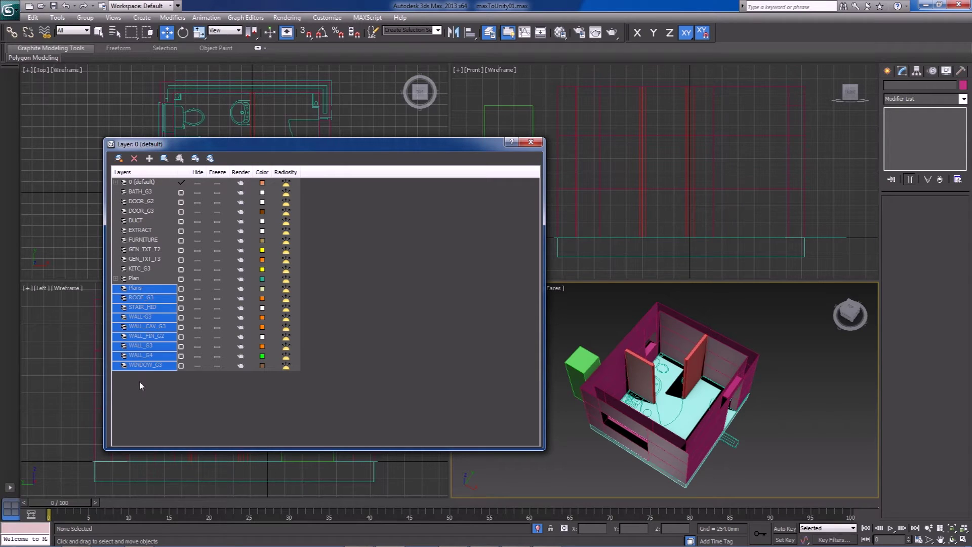
# - Delete the layers from Plans to WINDOW_G3 and from BATH_G3 to KITC_G3, keeping only the default and Plan layers
pyautogui.keyDown('shift'); pyautogui.click(141, 290); pyautogui.keyUp('shift')
pyautogui.click(134, 159)
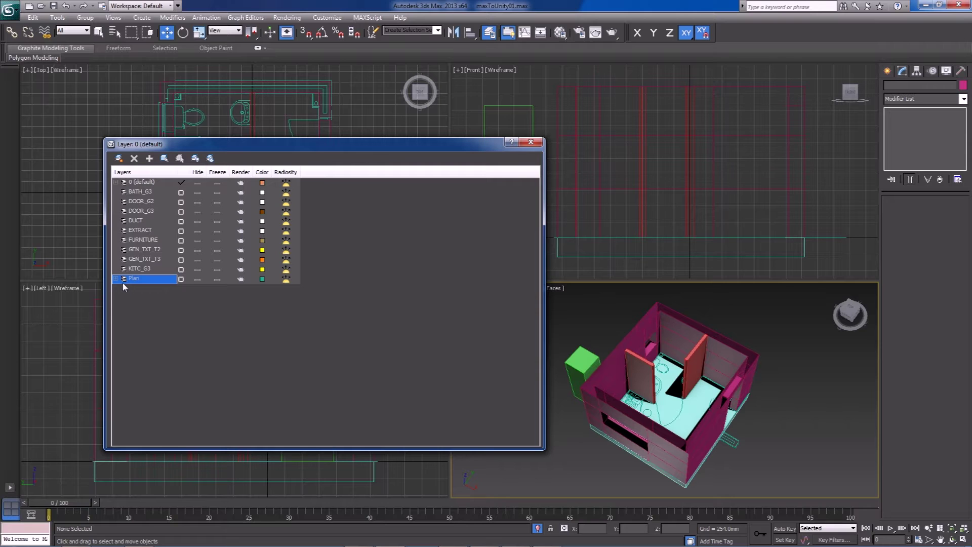
pyautogui.keyDown('shift'); pyautogui.click(145, 194); pyautogui.keyUp('shift')
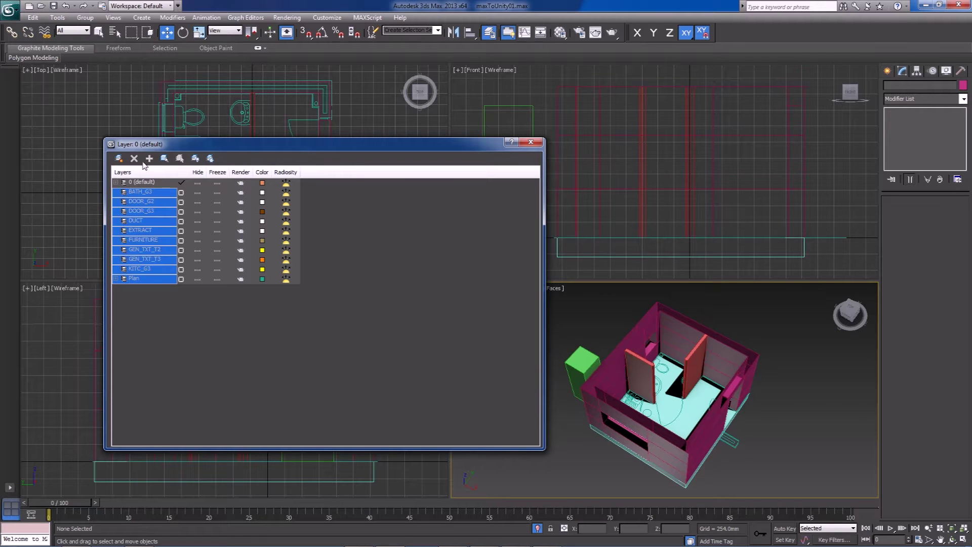
pyautogui.click(160, 301)
pyautogui.click(153, 267)
pyautogui.keyDown('shift'); pyautogui.click(147, 193); pyautogui.keyUp('shift')
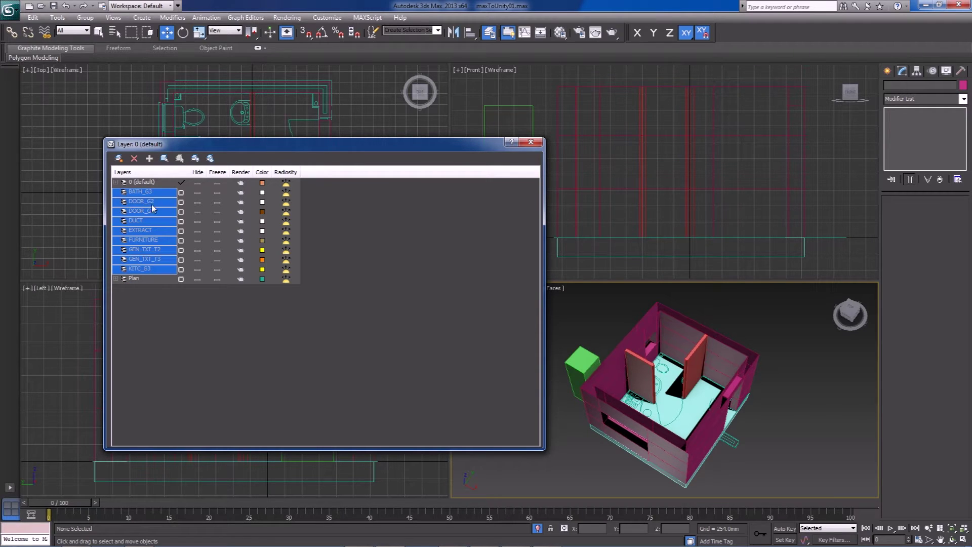
pyautogui.click(135, 158)
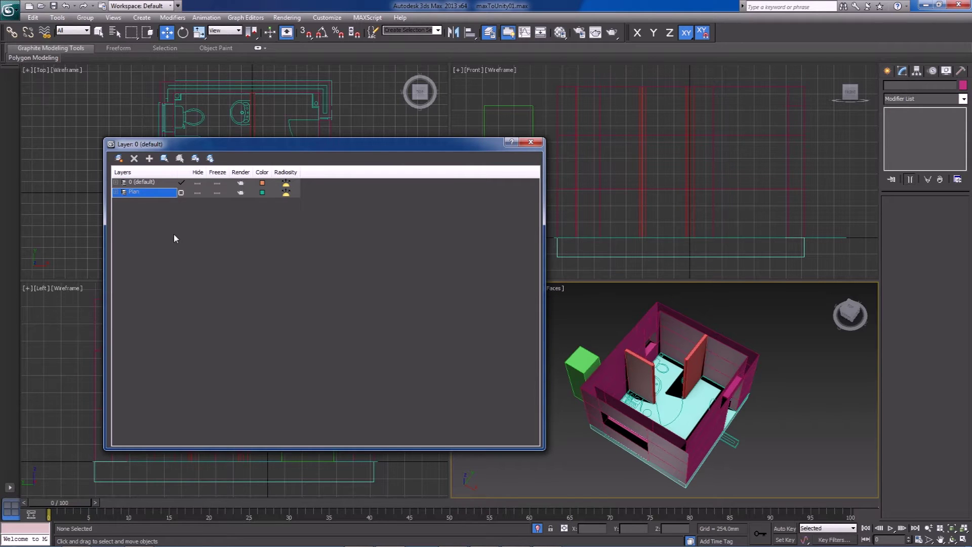
# - Hide and show the Plan layer to check which objects in the scene belong to it
pyautogui.moveTo(232, 144); pyautogui.dragTo(394, 273)
pyautogui.click(359, 323)
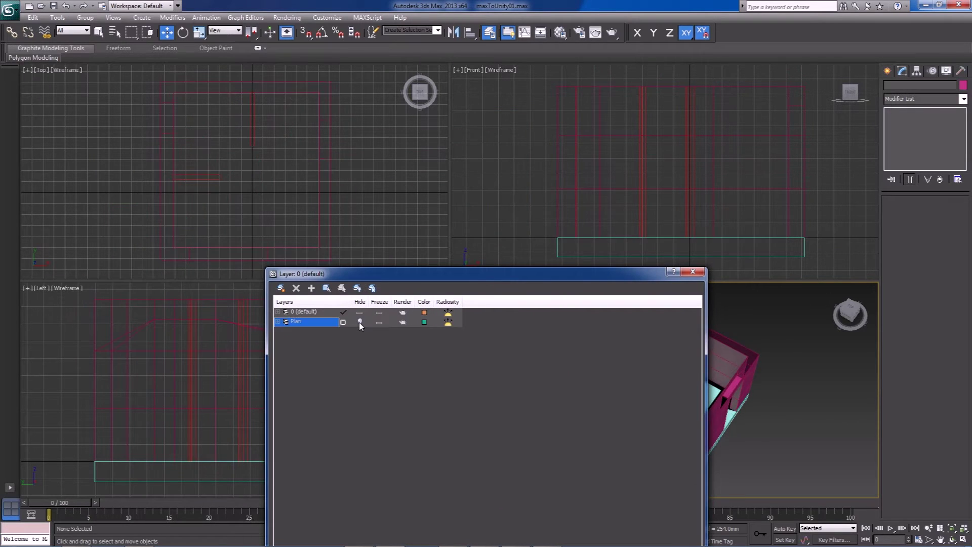
pyautogui.click(359, 323)
pyautogui.click(127, 235)
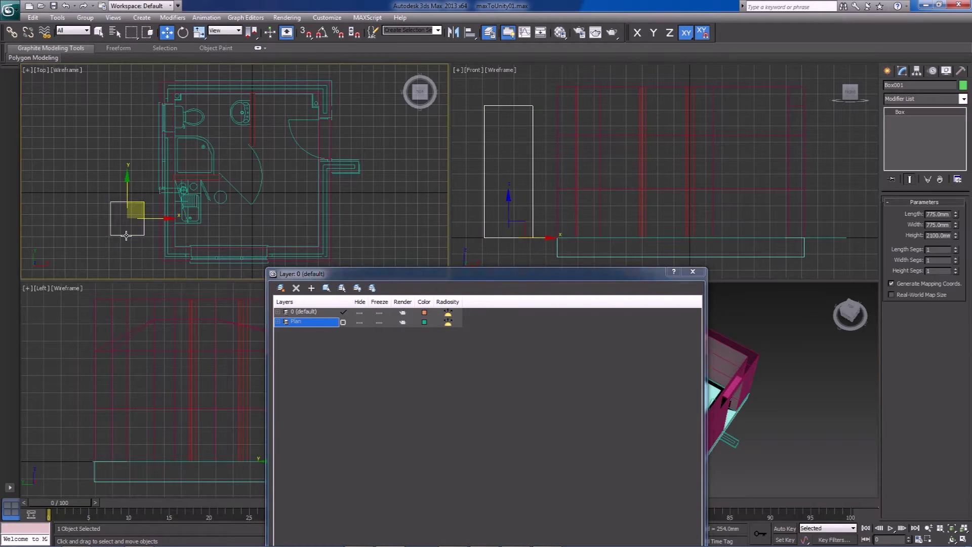
pyautogui.click(310, 326)
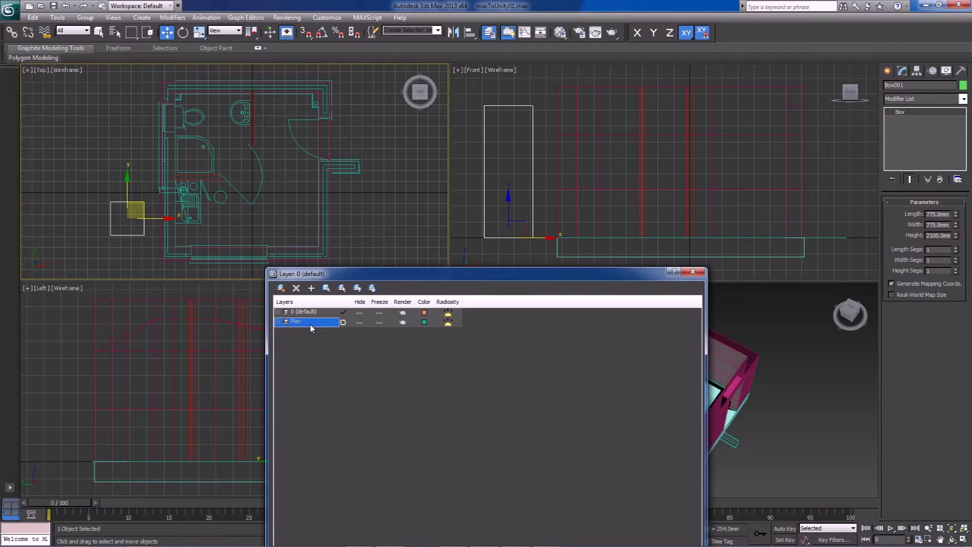
pyautogui.click(359, 322)
pyautogui.click(360, 322)
pyautogui.moveTo(395, 279); pyautogui.dragTo(274, 203)
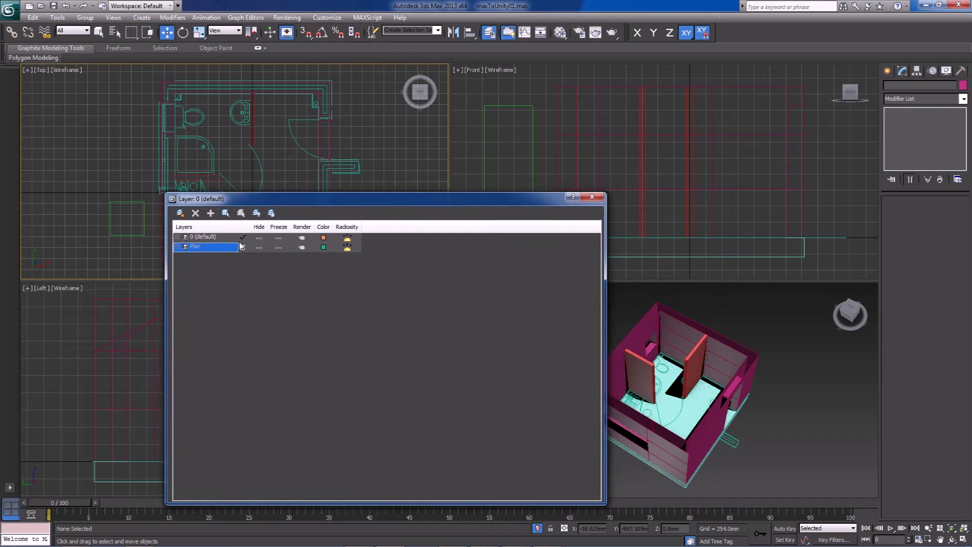
pyautogui.click(203, 238)
pyautogui.rightClick(203, 238)
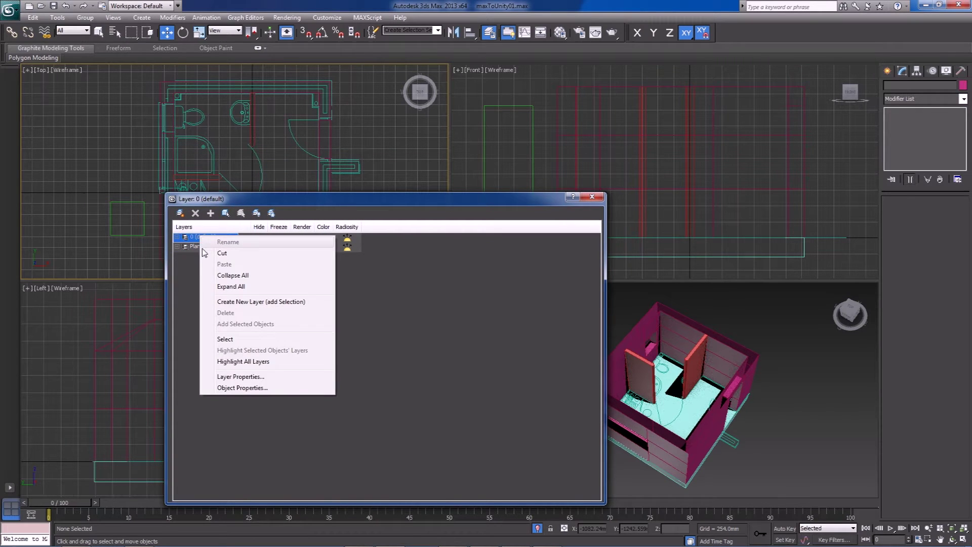
pyautogui.click(199, 240)
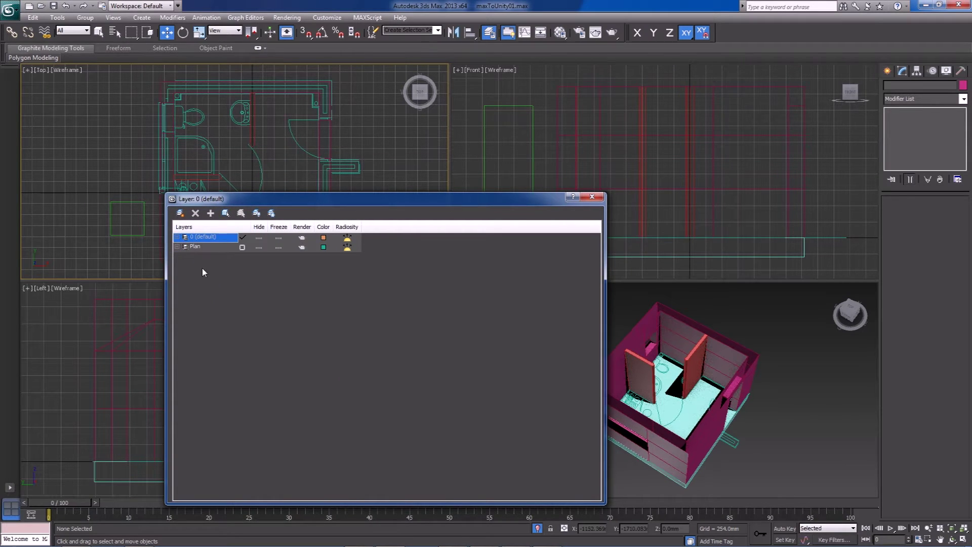
pyautogui.rightClick(210, 236)
# - Create a new layer from the outer walls (Line001) and name it Geometry
pyautogui.click(154, 299)
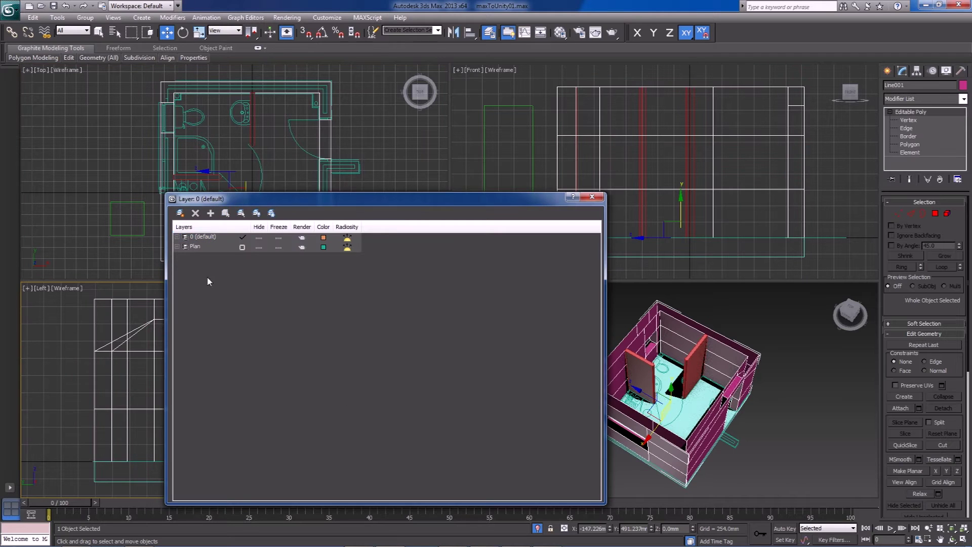
pyautogui.click(180, 214)
pyautogui.rightClick(209, 252)
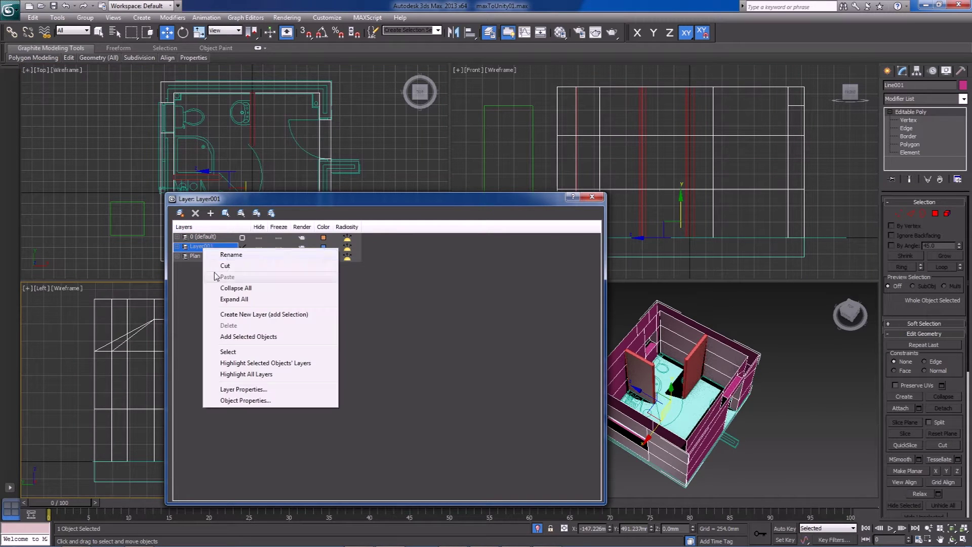
pyautogui.click(219, 256)
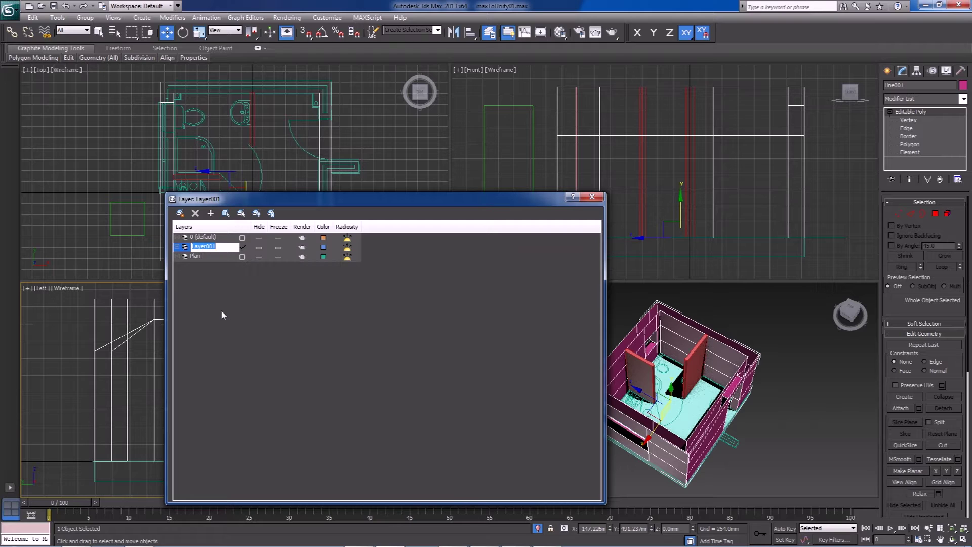
pyautogui.write('Geometry')
pyautogui.press('Return')
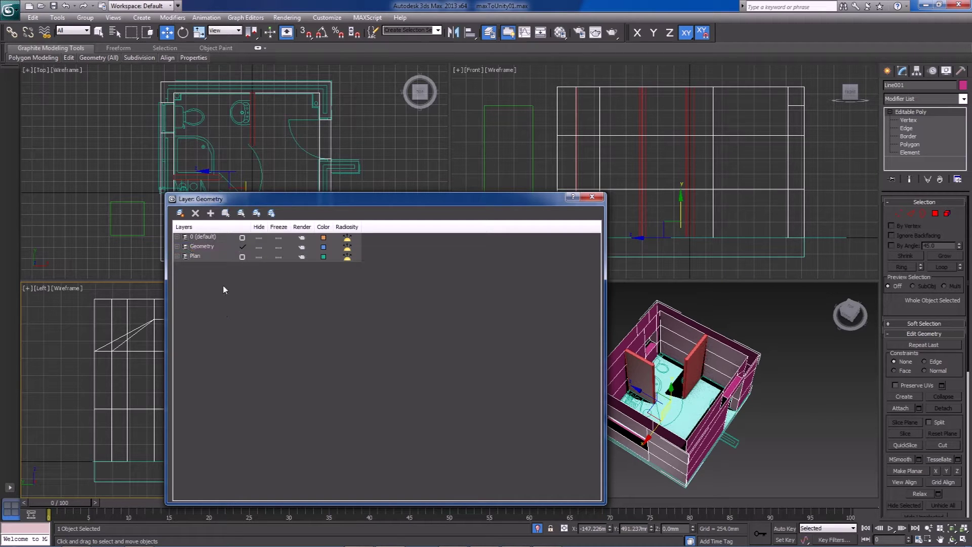
# - Select the default layer's two objects, Shape001 and Line002, in the scene from the layer list
pyautogui.click(177, 237)
pyautogui.click(199, 247)
pyautogui.keyDown('ctrl'); pyautogui.click(207, 256); pyautogui.keyUp('ctrl')
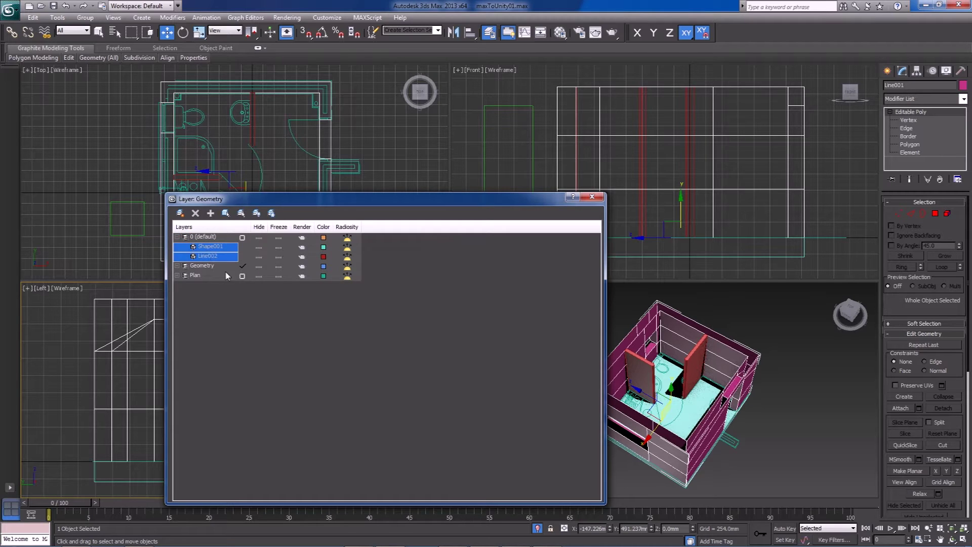
pyautogui.rightClick(218, 244)
pyautogui.press('Escape')
pyautogui.rightClick(202, 255)
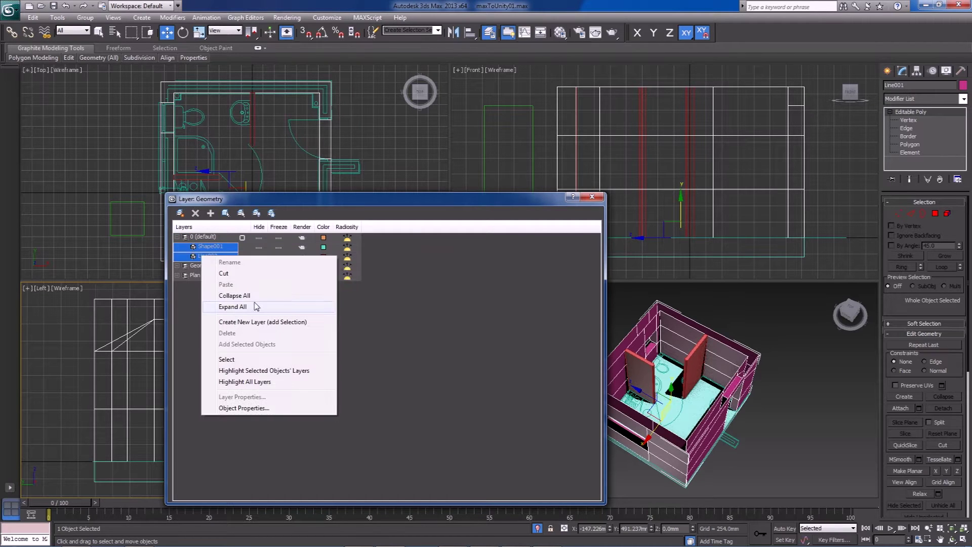
pyautogui.click(205, 248)
pyautogui.keyDown('ctrl'); pyautogui.click(207, 257); pyautogui.keyUp('ctrl')
pyautogui.rightClick(219, 249)
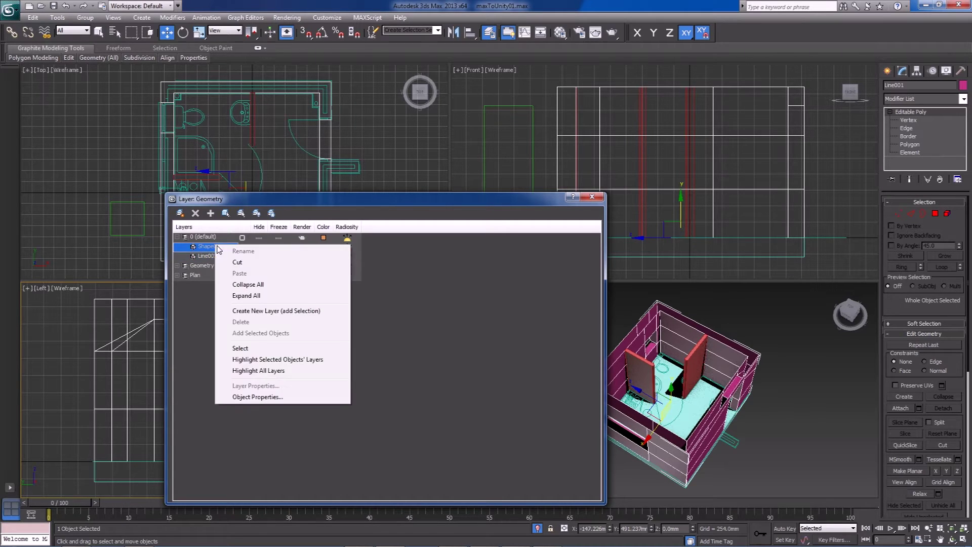
pyautogui.press('Escape')
pyautogui.click(213, 249)
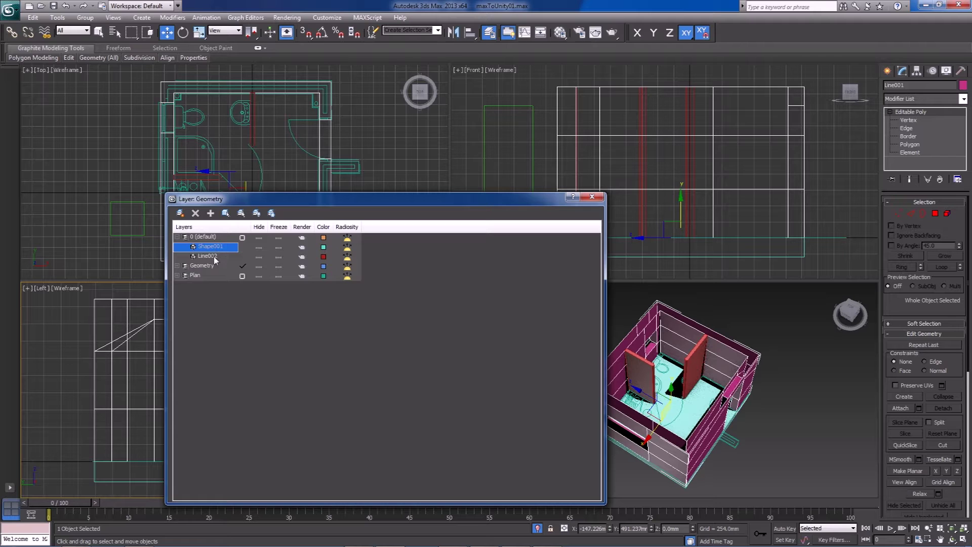
pyautogui.keyDown('ctrl'); pyautogui.click(215, 257); pyautogui.keyUp('ctrl')
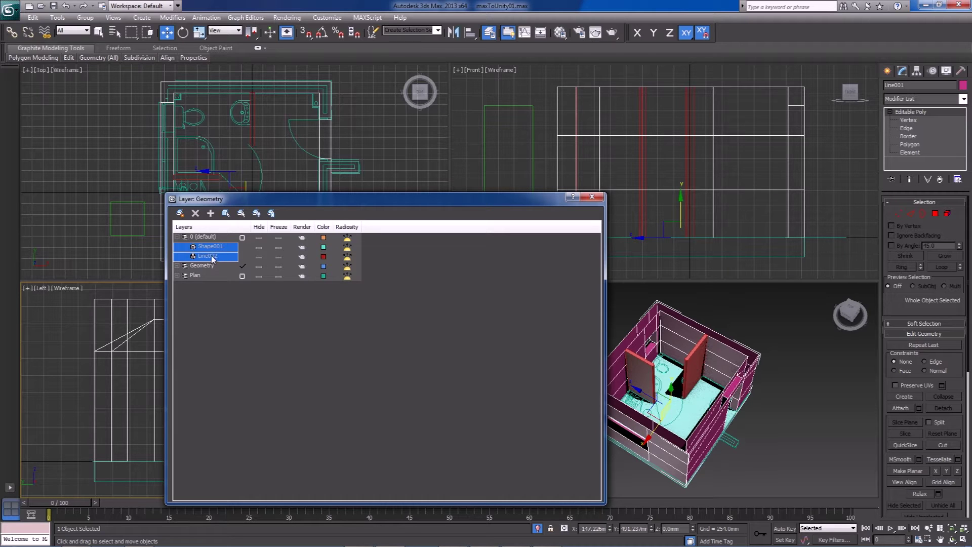
pyautogui.rightClick(212, 259)
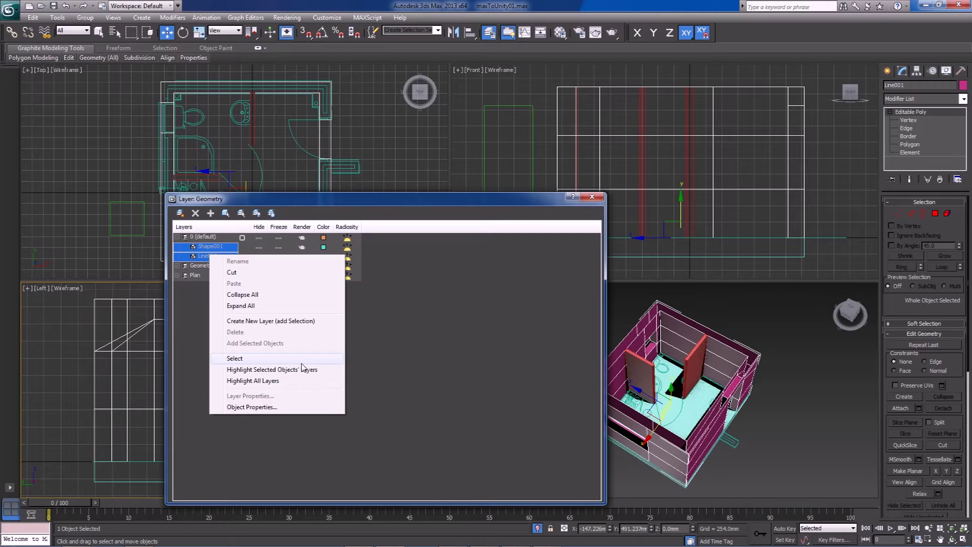
pyautogui.click(322, 362)
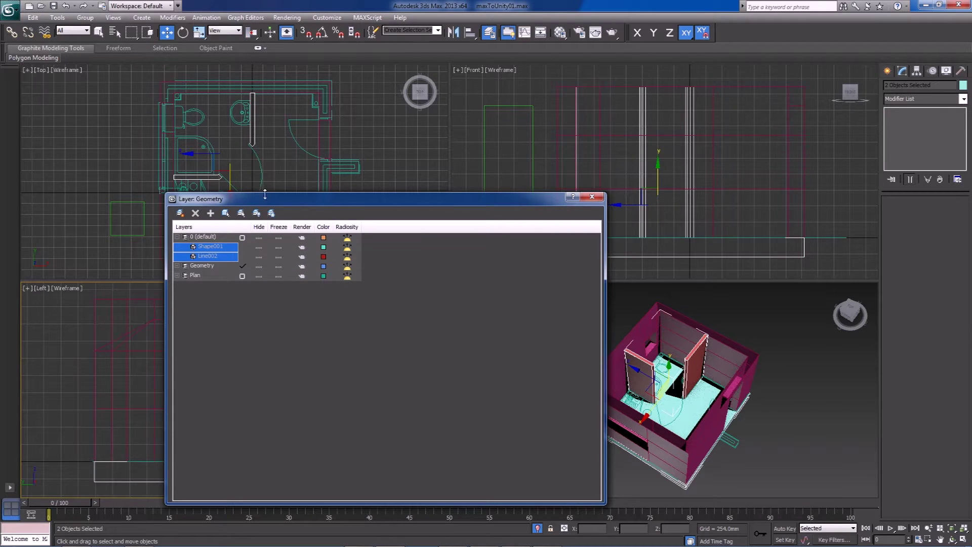
# - Select only the Shape001 object in the scene from the layer list
pyautogui.moveTo(265, 194); pyautogui.dragTo(374, 248)
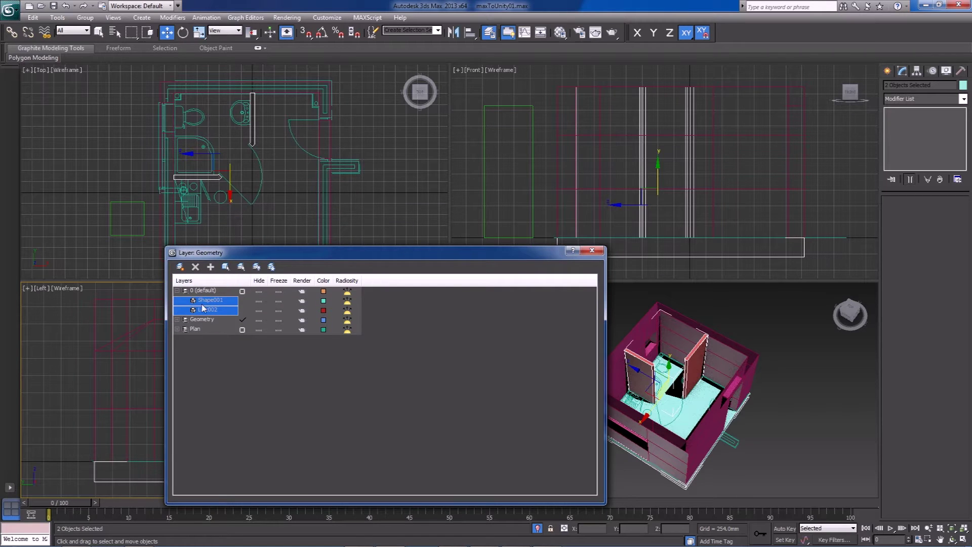
pyautogui.click(237, 392)
pyautogui.click(217, 304)
pyautogui.rightClick(216, 311)
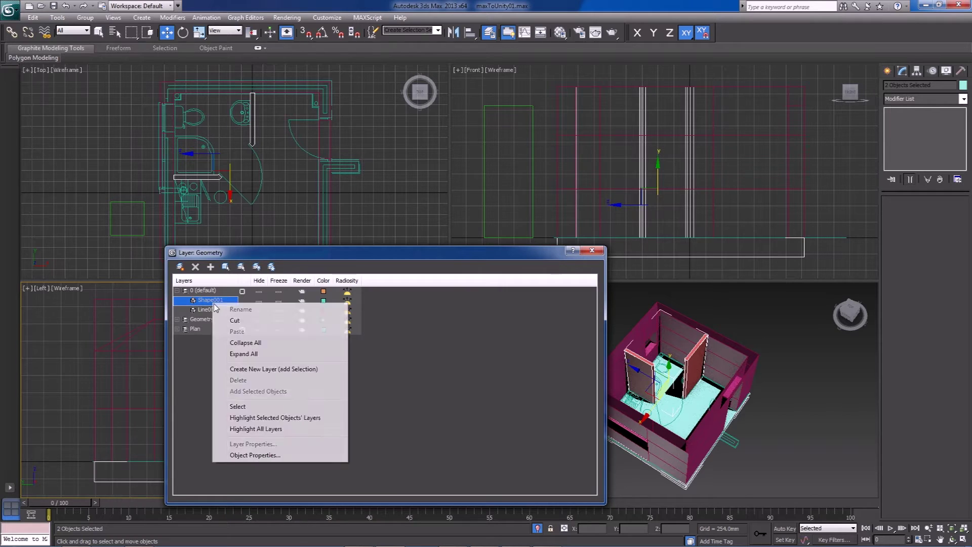
pyautogui.click(323, 407)
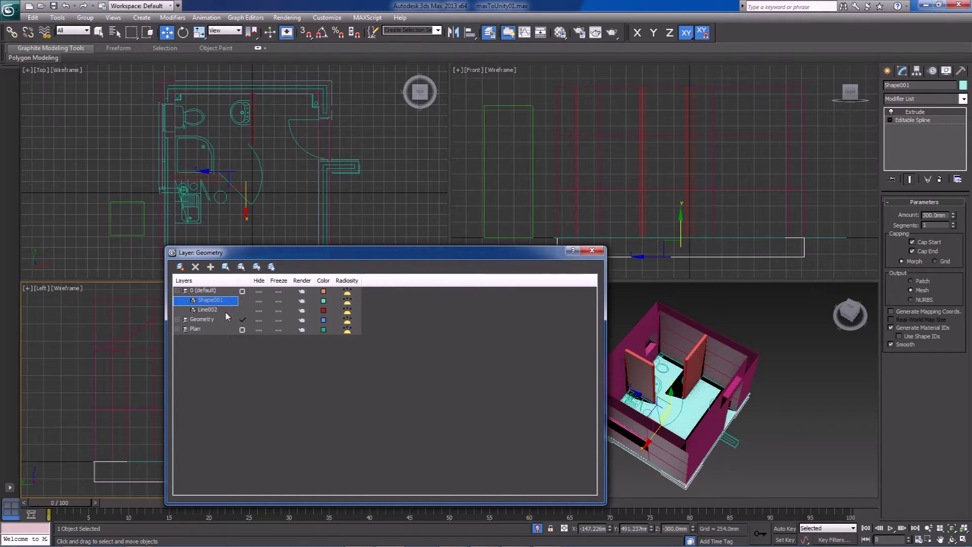
# - Select the outer walls and the inner partitions together and add them to the Geometry layer
pyautogui.click(638, 393)
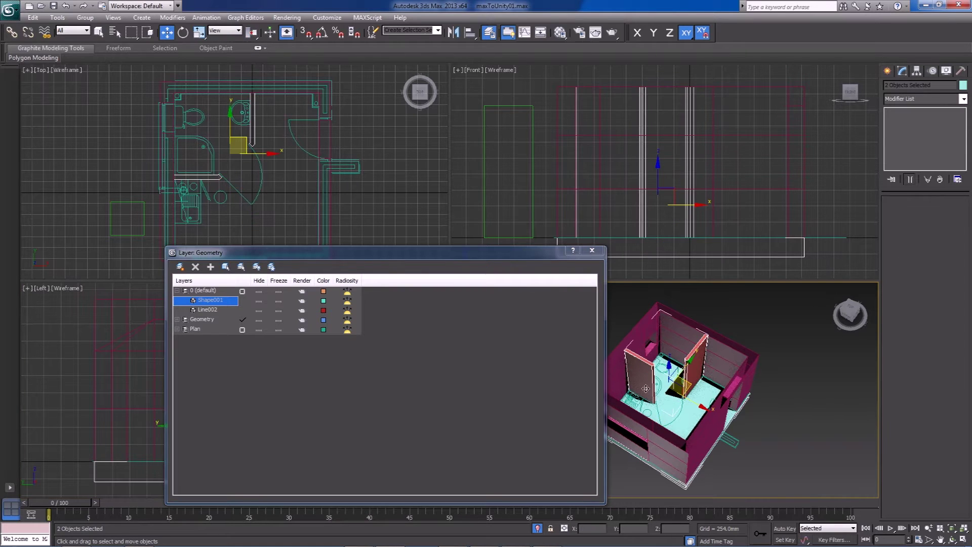
pyautogui.click(644, 382)
pyautogui.click(645, 382)
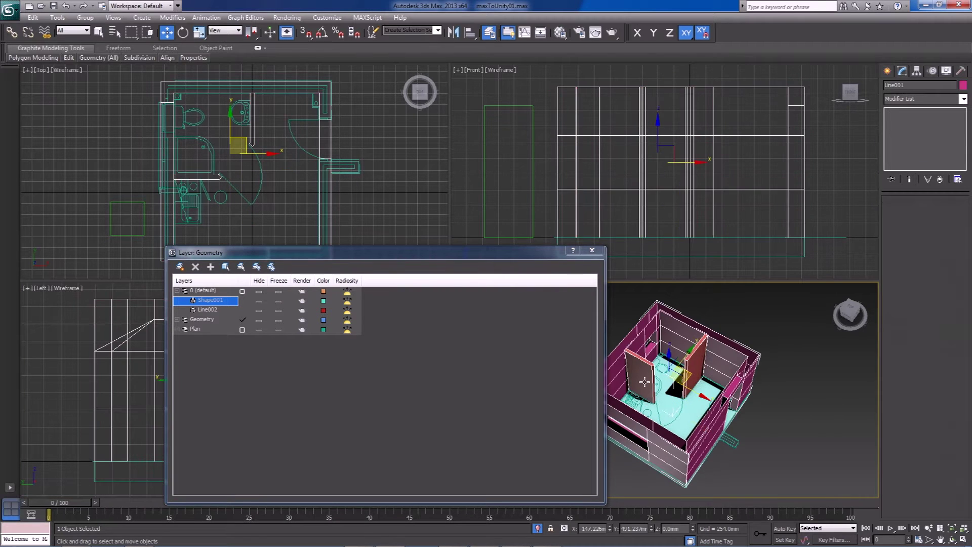
pyautogui.rightClick(205, 319)
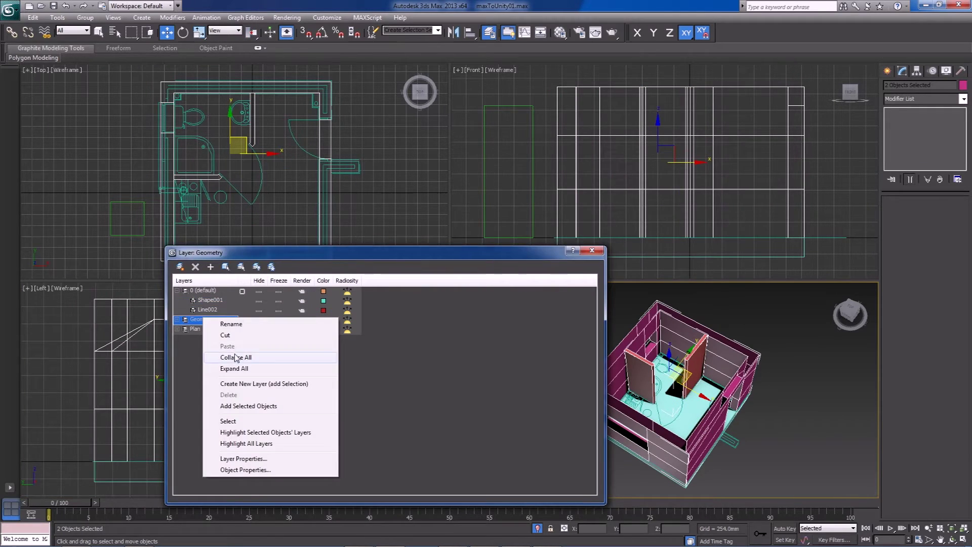
pyautogui.click(249, 406)
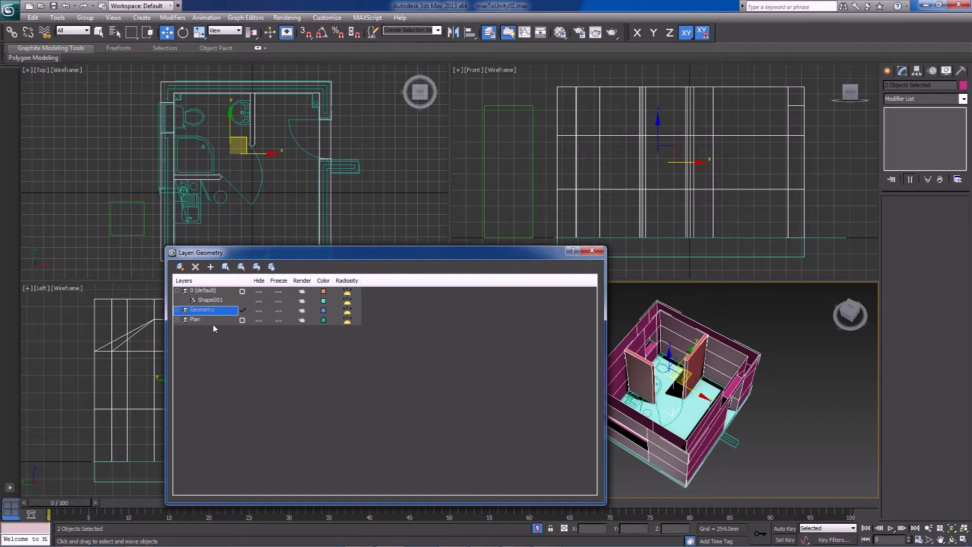
# - Expand the Geometry layer to check which objects it contains
pyautogui.click(208, 301)
pyautogui.click(232, 352)
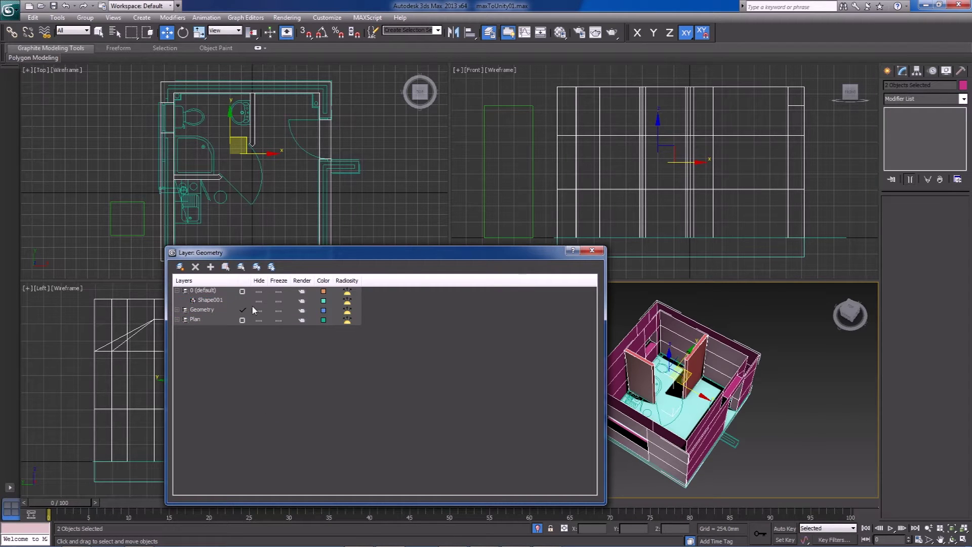
pyautogui.click(178, 310)
pyautogui.click(229, 385)
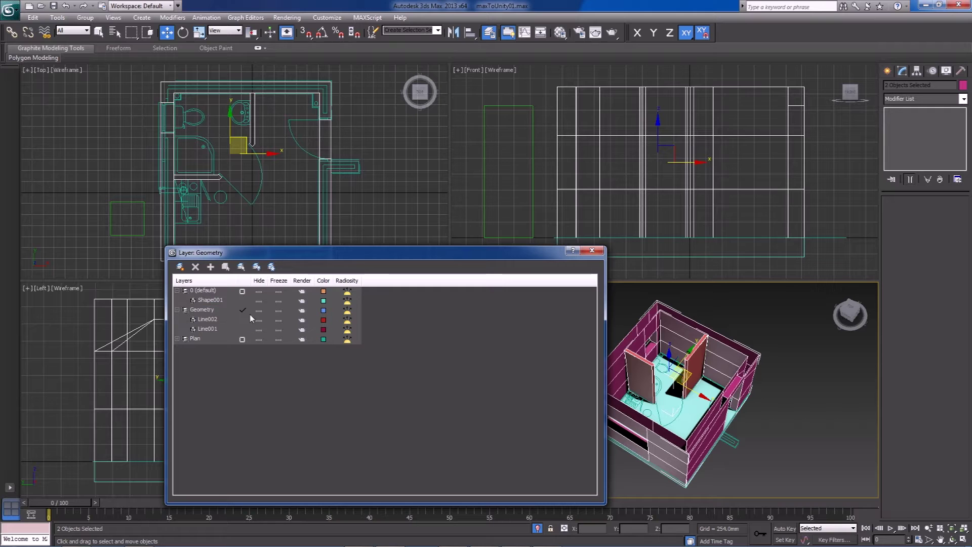
# - Hide and unhide Shape001 to identify which part of the building it is
pyautogui.click(257, 300)
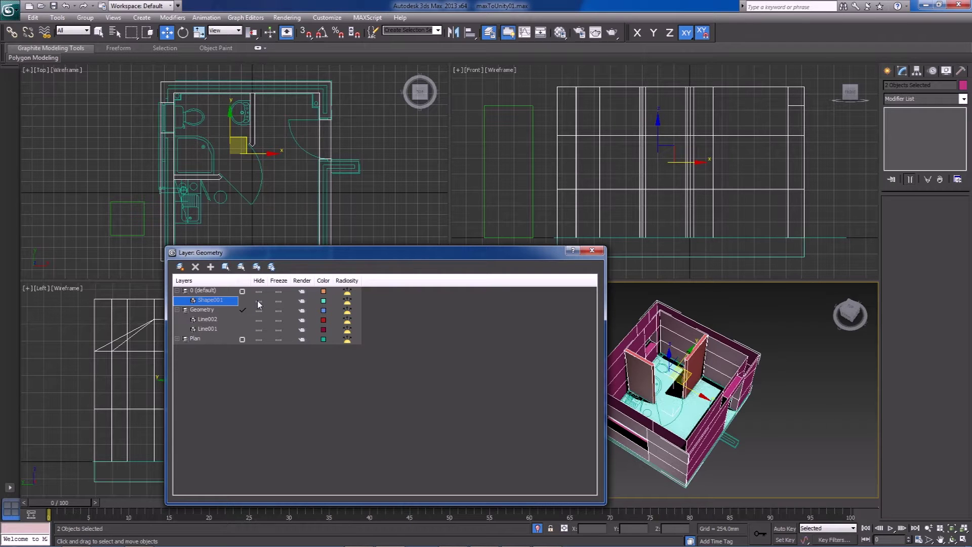
pyautogui.click(257, 301)
pyautogui.click(258, 300)
pyautogui.click(259, 301)
pyautogui.click(291, 362)
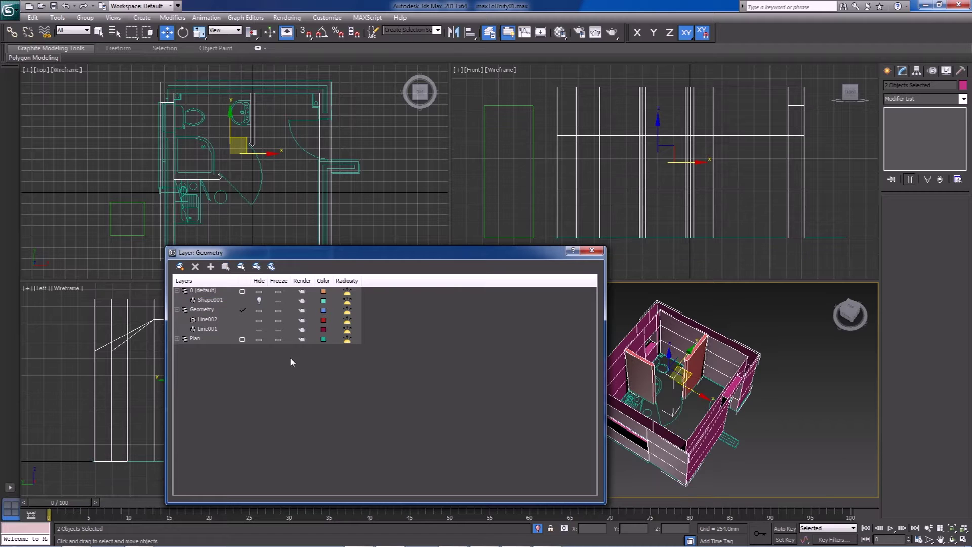
pyautogui.click(259, 300)
pyautogui.click(281, 430)
# - Select the floor slab beneath the walls in the perspective view
pyautogui.click(678, 429)
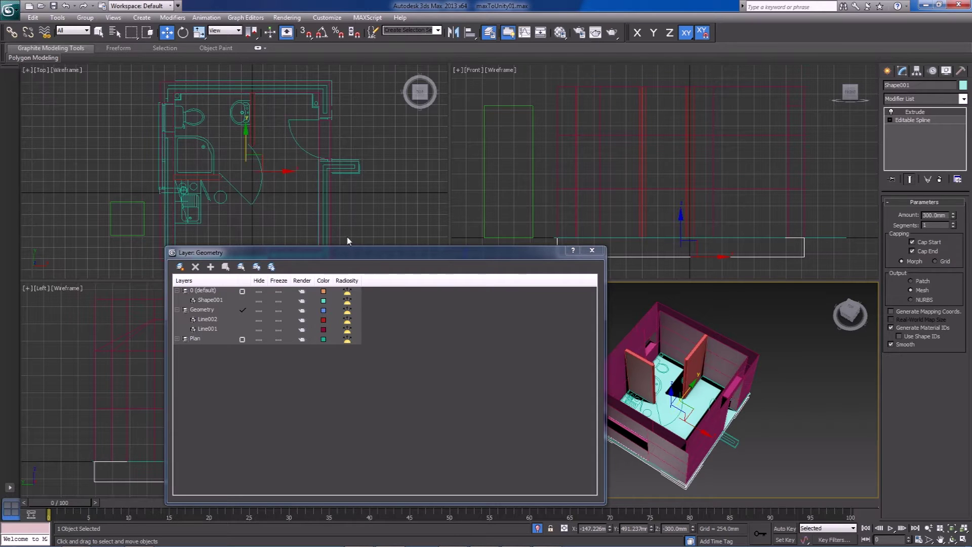
pyautogui.keyDown('alt'); pyautogui.moveTo(730, 432); pyautogui.dragTo(701, 411, button='middle'); pyautogui.keyUp('alt')
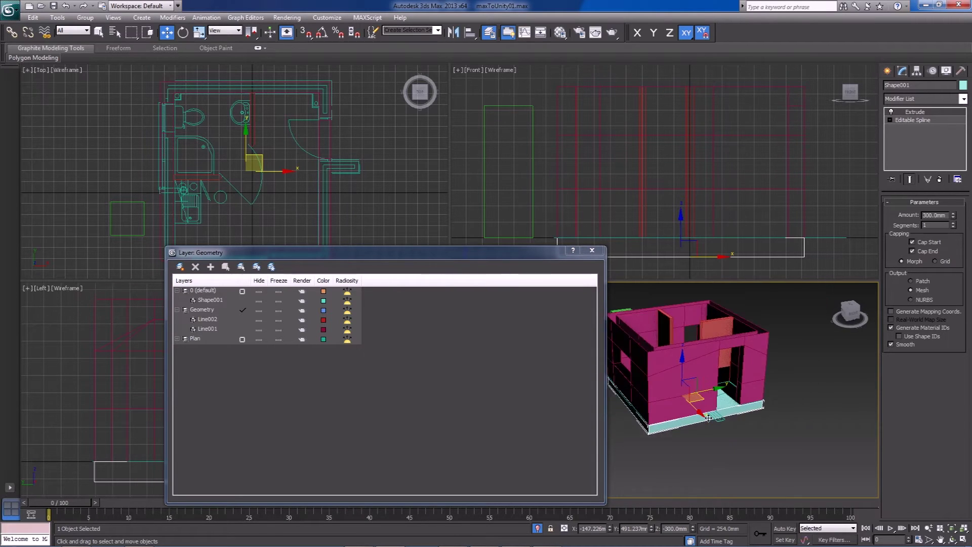
pyautogui.scroll(3, 702, 410)
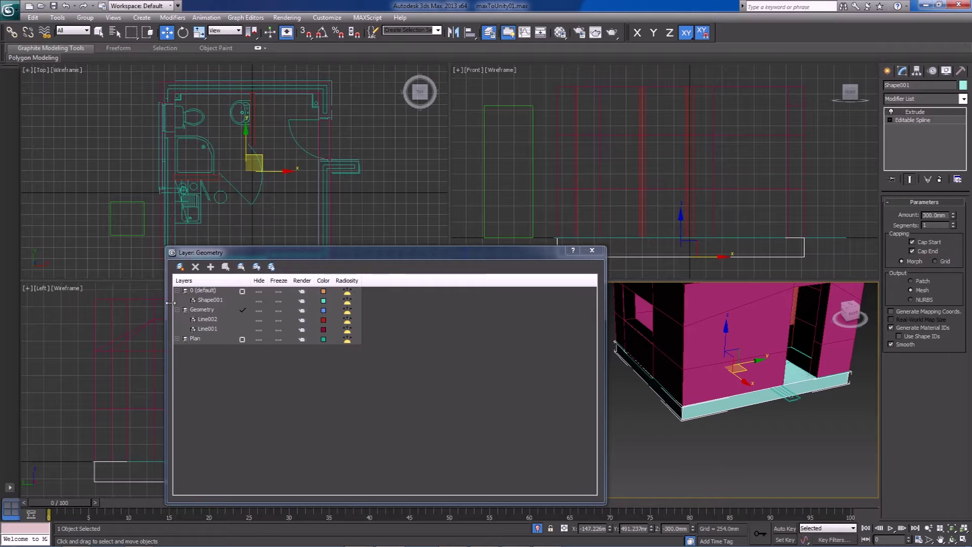
# - Add the selected floor slab to the Geometry layer and clear the selection
pyautogui.rightClick(211, 310)
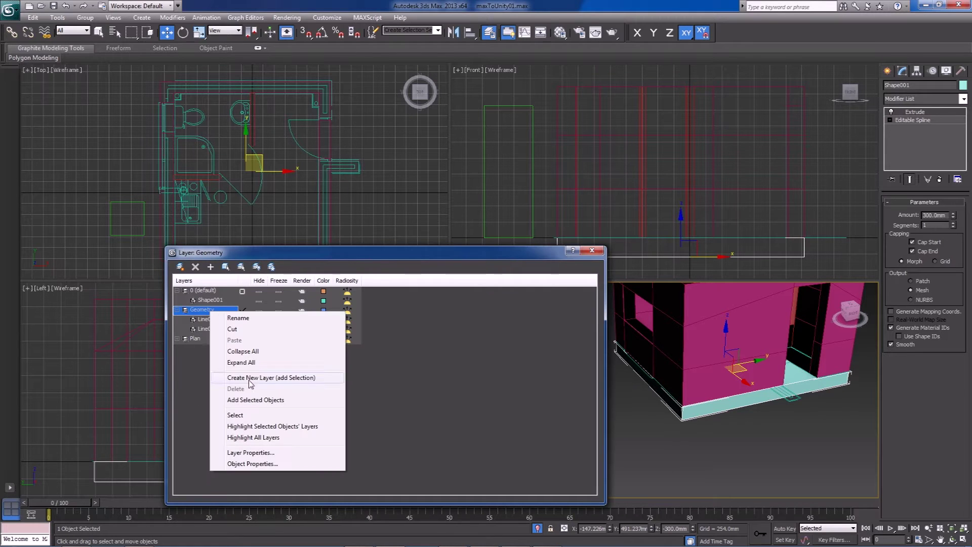
pyautogui.click(257, 401)
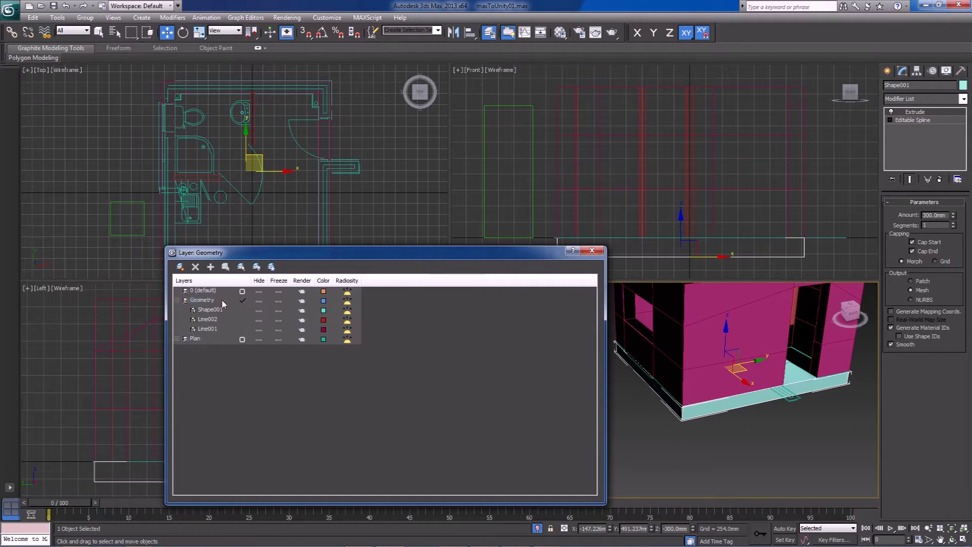
pyautogui.click(177, 302)
pyautogui.click(177, 301)
pyautogui.click(757, 427)
# - Expand the Plan layer, look through the objects it contains and collapse it again
pyautogui.click(178, 338)
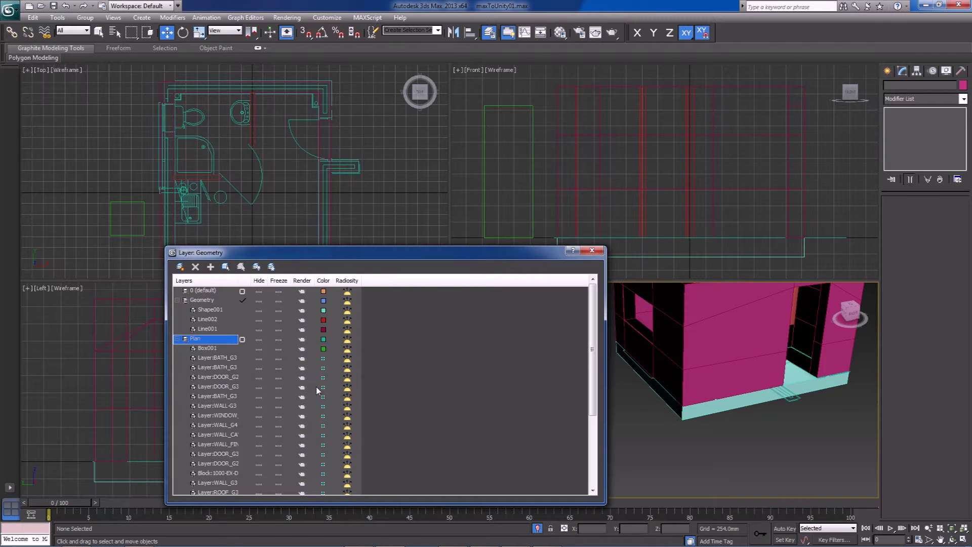
pyautogui.scroll(-4, 219, 370)
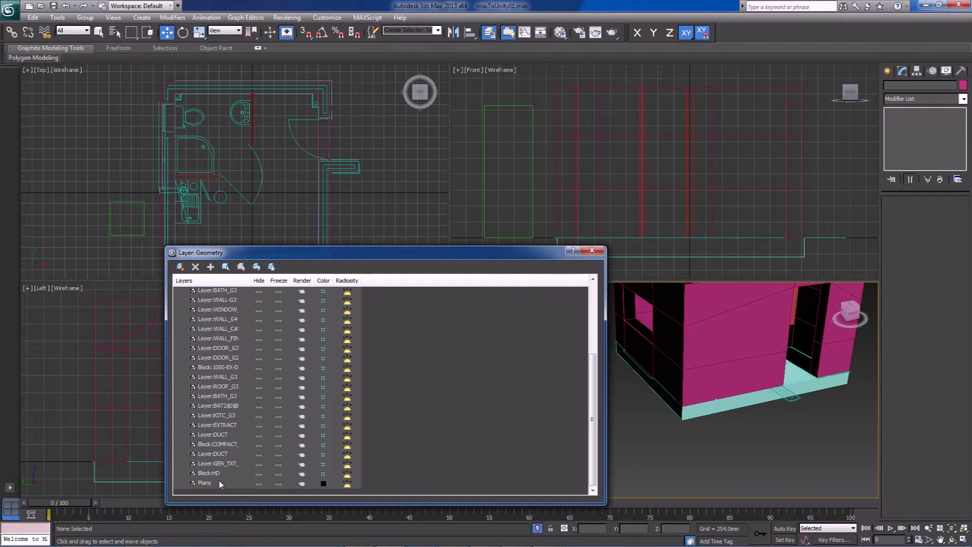
pyautogui.scroll(4, 212, 475)
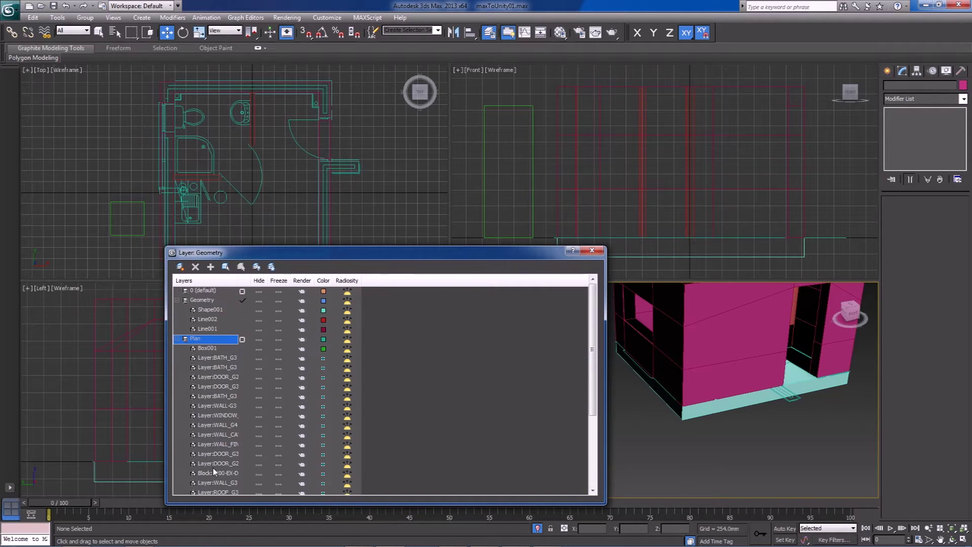
pyautogui.click(177, 339)
# - Rename the floor slab beneath the walls to Floor
pyautogui.keyDown('alt'); pyautogui.moveTo(740, 382); pyautogui.dragTo(729, 434, button='middle'); pyautogui.keyUp('alt')
pyautogui.click(786, 410)
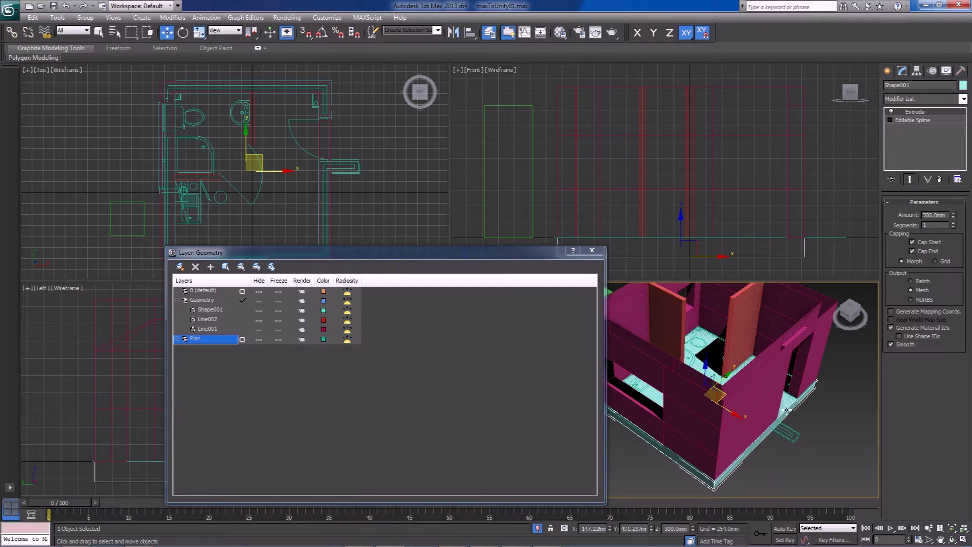
pyautogui.doubleClick(911, 86)
pyautogui.write('Floor')
# - Rename the outer walls object to ExteriorWalls
pyautogui.click(764, 379)
pyautogui.doubleClick(914, 85)
pyautogui.write('Walls')
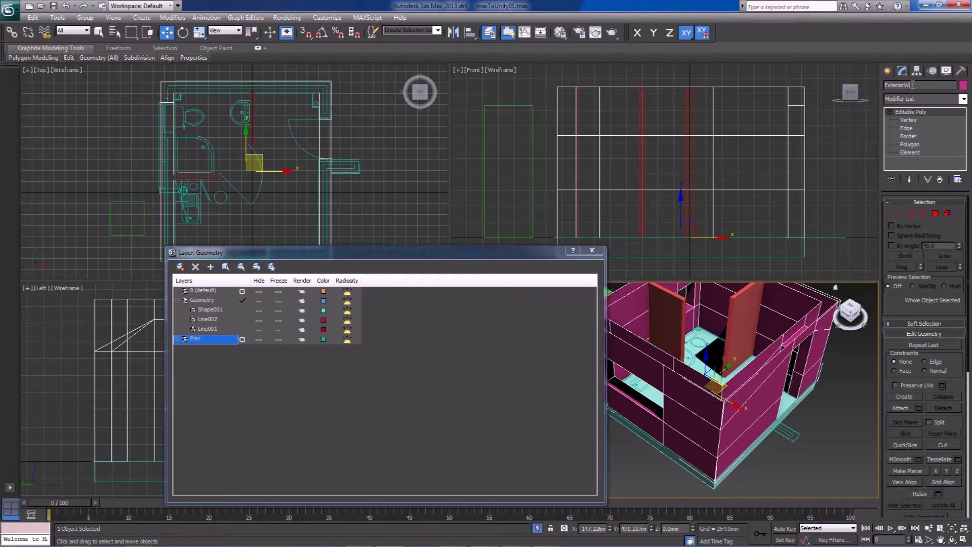
# - Rename the inner partitions object to InteriorWalls and clear the selection
pyautogui.click(737, 313)
pyautogui.doubleClick(914, 83)
pyautogui.write('In')
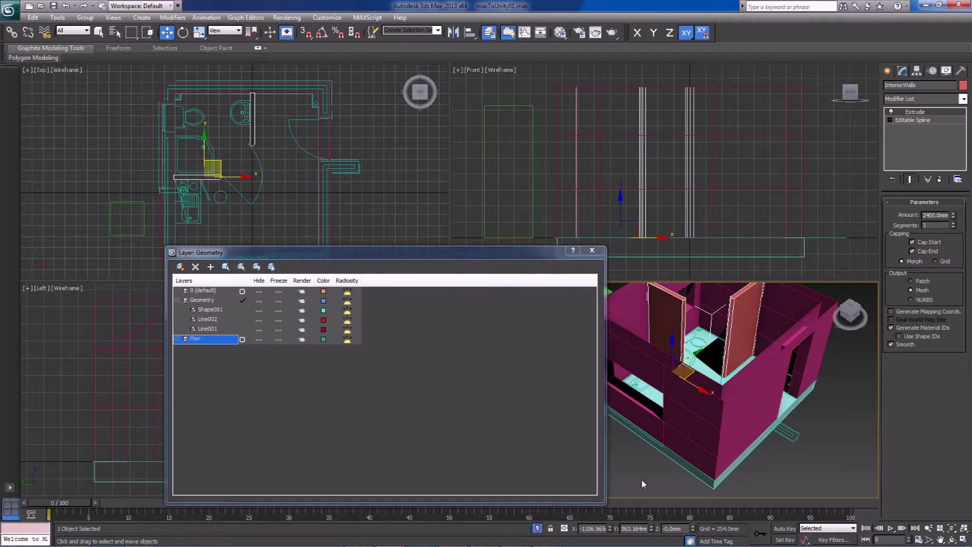
pyautogui.click(757, 481)
# - Check the renamed objects in the Geometry layer and close the layer manager
pyautogui.click(169, 305)
pyautogui.click(220, 312)
pyautogui.click(217, 330)
pyautogui.click(213, 319)
pyautogui.click(221, 361)
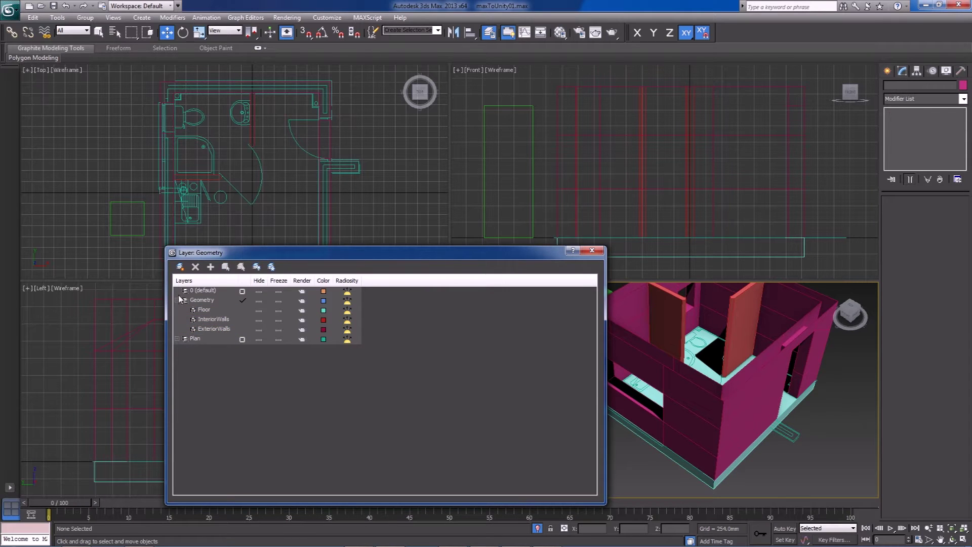
pyautogui.click(592, 250)
# - Examine the building from several sides in the perspective view, including the interior and exterior walls
pyautogui.keyDown('alt'); pyautogui.moveTo(764, 352); pyautogui.dragTo(773, 415, button='middle'); pyautogui.keyUp('alt')
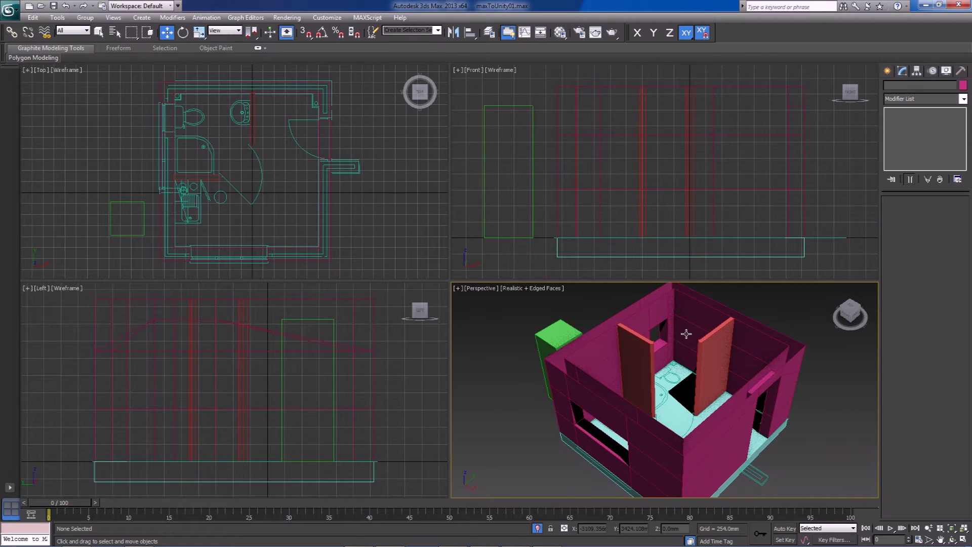
pyautogui.keyDown('alt'); pyautogui.moveTo(729, 387); pyautogui.dragTo(701, 428, button='middle'); pyautogui.keyUp('alt')
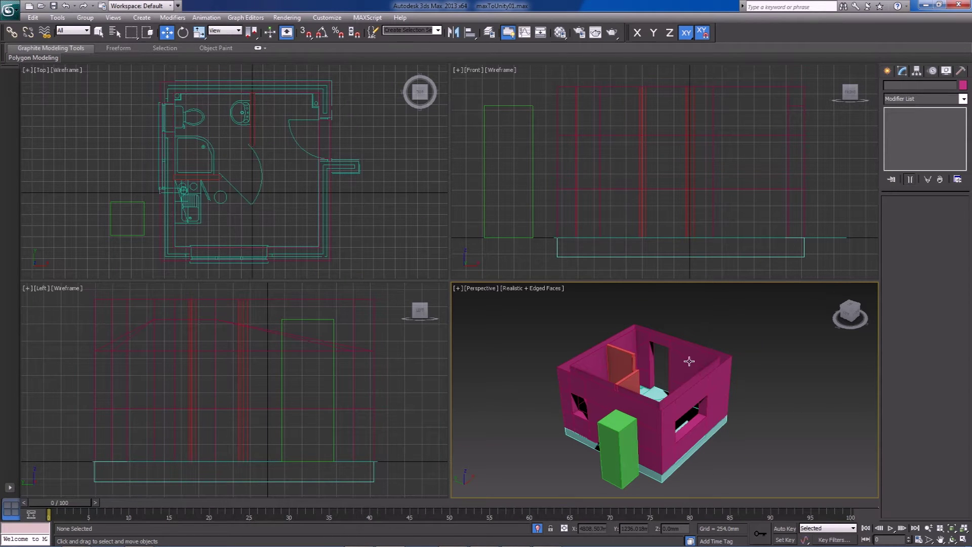
pyautogui.keyDown('alt'); pyautogui.moveTo(685, 390); pyautogui.dragTo(670, 415, button='middle'); pyautogui.keyUp('alt')
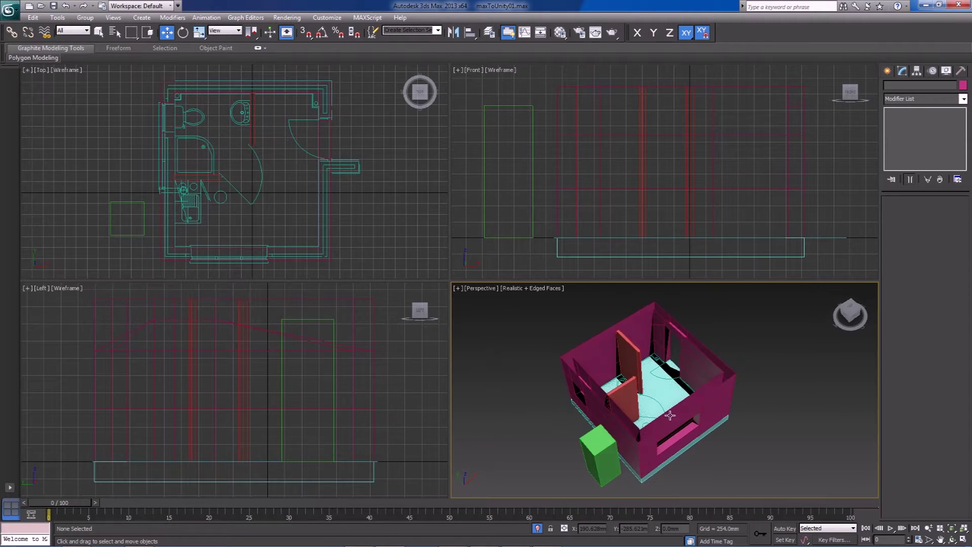
pyautogui.keyDown('alt'); pyautogui.moveTo(768, 456); pyautogui.dragTo(686, 439, button='middle'); pyautogui.keyUp('alt')
pyautogui.scroll(3, 704, 427)
pyautogui.moveTo(703, 385)
pyautogui.mouseDown(button='middle')
pyautogui.moveTo(704, 427)
pyautogui.moveTo(723, 321)
pyautogui.moveTo(745, 381)
pyautogui.moveTo(694, 389)
pyautogui.mouseUp(button='middle')
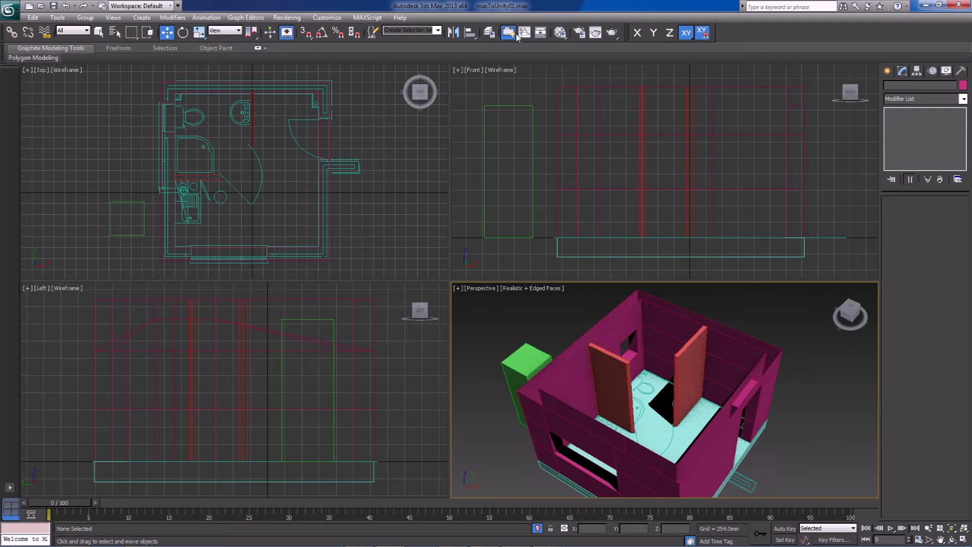
pyautogui.click(689, 359)
pyautogui.click(747, 360)
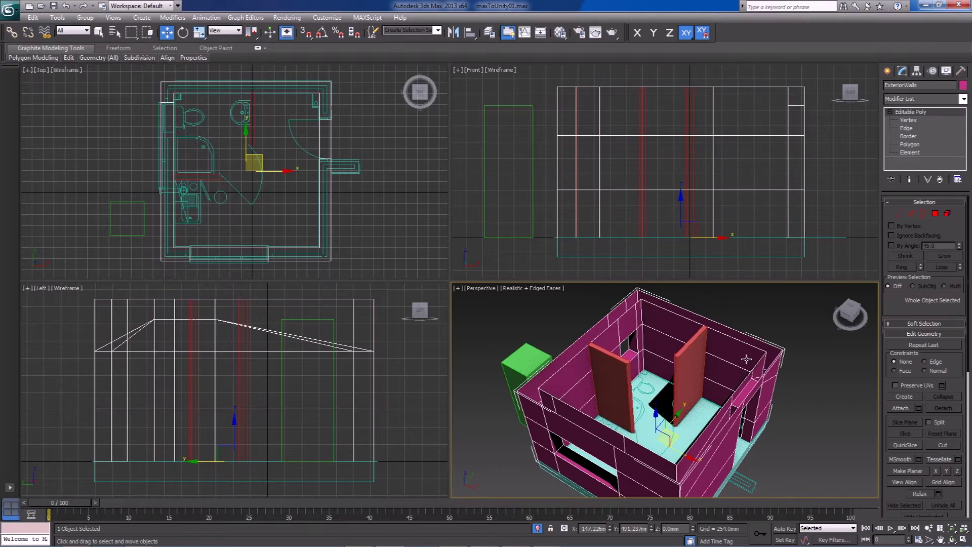
pyautogui.click(779, 446)
pyautogui.moveTo(779, 444); pyautogui.dragTo(762, 412, button='middle')
# - Compare the plan's upper corners with the walls, select ExteriorWalls and maximise the top view around the corner duct near the door
pyautogui.moveTo(296, 173); pyautogui.dragTo(299, 183, button='middle')
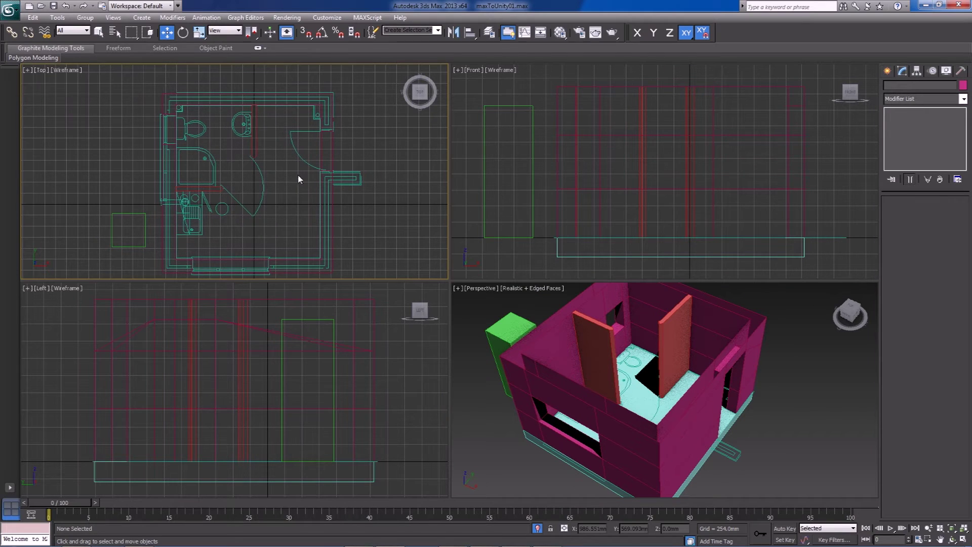
pyautogui.scroll(3, 302, 144)
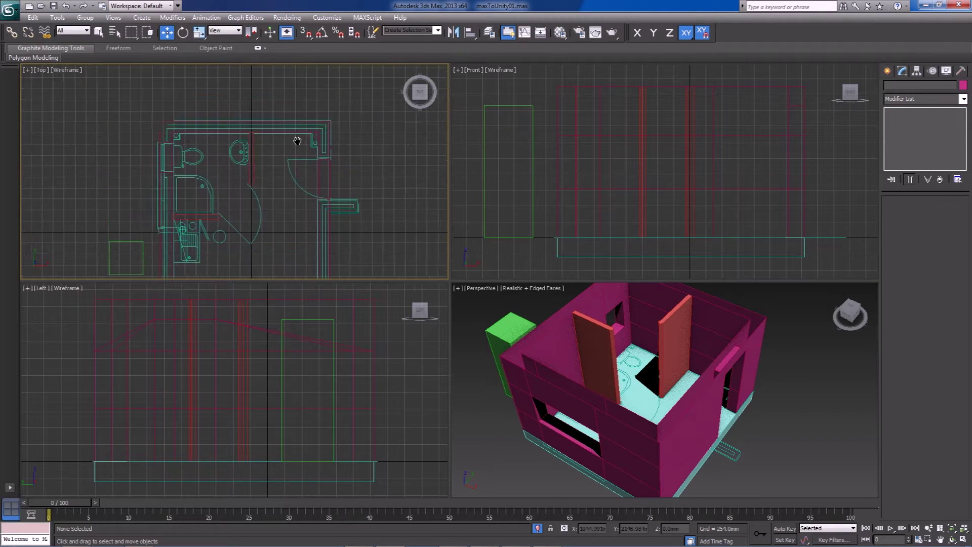
pyautogui.moveTo(228, 156); pyautogui.dragTo(248, 210, button='middle')
pyautogui.scroll(4, 233, 228)
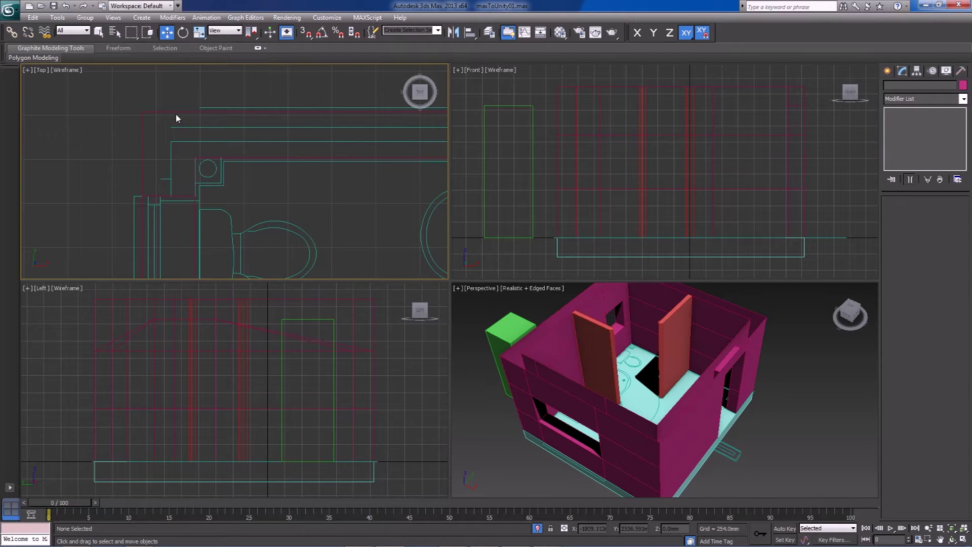
pyautogui.scroll(-5, 238, 195)
pyautogui.scroll(3, 348, 175)
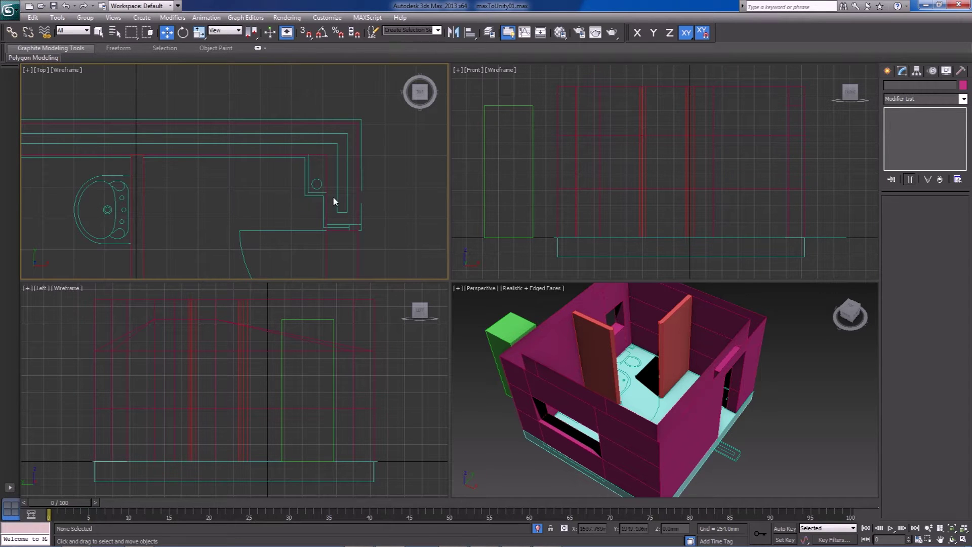
pyautogui.click(318, 155)
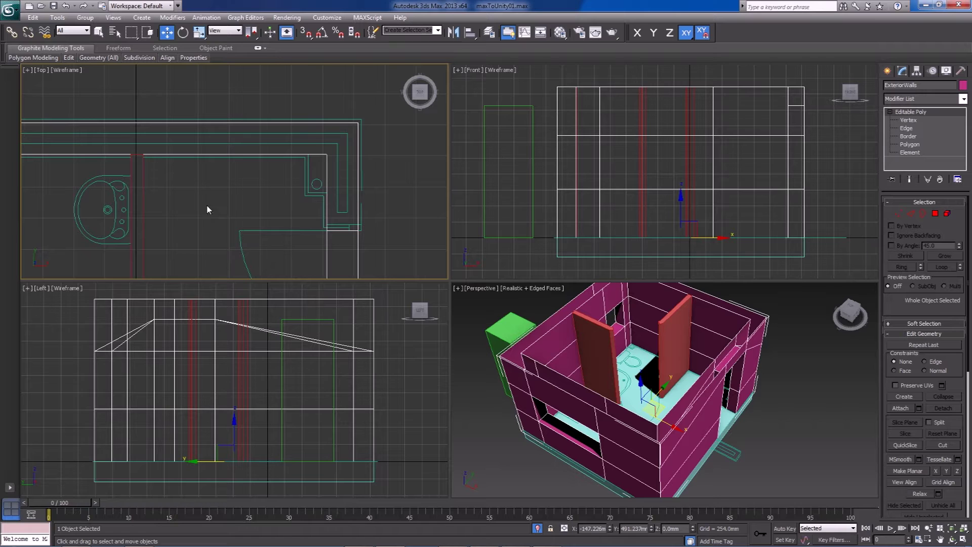
pyautogui.moveTo(208, 210); pyautogui.dragTo(245, 183, button='middle')
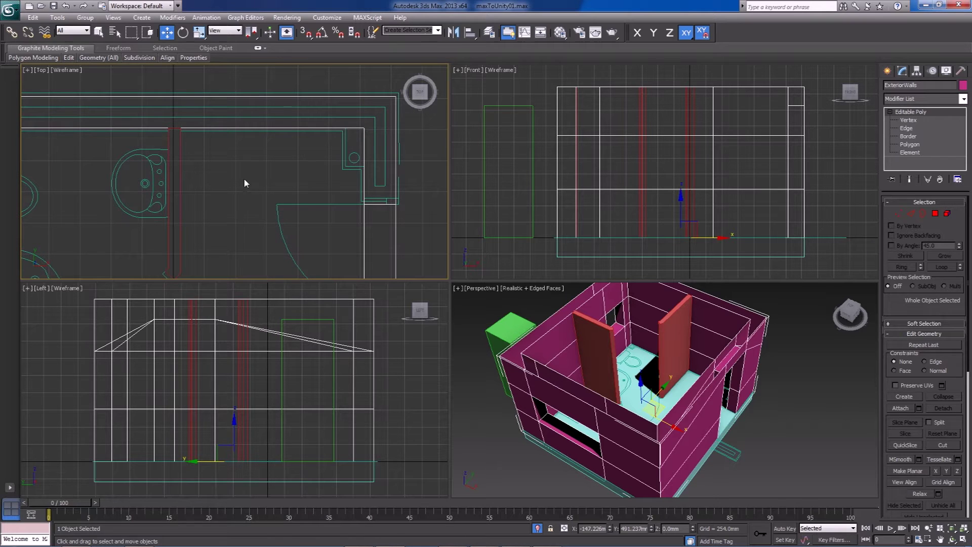
pyautogui.click(964, 539)
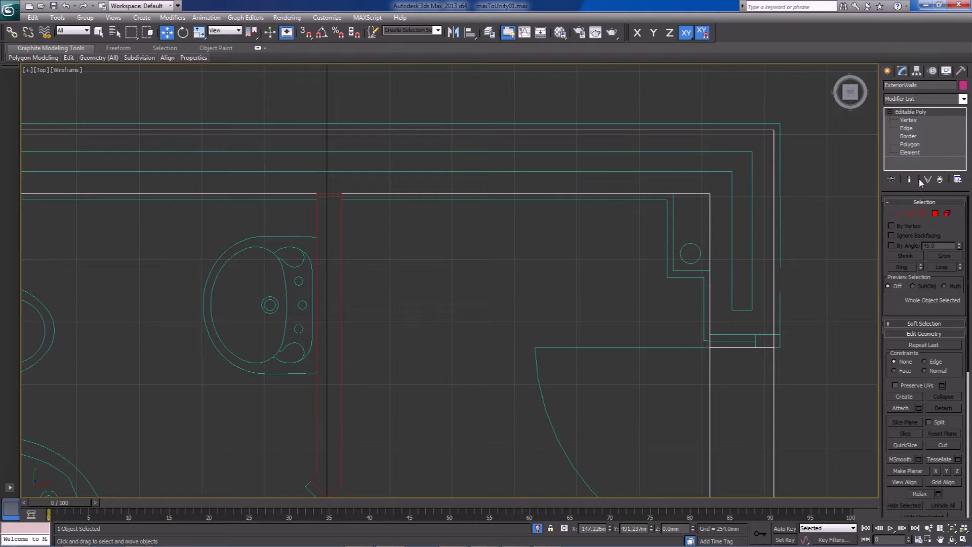
# - Connect the inner-face edges of the upper exterior wall to add a vertical edge line across them
pyautogui.click(912, 214)
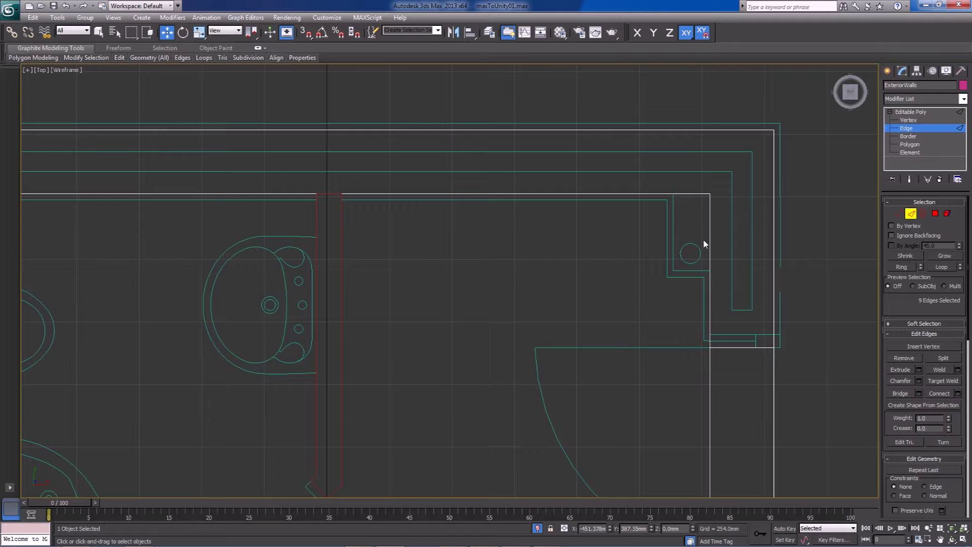
pyautogui.moveTo(679, 172); pyautogui.dragTo(679, 172)
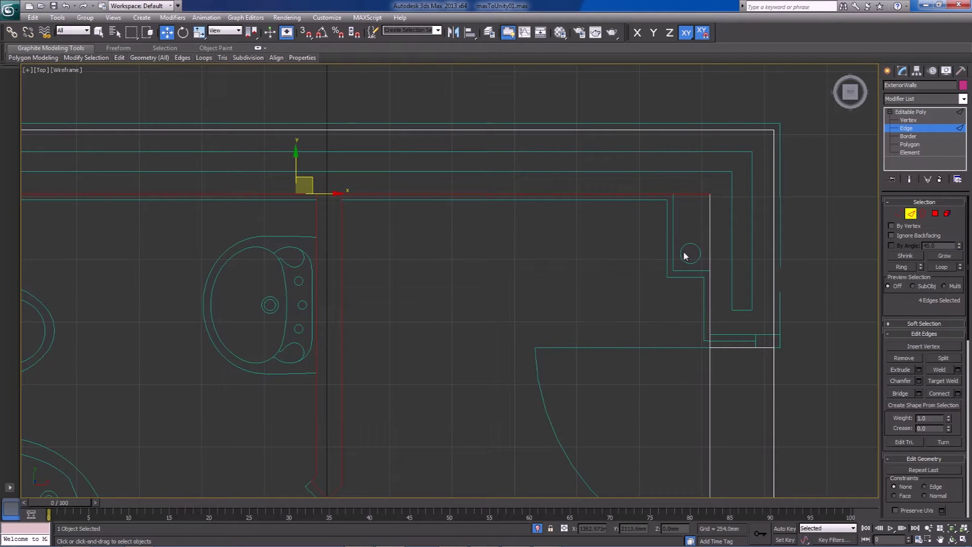
pyautogui.scroll(-2, 896, 309)
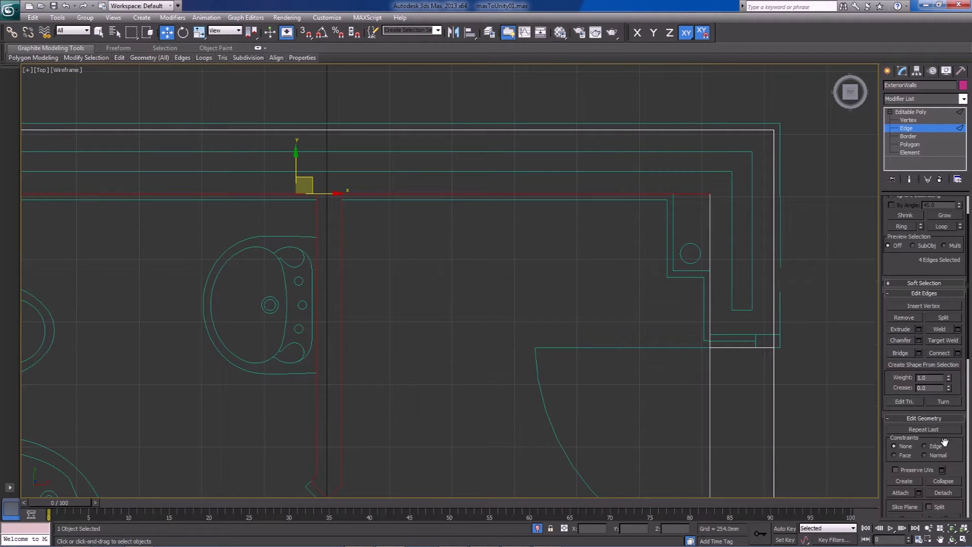
pyautogui.click(940, 354)
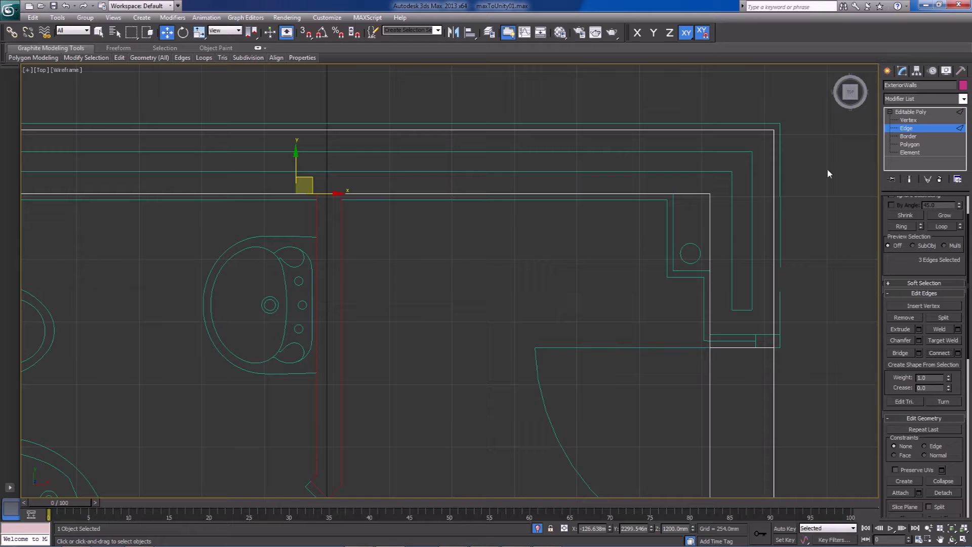
# - Move the vertices of the new edge line along X, snapping them to the duct's corner on the upper wall
pyautogui.scroll(2, 889, 262)
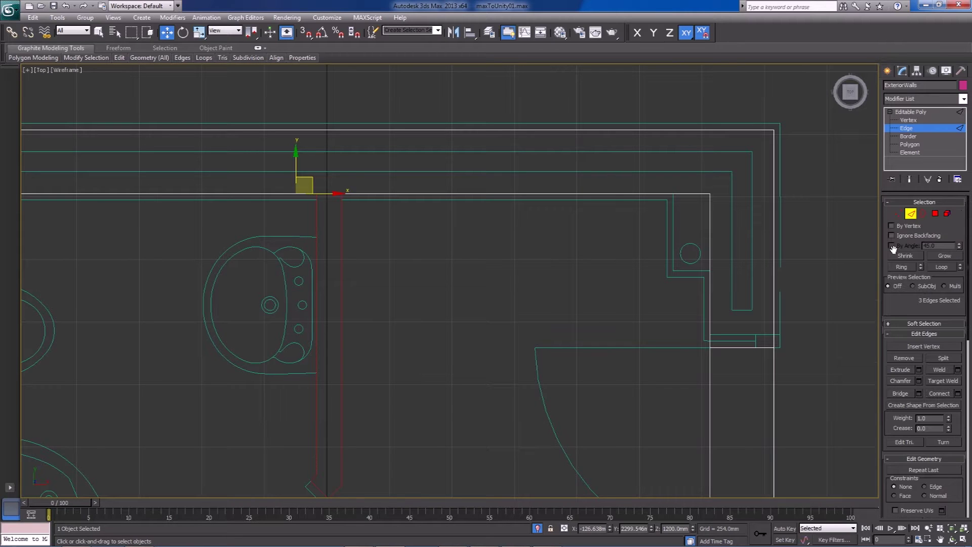
pyautogui.click(898, 213)
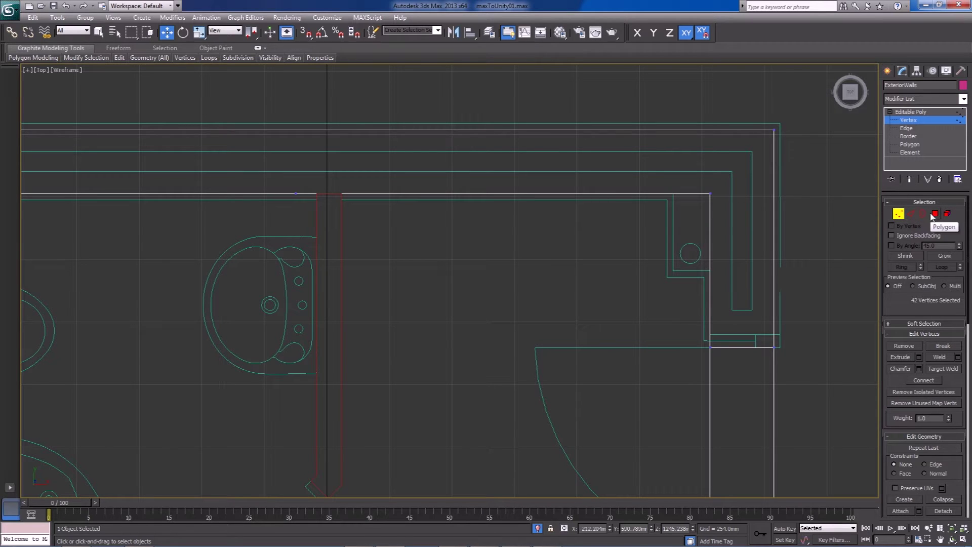
pyautogui.click(911, 214)
pyautogui.click(924, 213)
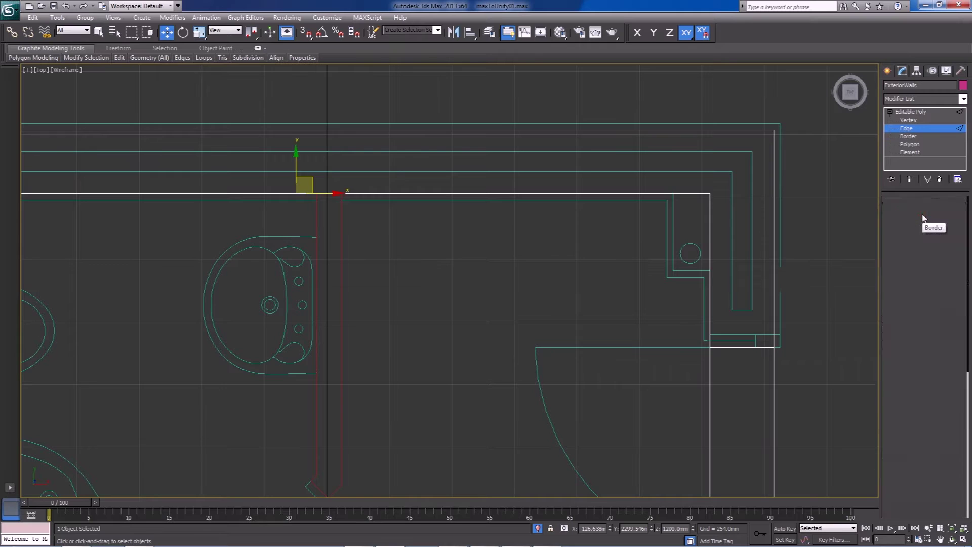
pyautogui.click(901, 216)
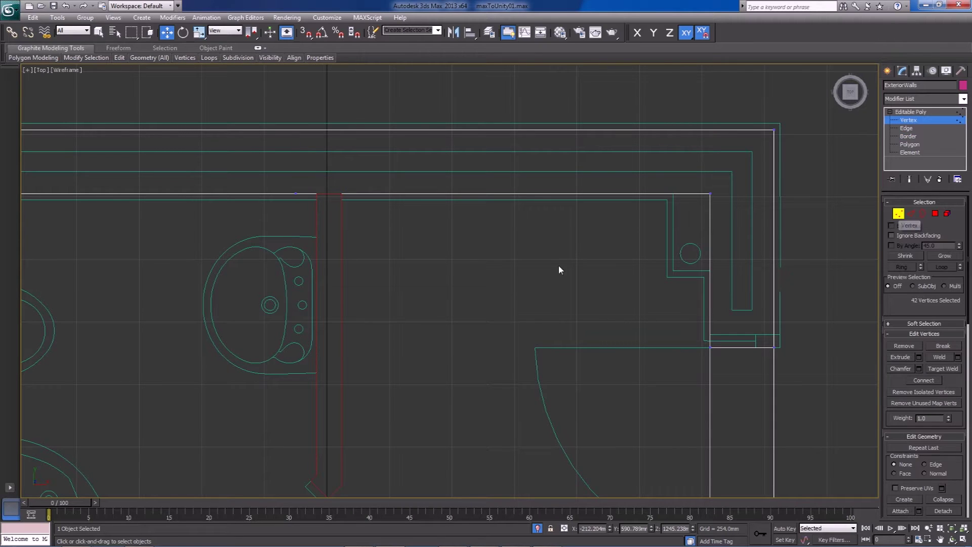
pyautogui.moveTo(341, 240); pyautogui.dragTo(342, 240)
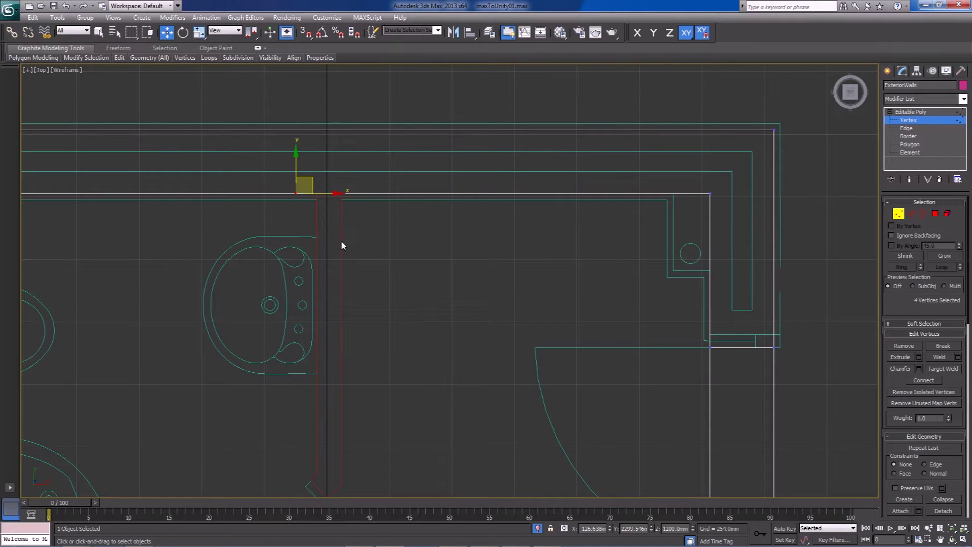
pyautogui.moveTo(339, 198); pyautogui.dragTo(687, 200)
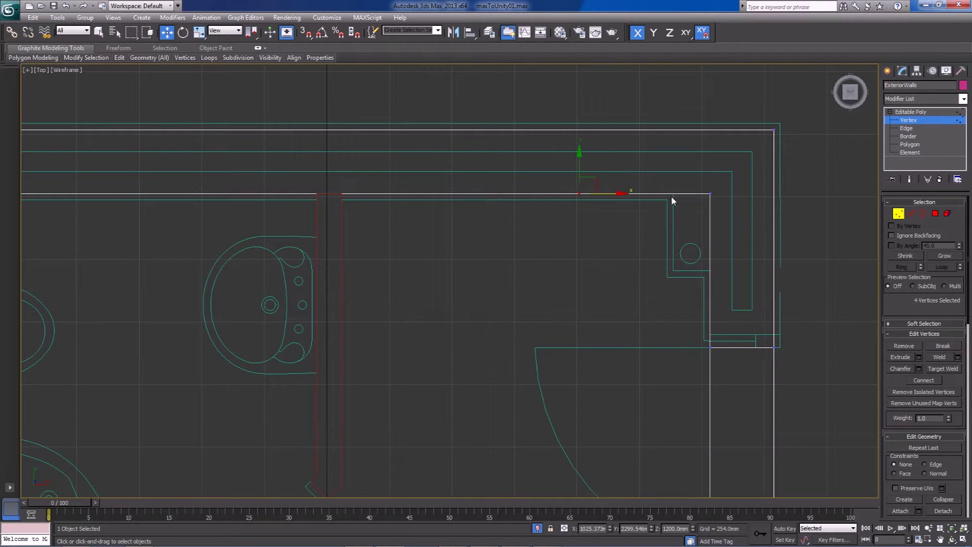
pyautogui.press('s')
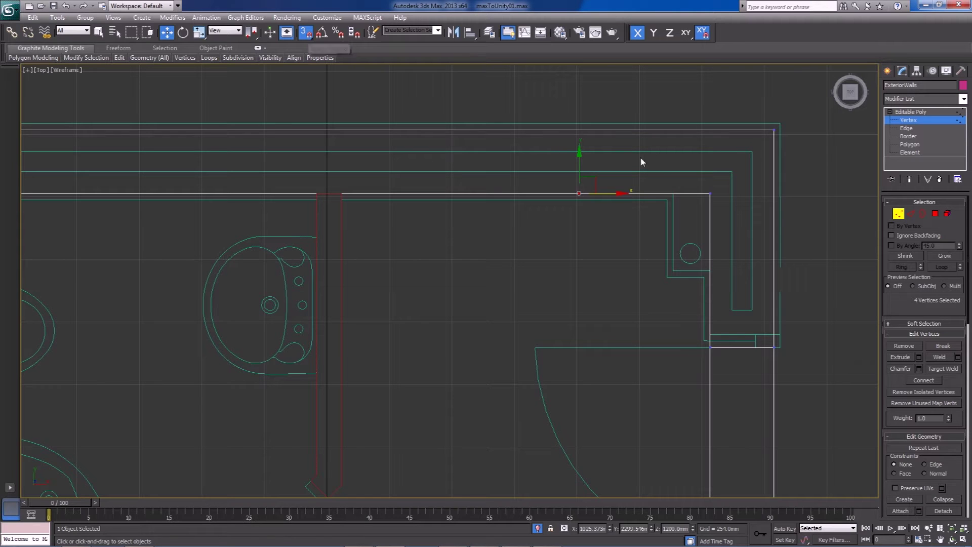
pyautogui.moveTo(631, 195); pyautogui.dragTo(680, 193)
# - Connect the inner-face edges of the side wall beside the duct and select the new vertices
pyautogui.click(912, 212)
pyautogui.keyDown('ctrl'); pyautogui.moveTo(741, 278); pyautogui.dragTo(750, 281); pyautogui.keyUp('ctrl')
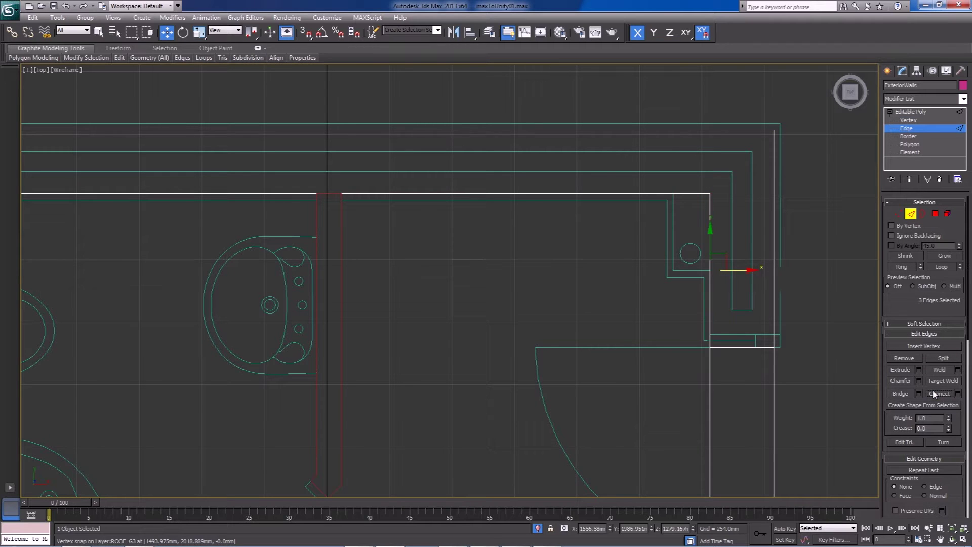
pyautogui.press('1')
pyautogui.moveTo(733, 284); pyautogui.dragTo(735, 285)
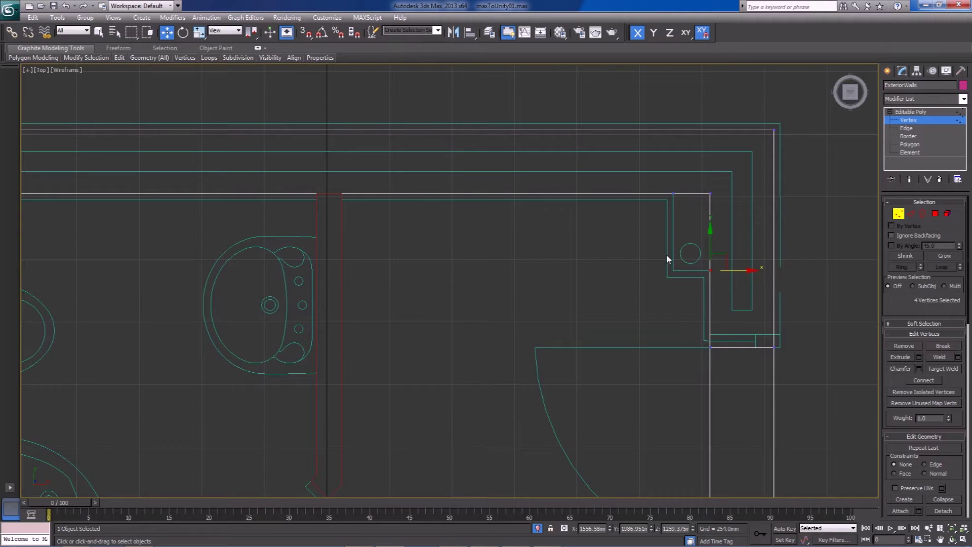
# - Select the room's inner corner vertices and snap them to the inner corner of the duct near the door
pyautogui.click(660, 310)
pyautogui.scroll(-3, 586, 319)
pyautogui.scroll(5, 685, 319)
pyautogui.moveTo(640, 280); pyautogui.dragTo(640, 280)
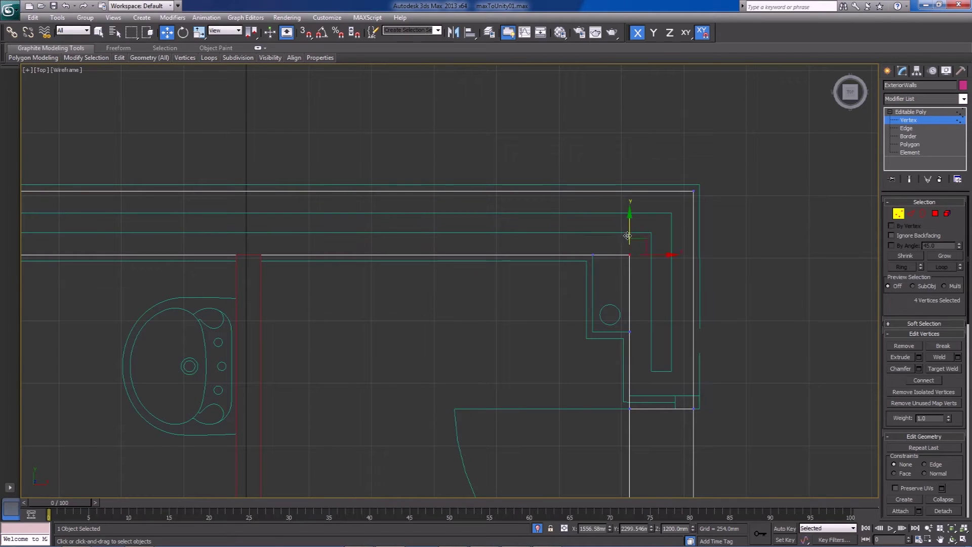
pyautogui.moveTo(646, 241); pyautogui.dragTo(610, 289)
pyautogui.press('s')
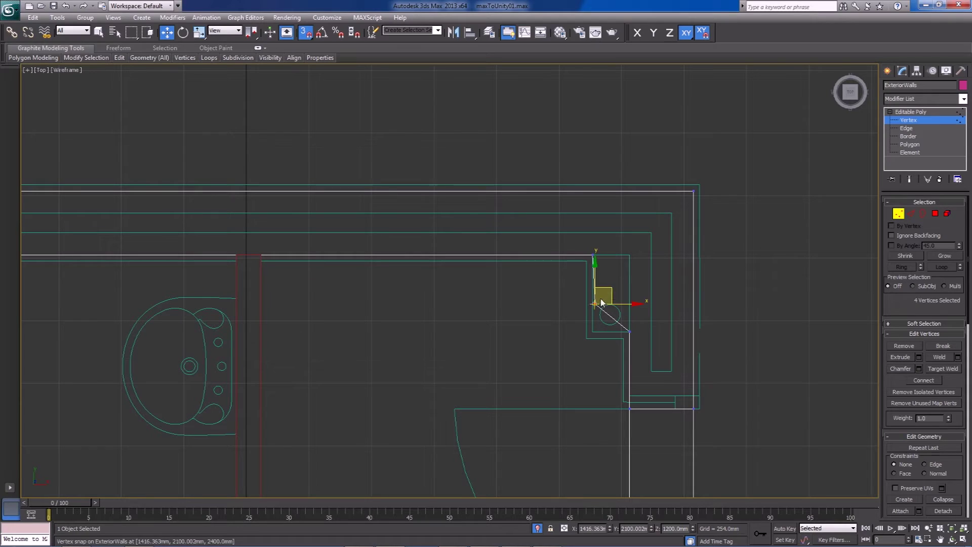
pyautogui.moveTo(612, 291); pyautogui.dragTo(595, 333)
pyautogui.click(560, 396)
# - Select the side-wall vertices beside the duct and move them along Y to align with the duct's lower edge
pyautogui.scroll(-2, 567, 327)
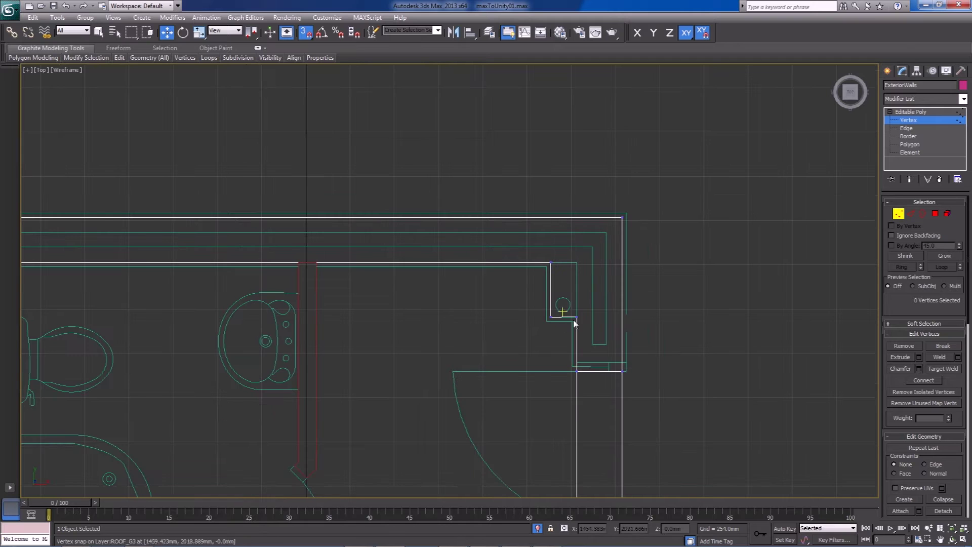
pyautogui.scroll(5, 574, 327)
pyautogui.scroll(3, 546, 346)
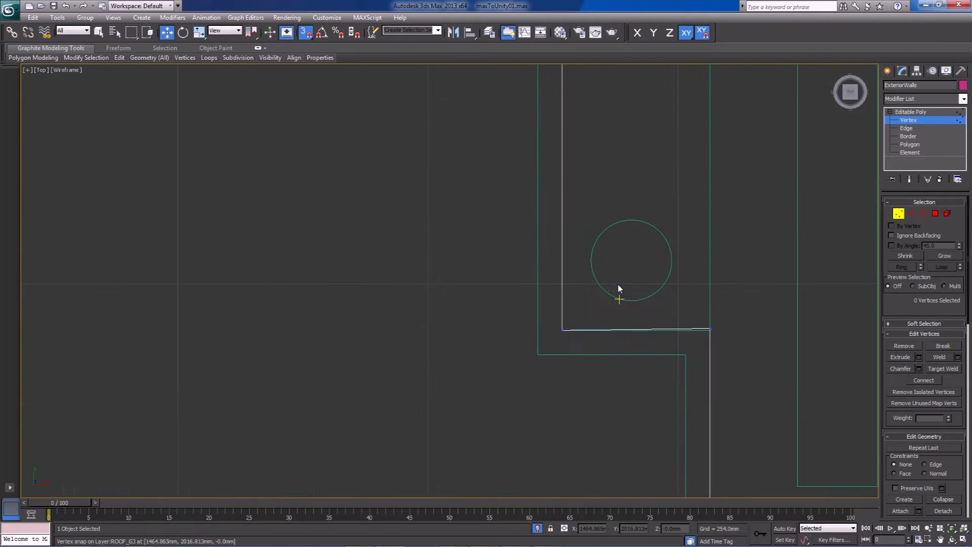
pyautogui.moveTo(690, 304); pyautogui.dragTo(753, 361)
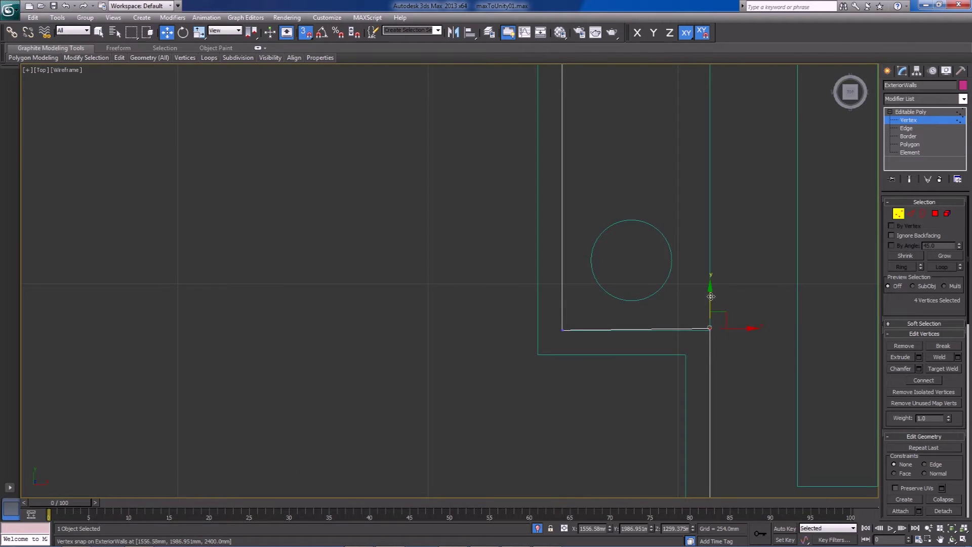
pyautogui.moveTo(712, 297); pyautogui.dragTo(710, 330)
pyautogui.click(610, 384)
# - Connect the inner-face edges of the side and upper walls around the corner duct beside the toilet to add vertical edge lines
pyautogui.scroll(-7, 609, 383)
pyautogui.scroll(-3, 427, 324)
pyautogui.moveTo(257, 311); pyautogui.dragTo(491, 317, button='middle')
pyautogui.scroll(3, 478, 263)
pyautogui.scroll(3, 428, 272)
pyautogui.scroll(3, 450, 281)
pyautogui.press('2')
pyautogui.moveTo(336, 310); pyautogui.dragTo(385, 349)
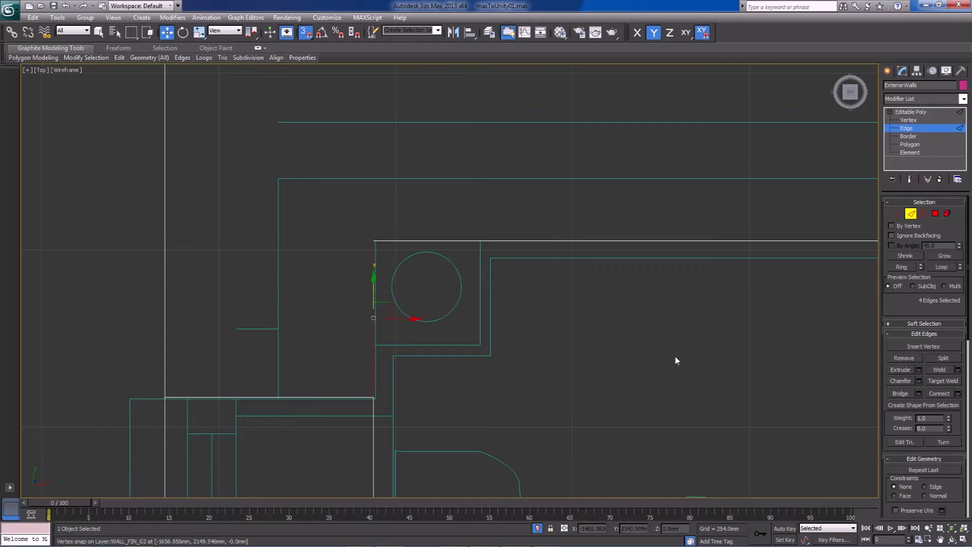
pyautogui.click(559, 242)
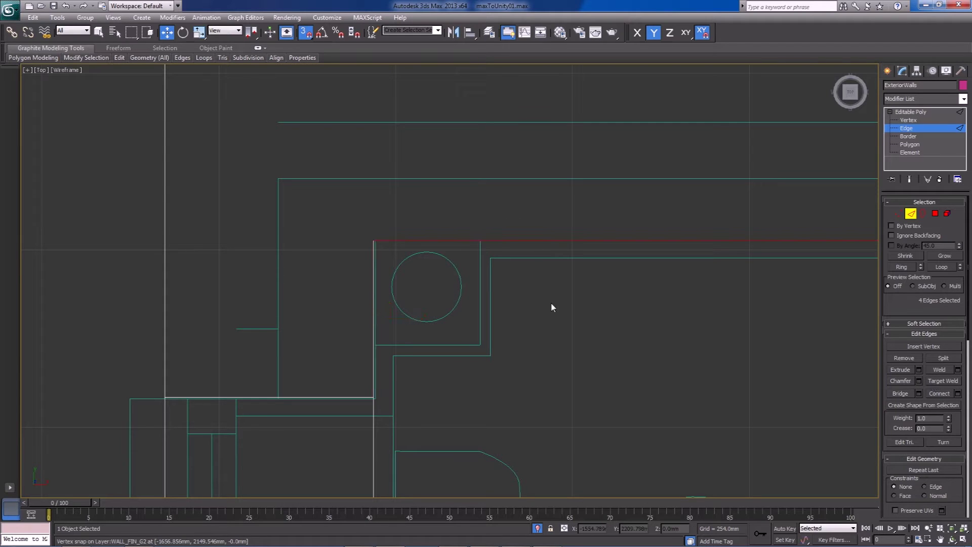
pyautogui.click(944, 397)
pyautogui.press('1')
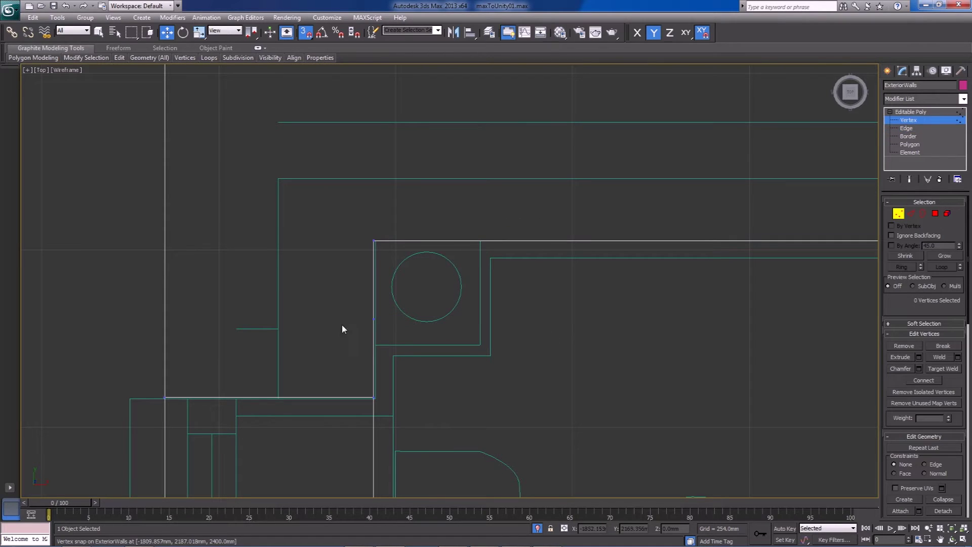
# - Move the wall vertices around the duct beside the toilet, snapping them to the duct's corners on the plan
pyautogui.moveTo(362, 334); pyautogui.dragTo(462, 361)
pyautogui.scroll(-3, 461, 361)
pyautogui.moveTo(587, 284); pyautogui.dragTo(539, 300, button='middle')
pyautogui.moveTo(658, 256); pyautogui.dragTo(370, 285)
pyautogui.click(397, 329)
pyautogui.moveTo(290, 264); pyautogui.dragTo(430, 342)
pyautogui.click(429, 341)
# - Compare the exterior walls with the whole plan and examine the door opening's jambs
pyautogui.scroll(-3, 447, 345)
pyautogui.scroll(-3, 447, 344)
pyautogui.moveTo(469, 340); pyautogui.dragTo(475, 296, button='middle')
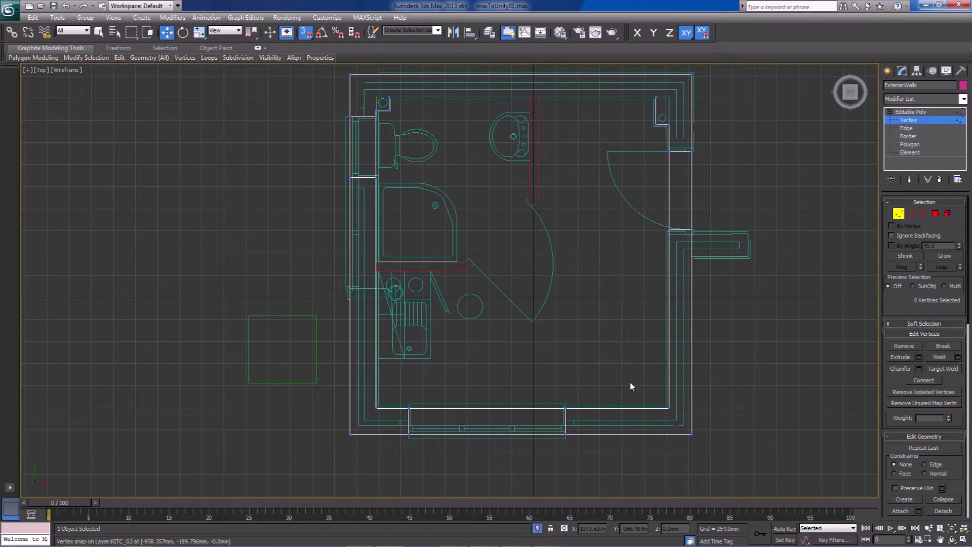
pyautogui.moveTo(590, 165); pyautogui.dragTo(588, 254, button='middle')
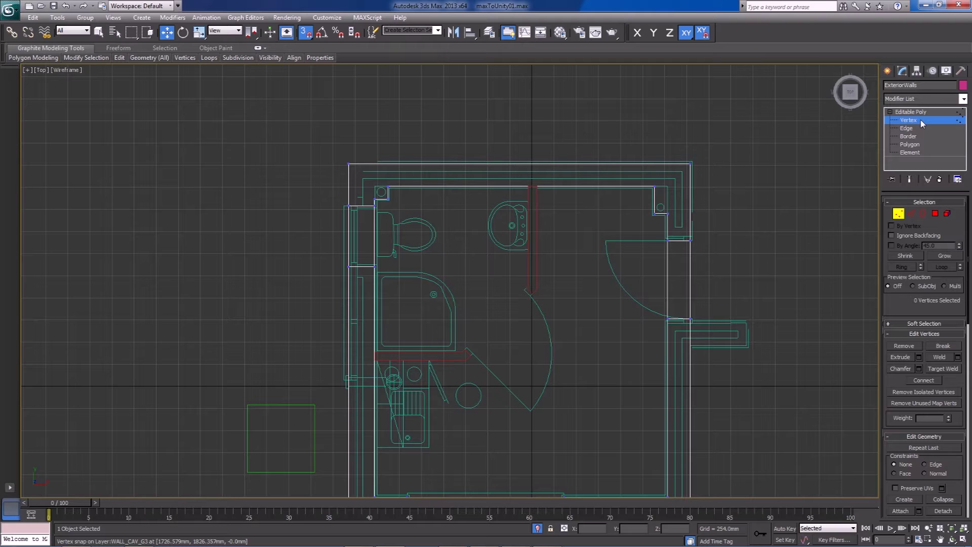
pyautogui.moveTo(690, 236); pyautogui.dragTo(601, 269, button='middle')
pyautogui.scroll(3, 660, 304)
pyautogui.moveTo(660, 304); pyautogui.dragTo(414, 237, button='middle')
pyautogui.scroll(2, 492, 361)
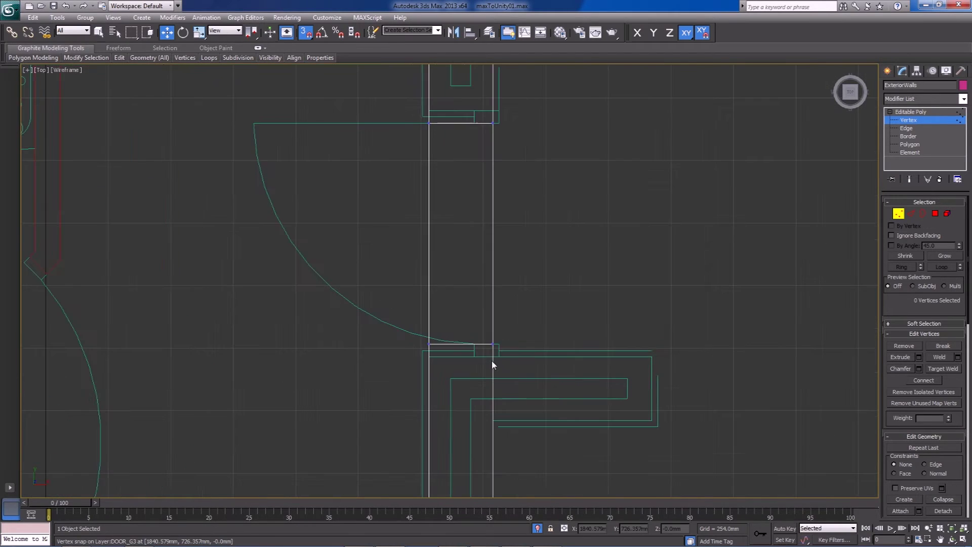
pyautogui.scroll(-7, 412, 333)
pyautogui.moveTo(449, 338); pyautogui.dragTo(488, 326, button='middle')
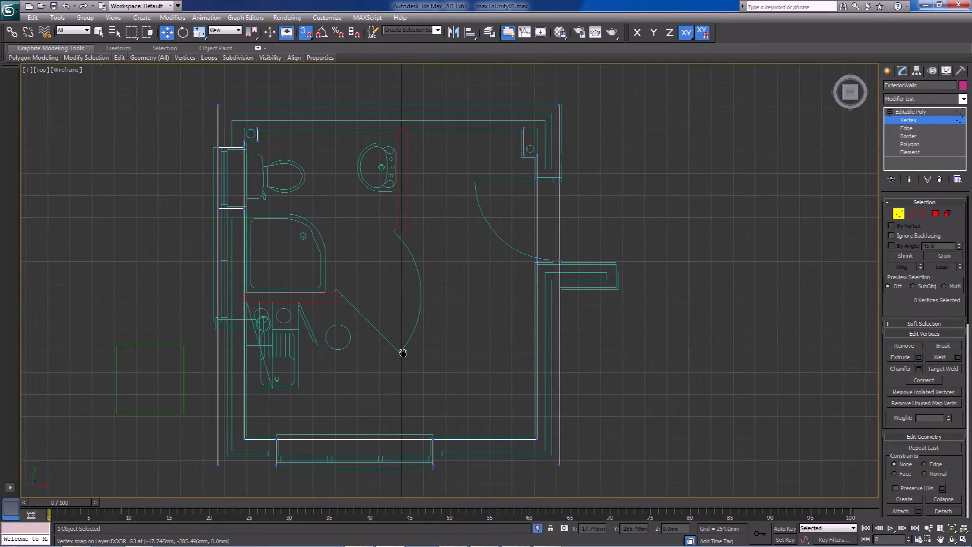
# - Select the vertices of the door opening's lower jamb and snap them down along Y to the plan's wall corner
pyautogui.moveTo(510, 280); pyautogui.dragTo(410, 291, button='middle')
pyautogui.scroll(3, 383, 264)
pyautogui.scroll(2, 296, 252)
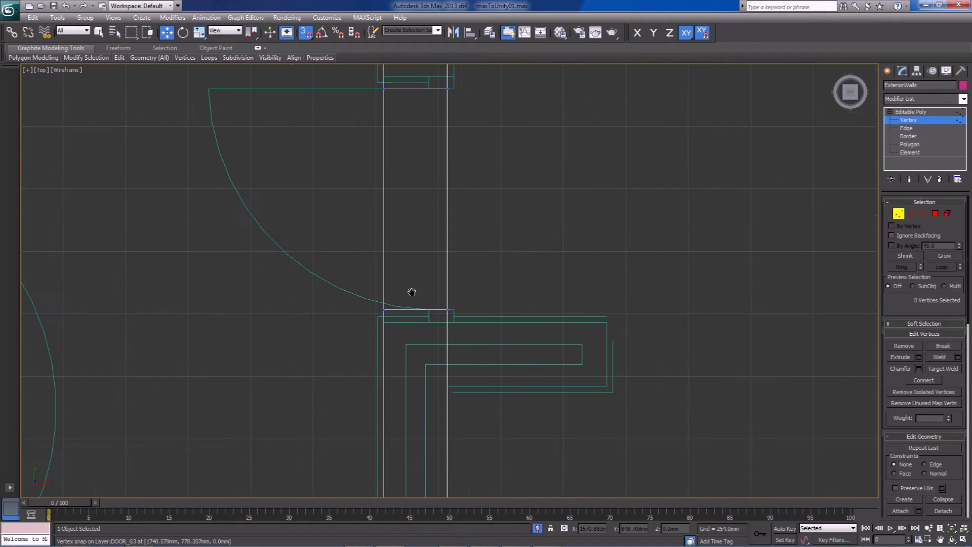
pyautogui.moveTo(336, 276); pyautogui.dragTo(545, 319)
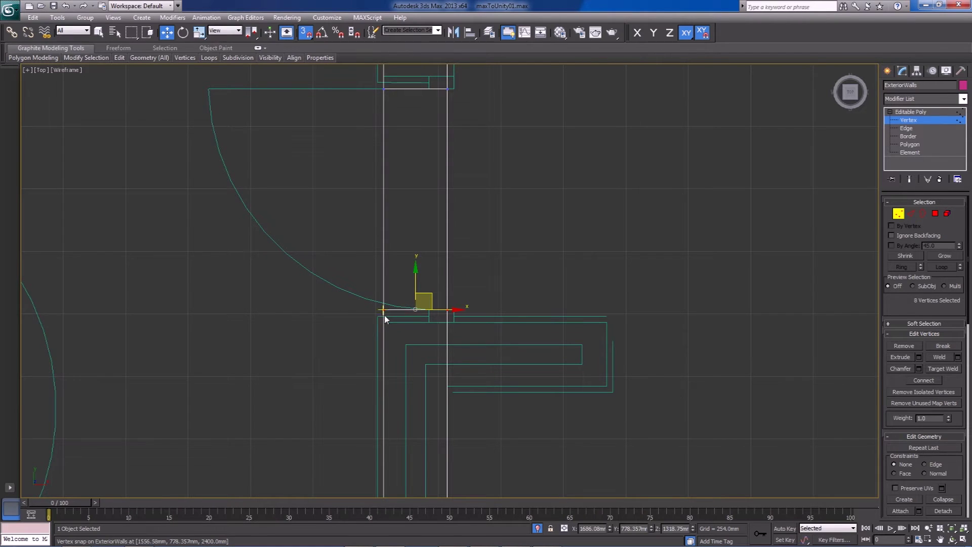
pyautogui.moveTo(384, 315); pyautogui.dragTo(450, 337, button='middle')
pyautogui.scroll(3, 451, 337)
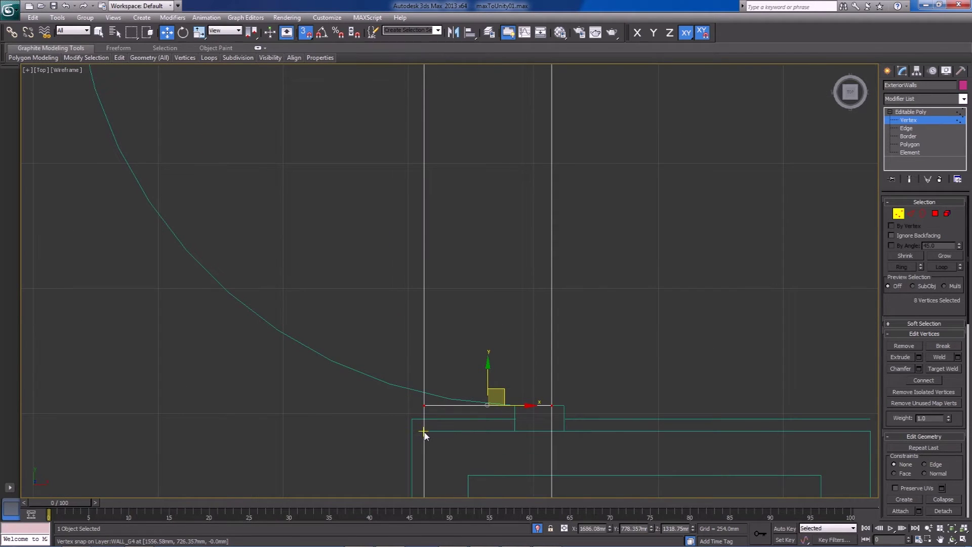
pyautogui.moveTo(488, 403); pyautogui.dragTo(424, 431)
# - Select the vertices of the door opening's upper jamb and snap them up along Y to the plan's wall end
pyautogui.scroll(-4, 469, 329)
pyautogui.moveTo(424, 211); pyautogui.dragTo(430, 345, button='middle')
pyautogui.scroll(1, 435, 352)
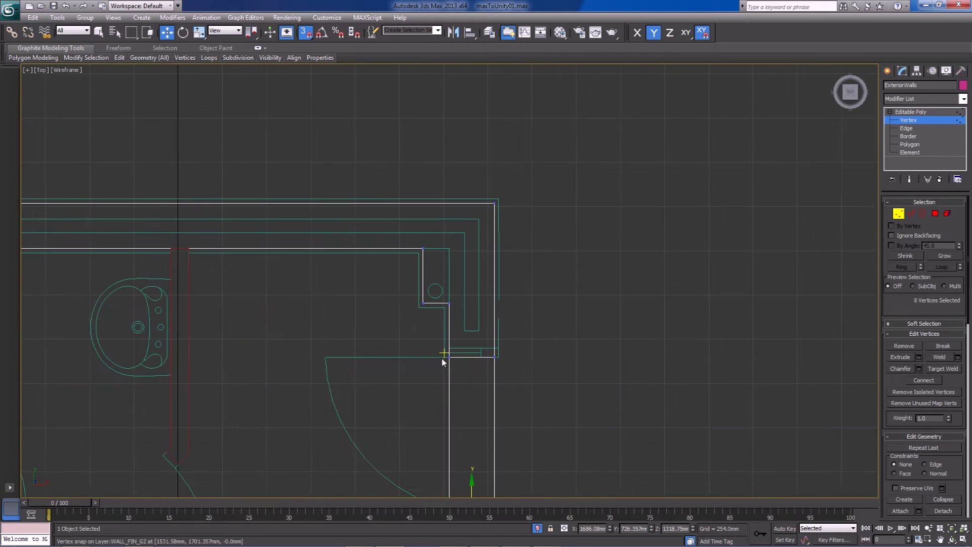
pyautogui.moveTo(584, 381); pyautogui.dragTo(584, 381)
pyautogui.scroll(3, 469, 377)
pyautogui.moveTo(449, 433); pyautogui.dragTo(449, 415)
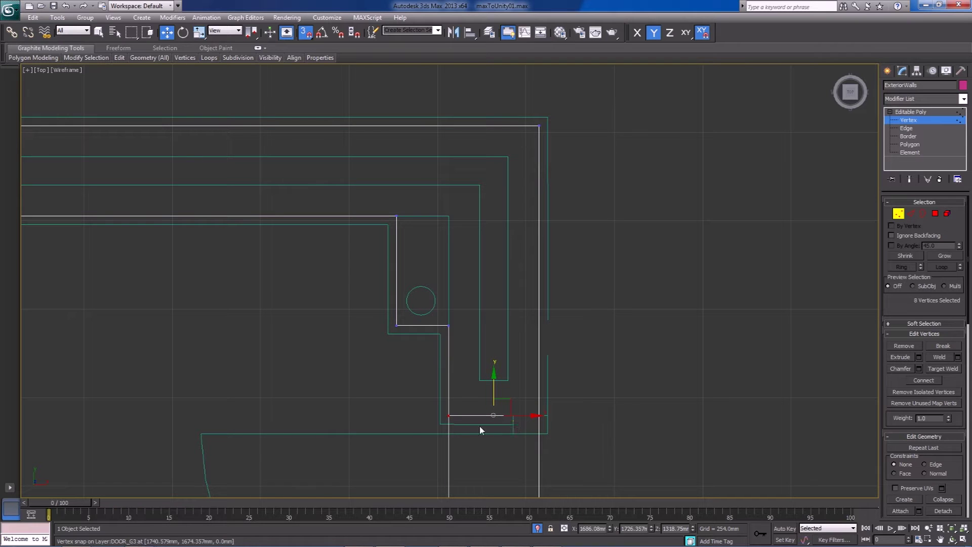
pyautogui.moveTo(172, 245); pyautogui.dragTo(201, 246, button='middle')
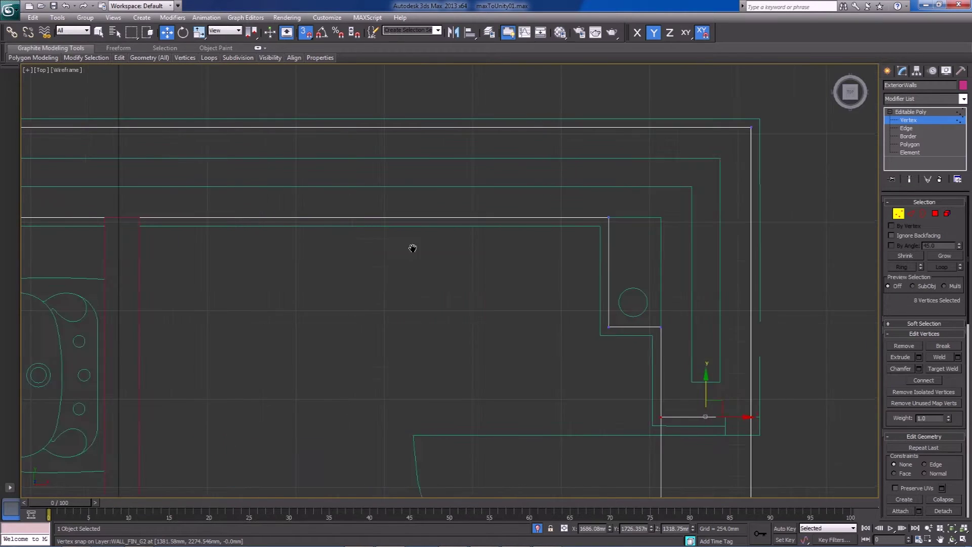
pyautogui.scroll(-5, 508, 245)
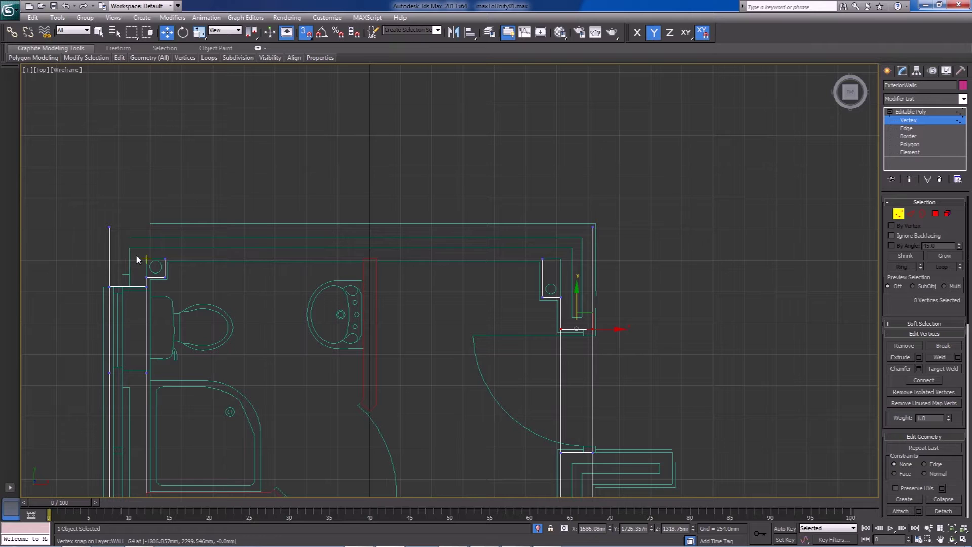
pyautogui.moveTo(135, 252); pyautogui.dragTo(211, 387)
pyautogui.press('s')
pyautogui.click(296, 370)
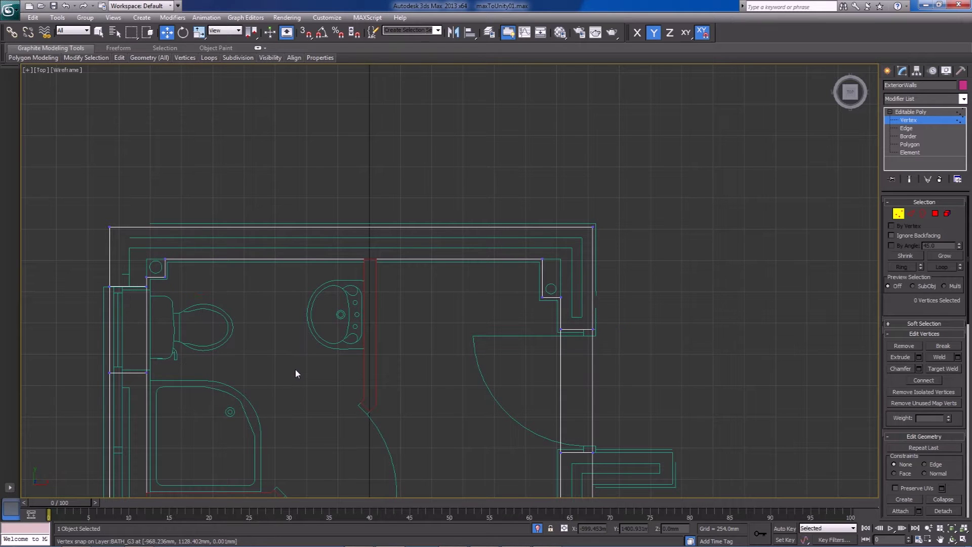
# - Try to move the upper wall's inner vertices, including both duct corners, along Y to the plan's wall finish line
pyautogui.moveTo(463, 401); pyautogui.dragTo(466, 344, button='middle')
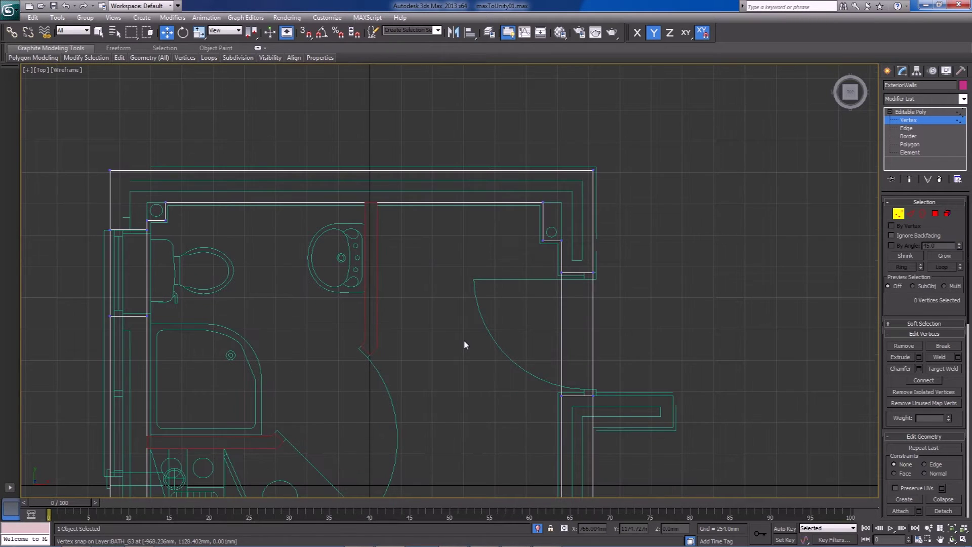
pyautogui.moveTo(124, 192); pyautogui.dragTo(165, 229)
pyautogui.moveTo(199, 277); pyautogui.dragTo(579, 262)
pyautogui.press('s')
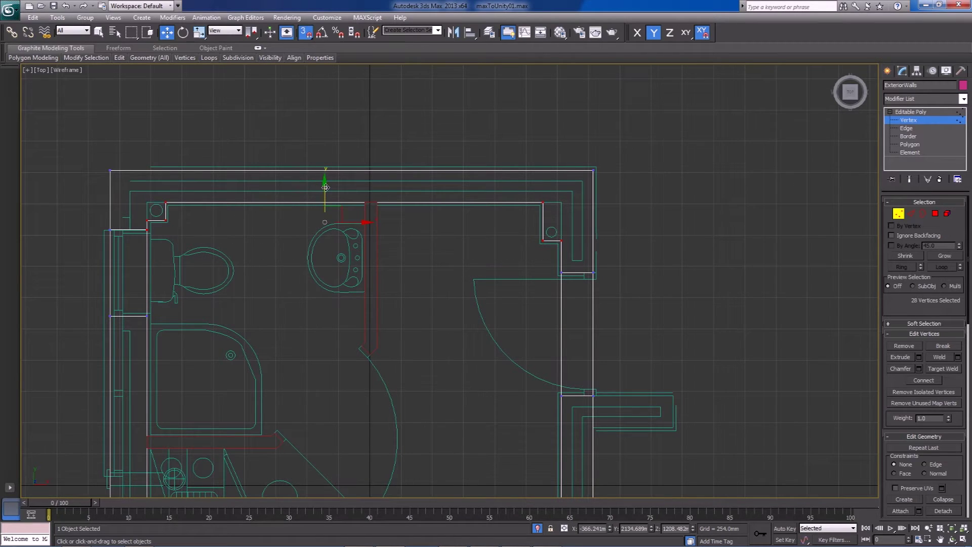
pyautogui.moveTo(325, 188); pyautogui.dragTo(170, 226)
pyautogui.hotkey('ctrl', 'z')
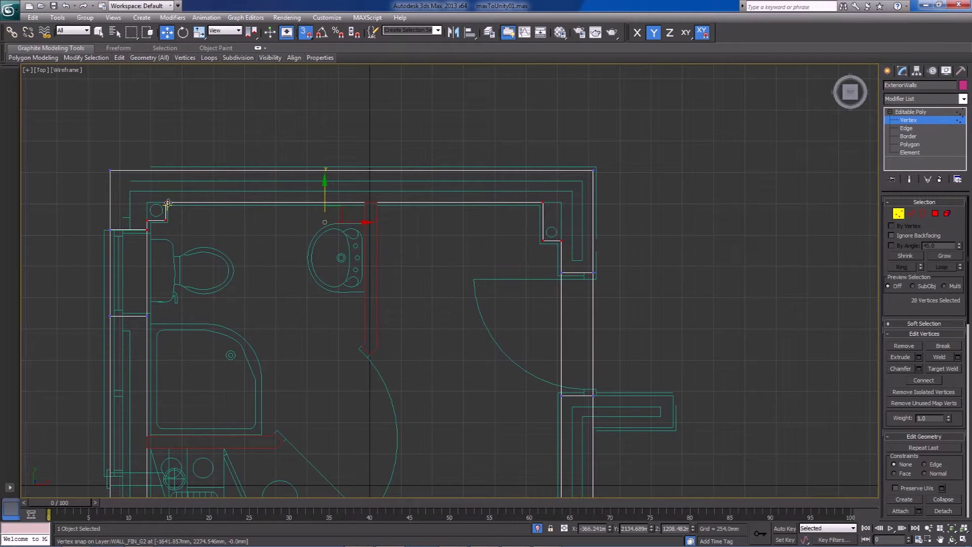
pyautogui.moveTo(166, 203); pyautogui.dragTo(172, 207)
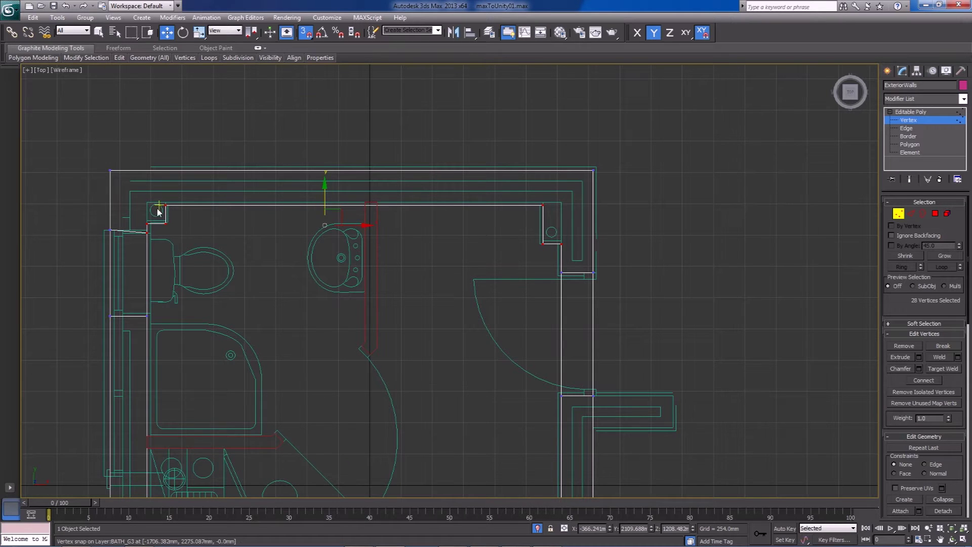
# - Try to move the inner vertices of the side wall beside the toilet along X to the plan's wall finish line
pyautogui.moveTo(145, 263); pyautogui.dragTo(177, 204, button='middle')
pyautogui.scroll(-3, 181, 195)
pyautogui.moveTo(285, 351); pyautogui.dragTo(284, 347)
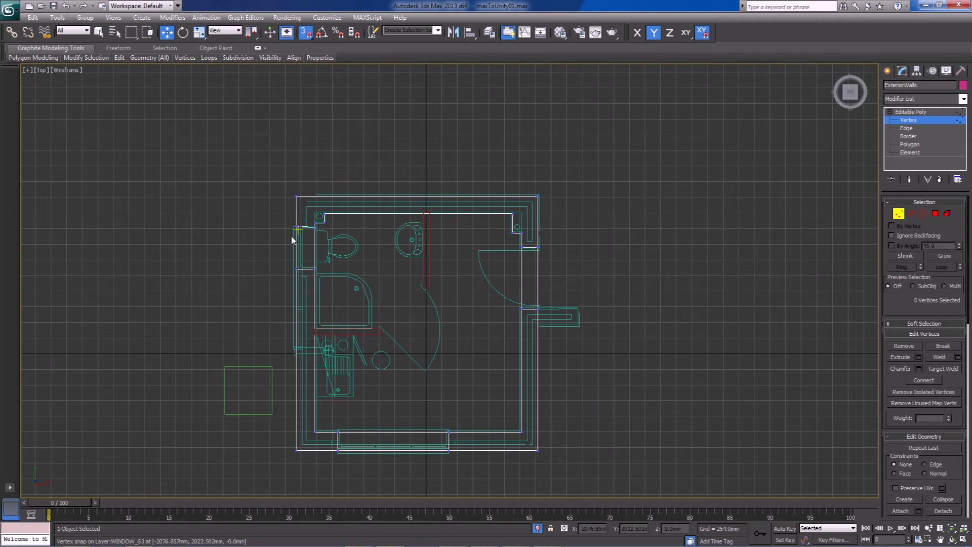
pyautogui.moveTo(303, 206); pyautogui.dragTo(333, 446)
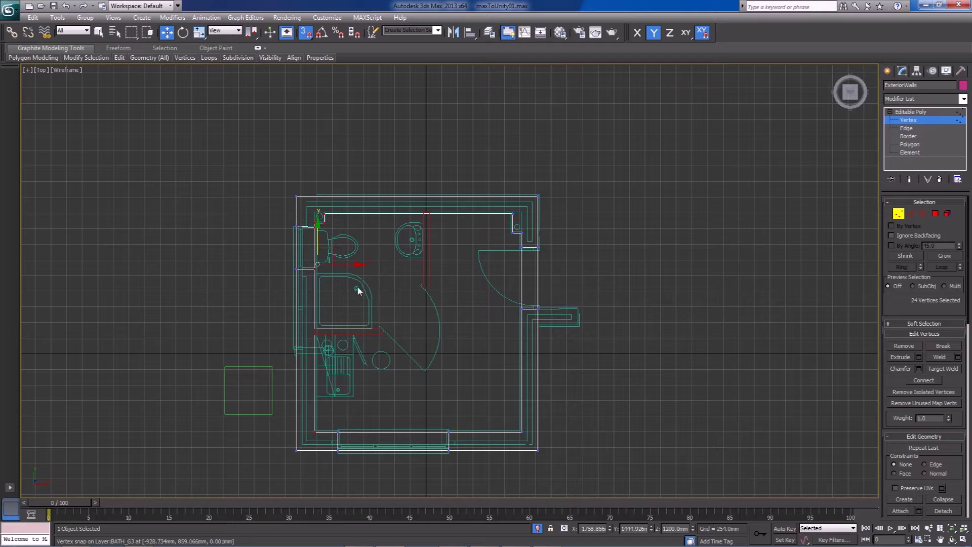
pyautogui.moveTo(355, 264); pyautogui.dragTo(348, 265)
pyautogui.hotkey('ctrl', 'z')
pyautogui.scroll(2, 345, 286)
pyautogui.moveTo(344, 287); pyautogui.dragTo(444, 369, button='middle')
pyautogui.scroll(3, 343, 308)
pyautogui.scroll(2, 444, 369)
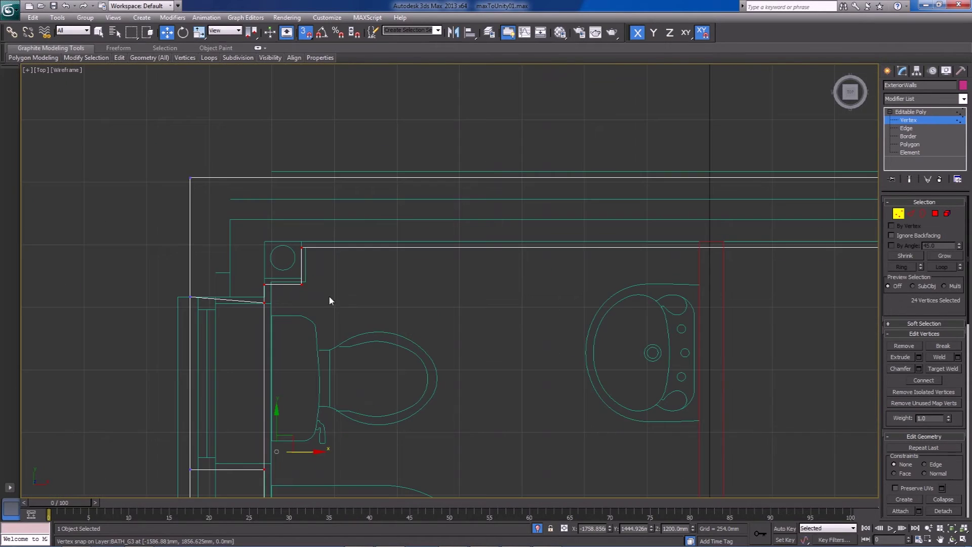
pyautogui.moveTo(302, 284); pyautogui.dragTo(313, 286)
pyautogui.scroll(-2, 261, 297)
pyautogui.scroll(2, 263, 299)
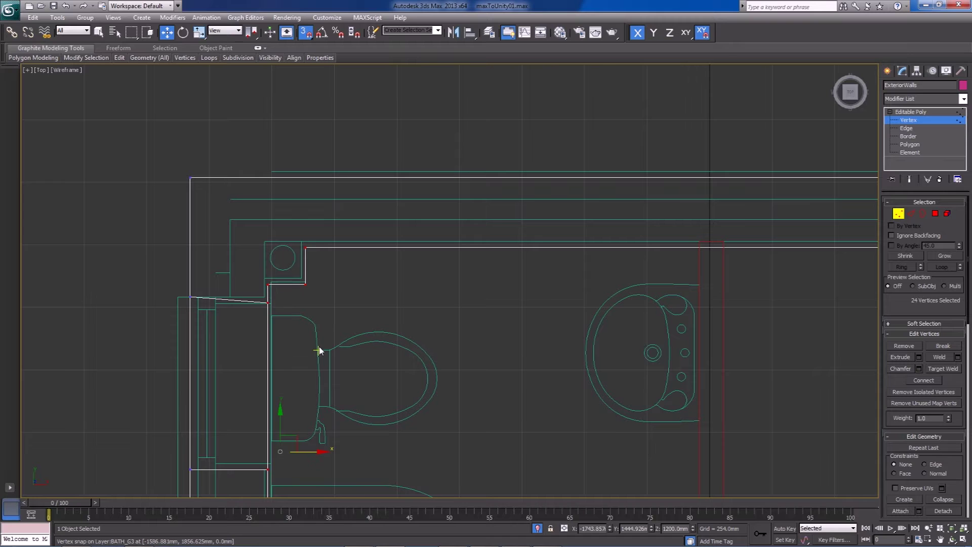
# - Undo the moves of the inner wall vertices towards the finish lines and clear the vertex selection
pyautogui.hotkey('ctrl', 'z')
pyautogui.hotkey('ctrl', 'z')
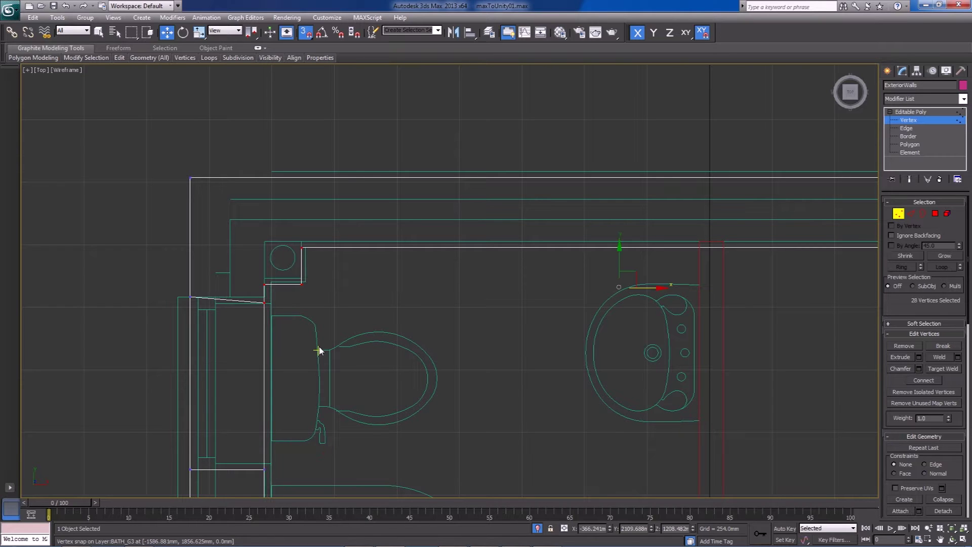
pyautogui.moveTo(463, 332); pyautogui.dragTo(261, 326, button='middle')
pyautogui.moveTo(551, 343); pyautogui.dragTo(330, 331, button='middle')
pyautogui.moveTo(632, 376); pyautogui.dragTo(505, 359, button='middle')
pyautogui.click(654, 411)
pyautogui.scroll(-2, 658, 411)
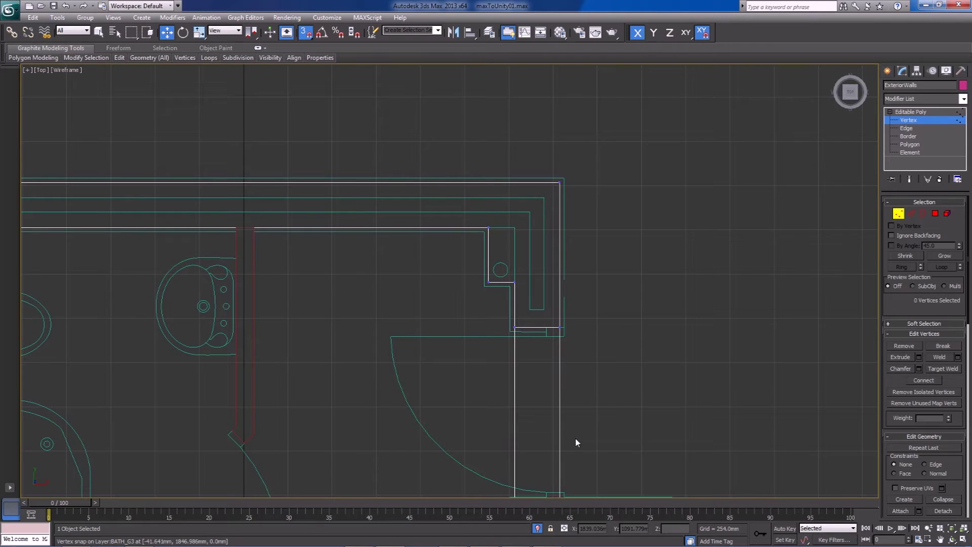
pyautogui.moveTo(608, 393); pyautogui.dragTo(555, 336, button='middle')
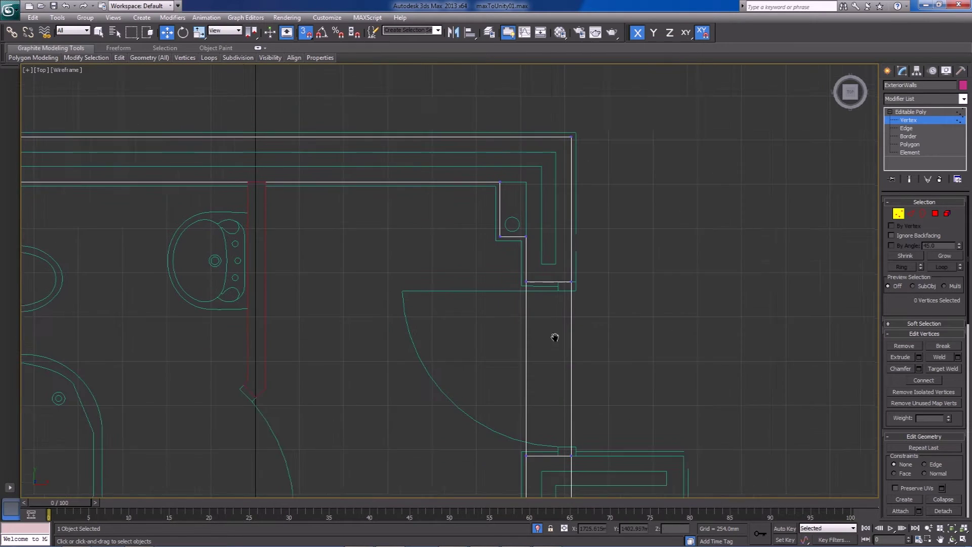
pyautogui.moveTo(447, 272); pyautogui.dragTo(592, 267, button='middle')
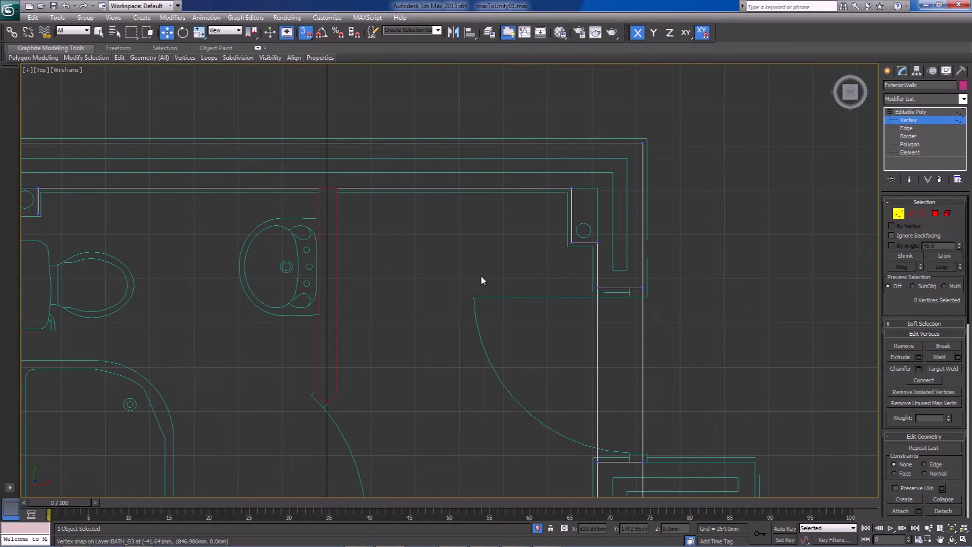
pyautogui.moveTo(513, 307); pyautogui.dragTo(602, 296, button='middle')
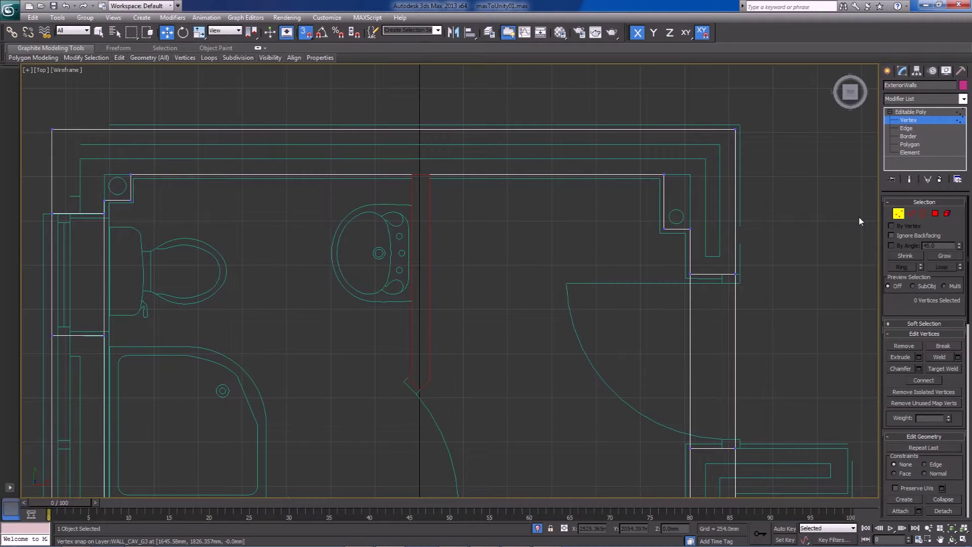
# - Finish vertex editing of the exterior walls and clear the object selection
pyautogui.press('1')
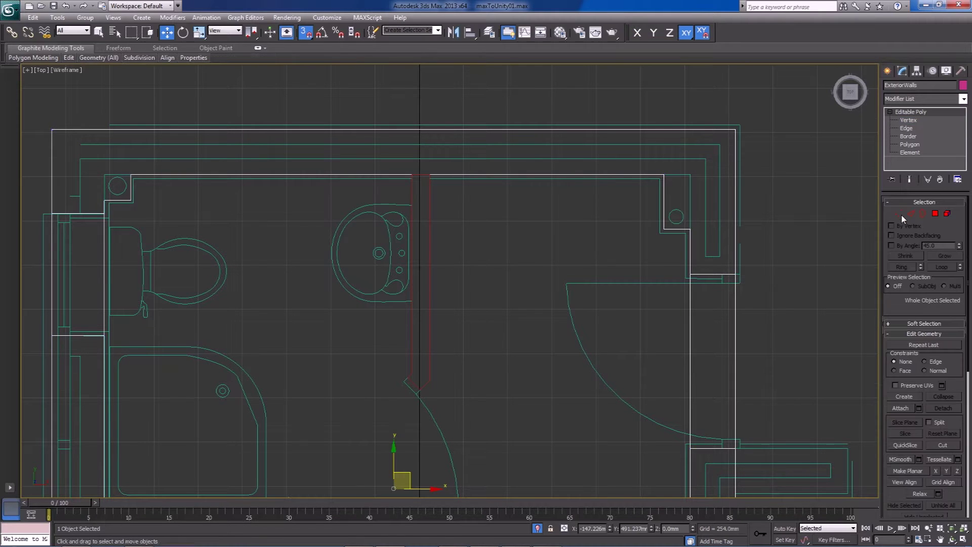
pyautogui.click(428, 352)
pyautogui.scroll(-3, 498, 378)
pyautogui.scroll(1, 494, 388)
pyautogui.click(434, 297)
pyautogui.click(454, 298)
# - Set the geometry creation category to Standard Primitives, and check the partition wall on the AutoCAD floor plan before returning to 3ds Max
pyautogui.click(912, 102)
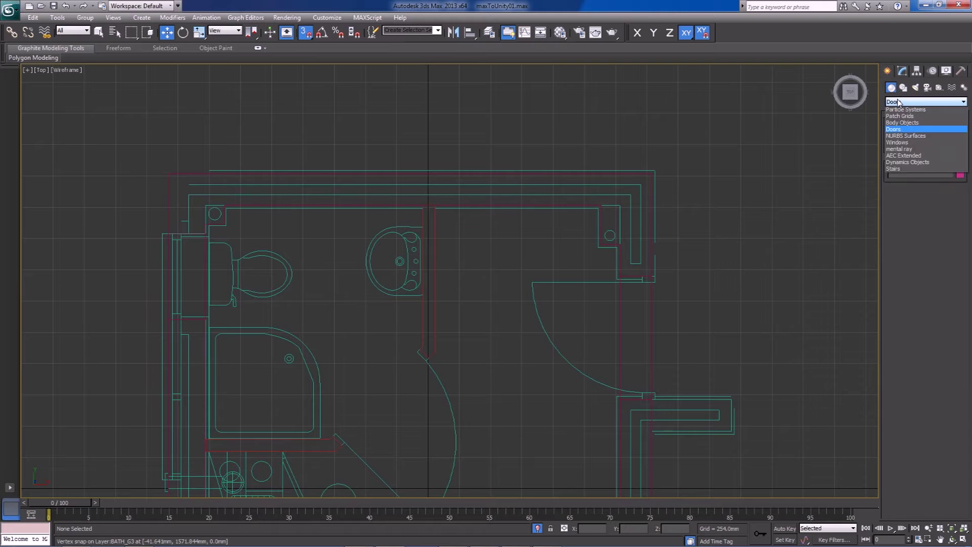
pyautogui.click(903, 113)
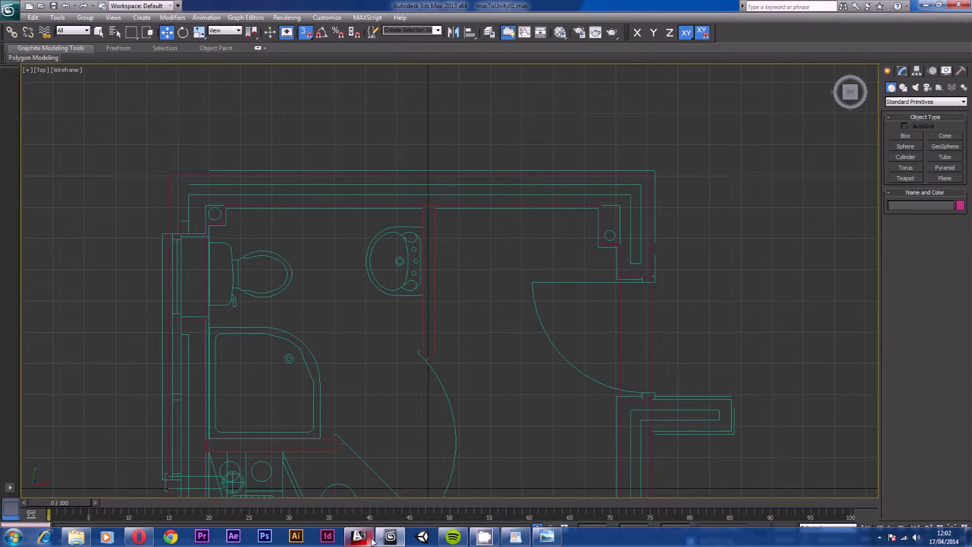
pyautogui.click(372, 540)
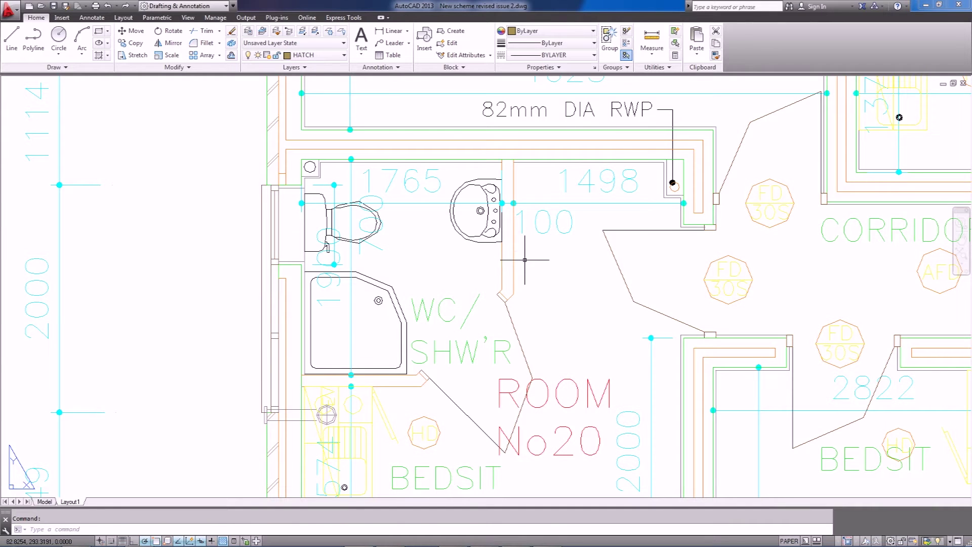
pyautogui.click(390, 537)
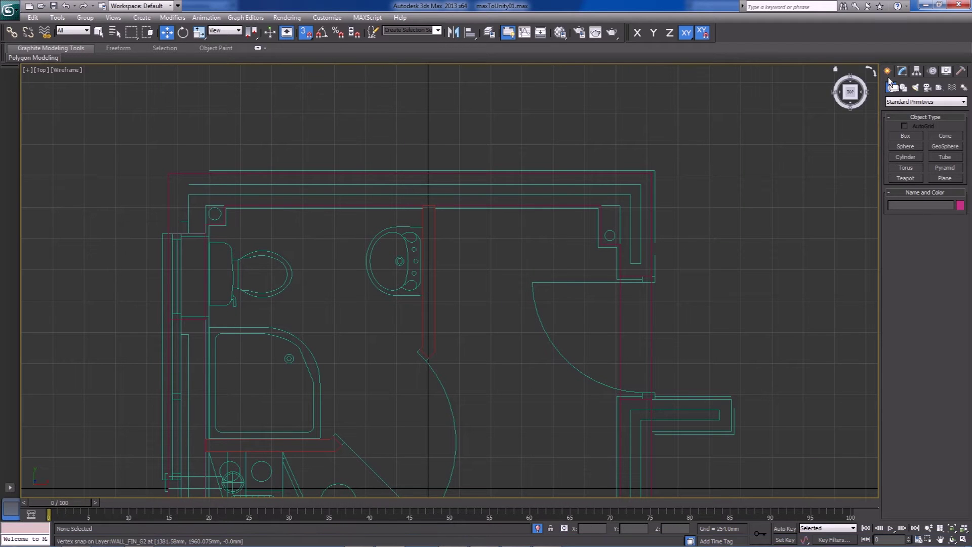
# - Draw a box about 407 mm wide and 86 mm long in the space between the partition wall and the door opening
pyautogui.click(913, 135)
pyautogui.press('s')
pyautogui.moveTo(454, 247); pyautogui.dragTo(502, 257)
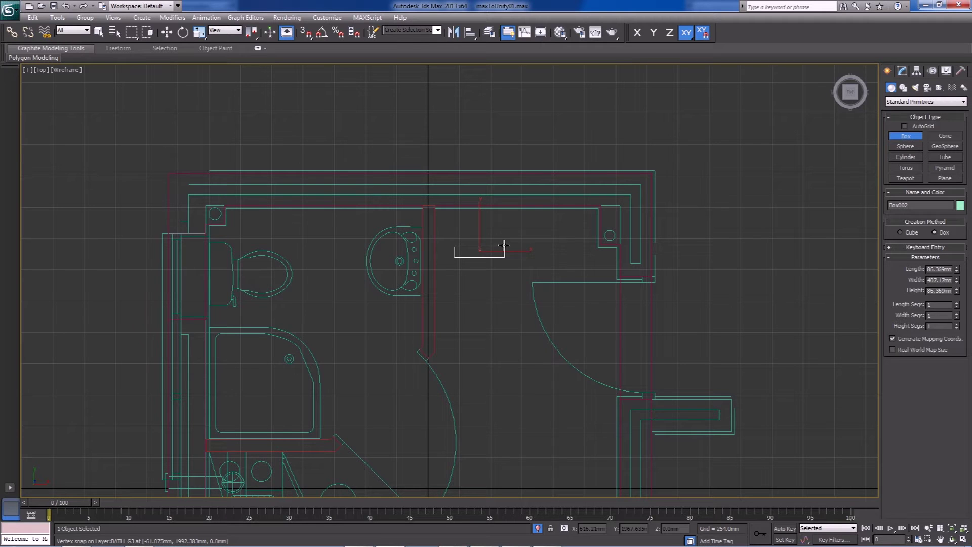
# - Set the box's length to 100 mm and its height to 100 mm
pyautogui.press('w')
pyautogui.click(902, 71)
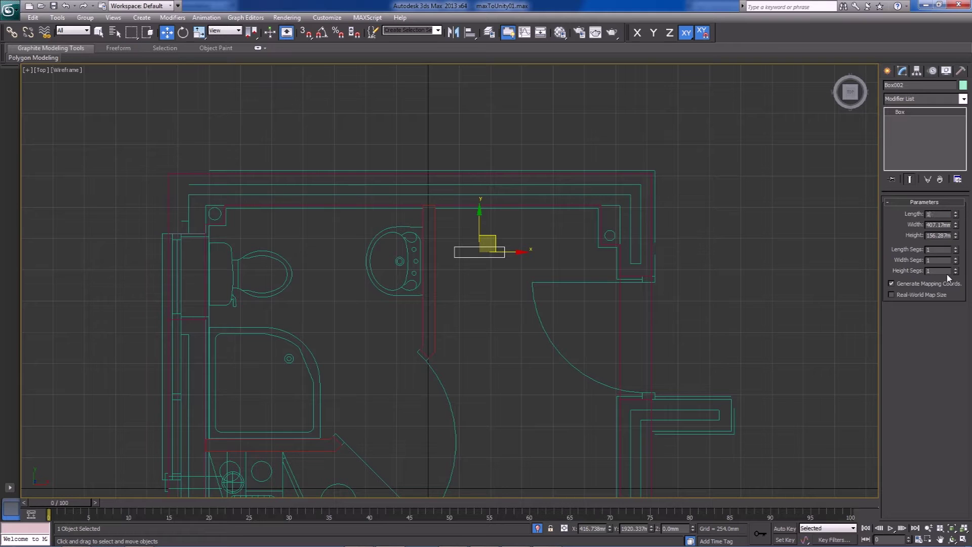
pyautogui.write('100')
pyautogui.press('Tab')
pyautogui.press('Tab')
pyautogui.write('1')
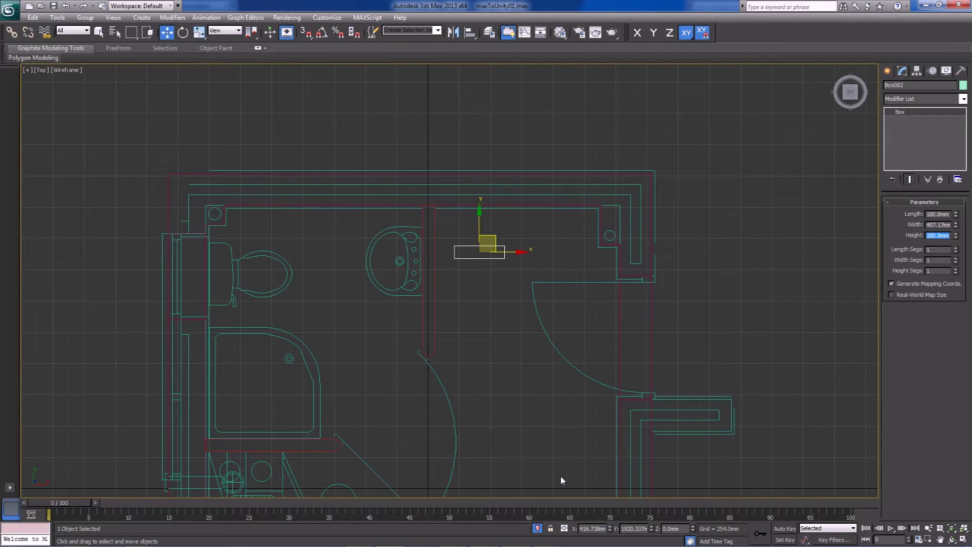
# - Check the floor-to-ceiling height on the WC/shower room section in AutoCAD, and return to 3ds Max
pyautogui.click(360, 538)
pyautogui.scroll(-2, 742, 306)
pyautogui.moveTo(743, 306); pyautogui.dragTo(601, 333, button='middle')
pyautogui.scroll(-10, 733, 335)
pyautogui.moveTo(733, 332); pyautogui.dragTo(521, 316, button='middle')
pyautogui.moveTo(734, 307)
pyautogui.mouseDown(button='middle')
pyautogui.moveTo(491, 292)
pyautogui.moveTo(472, 361)
pyautogui.mouseUp(button='middle')
pyautogui.scroll(6, 593, 284)
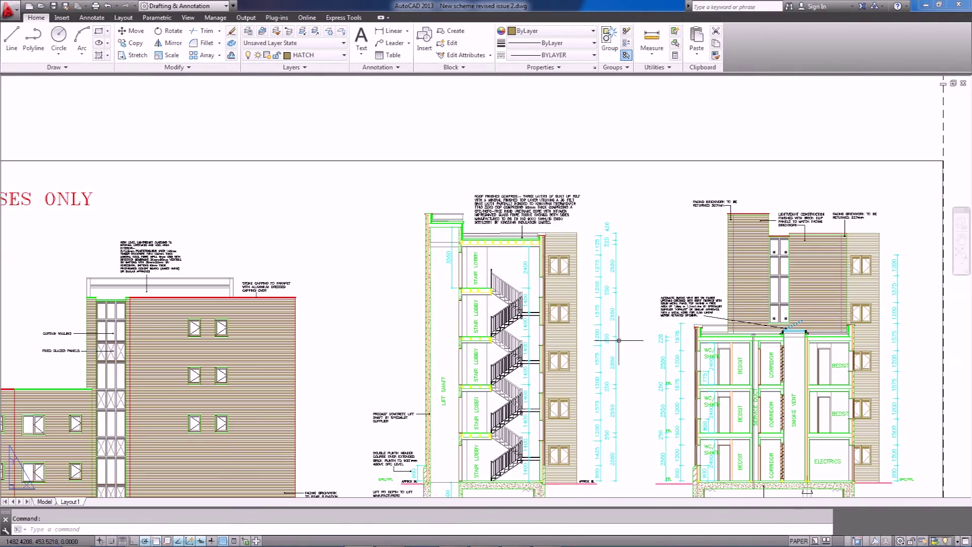
pyautogui.scroll(4, 725, 381)
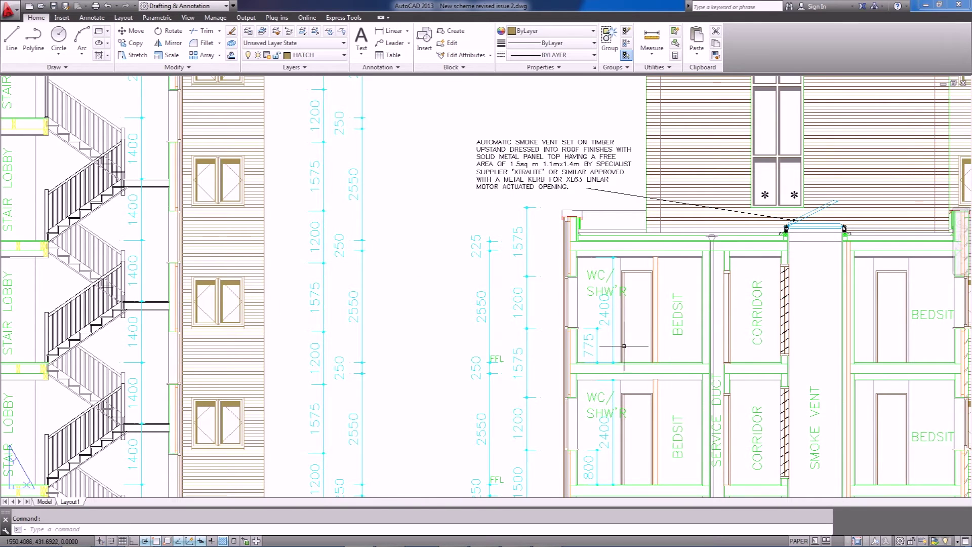
pyautogui.scroll(2, 624, 279)
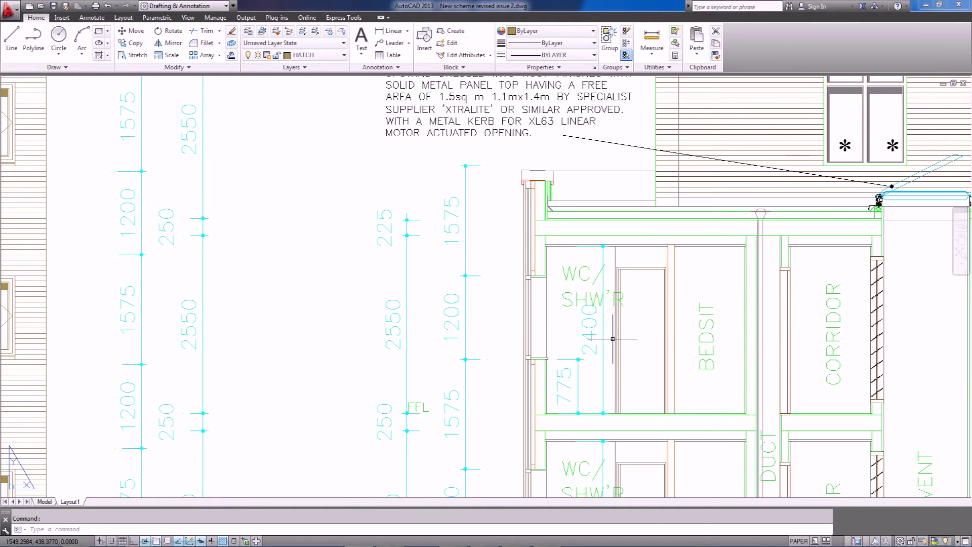
pyautogui.click(923, 5)
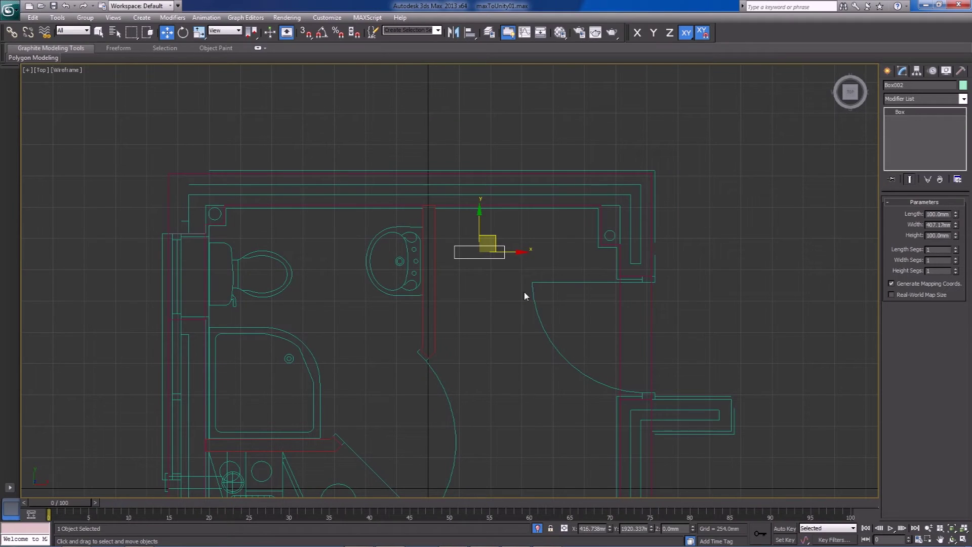
# - Try to set the box's width to 2400 mm, and undo the change
pyautogui.click(941, 227)
pyautogui.write('2400')
pyautogui.press('Return')
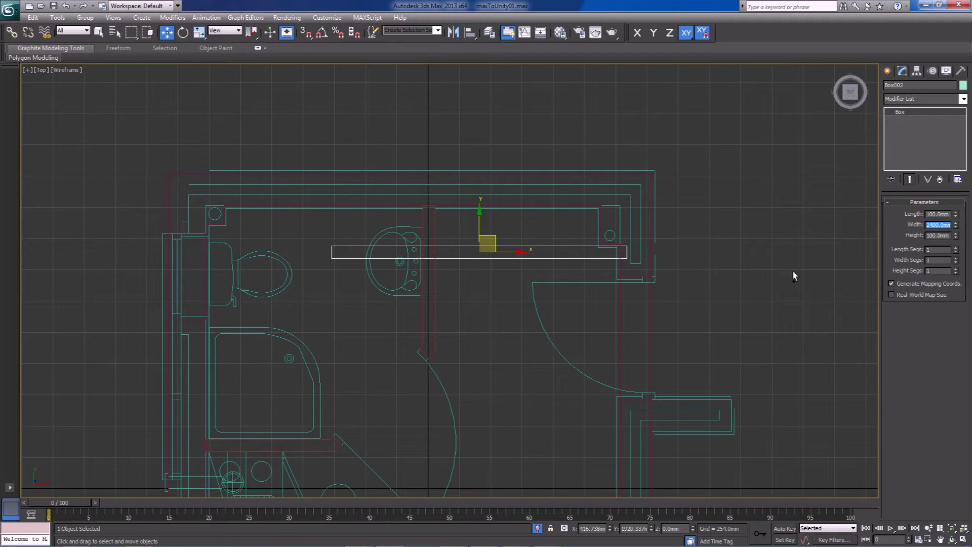
pyautogui.hotkey('ctrl', 'z')
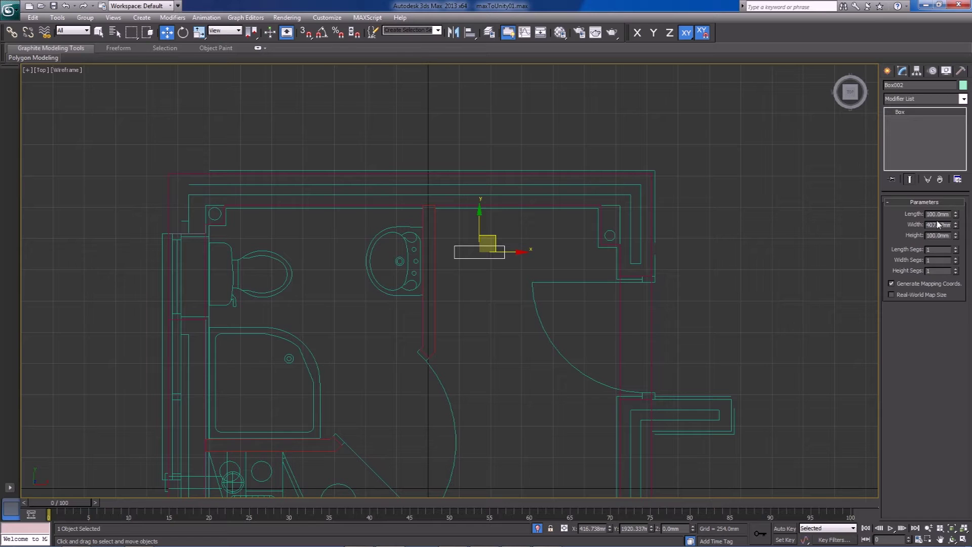
# - Set the box's width to 100 mm and height to 2400 mm, and show all four viewports
pyautogui.write('100')
pyautogui.press('Tab')
pyautogui.click(964, 540)
pyautogui.scroll(-1, 711, 419)
pyautogui.keyDown('alt'); pyautogui.moveTo(678, 401); pyautogui.dragTo(745, 433, button='middle'); pyautogui.keyUp('alt')
pyautogui.moveTo(701, 365); pyautogui.dragTo(645, 422, button='middle')
pyautogui.scroll(3, 666, 395)
pyautogui.moveTo(674, 373); pyautogui.dragTo(671, 408, button='middle')
pyautogui.scroll(5, 268, 162)
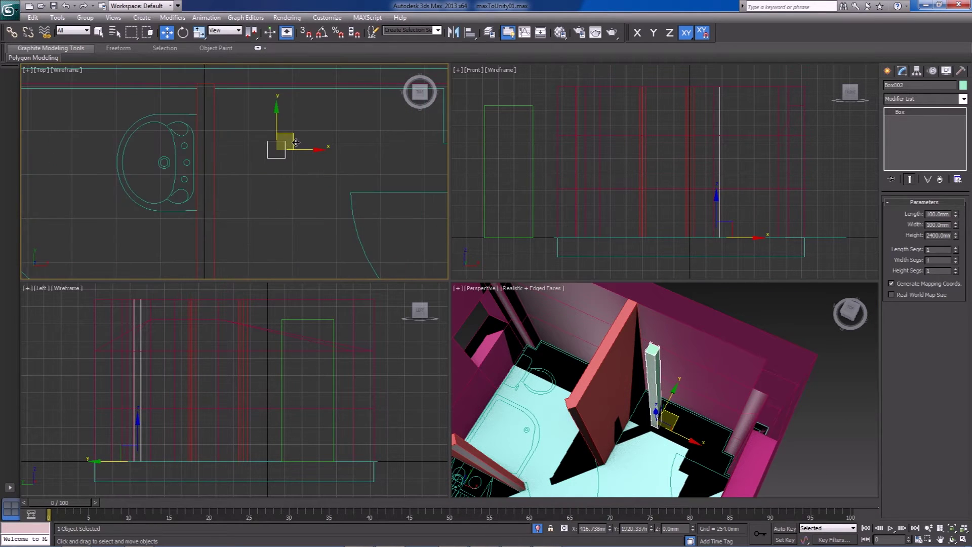
# - Move the box to the door opening's upper jamb and snap its corner to the exterior wall's inner corner
pyautogui.moveTo(296, 143); pyautogui.dragTo(219, 169, button='middle')
pyautogui.moveTo(217, 169); pyautogui.dragTo(374, 196)
pyautogui.moveTo(354, 223); pyautogui.dragTo(214, 214, button='middle')
pyautogui.scroll(2, 215, 214)
pyautogui.press('s')
pyautogui.moveTo(225, 213); pyautogui.dragTo(382, 247)
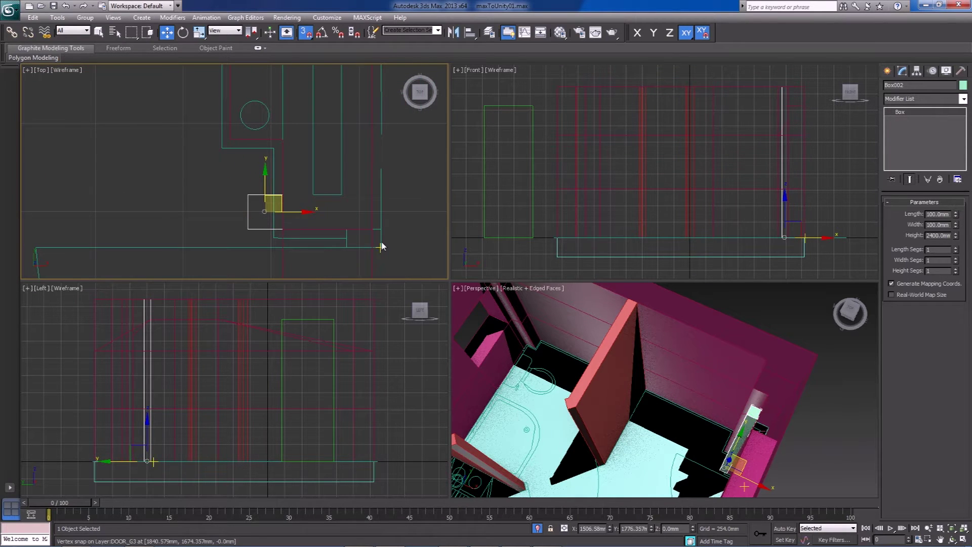
# - Convert the box at the door jamb to an editable poly
pyautogui.scroll(4, 304, 210)
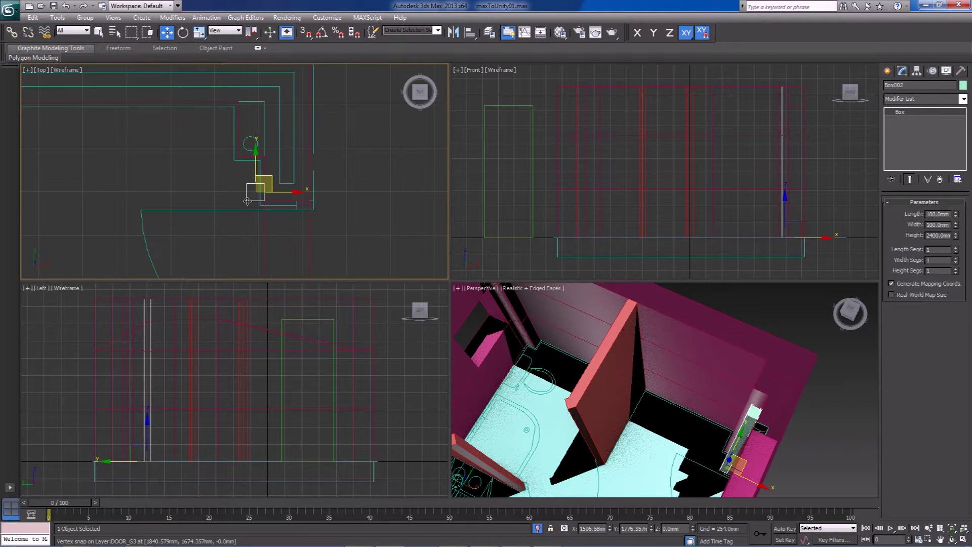
pyautogui.rightClick(247, 198)
pyautogui.moveTo(303, 293)
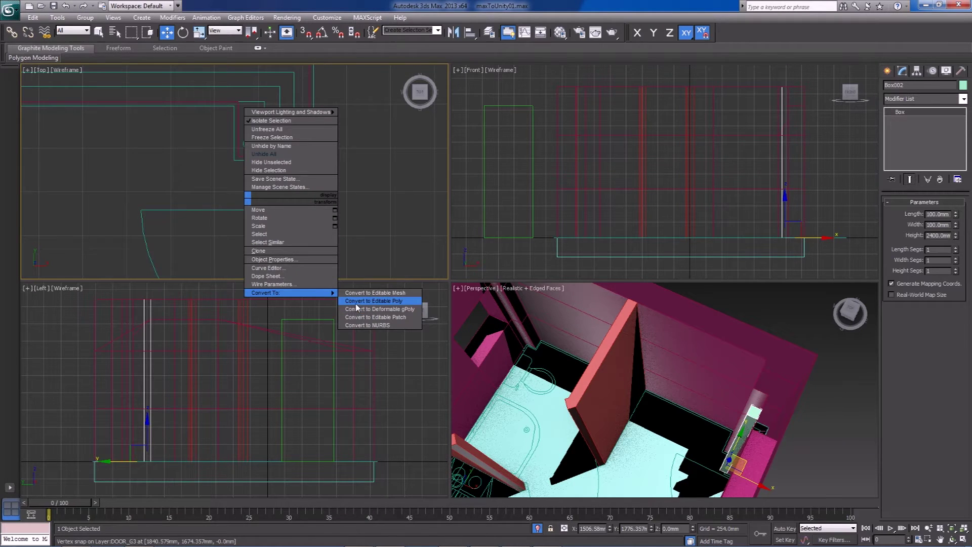
pyautogui.click(375, 302)
# - Select the box's four vertices facing the partition and move them along X, snapping them to the partition wall's face
pyautogui.click(899, 215)
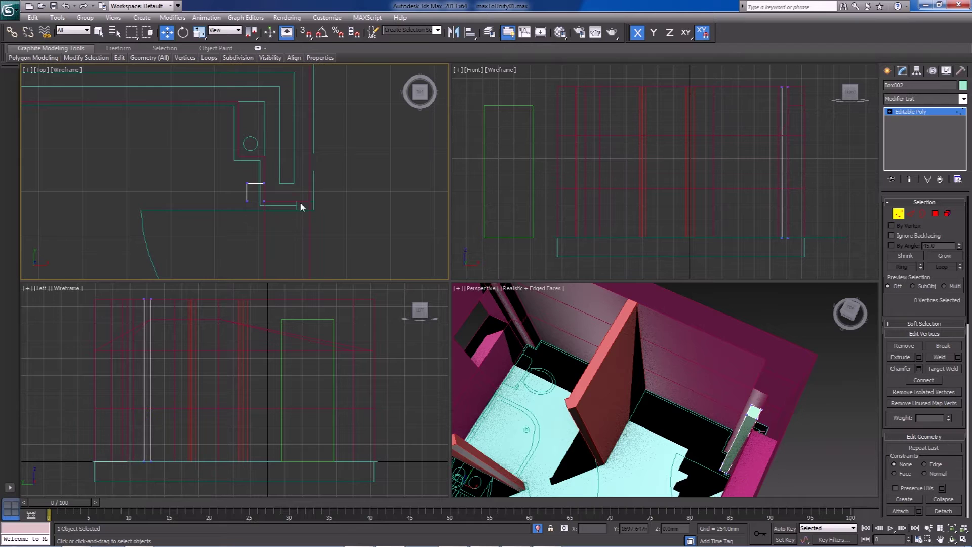
pyautogui.moveTo(258, 228); pyautogui.dragTo(260, 228)
pyautogui.scroll(-3, 289, 220)
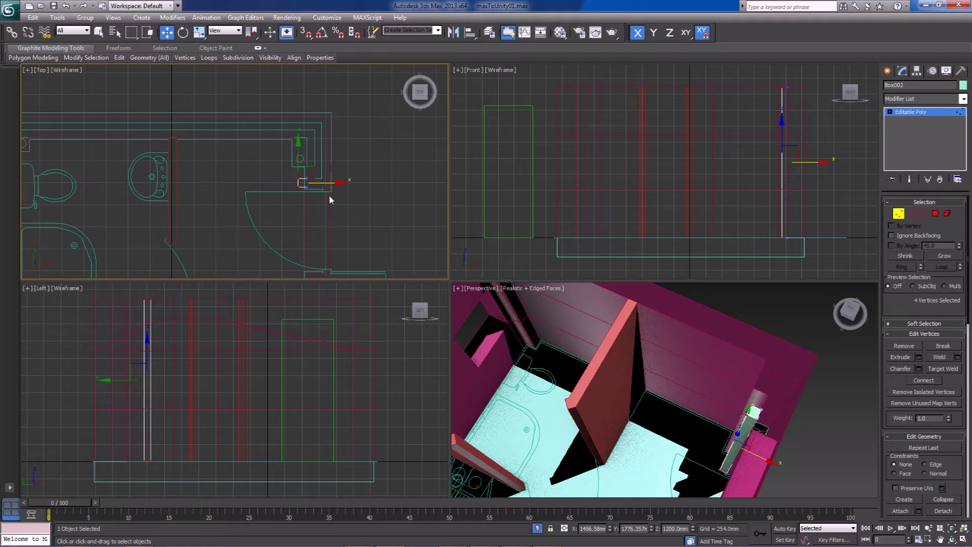
pyautogui.moveTo(326, 185); pyautogui.dragTo(208, 187)
pyautogui.scroll(4, 139, 210)
pyautogui.moveTo(138, 211); pyautogui.dragTo(219, 211, button='middle')
pyautogui.scroll(2, 165, 220)
pyautogui.press('s')
pyautogui.moveTo(243, 209); pyautogui.dragTo(235, 70)
pyautogui.click(317, 152)
pyautogui.scroll(-3, 676, 440)
pyautogui.keyDown('alt'); pyautogui.moveTo(675, 437); pyautogui.dragTo(633, 420, button='middle'); pyautogui.keyUp('alt')
pyautogui.scroll(-6, 341, 200)
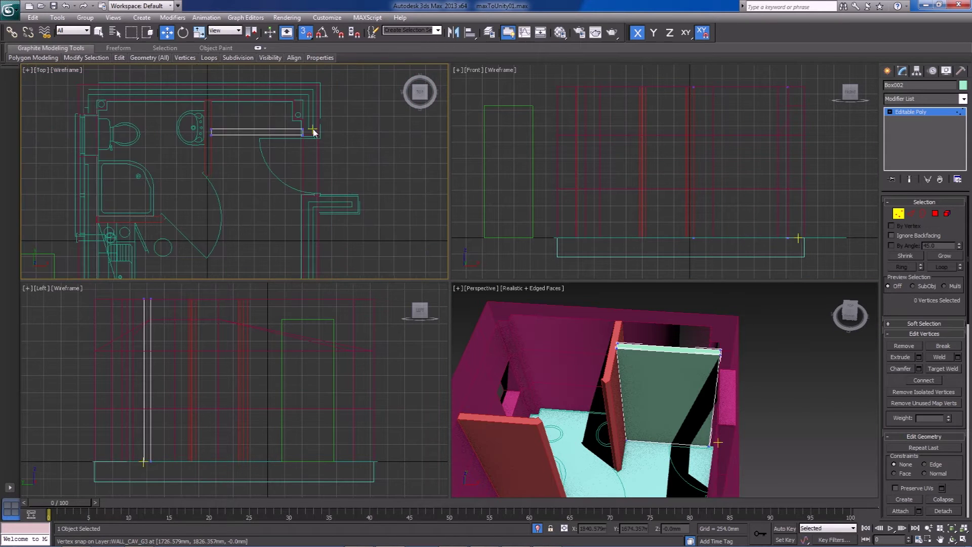
# - Switch to AutoCAD and locate the entrance door of Room No20 on the floor plan
pyautogui.moveTo(322, 150); pyautogui.dragTo(293, 186, button='middle')
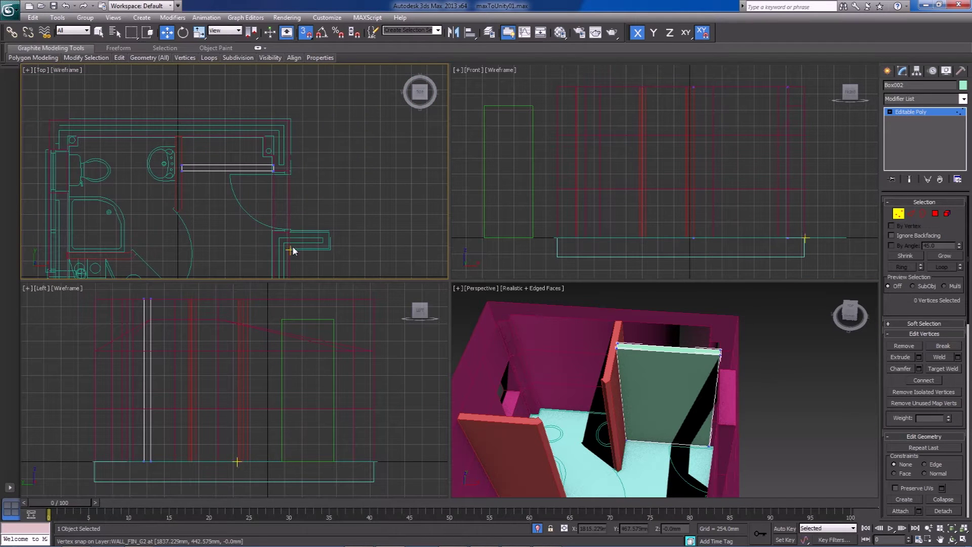
pyautogui.moveTo(256, 245); pyautogui.dragTo(302, 188, button='middle')
pyautogui.scroll(2, 302, 188)
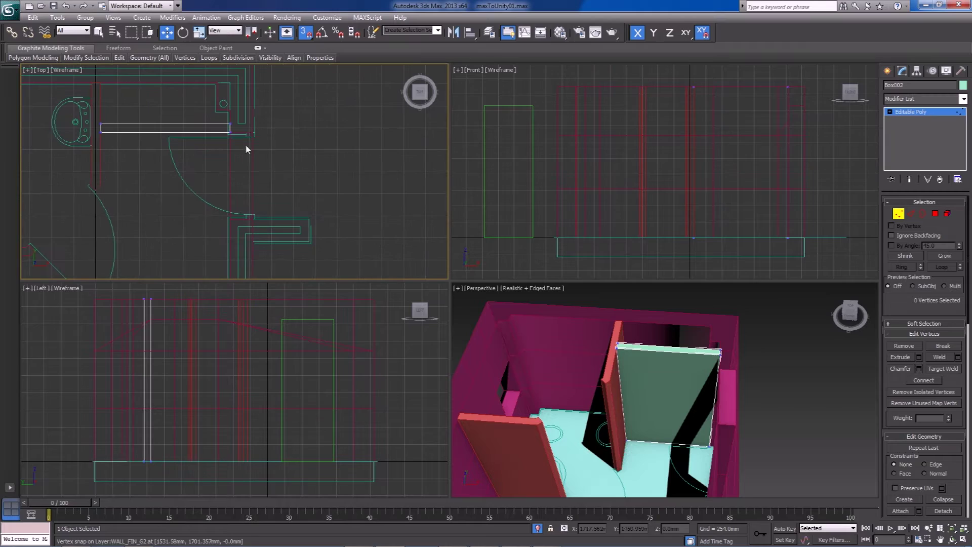
pyautogui.moveTo(547, 524)
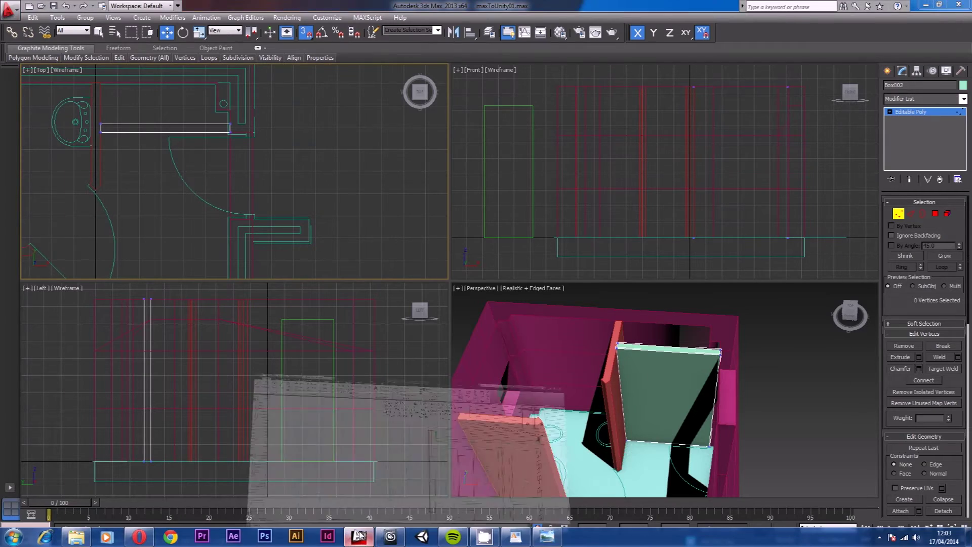
pyautogui.click(360, 535)
pyautogui.scroll(-5, 738, 348)
pyautogui.scroll(-2, 267, 348)
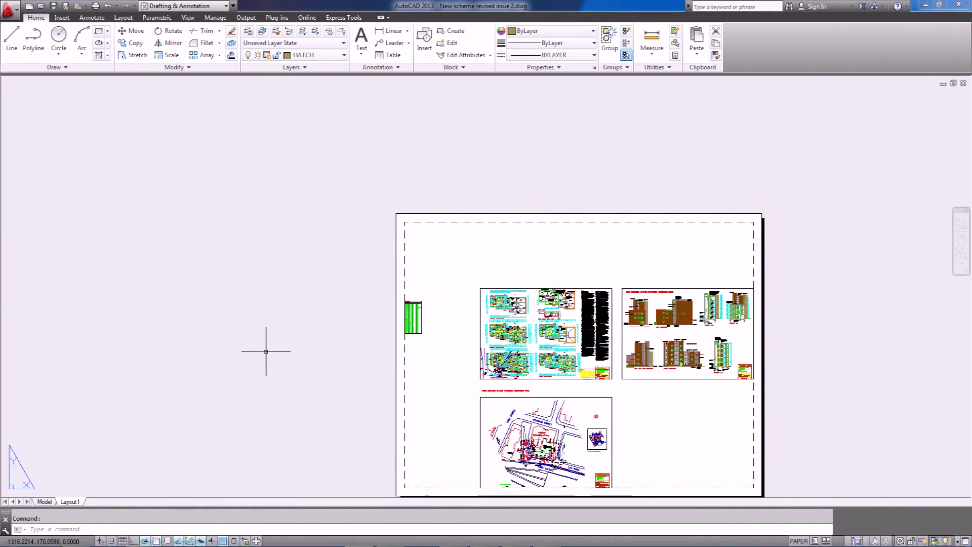
pyautogui.scroll(8, 571, 332)
pyautogui.scroll(5, 478, 296)
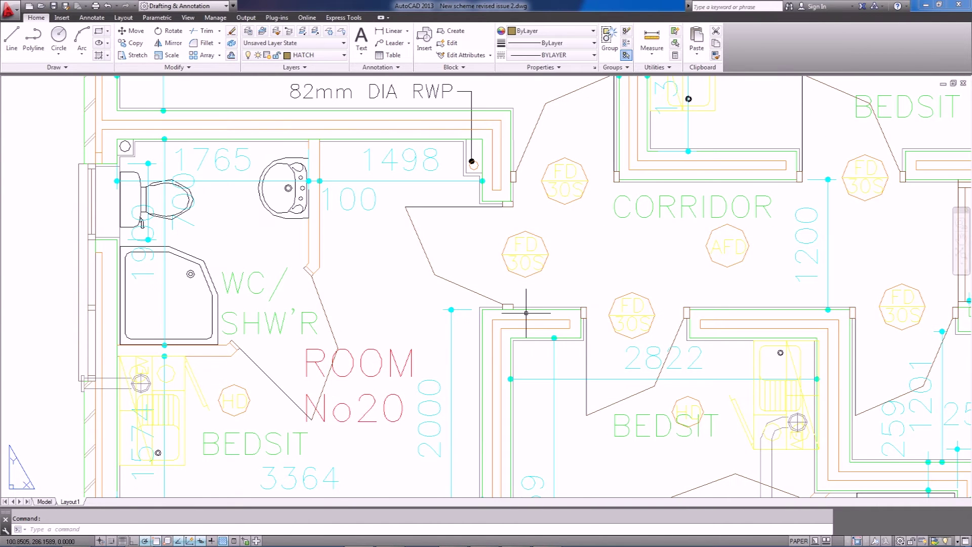
# - Activate the plan viewport and measure the entrance door's clear width between its frames with a linear dimension, without placing it
pyautogui.click(463, 255)
pyautogui.click(465, 258)
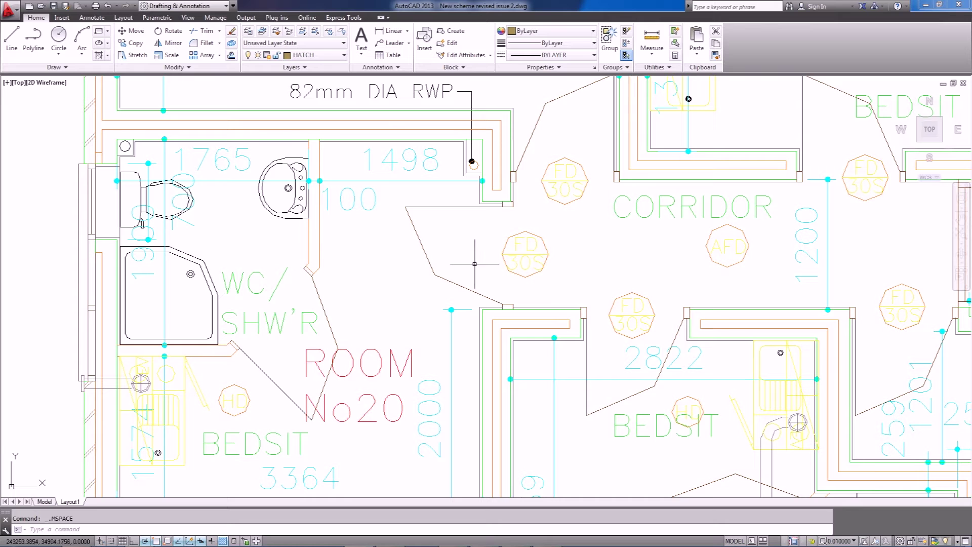
pyautogui.click(393, 33)
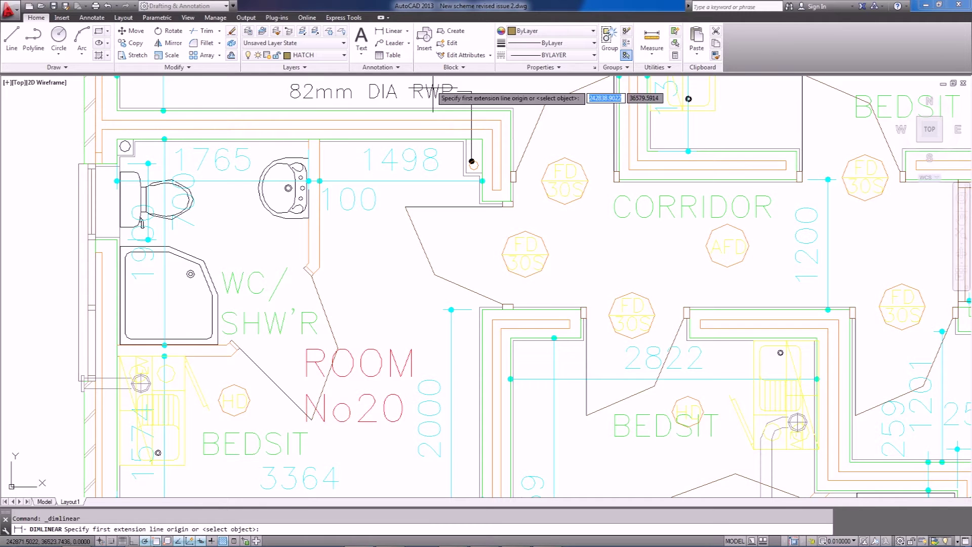
pyautogui.click(502, 304)
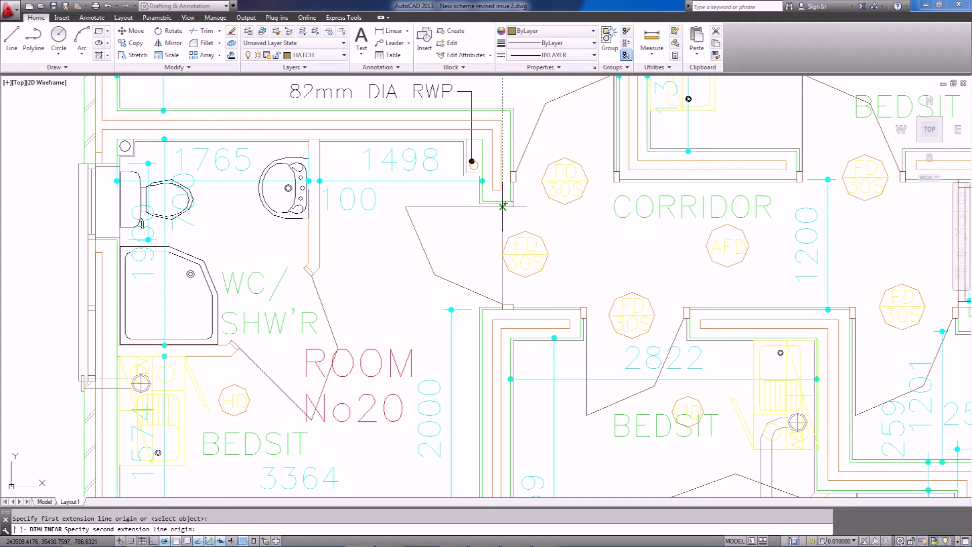
pyautogui.click(504, 206)
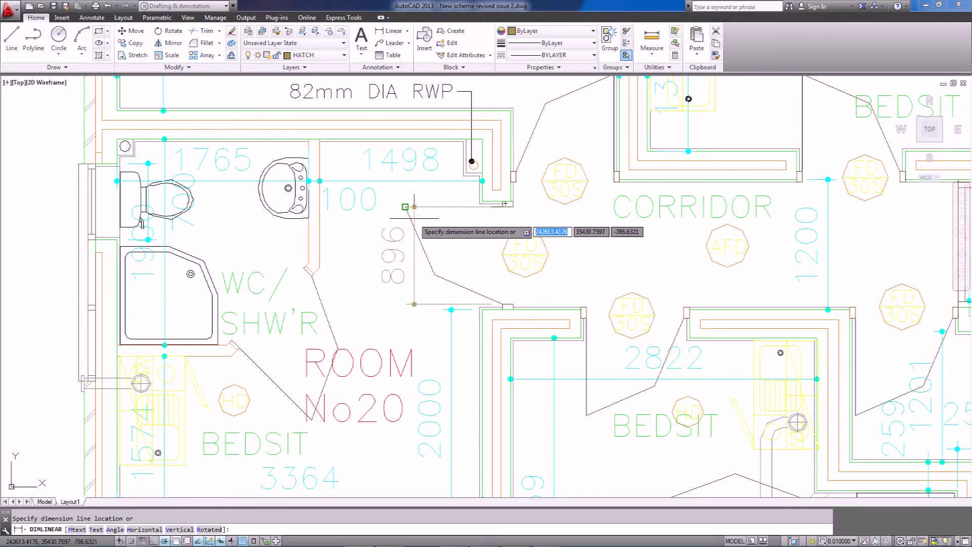
pyautogui.press('Escape')
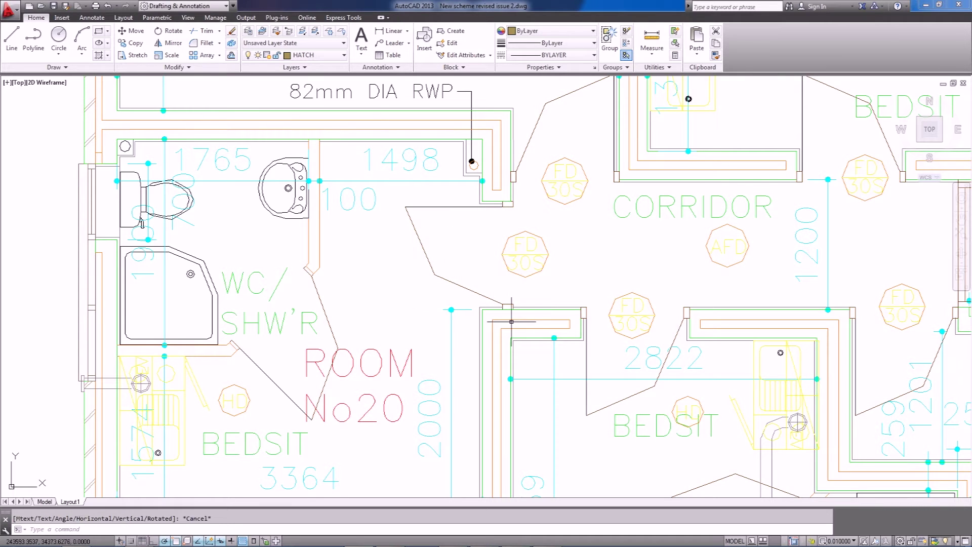
# - Measure the entrance opening between the wall ends, including the door frames, with a linear dimension without placing it
pyautogui.click(390, 30)
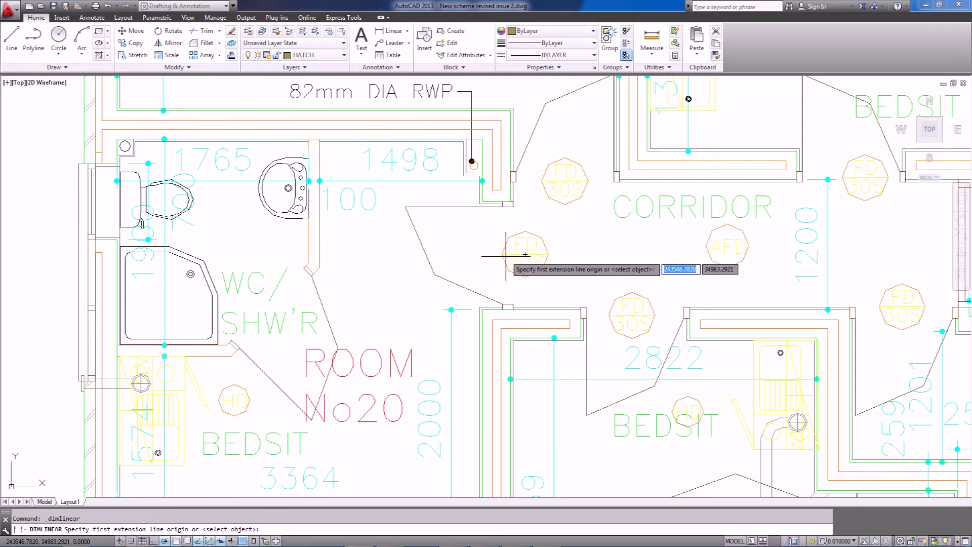
pyautogui.click(502, 310)
pyautogui.click(504, 202)
pyautogui.press('Escape')
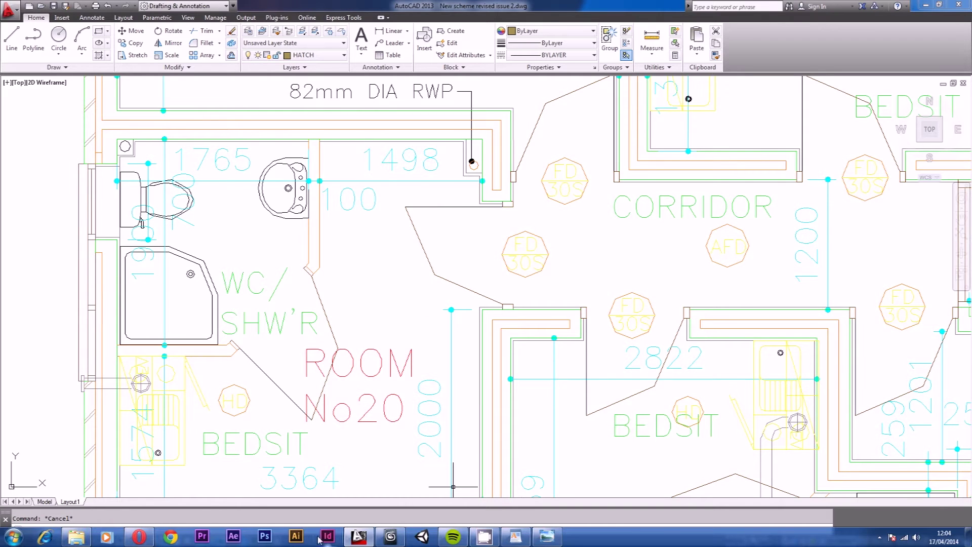
# - Return to 3ds Max and leave vertex editing of the extended box
pyautogui.click(390, 536)
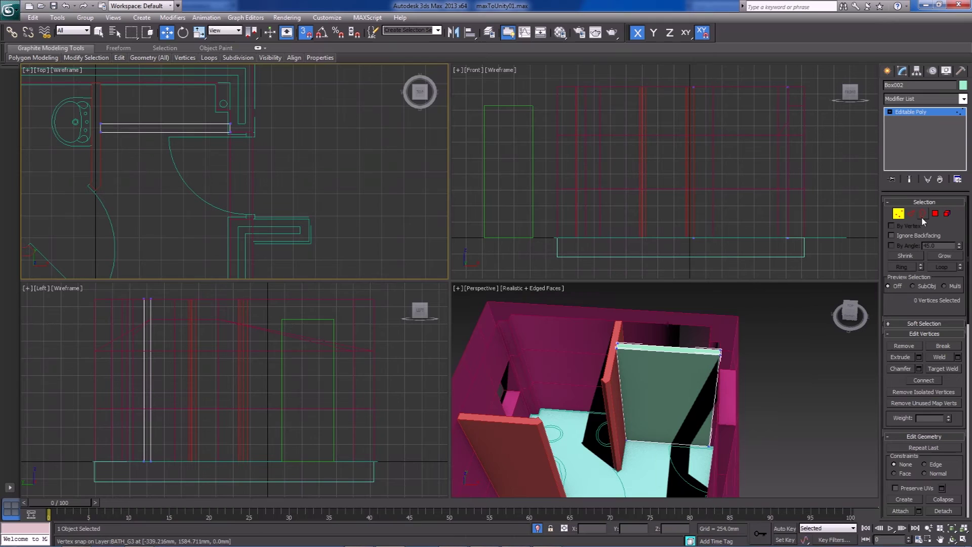
pyautogui.click(897, 215)
pyautogui.scroll(-5, 663, 373)
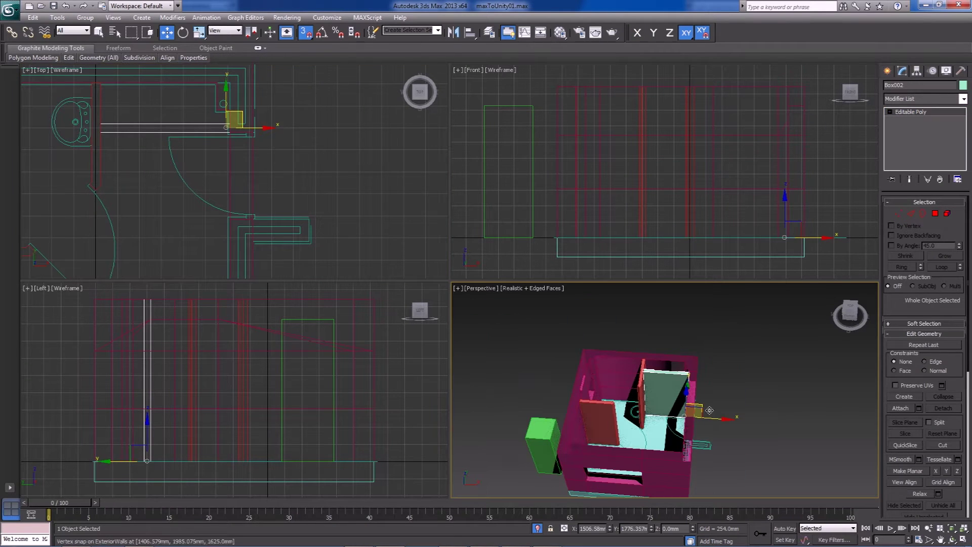
# - Set the length and width of the green door-sized box to 1000 mm each
pyautogui.click(540, 452)
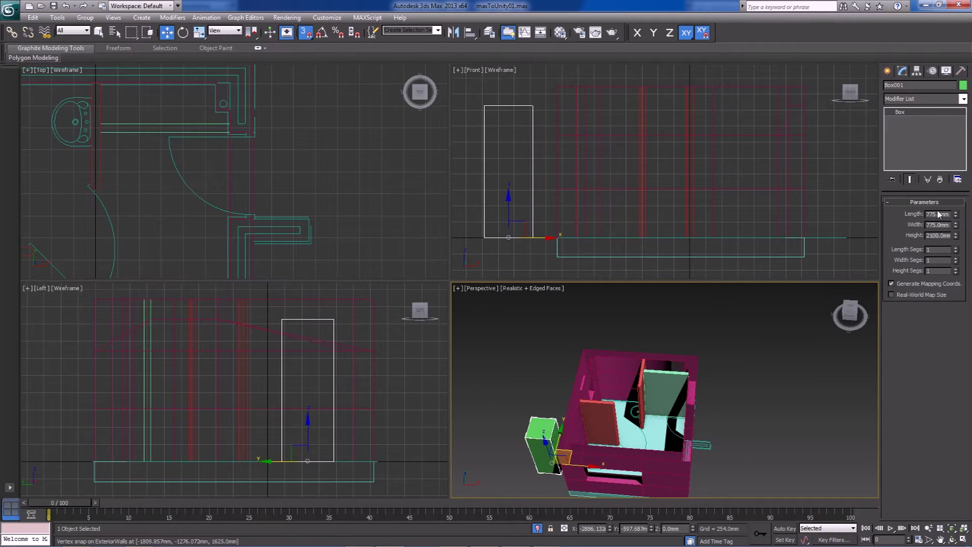
pyautogui.press('BackSpace')
pyautogui.press('BackSpace')
pyautogui.write('000')
pyautogui.press('Tab')
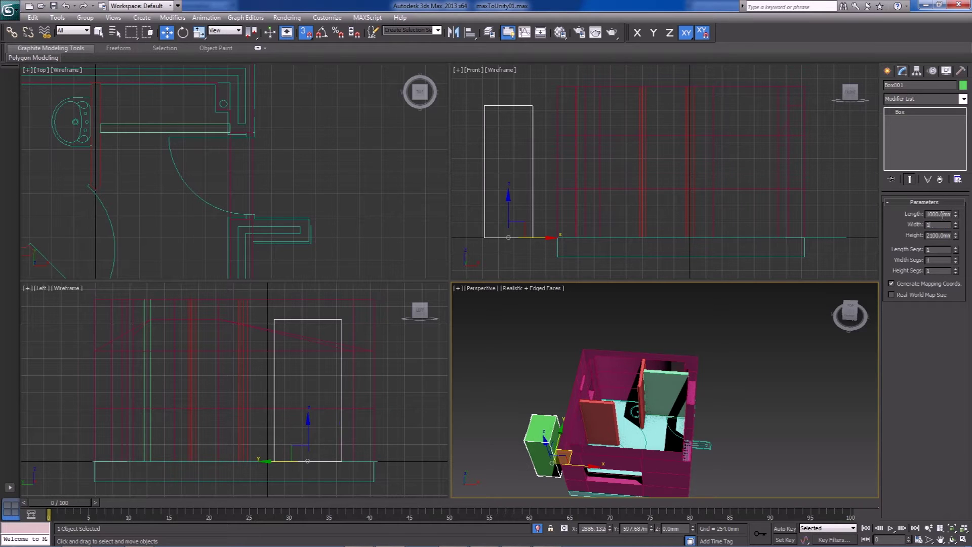
pyautogui.press('Return')
# - Move the green box freely, without snapping, into the room so it straddles the thin wall box near the entrance
pyautogui.moveTo(470, 209); pyautogui.dragTo(494, 195, button='middle')
pyautogui.scroll(-3, 494, 196)
pyautogui.press('s')
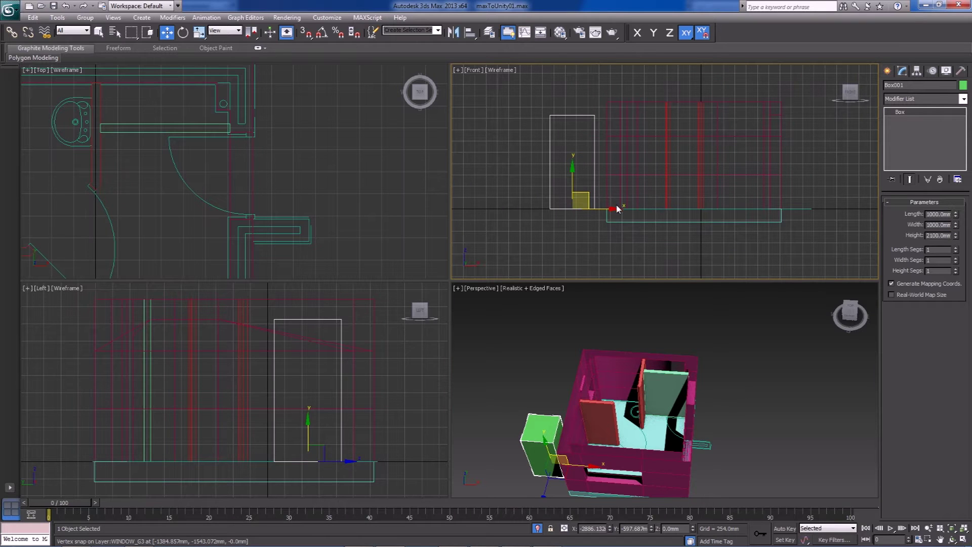
pyautogui.keyDown('alt'); pyautogui.moveTo(718, 424); pyautogui.dragTo(668, 309, button='middle'); pyautogui.keyUp('alt')
pyautogui.moveTo(540, 314); pyautogui.dragTo(687, 422)
pyautogui.moveTo(699, 437)
pyautogui.keyDown('alt'); pyautogui.mouseDown(button='middle')
pyautogui.moveTo(669, 411)
pyautogui.moveTo(693, 443)
pyautogui.mouseUp(button='middle'); pyautogui.keyUp('alt')
pyautogui.moveTo(704, 406); pyautogui.dragTo(775, 378)
pyautogui.keyDown('alt'); pyautogui.moveTo(775, 377); pyautogui.dragTo(699, 389, button='middle'); pyautogui.keyUp('alt')
pyautogui.scroll(-5, 323, 185)
pyautogui.moveTo(245, 90); pyautogui.dragTo(218, 143)
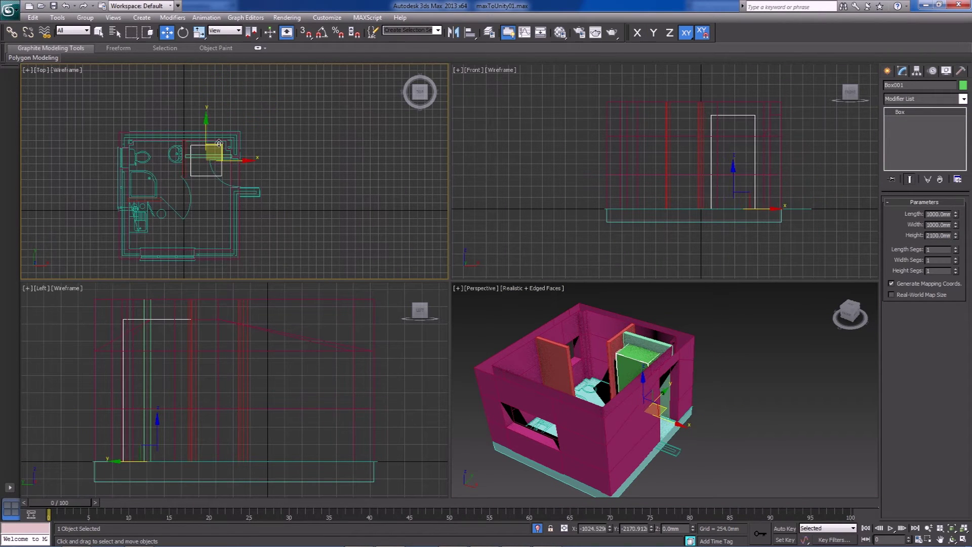
pyautogui.scroll(7, 218, 143)
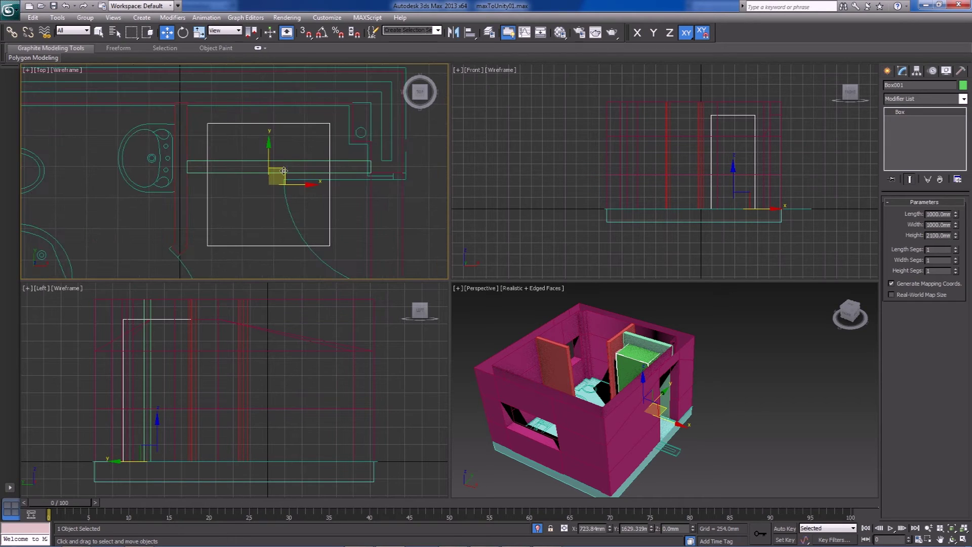
pyautogui.moveTo(286, 169); pyautogui.dragTo(296, 159)
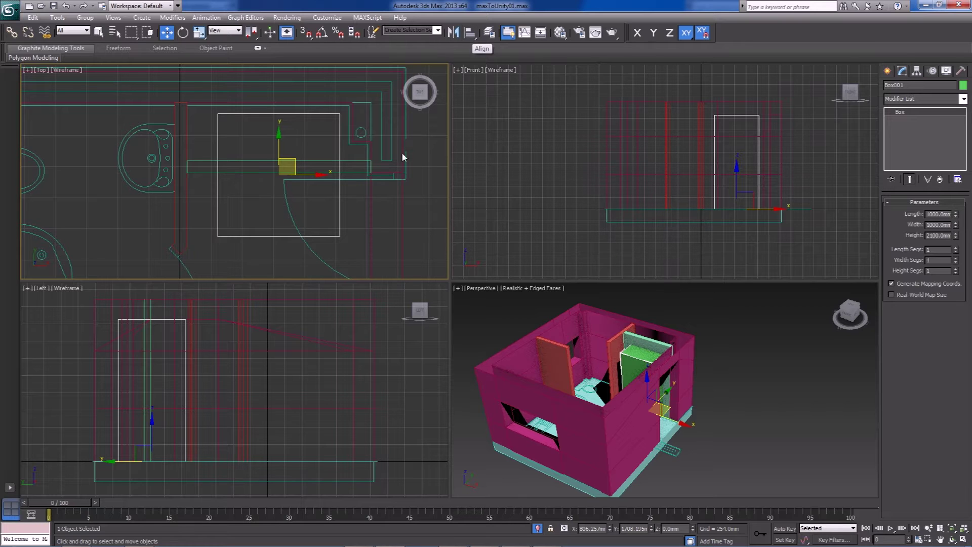
# - Align the green box centre to centre with the thin wall box in X and Y only, leaving Z position off
pyautogui.click(470, 33)
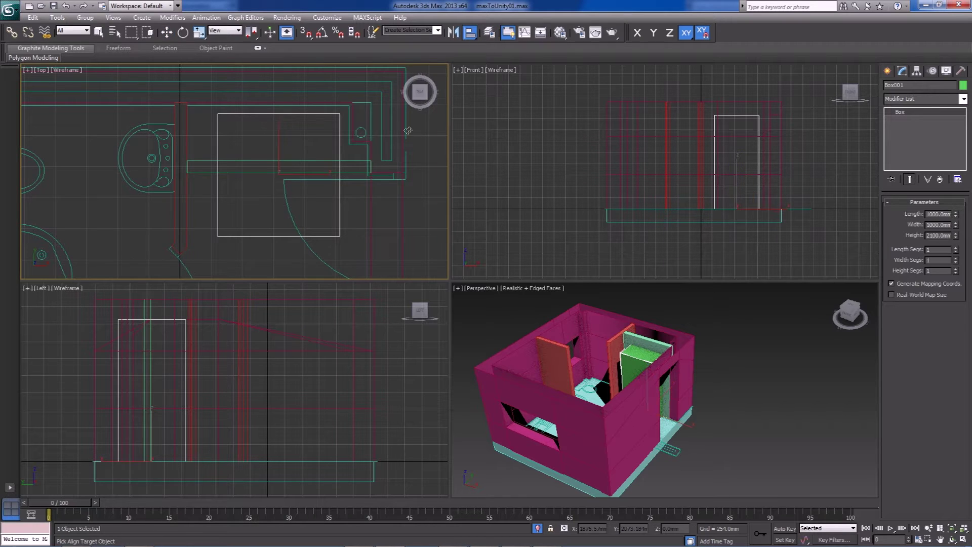
pyautogui.click(351, 163)
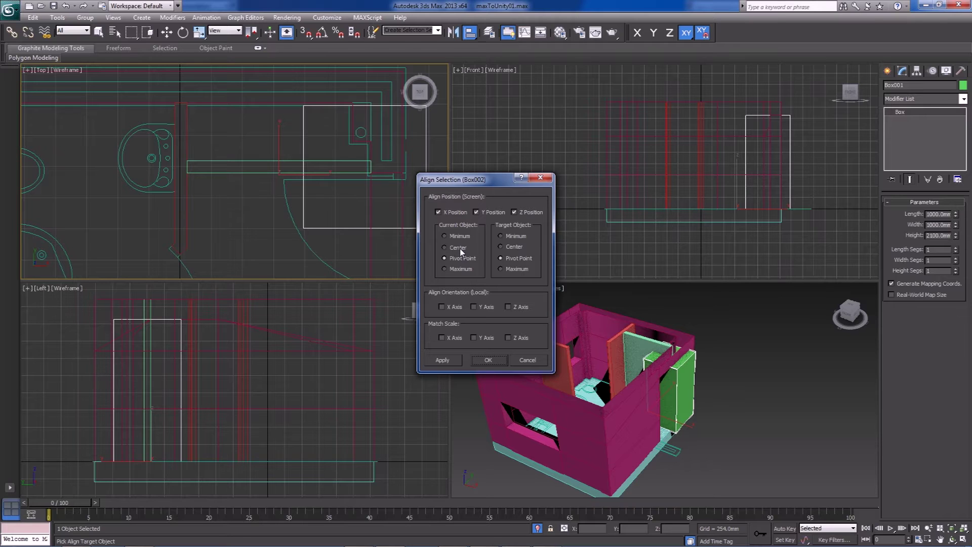
pyautogui.click(460, 249)
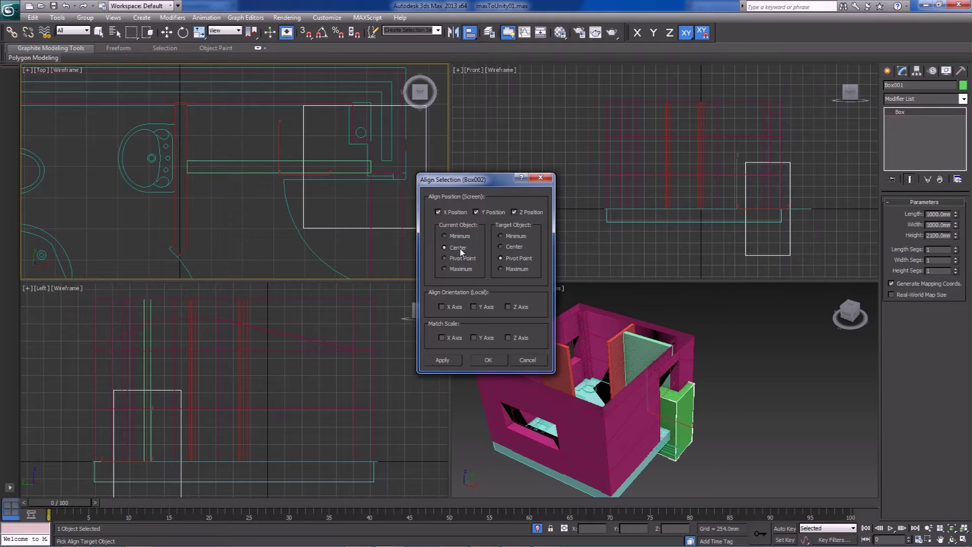
pyautogui.click(515, 247)
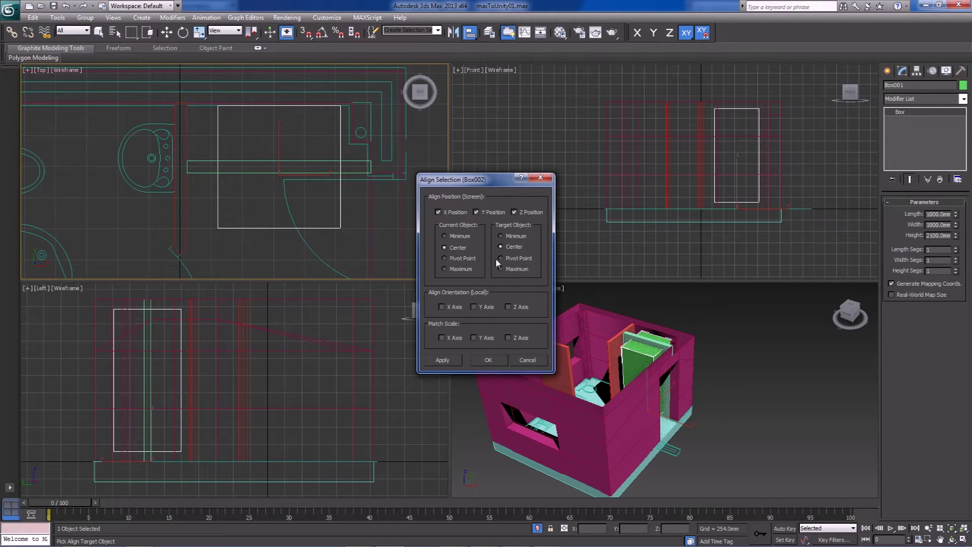
pyautogui.click(524, 214)
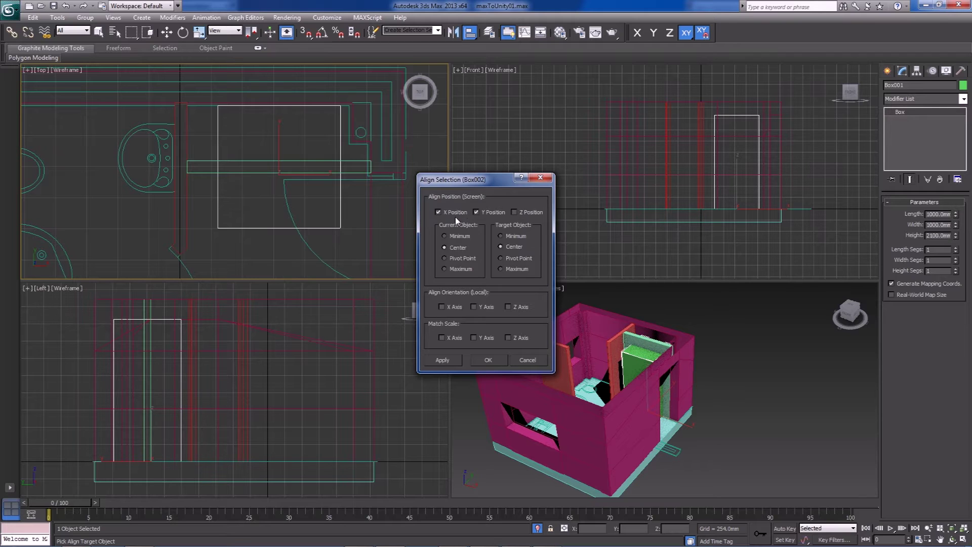
pyautogui.click(488, 360)
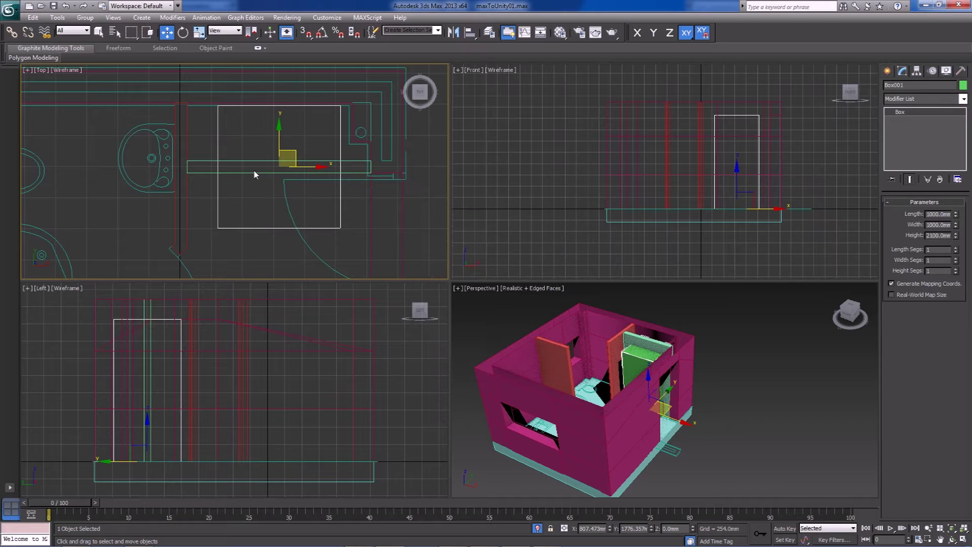
# - Select the four vertical edges of the thin wall box
pyautogui.click(286, 173)
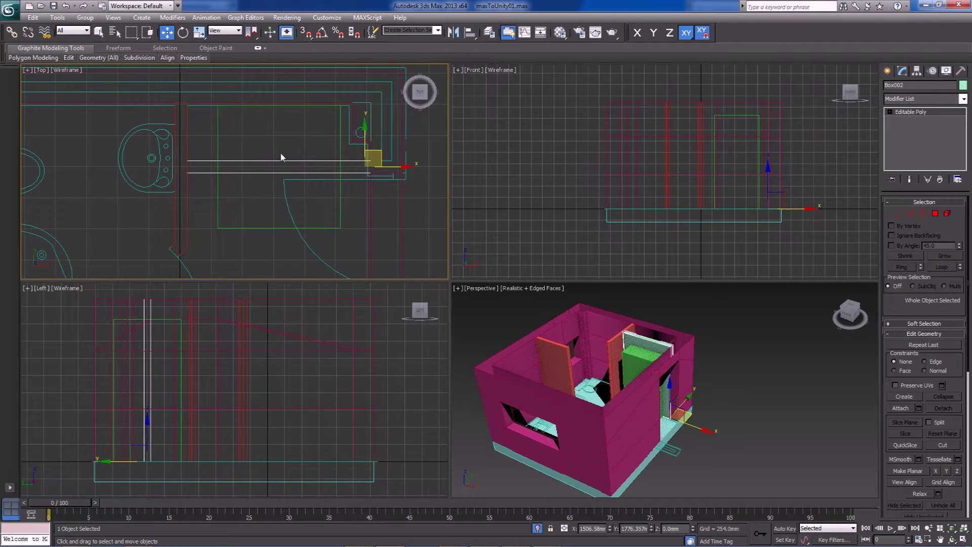
pyautogui.click(910, 213)
pyautogui.moveTo(281, 223); pyautogui.dragTo(282, 223)
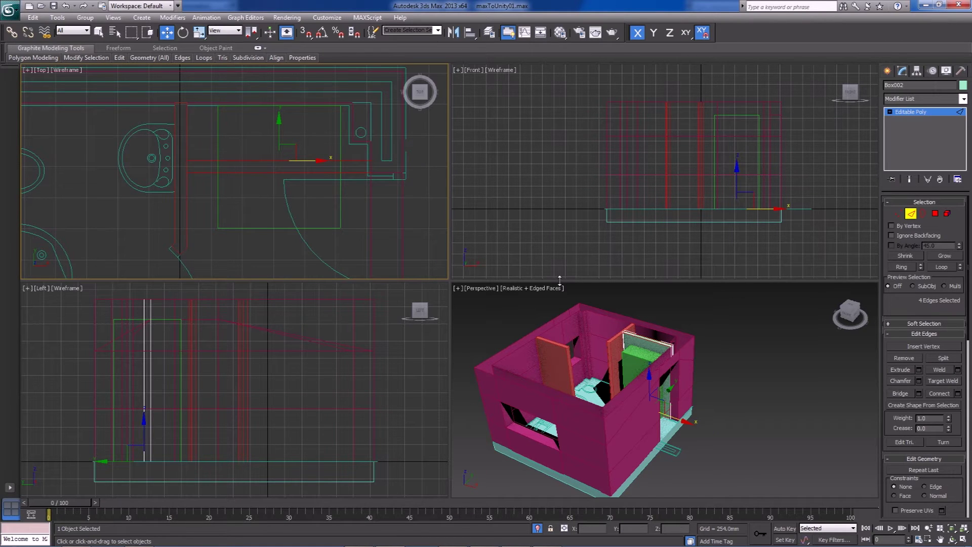
pyautogui.moveTo(664, 156); pyautogui.dragTo(822, 166)
pyautogui.scroll(4, 635, 395)
pyautogui.moveTo(625, 338); pyautogui.dragTo(620, 394, button='middle')
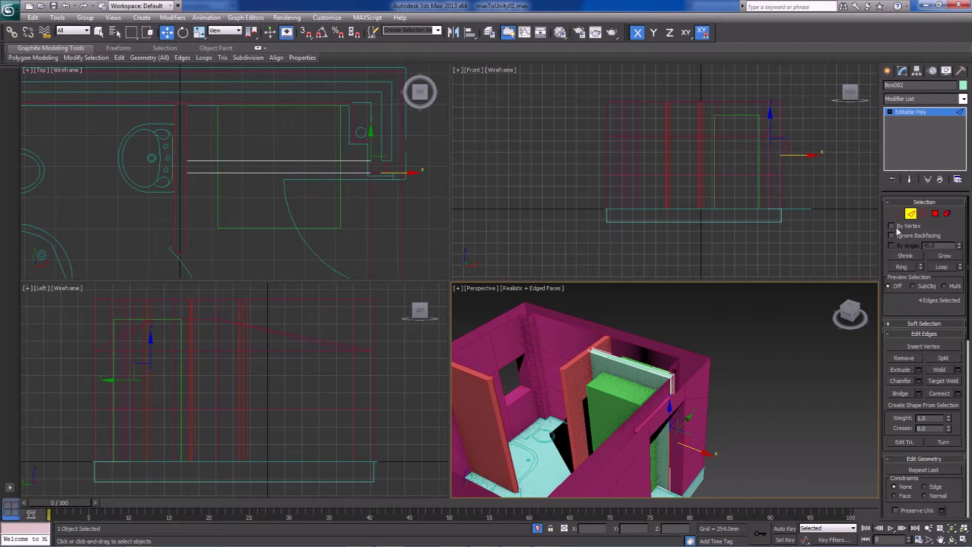
# - Leave edge editing and isolate the thin wall box together with the green box
pyautogui.click(911, 214)
pyautogui.keyDown('ctrl'); pyautogui.click(603, 407); pyautogui.keyUp('ctrl')
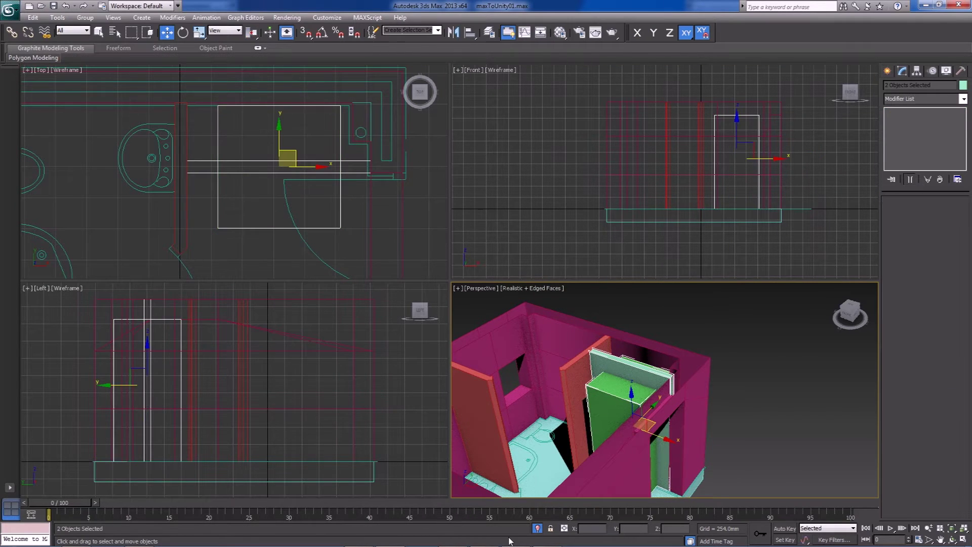
pyautogui.click(537, 529)
pyautogui.keyDown('alt'); pyautogui.moveTo(715, 361); pyautogui.dragTo(752, 374, button='middle'); pyautogui.keyUp('alt')
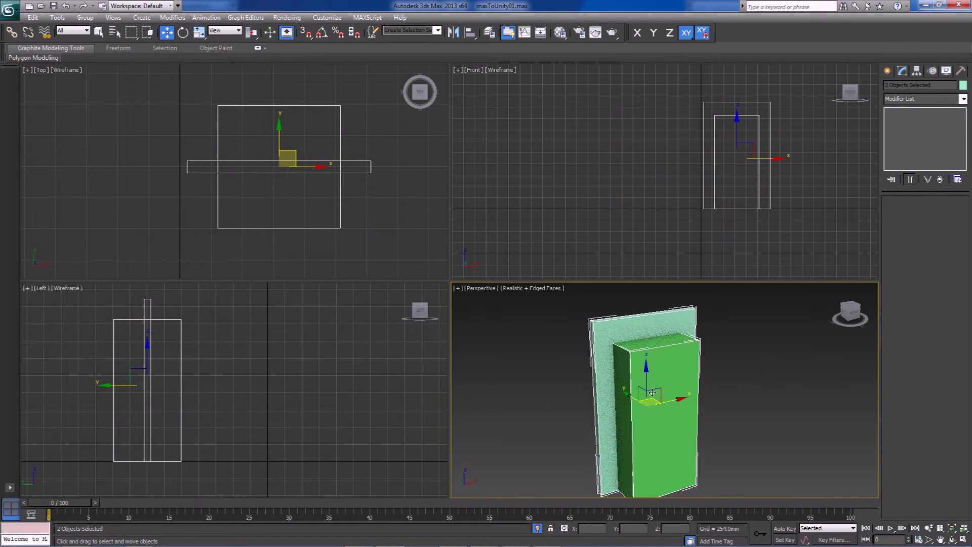
# - Try to connect the wall box's four vertical edges and raise the new edges to the height of the green box's top
pyautogui.click(614, 330)
pyautogui.click(911, 213)
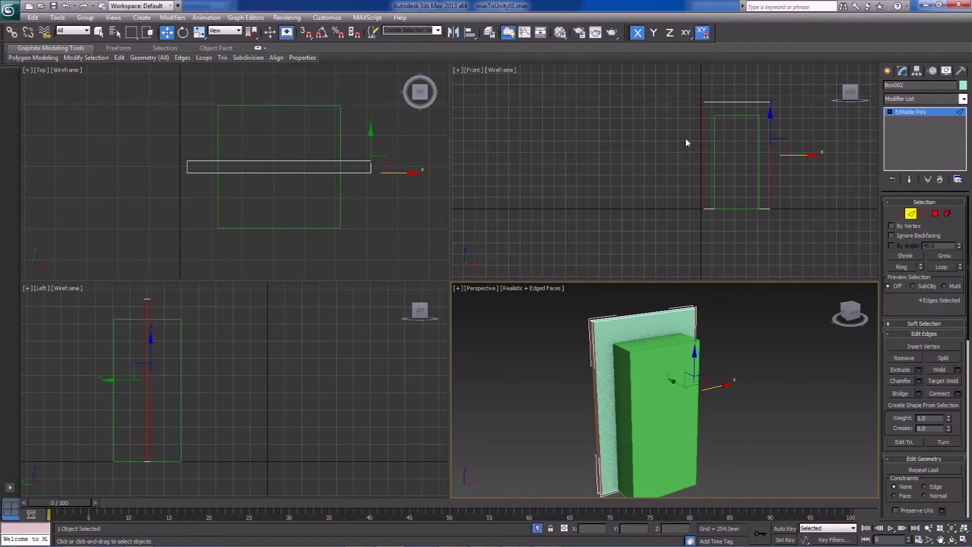
pyautogui.click(939, 394)
pyautogui.rightClick(740, 123)
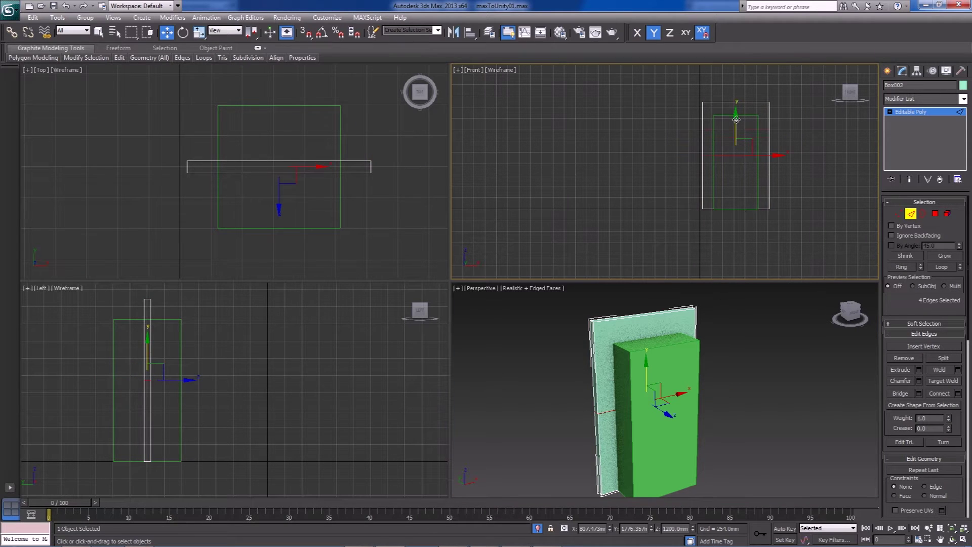
pyautogui.moveTo(741, 82); pyautogui.dragTo(740, 84)
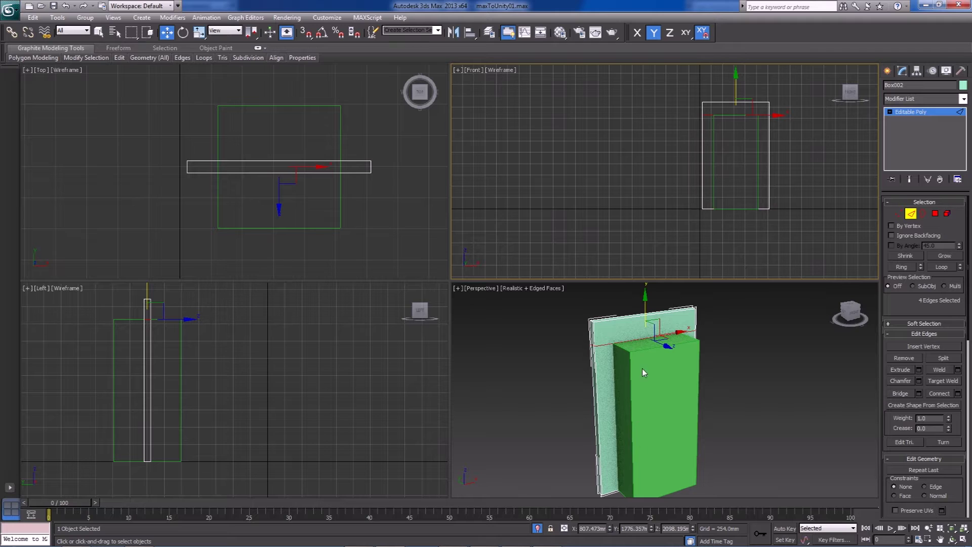
pyautogui.keyDown('alt'); pyautogui.moveTo(743, 428); pyautogui.dragTo(652, 405, button='middle'); pyautogui.keyUp('alt')
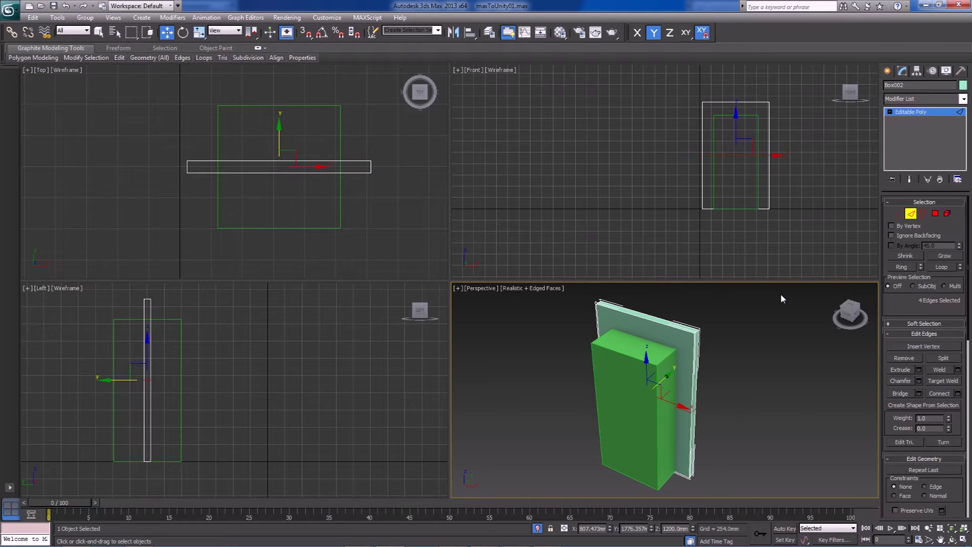
pyautogui.click(695, 390)
pyautogui.click(778, 394)
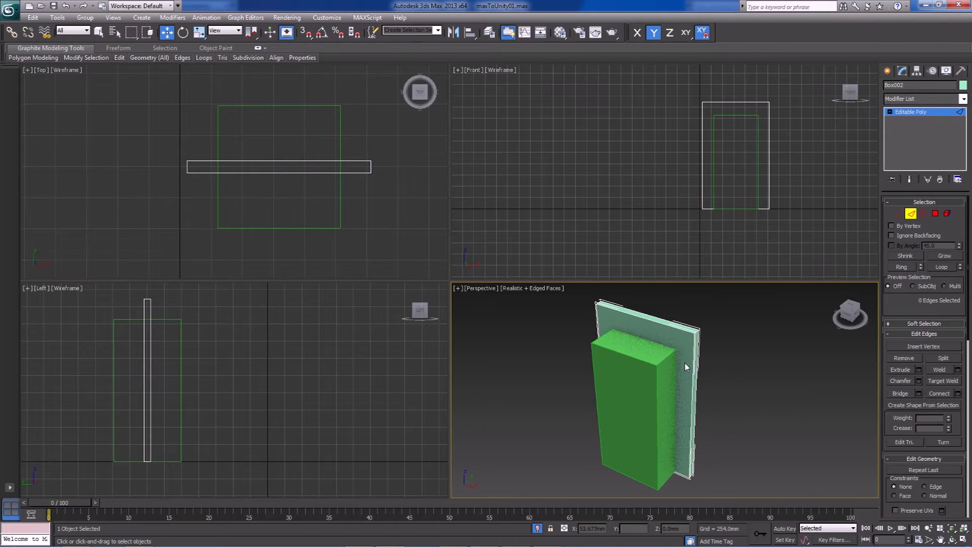
pyautogui.click(910, 215)
# - Shift the green box along Y with snapping until its front face is flush with the wall box's front face
pyautogui.click(637, 387)
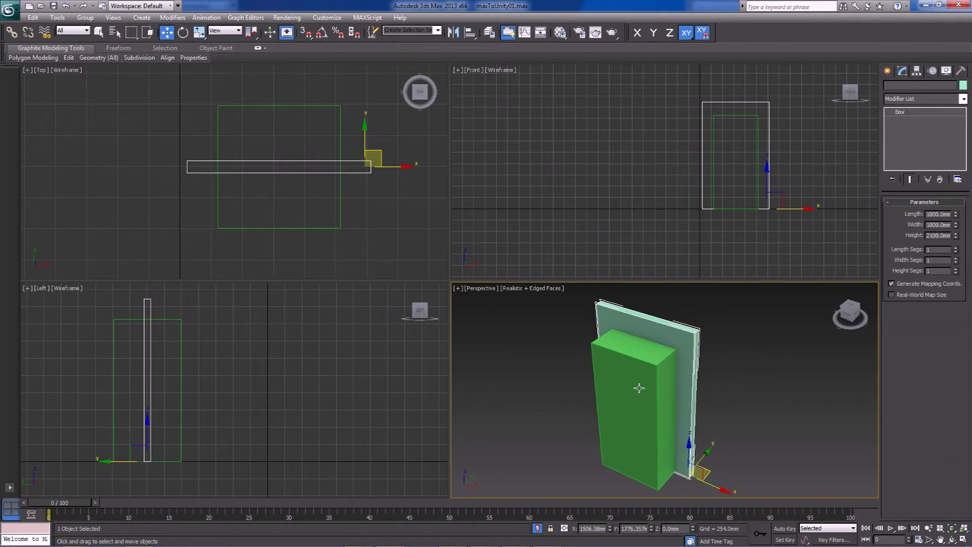
pyautogui.rightClick(269, 153)
pyautogui.press('s')
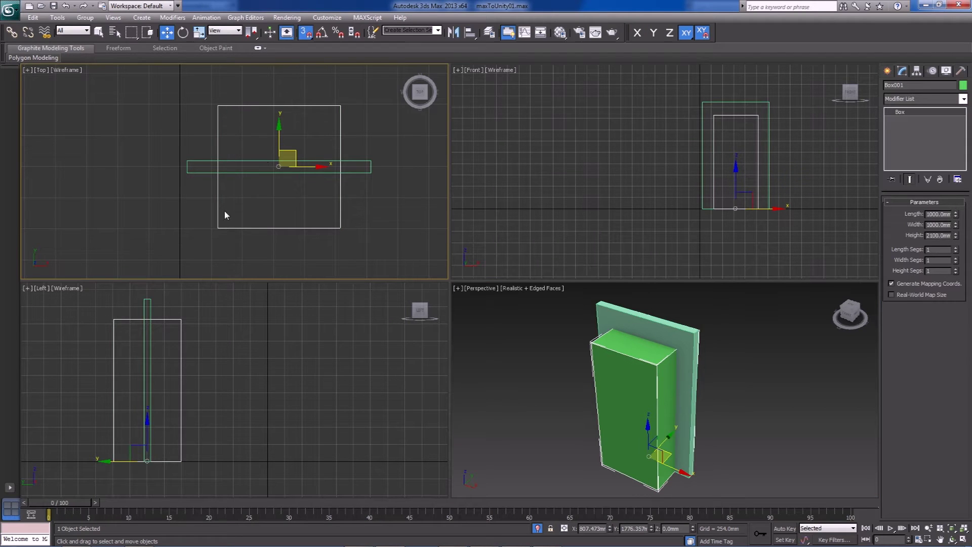
pyautogui.moveTo(218, 228); pyautogui.dragTo(188, 173)
pyautogui.rightClick(188, 173)
pyautogui.press('s')
pyautogui.moveTo(282, 140); pyautogui.dragTo(286, 118)
pyautogui.press('s')
pyautogui.moveTo(218, 206); pyautogui.dragTo(221, 195)
# - Select the thin wall box and enter polygon editing, leaving no polygon selected, with the door outline facing the view
pyautogui.click(738, 391)
pyautogui.keyDown('alt'); pyautogui.moveTo(656, 383); pyautogui.dragTo(652, 344, button='middle'); pyautogui.keyUp('alt')
pyautogui.click(651, 343)
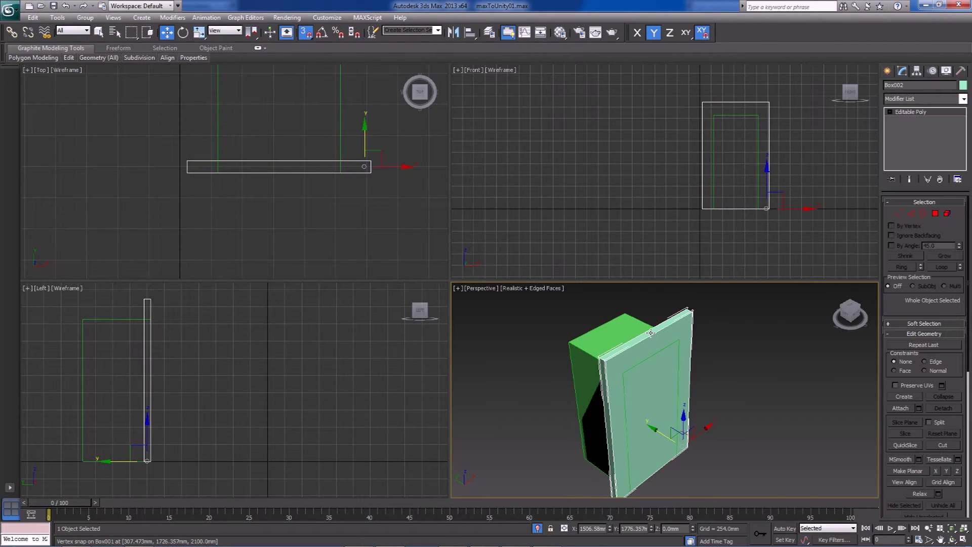
pyautogui.click(935, 213)
pyautogui.keyDown('alt'); pyautogui.moveTo(735, 355); pyautogui.dragTo(789, 353, button='middle'); pyautogui.keyUp('alt')
pyautogui.click(676, 355)
pyautogui.click(750, 390)
pyautogui.keyDown('alt'); pyautogui.moveTo(750, 390); pyautogui.dragTo(640, 397, button='middle'); pyautogui.keyUp('alt')
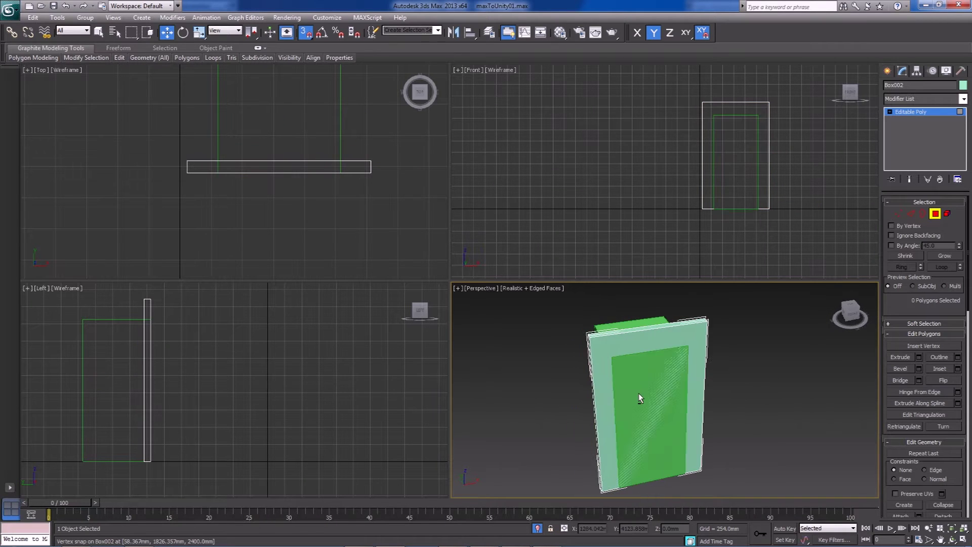
# - Cut the wall's front face from its upper-left corner to the green box's upper-left corner and down to its lower-left corner
pyautogui.click(912, 213)
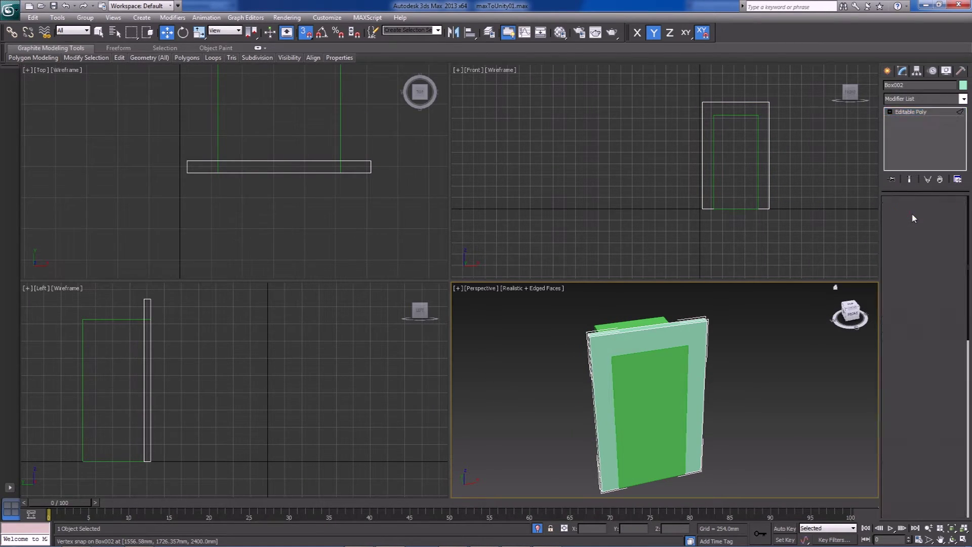
pyautogui.moveTo(960, 429); pyautogui.dragTo(958, 315)
pyautogui.click(943, 456)
pyautogui.moveTo(640, 465); pyautogui.dragTo(652, 429, button='middle')
pyautogui.moveTo(637, 373); pyautogui.dragTo(637, 388, button='middle')
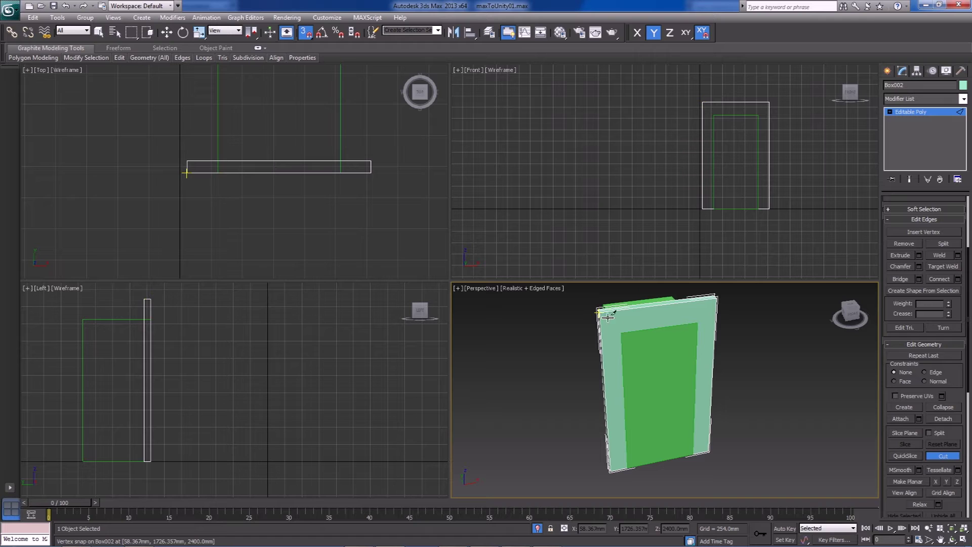
pyautogui.click(620, 332)
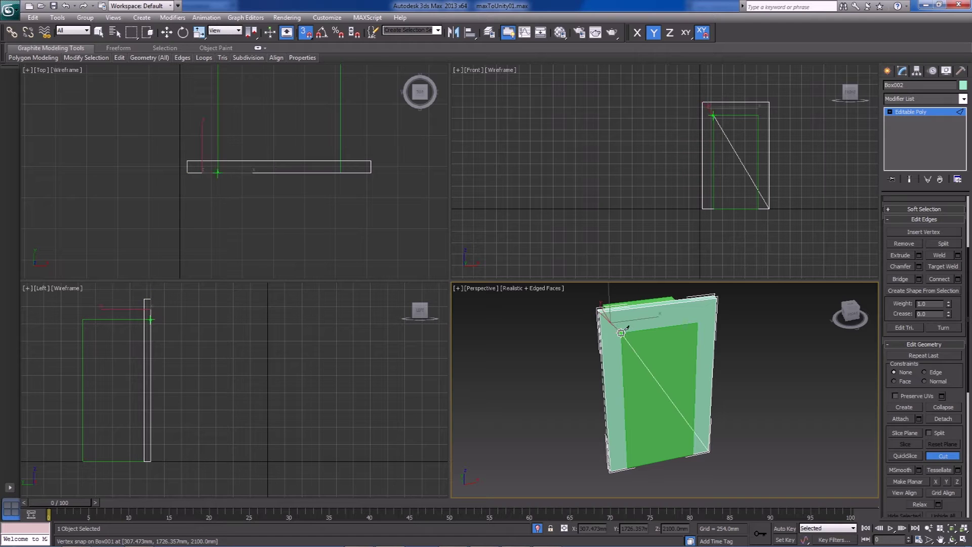
pyautogui.click(629, 469)
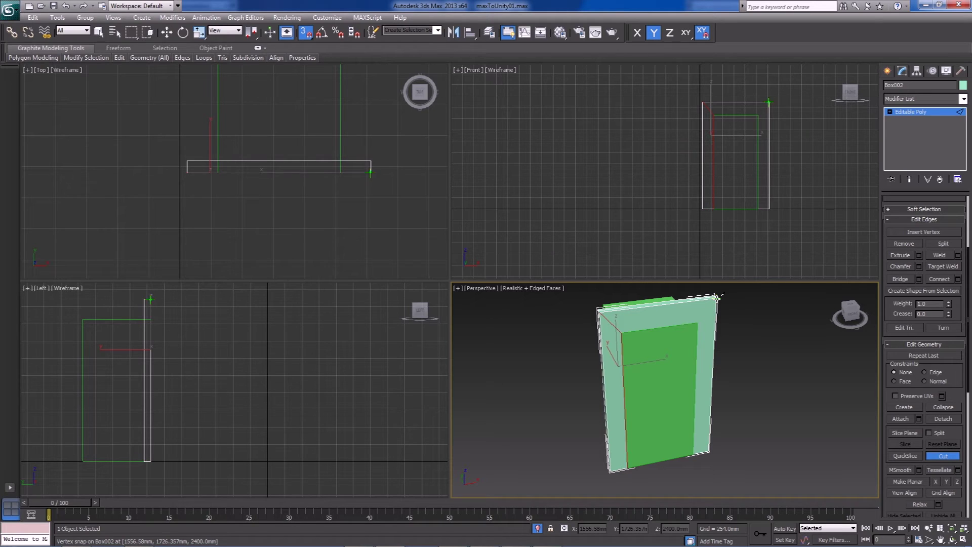
# - Cut from the wall's upper-right corner down the green box's right side, and across its top edge, to finish the door outline
pyautogui.click(698, 323)
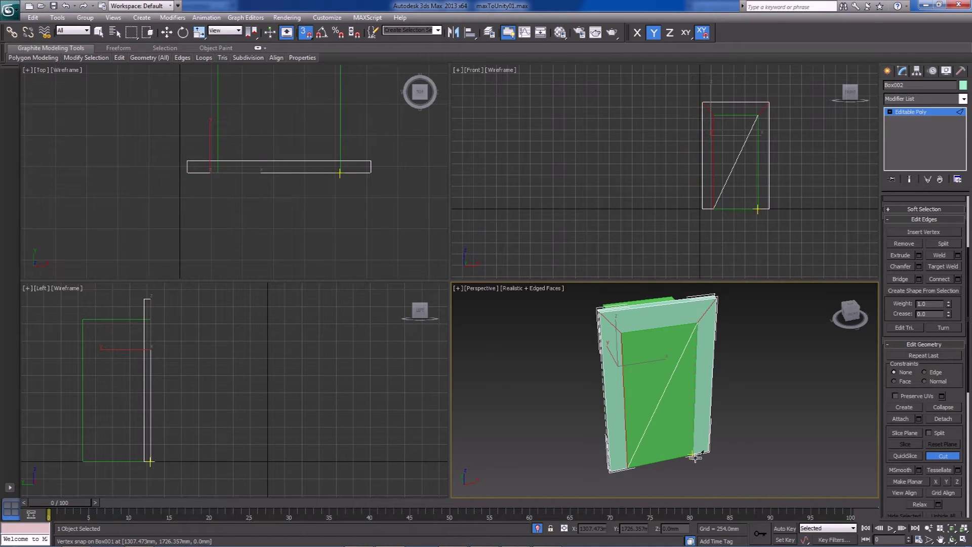
pyautogui.hotkey('ctrl', 'z')
pyautogui.click(703, 322)
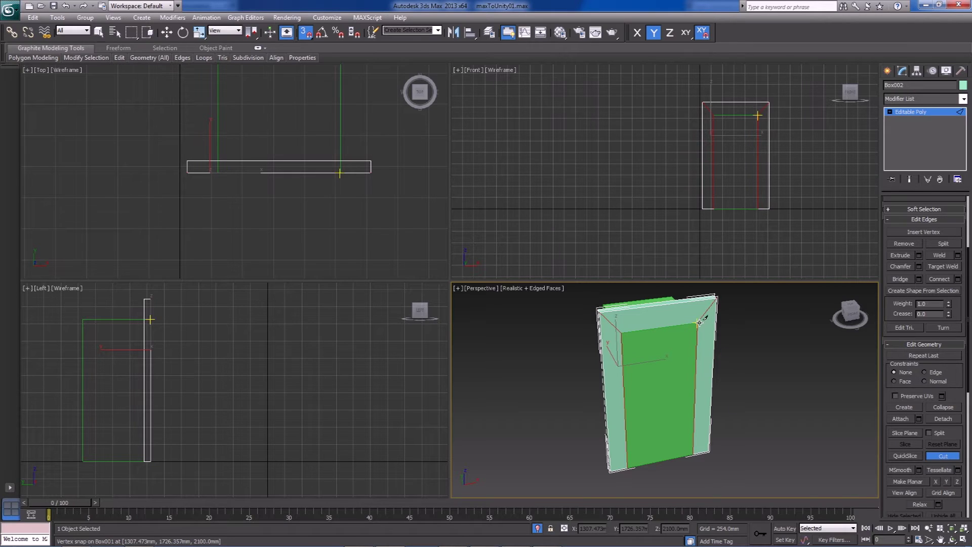
pyautogui.click(624, 333)
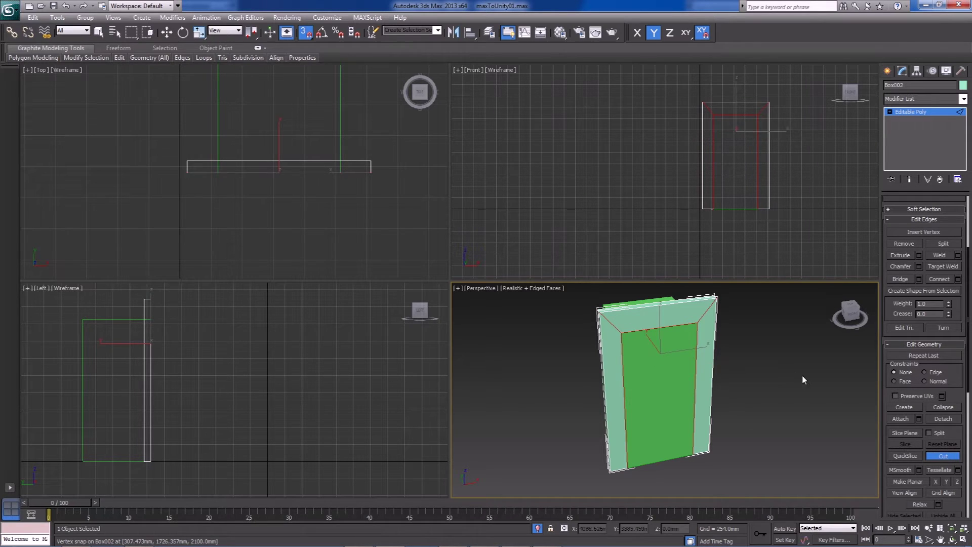
pyautogui.rightClick(777, 382)
pyautogui.click(763, 394)
pyautogui.keyDown('alt'); pyautogui.moveTo(761, 395); pyautogui.dragTo(662, 354, button='middle'); pyautogui.keyUp('alt')
pyautogui.scroll(2, 715, 417)
pyautogui.keyDown('alt'); pyautogui.moveTo(715, 418); pyautogui.dragTo(667, 406, button='middle'); pyautogui.keyUp('alt')
pyautogui.scroll(-3, 679, 413)
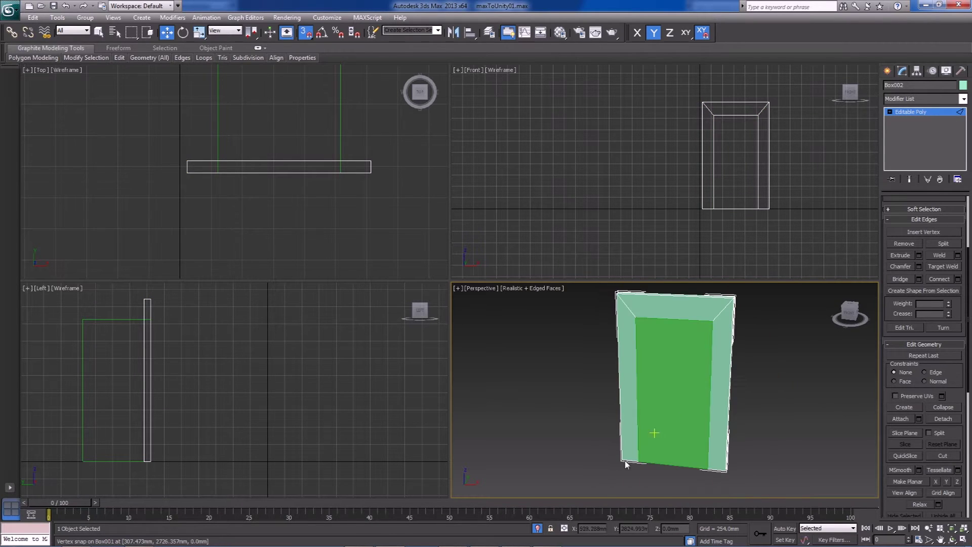
pyautogui.keyDown('alt'); pyautogui.moveTo(713, 419); pyautogui.dragTo(729, 438, button='middle'); pyautogui.keyUp('alt')
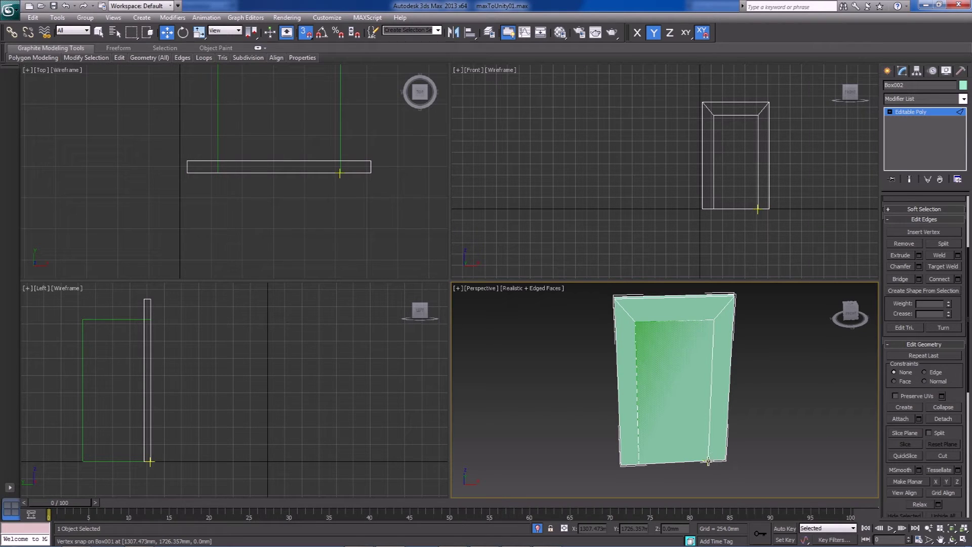
# - Return to polygon editing on the wall box and test-select the door-shaped front polygon, leaving no polygon selected
pyautogui.keyDown('alt'); pyautogui.moveTo(758, 438); pyautogui.dragTo(701, 376, button='middle'); pyautogui.keyUp('alt')
pyautogui.click(890, 112)
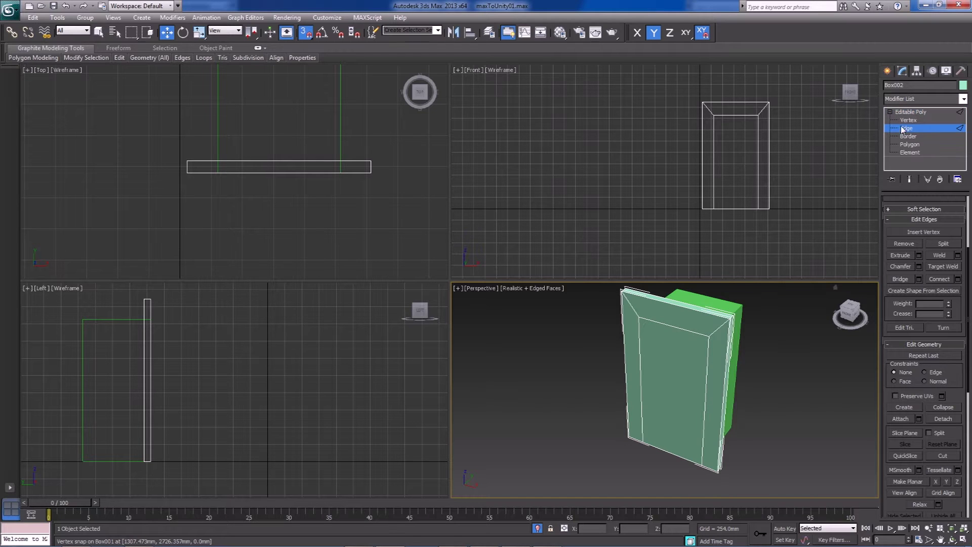
pyautogui.scroll(3, 643, 446)
pyautogui.moveTo(643, 454); pyautogui.dragTo(639, 371, button='middle')
pyautogui.scroll(3, 674, 381)
pyautogui.keyDown('alt'); pyautogui.moveTo(668, 335); pyautogui.dragTo(757, 288, button='middle'); pyautogui.keyUp('alt')
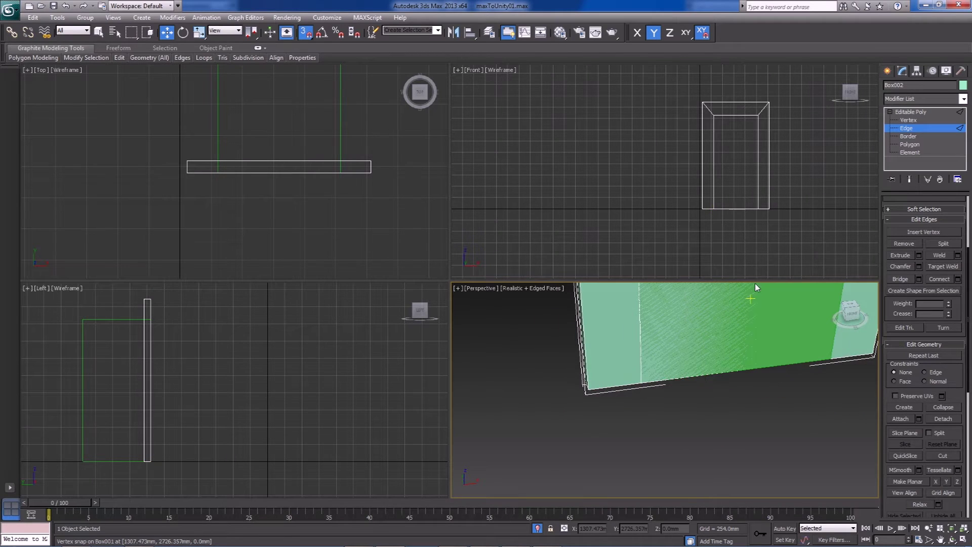
pyautogui.press('4')
pyautogui.click(704, 350)
pyautogui.keyDown('alt'); pyautogui.moveTo(701, 354); pyautogui.dragTo(676, 388, button='middle'); pyautogui.keyUp('alt')
pyautogui.moveTo(749, 423); pyautogui.dragTo(738, 395, button='middle')
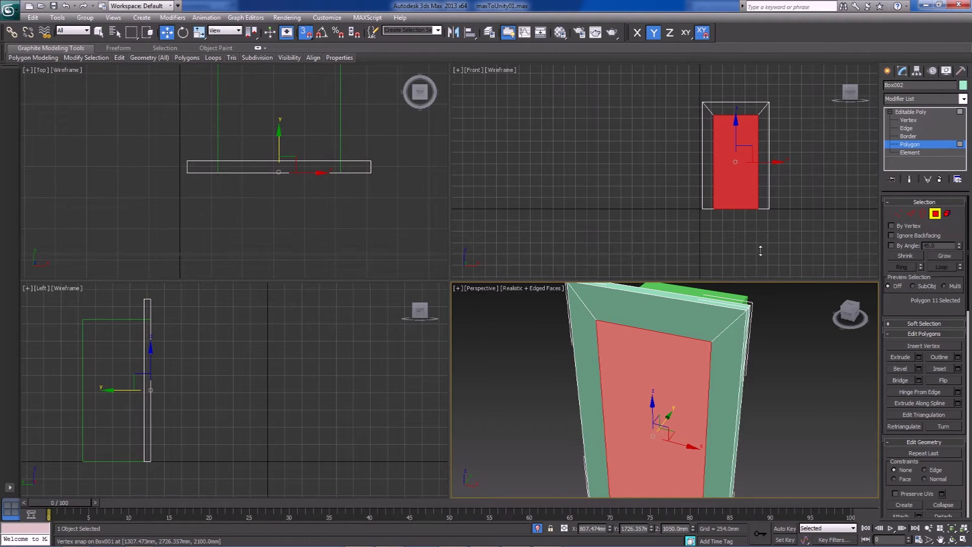
pyautogui.moveTo(762, 261); pyautogui.dragTo(760, 248)
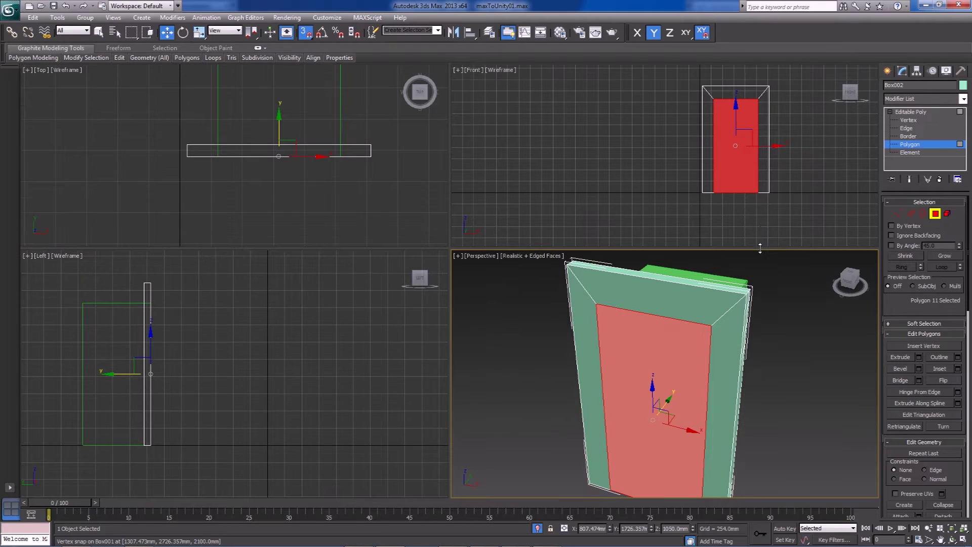
pyautogui.click(794, 347)
# - Delete the door-shaped polygon from the wall box's front face and the polygon closing its back face
pyautogui.keyDown('alt'); pyautogui.moveTo(786, 289); pyautogui.dragTo(597, 344, button='middle'); pyautogui.keyUp('alt')
pyautogui.scroll(5, 596, 344)
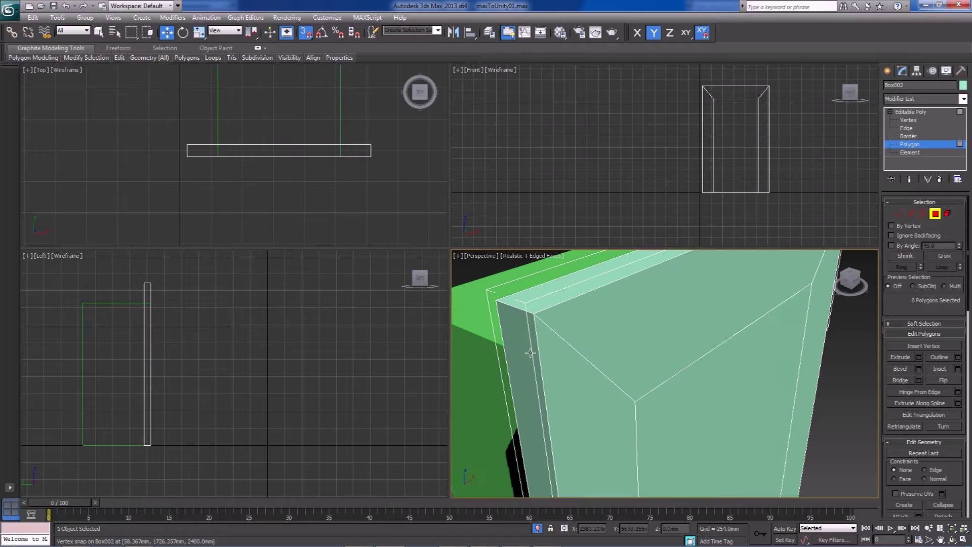
pyautogui.scroll(-5, 590, 311)
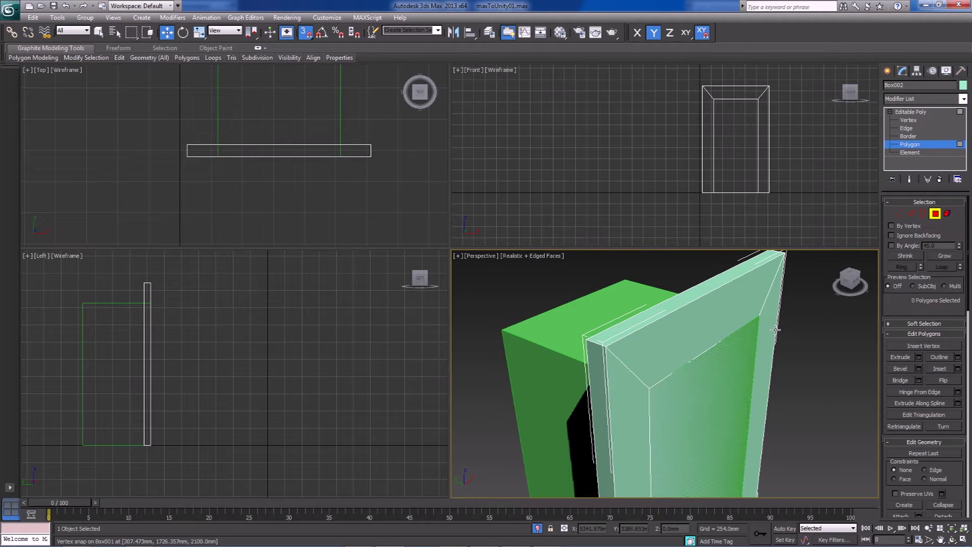
pyautogui.scroll(3, 658, 375)
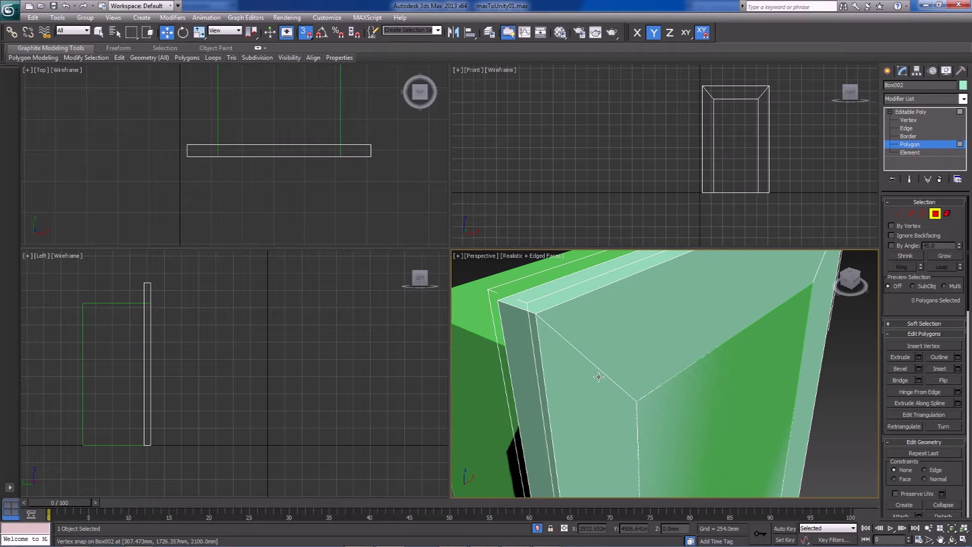
pyautogui.moveTo(572, 356); pyautogui.dragTo(622, 370, button='middle')
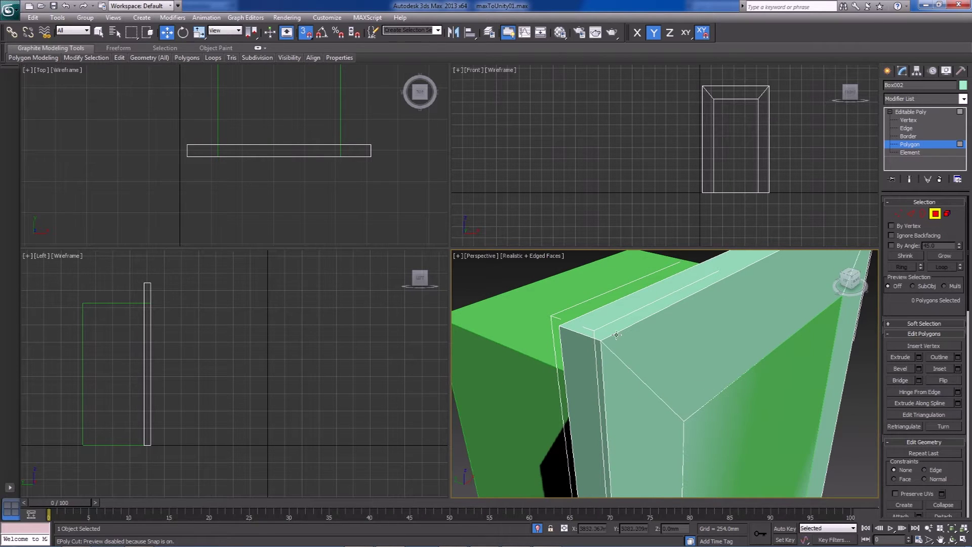
pyautogui.scroll(-5, 625, 364)
pyautogui.keyDown('alt'); pyautogui.moveTo(780, 403); pyautogui.dragTo(610, 369, button='middle'); pyautogui.keyUp('alt')
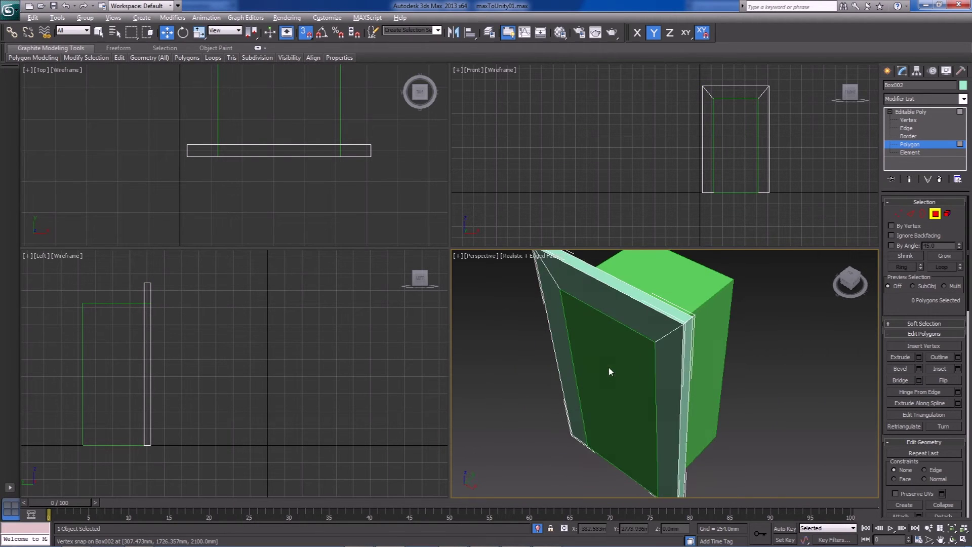
# - Clone the three front polygons around the door opening to an element, offset along Y behind the wall with snapping off
pyautogui.click(639, 404)
pyautogui.hotkey('ctrl', 'd')
pyautogui.press('q')
pyautogui.click(624, 315)
pyautogui.keyDown('ctrl'); pyautogui.click(559, 348); pyautogui.keyUp('ctrl')
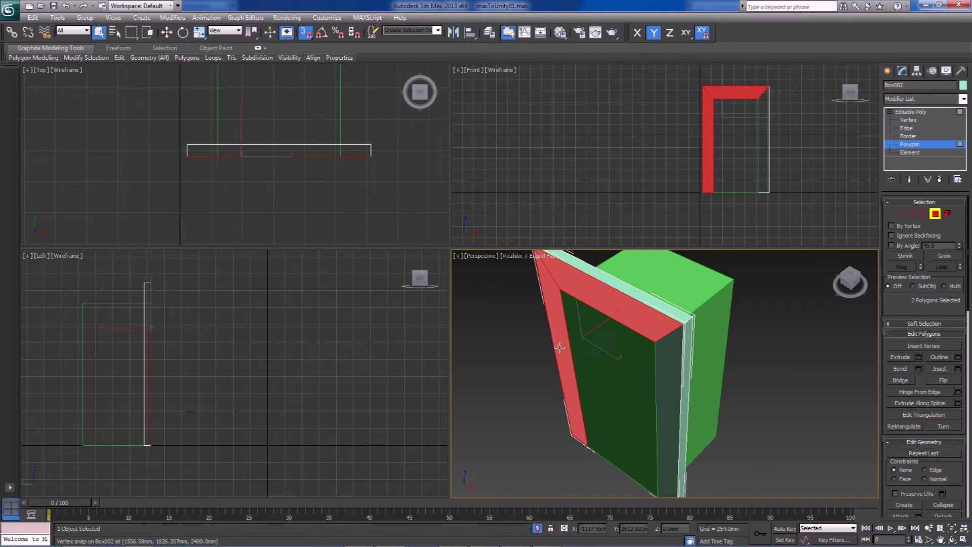
pyautogui.keyDown('ctrl'); pyautogui.click(666, 397); pyautogui.keyUp('ctrl')
pyautogui.keyDown('alt'); pyautogui.moveTo(666, 397); pyautogui.dragTo(637, 359, button='middle'); pyautogui.keyUp('alt')
pyautogui.press('w')
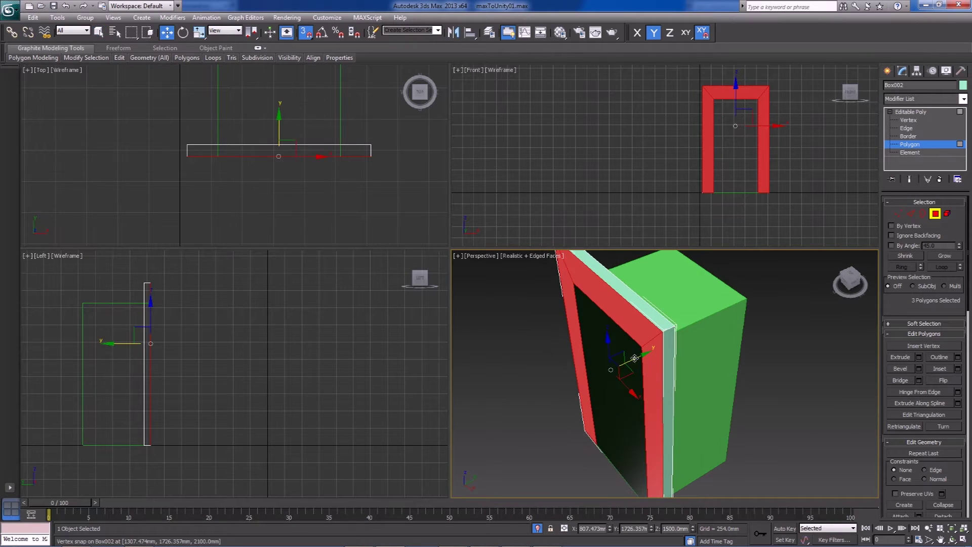
pyautogui.press('s')
pyautogui.keyDown('shift'); pyautogui.moveTo(637, 359); pyautogui.dragTo(650, 375); pyautogui.keyUp('shift')
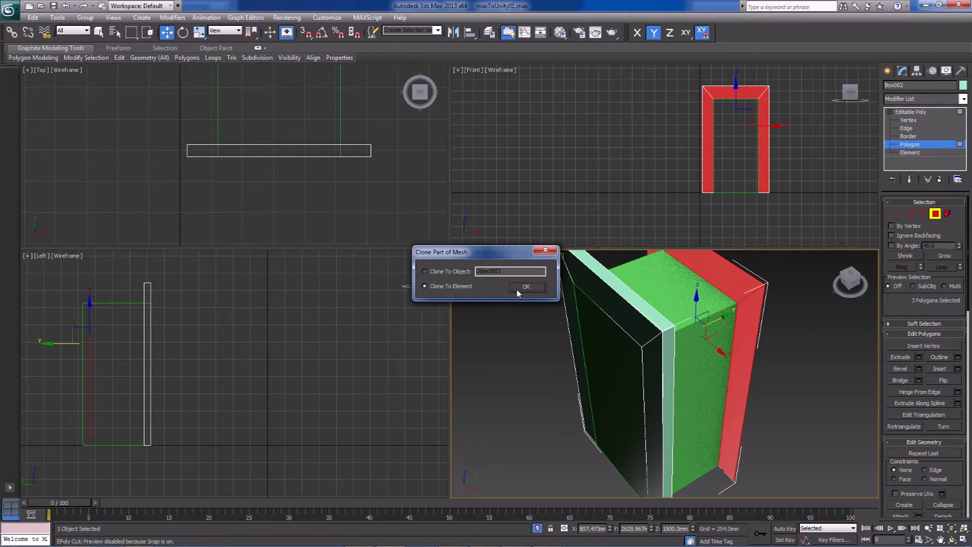
pyautogui.click(530, 287)
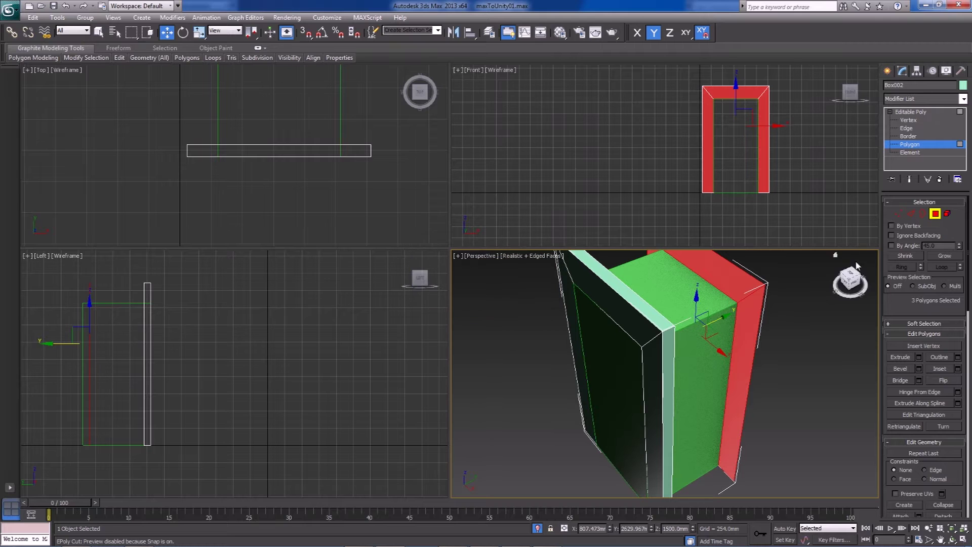
# - Isolate the wall box without the green guide box and return to polygon editing with the cloned polygons selected
pyautogui.click(935, 213)
pyautogui.click(538, 528)
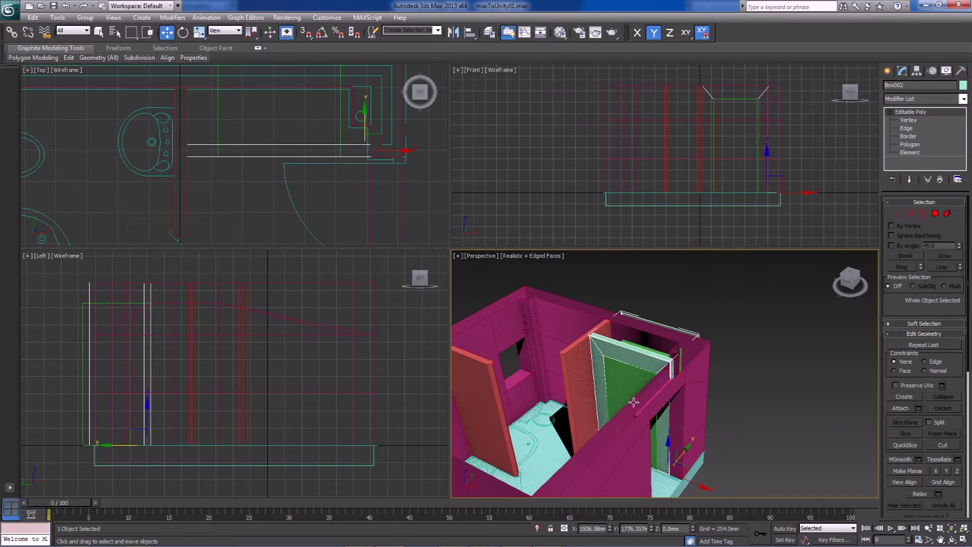
pyautogui.click(686, 321)
pyautogui.click(634, 349)
pyautogui.click(537, 529)
pyautogui.keyDown('alt'); pyautogui.moveTo(633, 365); pyautogui.dragTo(689, 363, button='middle'); pyautogui.keyUp('alt')
pyautogui.click(936, 213)
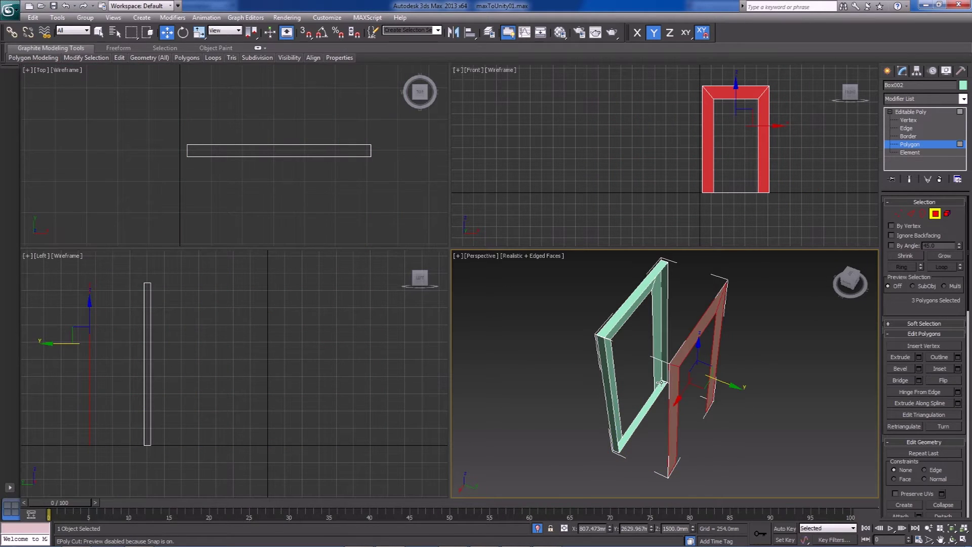
# - Move the cloned frame polygons along Y with vertex snapping onto the open back edge of the wall box
pyautogui.scroll(3, 677, 358)
pyautogui.press('s')
pyautogui.moveTo(676, 355); pyautogui.dragTo(568, 316)
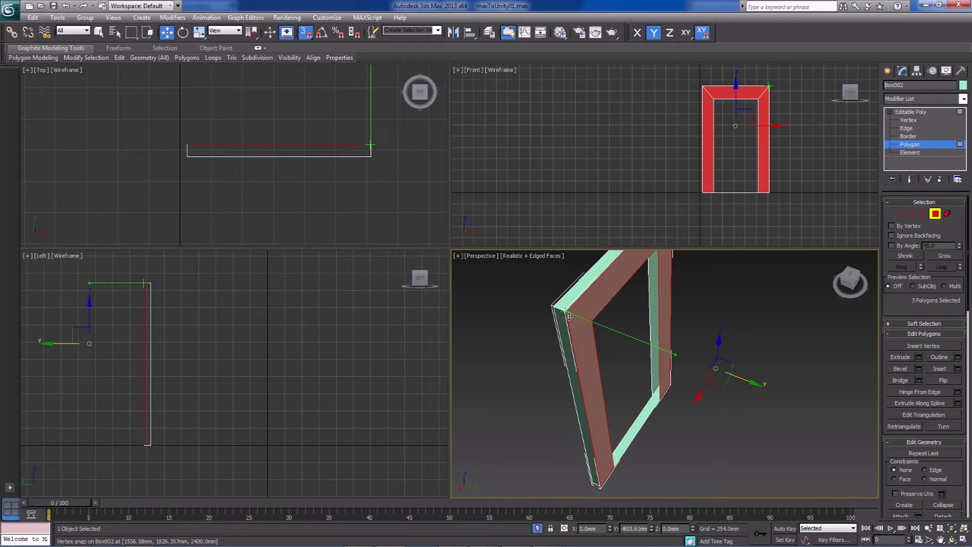
pyautogui.keyDown('alt'); pyautogui.moveTo(725, 428); pyautogui.dragTo(719, 400, button='middle'); pyautogui.keyUp('alt')
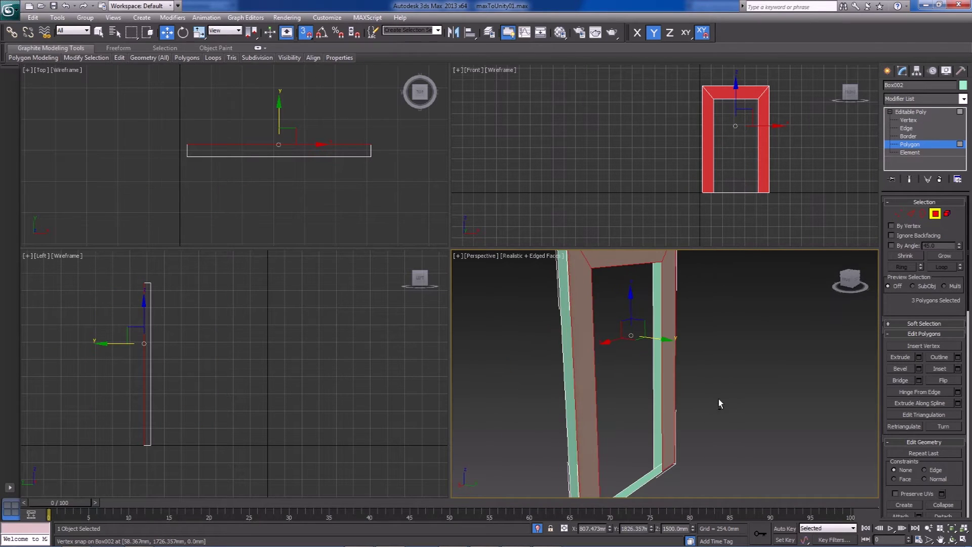
pyautogui.keyDown('alt'); pyautogui.moveTo(588, 349); pyautogui.dragTo(686, 367, button='middle'); pyautogui.keyUp('alt')
pyautogui.keyDown('alt'); pyautogui.moveTo(665, 409); pyautogui.dragTo(567, 409, button='middle'); pyautogui.keyUp('alt')
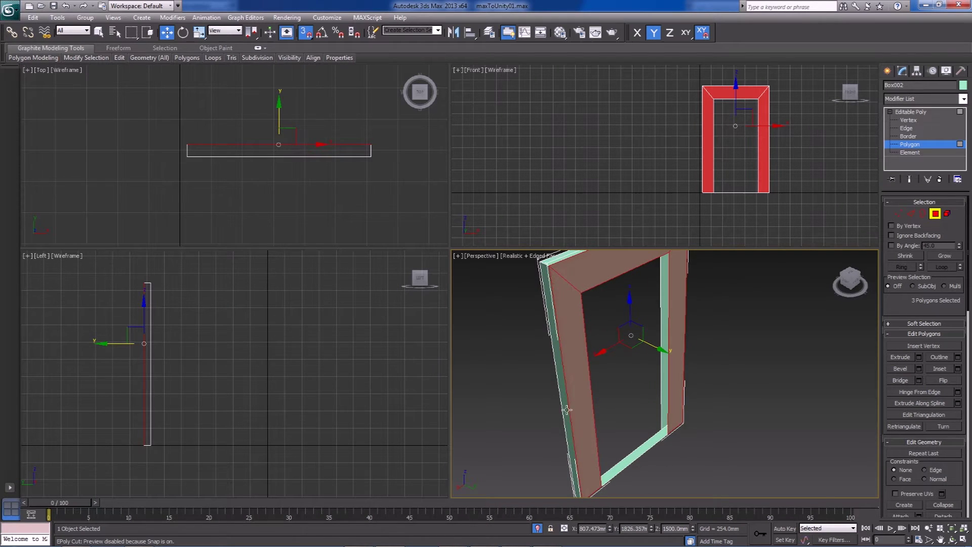
# - Flip the normals of the cloned back polygons so they face outward, and deselect them
pyautogui.keyDown('alt'); pyautogui.moveTo(663, 388); pyautogui.dragTo(862, 435, button='middle'); pyautogui.keyUp('alt')
pyautogui.moveTo(957, 481); pyautogui.dragTo(957, 456)
pyautogui.click(943, 355)
pyautogui.keyDown('alt'); pyautogui.moveTo(536, 354); pyautogui.dragTo(736, 392, button='middle'); pyautogui.keyUp('alt')
pyautogui.click(627, 377)
# - Cut across the wall's bottom face from front to back at both lower corners of the door opening
pyautogui.moveTo(702, 438); pyautogui.dragTo(720, 369, button='middle')
pyautogui.scroll(3, 682, 437)
pyautogui.keyDown('alt'); pyautogui.moveTo(681, 439); pyautogui.dragTo(698, 392, button='middle'); pyautogui.keyUp('alt')
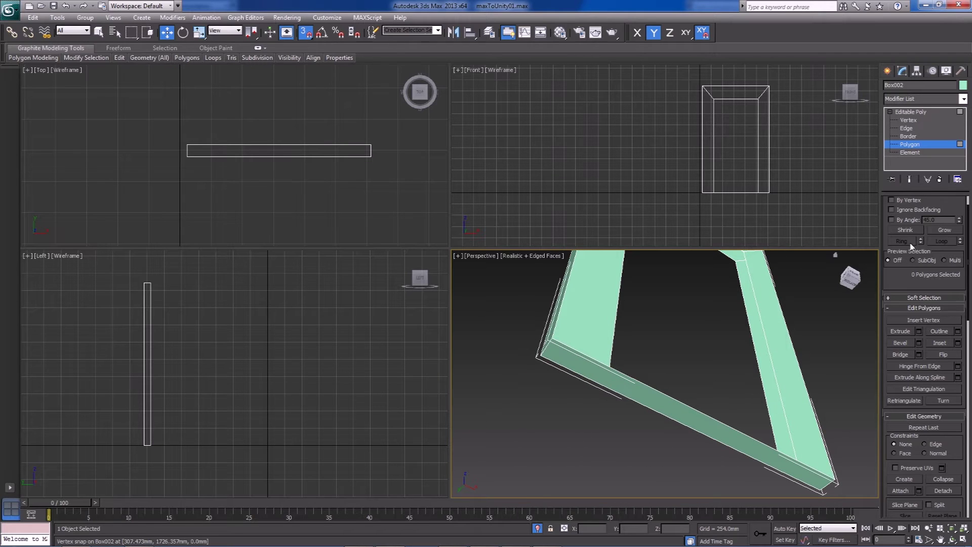
pyautogui.scroll(-3, 949, 485)
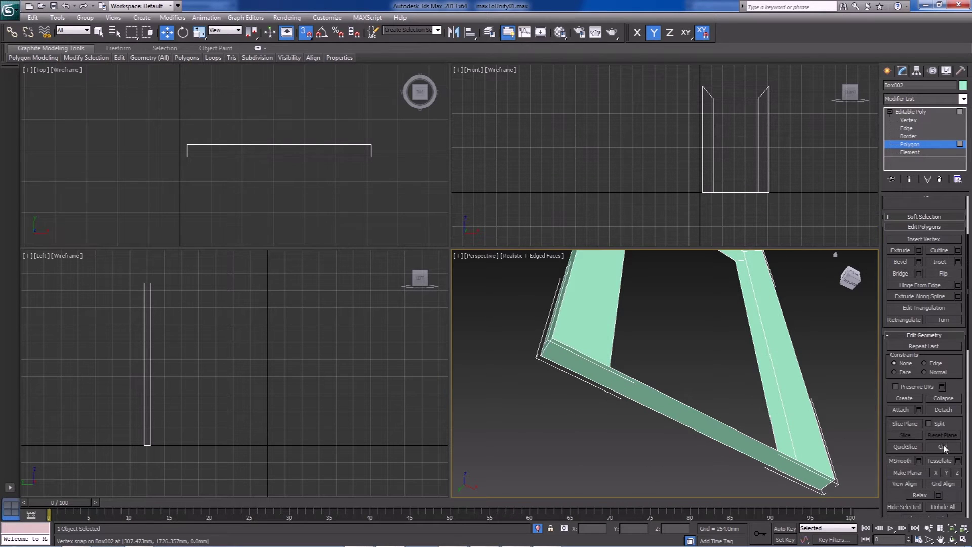
pyautogui.click(943, 447)
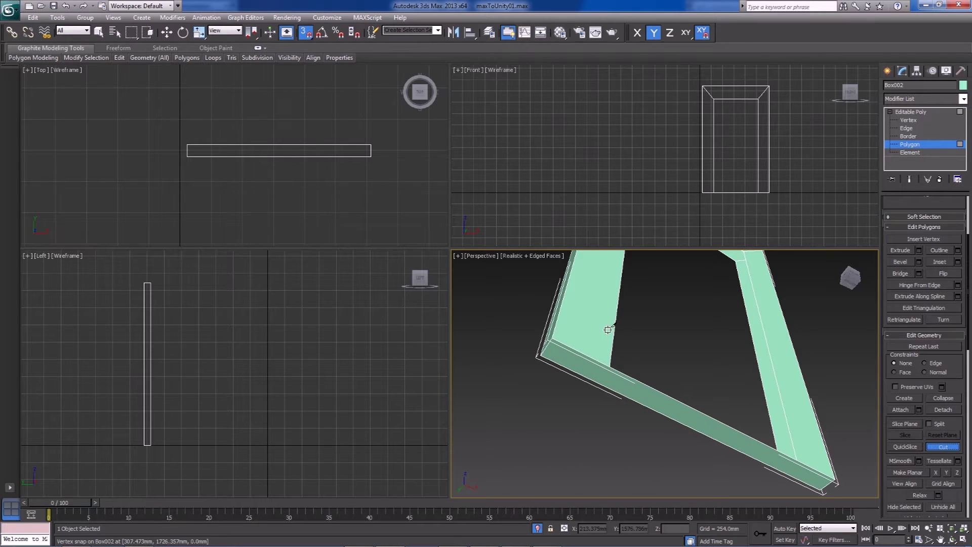
pyautogui.click(598, 382)
pyautogui.rightClick(598, 382)
pyautogui.click(798, 460)
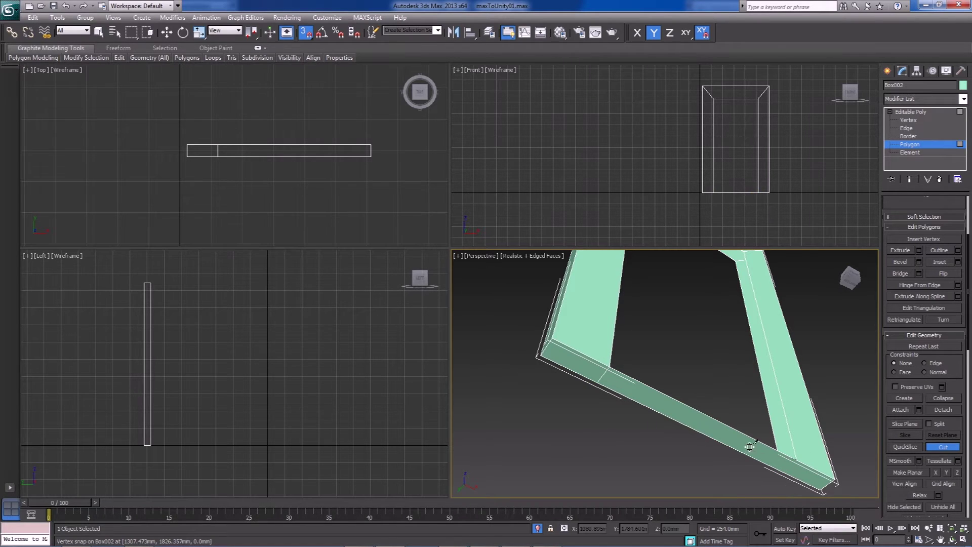
pyautogui.moveTo(737, 464); pyautogui.dragTo(560, 385, button='middle')
pyautogui.press('F3')
pyautogui.moveTo(728, 426); pyautogui.dragTo(687, 392, button='middle')
pyautogui.scroll(1, 683, 397)
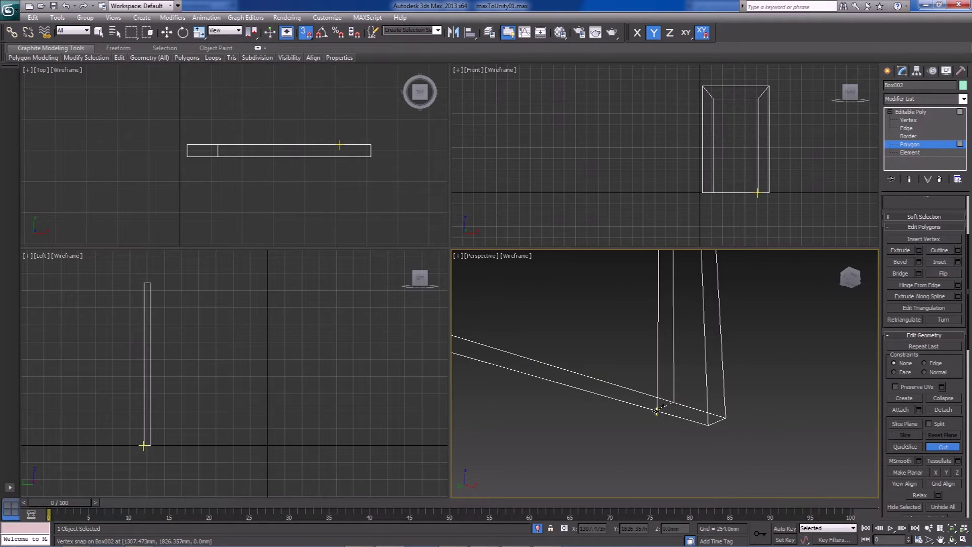
pyautogui.press('w')
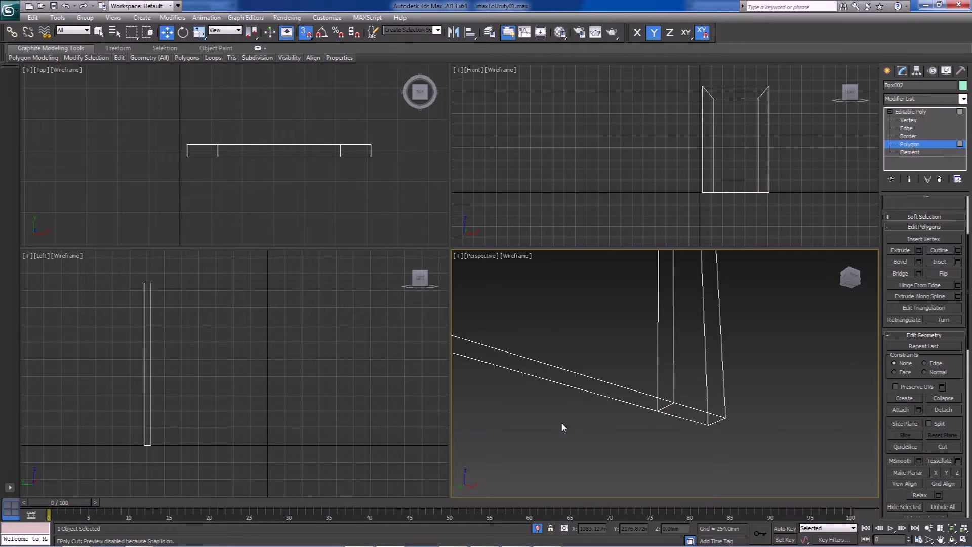
# - Delete the bottom polygon that spans the door opening between the two cuts
pyautogui.click(596, 393)
pyautogui.press('Delete')
pyautogui.scroll(-2, 594, 415)
pyautogui.moveTo(594, 415)
pyautogui.mouseDown(button='middle')
pyautogui.moveTo(653, 413)
pyautogui.moveTo(662, 397)
pyautogui.moveTo(608, 408)
pyautogui.moveTo(681, 387)
pyautogui.mouseUp(button='middle')
pyautogui.press('F3')
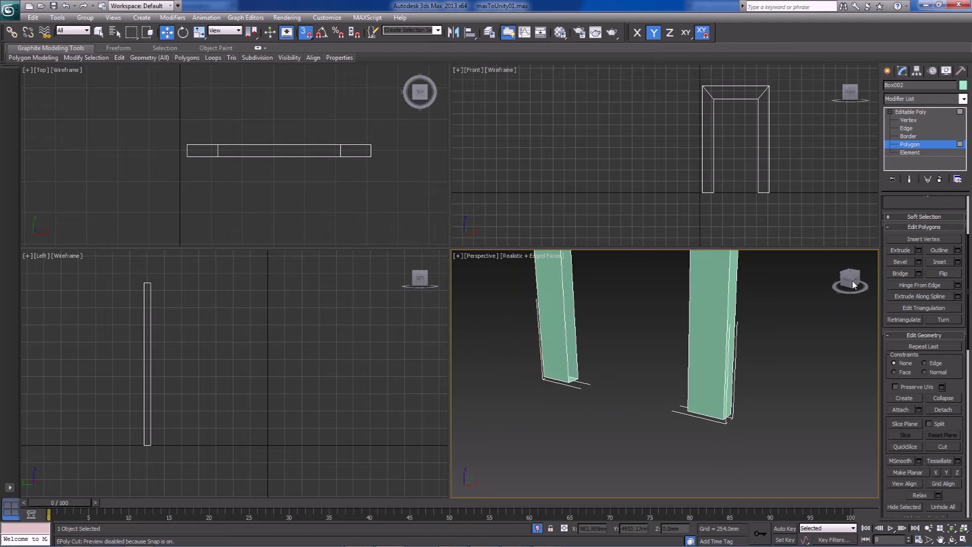
pyautogui.keyDown('alt'); pyautogui.moveTo(759, 349); pyautogui.dragTo(653, 440, button='middle'); pyautogui.keyUp('alt')
pyautogui.moveTo(593, 309); pyautogui.dragTo(600, 387, button='middle')
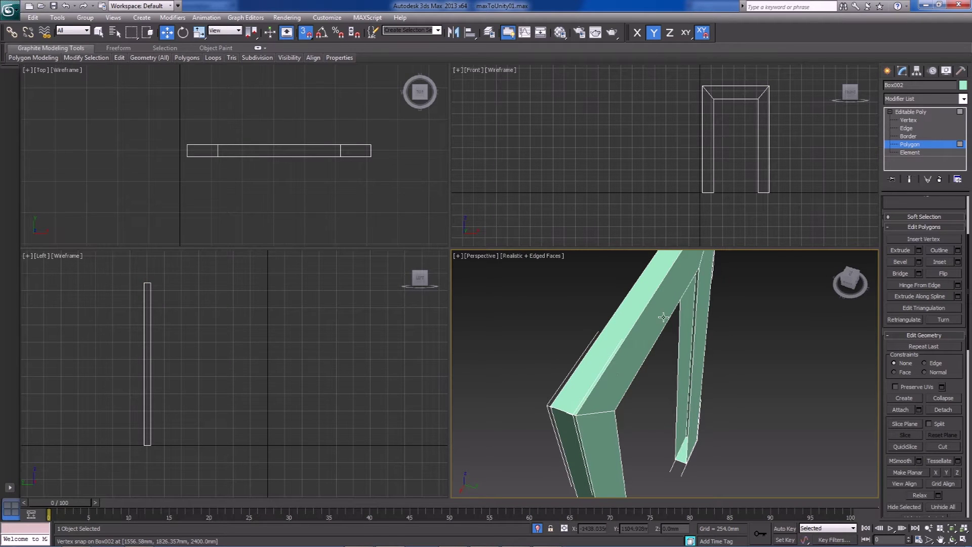
# - In vertex editing with snapping off, pull the back frame's top corner vertex along Y to test its attachment, and undo the move
pyautogui.press('1')
pyautogui.press('s')
pyautogui.click(592, 417)
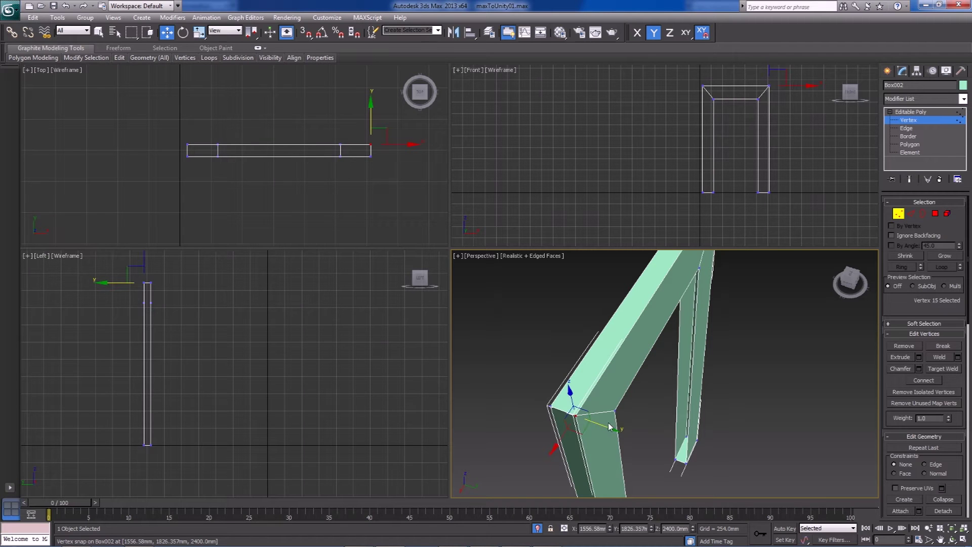
pyautogui.moveTo(604, 427); pyautogui.dragTo(634, 434)
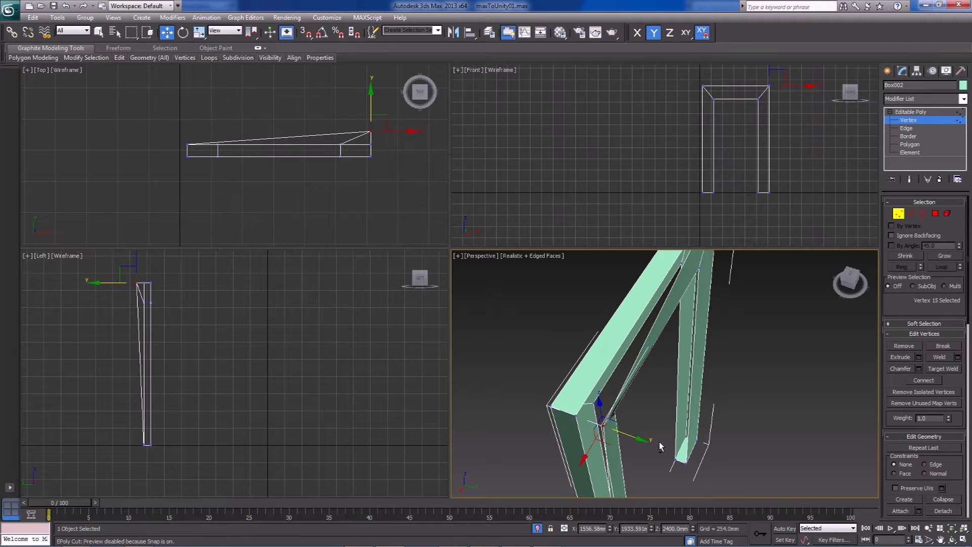
pyautogui.keyDown('alt'); pyautogui.moveTo(662, 446); pyautogui.dragTo(655, 418, button='middle'); pyautogui.keyUp('alt')
pyautogui.hotkey('ctrl', 'z')
# - Weld all vertices of the wall box with a 0.1 mm threshold and clear the selection
pyautogui.hotkey('ctrl', 'a')
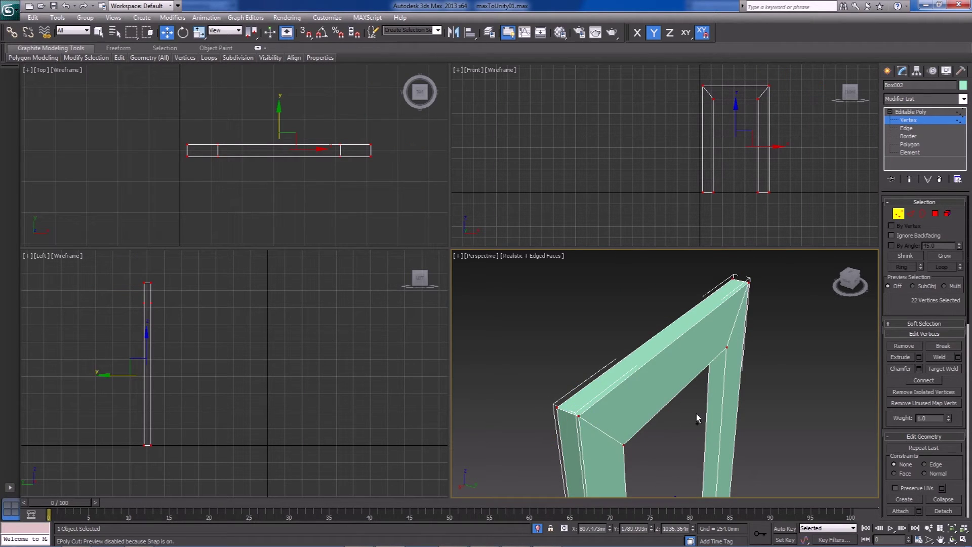
pyautogui.click(958, 357)
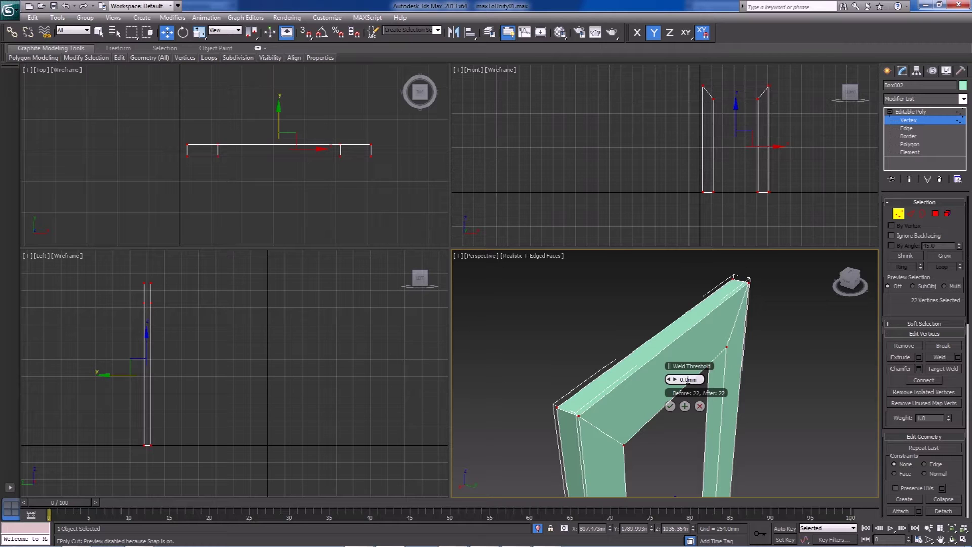
pyautogui.press('Return')
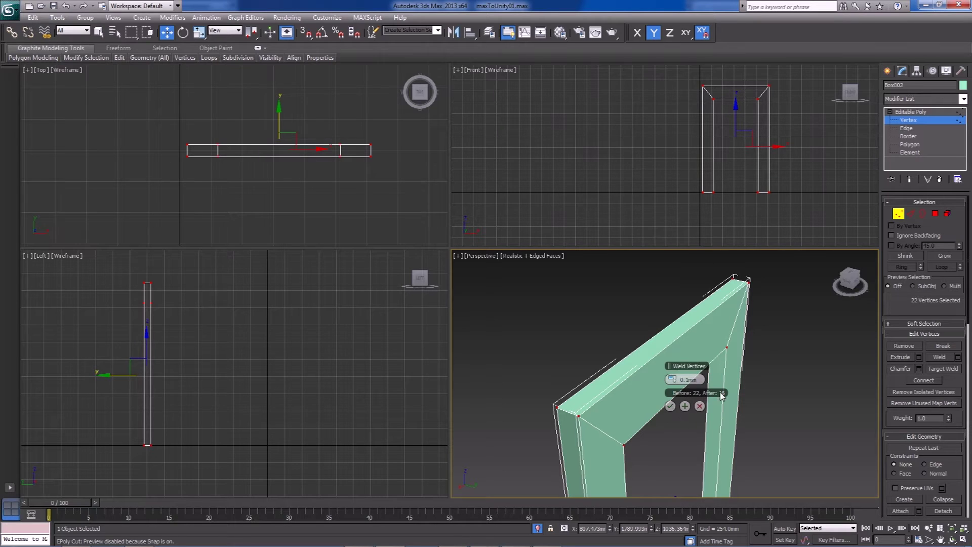
pyautogui.click(672, 407)
pyautogui.click(678, 455)
# - Bridge the front and back vertical edges of the door opening's jamb on the higher-X side
pyautogui.scroll(-5, 678, 457)
pyautogui.keyDown('alt'); pyautogui.moveTo(679, 459); pyautogui.dragTo(584, 458, button='middle'); pyautogui.keyUp('alt')
pyautogui.scroll(10, 691, 440)
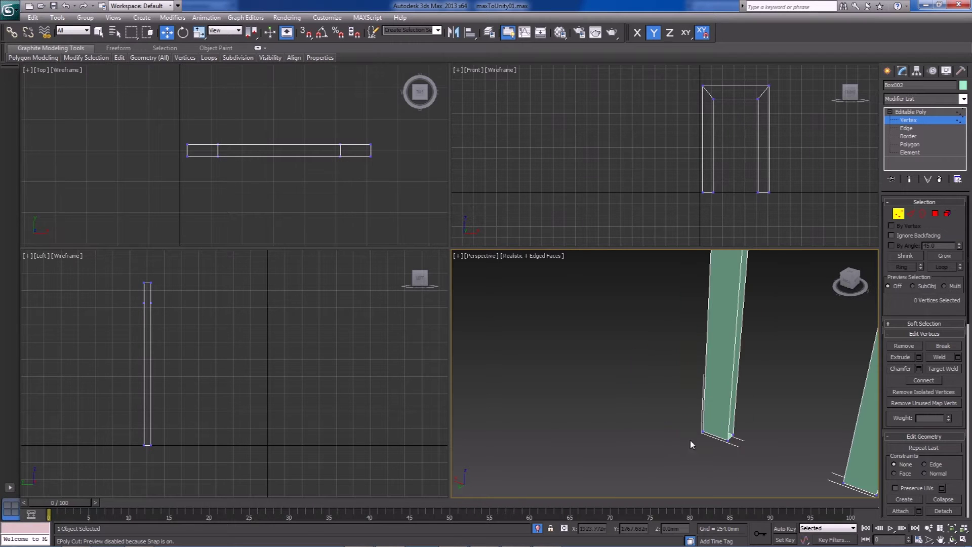
pyautogui.click(924, 214)
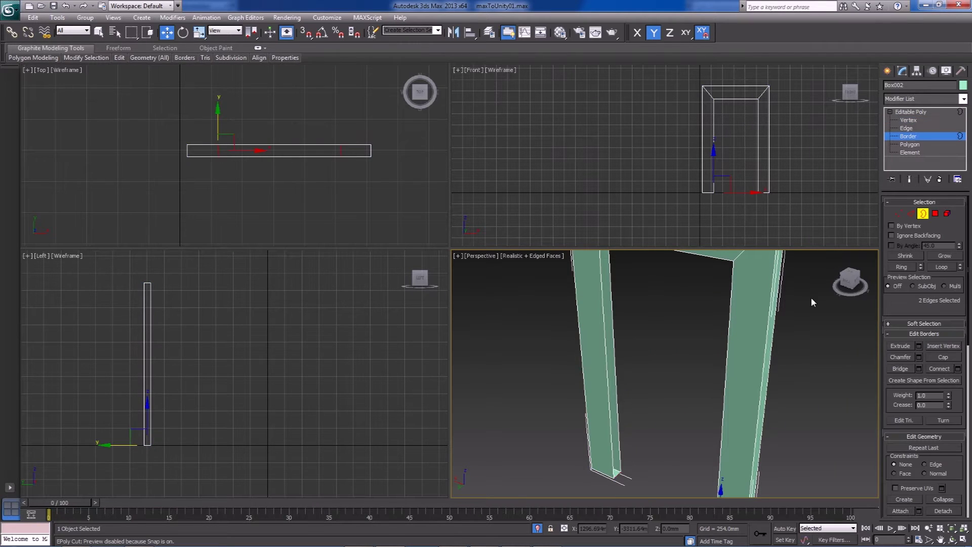
pyautogui.press('2')
pyautogui.click(607, 361)
pyautogui.keyDown('ctrl'); pyautogui.click(613, 361); pyautogui.keyUp('ctrl')
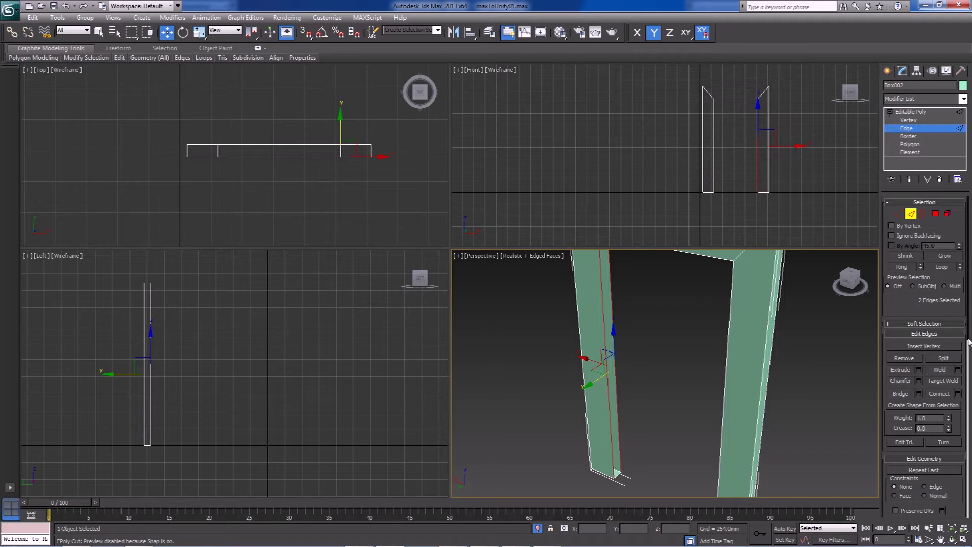
pyautogui.click(902, 394)
pyautogui.keyDown('alt'); pyautogui.moveTo(575, 428); pyautogui.dragTo(707, 396, button='middle'); pyautogui.keyUp('alt')
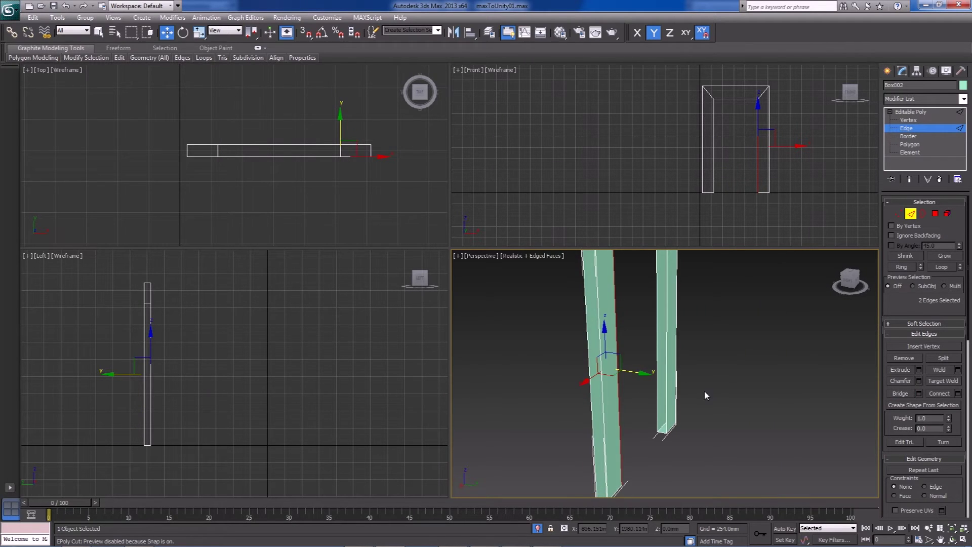
# - Bridge the front and back vertical edges of the door opening's jamb on the lower-X side
pyautogui.click(668, 391)
pyautogui.press('q')
pyautogui.keyDown('ctrl'); pyautogui.click(658, 390); pyautogui.keyUp('ctrl')
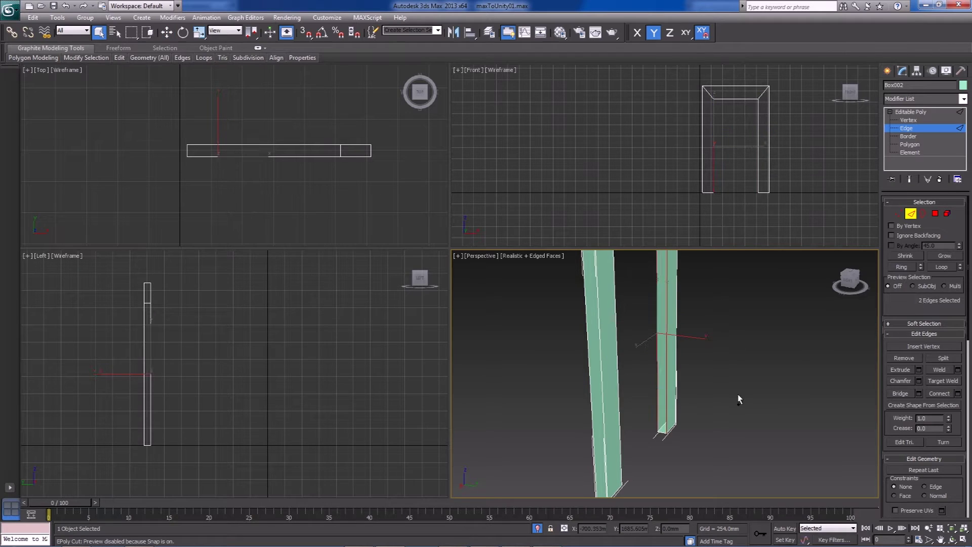
pyautogui.click(911, 392)
# - Bridge the front and back horizontal edges at the head of the door opening and clear the edge selection
pyautogui.keyDown('alt'); pyautogui.moveTo(679, 348); pyautogui.dragTo(644, 358, button='middle'); pyautogui.keyUp('alt')
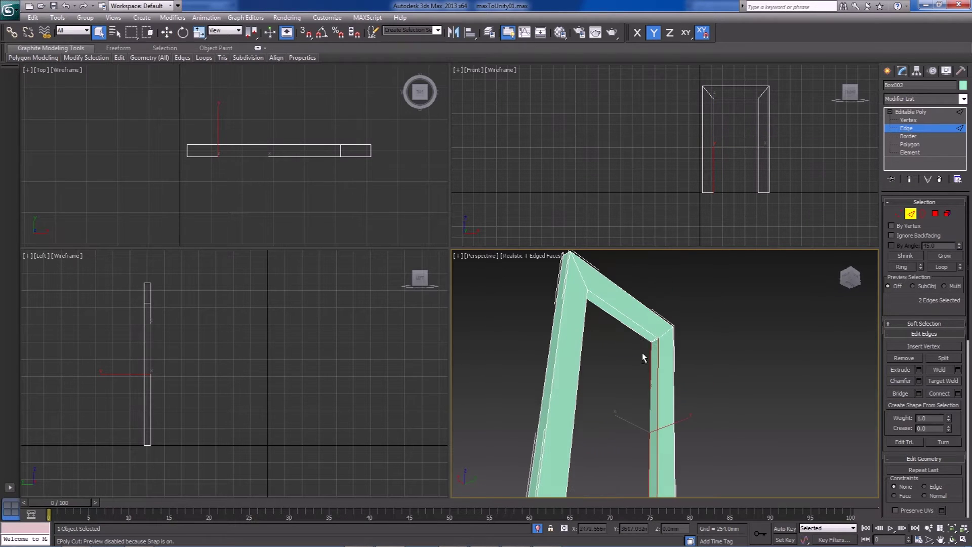
pyautogui.click(640, 332)
pyautogui.keyDown('ctrl'); pyautogui.click(634, 333); pyautogui.keyUp('ctrl')
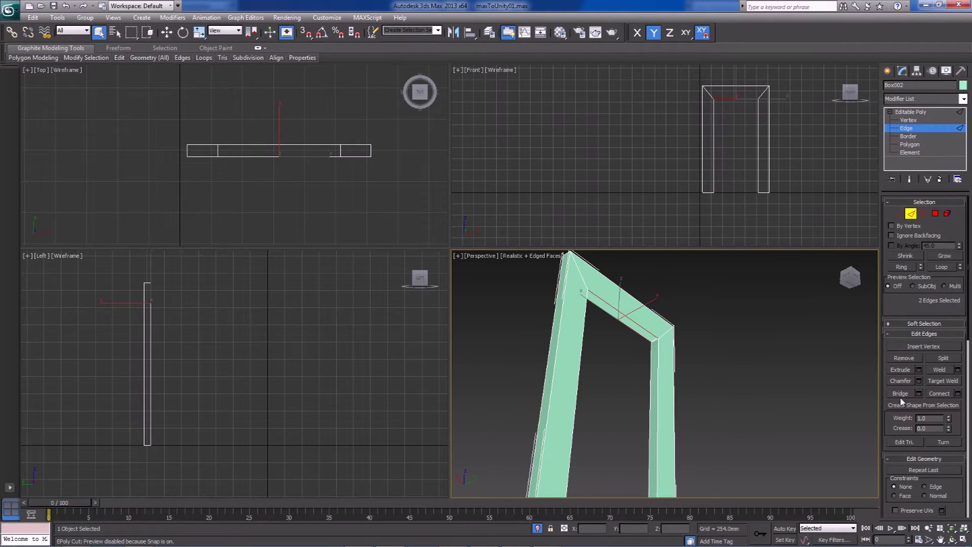
pyautogui.click(903, 395)
pyautogui.click(749, 425)
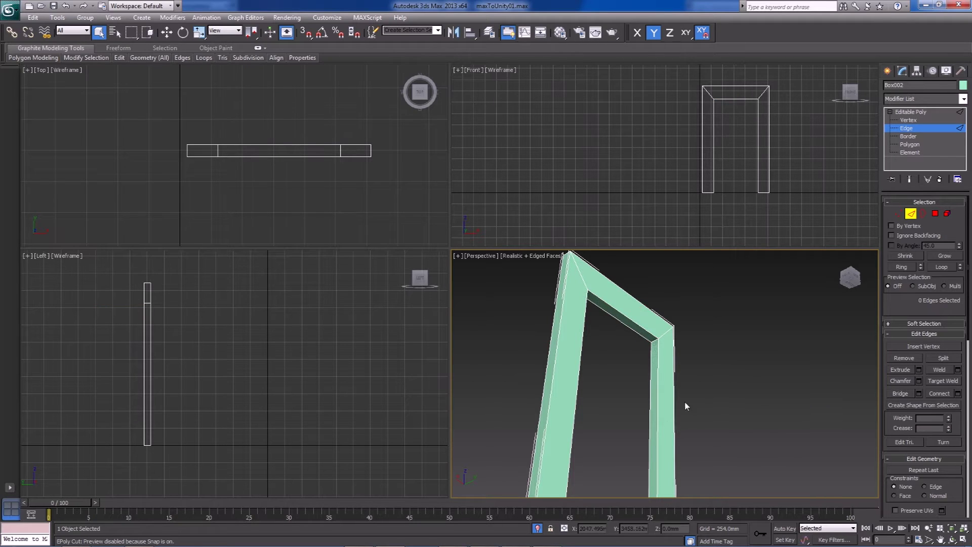
# - Inspect the closed jamb by selecting the edges bordering the door opening on the wall's higher-Y face
pyautogui.click(651, 336)
pyautogui.press('w')
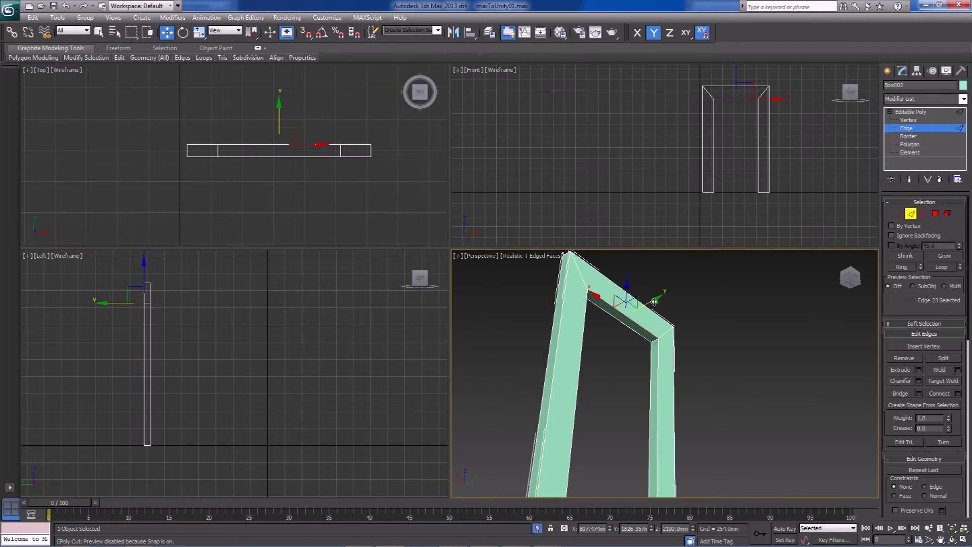
pyautogui.click(659, 358)
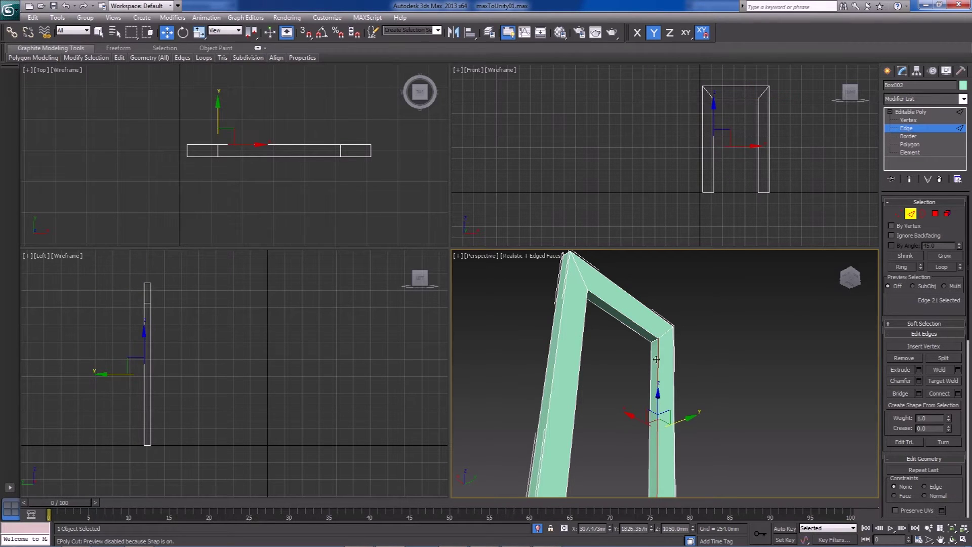
pyautogui.click(644, 332)
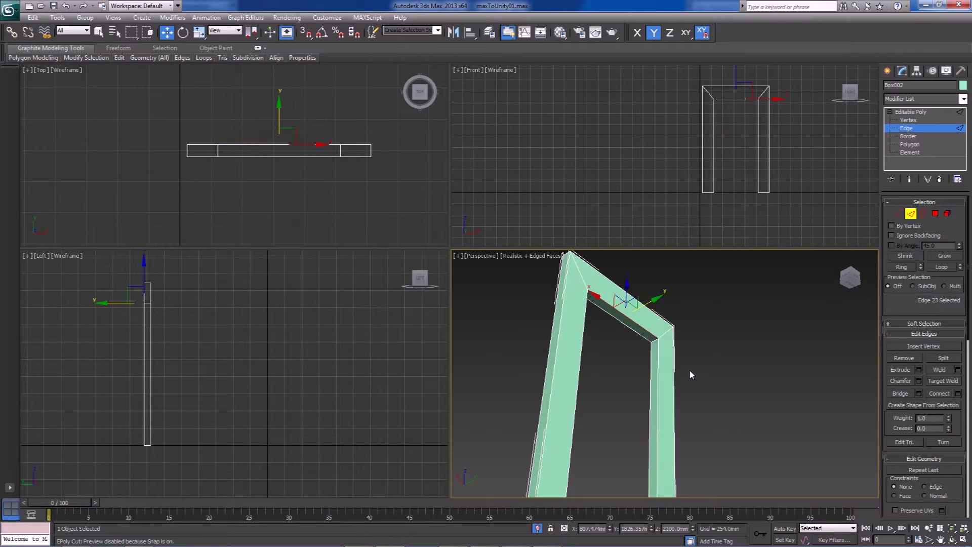
pyautogui.click(98, 33)
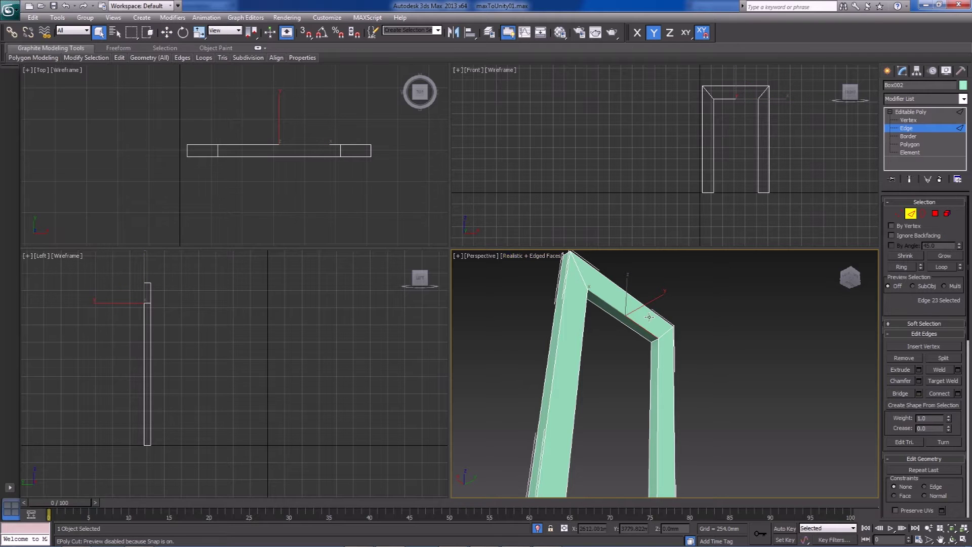
pyautogui.click(675, 378)
pyautogui.click(684, 383)
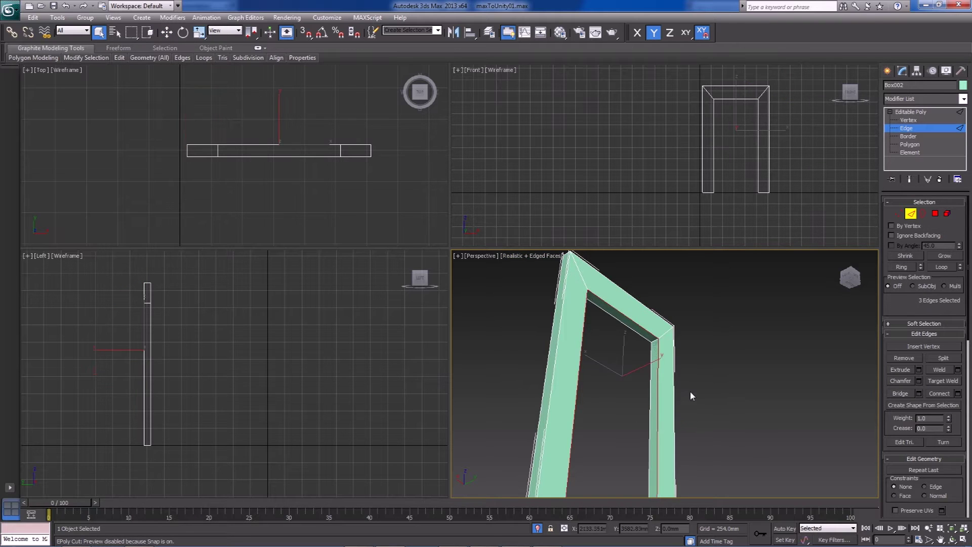
# - Leave edge editing on the door wall and unhide all the other objects in the scene
pyautogui.keyDown('alt'); pyautogui.moveTo(732, 364); pyautogui.dragTo(784, 419, button='middle'); pyautogui.keyUp('alt')
pyautogui.keyDown('alt'); pyautogui.moveTo(719, 361); pyautogui.dragTo(765, 342, button='middle'); pyautogui.keyUp('alt')
pyautogui.keyDown('alt'); pyautogui.moveTo(654, 392); pyautogui.dragTo(744, 364, button='middle'); pyautogui.keyUp('alt')
pyautogui.click(911, 214)
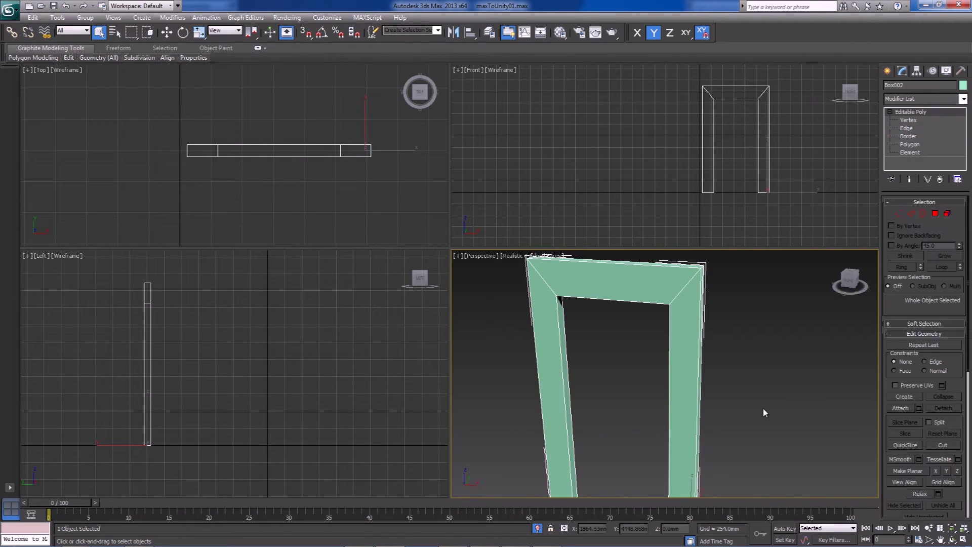
pyautogui.rightClick(762, 406)
pyautogui.click(780, 361)
# - Move the green box out of the house onto the empty area beside it and deselect it
pyautogui.keyDown('alt'); pyautogui.moveTo(746, 382); pyautogui.dragTo(631, 424, button='middle'); pyautogui.keyUp('alt')
pyautogui.click(642, 404)
pyautogui.scroll(-7, 642, 404)
pyautogui.press('w')
pyautogui.moveTo(659, 375); pyautogui.dragTo(755, 326)
pyautogui.click(708, 330)
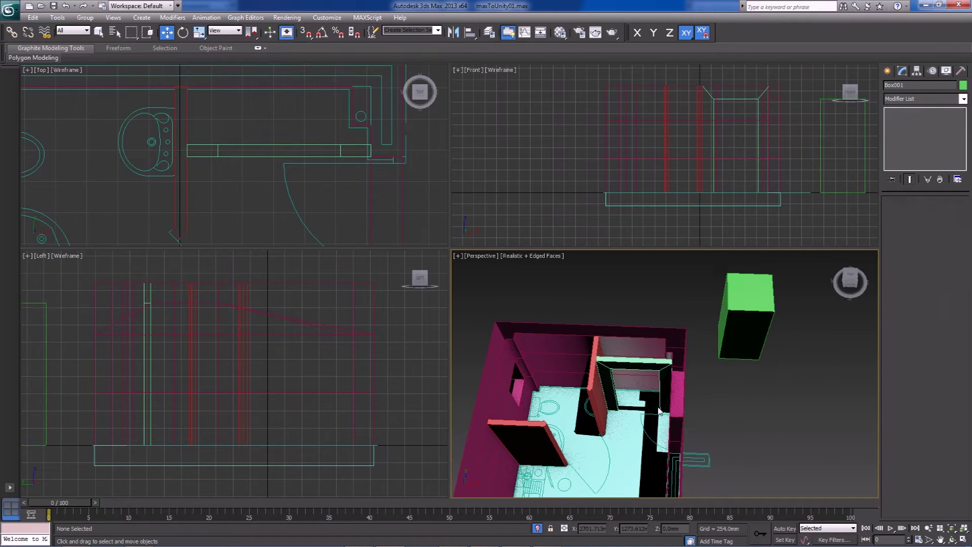
# - Check the interior walls and the door wall, listing the objects that belong to the Geometry layer
pyautogui.keyDown('alt'); pyautogui.moveTo(603, 379); pyautogui.dragTo(678, 421, button='middle'); pyautogui.keyUp('alt')
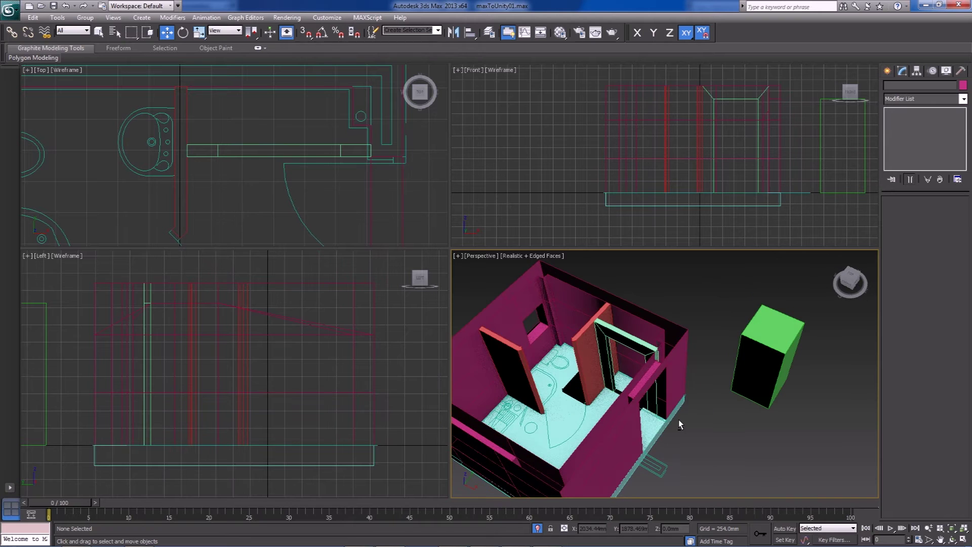
pyautogui.click(188, 193)
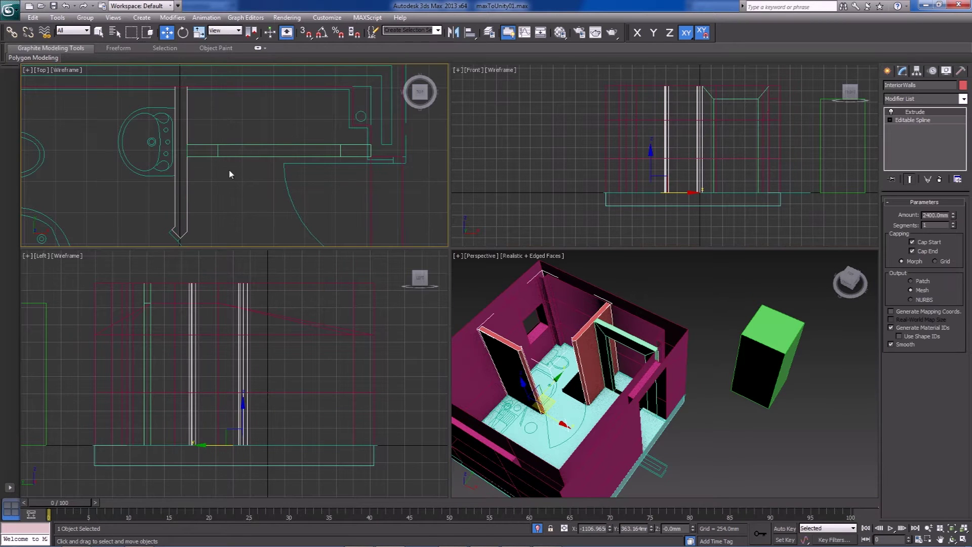
pyautogui.click(606, 340)
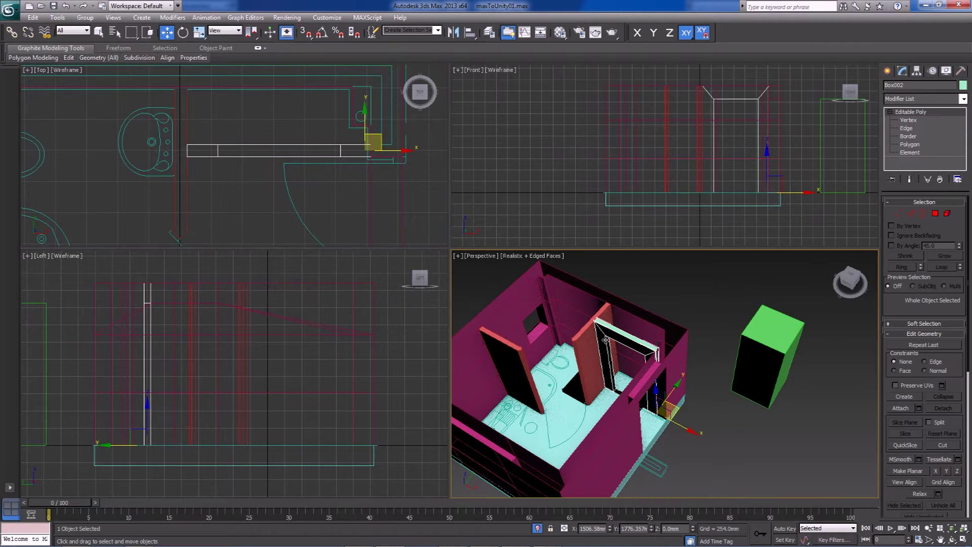
pyautogui.click(489, 32)
pyautogui.click(177, 301)
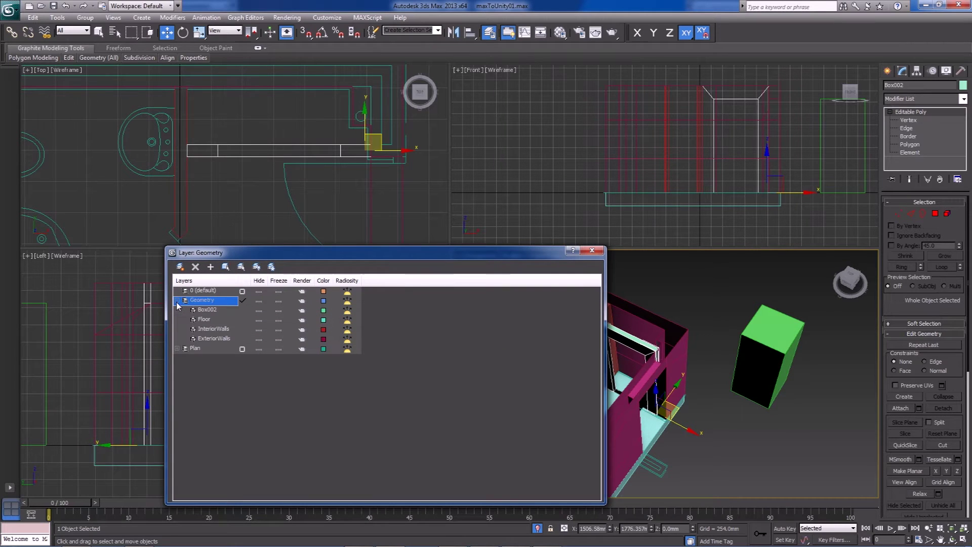
pyautogui.click(592, 250)
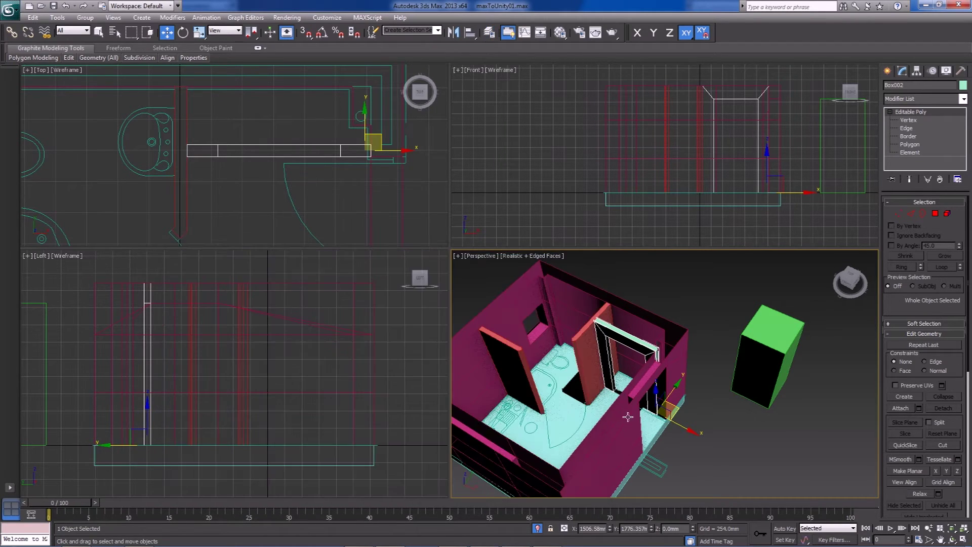
# - Deselect the door wall and maximize the perspective view of the house
pyautogui.keyDown('alt'); pyautogui.moveTo(601, 403); pyautogui.dragTo(661, 415, button='middle'); pyautogui.keyUp('alt')
pyautogui.scroll(3, 612, 402)
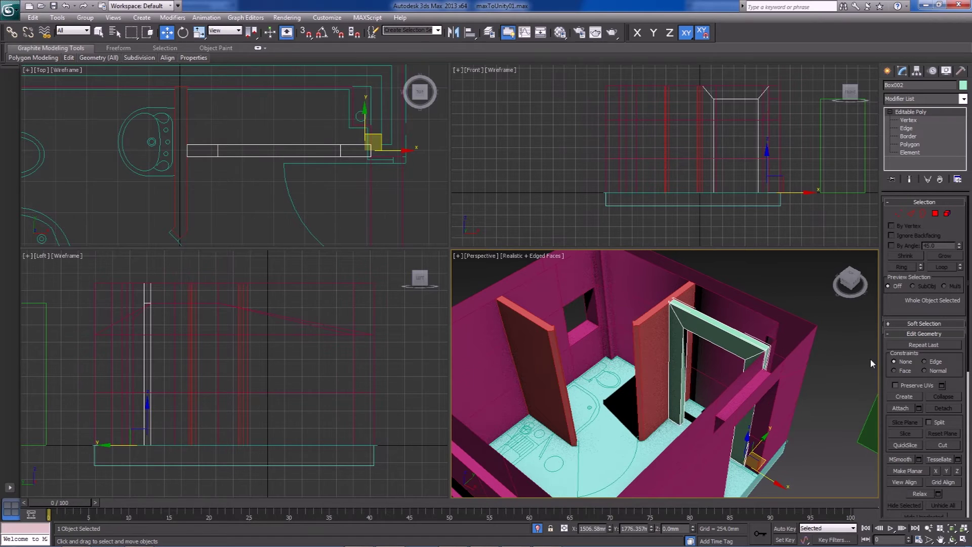
pyautogui.click(795, 475)
pyautogui.keyDown('alt'); pyautogui.moveTo(750, 444); pyautogui.dragTo(712, 456, button='middle'); pyautogui.keyUp('alt')
pyautogui.scroll(-5, 712, 456)
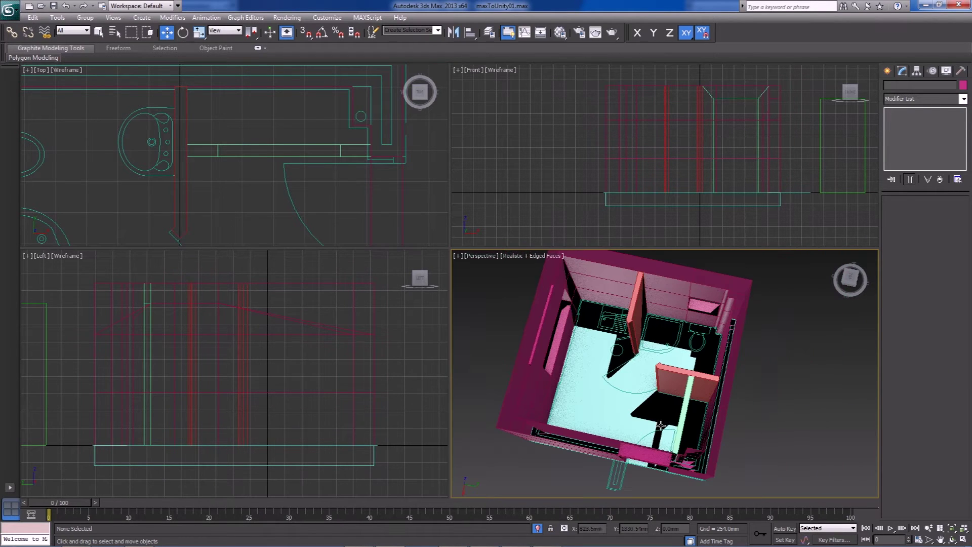
pyautogui.click(964, 540)
pyautogui.keyDown('alt'); pyautogui.moveTo(790, 385); pyautogui.dragTo(430, 310, button='middle'); pyautogui.keyUp('alt')
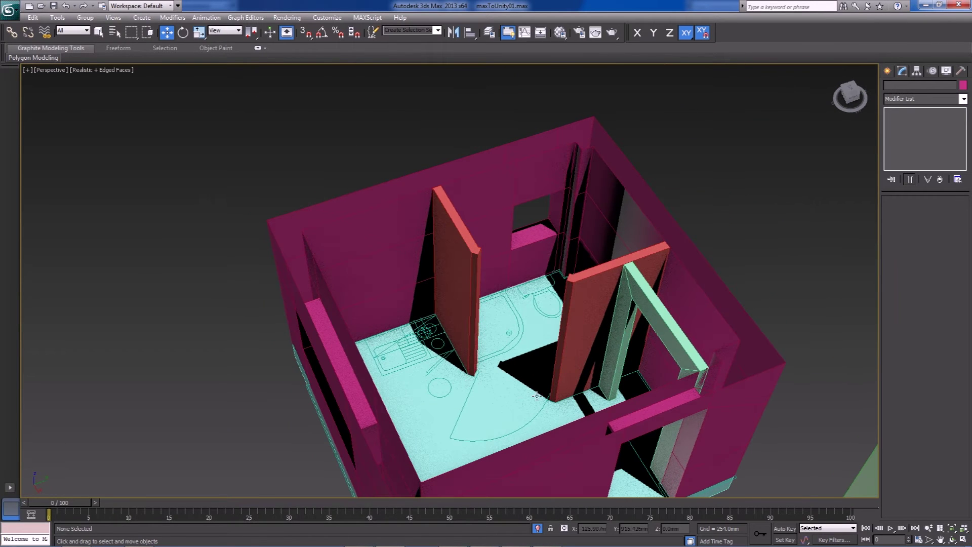
# - Examine the interior walls, the door wall and the floor plan lines from several angles
pyautogui.keyDown('alt'); pyautogui.moveTo(576, 405); pyautogui.dragTo(547, 412, button='middle'); pyautogui.keyUp('alt')
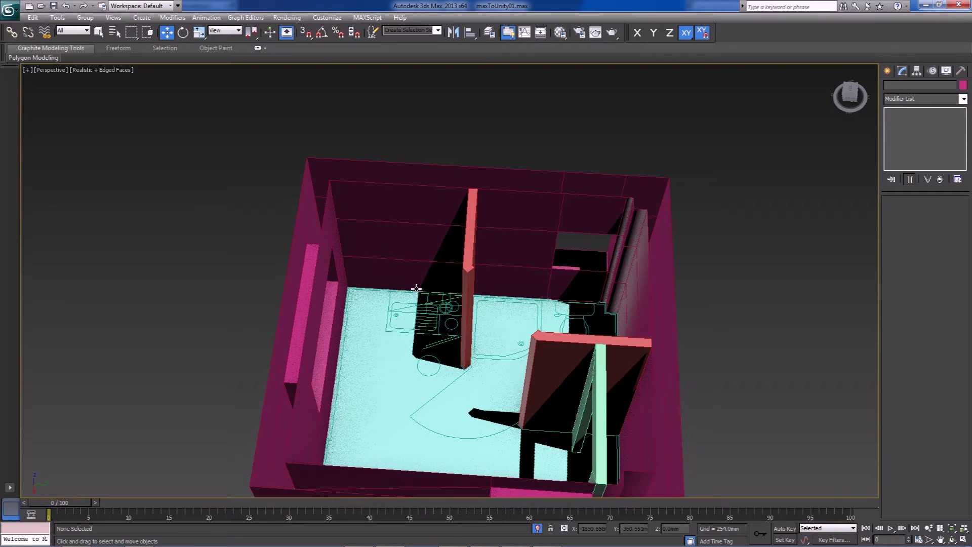
pyautogui.keyDown('alt'); pyautogui.moveTo(399, 351); pyautogui.dragTo(459, 341, button='middle'); pyautogui.keyUp('alt')
pyautogui.scroll(5, 458, 349)
pyautogui.moveTo(471, 385); pyautogui.dragTo(517, 347, button='middle')
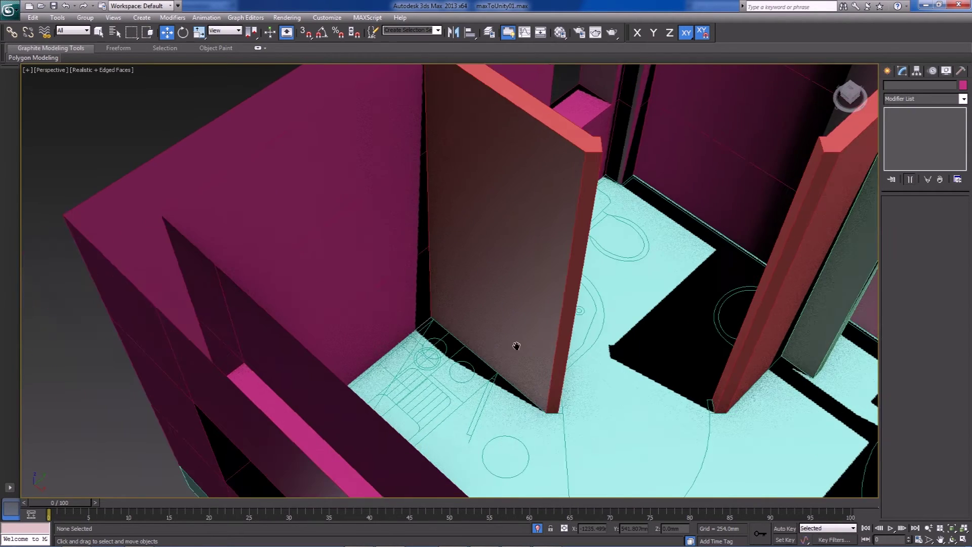
pyautogui.scroll(3, 440, 343)
pyautogui.scroll(-2, 400, 309)
pyautogui.scroll(-6, 400, 308)
pyautogui.moveTo(536, 319); pyautogui.dragTo(432, 319, button='middle')
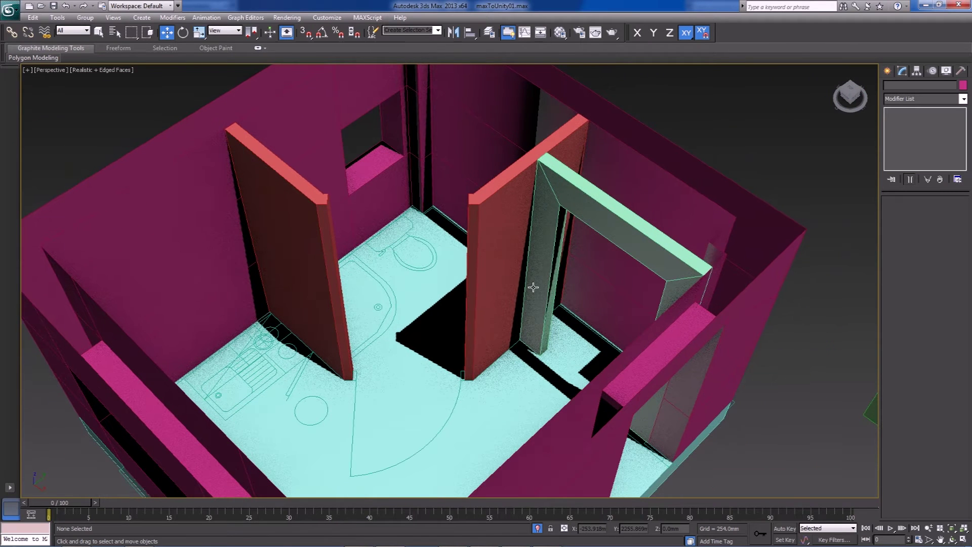
pyautogui.scroll(-4, 709, 418)
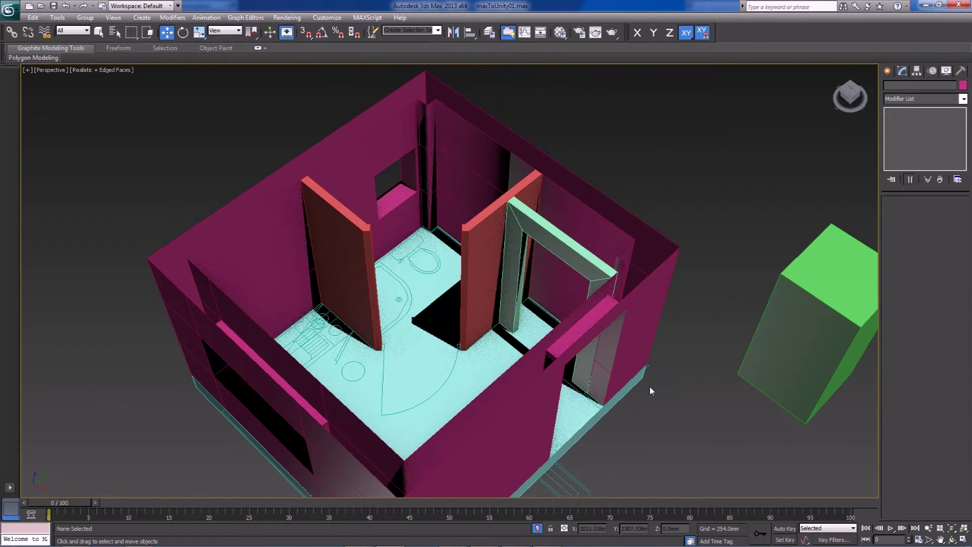
# - Hide the Plan layer and close the layer manager
pyautogui.click(488, 33)
pyautogui.click(260, 311)
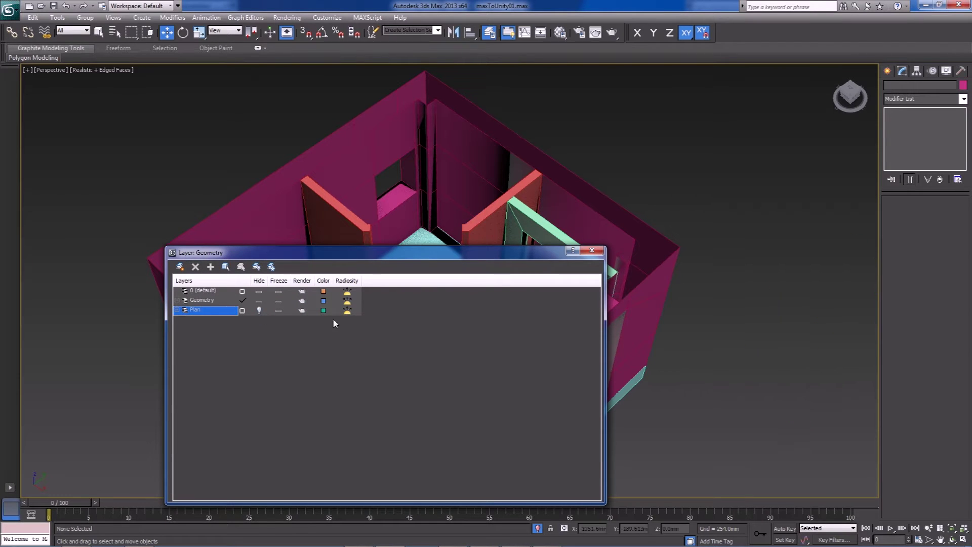
pyautogui.click(592, 251)
# - Draw a Section shape about 13933 mm long and 14559 mm wide around the house
pyautogui.scroll(-3, 684, 365)
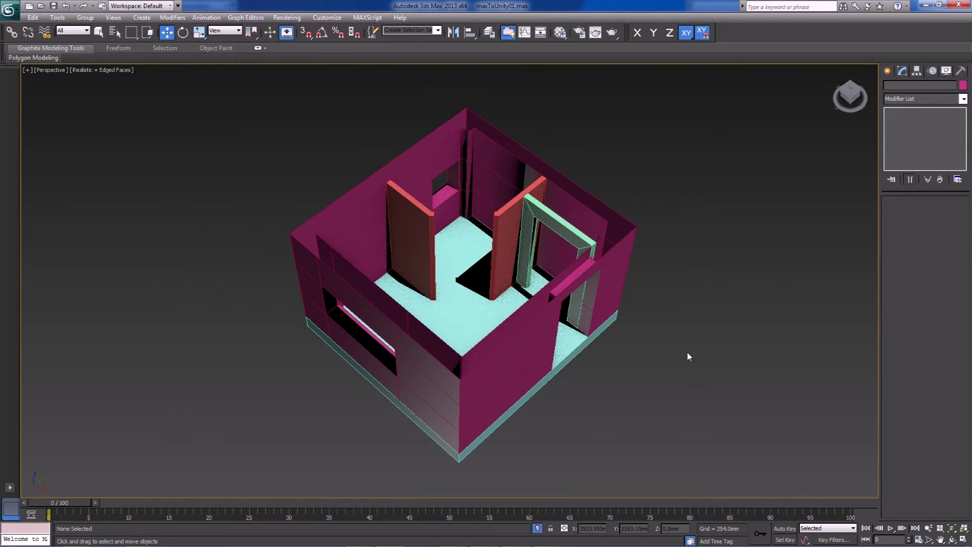
pyautogui.click(889, 72)
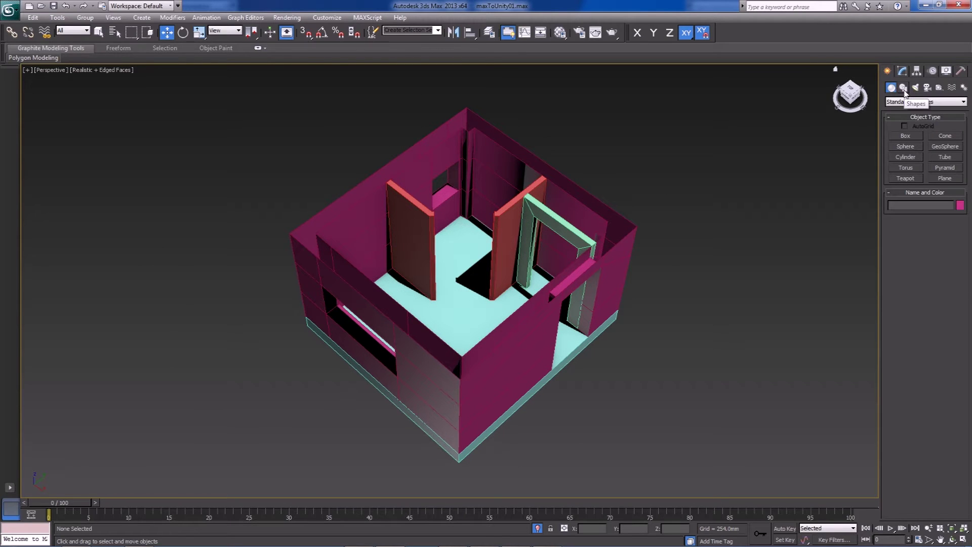
pyautogui.click(904, 89)
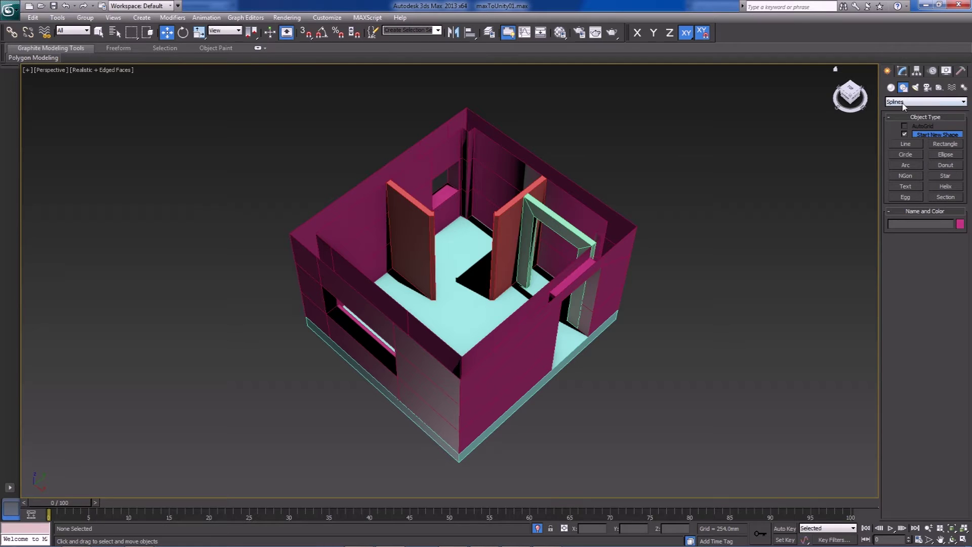
pyautogui.click(945, 198)
pyautogui.scroll(-3, 582, 298)
pyautogui.moveTo(550, 164); pyautogui.dragTo(571, 359)
pyautogui.rightClick(578, 161)
# - Raise the section plane along Z to about 116 mm so it cuts the walls just above the floor, and open its parameters
pyautogui.keyDown('alt'); pyautogui.moveTo(578, 160); pyautogui.dragTo(523, 340, button='middle'); pyautogui.keyUp('alt')
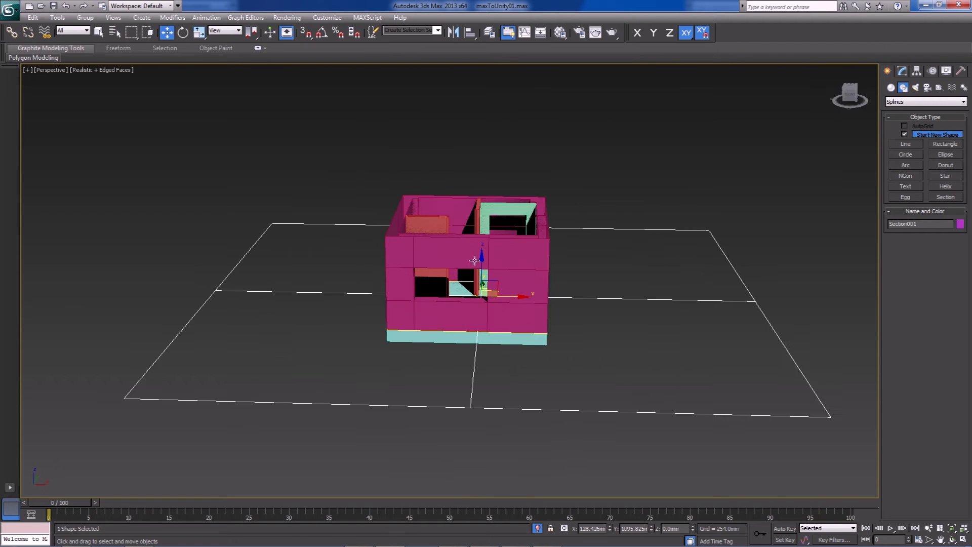
pyautogui.moveTo(478, 265); pyautogui.dragTo(478, 251)
pyautogui.keyDown('alt'); pyautogui.moveTo(567, 354); pyautogui.dragTo(504, 355, button='middle'); pyautogui.keyUp('alt')
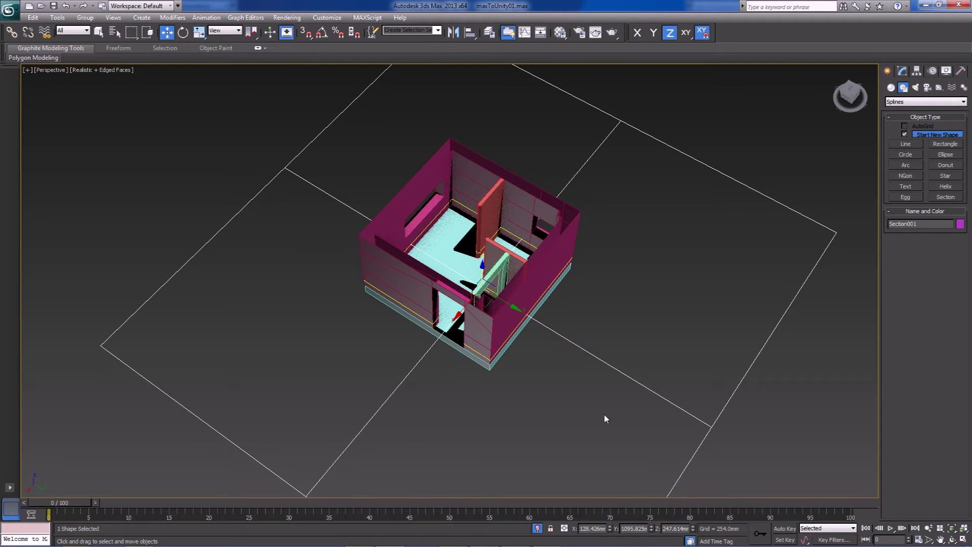
pyautogui.keyDown('alt'); pyautogui.moveTo(504, 405); pyautogui.dragTo(633, 380, button='middle'); pyautogui.keyUp('alt')
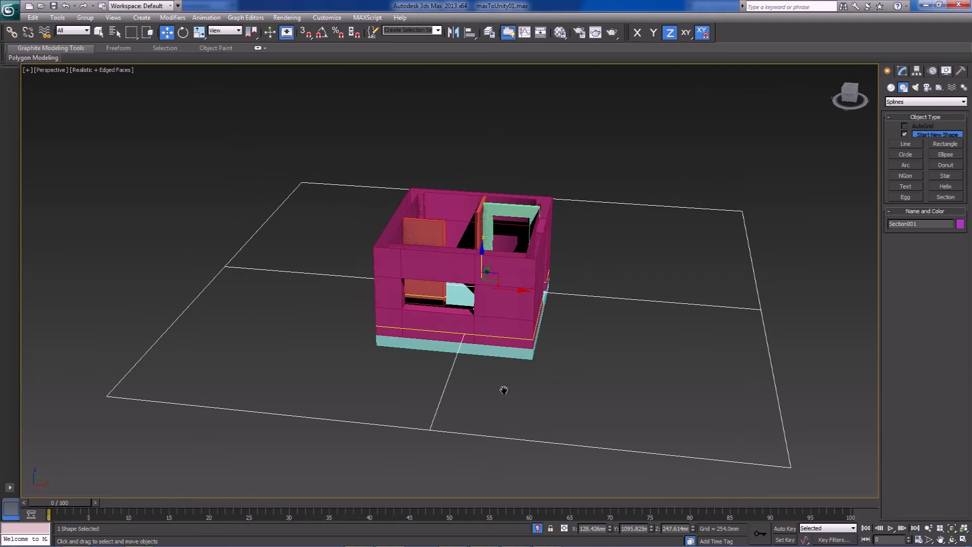
pyautogui.scroll(3, 503, 391)
pyautogui.keyDown('alt'); pyautogui.moveTo(571, 405); pyautogui.dragTo(503, 388, button='middle'); pyautogui.keyUp('alt')
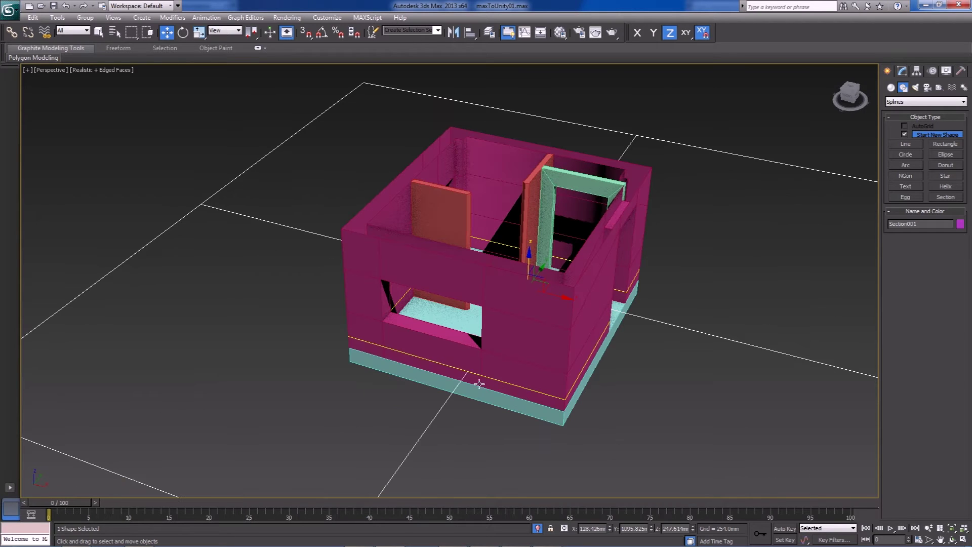
pyautogui.keyDown('alt'); pyautogui.moveTo(637, 227); pyautogui.dragTo(549, 259, button='middle'); pyautogui.keyUp('alt')
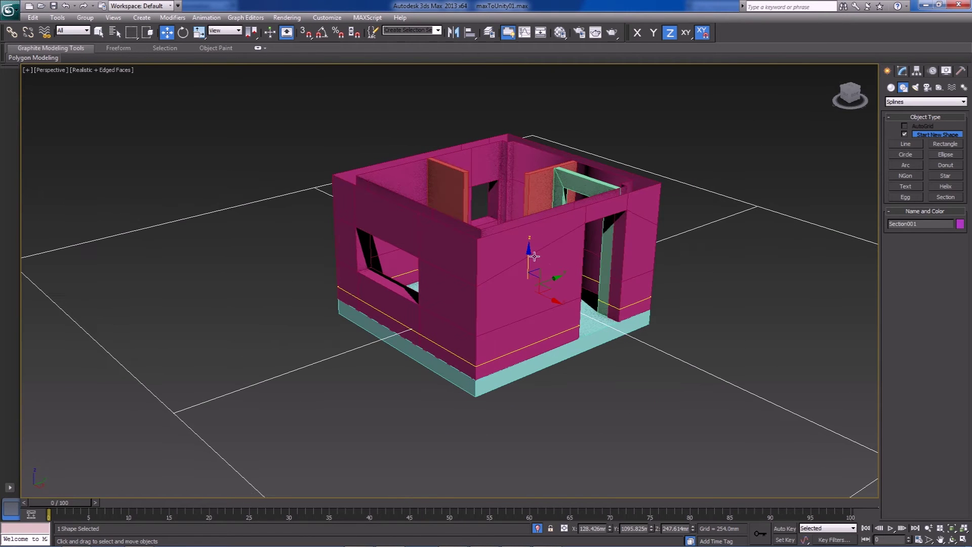
pyautogui.moveTo(529, 257); pyautogui.dragTo(529, 262)
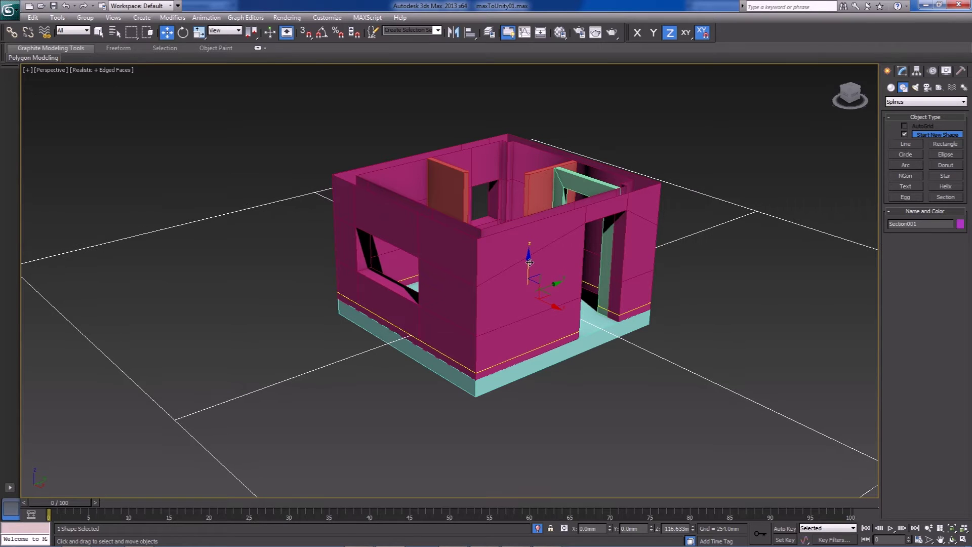
pyautogui.keyDown('alt'); pyautogui.moveTo(690, 319); pyautogui.dragTo(688, 380, button='middle'); pyautogui.keyUp('alt')
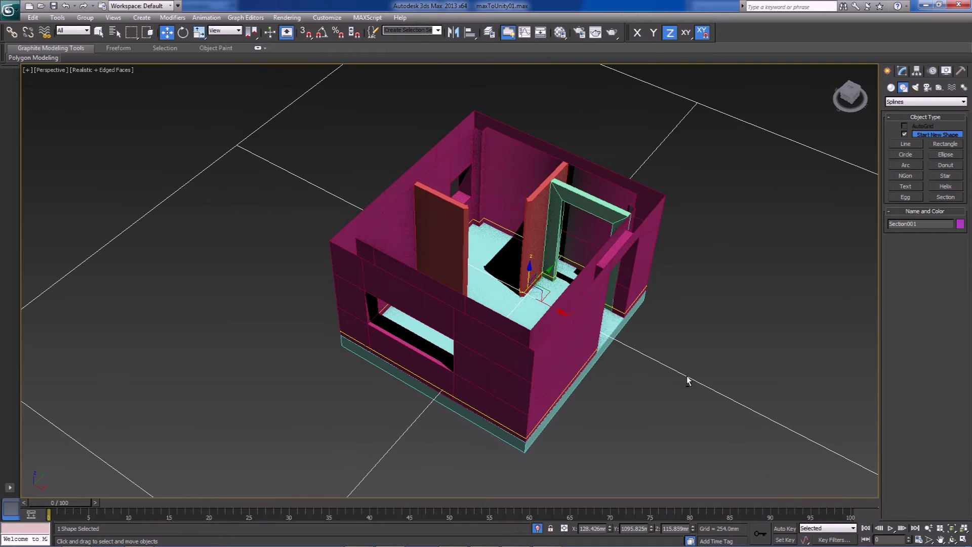
pyautogui.click(903, 72)
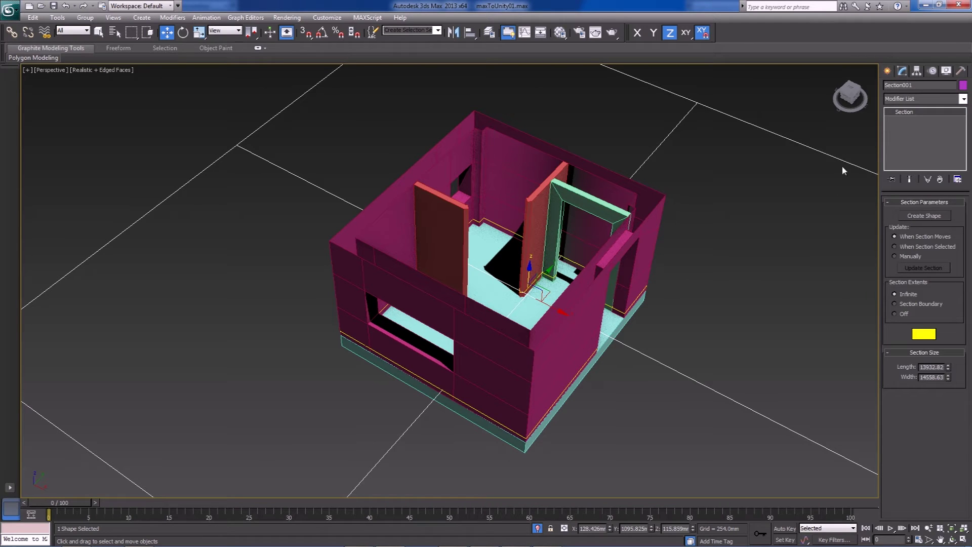
# - Create a shape from the section cut and name it Base board
pyautogui.click(926, 216)
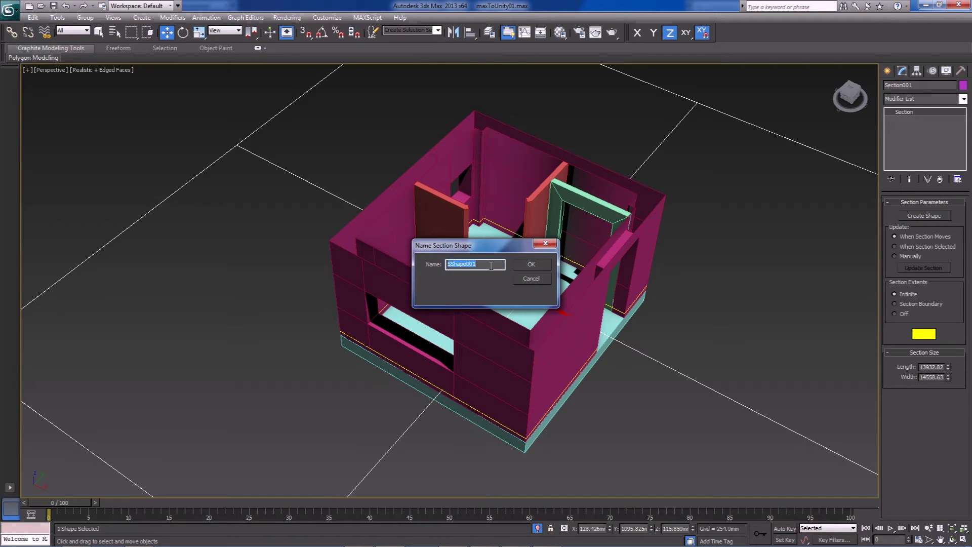
pyautogui.write('Base board')
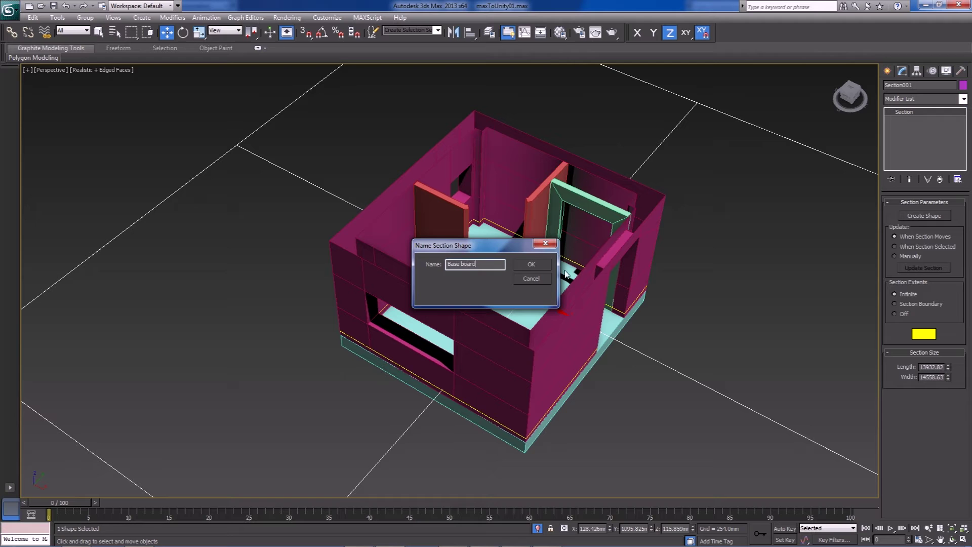
pyautogui.click(532, 263)
pyautogui.scroll(-5, 564, 373)
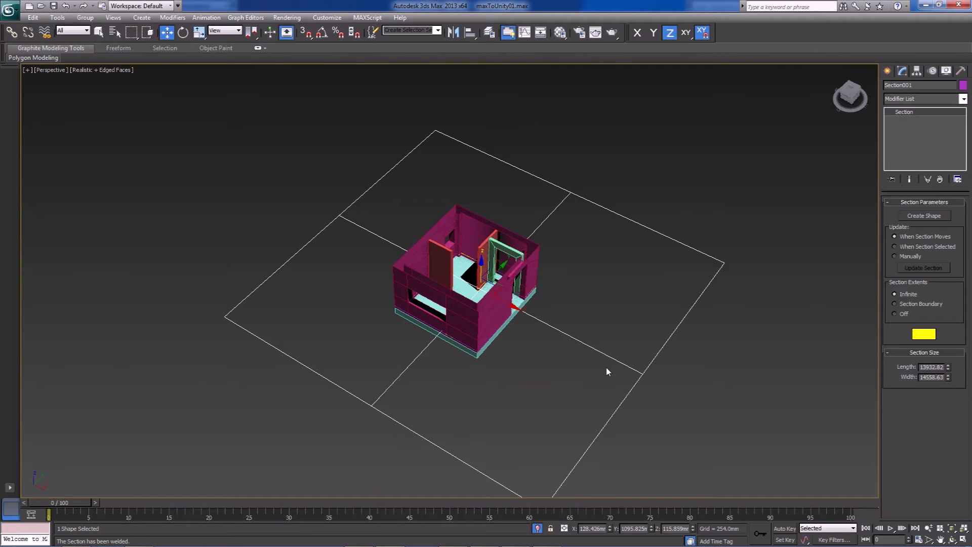
# - Delete the Section object now that its cut has been turned into a shape
pyautogui.moveTo(481, 265); pyautogui.dragTo(480, 244)
pyautogui.press('Delete')
pyautogui.scroll(5, 500, 373)
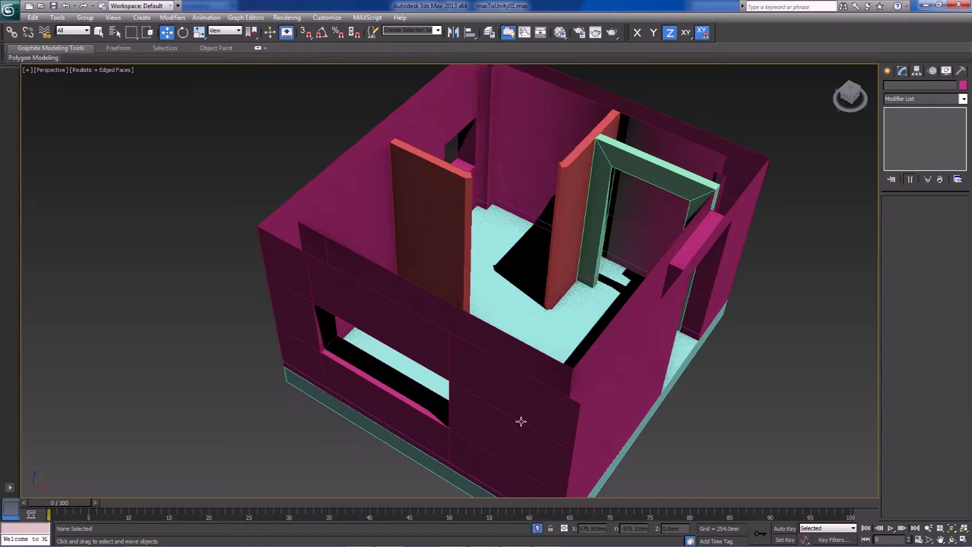
# - Select the Base board spline on the walls and isolate it from the rest of the house
pyautogui.keyDown('alt'); pyautogui.moveTo(521, 421); pyautogui.dragTo(488, 363, button='middle'); pyautogui.keyUp('alt')
pyautogui.moveTo(527, 455); pyautogui.dragTo(530, 386, button='middle')
pyautogui.click(520, 386)
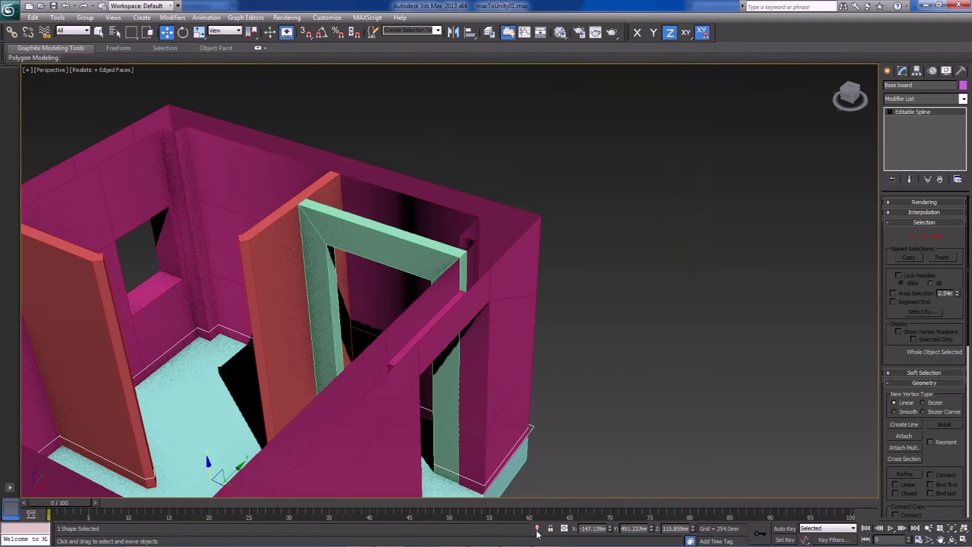
pyautogui.click(538, 529)
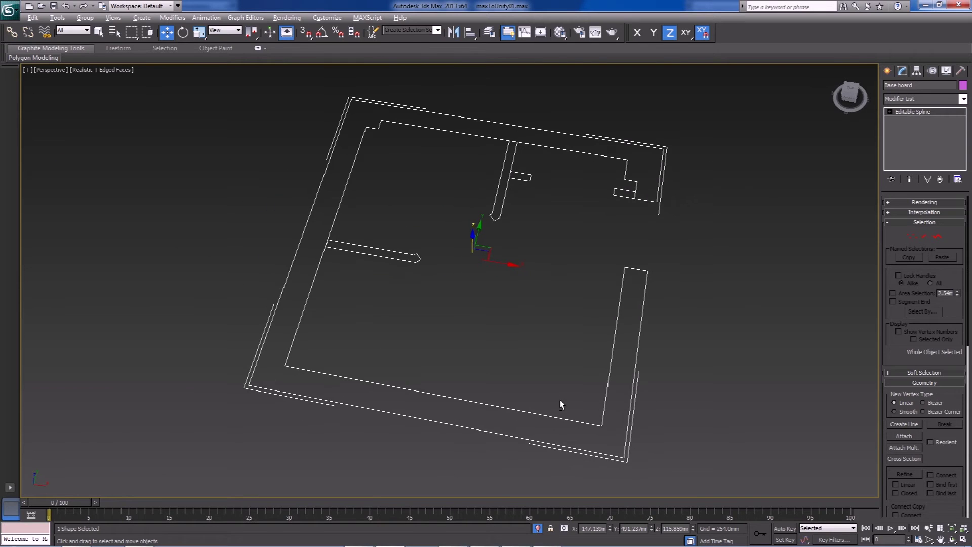
pyautogui.click(538, 529)
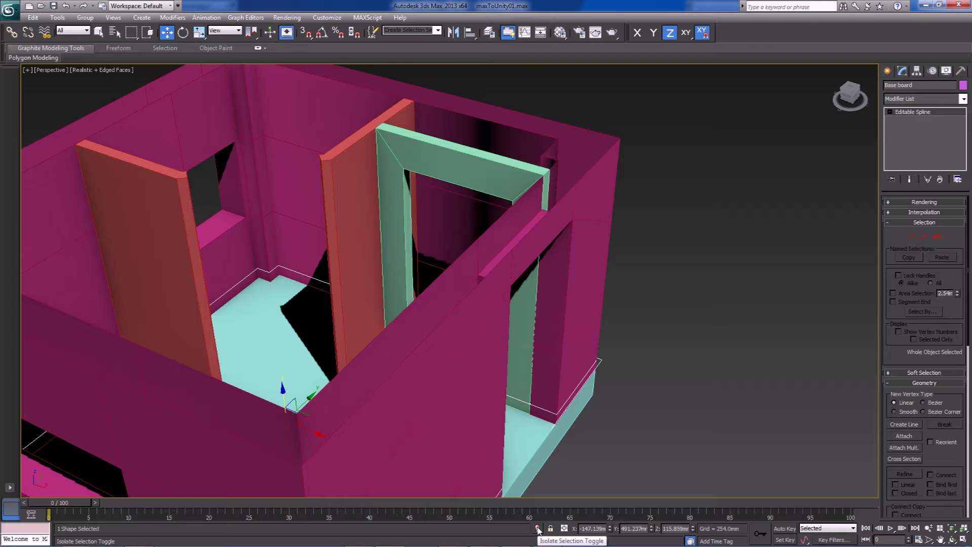
pyautogui.rightClick(669, 312)
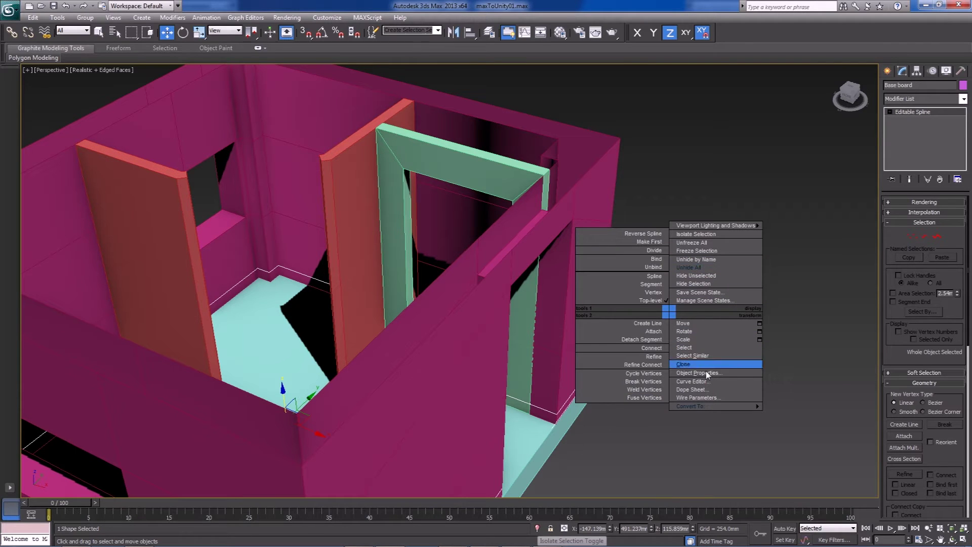
pyautogui.moveTo(691, 407)
pyautogui.click(603, 475)
pyautogui.moveTo(521, 479); pyautogui.dragTo(679, 381, button='middle')
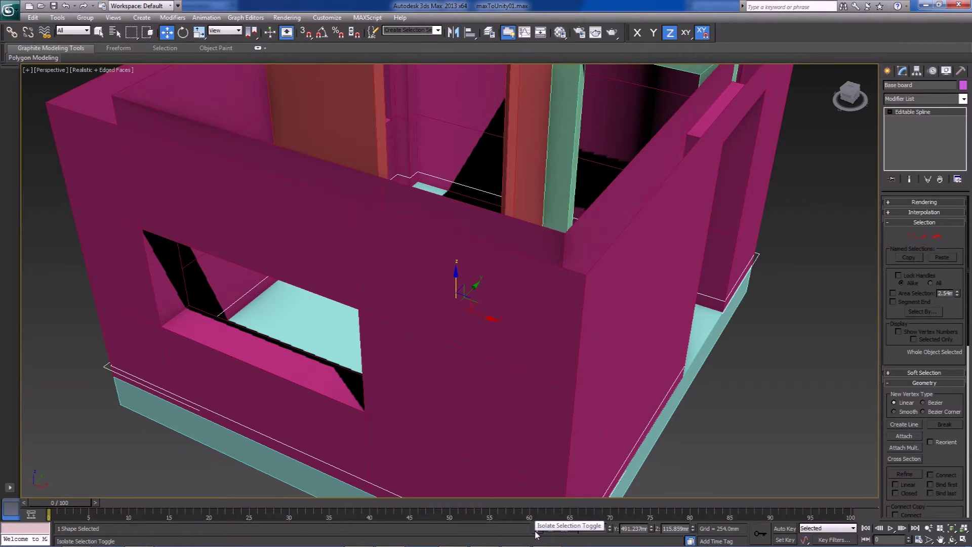
pyautogui.scroll(-5, 545, 469)
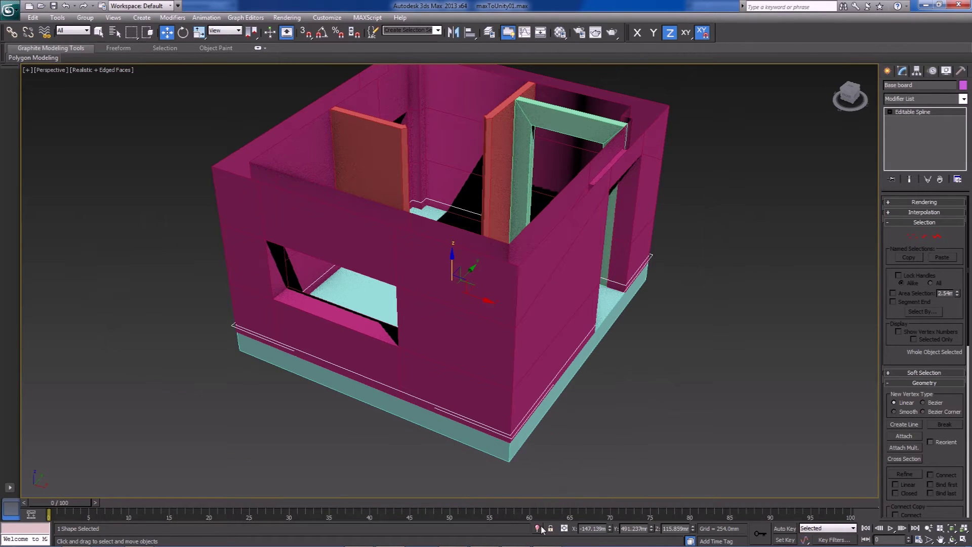
pyautogui.click(538, 529)
pyautogui.keyDown('alt'); pyautogui.moveTo(546, 308); pyautogui.dragTo(575, 350, button='middle'); pyautogui.keyUp('alt')
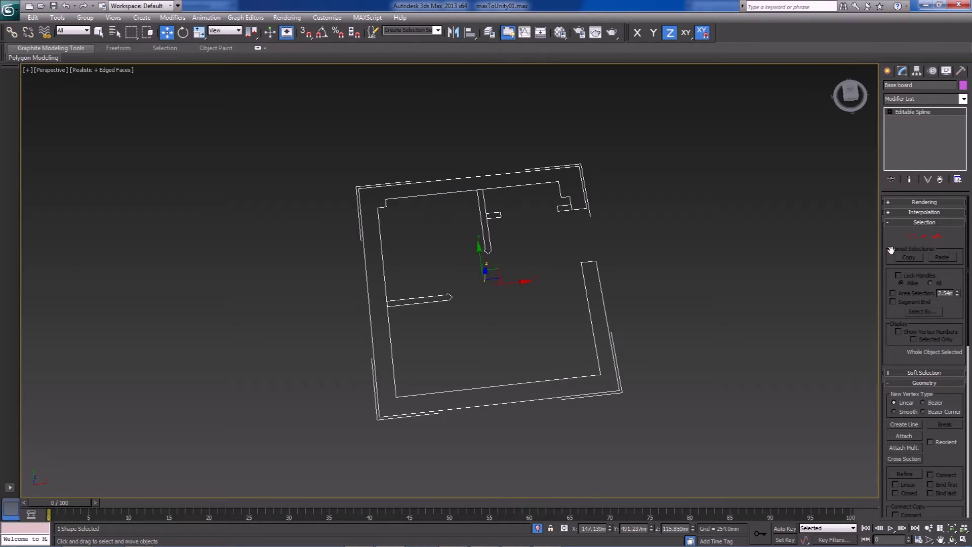
# - At Segment level, delete the upper side of the left interior partition and the small segments at its tip
pyautogui.click(925, 237)
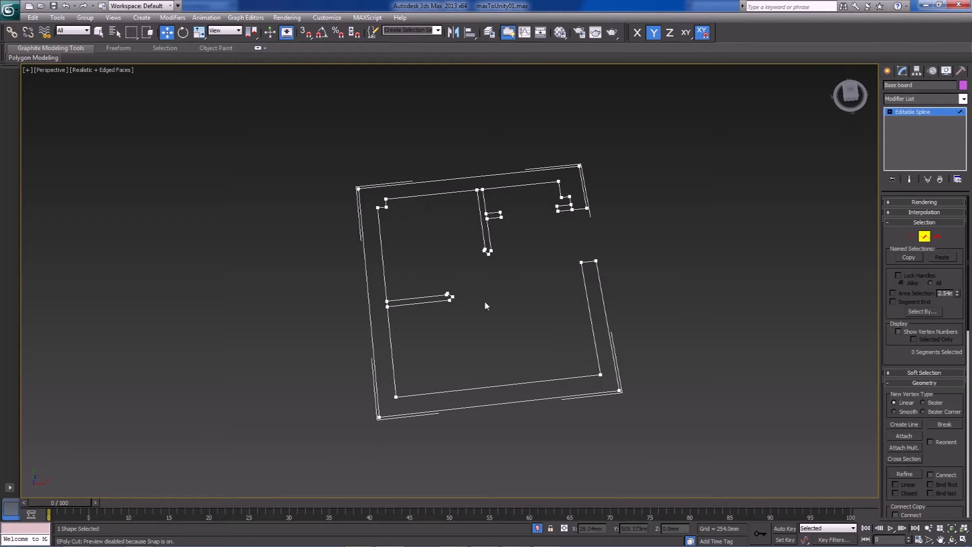
pyautogui.click(417, 300)
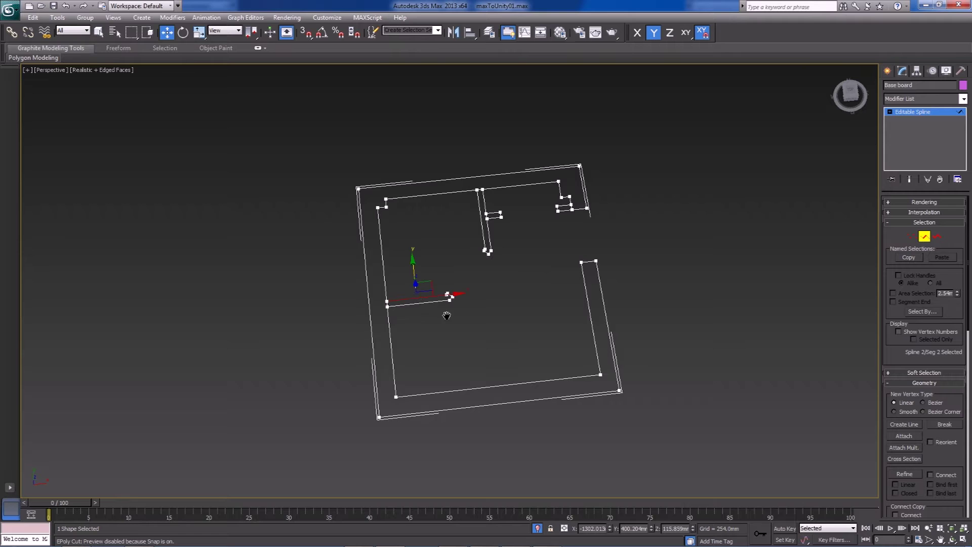
pyautogui.scroll(5, 441, 306)
pyautogui.click(549, 362)
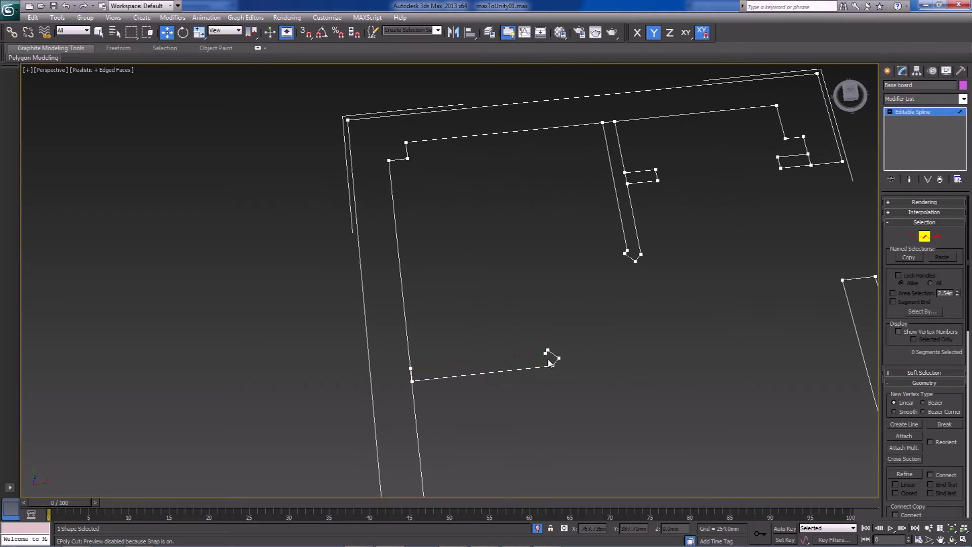
pyautogui.click(548, 353)
pyautogui.click(565, 373)
pyautogui.click(552, 354)
pyautogui.press('Delete')
# - Delete the left side and a tip segment of the middle partition, plus the upper edge of its short stub
pyautogui.click(631, 256)
pyautogui.press('Delete')
pyautogui.moveTo(497, 124); pyautogui.dragTo(445, 174, button='middle')
pyautogui.scroll(-3, 579, 302)
pyautogui.moveTo(579, 302); pyautogui.dragTo(501, 291, button='middle')
pyautogui.scroll(2, 501, 292)
pyautogui.click(505, 288)
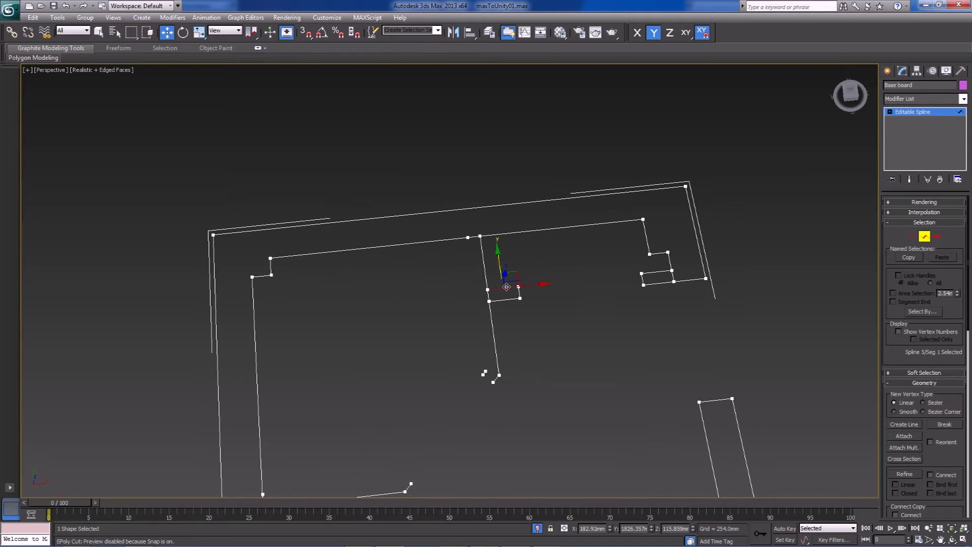
pyautogui.press('Delete')
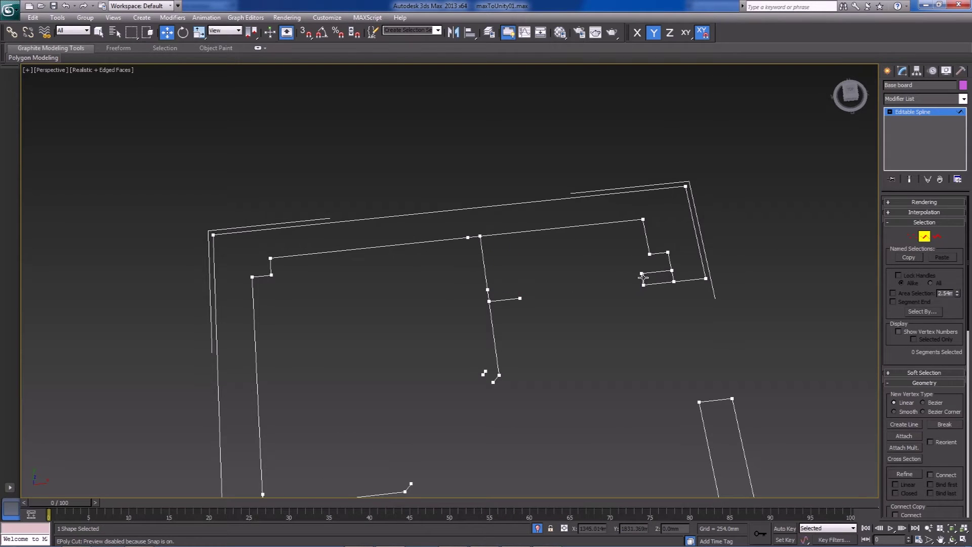
# - Delete the surplus segments of the short door-wall stub in the upper-right corner of the plan
pyautogui.moveTo(675, 328); pyautogui.dragTo(533, 331, button='middle')
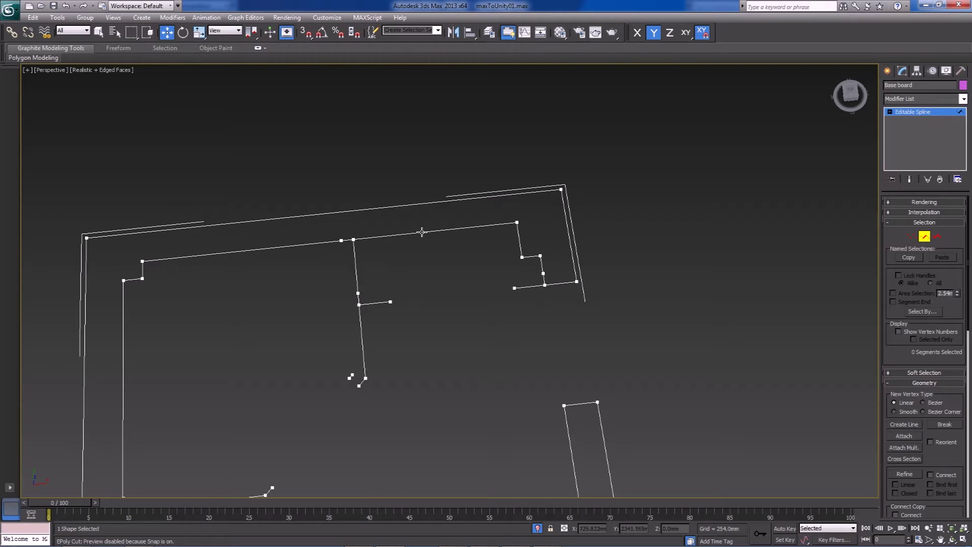
pyautogui.click(544, 275)
pyautogui.press('Delete')
pyautogui.click(542, 264)
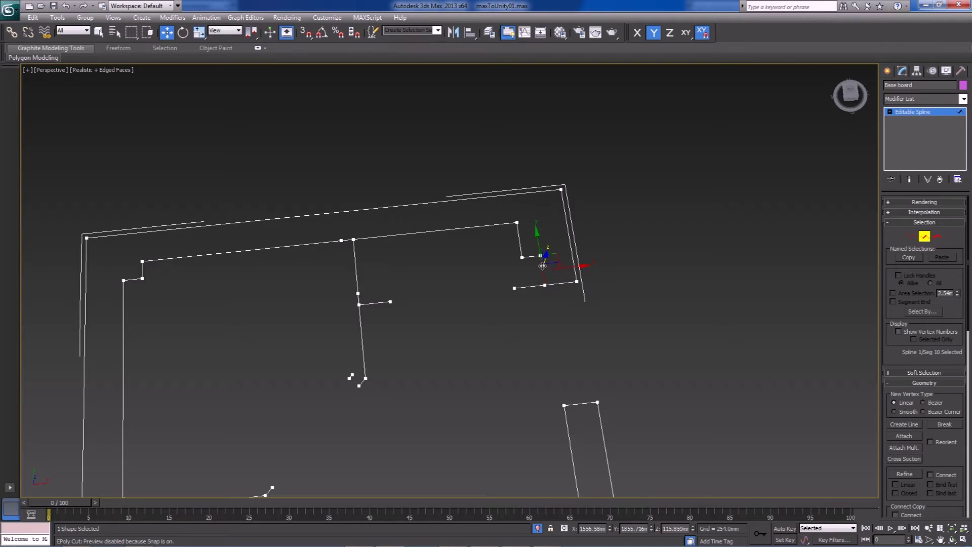
pyautogui.click(619, 259)
# - Delete the outer side and end cap of the right wall below the doorway, keeping its inner line
pyautogui.moveTo(560, 401); pyautogui.dragTo(570, 373, button='middle')
pyautogui.scroll(-2, 562, 356)
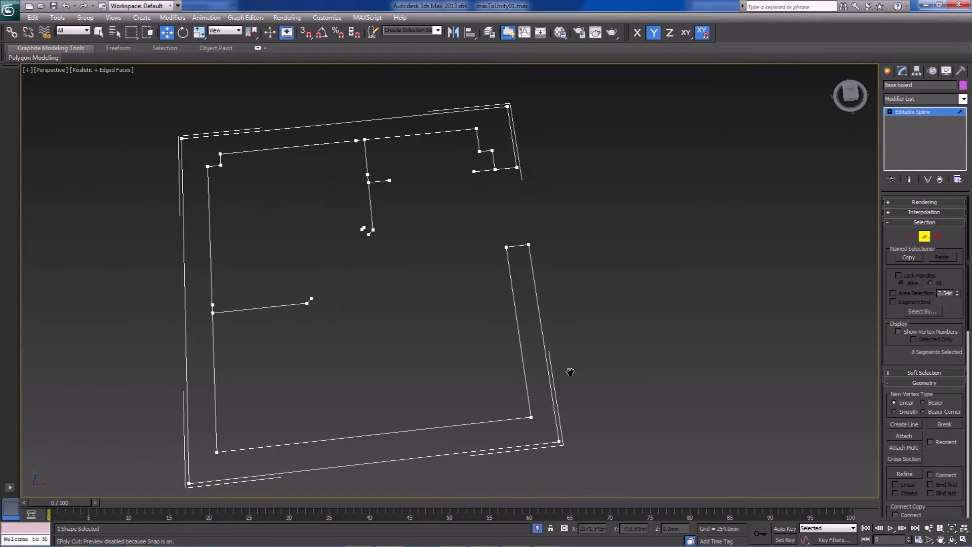
pyautogui.click(938, 239)
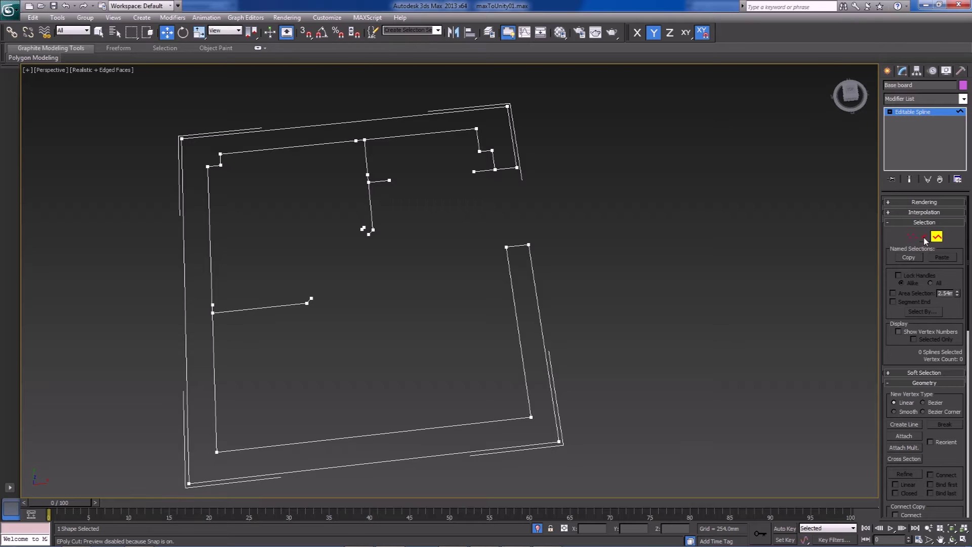
pyautogui.press('2')
pyautogui.moveTo(516, 269); pyautogui.dragTo(525, 258)
pyautogui.press('Delete')
# - Delete the remaining outer perimeter segments of the house and the wall-end segment above the doorway
pyautogui.moveTo(575, 452); pyautogui.dragTo(596, 418, button='middle')
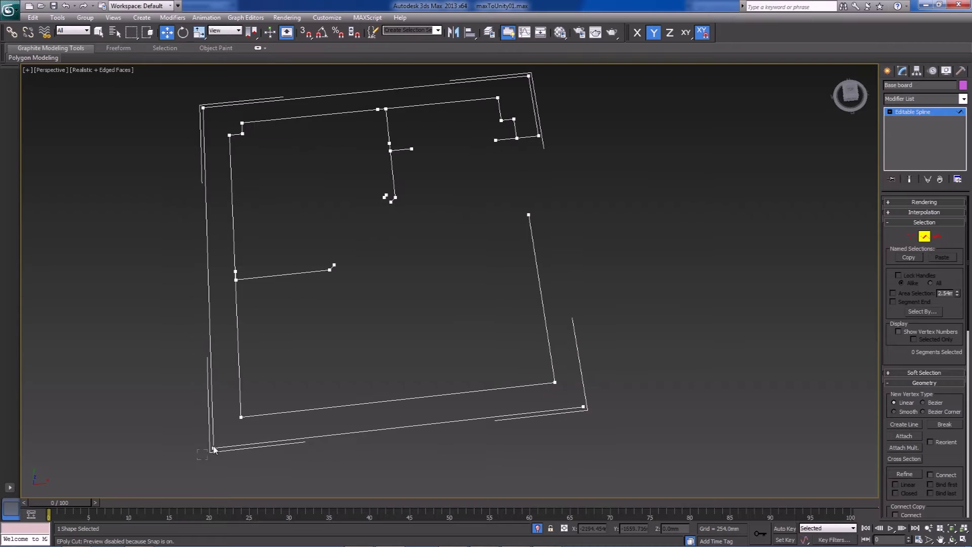
pyautogui.moveTo(213, 321); pyautogui.dragTo(267, 385, button='middle')
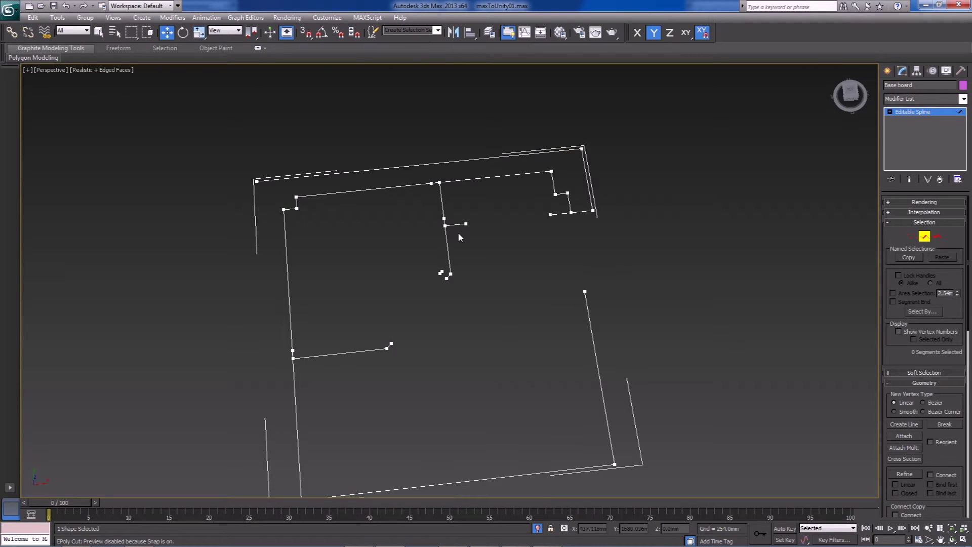
pyautogui.moveTo(272, 186); pyautogui.dragTo(271, 187)
pyautogui.press('Delete')
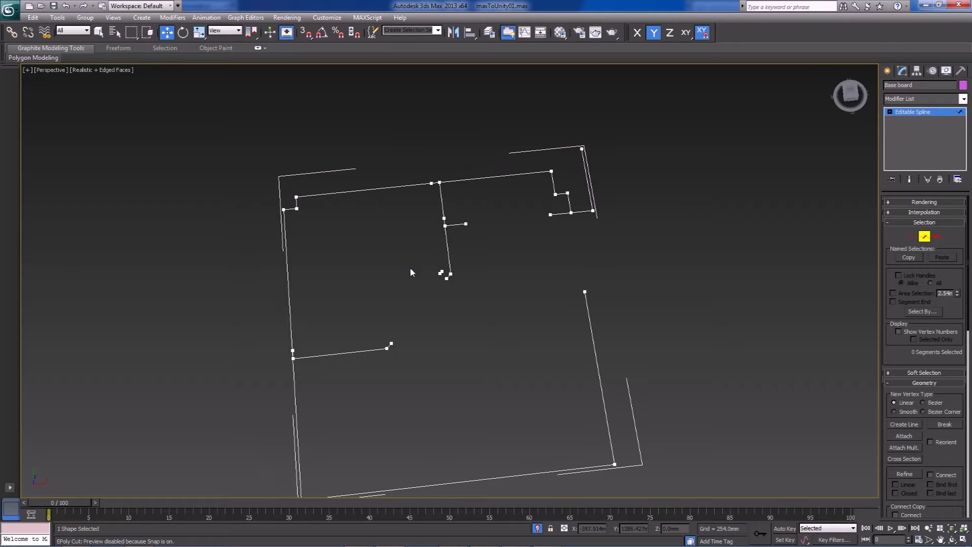
pyautogui.moveTo(508, 162); pyautogui.dragTo(501, 179, button='middle')
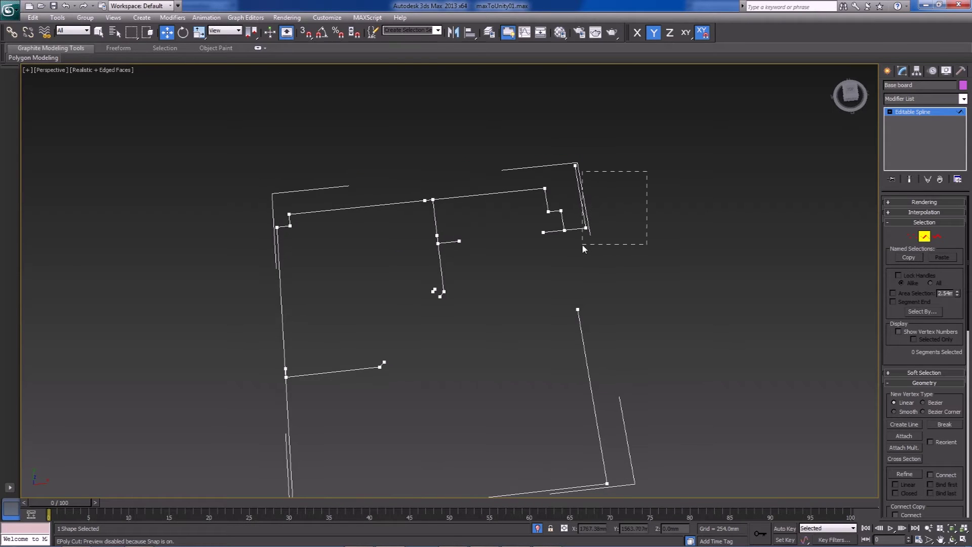
pyautogui.moveTo(580, 249); pyautogui.dragTo(580, 232)
pyautogui.press('Delete')
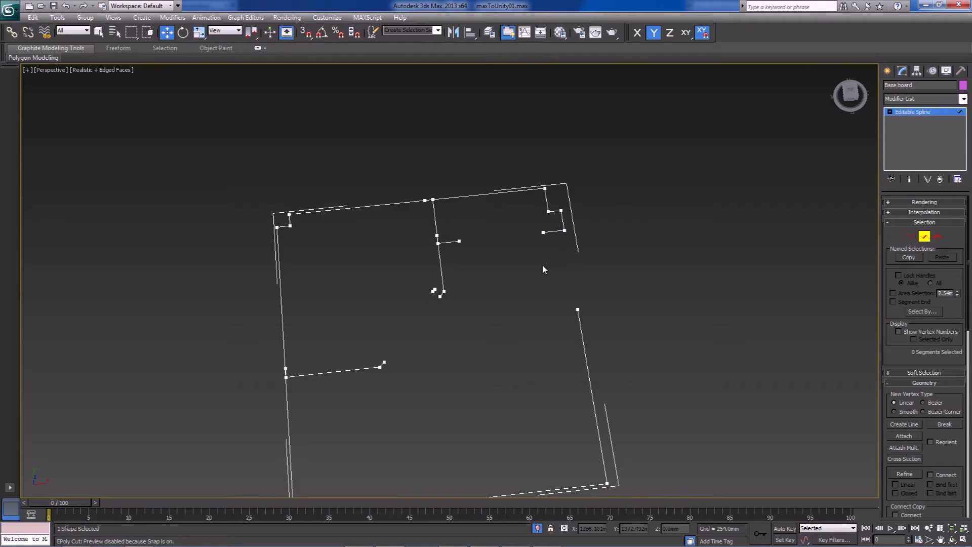
# - Delete the tiny leftover segment beside the free end of the middle partition
pyautogui.moveTo(542, 266); pyautogui.dragTo(566, 273, button='middle')
pyautogui.scroll(2, 507, 285)
pyautogui.moveTo(500, 281); pyautogui.dragTo(527, 300)
pyautogui.press('Delete')
pyautogui.moveTo(534, 320); pyautogui.dragTo(504, 285, button='middle')
pyautogui.scroll(-2, 507, 258)
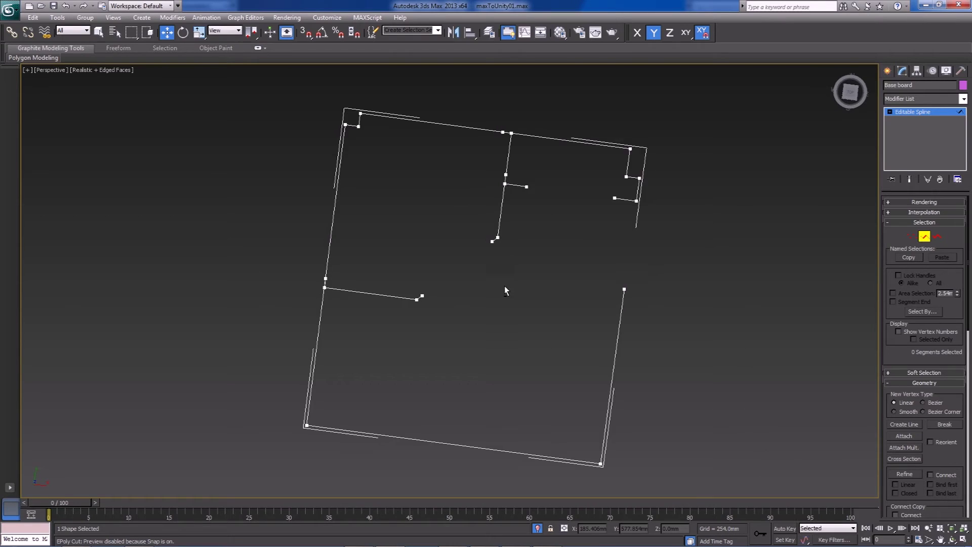
# - At Vertex level, delete the stray vertices left around the middle partition and at the left partition's wall junction
pyautogui.click(913, 237)
pyautogui.moveTo(542, 155); pyautogui.dragTo(535, 231, button='middle')
pyautogui.moveTo(479, 229); pyautogui.dragTo(493, 267)
pyautogui.press('Delete')
pyautogui.moveTo(548, 351); pyautogui.dragTo(528, 274, button='middle')
pyautogui.moveTo(459, 379); pyautogui.dragTo(477, 347, button='middle')
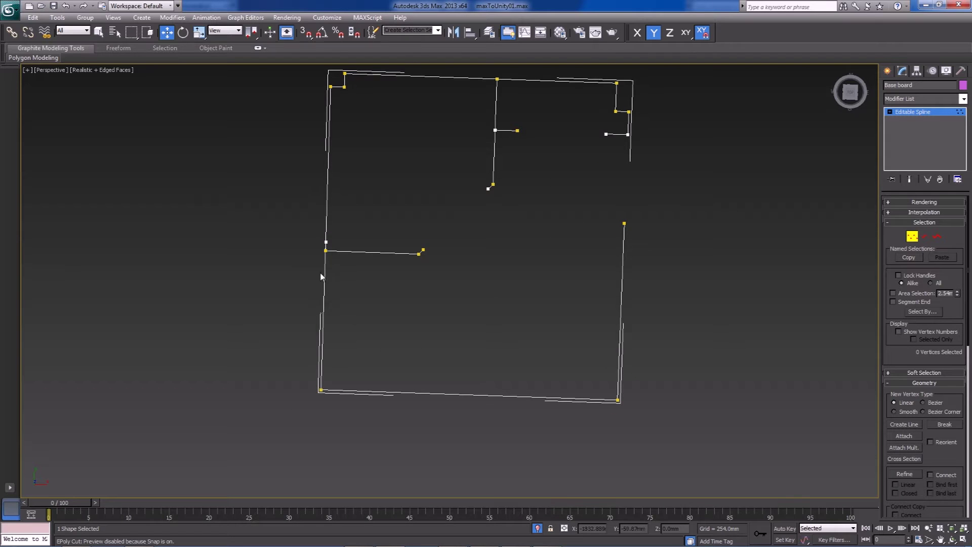
pyautogui.moveTo(338, 247); pyautogui.dragTo(338, 246)
pyautogui.press('Delete')
# - Select the long inner wall spline at Spline level and inspect which lines are connected to it
pyautogui.moveTo(387, 215); pyautogui.dragTo(508, 329, button='middle')
pyautogui.press('2')
pyautogui.press('3')
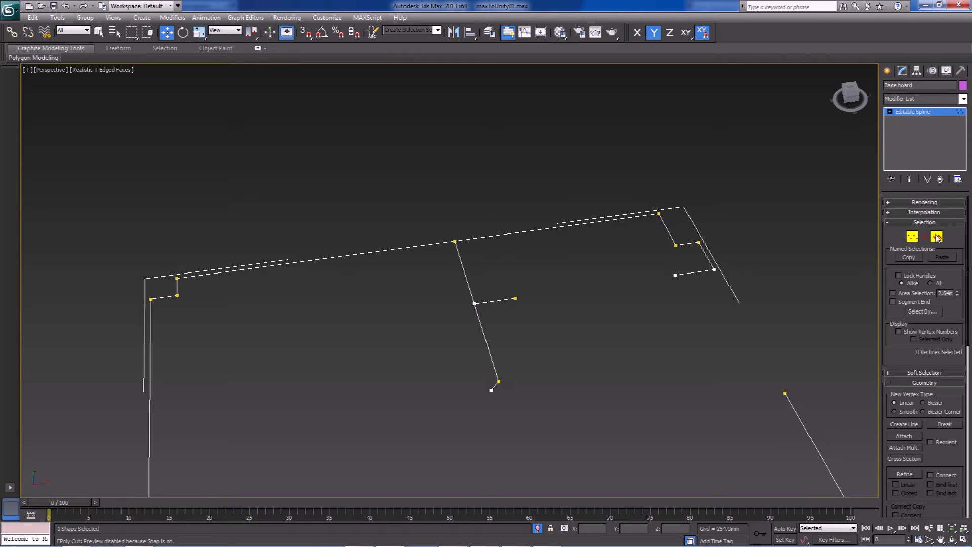
pyautogui.click(420, 248)
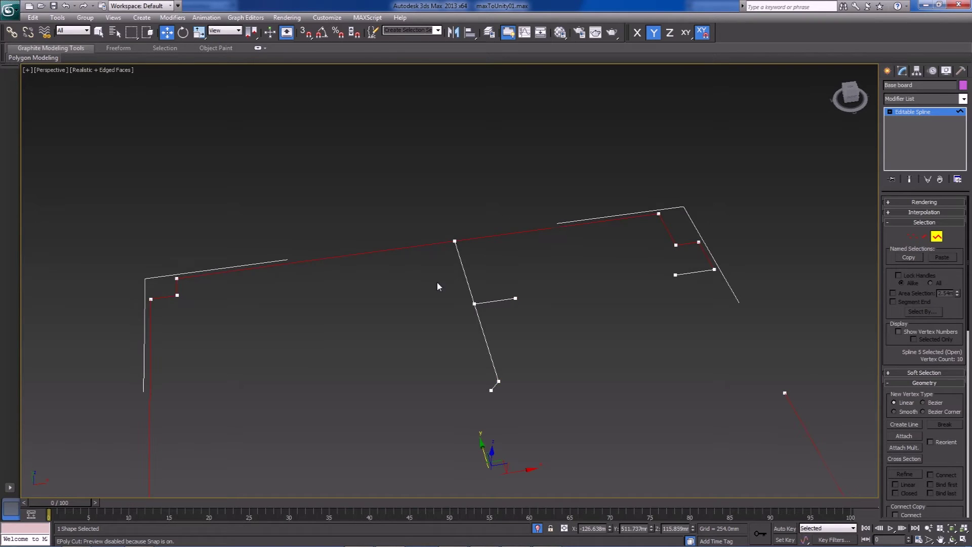
pyautogui.scroll(-4, 456, 251)
pyautogui.scroll(4, 367, 370)
pyautogui.scroll(-2, 345, 400)
pyautogui.moveTo(484, 190); pyautogui.dragTo(499, 229, button='middle')
pyautogui.click(600, 315)
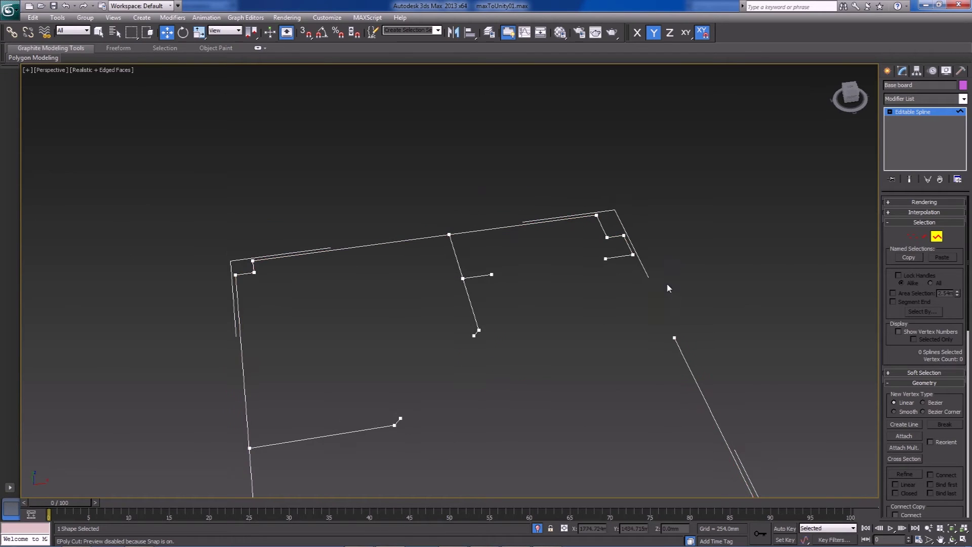
# - Fuse and weld the two overlapping vertices where the door-wall stub meets the upper-right corner
pyautogui.moveTo(667, 288); pyautogui.dragTo(523, 329, button='middle')
pyautogui.scroll(3, 572, 284)
pyautogui.click(583, 285)
pyautogui.click(912, 236)
pyautogui.moveTo(595, 274); pyautogui.dragTo(630, 330)
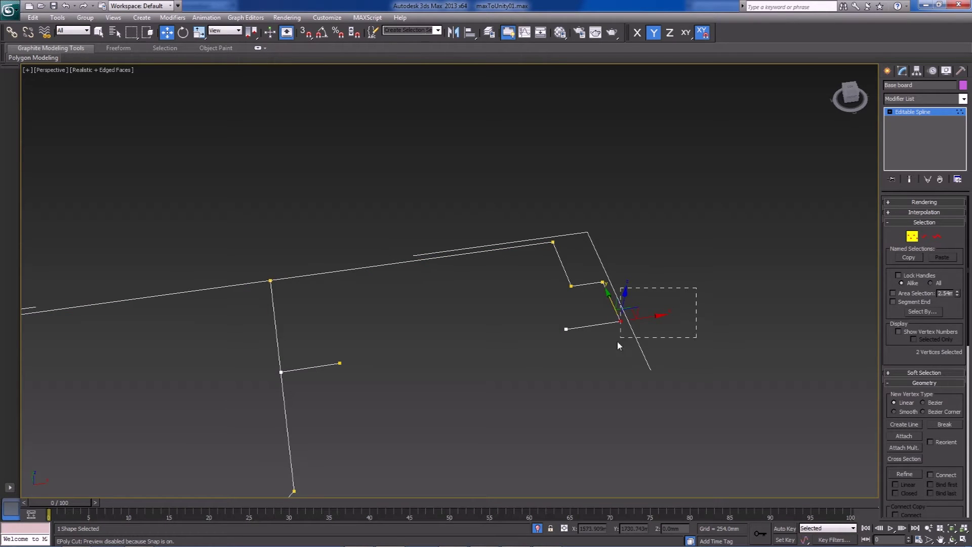
pyautogui.moveTo(957, 462); pyautogui.dragTo(963, 295)
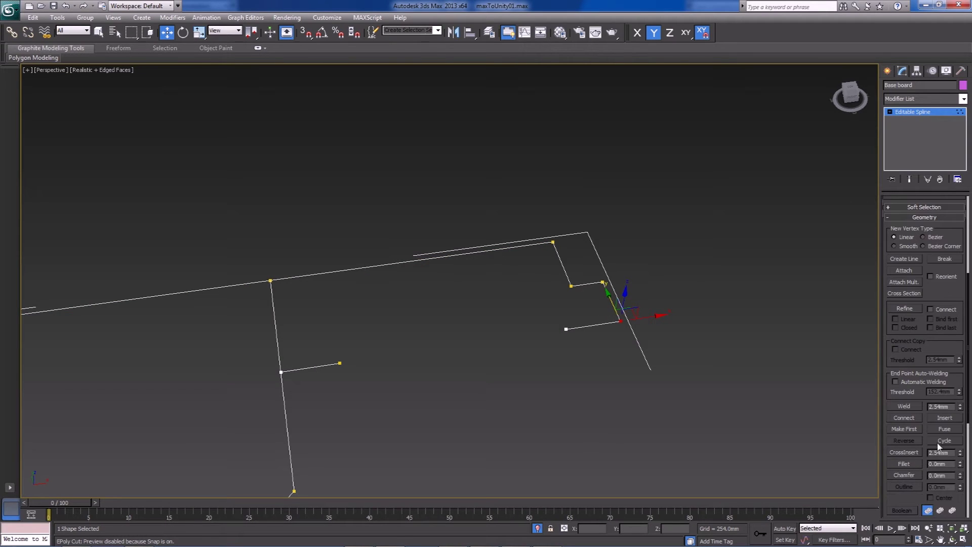
pyautogui.click(943, 429)
pyautogui.click(906, 407)
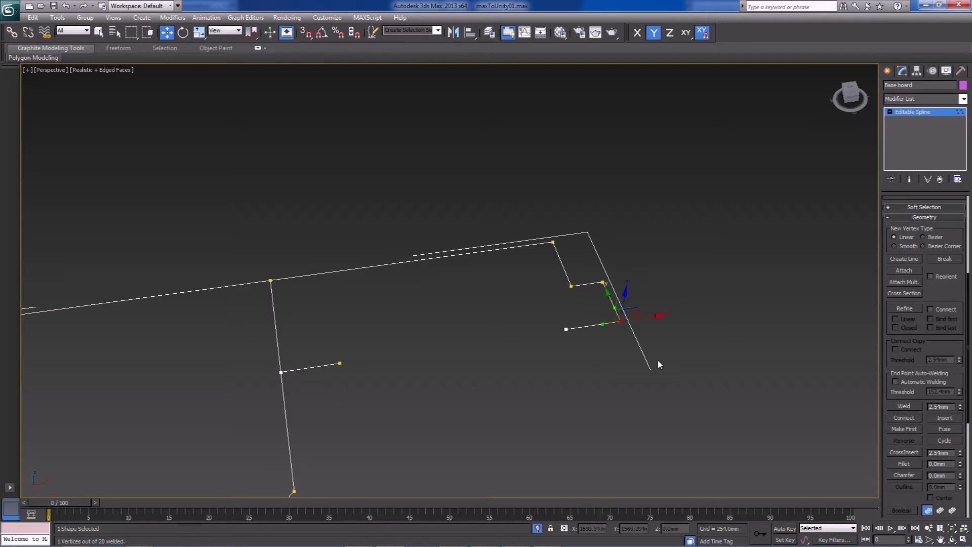
# - Select the welded inner wall spline at Spline level and check its continuity around the room and door-wall stub
pyautogui.click(889, 113)
pyautogui.click(911, 137)
pyautogui.click(575, 283)
pyautogui.scroll(-5, 652, 332)
pyautogui.moveTo(649, 332); pyautogui.dragTo(619, 322, button='middle')
pyautogui.scroll(-3, 669, 239)
pyautogui.moveTo(541, 293); pyautogui.dragTo(570, 331, button='middle')
pyautogui.keyDown('alt'); pyautogui.moveTo(241, 208); pyautogui.dragTo(376, 277, button='middle'); pyautogui.keyUp('alt')
pyautogui.scroll(-2, 376, 277)
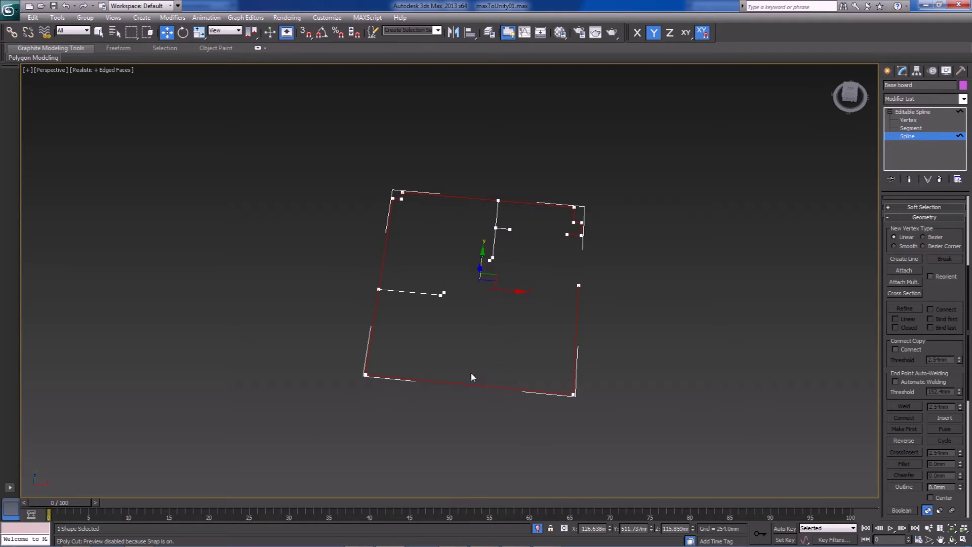
pyautogui.keyDown('alt'); pyautogui.moveTo(501, 312); pyautogui.dragTo(364, 393, button='middle'); pyautogui.keyUp('alt')
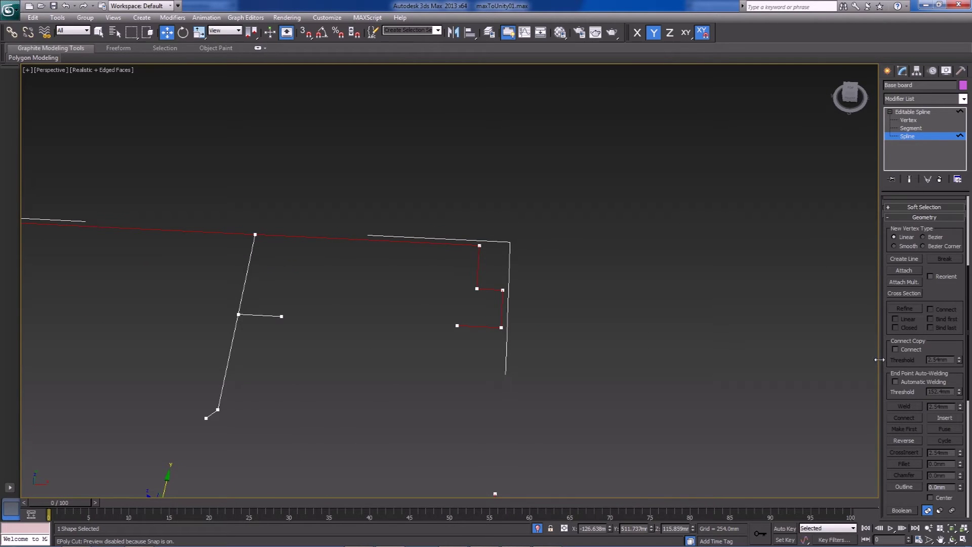
# - Switch to the four-viewport layout and end isolation so the whole house shows around the Base board shape
pyautogui.click(964, 540)
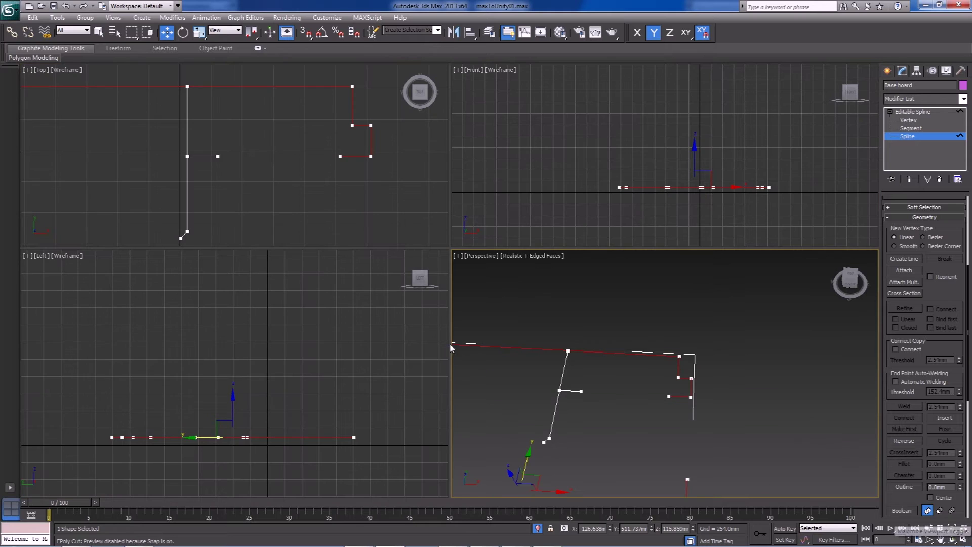
pyautogui.click(537, 528)
pyautogui.scroll(-2, 228, 181)
pyautogui.moveTo(213, 243); pyautogui.dragTo(196, 210, button='middle')
pyautogui.scroll(-5, 940, 356)
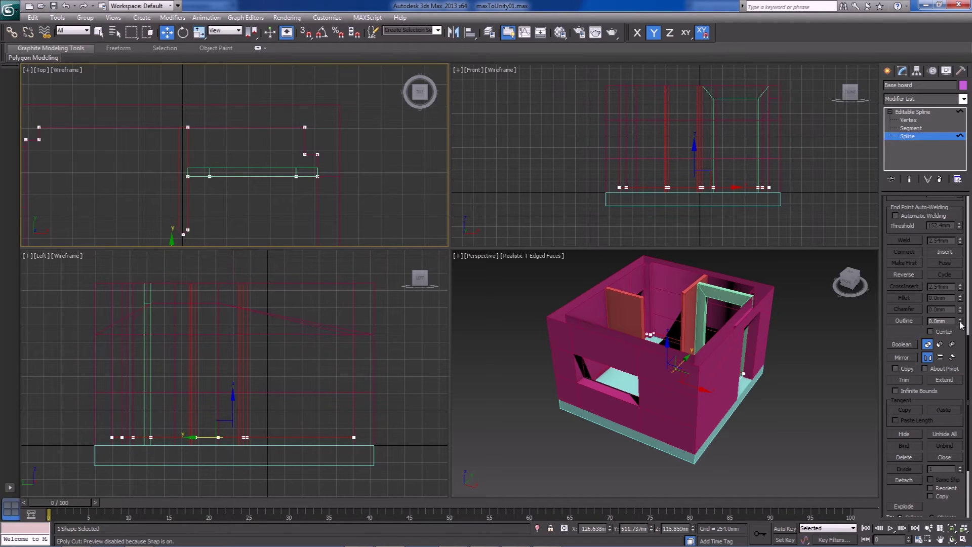
# - Try outlining the long inner wall spline by 25.4 mm and check the offset beside the door frame
pyautogui.moveTo(961, 322); pyautogui.dragTo(956, 321)
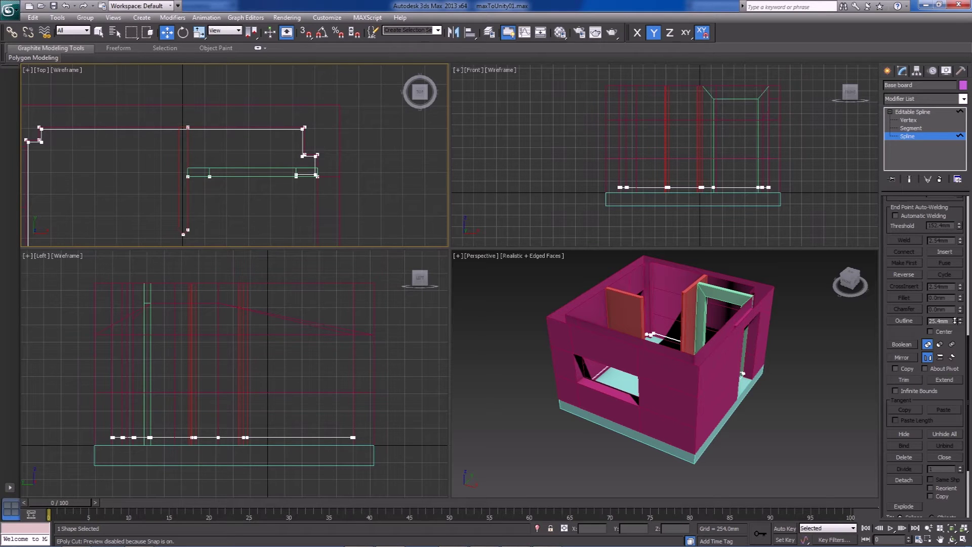
pyautogui.moveTo(955, 321); pyautogui.dragTo(956, 321)
pyautogui.scroll(2, 304, 213)
pyautogui.moveTo(304, 213); pyautogui.dragTo(232, 134, button='middle')
pyautogui.scroll(1, 232, 134)
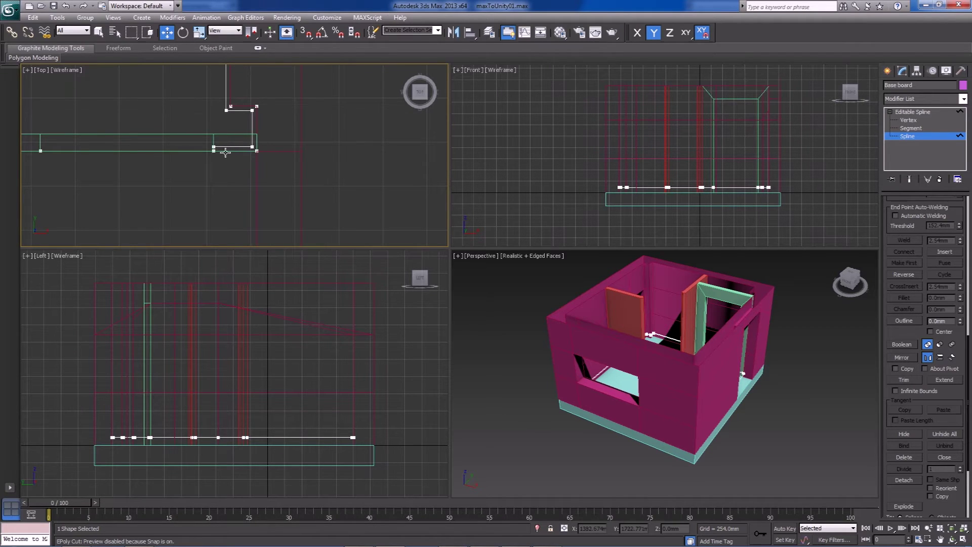
pyautogui.scroll(1, 269, 191)
pyautogui.moveTo(269, 191); pyautogui.dragTo(286, 190, button='middle')
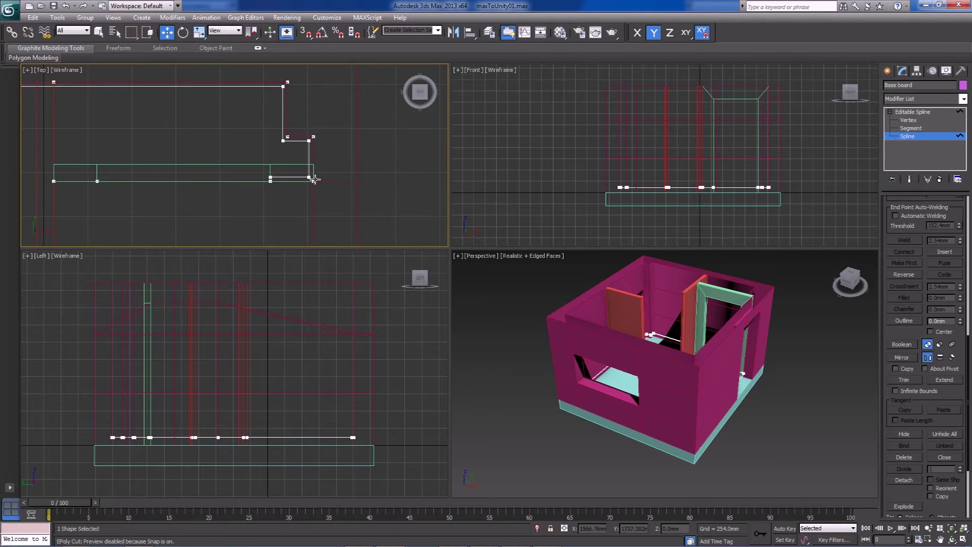
# - Inspect the trial outline along the walls and partition, then undo it
pyautogui.scroll(-2, 314, 179)
pyautogui.moveTo(275, 159); pyautogui.dragTo(280, 199, button='middle')
pyautogui.scroll(2, 280, 200)
pyautogui.moveTo(256, 109); pyautogui.dragTo(148, 142, button='middle')
pyautogui.moveTo(116, 270); pyautogui.dragTo(40, 398, button='middle')
pyautogui.scroll(2, 185, 209)
pyautogui.moveTo(186, 208); pyautogui.dragTo(213, 196, button='middle')
pyautogui.scroll(1, 181, 165)
pyautogui.moveTo(180, 165); pyautogui.dragTo(251, 220, button='middle')
pyautogui.scroll(1, 185, 182)
pyautogui.click(270, 232)
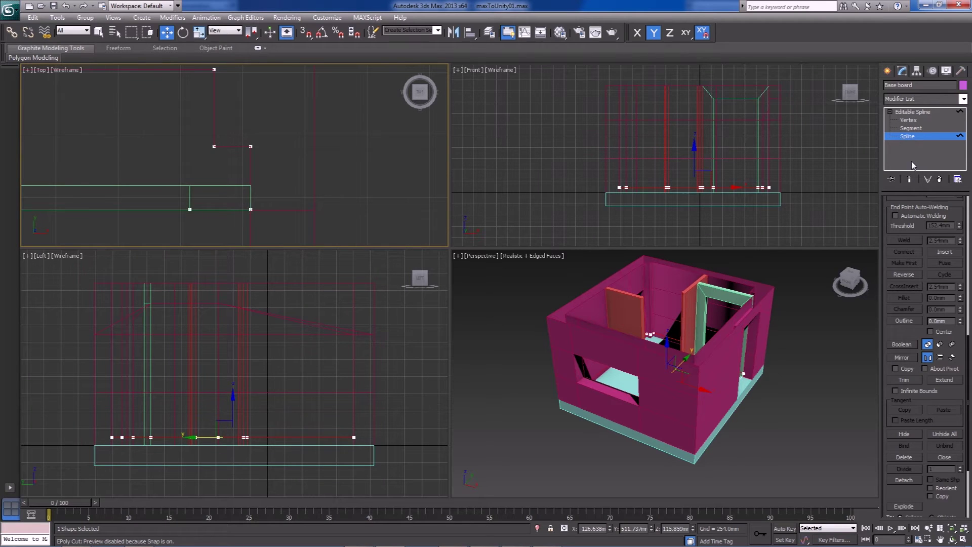
# - Detach the short door-wall segment under the door frame as Shape001 and leave Segment level
pyautogui.click(911, 129)
pyautogui.click(225, 209)
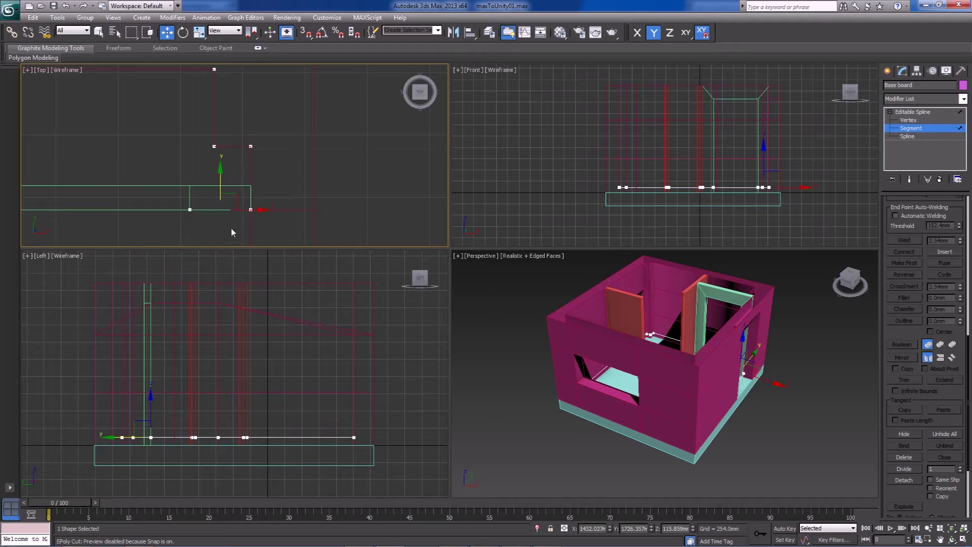
pyautogui.rightClick(231, 209)
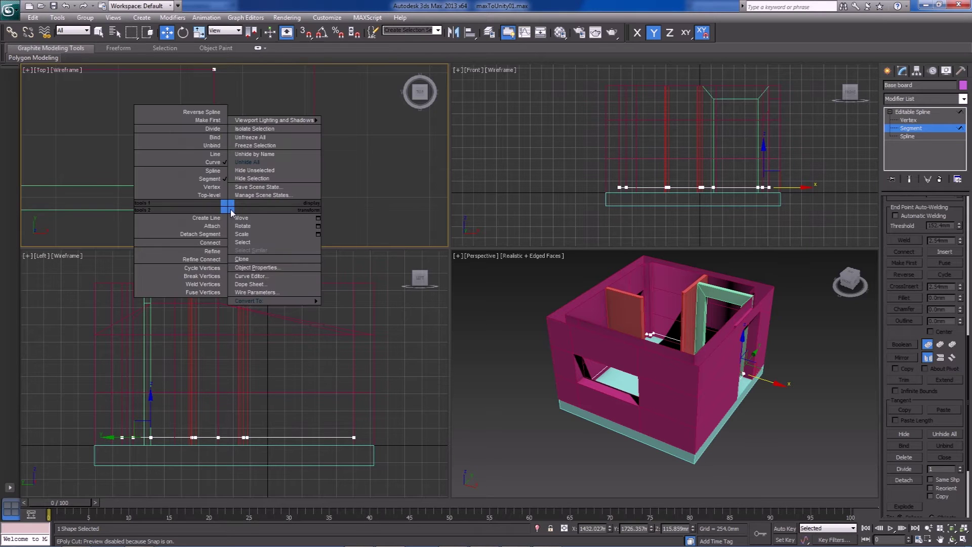
pyautogui.click(212, 236)
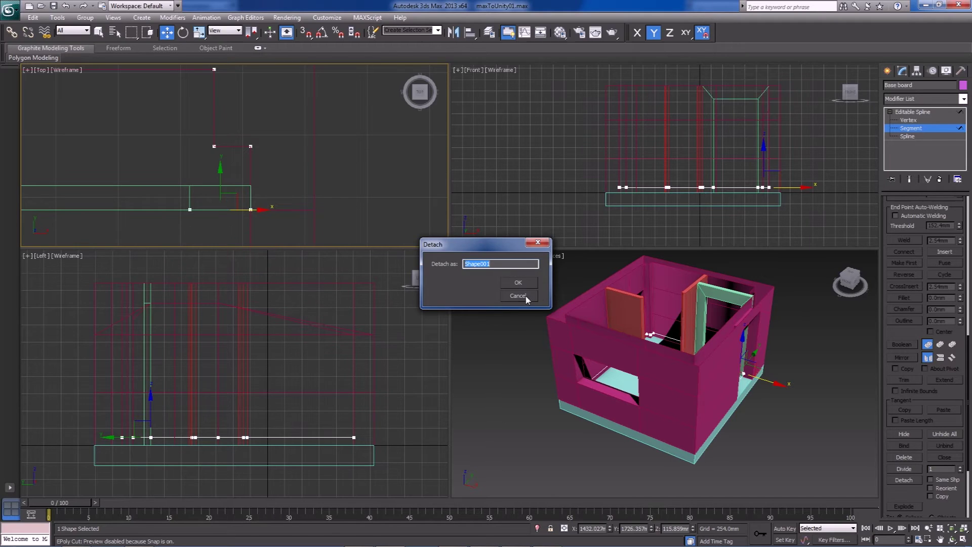
pyautogui.click(518, 284)
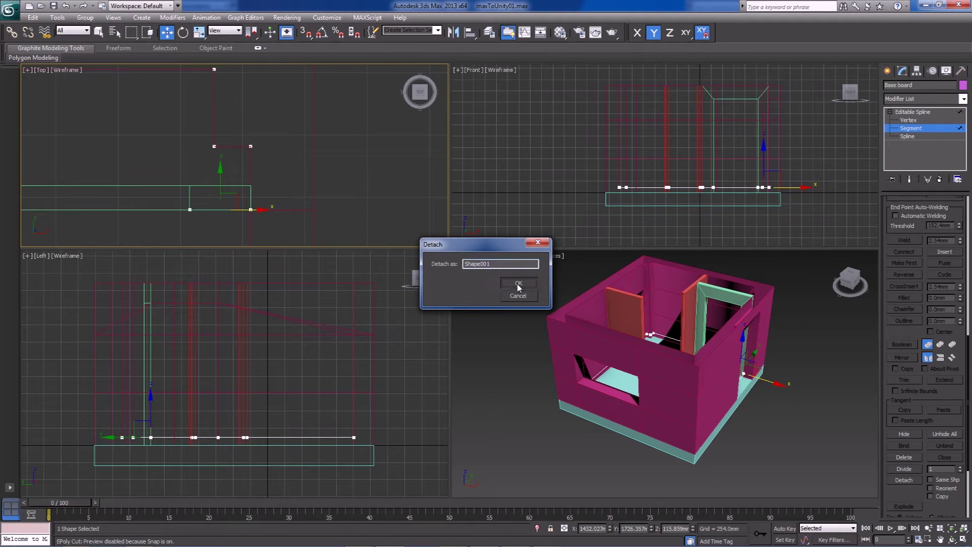
pyautogui.click(911, 129)
pyautogui.keyDown('alt'); pyautogui.moveTo(646, 333); pyautogui.dragTo(663, 356, button='middle'); pyautogui.keyUp('alt')
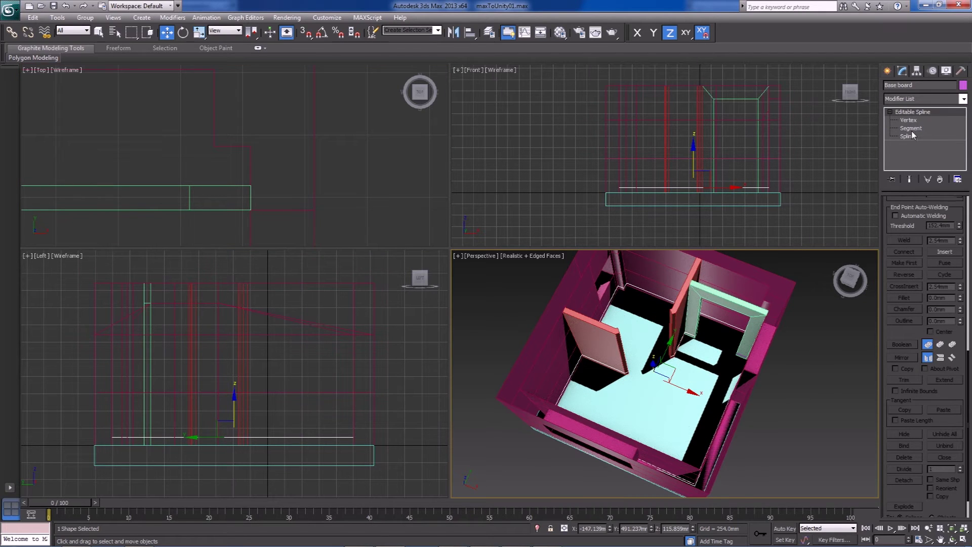
# - Attach the detached Shape001 segment back to the Base board shape
pyautogui.scroll(5, 907, 254)
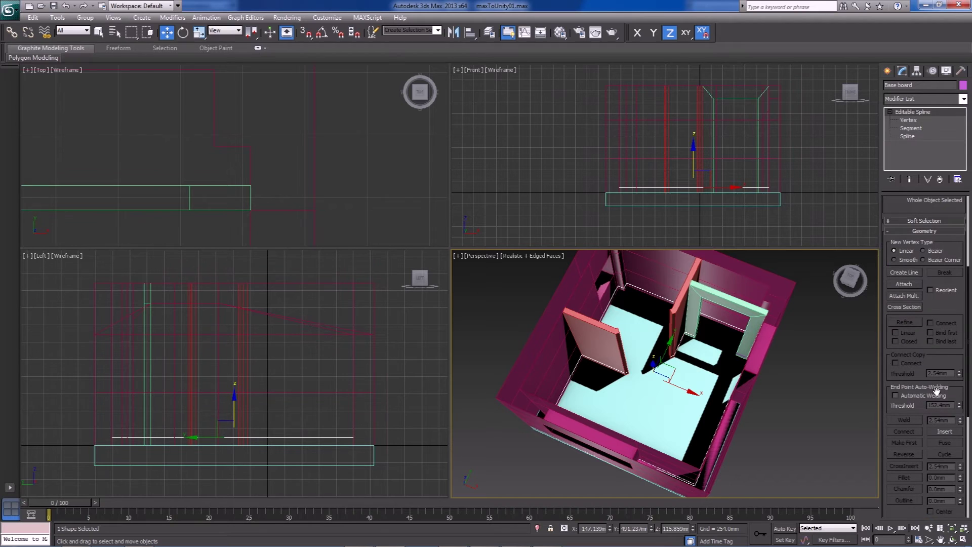
pyautogui.click(905, 289)
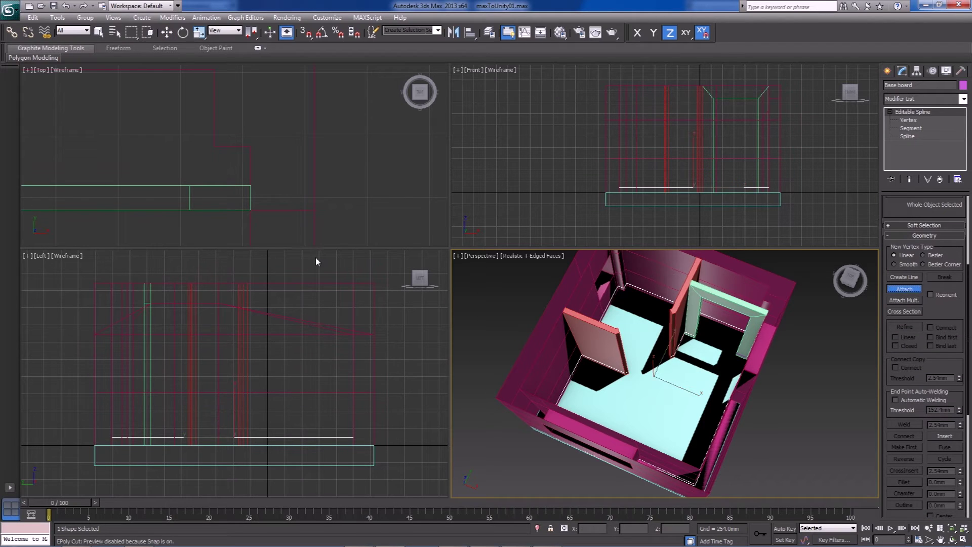
pyautogui.click(245, 208)
pyautogui.keyDown('alt'); pyautogui.moveTo(694, 373); pyautogui.dragTo(734, 377, button='middle'); pyautogui.keyUp('alt')
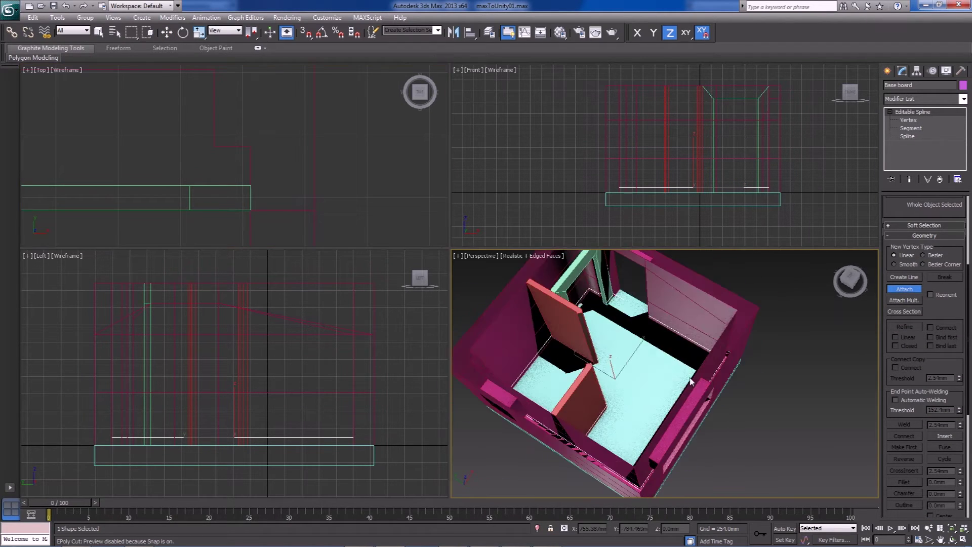
# - Examine the reattached door-wall segment at Segment level and its corner vertices at Vertex level
pyautogui.click(912, 128)
pyautogui.click(210, 213)
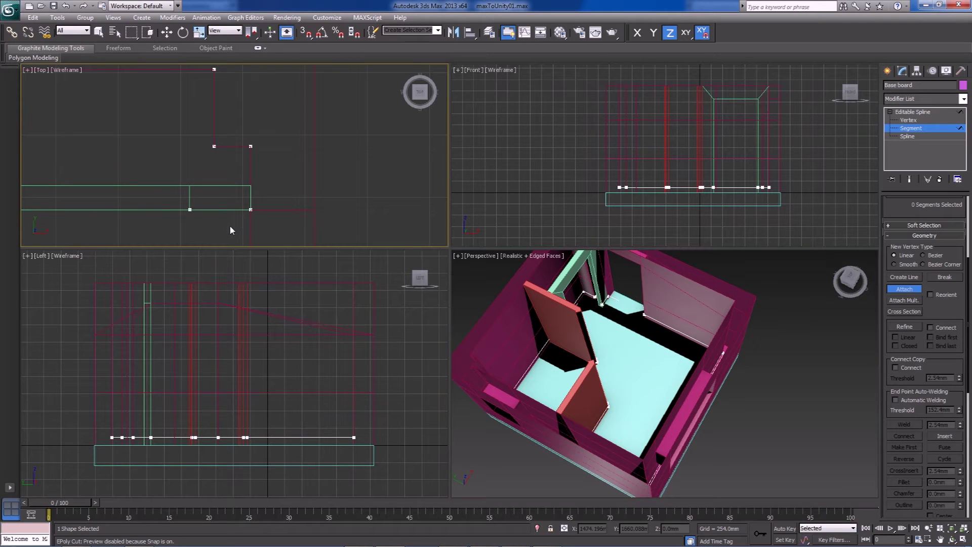
pyautogui.press('w')
pyautogui.moveTo(235, 240); pyautogui.dragTo(236, 240)
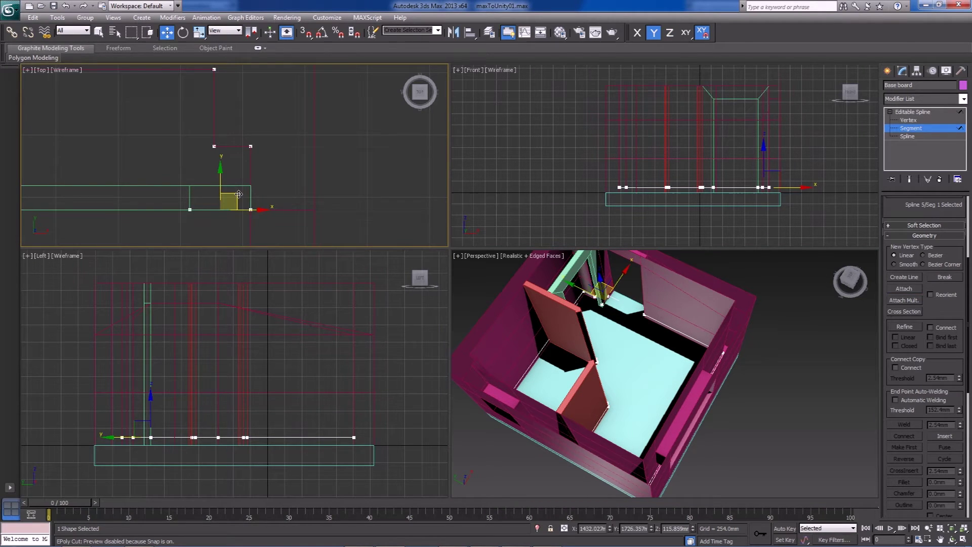
pyautogui.press('F8')
pyautogui.scroll(4, 662, 404)
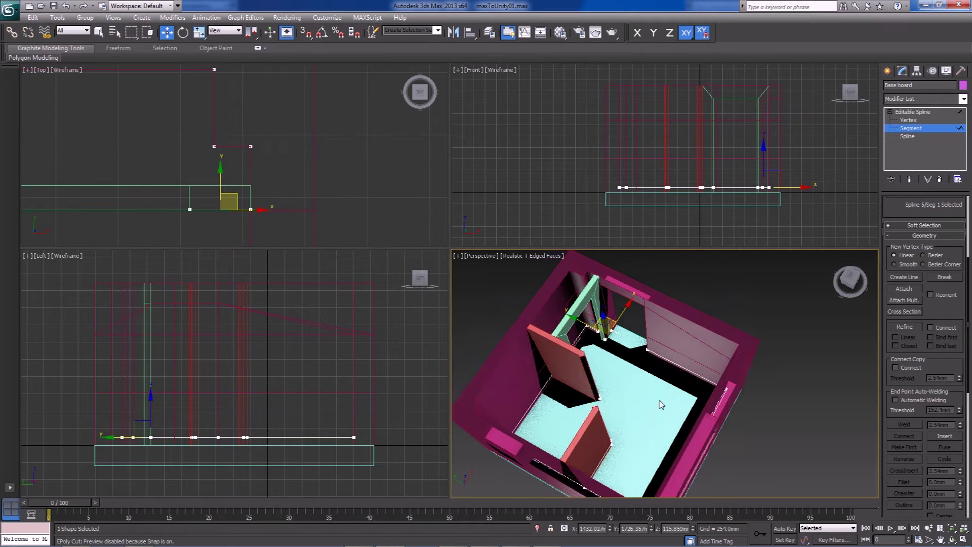
pyautogui.press('1')
pyautogui.moveTo(272, 199); pyautogui.dragTo(242, 216)
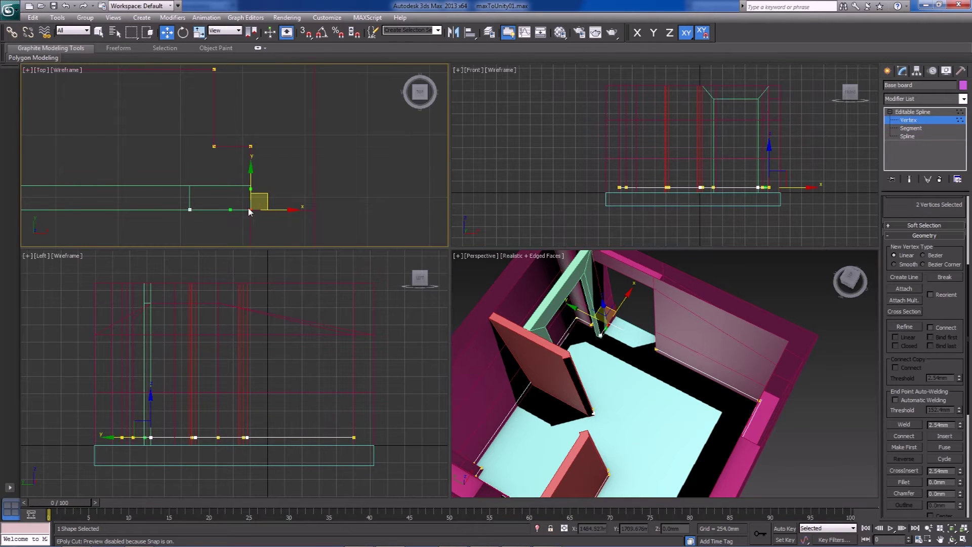
pyautogui.click(844, 371)
# - At Spline level, select the long inner wall, door-wall stub and middle partition stub in turn to check they are separate
pyautogui.click(928, 128)
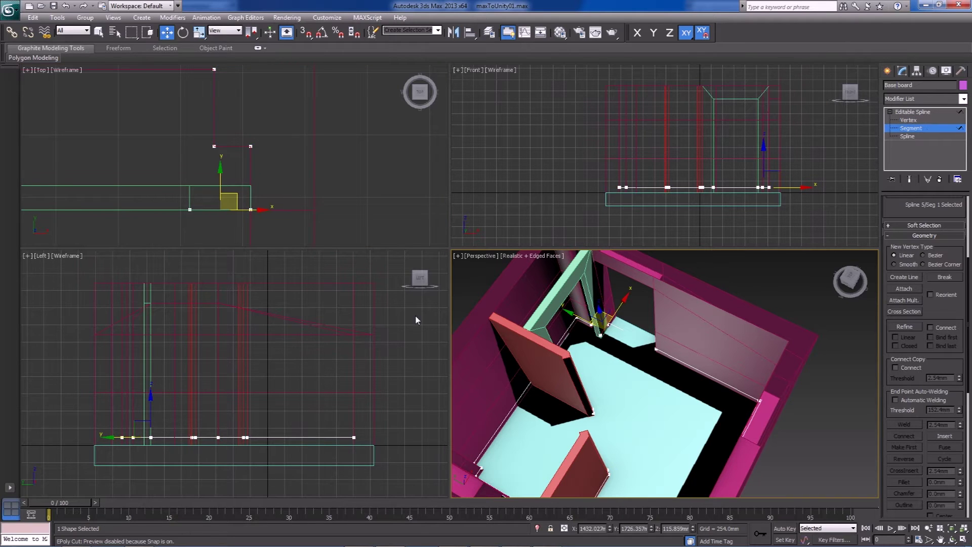
pyautogui.click(939, 136)
pyautogui.click(217, 144)
pyautogui.click(226, 146)
pyautogui.scroll(-2, 240, 165)
pyautogui.moveTo(242, 170); pyautogui.dragTo(302, 156, button='middle')
pyautogui.scroll(-2, 294, 150)
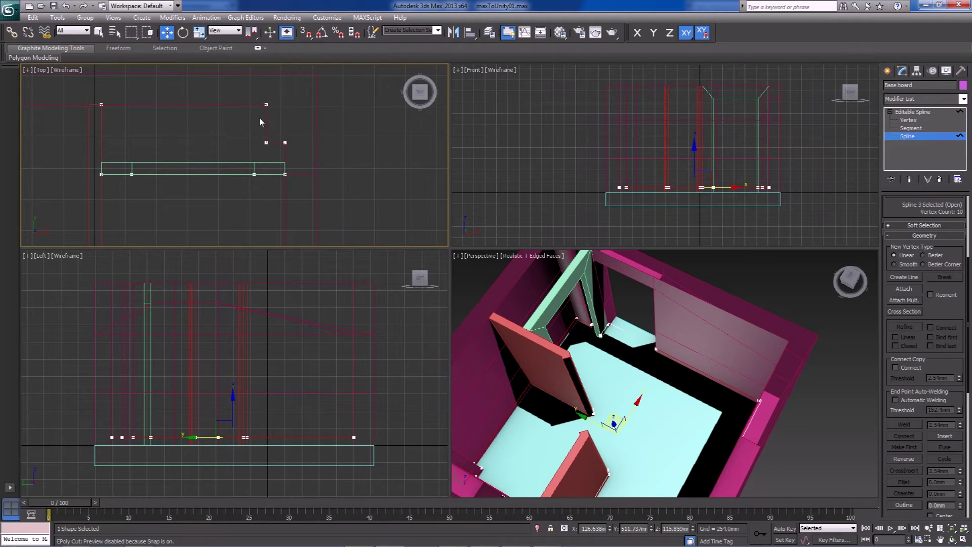
pyautogui.click(270, 175)
pyautogui.moveTo(188, 222); pyautogui.dragTo(292, 197, button='middle')
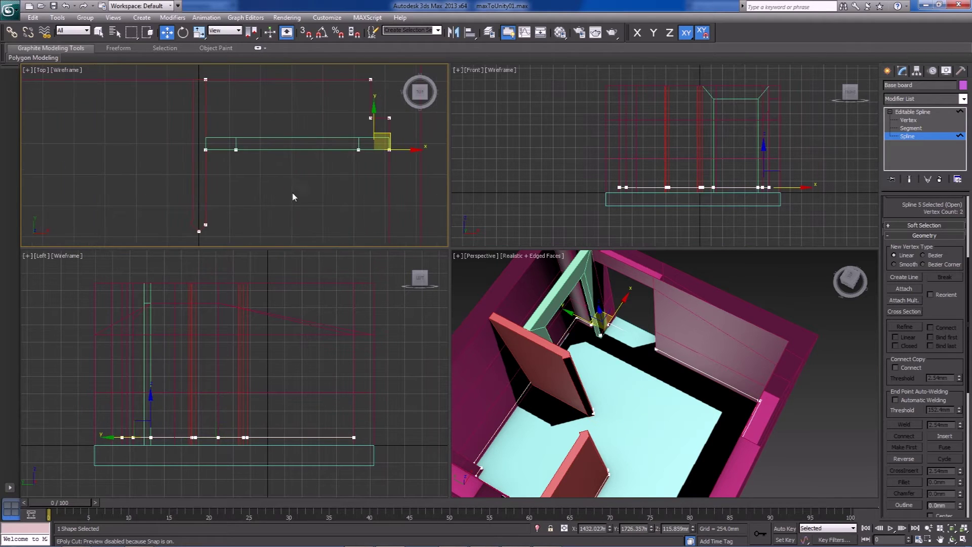
pyautogui.moveTo(233, 171); pyautogui.dragTo(228, 179)
pyautogui.moveTo(235, 207); pyautogui.dragTo(270, 131, button='middle')
pyautogui.moveTo(140, 223); pyautogui.dragTo(148, 200, button='middle')
pyautogui.scroll(-2, 280, 180)
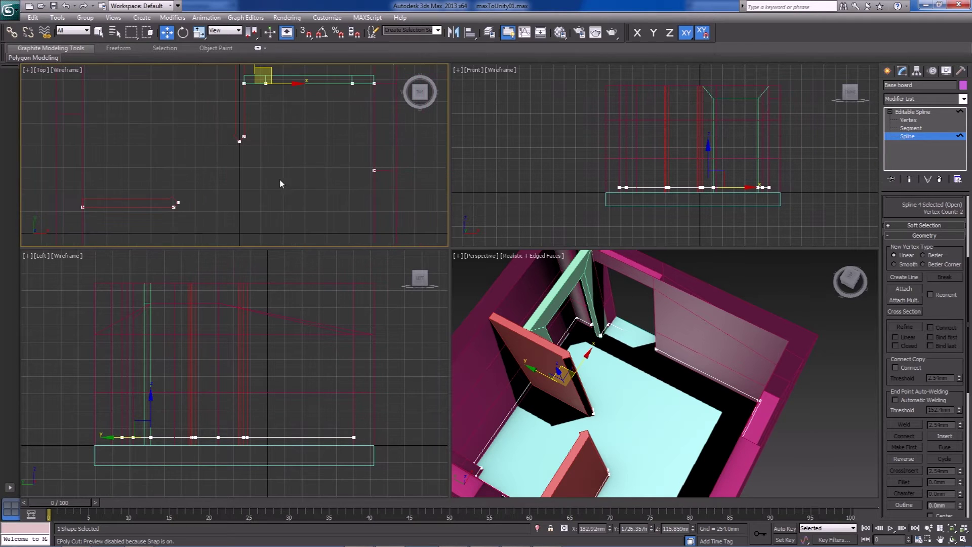
pyautogui.click(928, 140)
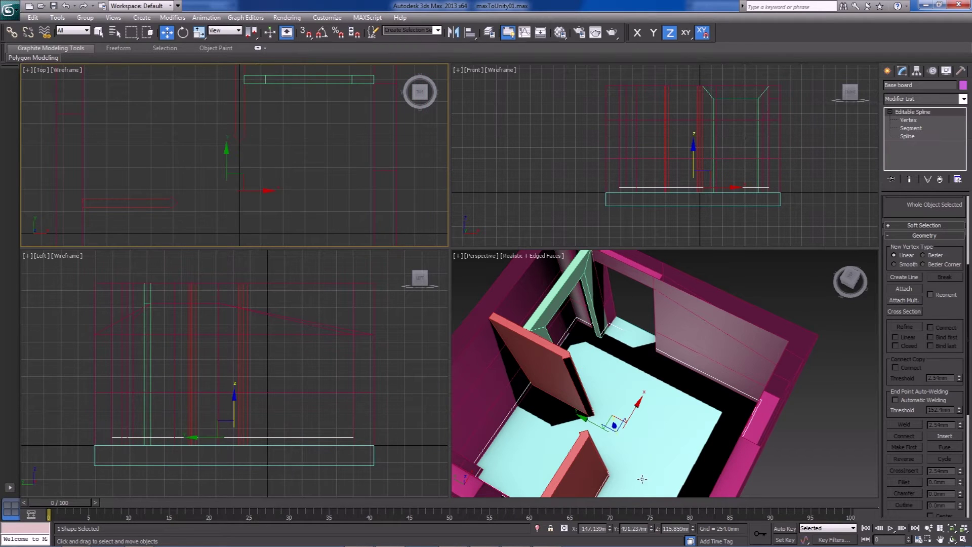
# - Isolate the Base board shape and select its long inner wall spline at Spline level
pyautogui.click(537, 528)
pyautogui.moveTo(290, 172); pyautogui.dragTo(291, 199, button='middle')
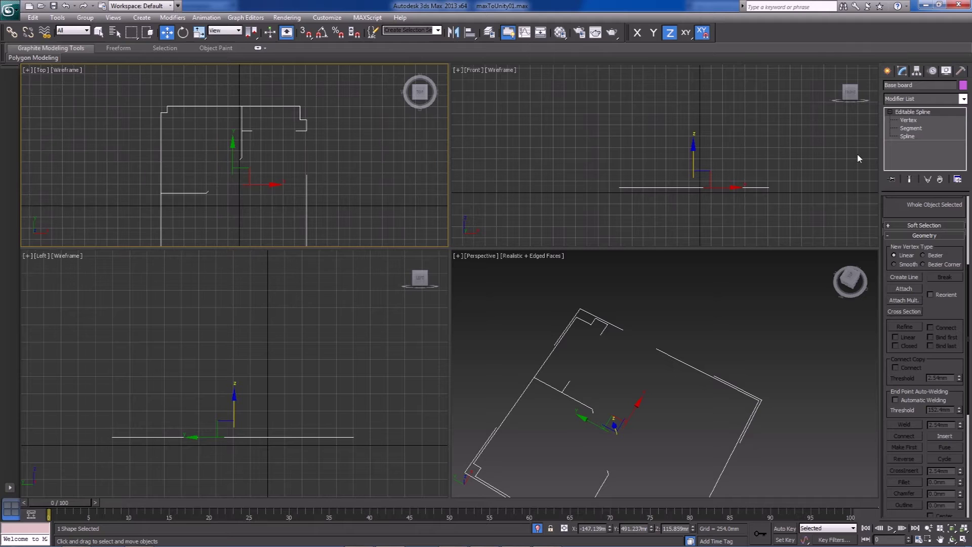
pyautogui.click(909, 138)
pyautogui.click(304, 120)
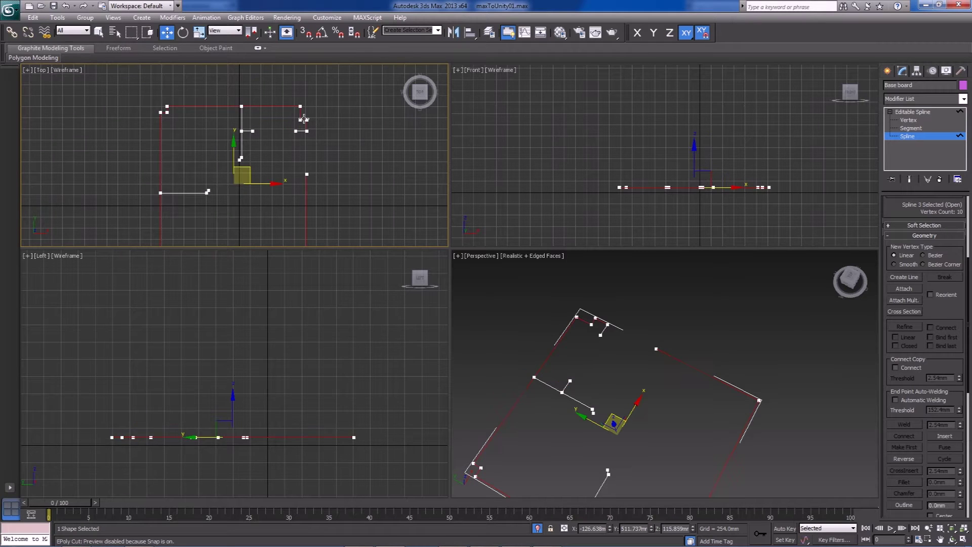
pyautogui.moveTo(399, 204); pyautogui.dragTo(312, 200, button='middle')
pyautogui.scroll(2, 311, 200)
pyautogui.moveTo(253, 163); pyautogui.dragTo(305, 186, button='middle')
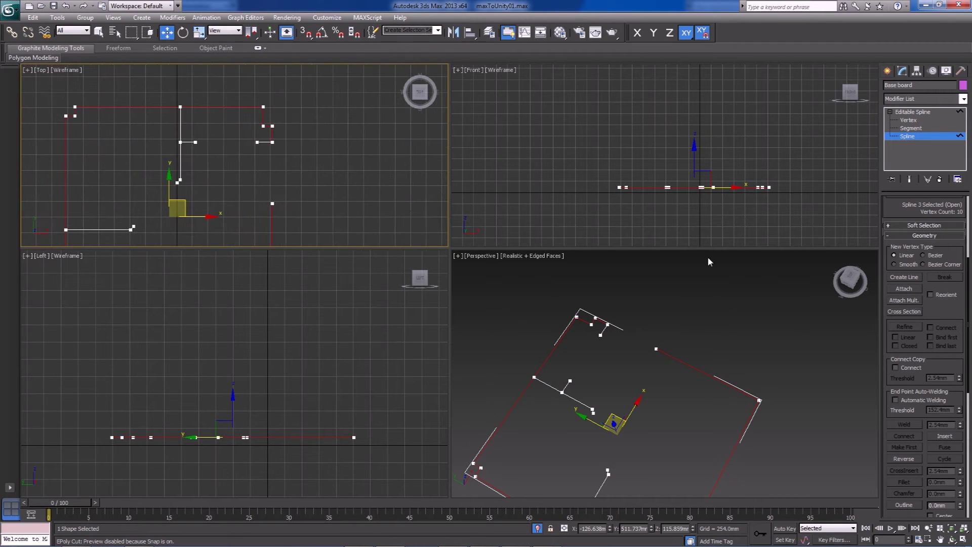
# - Try a freehand outline on the long inner wall spline, check the double line and undo it
pyautogui.moveTo(943, 346); pyautogui.dragTo(933, 275)
pyautogui.moveTo(960, 439); pyautogui.dragTo(959, 437)
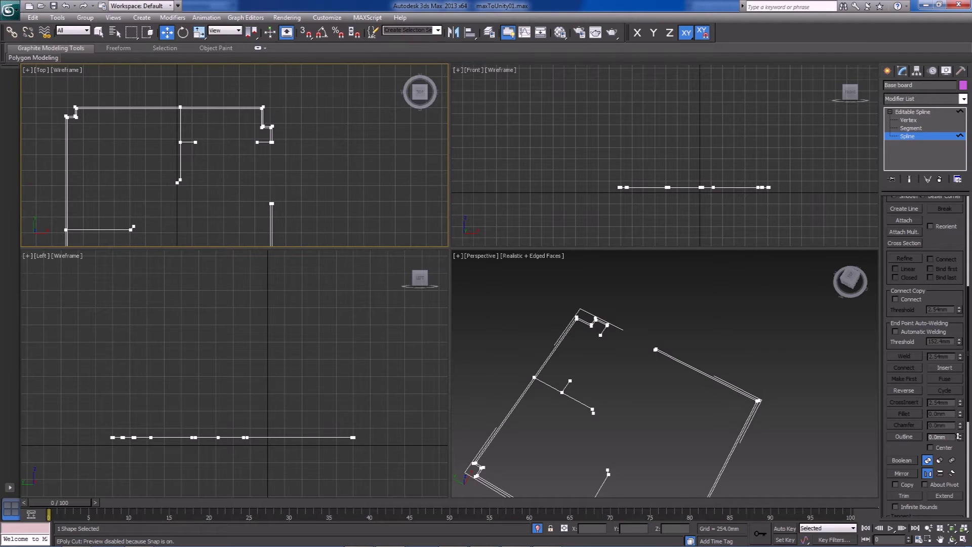
pyautogui.scroll(2, 240, 134)
pyautogui.moveTo(239, 134); pyautogui.dragTo(250, 162, button='middle')
pyautogui.hotkey('ctrl', 'z')
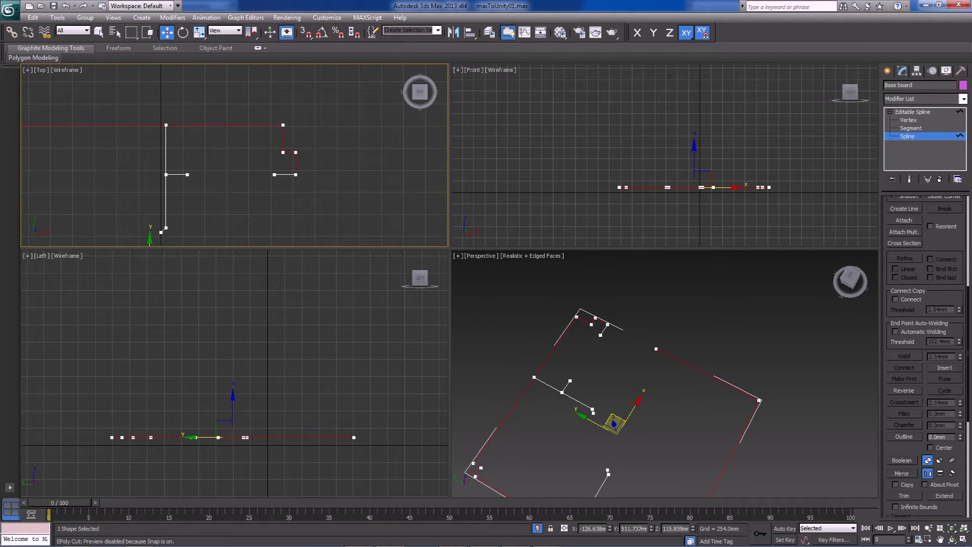
# - Outline the long inner wall spline by 20 mm
pyautogui.doubleClick(943, 437)
pyautogui.write('20')
pyautogui.press('Return')
# - Select the left partition, middle partition, its stub and the door-wall stub splines together and outline them by 20 mm
pyautogui.moveTo(178, 181); pyautogui.dragTo(230, 94, button='middle')
pyautogui.scroll(-2, 228, 168)
pyautogui.moveTo(228, 168); pyautogui.dragTo(225, 110, button='middle')
pyautogui.moveTo(136, 123); pyautogui.dragTo(154, 155)
pyautogui.moveTo(164, 122); pyautogui.dragTo(189, 205, button='middle')
pyautogui.moveTo(219, 140); pyautogui.dragTo(270, 178)
pyautogui.moveTo(332, 149); pyautogui.dragTo(332, 149)
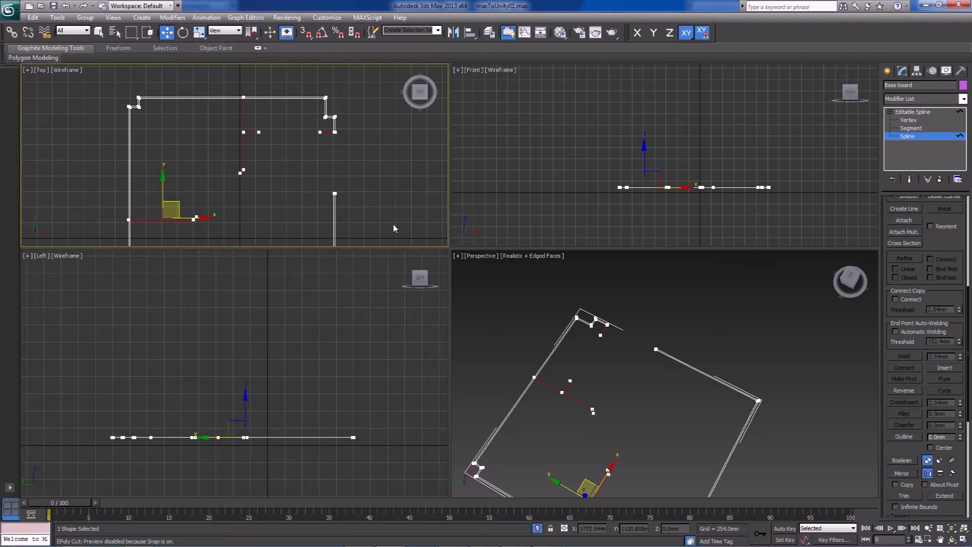
pyautogui.scroll(5, 246, 161)
pyautogui.moveTo(239, 170); pyautogui.dragTo(242, 213, button='middle')
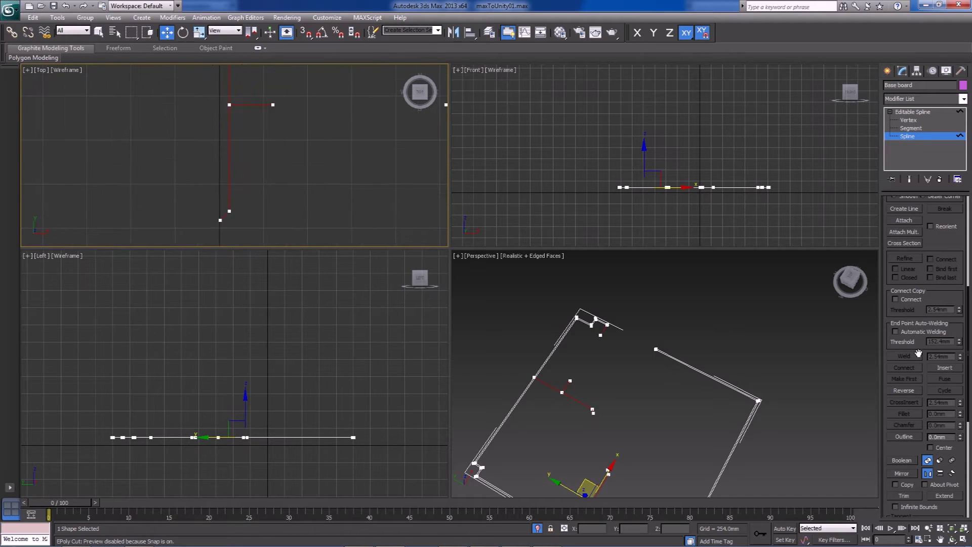
pyautogui.moveTo(960, 437); pyautogui.dragTo(960, 436)
pyautogui.moveTo(349, 168); pyautogui.dragTo(358, 53, button='middle')
pyautogui.scroll(-4, 335, 106)
pyautogui.moveTo(334, 106); pyautogui.dragTo(296, 165, button='middle')
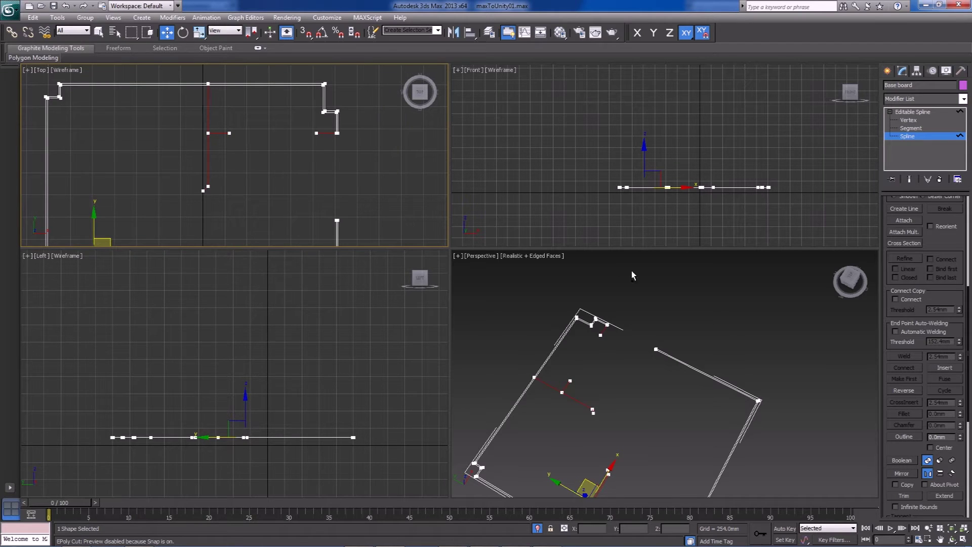
pyautogui.click(940, 438)
pyautogui.write('20')
pyautogui.press('Return')
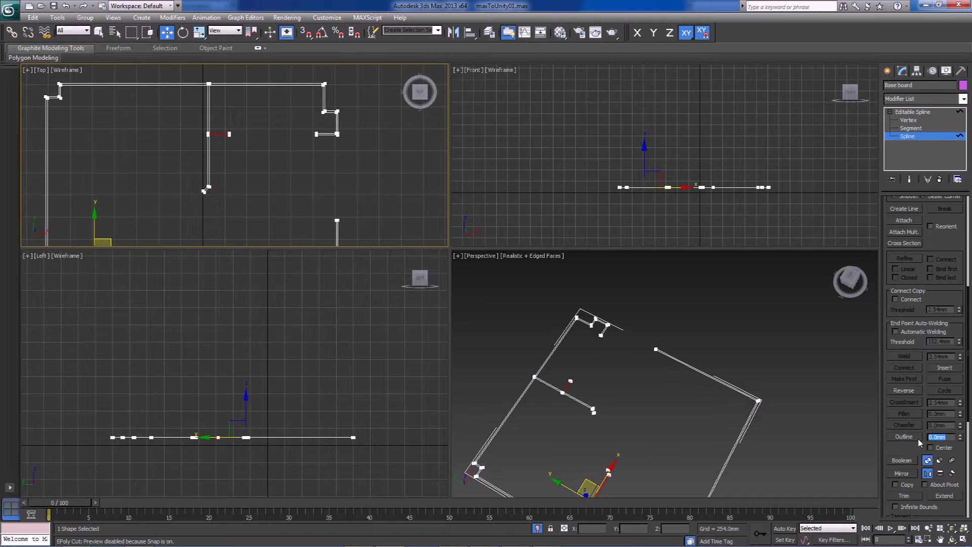
# - Deselect the splines and inspect the outlines where the middle partition meets the upper wall and its stub
pyautogui.click(278, 180)
pyautogui.scroll(5, 189, 134)
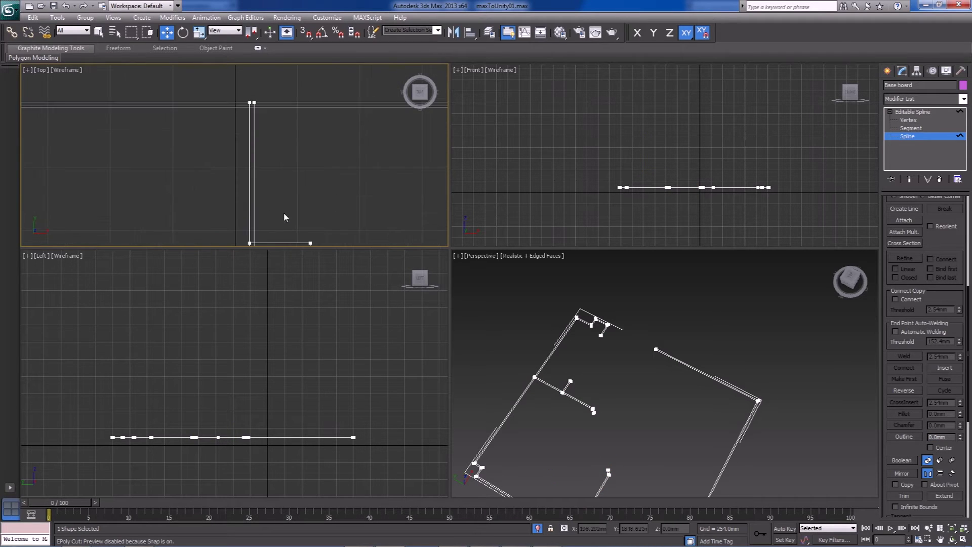
pyautogui.moveTo(285, 218); pyautogui.dragTo(269, 171, button='middle')
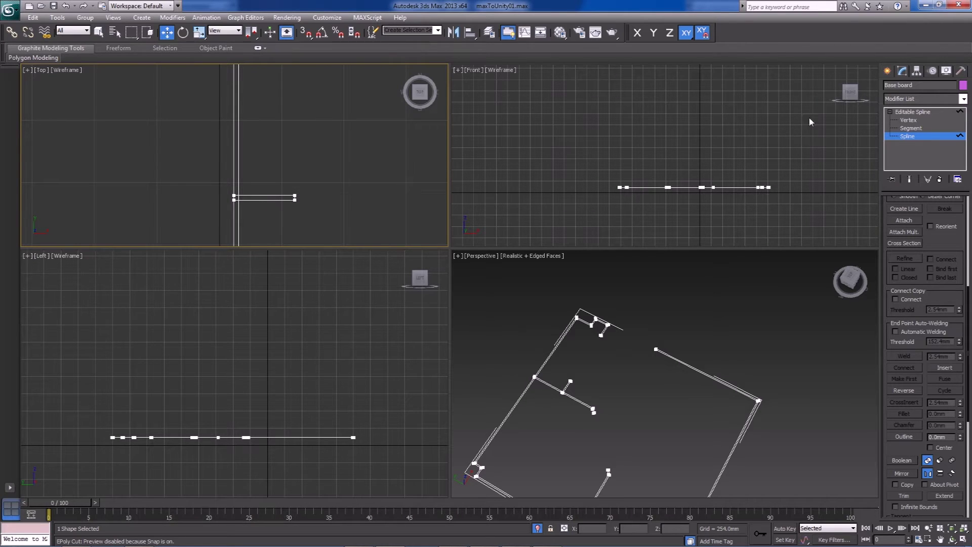
pyautogui.moveTo(289, 148); pyautogui.dragTo(271, 124, button='middle')
pyautogui.scroll(2, 232, 155)
pyautogui.scroll(8, 238, 194)
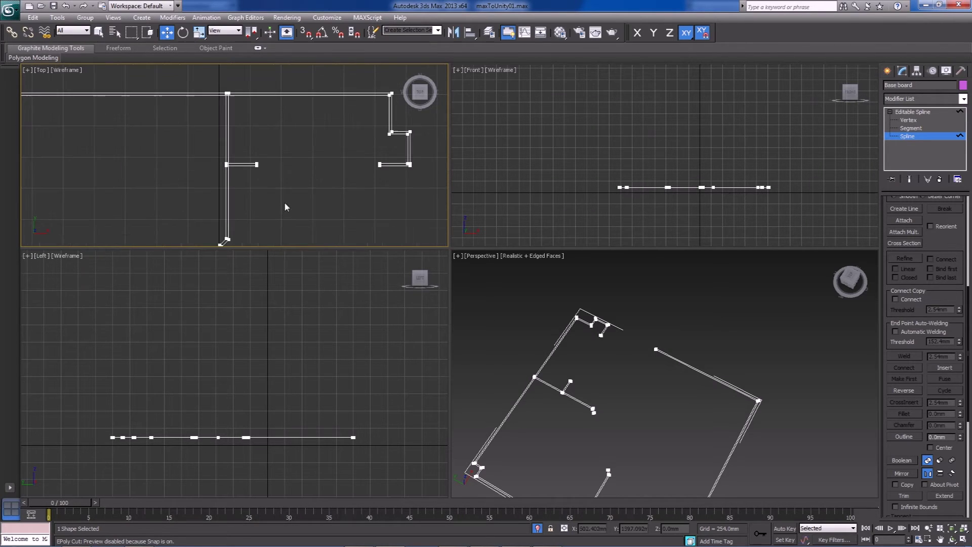
# - Inspect the outlined splines at the door-wall stub and at the middle partition and its stub, selecting individual splines to check their extents
pyautogui.scroll(4, 310, 194)
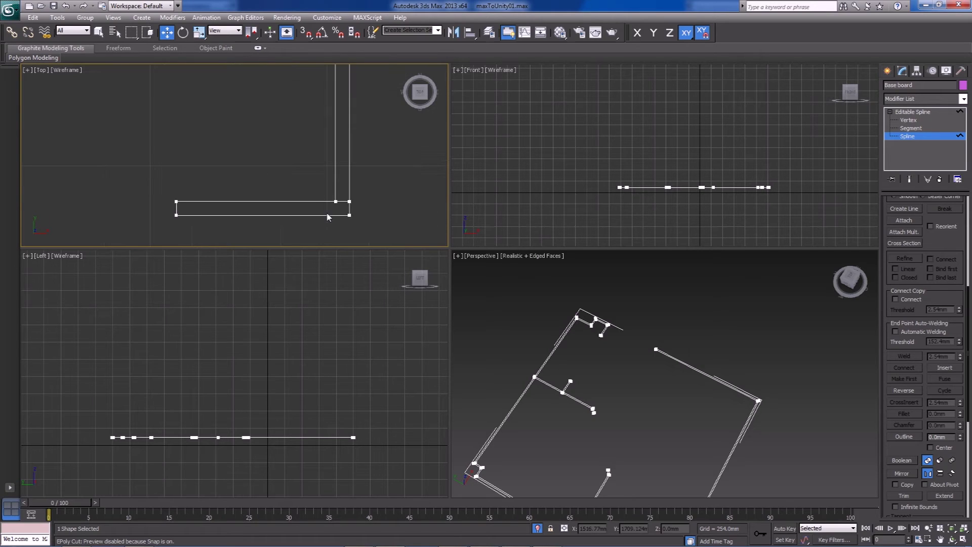
pyautogui.click(322, 203)
pyautogui.scroll(-8, 283, 162)
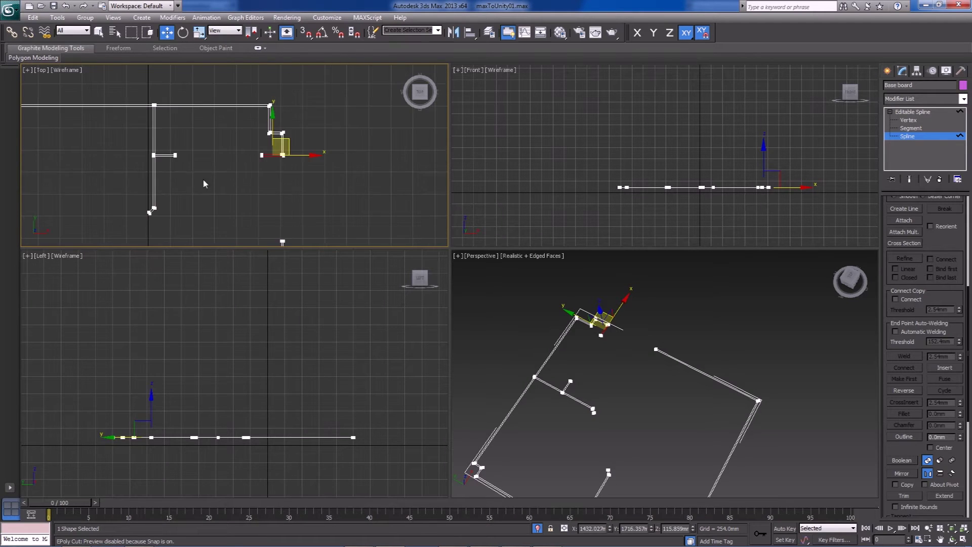
pyautogui.click(169, 155)
pyautogui.click(201, 215)
pyautogui.moveTo(227, 212); pyautogui.dragTo(287, 133, button='middle')
pyautogui.moveTo(149, 198); pyautogui.dragTo(189, 138, button='middle')
pyautogui.scroll(-4, 200, 157)
pyautogui.moveTo(253, 113); pyautogui.dragTo(231, 163, button='middle')
pyautogui.scroll(2, 234, 162)
pyautogui.moveTo(239, 116); pyautogui.dragTo(243, 194, button='middle')
pyautogui.scroll(2, 243, 197)
pyautogui.click(228, 181)
pyautogui.scroll(2, 248, 228)
pyautogui.moveTo(251, 235); pyautogui.dragTo(276, 167, button='middle')
pyautogui.scroll(4, 275, 169)
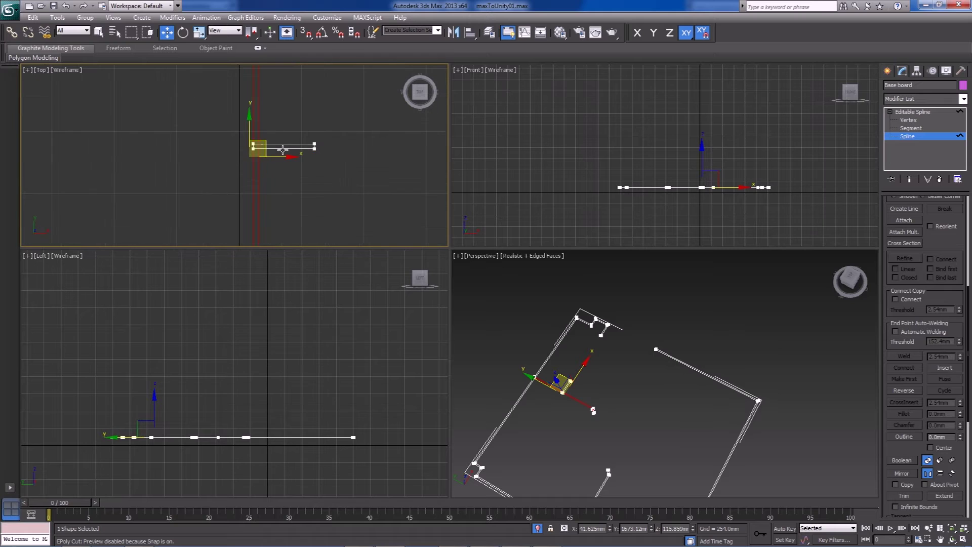
pyautogui.click(285, 147)
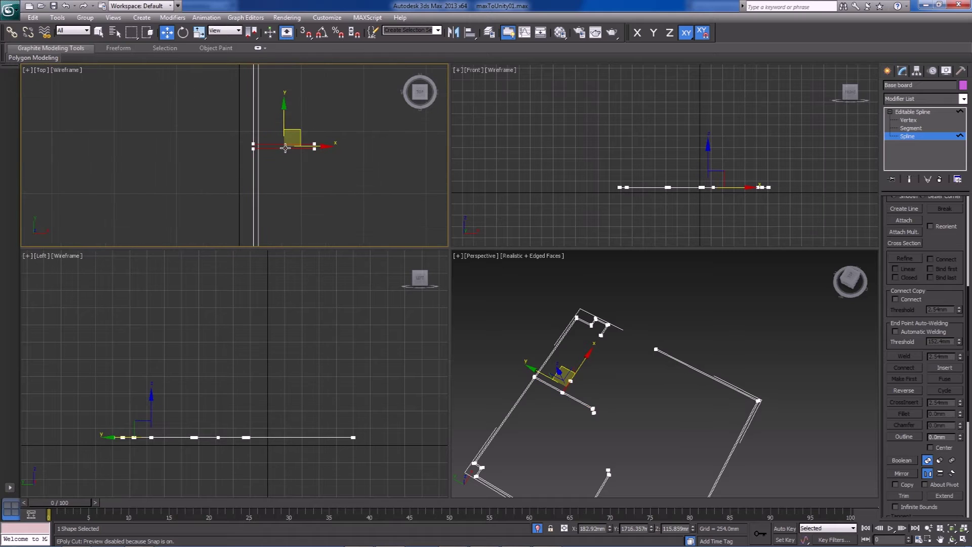
# - Select all vertices of the Base board shape and convert them to Corner type
pyautogui.click(912, 121)
pyautogui.moveTo(268, 178); pyautogui.dragTo(254, 147)
pyautogui.press('s')
pyautogui.press('F5')
pyautogui.press('s')
pyautogui.scroll(-5, 300, 156)
pyautogui.hotkey('ctrl', 'a')
pyautogui.moveTo(281, 205); pyautogui.dragTo(255, 168, button='middle')
pyautogui.scroll(8, 311, 135)
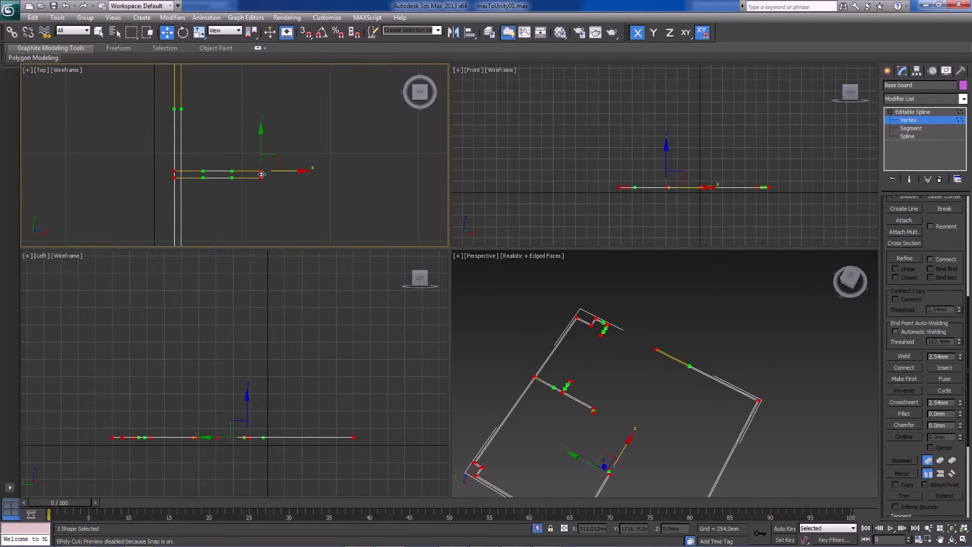
pyautogui.rightClick(261, 176)
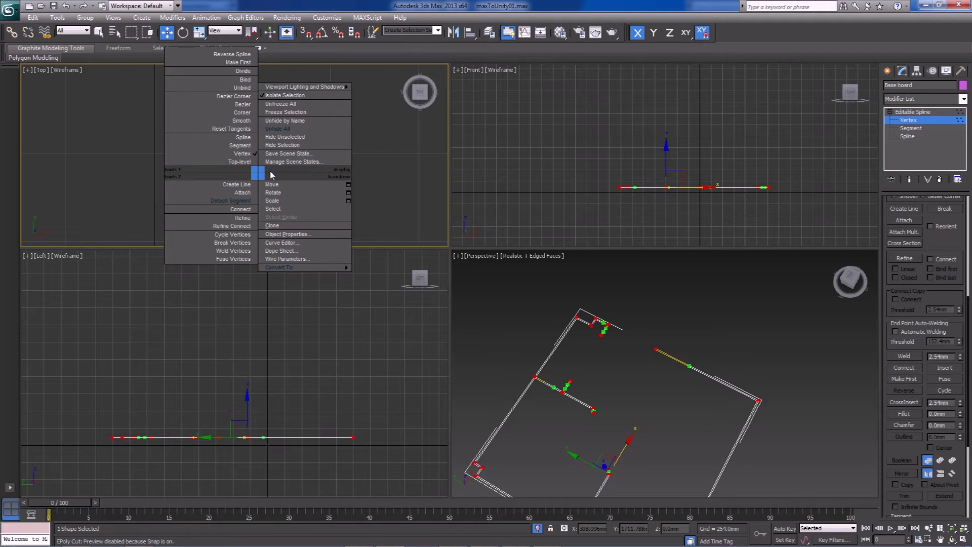
pyautogui.click(243, 114)
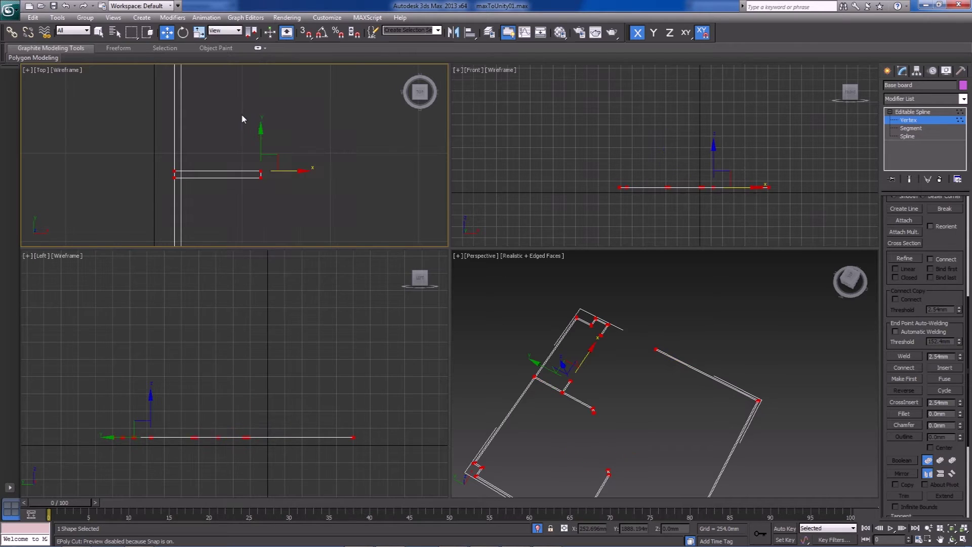
# - Try to move the vertices at the stub's inner end along X onto the middle partition's face with vertex snapping, and undo it
pyautogui.rightClick(260, 178)
pyautogui.moveTo(273, 170); pyautogui.dragTo(224, 170)
pyautogui.click(273, 194)
pyautogui.click(260, 179)
pyautogui.hotkey('ctrl', 'z')
pyautogui.click(177, 195)
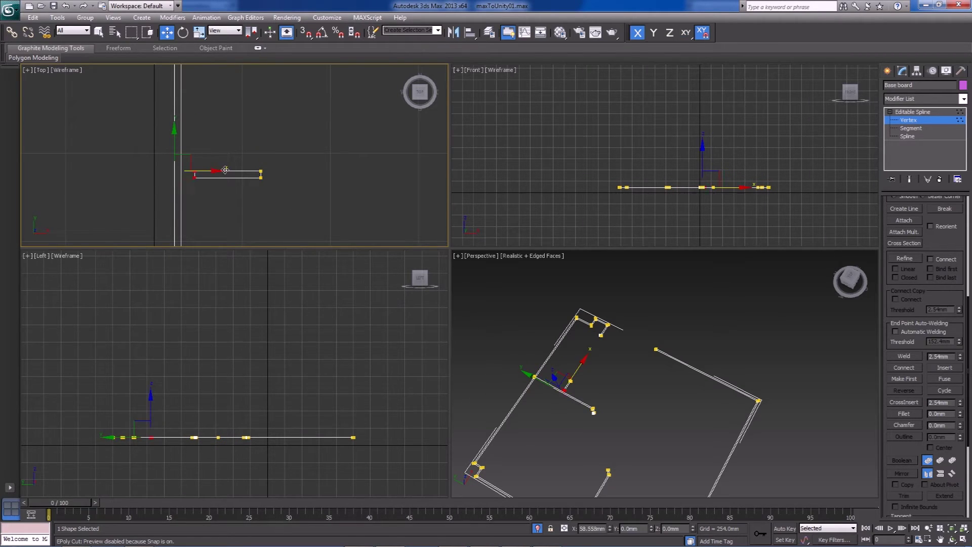
pyautogui.moveTo(246, 186); pyautogui.dragTo(262, 122, button='middle')
pyautogui.scroll(-3, 264, 123)
pyautogui.press('s')
pyautogui.moveTo(223, 132); pyautogui.dragTo(219, 237)
pyautogui.hotkey('ctrl', 'z')
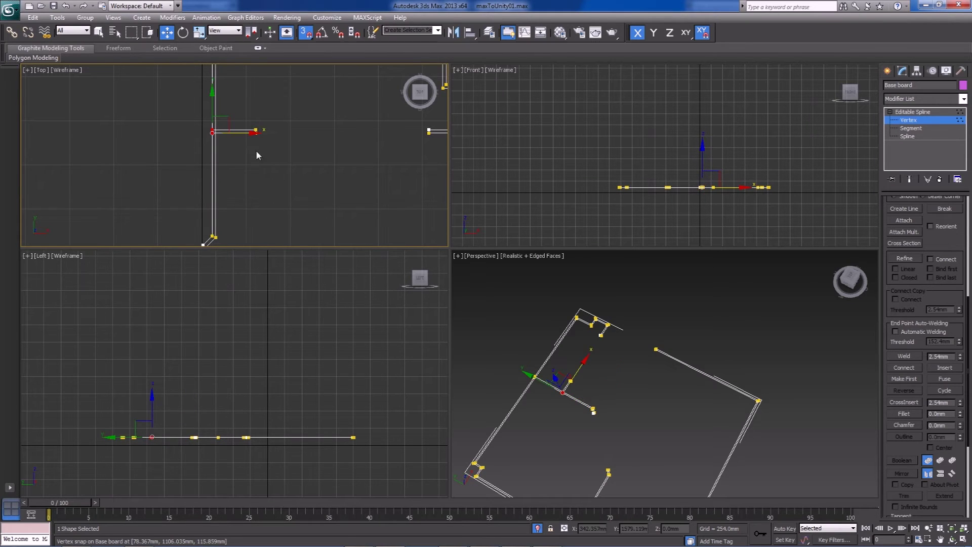
# - Deselect the vertices, leave vertex editing and extrude the Base board shape by 2400 mm
pyautogui.moveTo(174, 159); pyautogui.dragTo(199, 226, button='middle')
pyautogui.press('s')
pyautogui.moveTo(251, 201); pyautogui.dragTo(243, 98)
pyautogui.click(312, 231)
pyautogui.moveTo(313, 230); pyautogui.dragTo(253, 186, button='middle')
pyautogui.scroll(-3, 272, 170)
pyautogui.click(930, 121)
pyautogui.middleClick(697, 446)
pyautogui.moveTo(697, 446); pyautogui.dragTo(673, 412, button='middle')
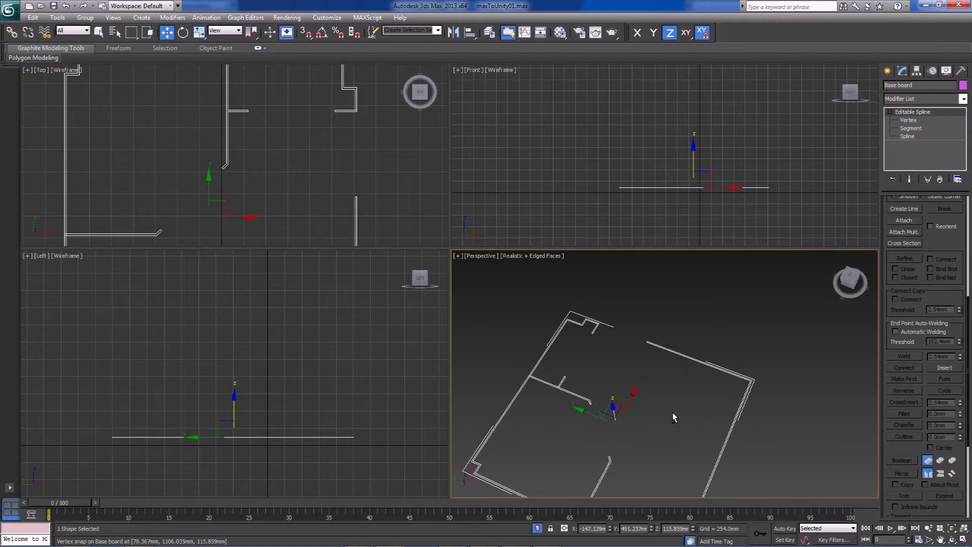
pyautogui.click(931, 98)
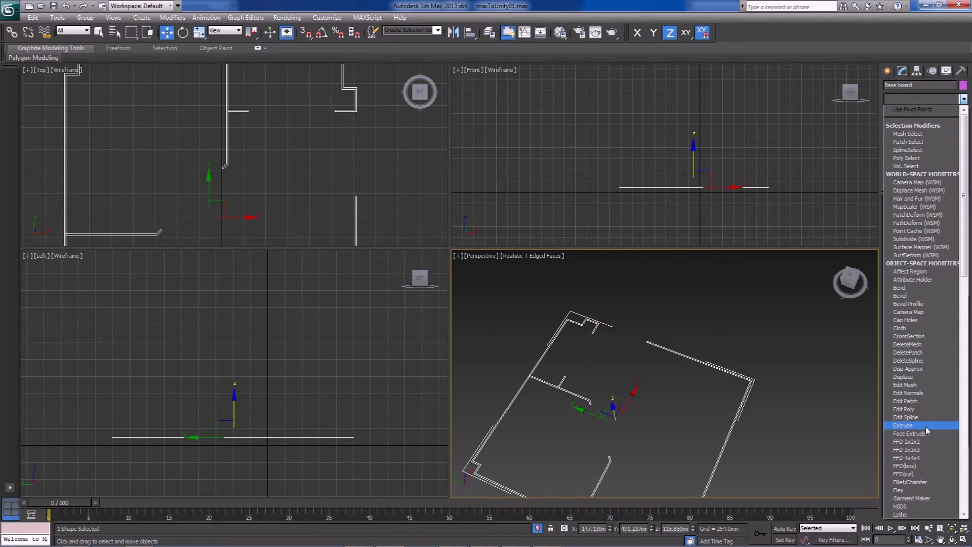
pyautogui.click(903, 425)
pyautogui.keyDown('alt'); pyautogui.moveTo(518, 339); pyautogui.dragTo(577, 382, button='middle'); pyautogui.keyUp('alt')
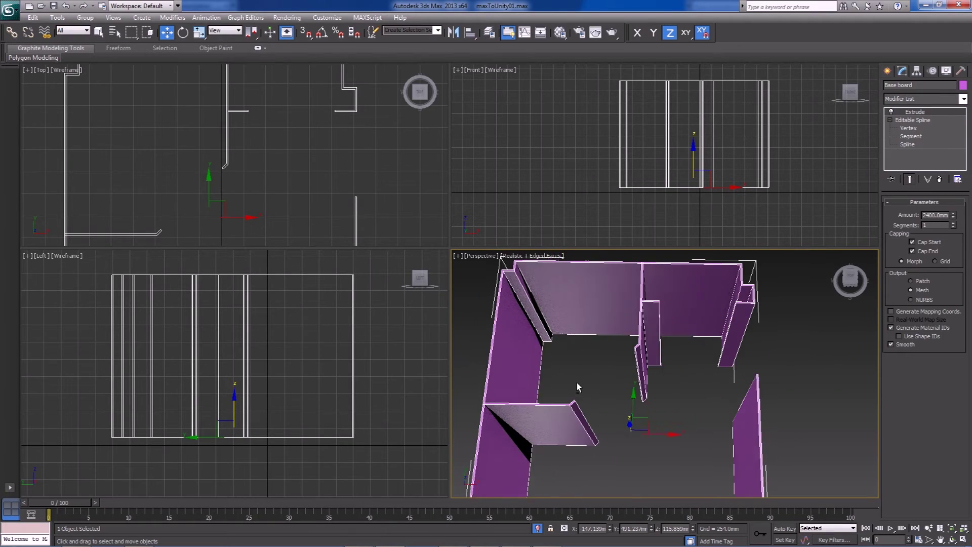
pyautogui.moveTo(641, 378); pyautogui.dragTo(610, 299, button='middle')
pyautogui.scroll(-3, 610, 299)
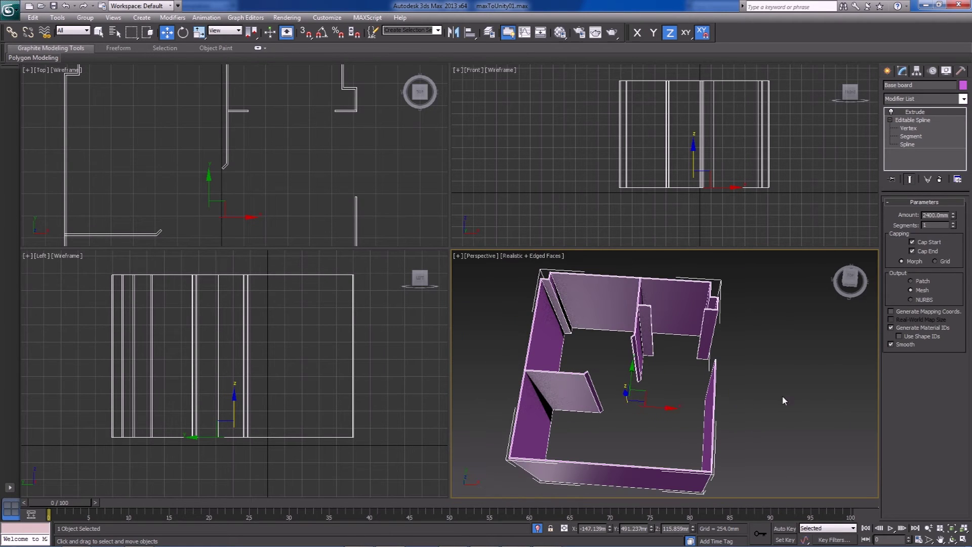
# - Show the rest of the house again and lower the Base board vertically with vertex snapping onto the floor's upper surface
pyautogui.click(538, 530)
pyautogui.keyDown('alt'); pyautogui.moveTo(608, 384); pyautogui.dragTo(547, 364, button='middle'); pyautogui.keyUp('alt')
pyautogui.scroll(3, 620, 369)
pyautogui.scroll(2, 627, 379)
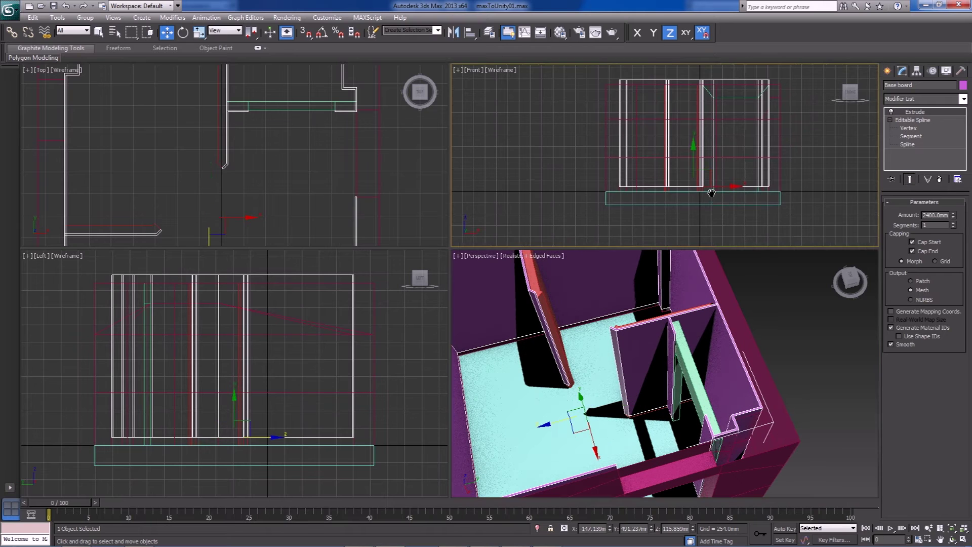
pyautogui.scroll(5, 697, 89)
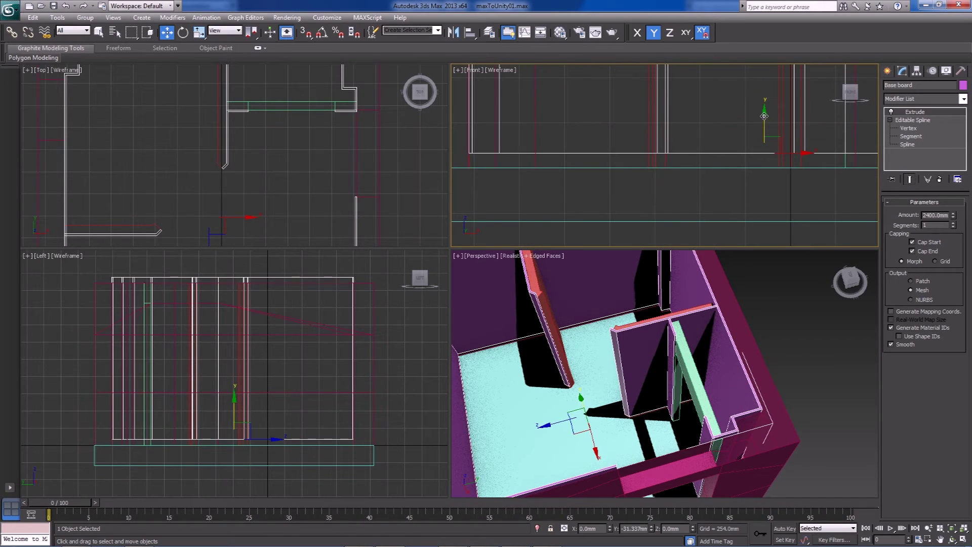
pyautogui.press('s')
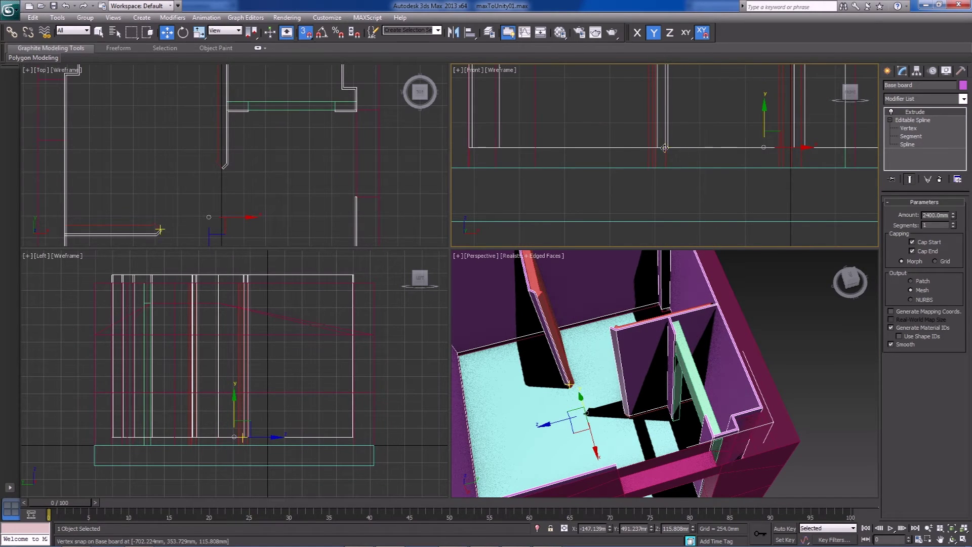
pyautogui.moveTo(667, 148); pyautogui.dragTo(765, 169)
pyautogui.scroll(-2, 702, 184)
pyautogui.moveTo(711, 295); pyautogui.dragTo(723, 294, button='middle')
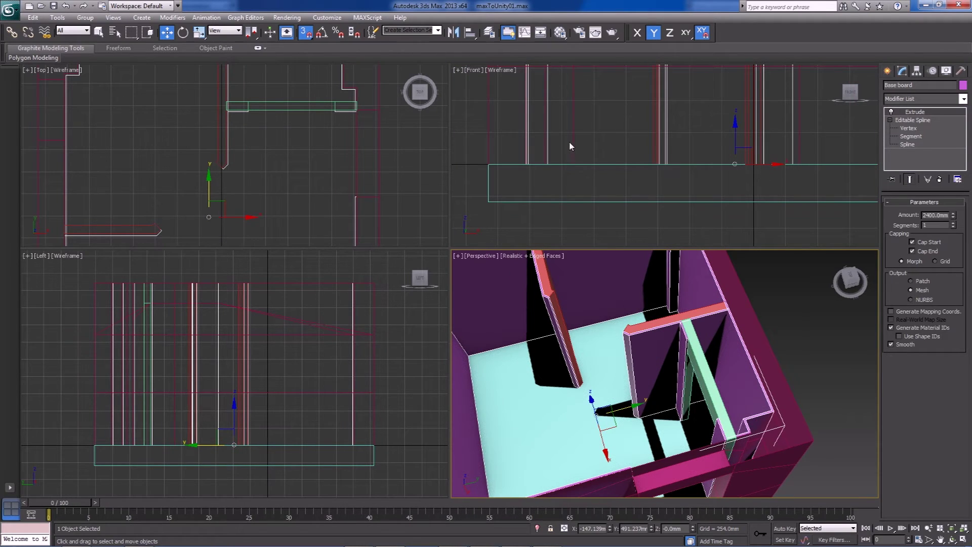
# - Convert the Base board to an Editable Poly and switch to editing its vertices
pyautogui.scroll(-6, 687, 399)
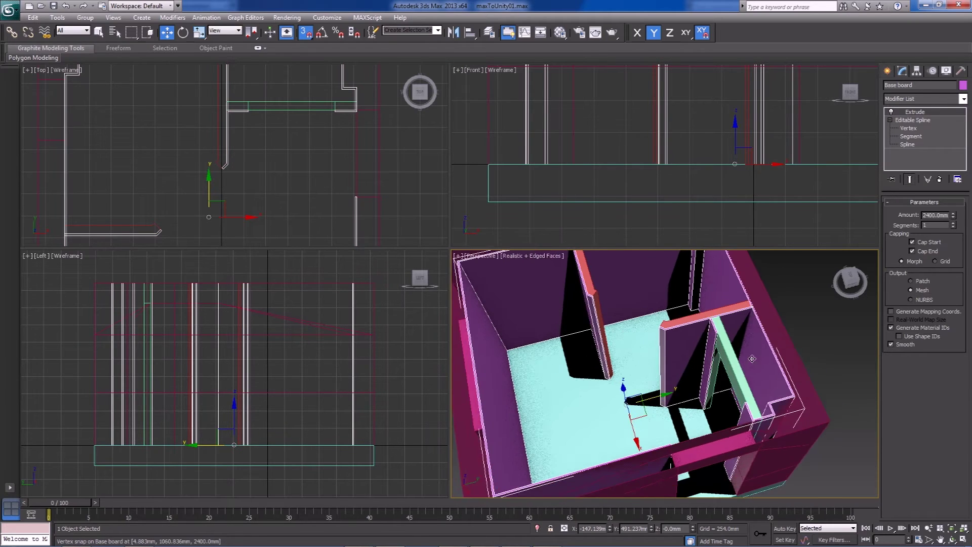
pyautogui.scroll(5, 686, 387)
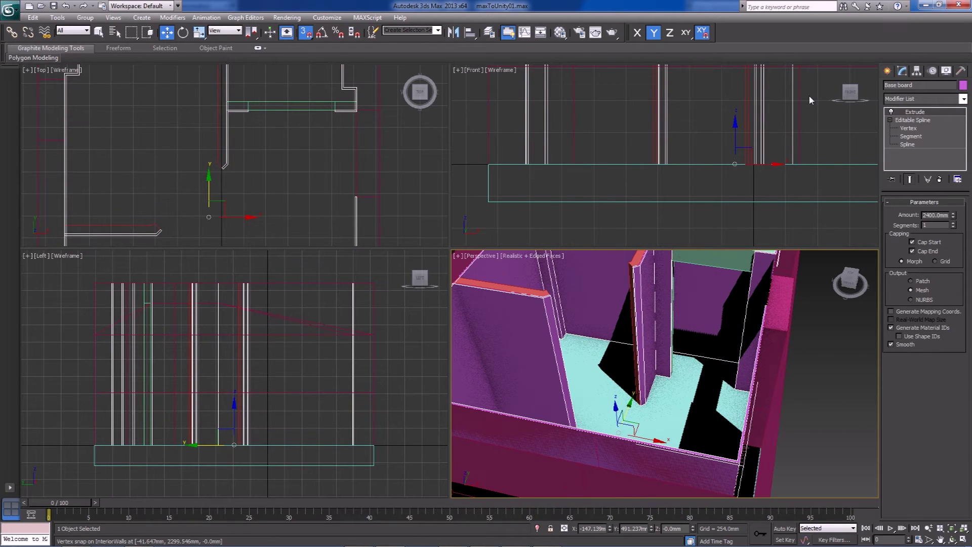
pyautogui.keyDown('alt'); pyautogui.moveTo(628, 349); pyautogui.dragTo(837, 224, button='middle'); pyautogui.keyUp('alt')
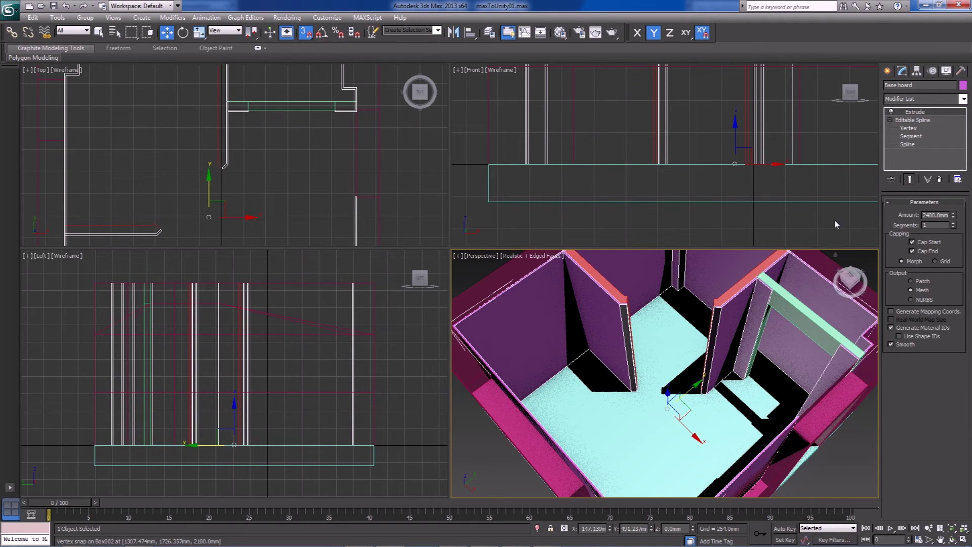
pyautogui.rightClick(630, 334)
pyautogui.moveTo(663, 427)
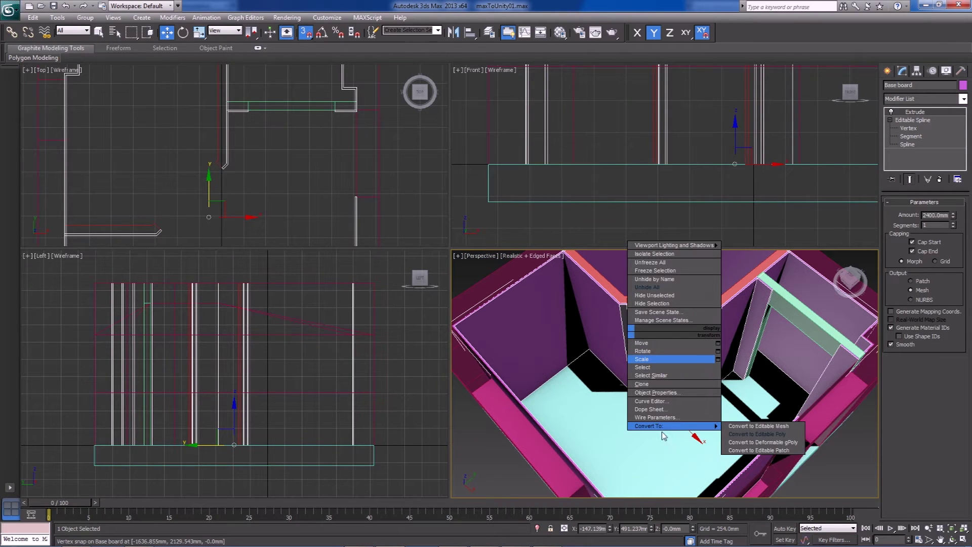
pyautogui.click(746, 434)
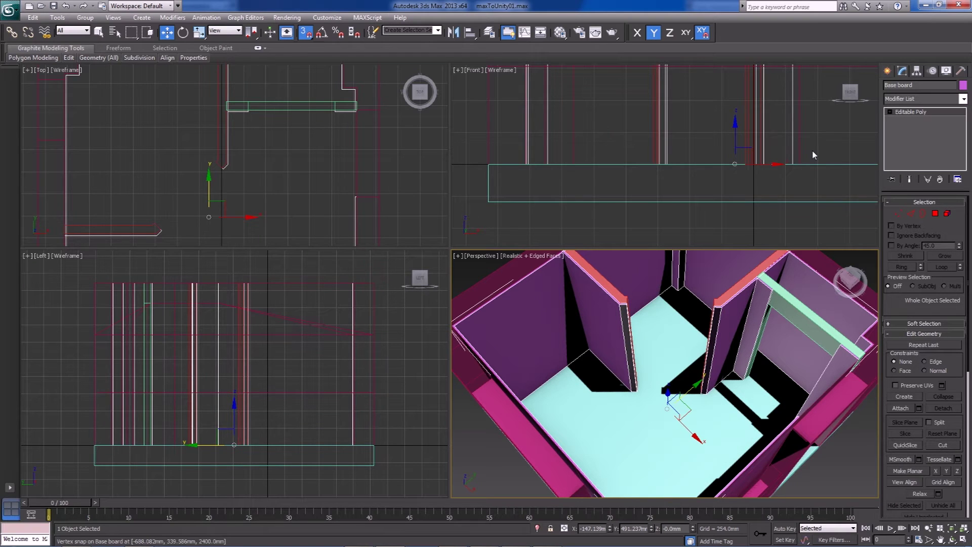
pyautogui.click(892, 214)
pyautogui.scroll(-5, 716, 202)
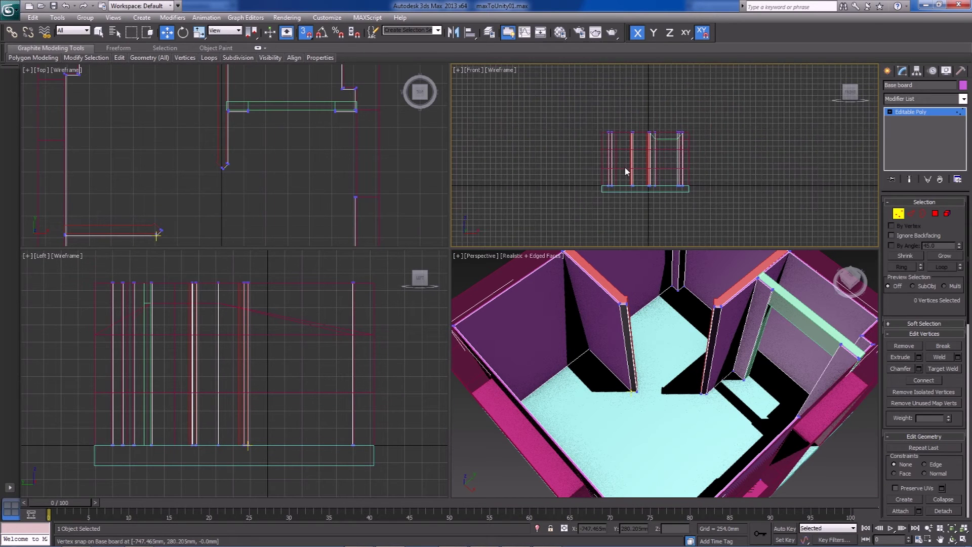
# - Move the base board's upper vertices straight down in the front view, snapping them to floor level
pyautogui.moveTo(677, 143); pyautogui.dragTo(679, 144)
pyautogui.moveTo(652, 104); pyautogui.dragTo(659, 149)
pyautogui.scroll(8, 713, 110)
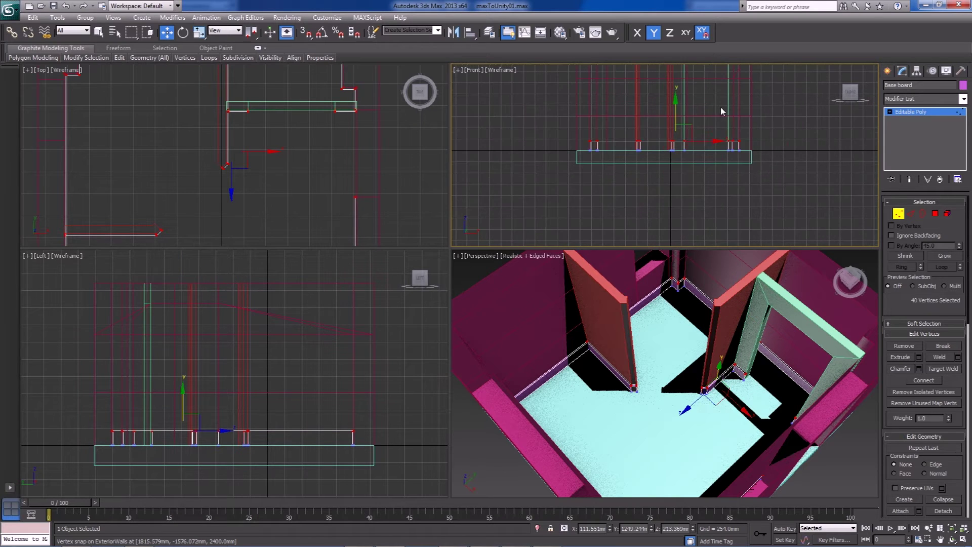
pyautogui.scroll(5, 713, 110)
pyautogui.moveTo(696, 82); pyautogui.dragTo(689, 184)
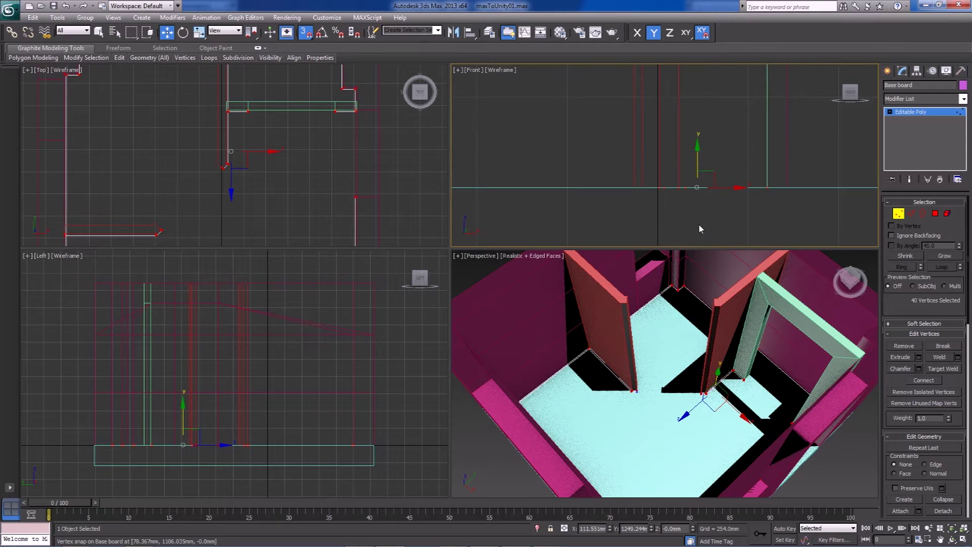
# - Raise the selected top vertices of the base board by 70 mm with Move Transform Type-In
pyautogui.press('F12')
pyautogui.moveTo(535, 377); pyautogui.dragTo(537, 354)
pyautogui.hotkey('ctrl', 'z')
pyautogui.moveTo(537, 383)
pyautogui.mouseDown()
pyautogui.moveTo(536, 360)
pyautogui.moveTo(527, 385)
pyautogui.mouseUp()
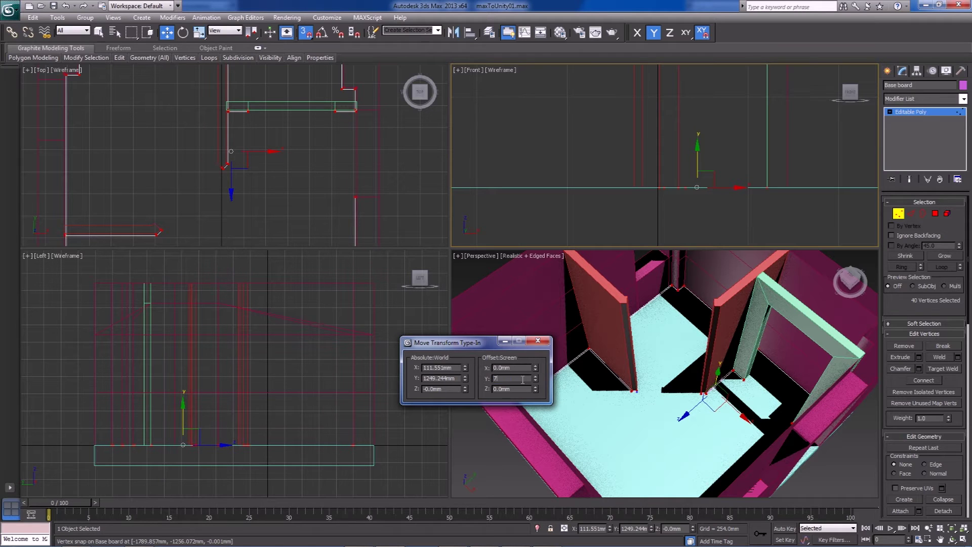
pyautogui.press('Return')
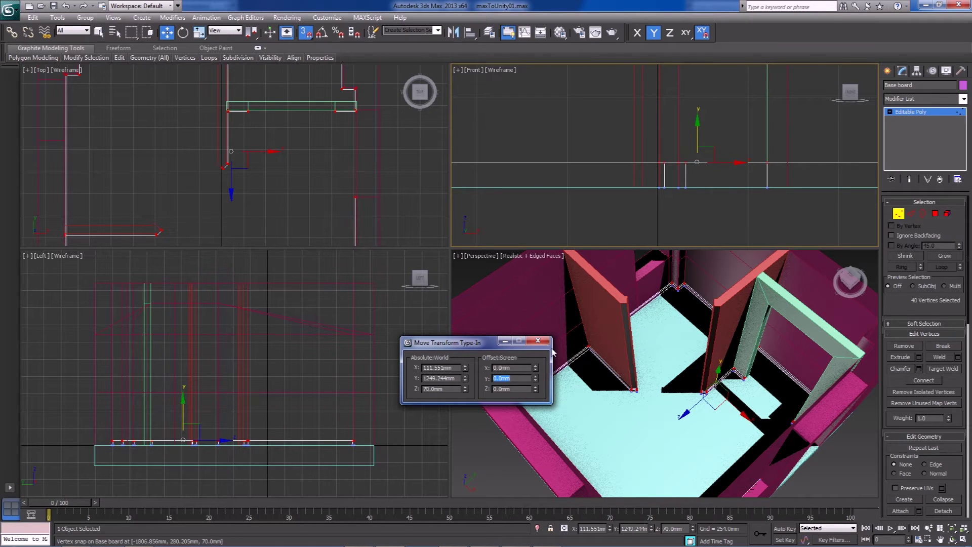
pyautogui.click(538, 341)
# - Inspect the base board up close around the ends of the interior walls and the door frame
pyautogui.keyDown('alt'); pyautogui.moveTo(608, 365); pyautogui.dragTo(630, 368, button='middle'); pyautogui.keyUp('alt')
pyautogui.scroll(2, 630, 368)
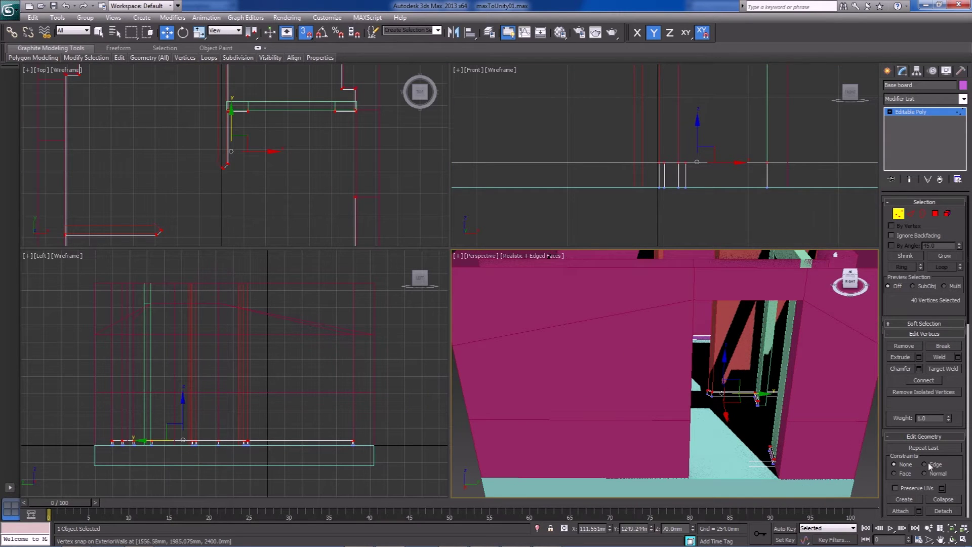
pyautogui.scroll(-2, 680, 395)
pyautogui.scroll(5, 680, 395)
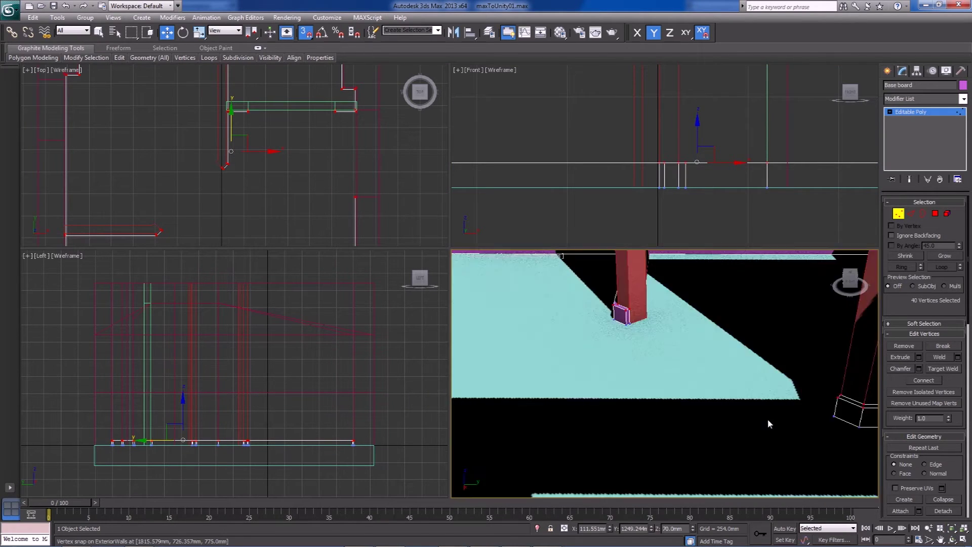
pyautogui.moveTo(768, 419); pyautogui.dragTo(701, 390, button='middle')
pyautogui.scroll(1, 488, 367)
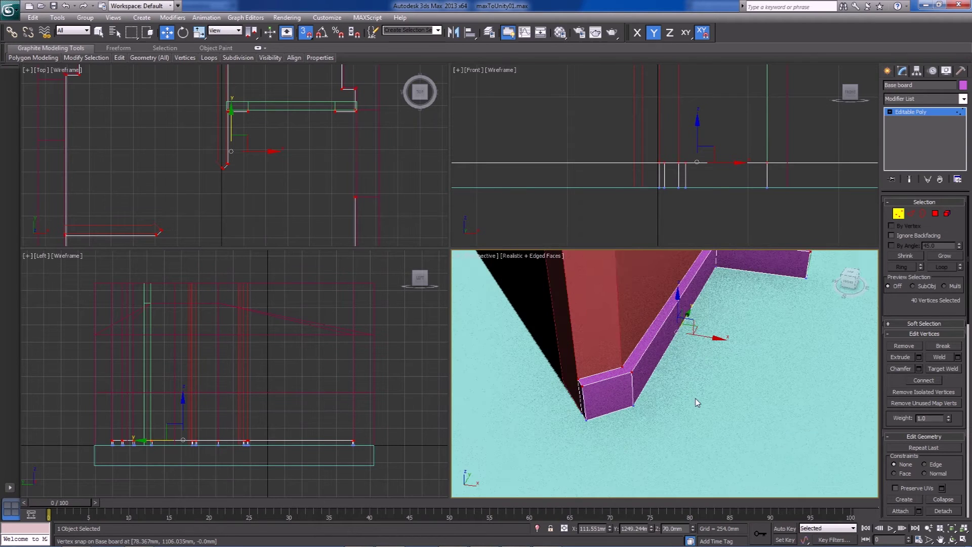
pyautogui.keyDown('alt'); pyautogui.moveTo(645, 407); pyautogui.dragTo(618, 421, button='middle'); pyautogui.keyUp('alt')
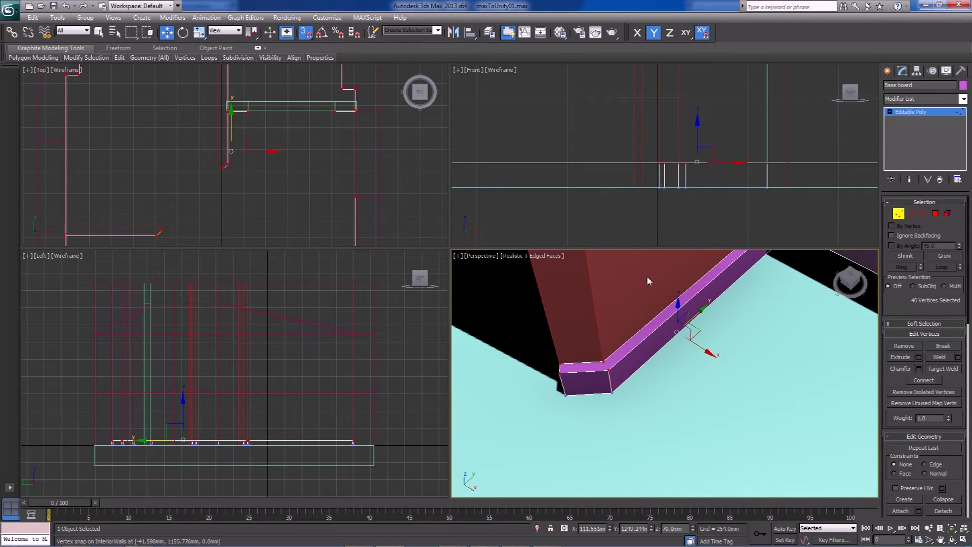
pyautogui.hotkey('alt', 'c')
pyautogui.scroll(-8, 655, 356)
pyautogui.scroll(3, 697, 369)
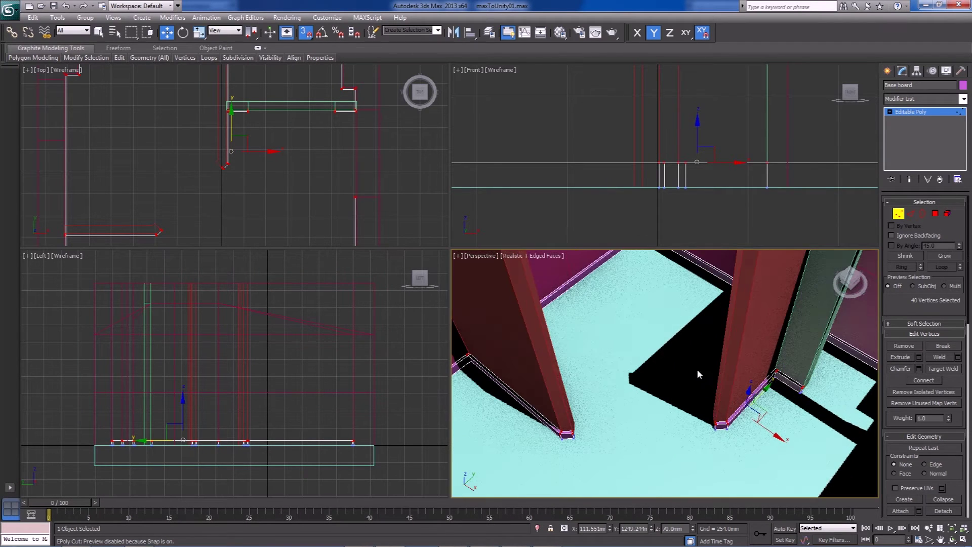
pyautogui.scroll(3, 700, 370)
pyautogui.moveTo(702, 368); pyautogui.dragTo(616, 365, button='middle')
# - Step the base board's edit history back to its spline outline and redo the edits up to the 70 mm raise
pyautogui.moveTo(683, 393); pyautogui.dragTo(676, 380)
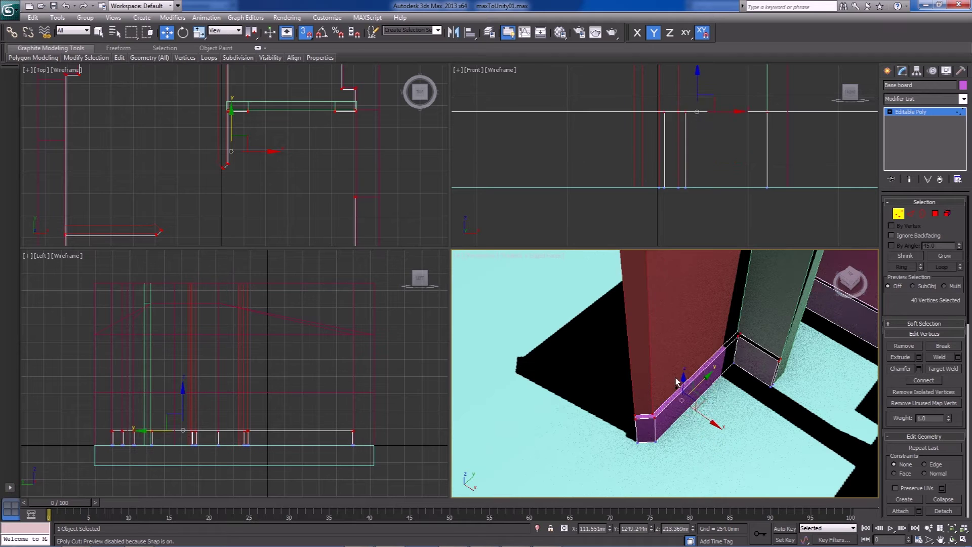
pyautogui.hotkey('ctrl', 'z')
pyautogui.hotkey('ctrl', 'z')
pyautogui.hotkey('ctrl', 'z')
pyautogui.hotkey('ctrl', 'z')
pyautogui.hotkey('ctrl', 'z')
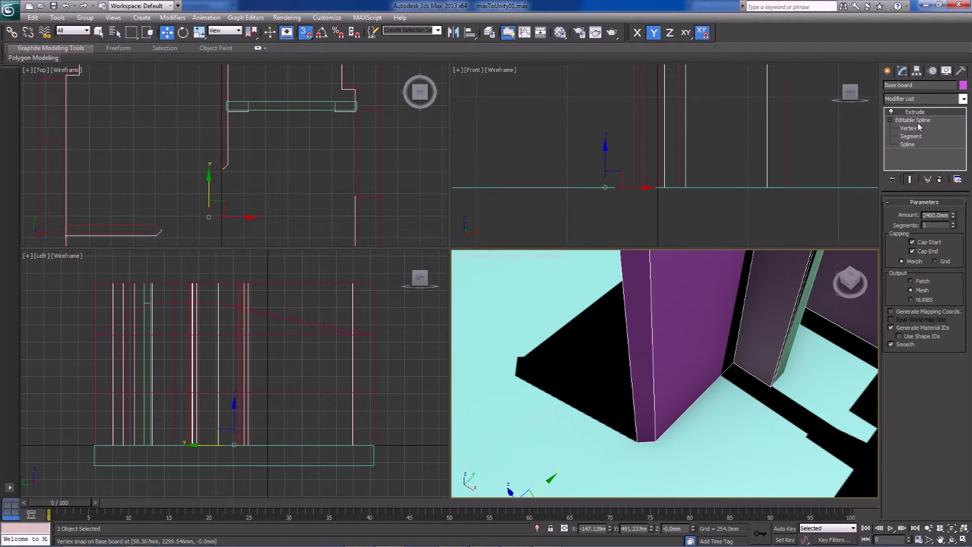
pyautogui.hotkey('ctrl', 'z')
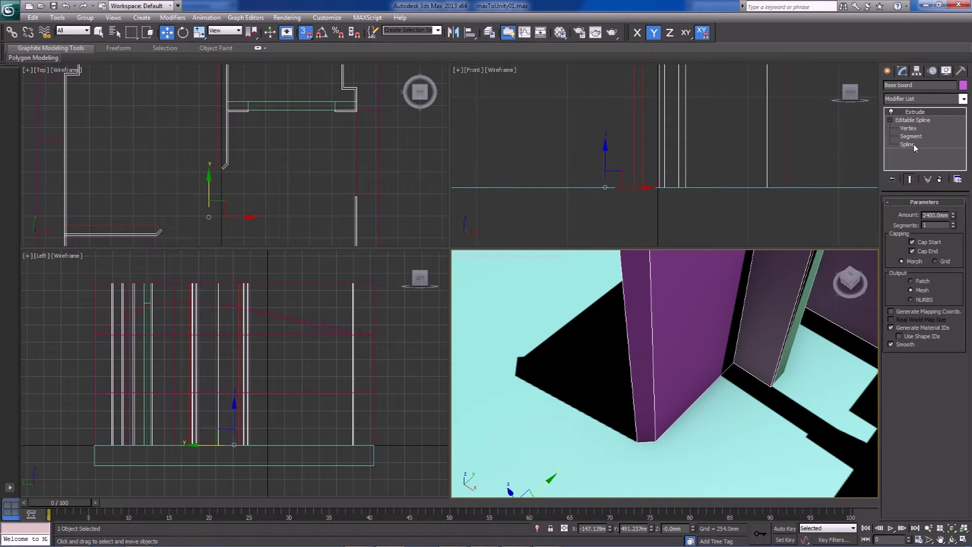
pyautogui.click(915, 145)
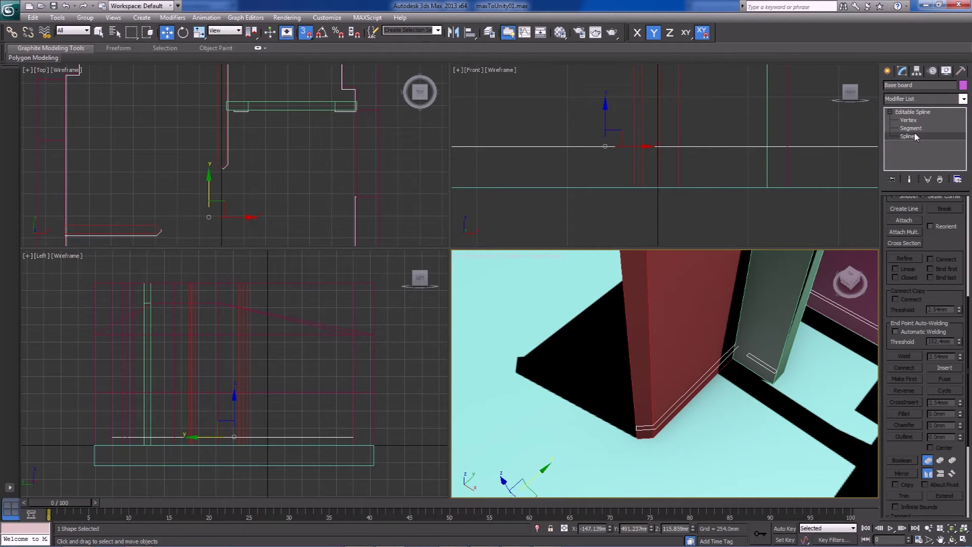
pyautogui.click(915, 136)
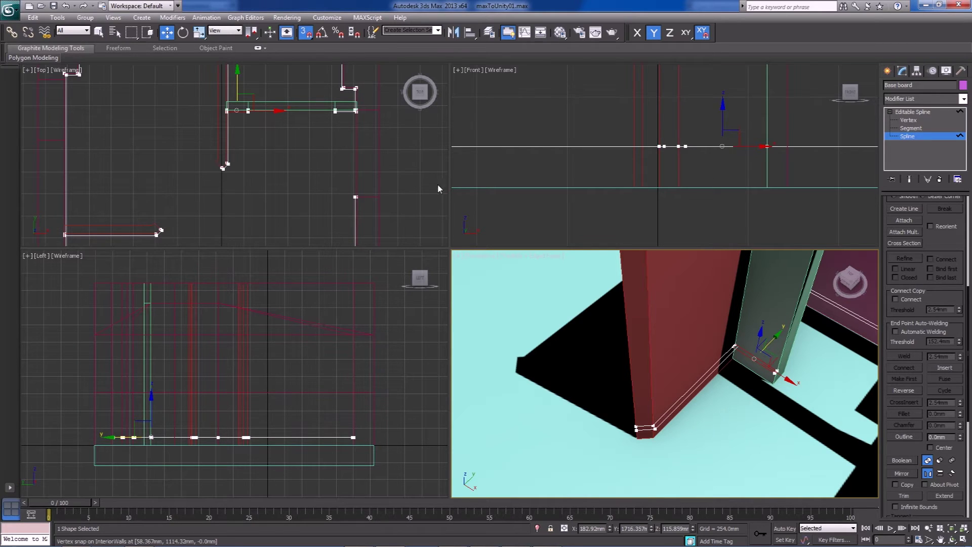
pyautogui.click(92, 7)
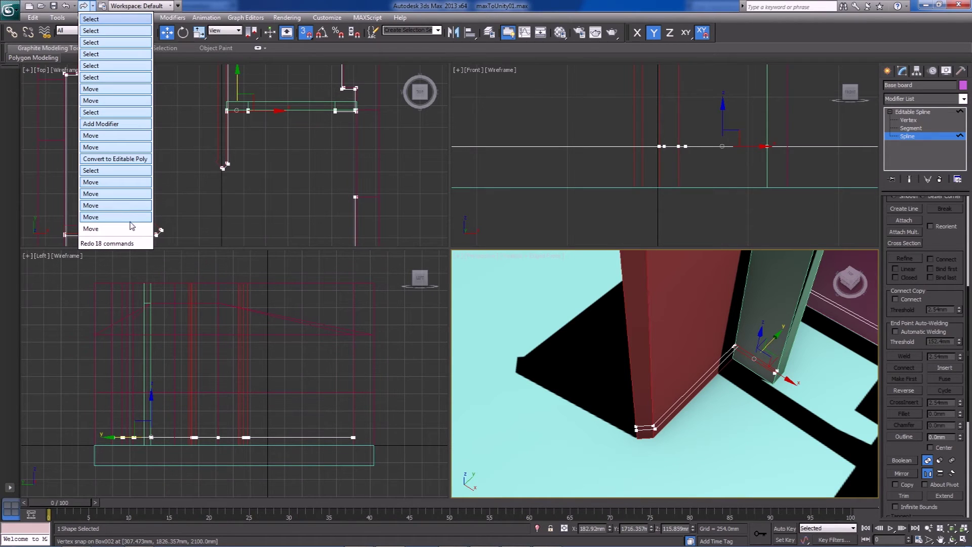
pyautogui.click(121, 235)
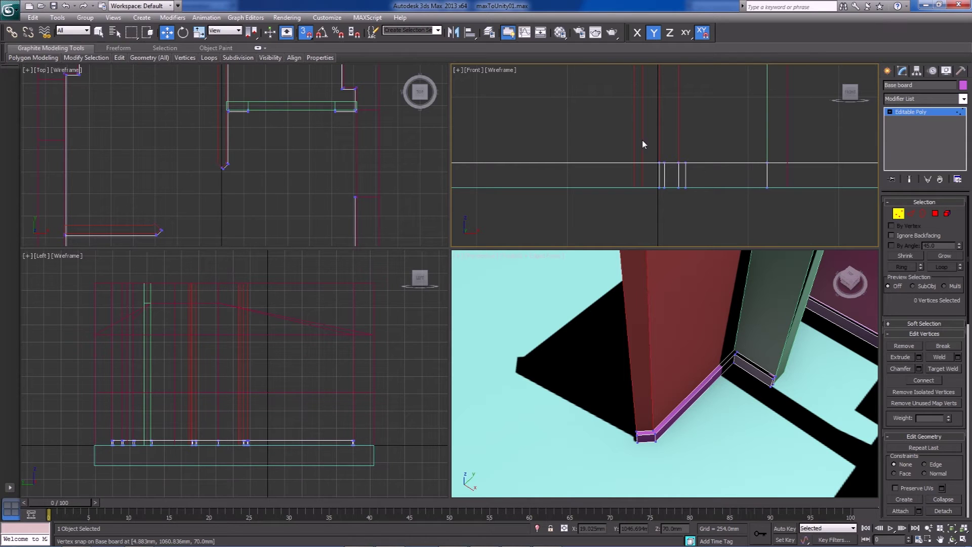
# - Leave vertex editing on the base board, deselect it and review the base board around the rooms
pyautogui.click(905, 111)
pyautogui.click(518, 216)
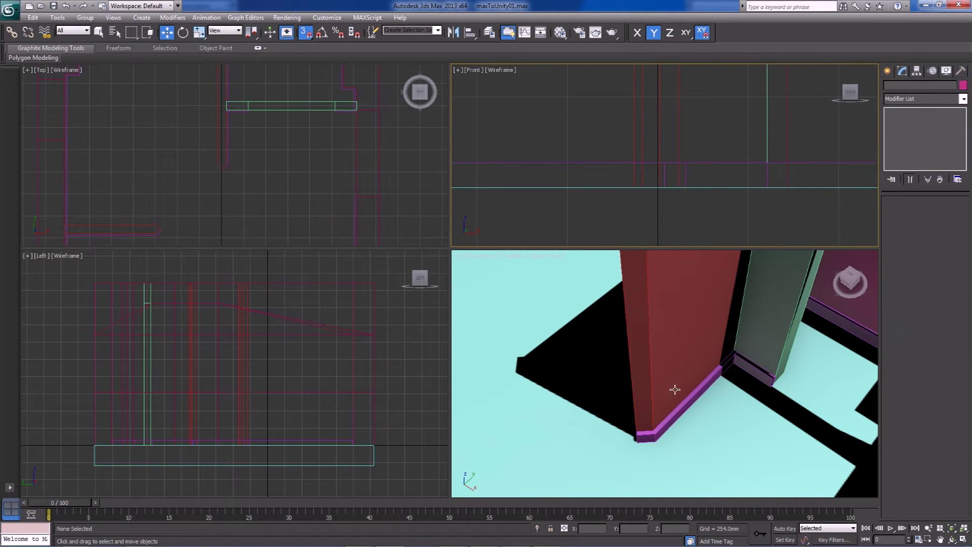
pyautogui.scroll(-5, 675, 390)
pyautogui.keyDown('alt'); pyautogui.moveTo(675, 391); pyautogui.dragTo(703, 412, button='middle'); pyautogui.keyUp('alt')
pyautogui.scroll(8, 701, 417)
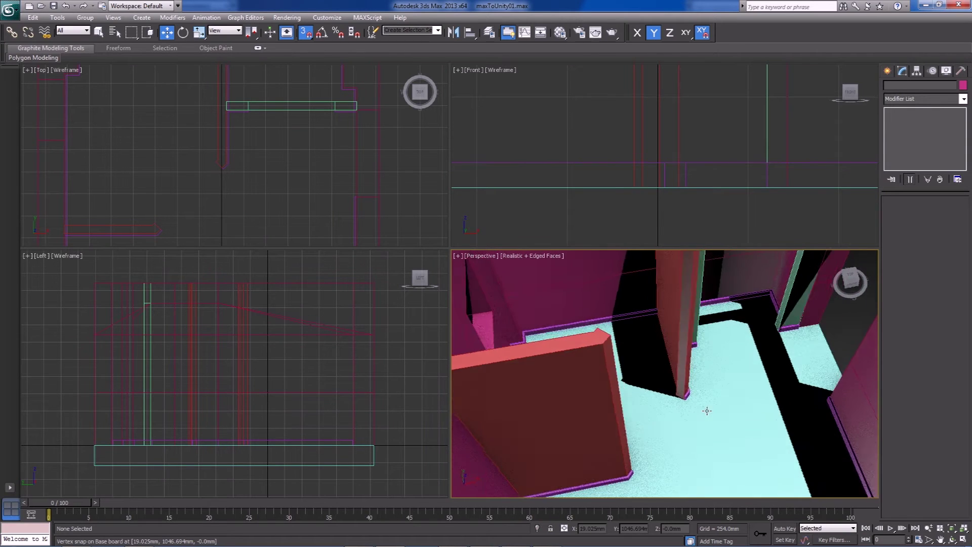
pyautogui.scroll(-4, 692, 402)
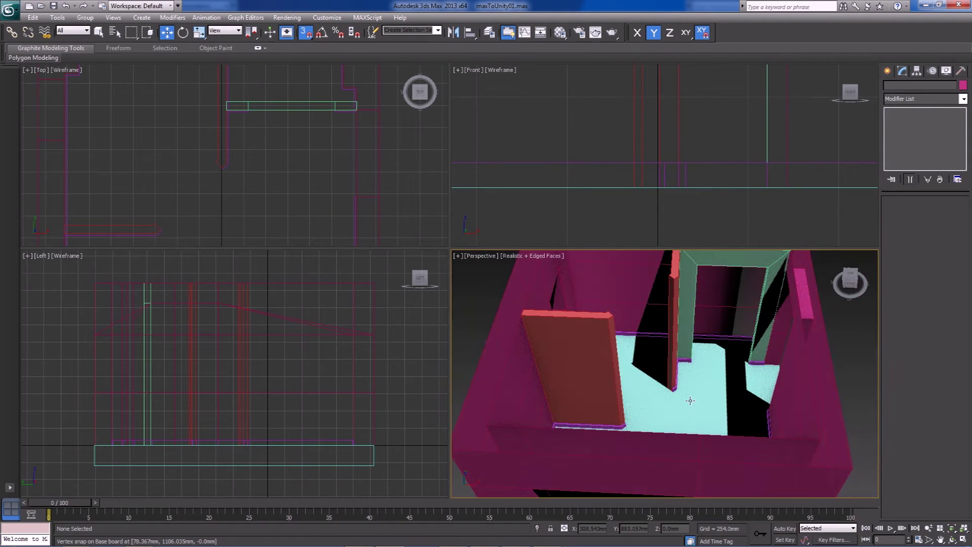
pyautogui.keyDown('alt'); pyautogui.moveTo(691, 401); pyautogui.dragTo(754, 385, button='middle'); pyautogui.keyUp('alt')
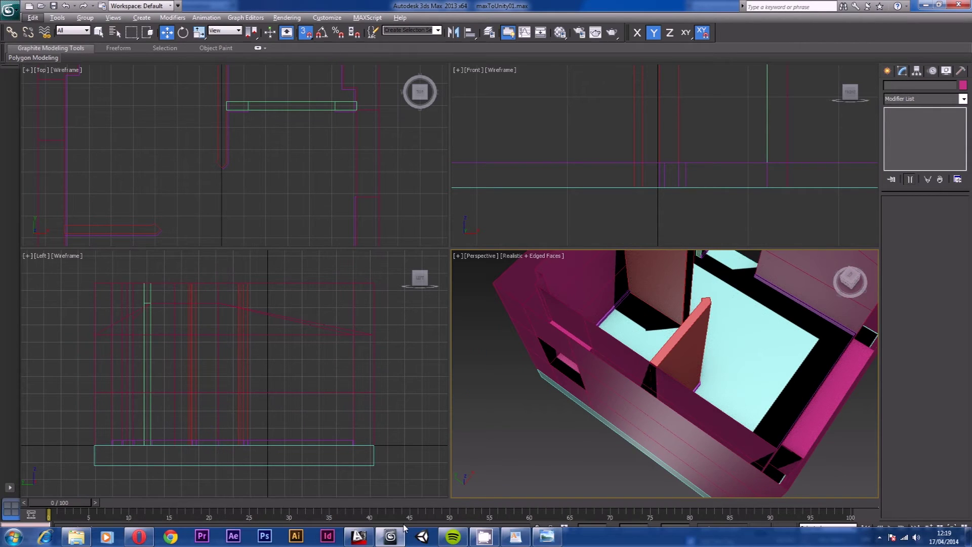
# - Switch to AutoCAD and examine the Room No20 floor plan around the bedsit window and the WC/shower
pyautogui.click(365, 537)
pyautogui.moveTo(322, 320); pyautogui.dragTo(457, 190, button='middle')
pyautogui.scroll(-2, 457, 190)
pyautogui.scroll(4, 438, 350)
pyautogui.moveTo(292, 265); pyautogui.dragTo(308, 365, button='middle')
pyautogui.scroll(-3, 308, 365)
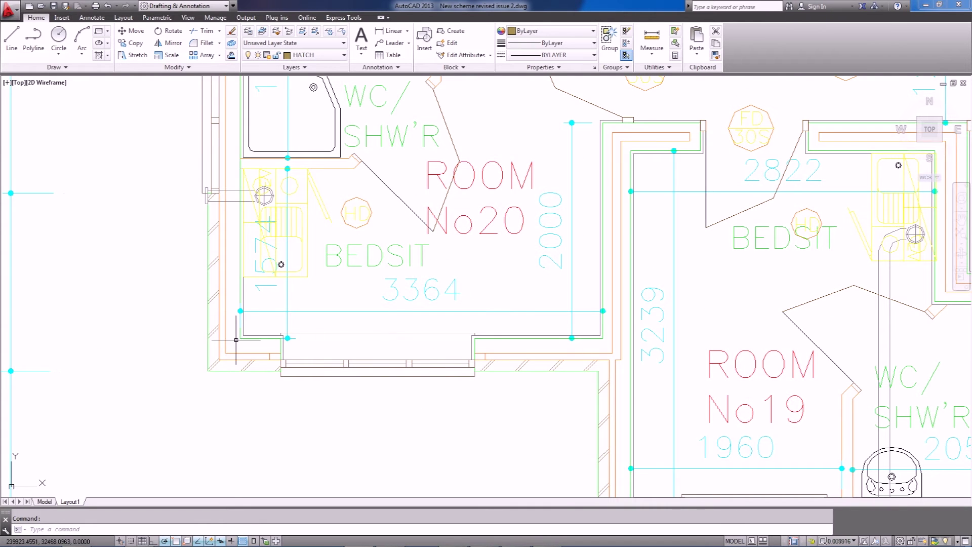
pyautogui.moveTo(289, 218); pyautogui.dragTo(343, 345, button='middle')
pyautogui.moveTo(306, 187); pyautogui.dragTo(346, 306, button='middle')
pyautogui.scroll(2, 346, 306)
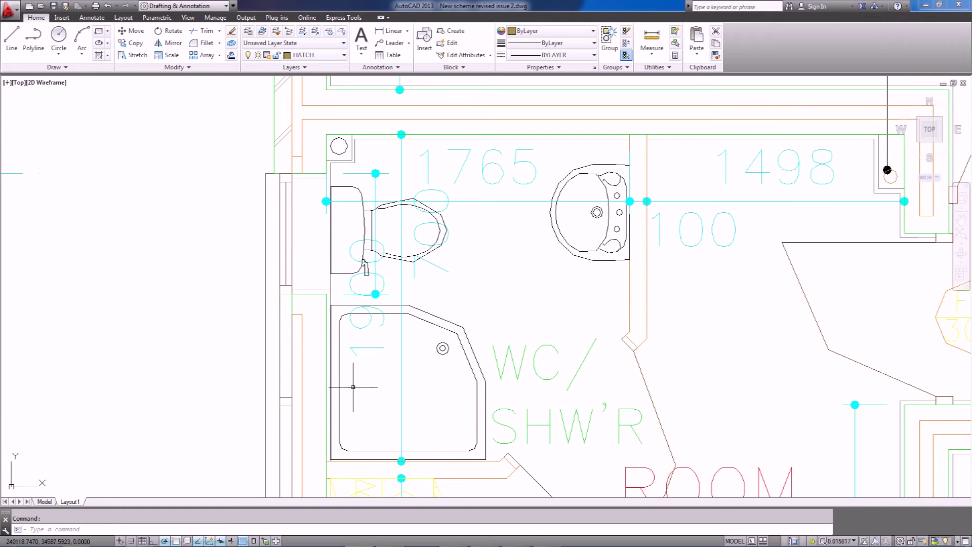
pyautogui.moveTo(373, 398); pyautogui.dragTo(291, 238, button='middle')
pyautogui.scroll(-2, 376, 280)
pyautogui.moveTo(472, 447); pyautogui.dragTo(459, 358, button='middle')
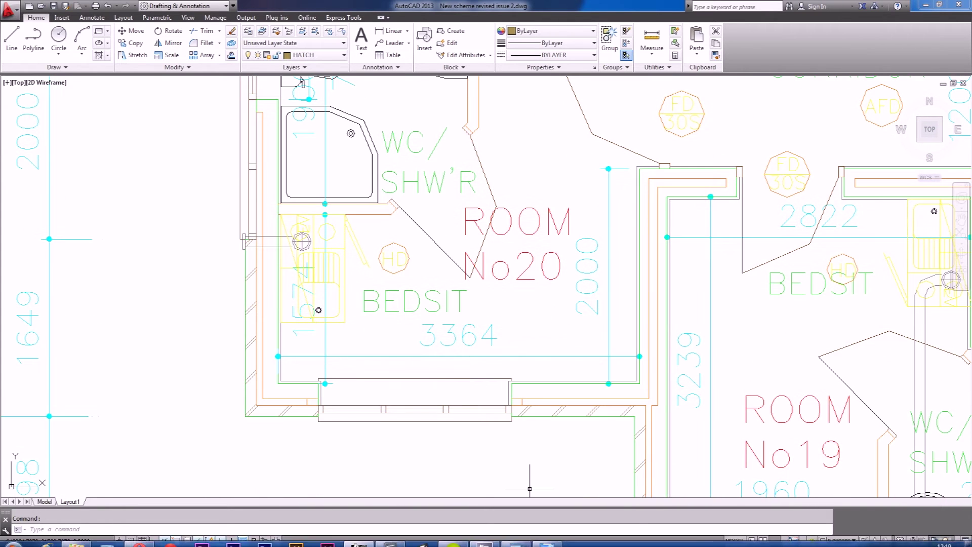
# - Switch back to 3ds Max and unhide the Plan layer
pyautogui.click(391, 538)
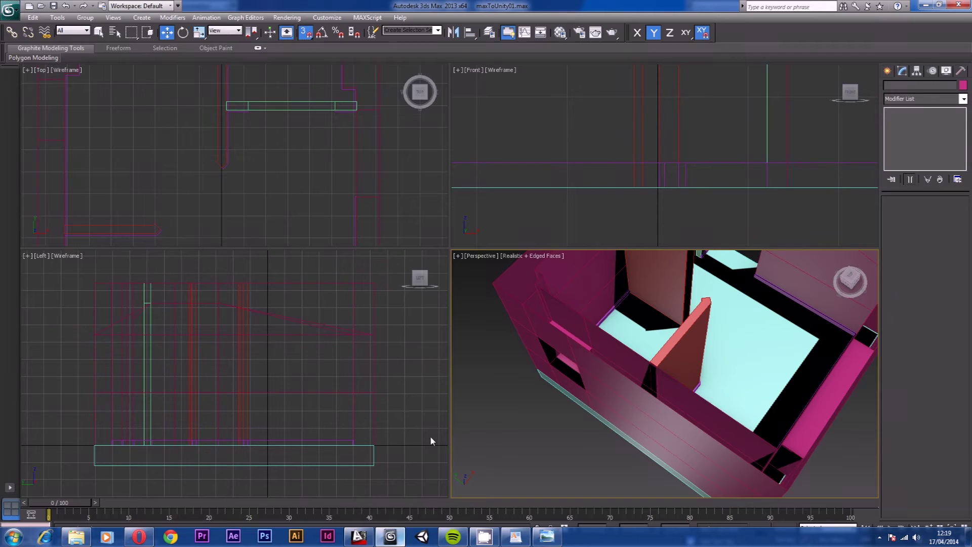
pyautogui.click(322, 152)
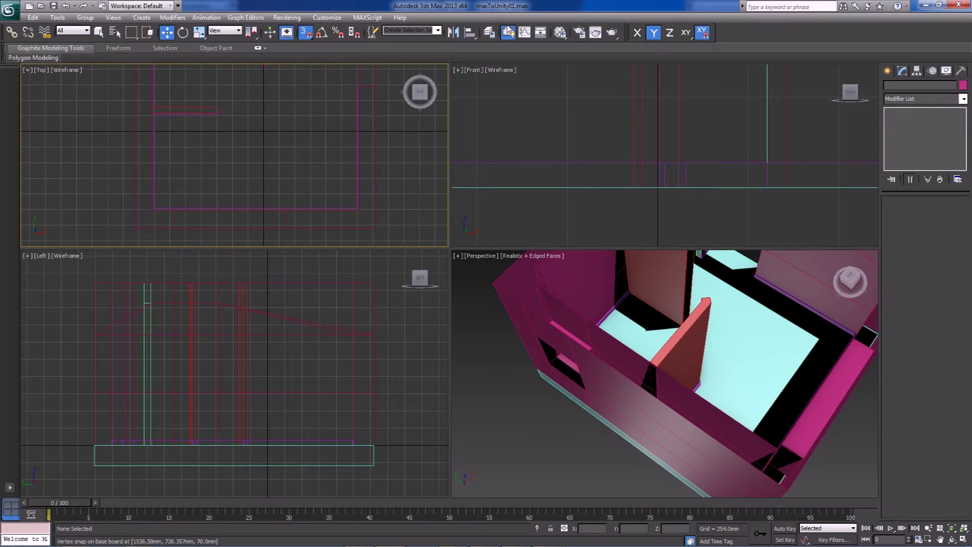
pyautogui.click(487, 34)
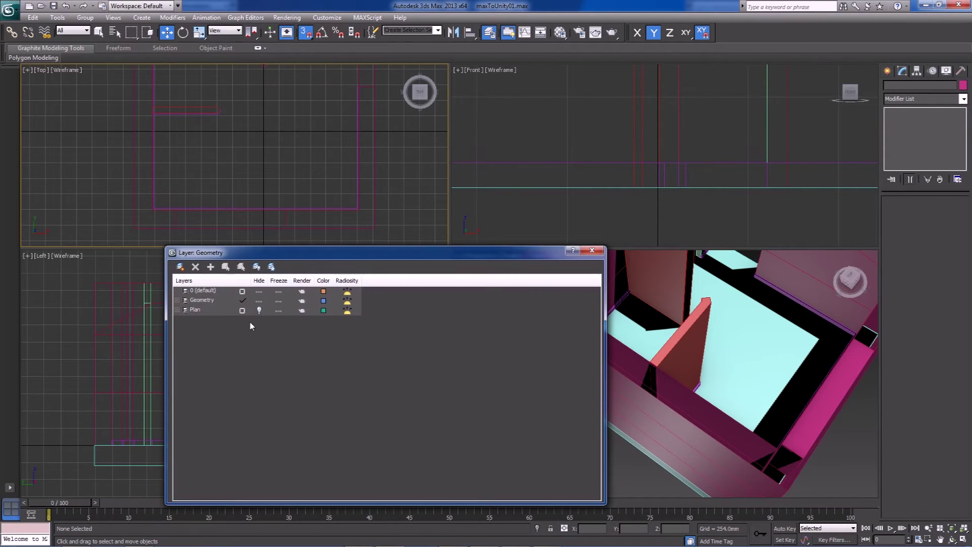
pyautogui.click(261, 310)
pyautogui.click(593, 250)
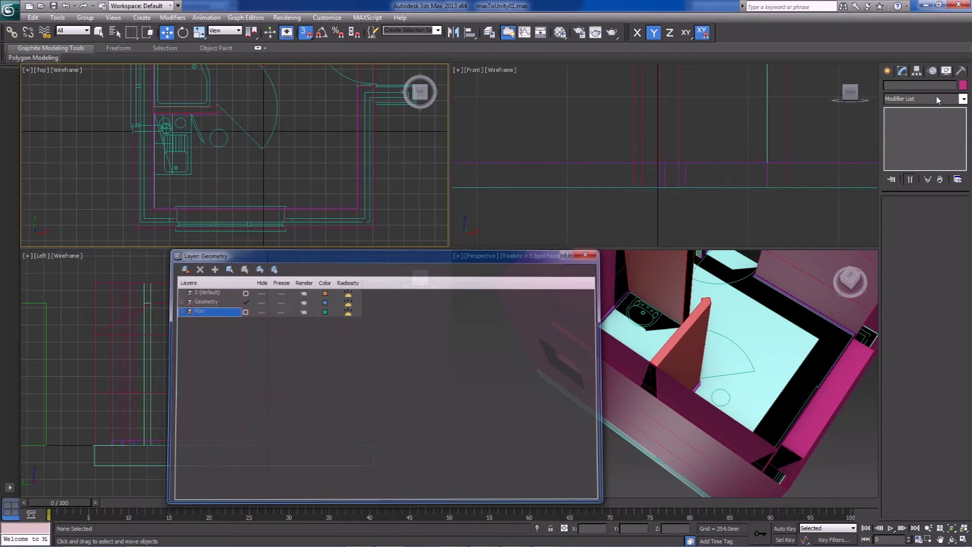
# - Create a thin box 353 mm long and 1800 mm wide over the bedsit window in the top view, snapping to the plan and exterior wall
pyautogui.click(887, 71)
pyautogui.click(892, 88)
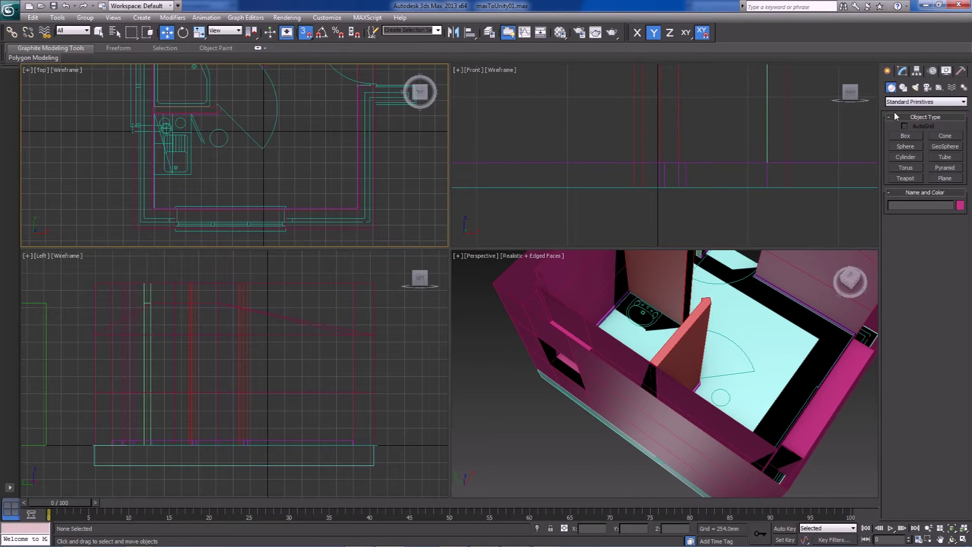
pyautogui.click(905, 136)
pyautogui.scroll(5, 332, 134)
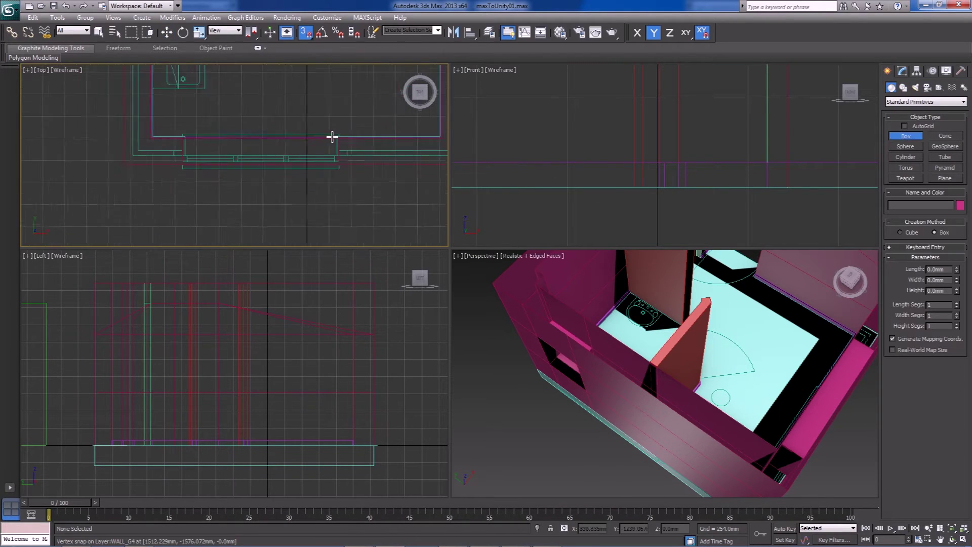
pyautogui.moveTo(222, 144); pyautogui.dragTo(172, 178, button='middle')
pyautogui.press('s')
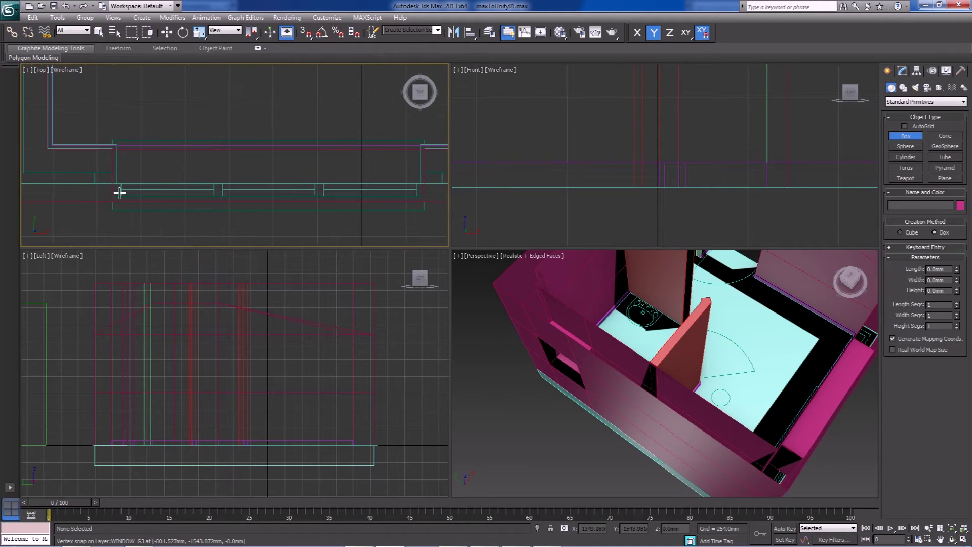
pyautogui.press('s')
pyautogui.moveTo(139, 201); pyautogui.dragTo(111, 199, button='middle')
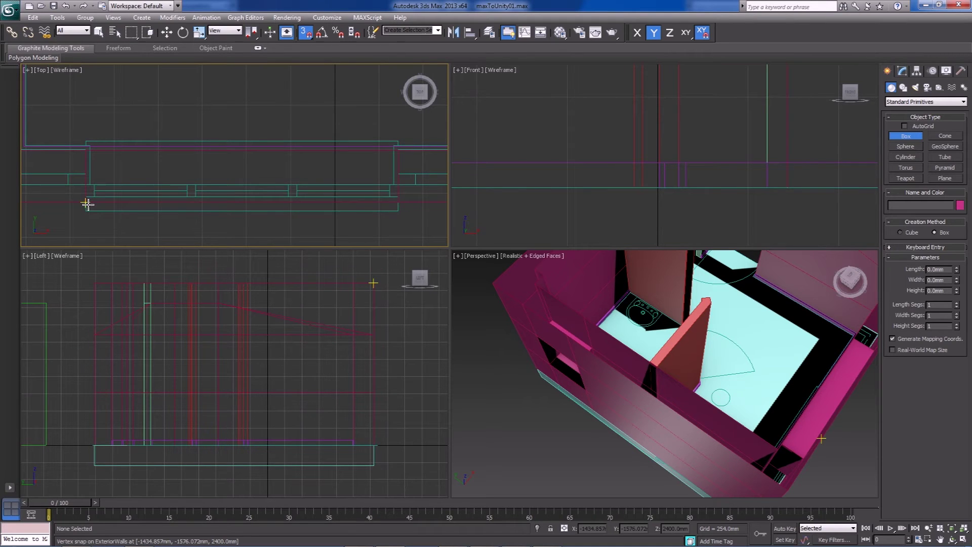
pyautogui.moveTo(87, 203); pyautogui.dragTo(398, 138)
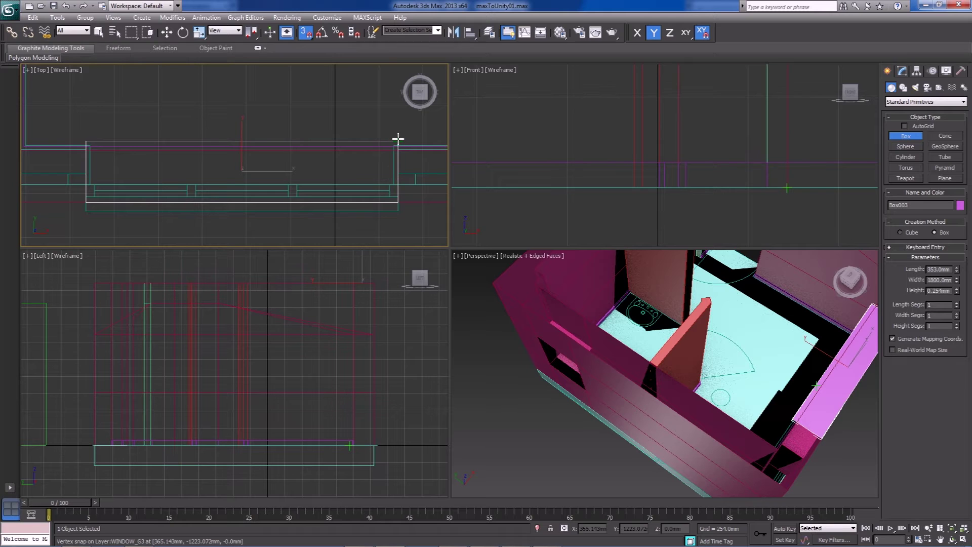
pyautogui.press('s')
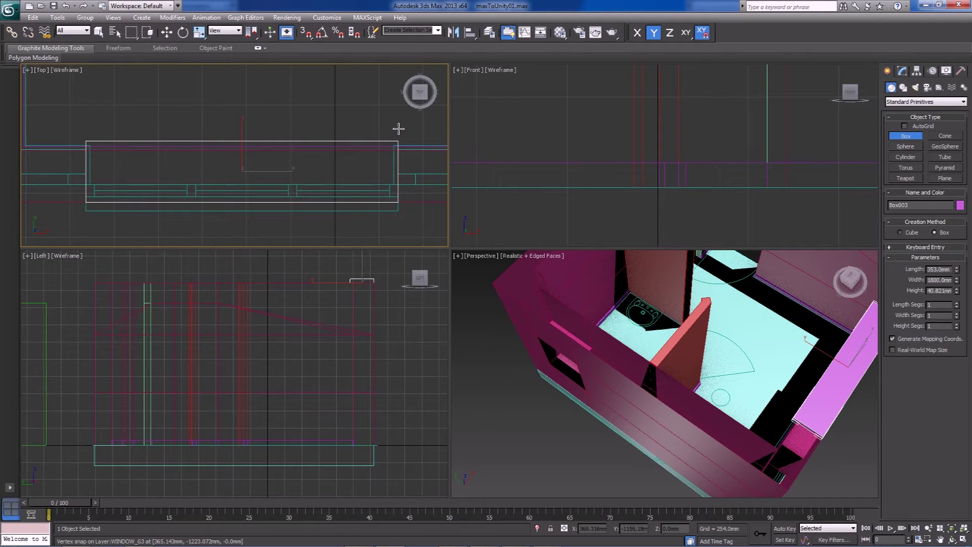
pyautogui.click(397, 132)
# - Move the thin box down onto the bottom of the bedsit window opening, at a height of 775 mm
pyautogui.press('w')
pyautogui.scroll(-6, 327, 404)
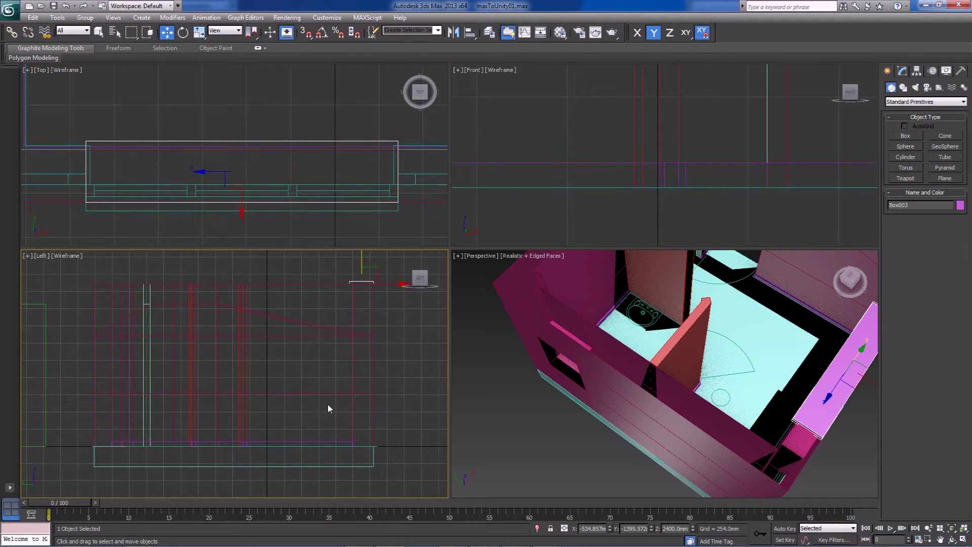
pyautogui.moveTo(299, 300); pyautogui.dragTo(299, 341)
pyautogui.keyDown('alt'); pyautogui.moveTo(719, 423); pyautogui.dragTo(597, 358, button='middle'); pyautogui.keyUp('alt')
pyautogui.scroll(3, 723, 374)
pyautogui.moveTo(722, 374); pyautogui.dragTo(594, 340, button='middle')
pyautogui.press('s')
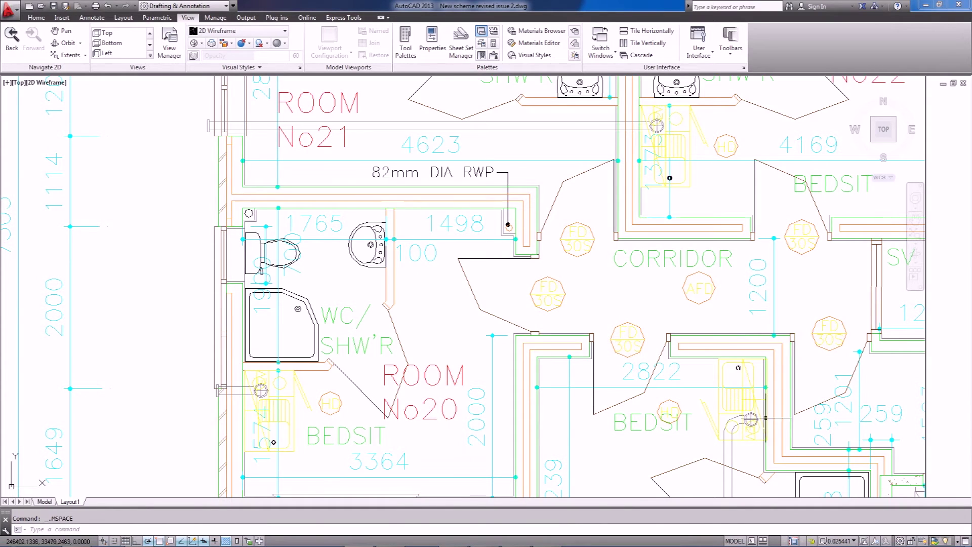
# - Switch to AutoCAD, go to paper space and examine the window sill detail in Section C-C
pyautogui.moveTo(348, 286); pyautogui.dragTo(344, 284, button='middle')
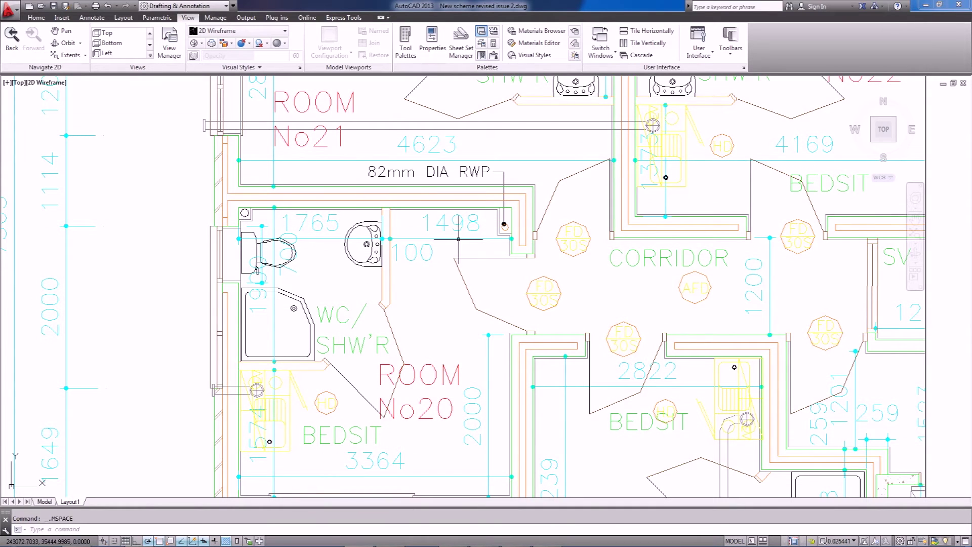
pyautogui.click(737, 544)
pyautogui.scroll(-2, 598, 303)
pyautogui.scroll(-4, 597, 304)
pyautogui.moveTo(597, 304); pyautogui.dragTo(469, 298, button='middle')
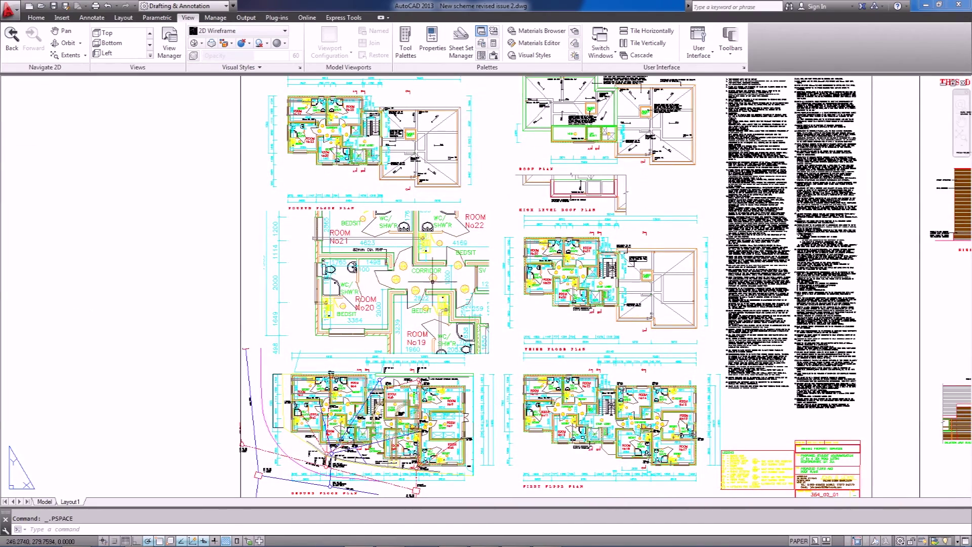
pyautogui.moveTo(432, 282); pyautogui.dragTo(332, 276, button='middle')
pyautogui.moveTo(905, 278); pyautogui.dragTo(403, 341, button='middle')
pyautogui.moveTo(756, 309); pyautogui.dragTo(719, 319, button='middle')
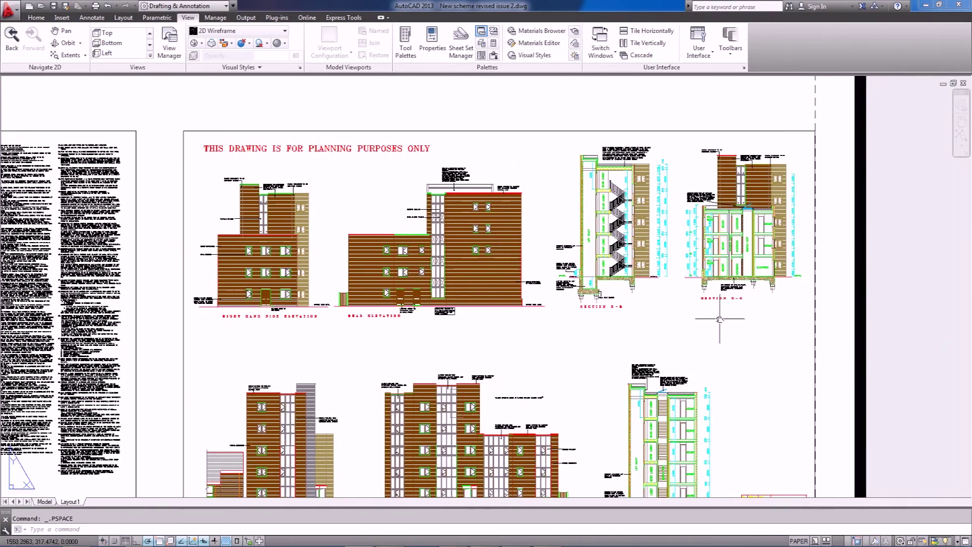
pyautogui.scroll(8, 719, 319)
pyautogui.scroll(8, 557, 228)
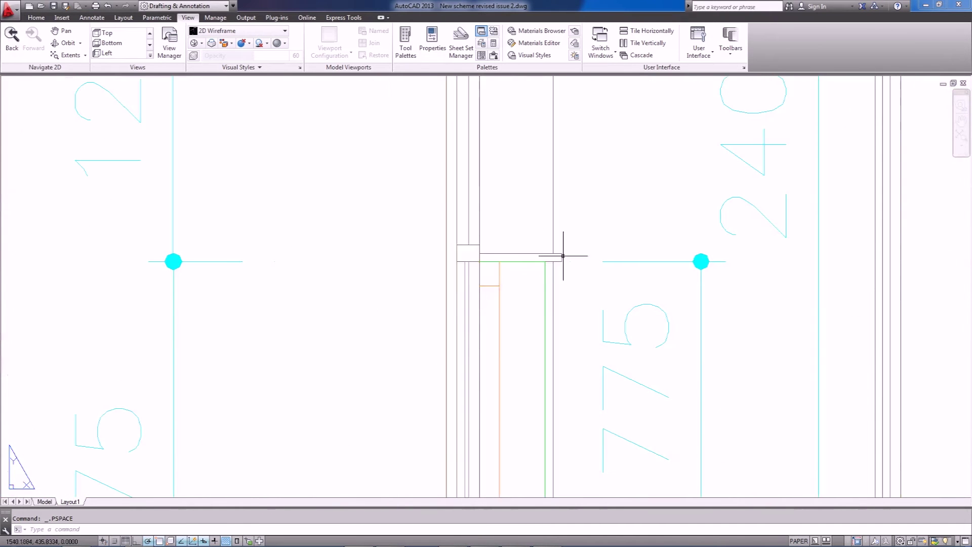
pyautogui.moveTo(564, 254)
pyautogui.mouseDown(button='middle')
pyautogui.moveTo(605, 249)
pyautogui.moveTo(535, 243)
pyautogui.mouseUp(button='middle')
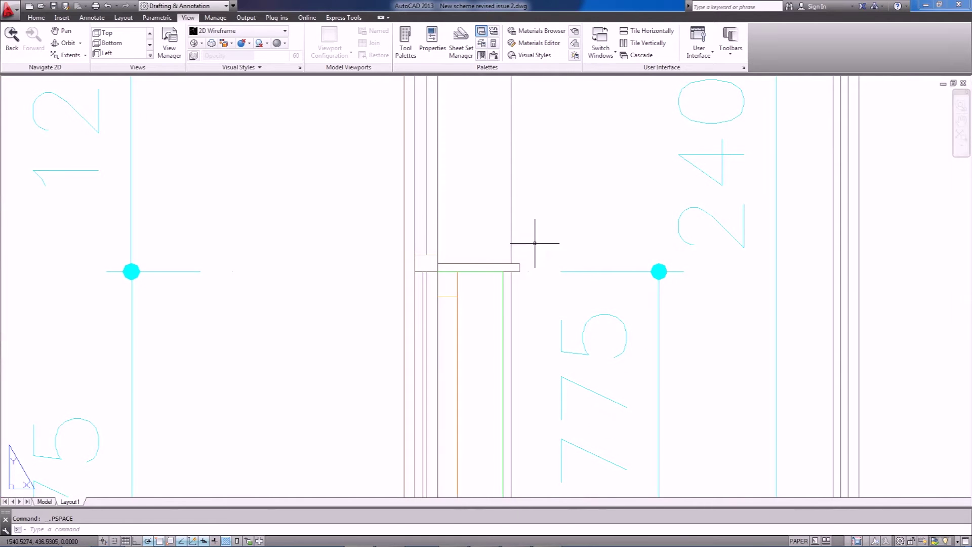
# - Measure the sill board's thickness in model space with a Linear dimension, cancel it and return to paper space
pyautogui.doubleClick(535, 243)
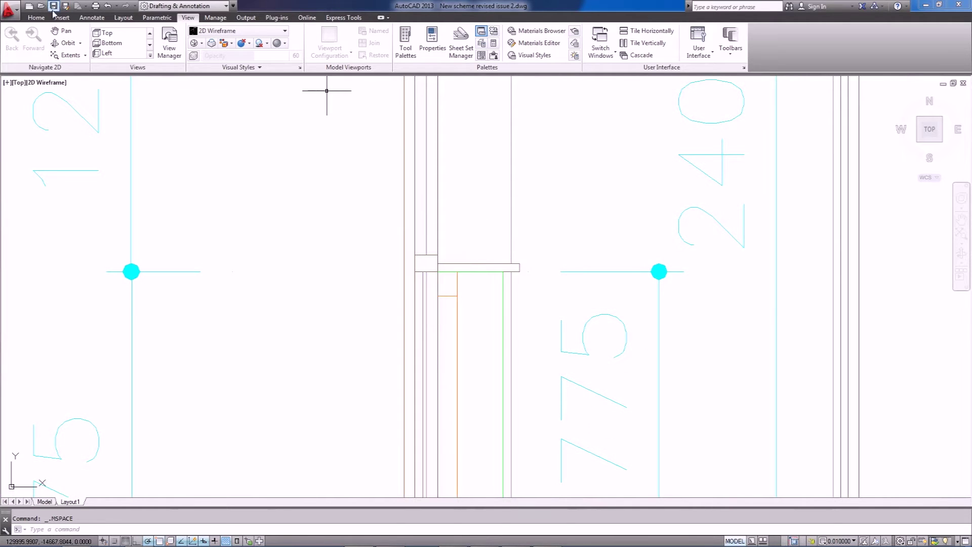
pyautogui.click(36, 17)
pyautogui.click(390, 30)
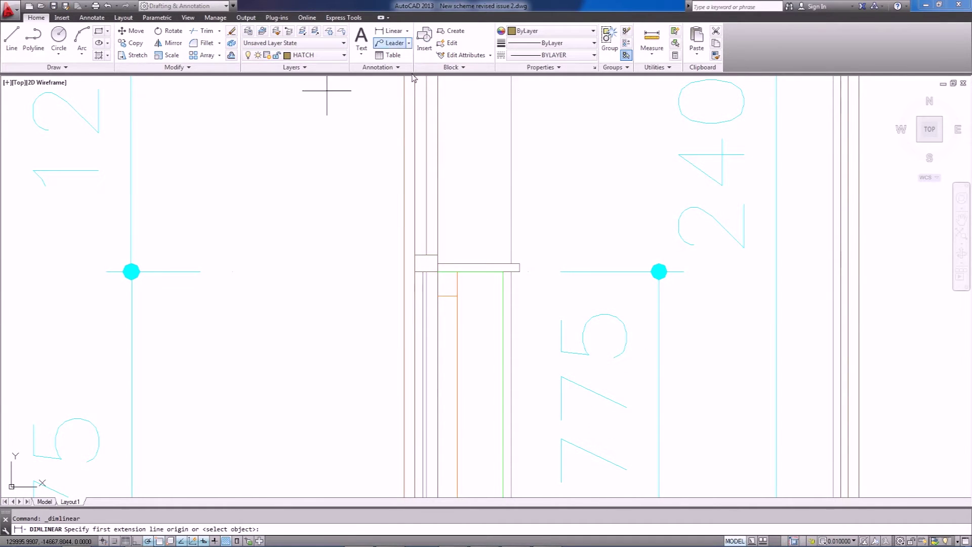
pyautogui.click(520, 272)
pyautogui.click(519, 263)
pyautogui.press('Escape')
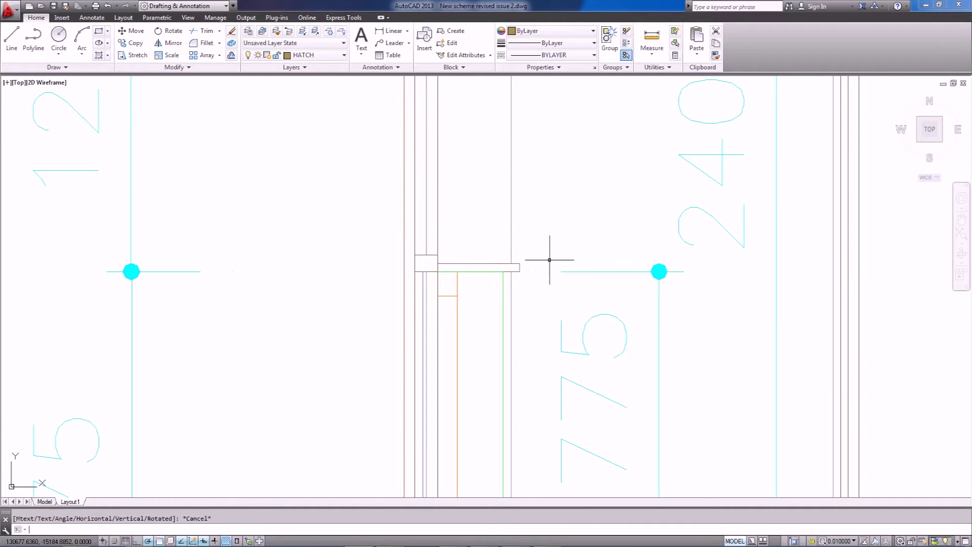
pyautogui.click(735, 541)
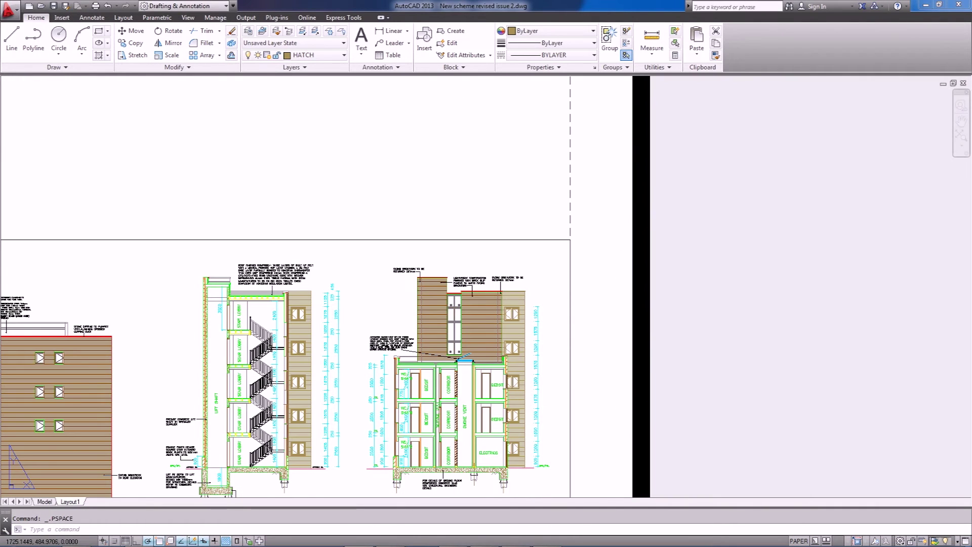
pyautogui.click(625, 329)
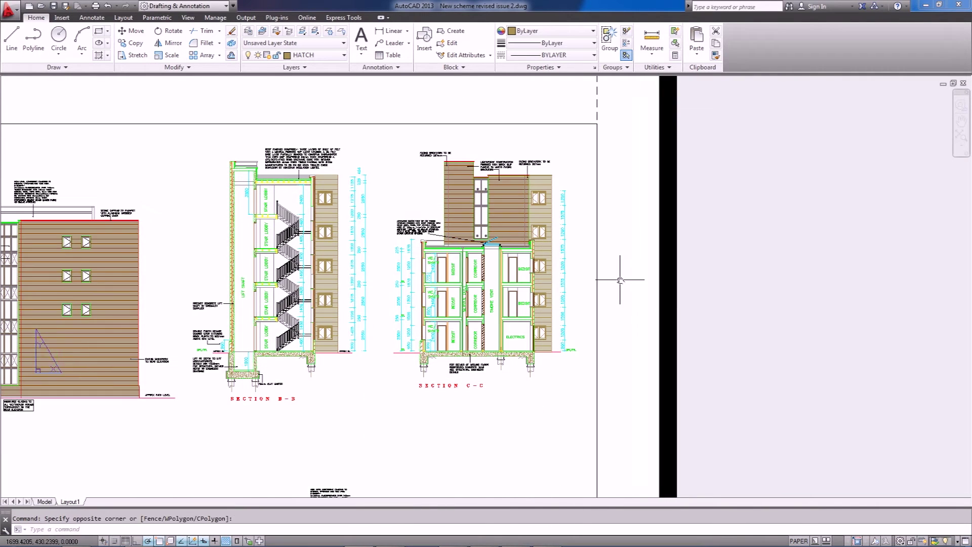
# - Switch back to 3ds Max and set the window sill box's height to 25 mm
pyautogui.click(398, 541)
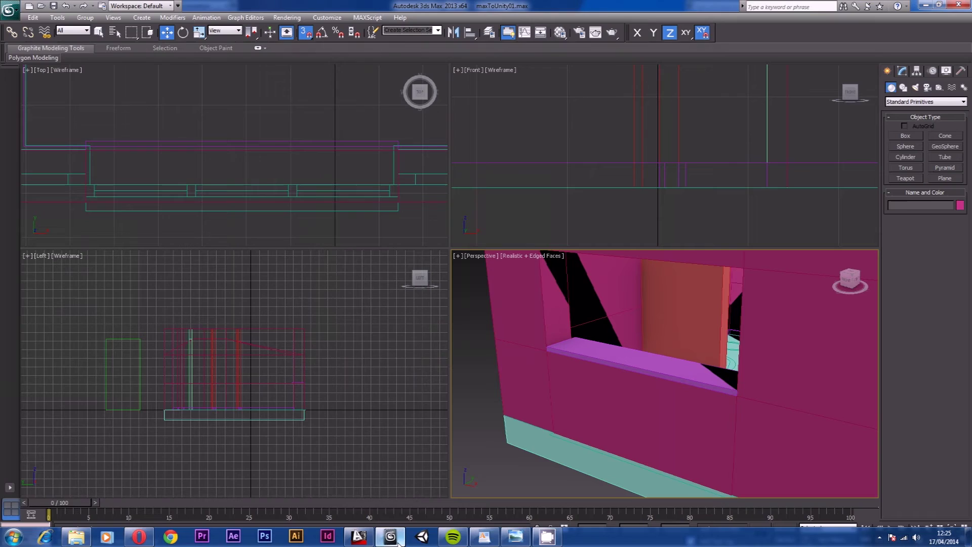
pyautogui.click(639, 362)
pyautogui.press('s')
pyautogui.click(904, 72)
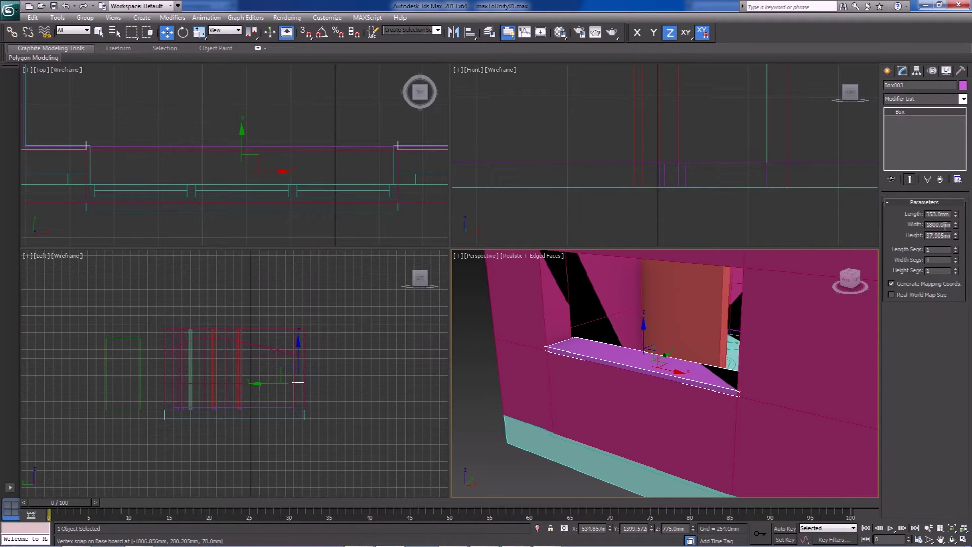
pyautogui.write('25')
pyautogui.press('Return')
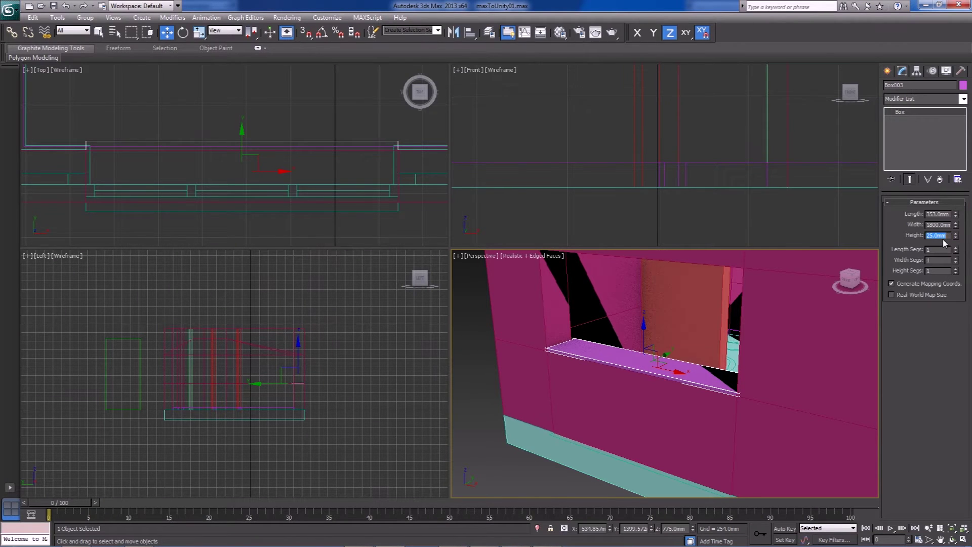
# - Examine how the window sill sits in the opening from outside and inside the room
pyautogui.middleClick(662, 151)
pyautogui.moveTo(662, 150); pyautogui.dragTo(681, 172, button='middle')
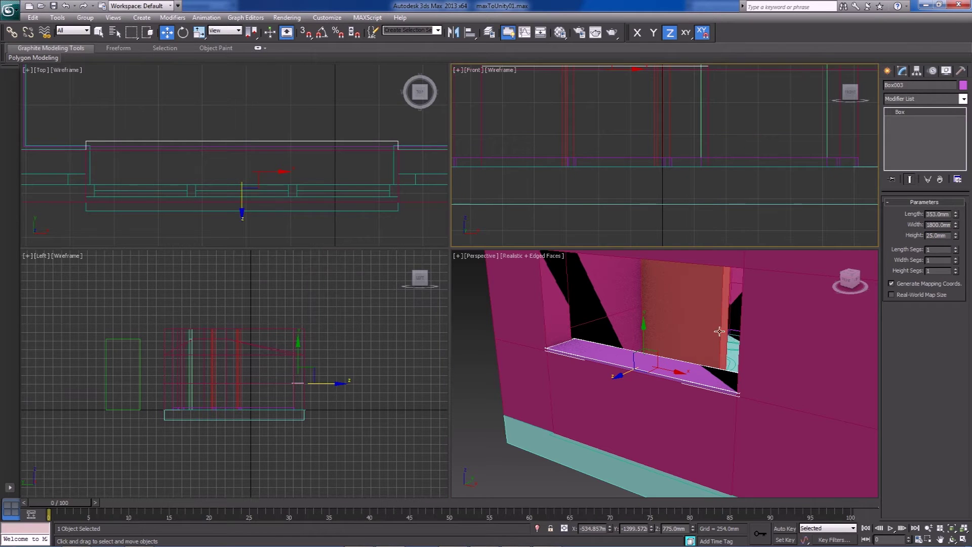
pyautogui.scroll(10, 721, 330)
pyautogui.keyDown('alt'); pyautogui.moveTo(613, 360); pyautogui.dragTo(689, 372, button='middle'); pyautogui.keyUp('alt')
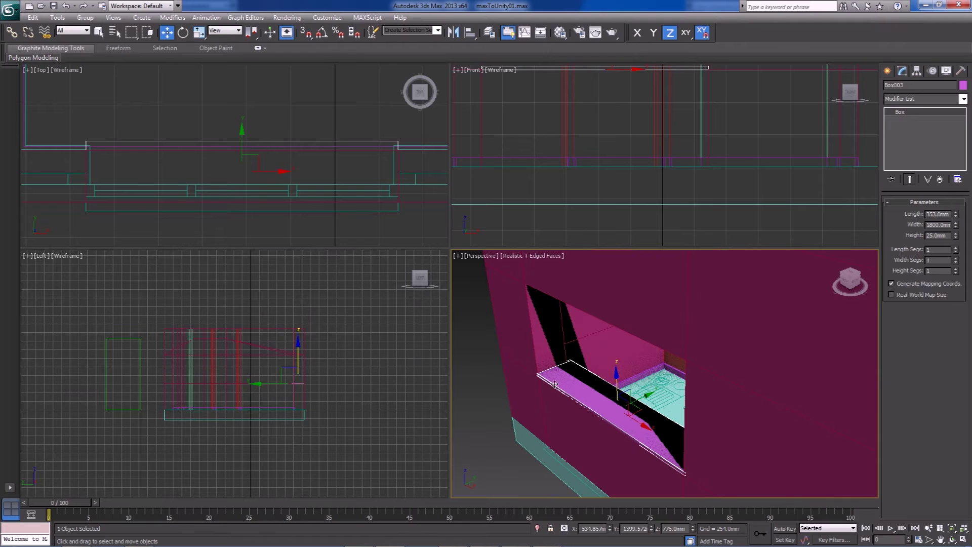
pyautogui.moveTo(127, 192); pyautogui.dragTo(201, 181, button='middle')
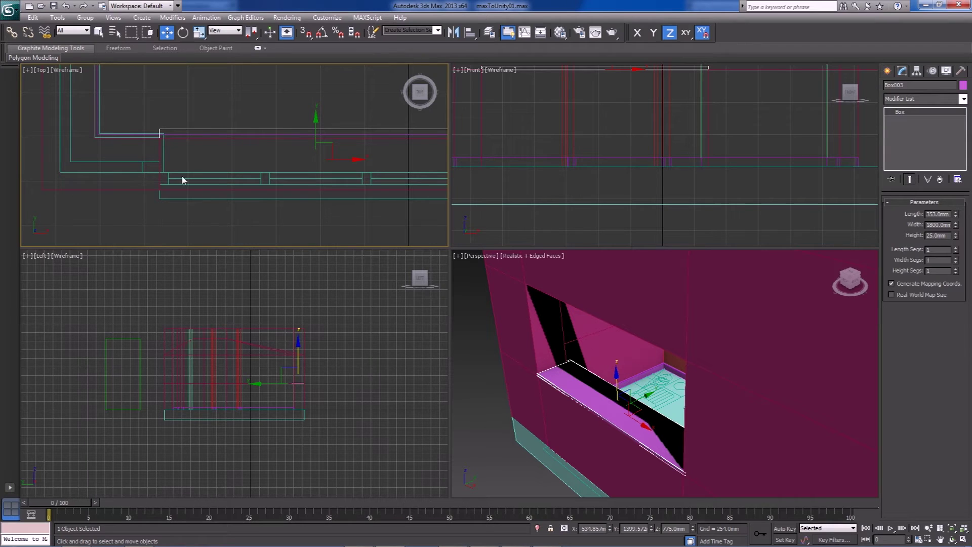
pyautogui.click(521, 450)
pyautogui.scroll(-5, 548, 390)
pyautogui.keyDown('alt'); pyautogui.moveTo(569, 390); pyautogui.dragTo(639, 401, button='middle'); pyautogui.keyUp('alt')
pyautogui.scroll(10, 639, 402)
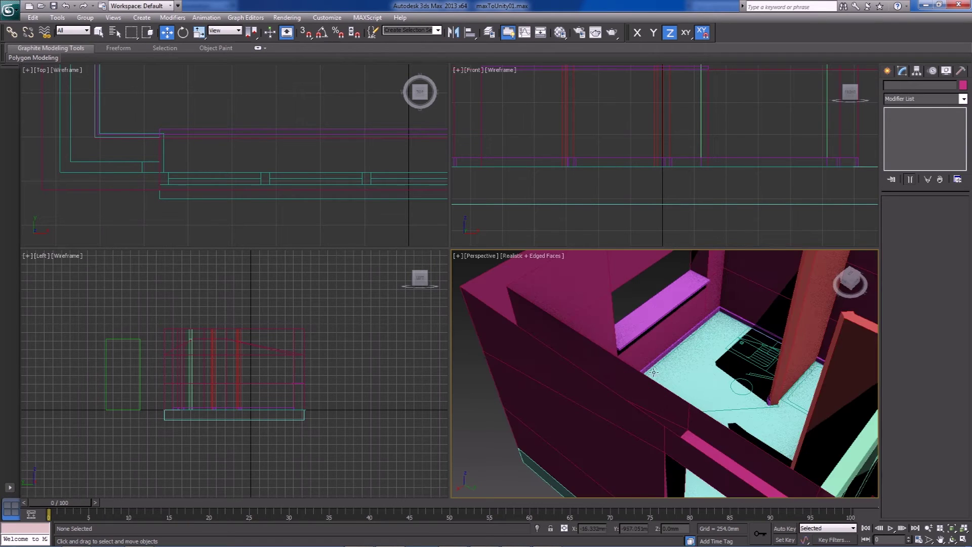
pyautogui.click(590, 339)
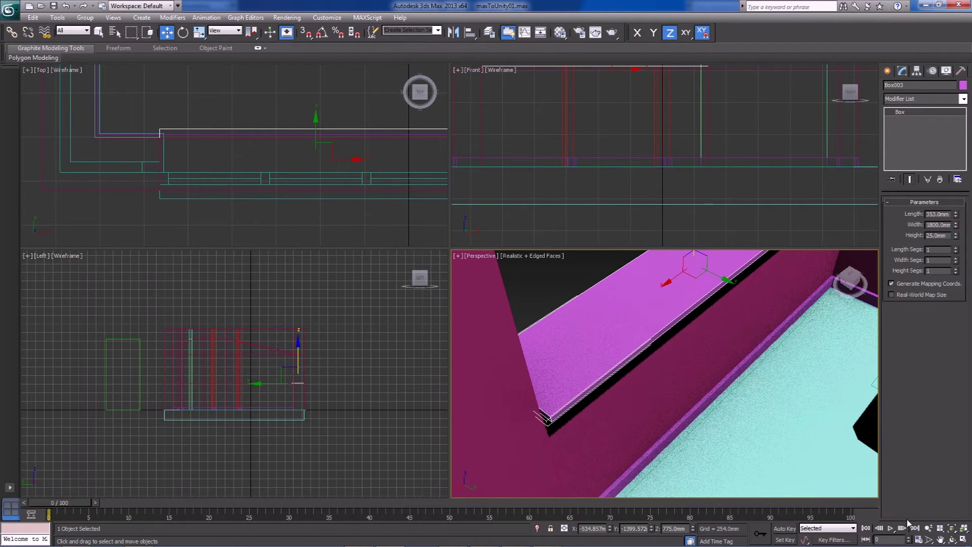
pyautogui.click(954, 528)
# - Examine the base board and the ends of the interior walls around the WC/shower
pyautogui.keyDown('alt'); pyautogui.moveTo(602, 396); pyautogui.dragTo(802, 416, button='middle'); pyautogui.keyUp('alt')
pyautogui.scroll(-3, 660, 386)
pyautogui.moveTo(786, 382); pyautogui.dragTo(645, 460, button='middle')
pyautogui.moveTo(549, 329); pyautogui.dragTo(697, 390, button='middle')
pyautogui.scroll(2, 593, 436)
pyautogui.scroll(5, 647, 400)
pyautogui.scroll(-2, 674, 387)
pyautogui.scroll(-1, 697, 390)
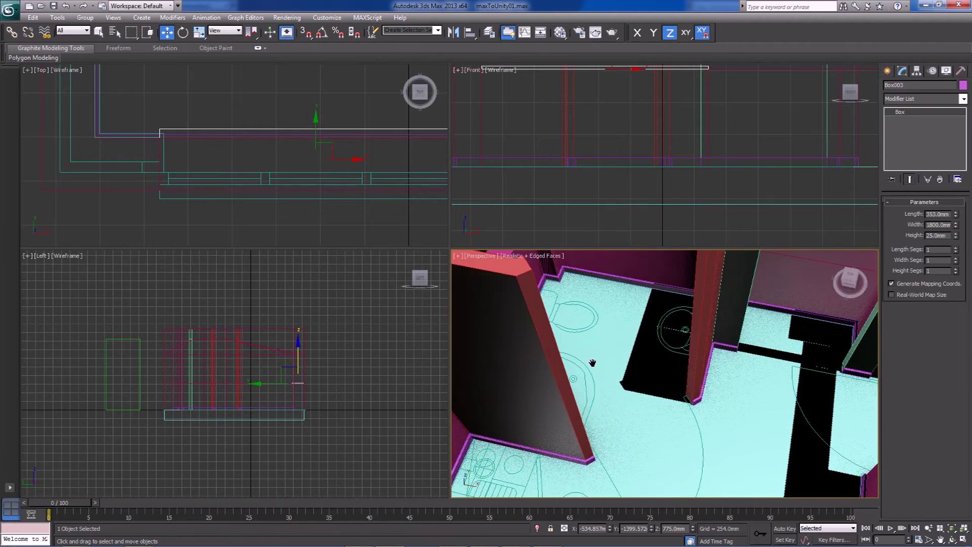
pyautogui.scroll(2, 593, 363)
pyautogui.keyDown('alt'); pyautogui.moveTo(797, 402); pyautogui.dragTo(712, 376, button='middle'); pyautogui.keyUp('alt')
pyautogui.scroll(1, 715, 356)
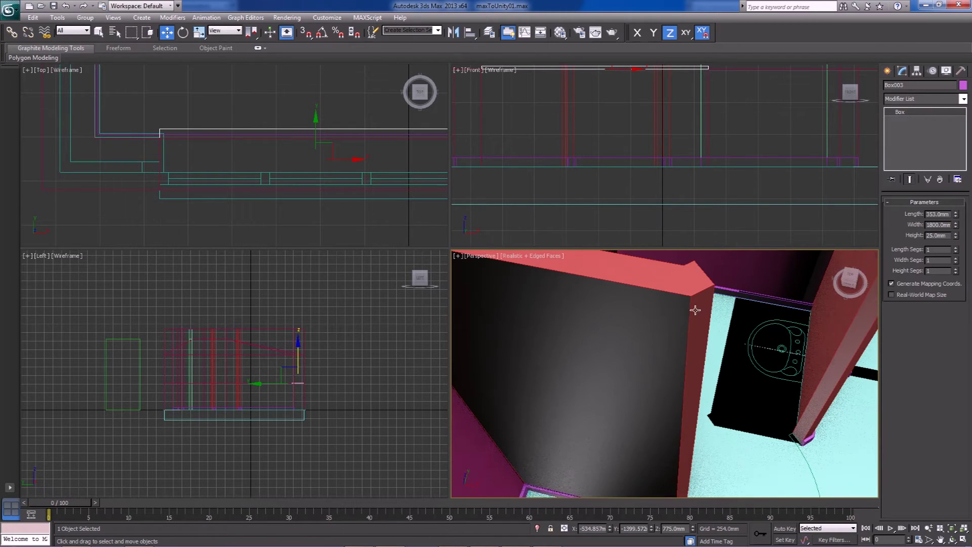
pyautogui.keyDown('alt'); pyautogui.moveTo(688, 304); pyautogui.dragTo(644, 436, button='middle'); pyautogui.keyUp('alt')
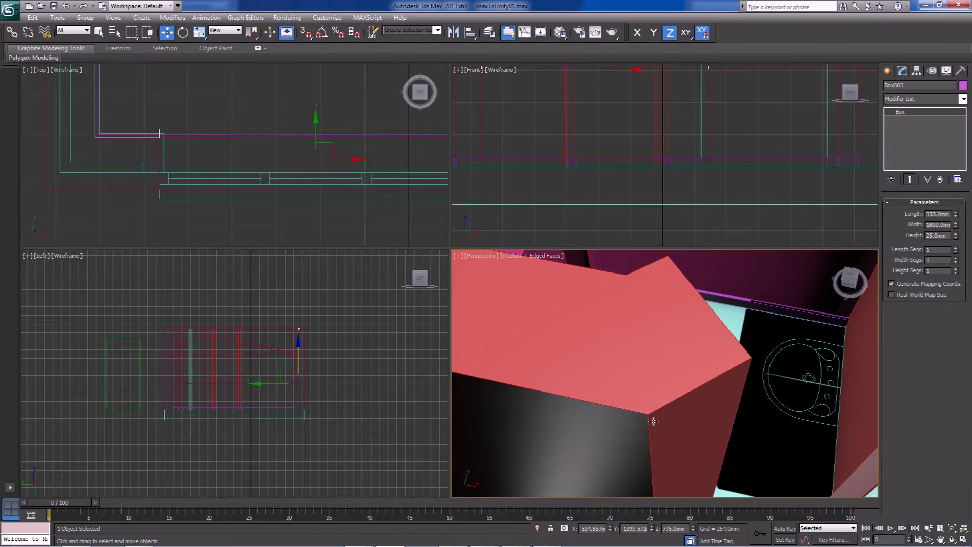
# - Select the interior walls, check their base spline and convert them to an Editable Poly
pyautogui.click(635, 419)
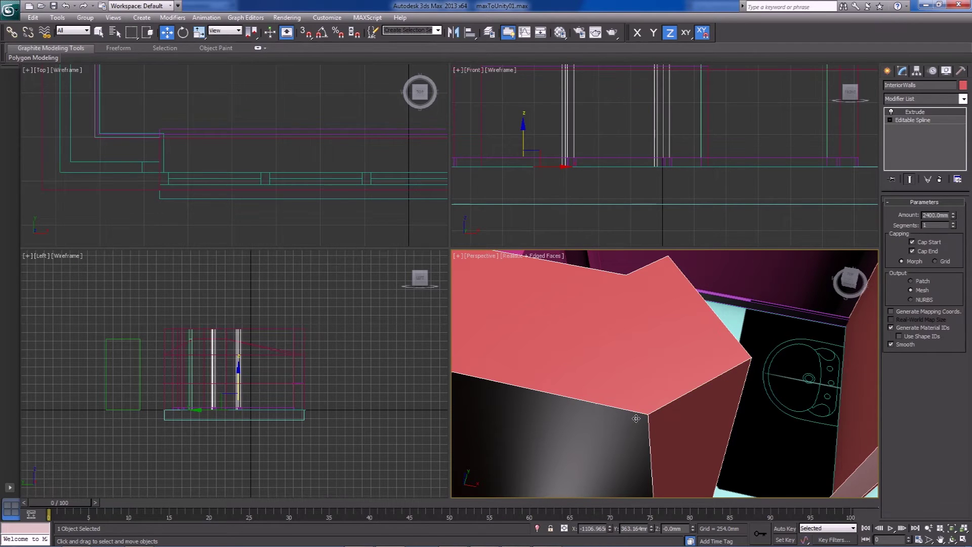
pyautogui.click(914, 120)
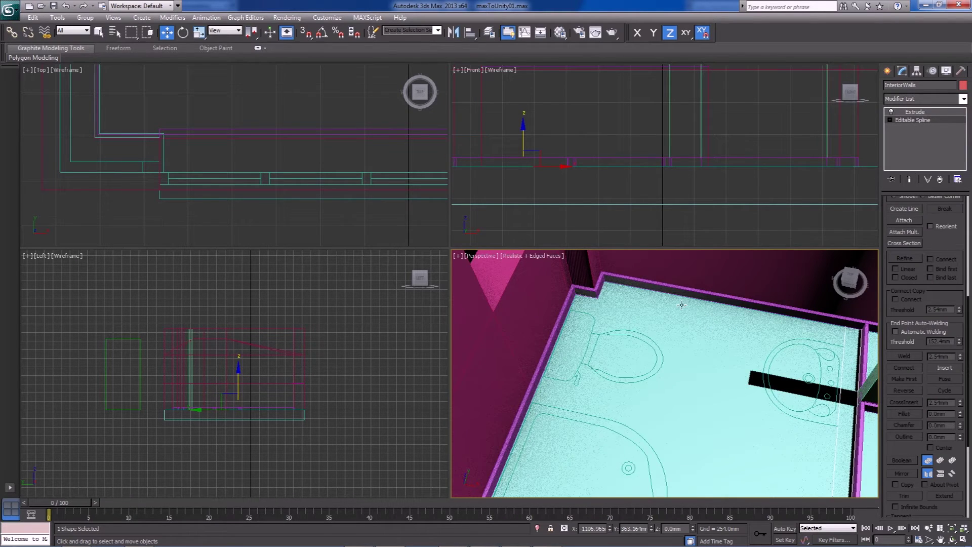
pyautogui.scroll(-8, 682, 305)
pyautogui.keyDown('alt'); pyautogui.moveTo(682, 305); pyautogui.dragTo(560, 343, button='middle'); pyautogui.keyUp('alt')
pyautogui.scroll(4, 672, 372)
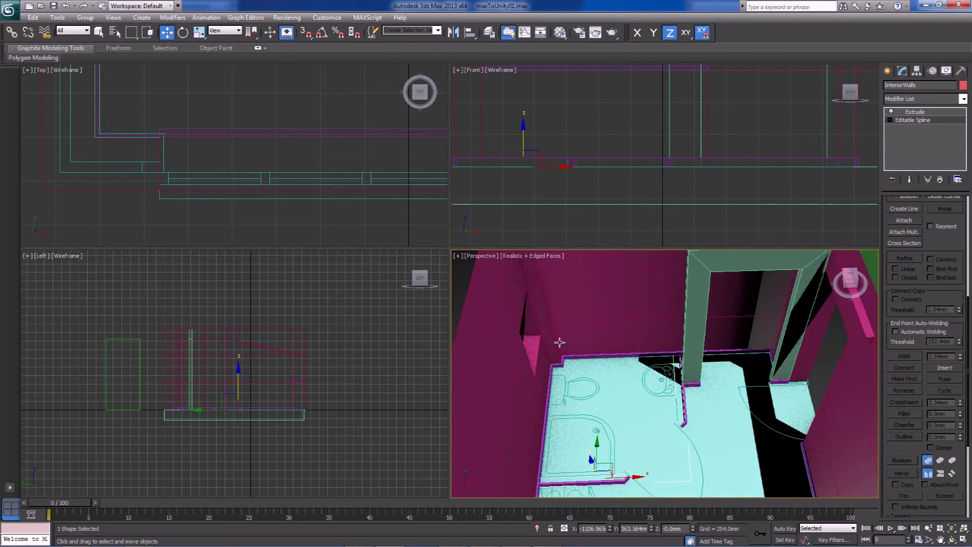
pyautogui.click(916, 112)
pyautogui.rightClick(579, 413)
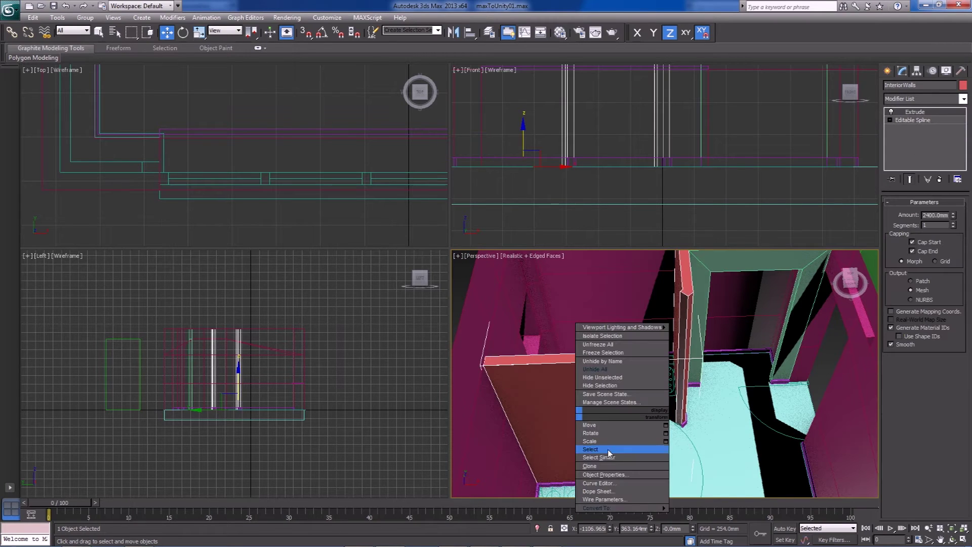
pyautogui.moveTo(632, 513)
pyautogui.click(705, 516)
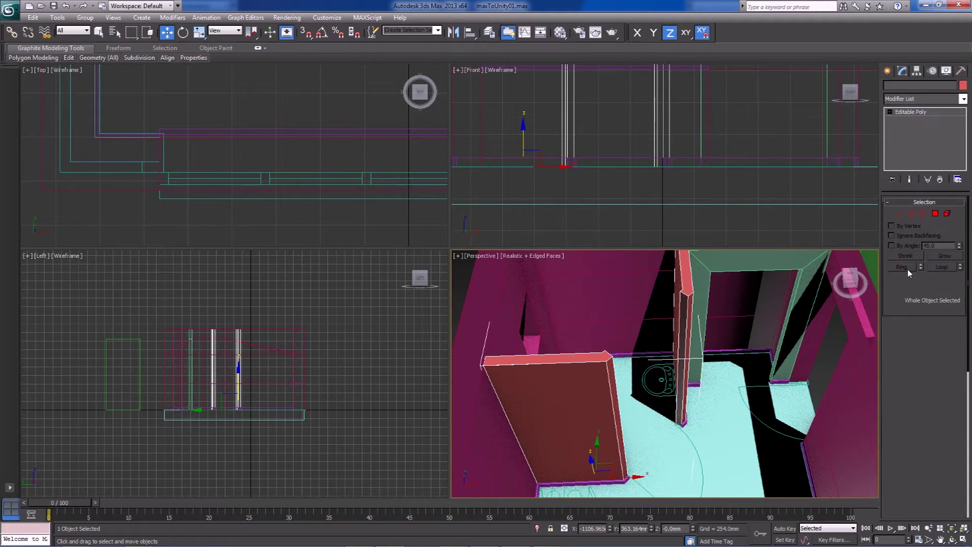
# - Select the vertical corner edge at the free end of the WC/shower partition for edge editing
pyautogui.click(911, 213)
pyautogui.scroll(5, 649, 416)
pyautogui.hotkey('alt', 'c')
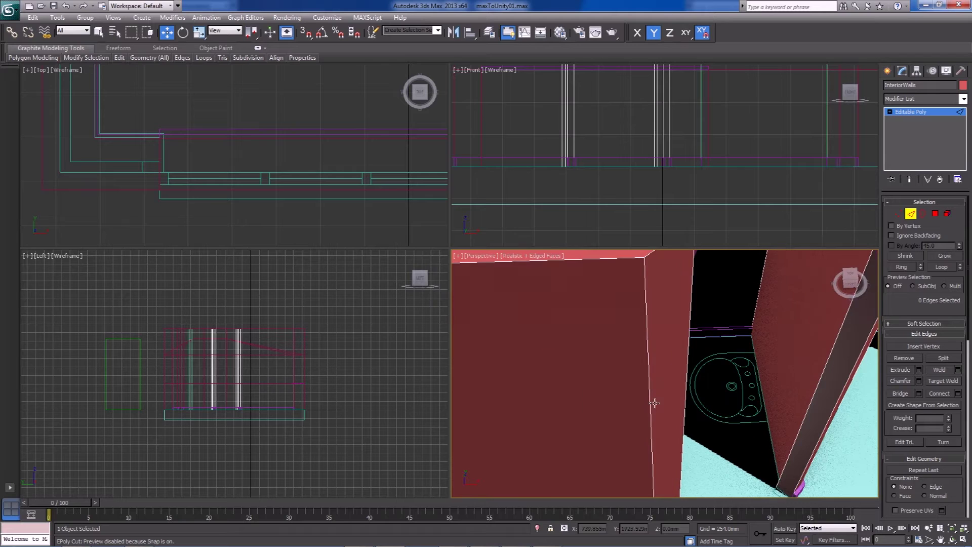
pyautogui.scroll(-1, 625, 308)
pyautogui.moveTo(625, 308); pyautogui.dragTo(654, 404, button='middle')
pyautogui.click(662, 422)
# - Try chamfering the partition's corner edge with 30.702 mm and five segments, then 10.709 mm and one segment, and cancel it
pyautogui.click(919, 380)
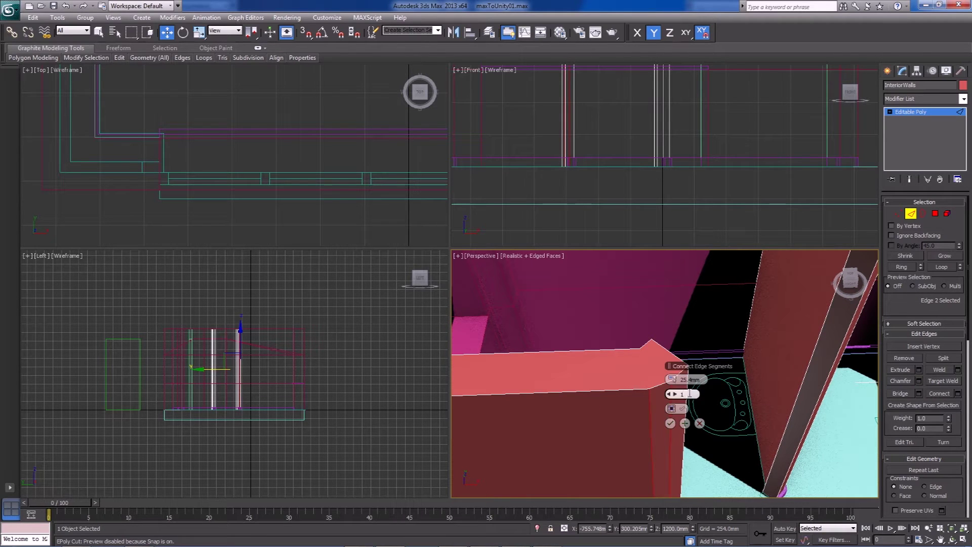
pyautogui.moveTo(674, 384)
pyautogui.mouseDown()
pyautogui.moveTo(660, 385)
pyautogui.moveTo(675, 385)
pyautogui.mouseUp()
pyautogui.rightClick(673, 385)
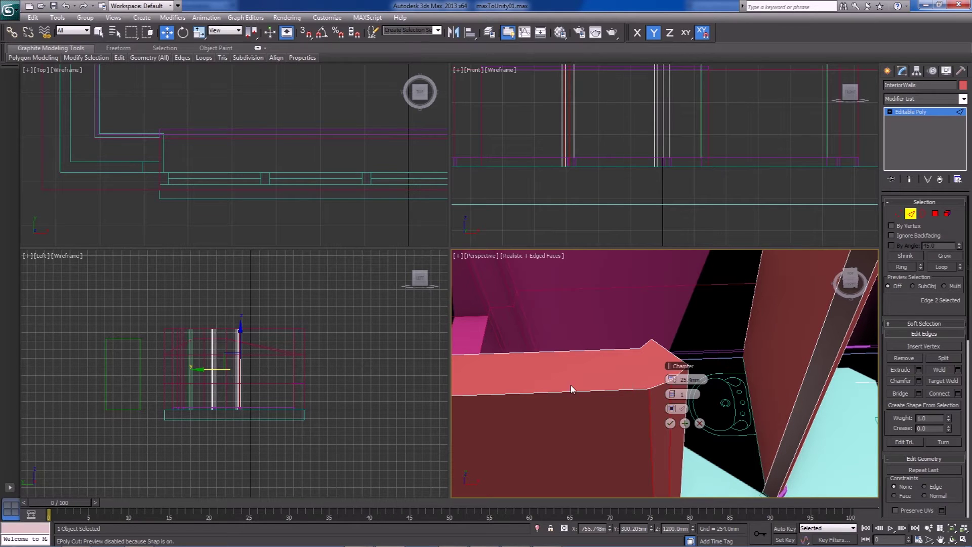
pyautogui.moveTo(674, 381); pyautogui.dragTo(674, 382)
pyautogui.click(678, 397)
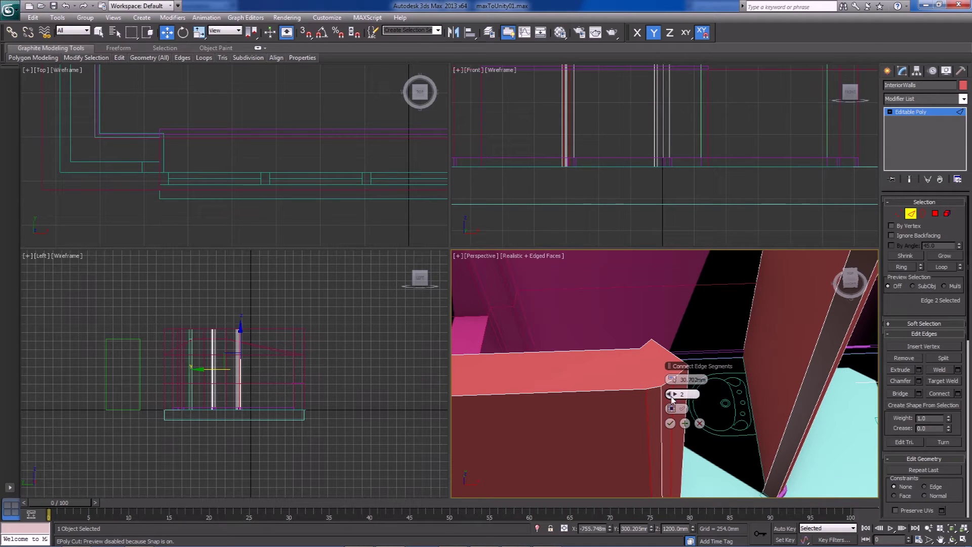
pyautogui.click(677, 398)
pyautogui.click(677, 397)
pyautogui.click(678, 398)
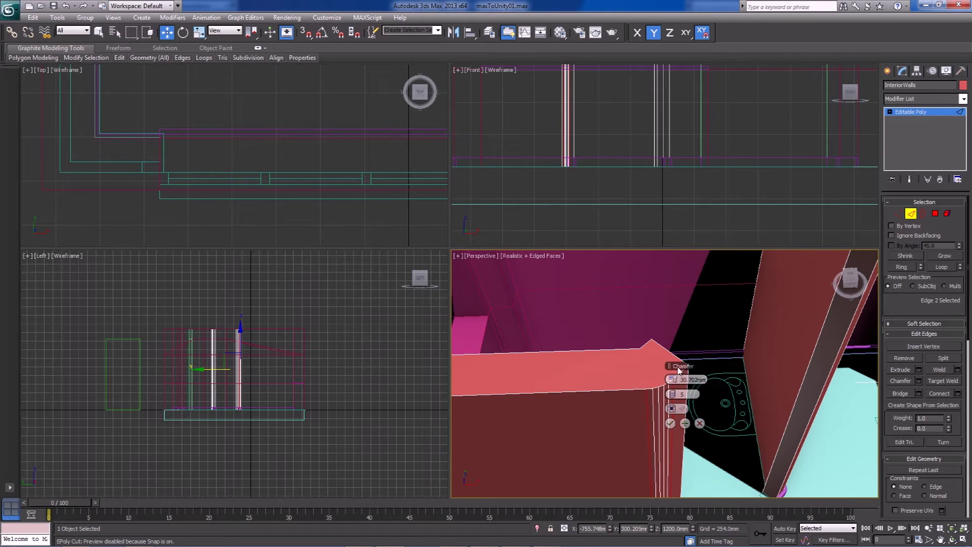
pyautogui.moveTo(675, 381)
pyautogui.mouseDown()
pyautogui.moveTo(670, 398)
pyautogui.moveTo(671, 379)
pyautogui.mouseUp()
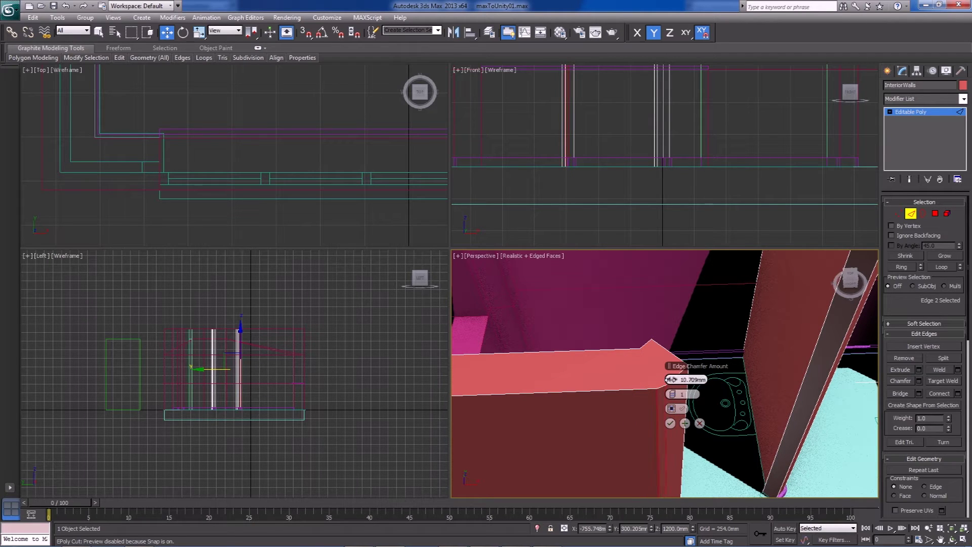
pyautogui.click(700, 423)
pyautogui.scroll(-4, 735, 393)
pyautogui.keyDown('alt'); pyautogui.moveTo(712, 402); pyautogui.dragTo(550, 351, button='middle'); pyautogui.keyUp('alt')
pyautogui.scroll(-5, 685, 393)
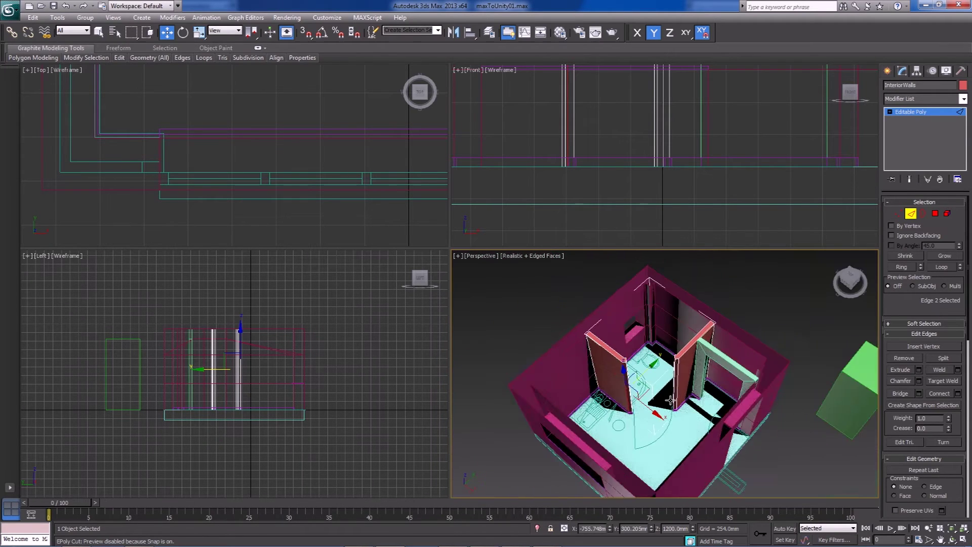
# - Leave edge editing of the interior walls and examine the window opening and sill in the exterior walls
pyautogui.keyDown('alt'); pyautogui.moveTo(669, 398); pyautogui.dragTo(720, 399, button='middle'); pyautogui.keyUp('alt')
pyautogui.scroll(4, 720, 399)
pyautogui.scroll(6, 683, 369)
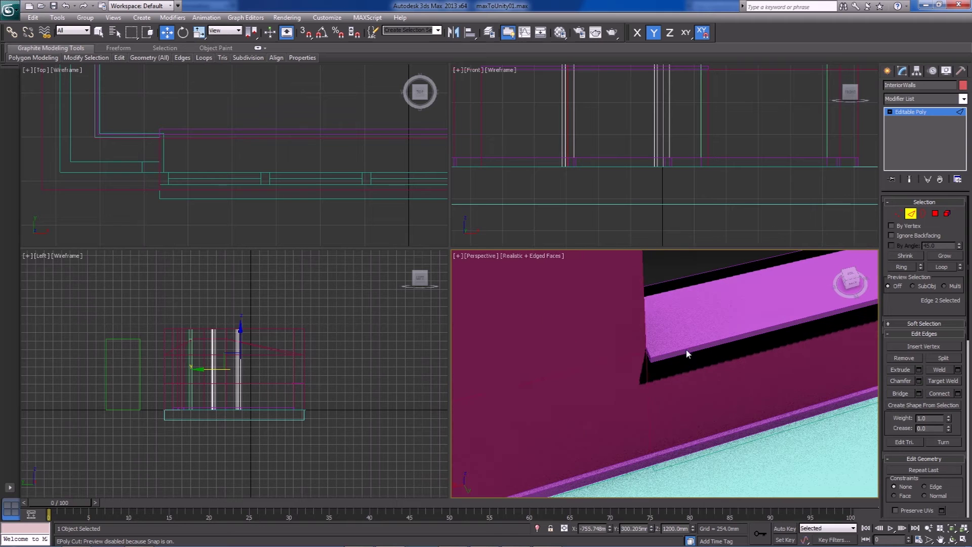
pyautogui.click(912, 214)
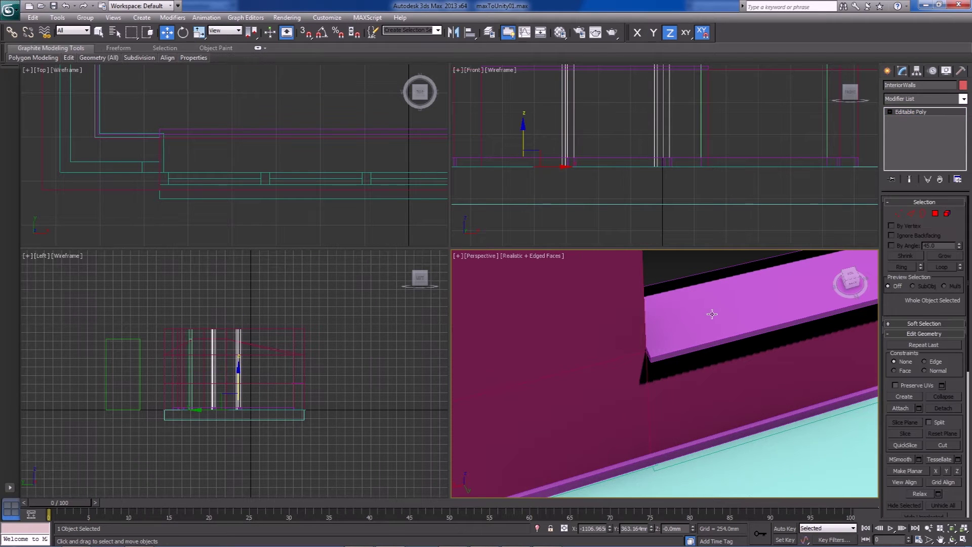
pyautogui.scroll(-6, 713, 314)
pyautogui.click(678, 343)
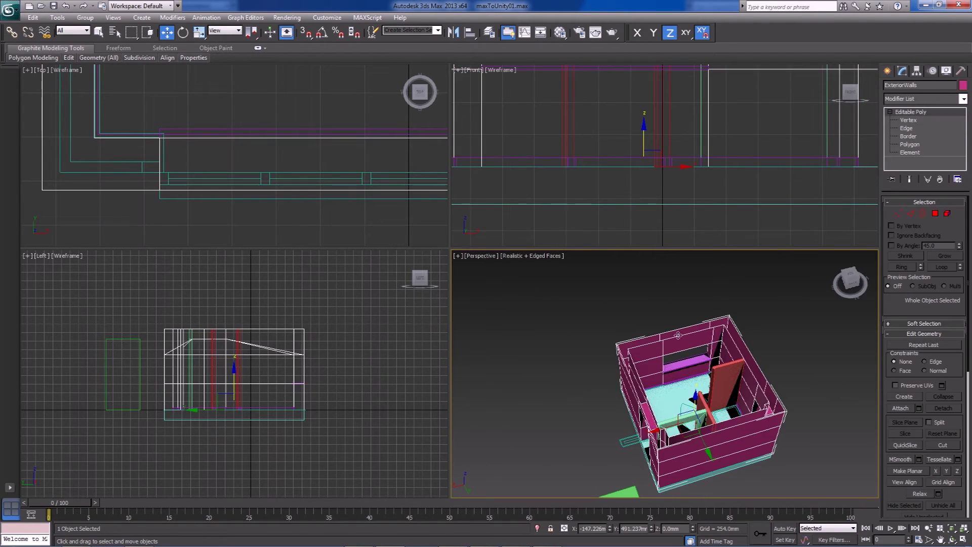
pyautogui.click(682, 311)
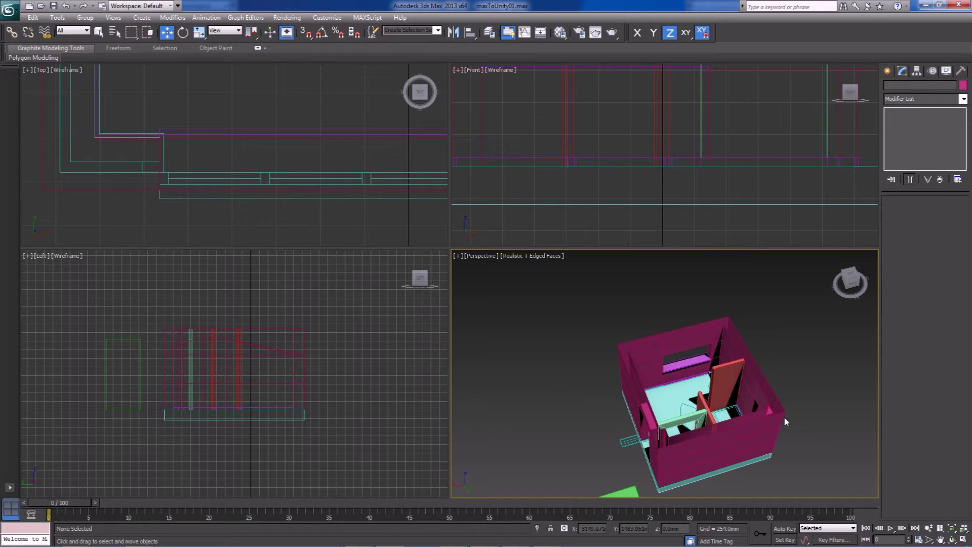
pyautogui.click(759, 387)
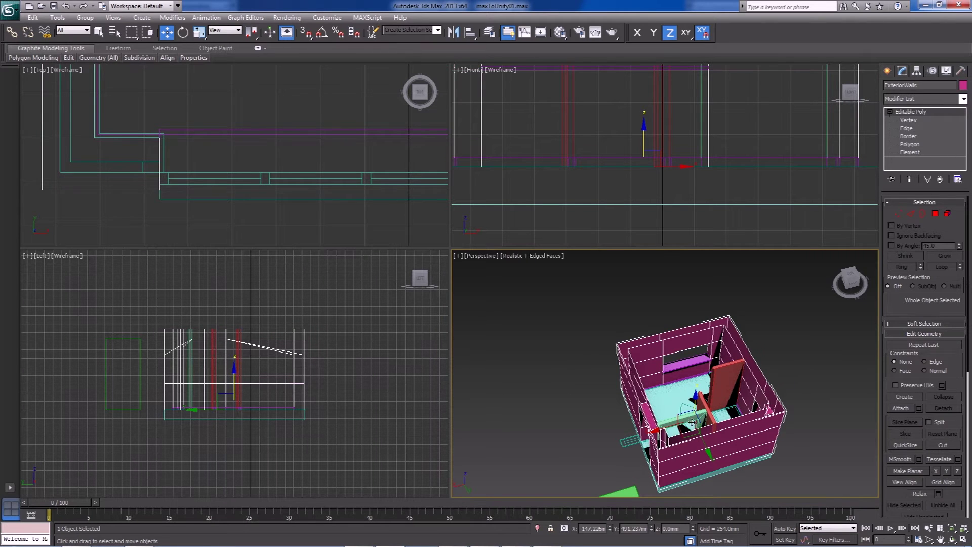
pyautogui.scroll(10, 699, 423)
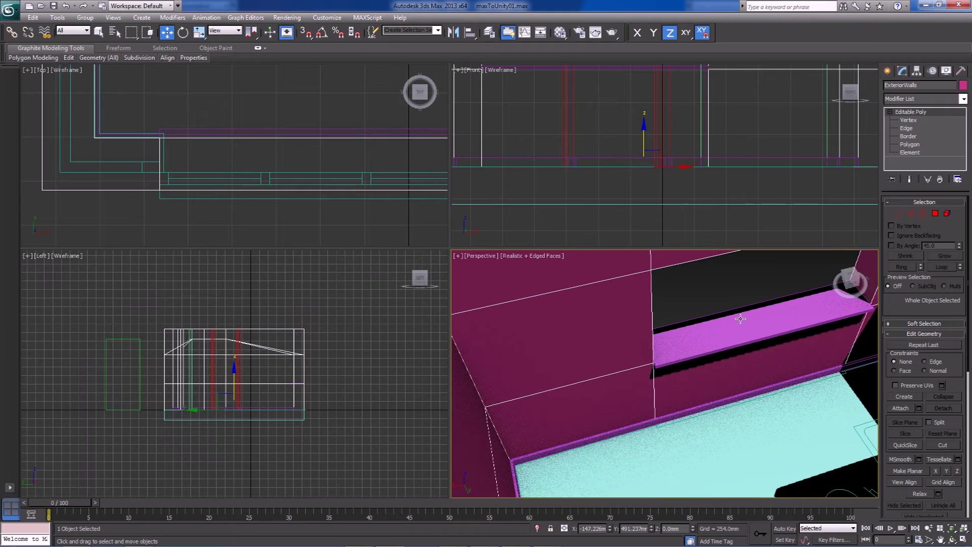
# - Select the window sill box and convert it to an Editable Poly
pyautogui.click(741, 332)
pyautogui.scroll(3, 722, 382)
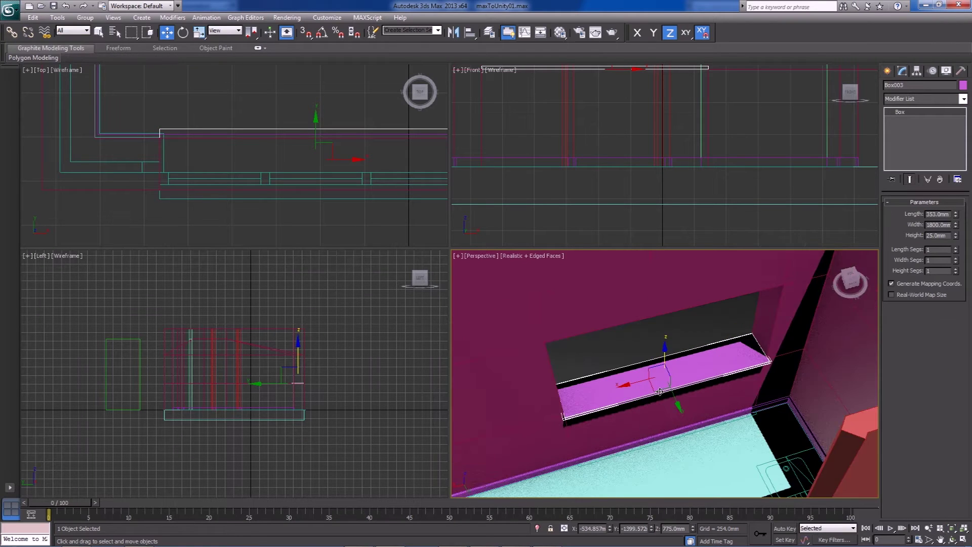
pyautogui.moveTo(675, 404)
pyautogui.keyDown('alt'); pyautogui.mouseDown(button='middle')
pyautogui.moveTo(675, 388)
pyautogui.moveTo(680, 404)
pyautogui.mouseUp(button='middle'); pyautogui.keyUp('alt')
pyautogui.scroll(-3, 694, 399)
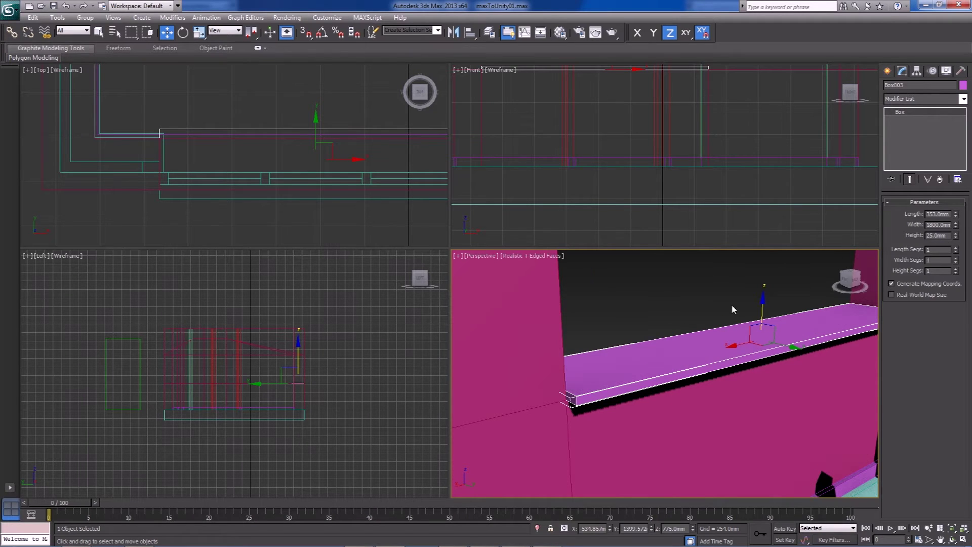
pyautogui.keyDown('alt'); pyautogui.moveTo(733, 308); pyautogui.dragTo(724, 348, button='middle'); pyautogui.keyUp('alt')
pyautogui.scroll(4, 724, 356)
pyautogui.moveTo(659, 337); pyautogui.dragTo(673, 340, button='middle')
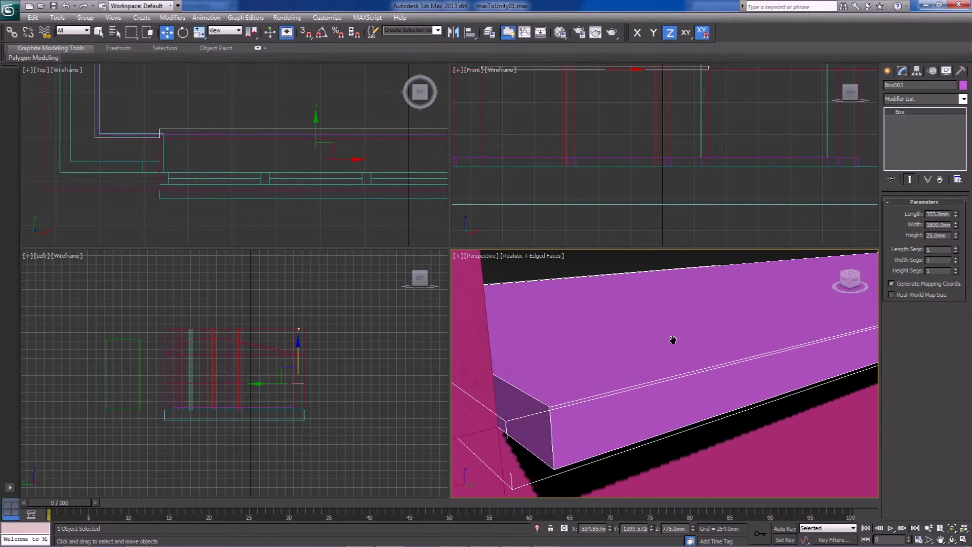
pyautogui.rightClick(760, 316)
pyautogui.moveTo(810, 411)
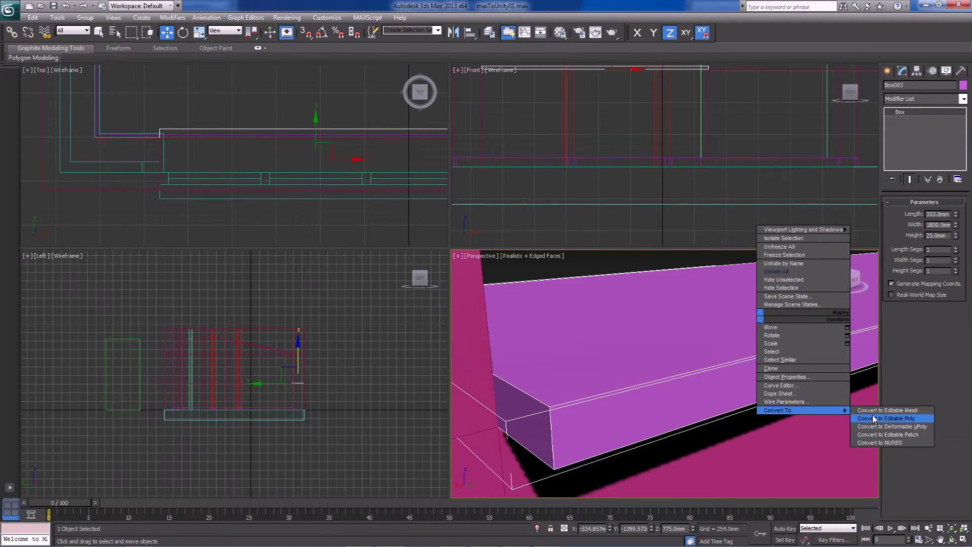
pyautogui.click(876, 419)
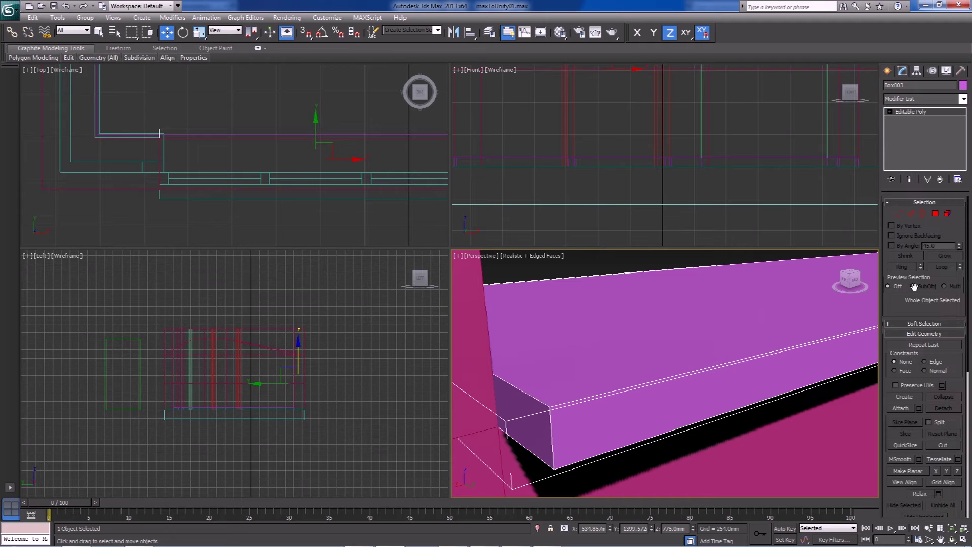
# - Select all of the window sill's edges except the two long ones along its outer back side
pyautogui.click(911, 213)
pyautogui.hotkey('alt', 'c')
pyautogui.hotkey('ctrl', 'a')
pyautogui.keyDown('alt'); pyautogui.moveTo(544, 387); pyautogui.dragTo(392, 442, button='middle'); pyautogui.keyUp('alt')
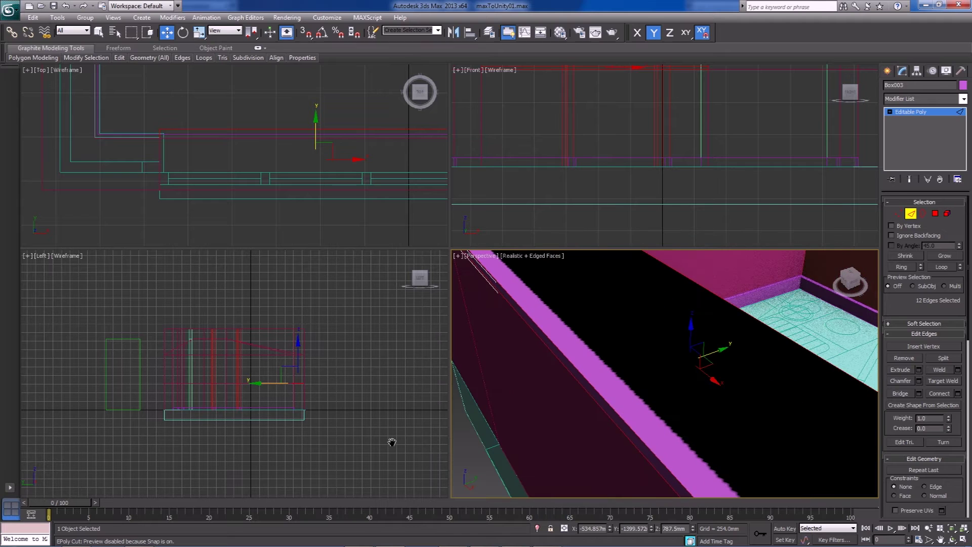
pyautogui.keyDown('alt'); pyautogui.moveTo(584, 442); pyautogui.dragTo(620, 400); pyautogui.keyUp('alt')
pyautogui.keyDown('alt'); pyautogui.moveTo(620, 399); pyautogui.dragTo(758, 324, button='middle'); pyautogui.keyUp('alt')
pyautogui.moveTo(688, 414); pyautogui.dragTo(744, 348, button='middle')
pyautogui.moveTo(682, 387); pyautogui.dragTo(743, 355, button='middle')
# - Chamfer the selected sill edges by 0.254 mm with one segment and clear the edge selection
pyautogui.click(919, 381)
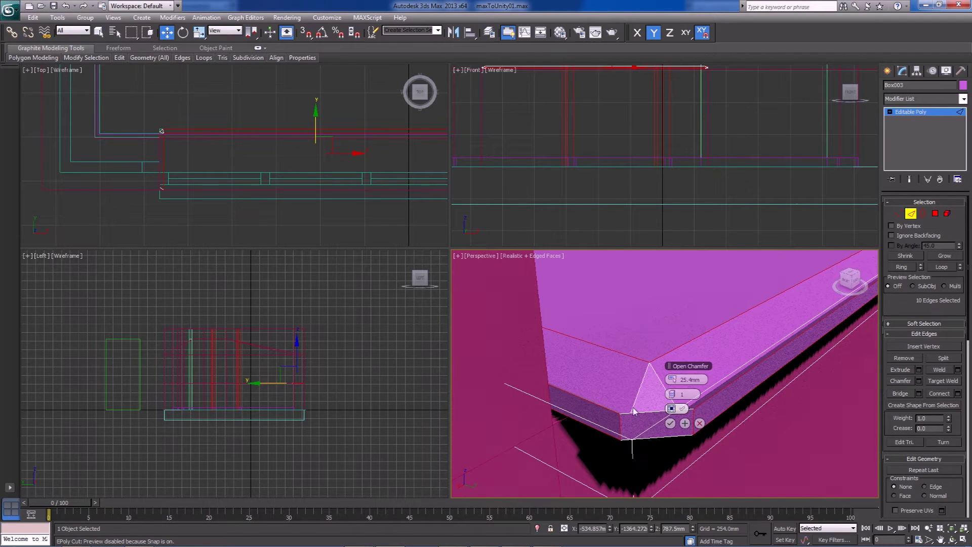
pyautogui.click(676, 380)
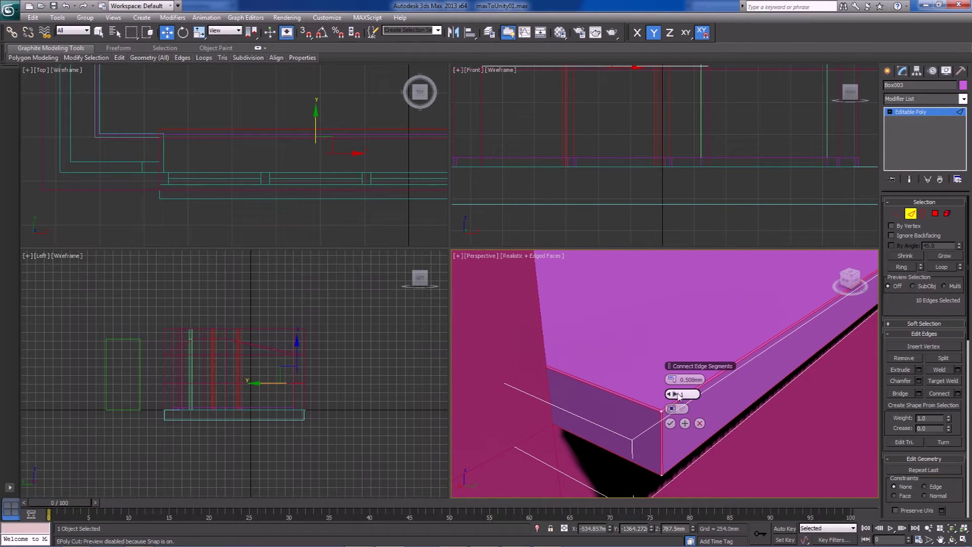
pyautogui.click(671, 382)
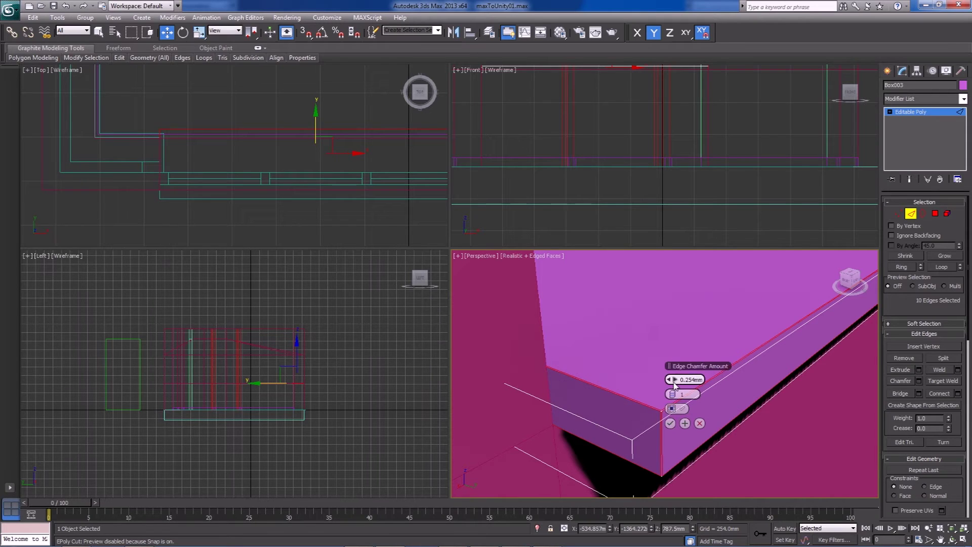
pyautogui.click(670, 423)
pyautogui.click(739, 452)
pyautogui.scroll(-3, 739, 452)
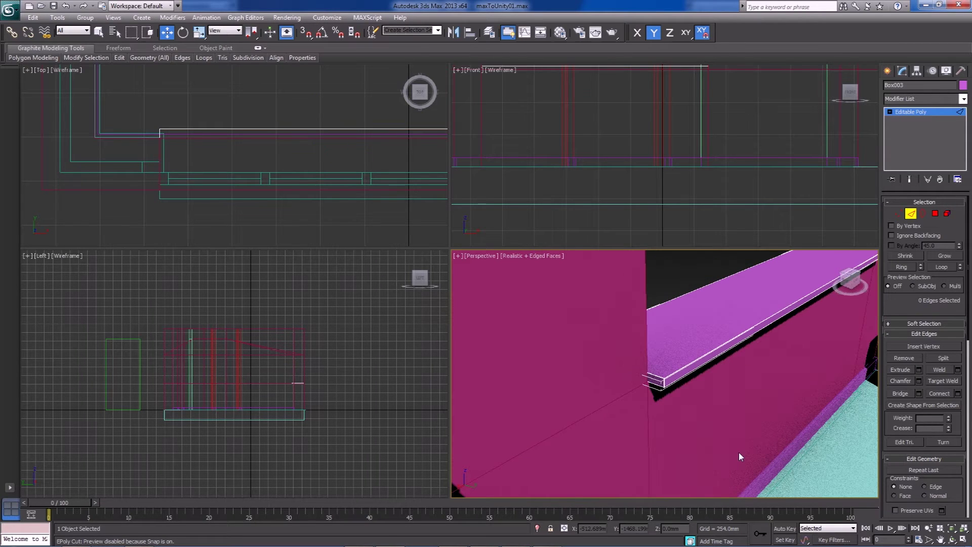
# - Leave edge editing and add a Smooth modifier with Auto Smooth to the window sill
pyautogui.click(913, 112)
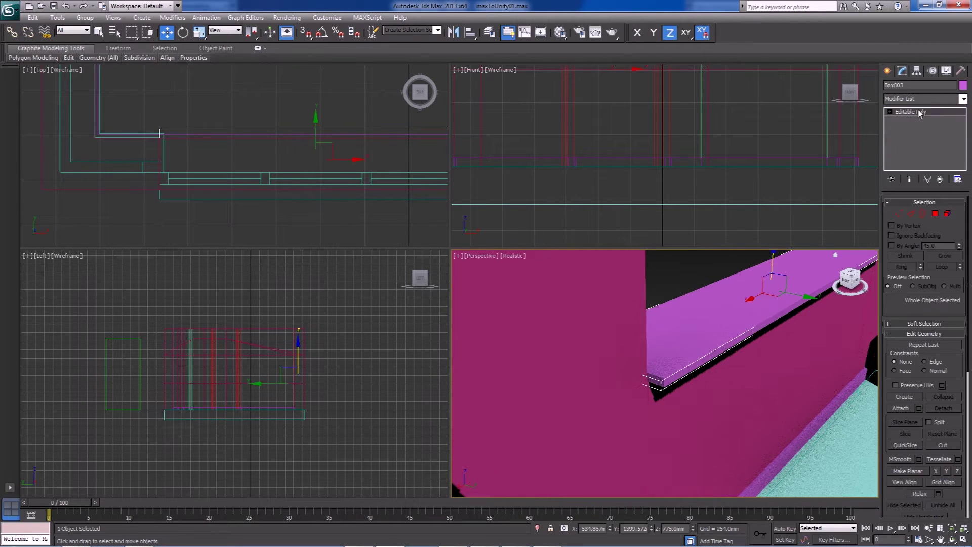
pyautogui.click(935, 97)
pyautogui.scroll(-18, 916, 320)
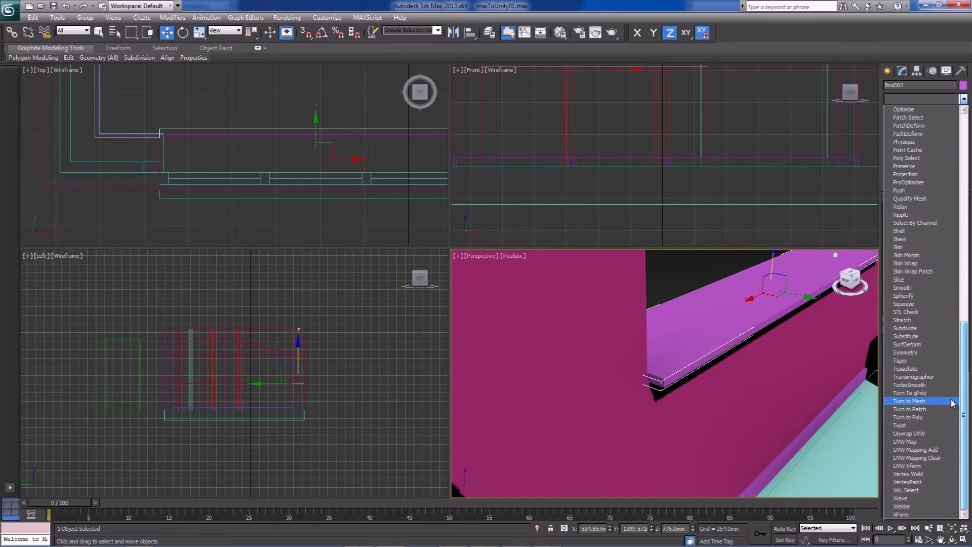
pyautogui.click(903, 287)
pyautogui.click(893, 215)
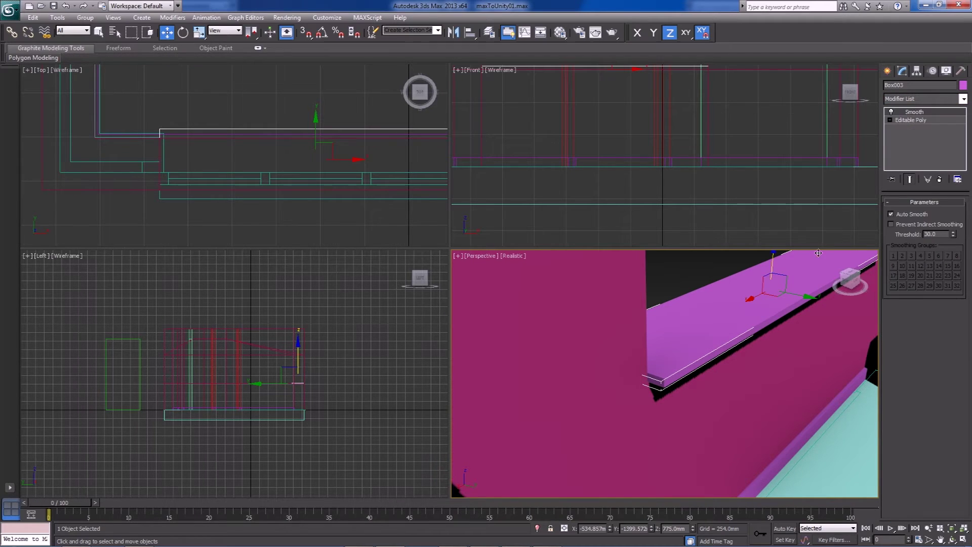
# - Deselect the window sill and examine its chamfered edges up close and from around the room, without edged faces
pyautogui.click(744, 259)
pyautogui.press('F4')
pyautogui.moveTo(756, 358)
pyautogui.mouseDown(button='middle')
pyautogui.moveTo(725, 372)
pyautogui.moveTo(751, 391)
pyautogui.moveTo(746, 375)
pyautogui.moveTo(673, 376)
pyautogui.moveTo(709, 386)
pyautogui.moveTo(676, 353)
pyautogui.moveTo(683, 378)
pyautogui.mouseUp(button='middle')
pyautogui.press('F4')
pyautogui.scroll(5, 746, 375)
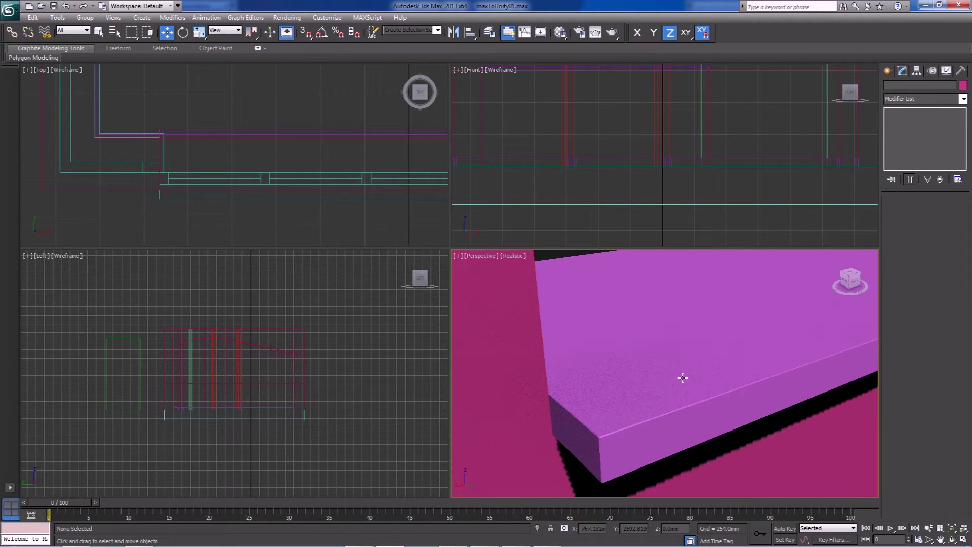
pyautogui.scroll(-1, 658, 385)
pyautogui.scroll(1, 658, 405)
pyautogui.scroll(-1, 637, 417)
pyautogui.scroll(1, 637, 416)
pyautogui.moveTo(695, 416)
pyautogui.keyDown('alt'); pyautogui.mouseDown(button='middle')
pyautogui.moveTo(673, 417)
pyautogui.moveTo(675, 406)
pyautogui.moveTo(688, 412)
pyautogui.mouseUp(button='middle'); pyautogui.keyUp('alt')
pyautogui.keyDown('alt'); pyautogui.moveTo(766, 399); pyautogui.dragTo(648, 420, button='middle'); pyautogui.keyUp('alt')
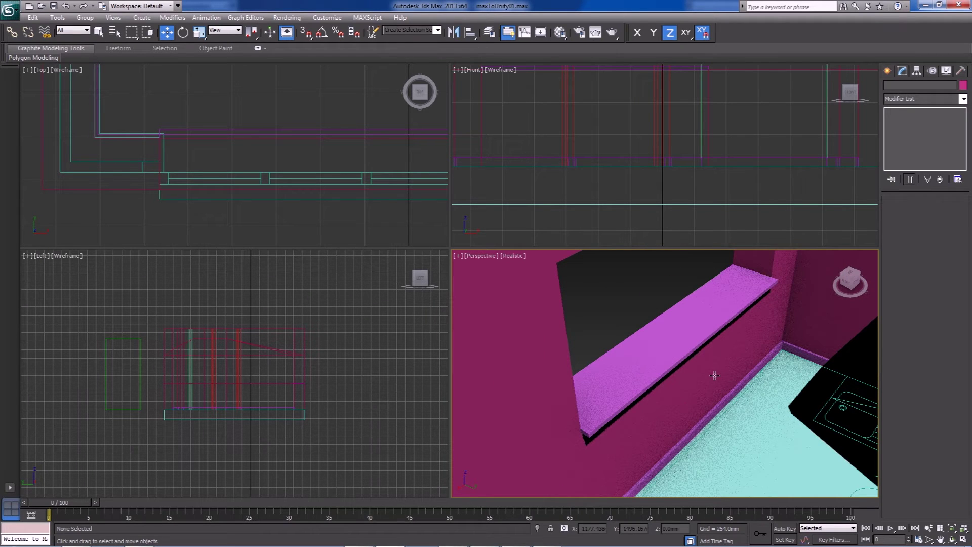
pyautogui.keyDown('alt'); pyautogui.moveTo(698, 360); pyautogui.dragTo(660, 383, button='middle'); pyautogui.keyUp('alt')
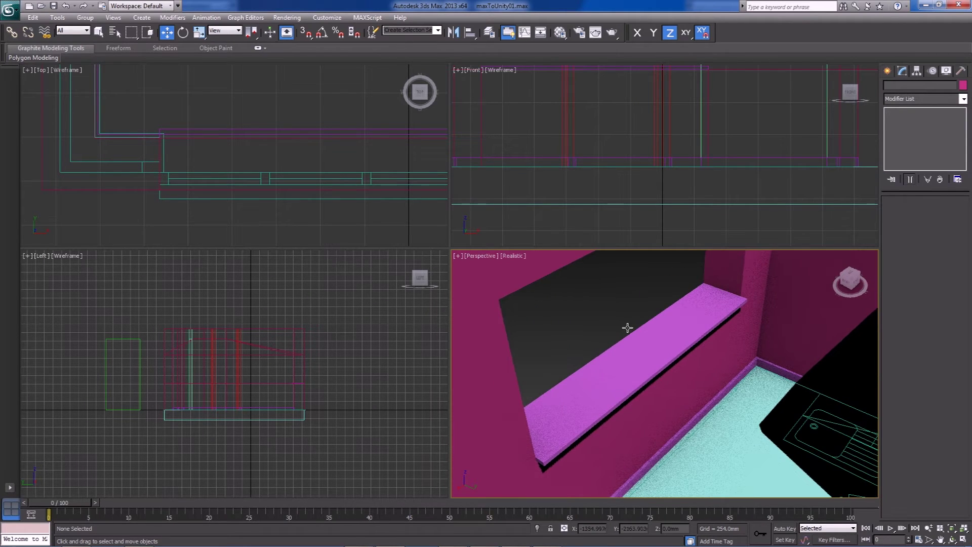
pyautogui.scroll(-2, 649, 344)
pyautogui.keyDown('alt'); pyautogui.moveTo(651, 347); pyautogui.dragTo(761, 372, button='middle'); pyautogui.keyUp('alt')
pyautogui.moveTo(682, 413); pyautogui.dragTo(700, 400, button='middle')
pyautogui.scroll(-6, 724, 401)
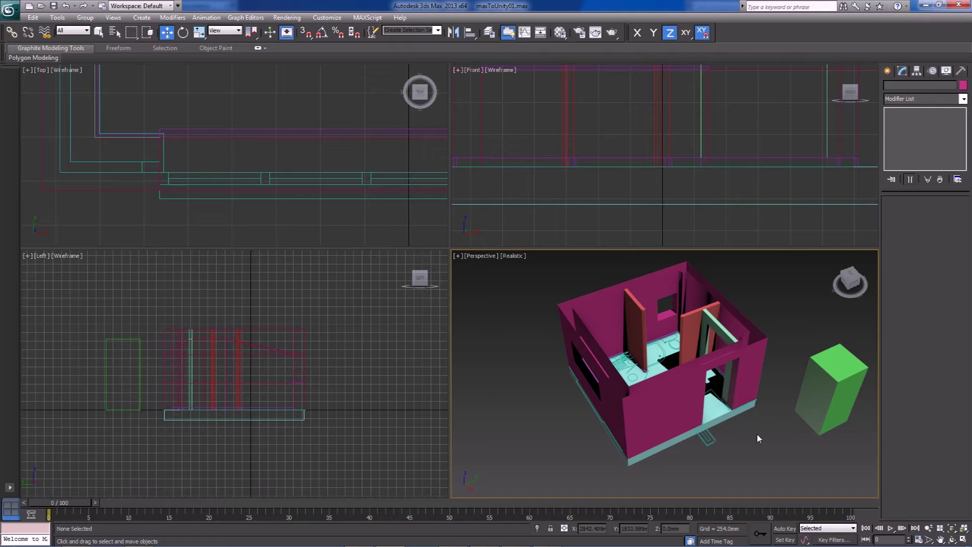
# - Start creating an AEC Pivot Door for the doorway in the exterior wall
pyautogui.click(148, 19)
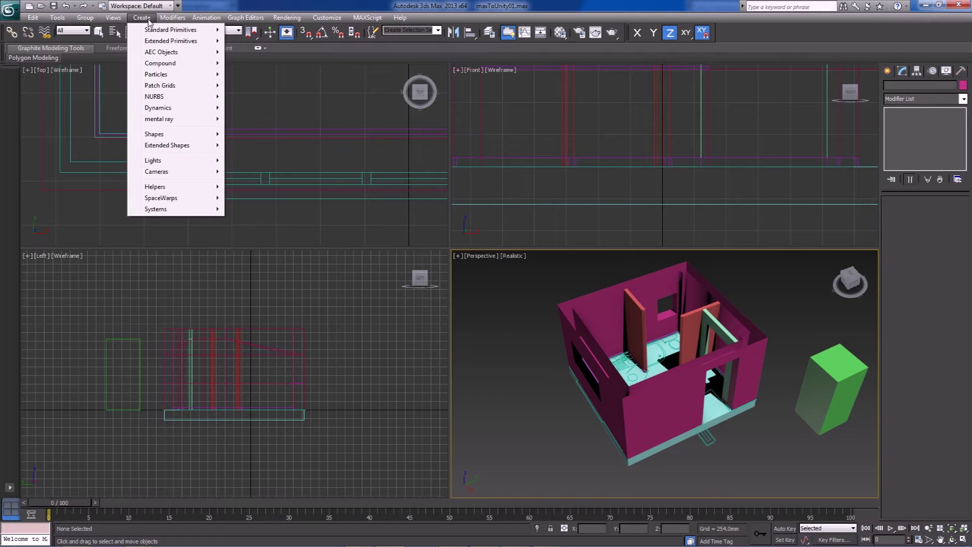
pyautogui.moveTo(162, 55)
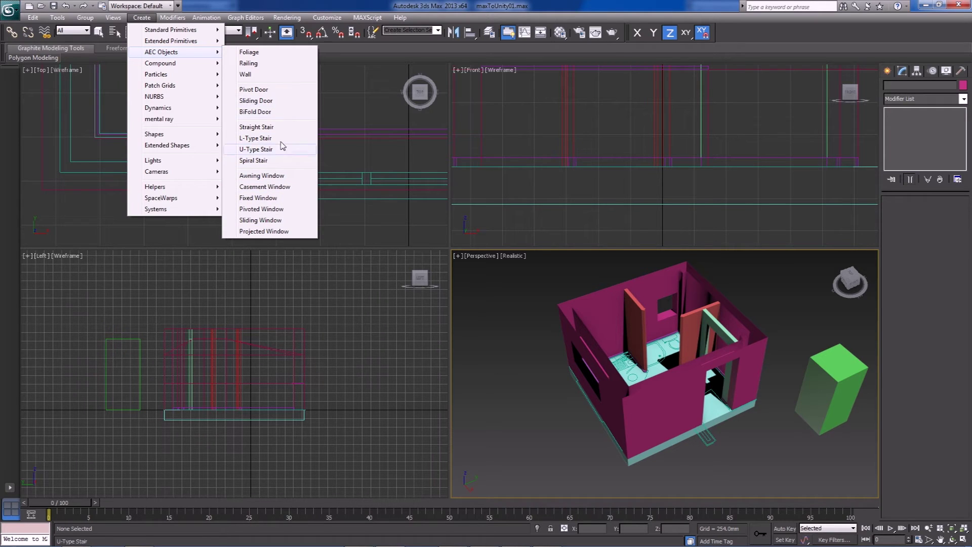
pyautogui.click(272, 90)
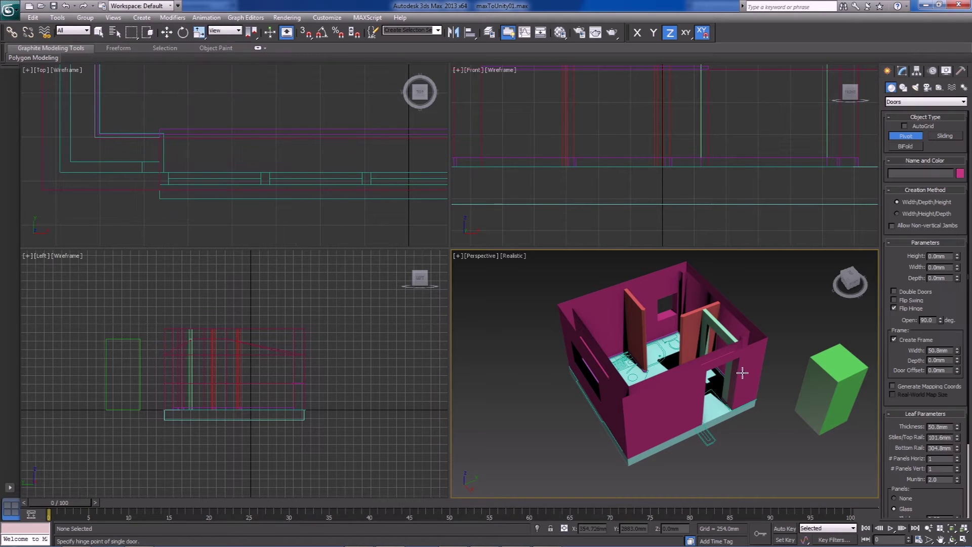
pyautogui.scroll(5, 738, 413)
pyautogui.scroll(-4, 554, 384)
pyautogui.scroll(-4, 690, 419)
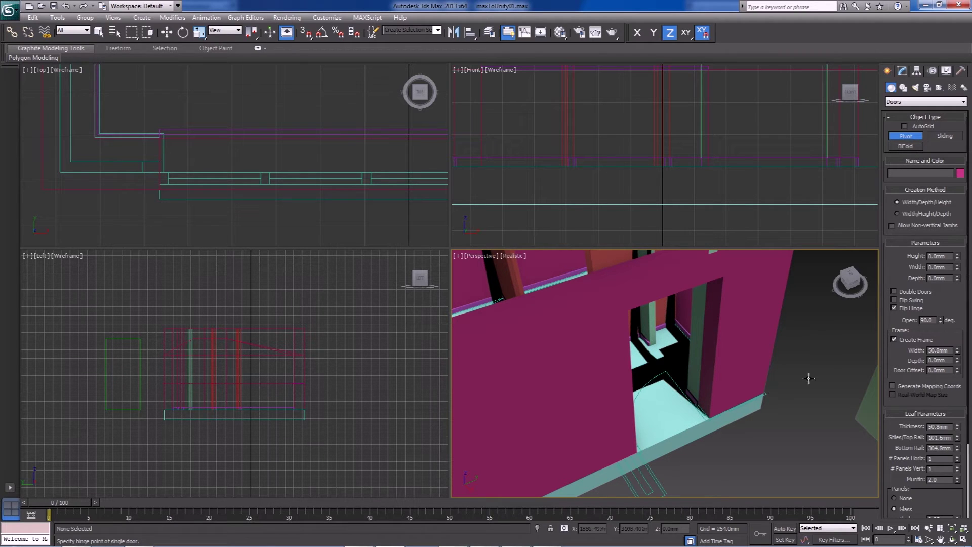
pyautogui.click(916, 214)
pyautogui.moveTo(669, 469); pyautogui.dragTo(755, 432)
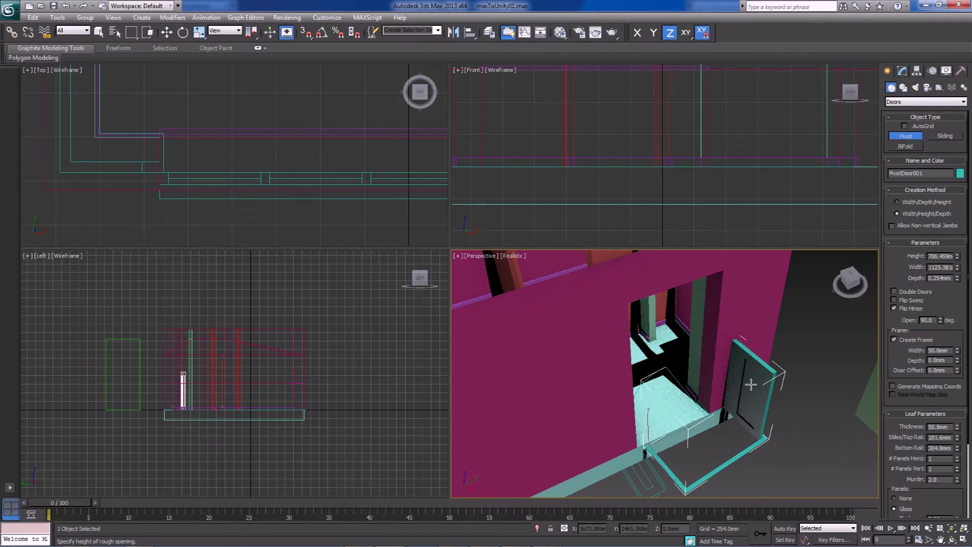
pyautogui.rightClick(797, 465)
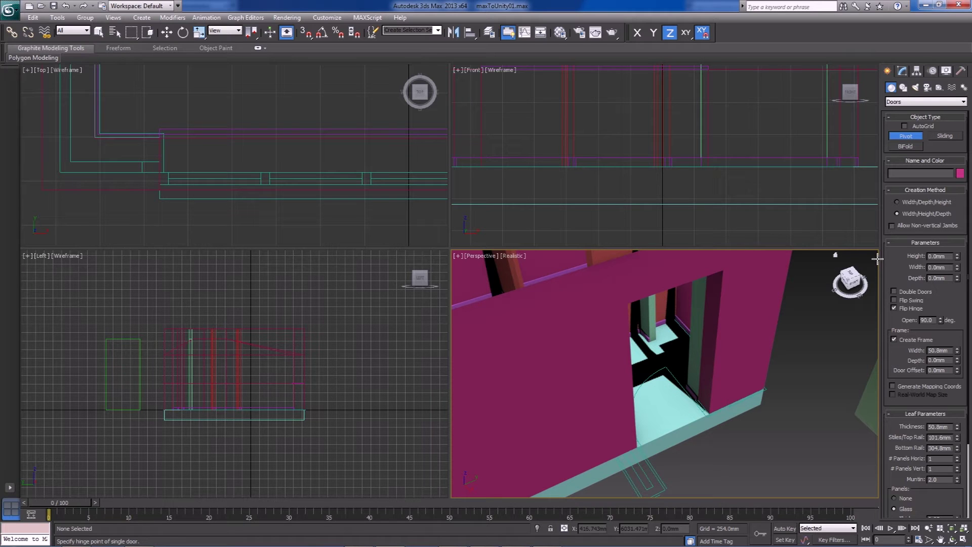
# - Set the pivot door's creation method to Width/Depth/Height and turn on snapping for the exterior doorway
pyautogui.scroll(4, 654, 441)
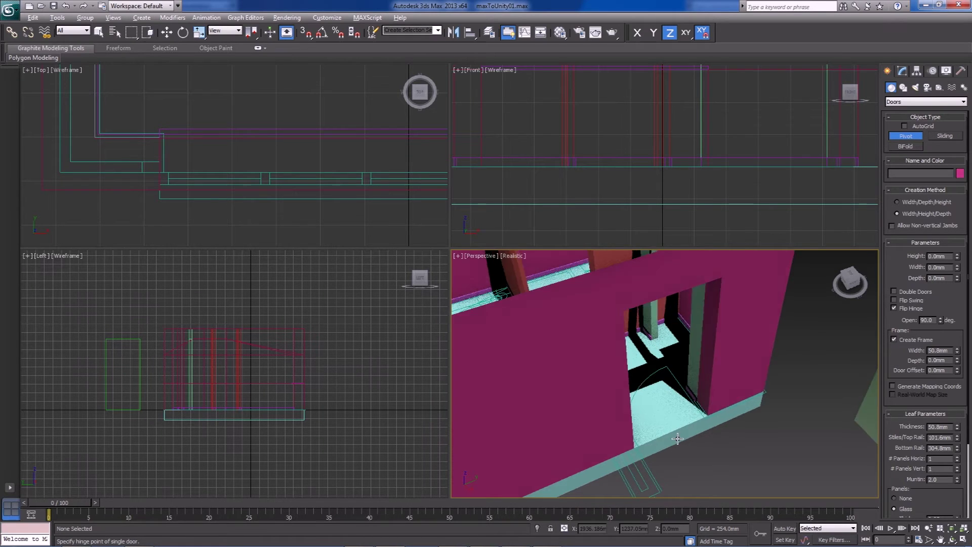
pyautogui.scroll(3, 659, 447)
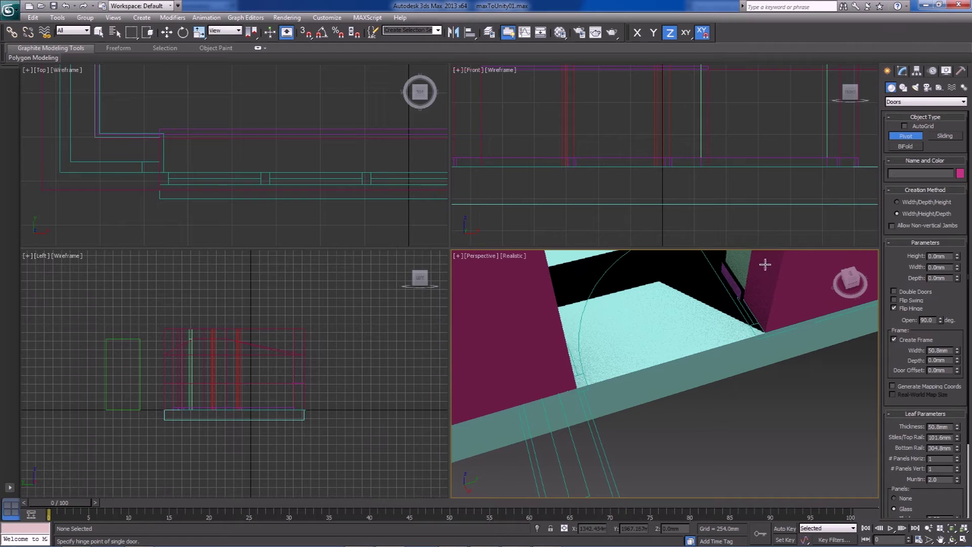
pyautogui.scroll(2, 628, 385)
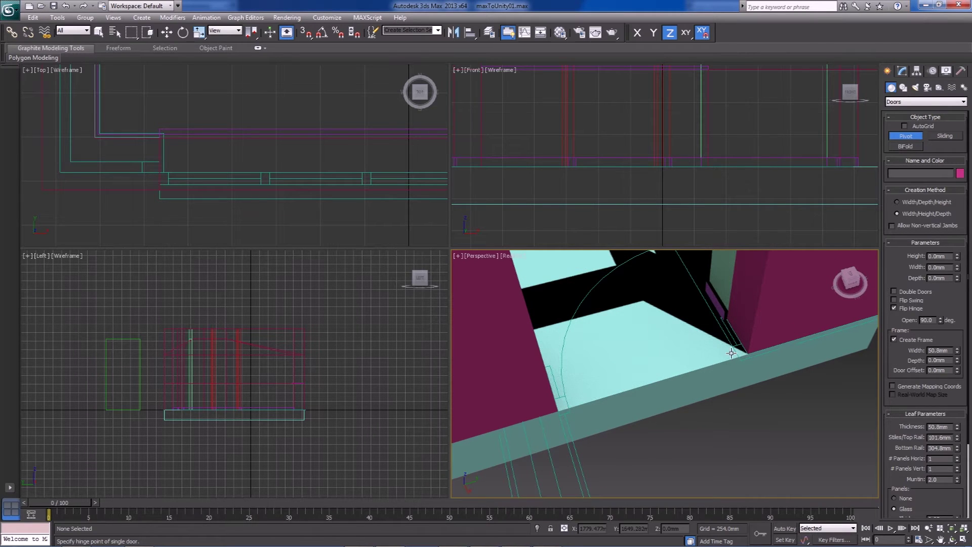
pyautogui.click(922, 203)
pyautogui.moveTo(740, 369); pyautogui.dragTo(681, 393, button='middle')
pyautogui.press('s')
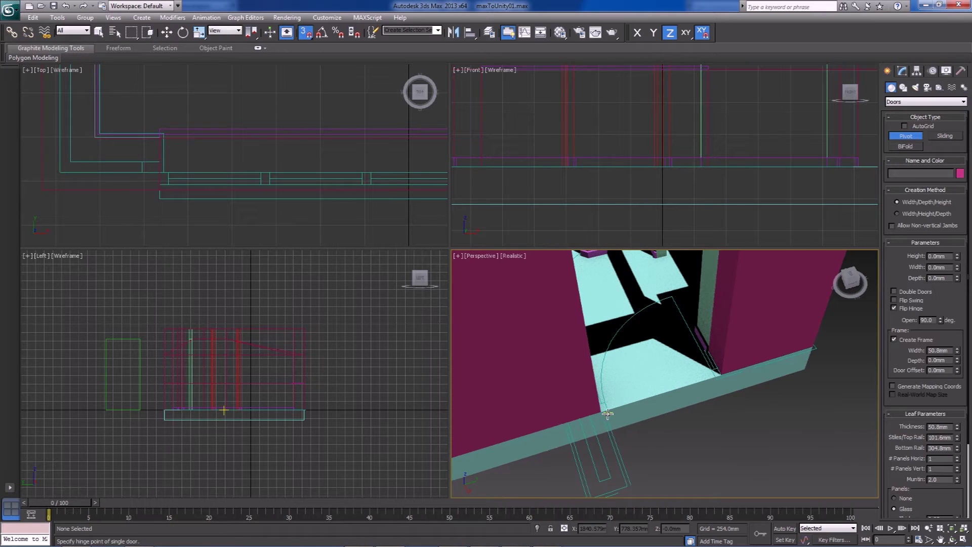
# - Create the pivot door between the doorway's floor corners, 896 mm wide, 100 mm deep and 2100 mm high up to the opening's head
pyautogui.moveTo(610, 413); pyautogui.dragTo(710, 379)
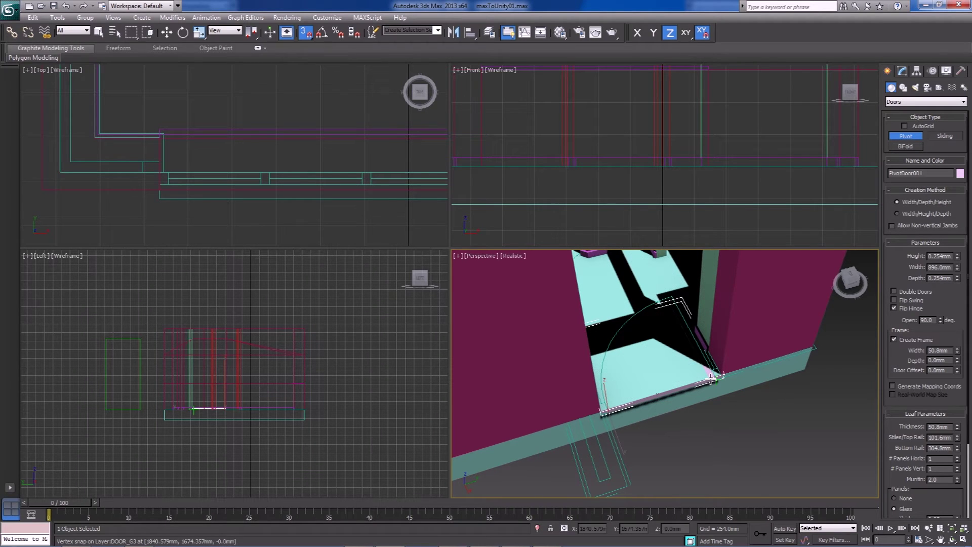
pyautogui.moveTo(711, 379); pyautogui.dragTo(712, 380)
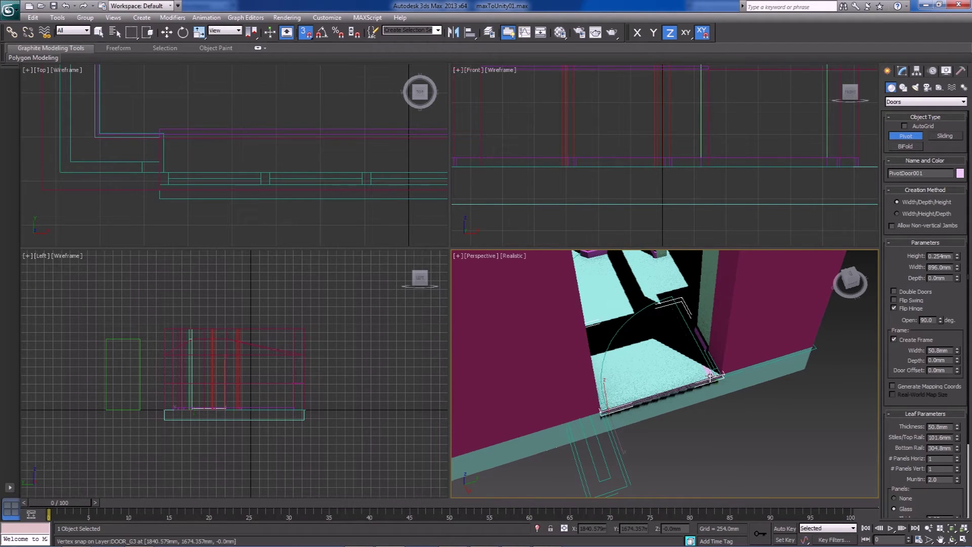
pyautogui.scroll(-5, 741, 344)
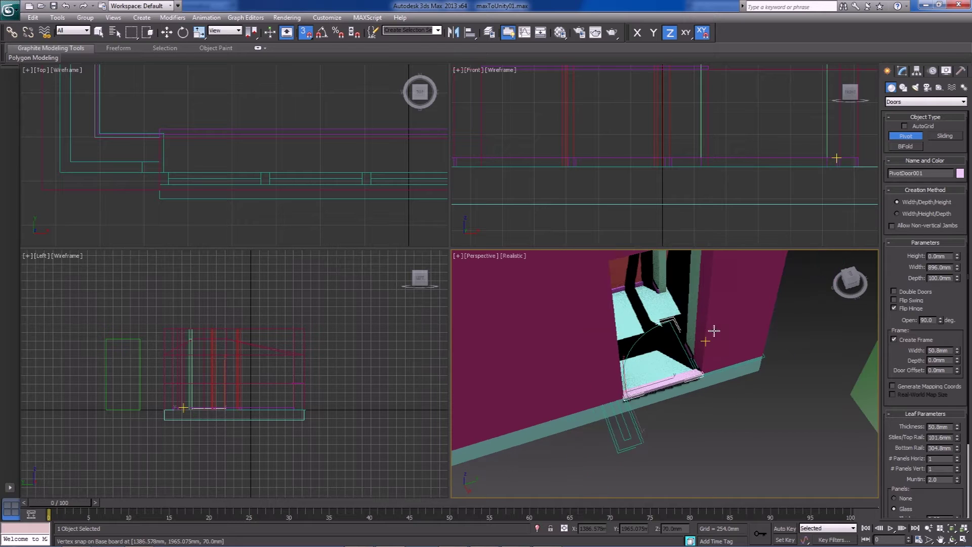
pyautogui.click(689, 293)
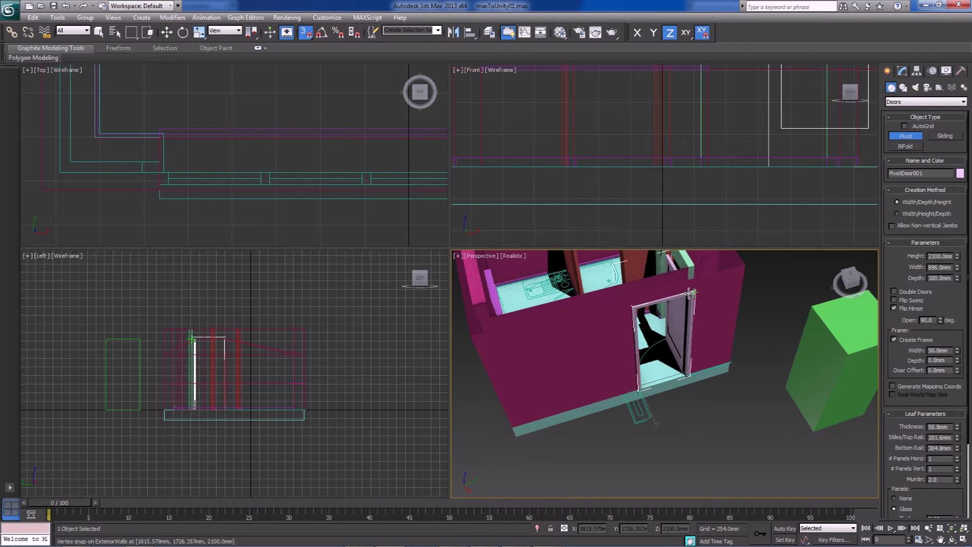
pyautogui.rightClick(723, 400)
# - Set the pivot door's height to 2050 mm so its frame fits beneath the head of the opening
pyautogui.keyDown('alt'); pyautogui.moveTo(677, 376); pyautogui.dragTo(665, 452, button='middle'); pyautogui.keyUp('alt')
pyautogui.moveTo(761, 174); pyautogui.dragTo(728, 223, button='middle')
pyautogui.scroll(-3, 727, 223)
pyautogui.moveTo(652, 154); pyautogui.dragTo(643, 240, button='middle')
pyautogui.scroll(1, 643, 240)
pyautogui.scroll(1, 708, 173)
pyautogui.moveTo(759, 201); pyautogui.dragTo(701, 162, button='middle')
pyautogui.scroll(1, 702, 161)
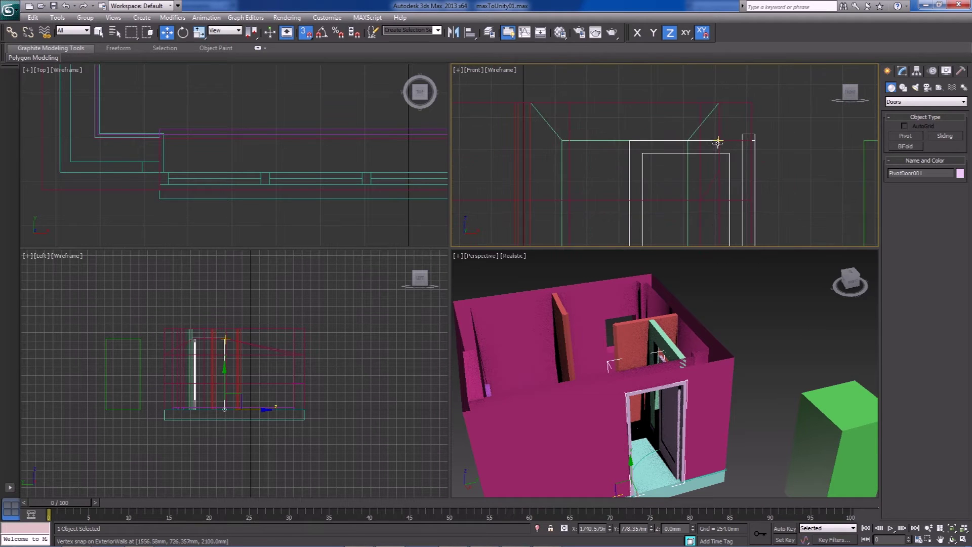
pyautogui.click(903, 71)
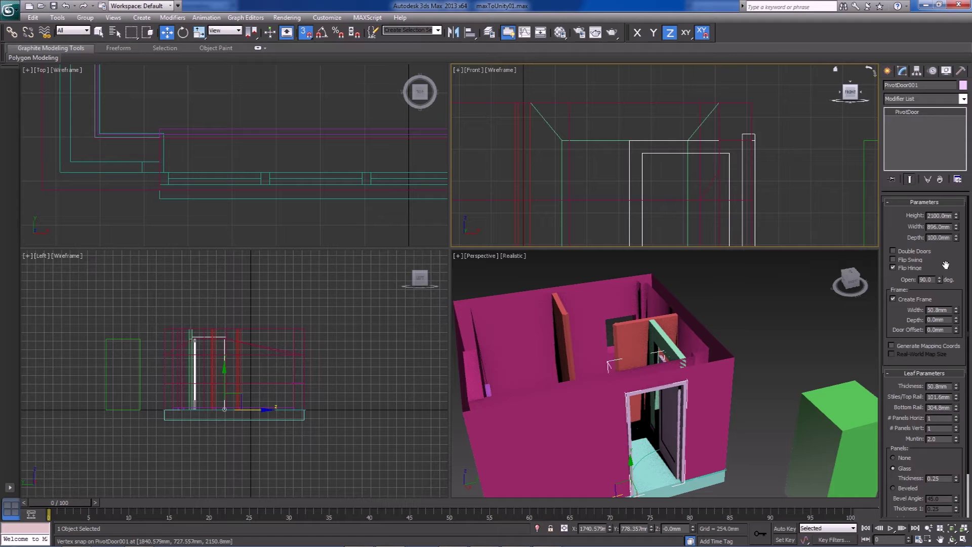
pyautogui.moveTo(957, 221); pyautogui.dragTo(958, 217)
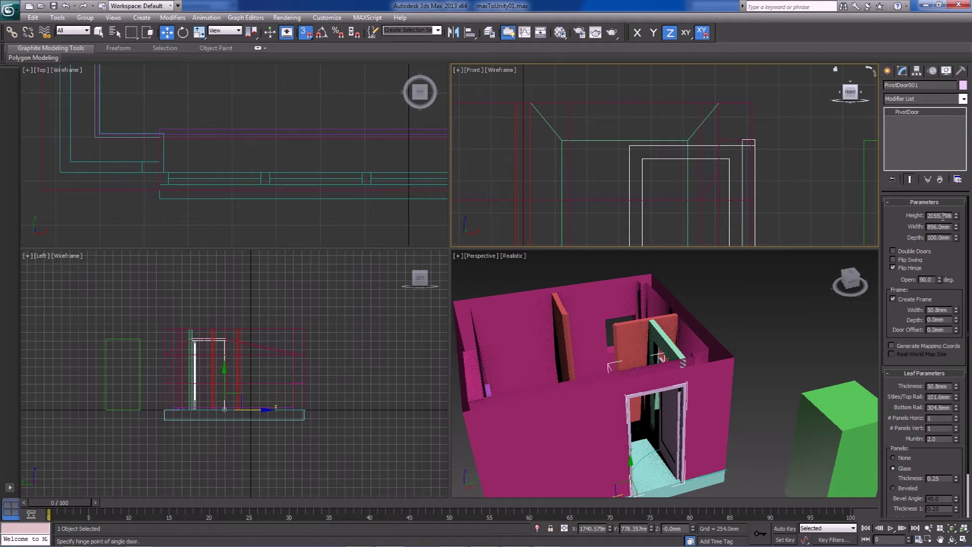
pyautogui.press('Return')
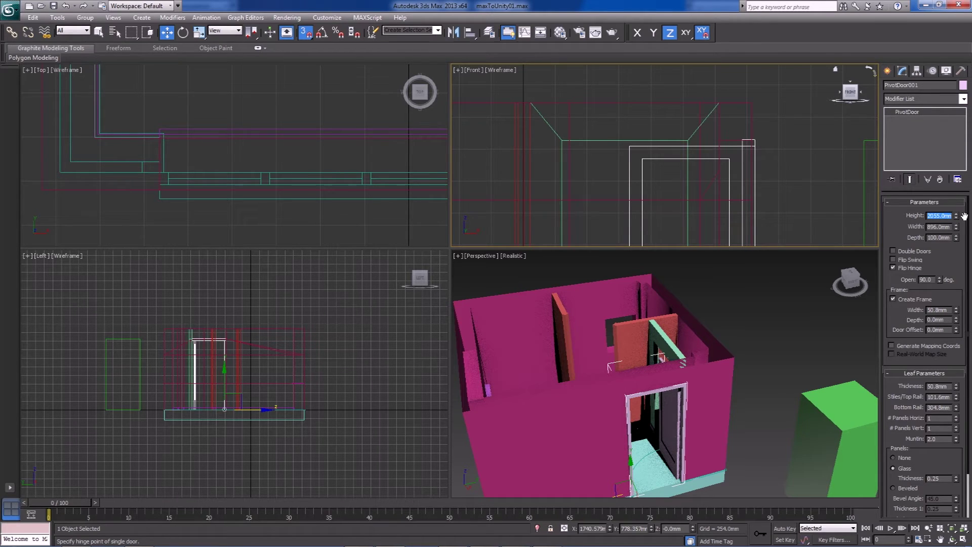
pyautogui.click(940, 216)
pyautogui.press('Return')
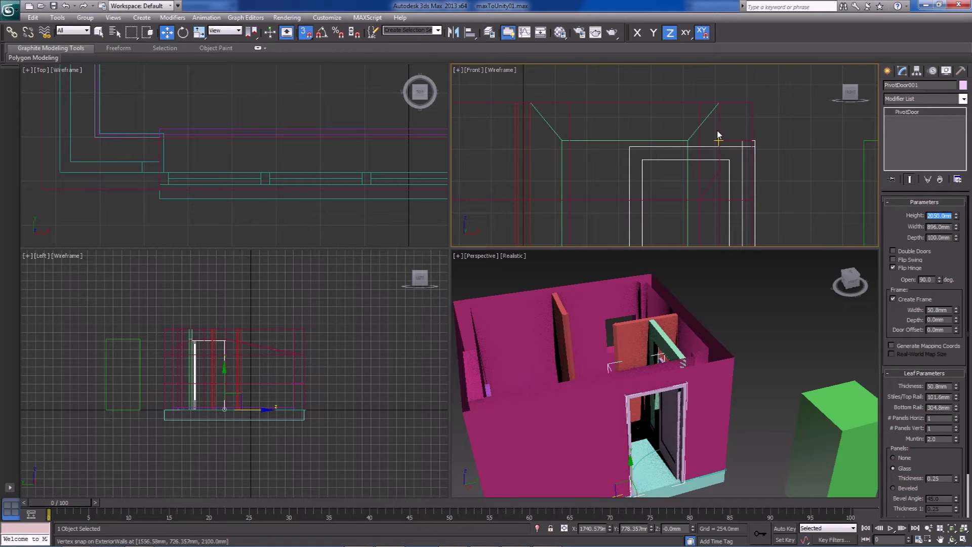
# - Close the pivot door by setting its opening angle to 0 degrees
pyautogui.rightClick(728, 395)
pyautogui.scroll(4, 686, 439)
pyautogui.keyDown('alt'); pyautogui.moveTo(686, 439); pyautogui.dragTo(889, 320, button='middle'); pyautogui.keyUp('alt')
pyautogui.moveTo(941, 281); pyautogui.dragTo(960, 456)
# - Try to shift the door along X in the perspective view with snapping off, and turn snapping back on
pyautogui.moveTo(683, 432); pyautogui.dragTo(744, 324, button='middle')
pyautogui.scroll(2, 668, 426)
pyautogui.press('s')
pyautogui.moveTo(694, 432); pyautogui.dragTo(672, 409)
pyautogui.press('s')
pyautogui.keyDown('alt'); pyautogui.moveTo(532, 327); pyautogui.dragTo(562, 352, button='middle'); pyautogui.keyUp('alt')
# - Move the door along X in the plan view, return it to its place in the exterior wall and deselect it
pyautogui.middleClick(366, 153)
pyautogui.scroll(-5, 349, 132)
pyautogui.scroll(4, 306, 198)
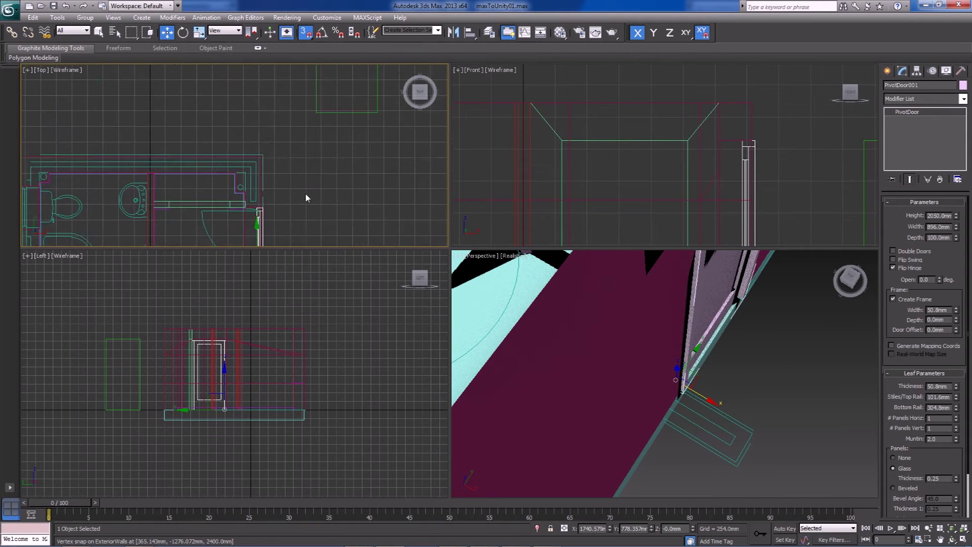
pyautogui.scroll(6, 306, 108)
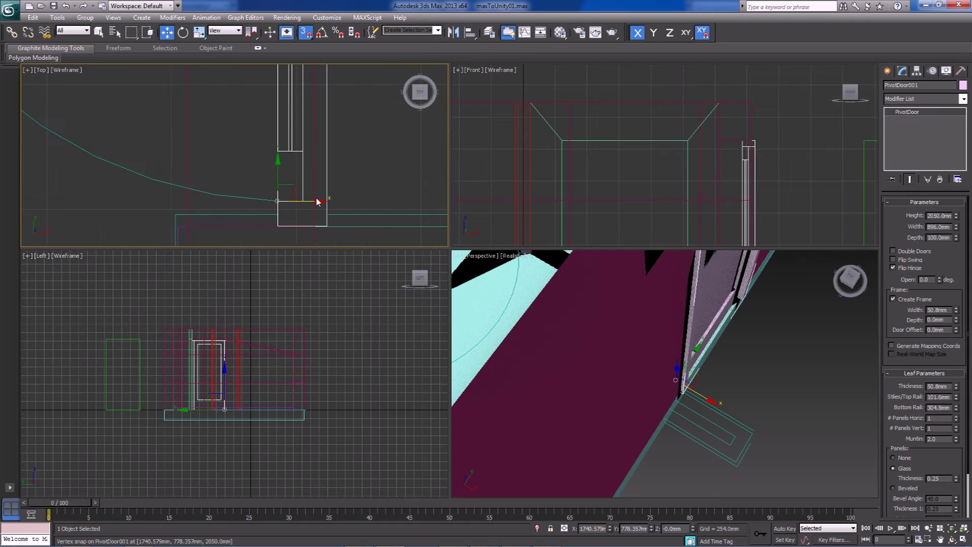
pyautogui.moveTo(319, 203); pyautogui.dragTo(360, 202)
pyautogui.press('s')
pyautogui.moveTo(320, 226); pyautogui.dragTo(284, 223)
pyautogui.click(384, 168)
pyautogui.scroll(-5, 365, 157)
pyautogui.moveTo(350, 150); pyautogui.dragTo(354, 215, button='middle')
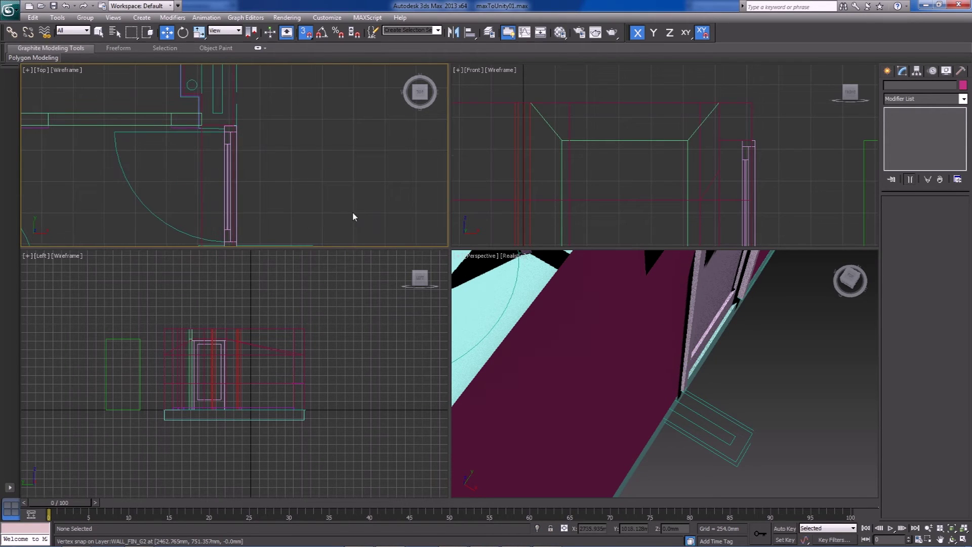
# - Inspect the closed door in the exterior wall from outside, deselect it and turn off snapping
pyautogui.click(703, 321)
pyautogui.scroll(-5, 704, 321)
pyautogui.keyDown('alt'); pyautogui.moveTo(684, 397); pyautogui.dragTo(666, 353, button='middle'); pyautogui.keyUp('alt')
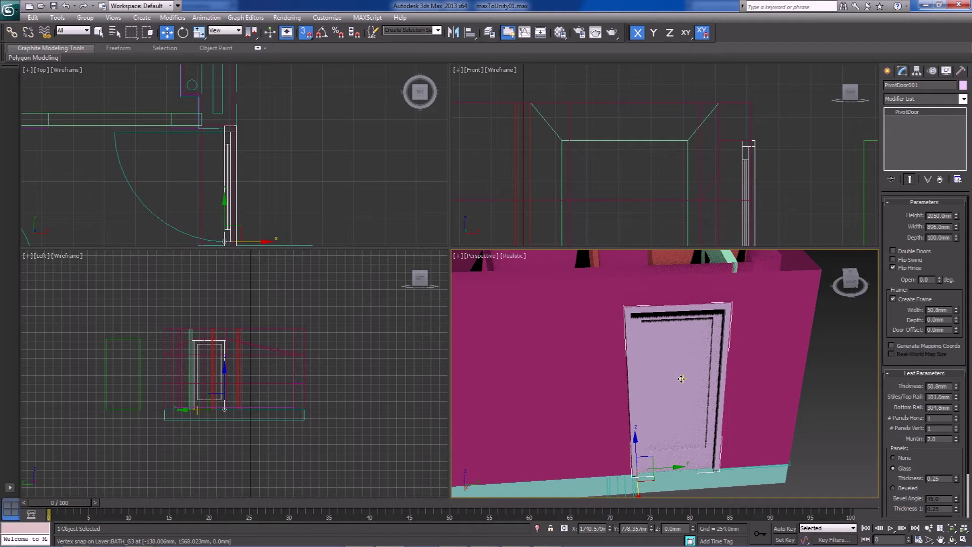
pyautogui.scroll(-4, 672, 378)
pyautogui.click(758, 409)
pyautogui.press('s')
pyautogui.keyDown('alt'); pyautogui.moveTo(606, 362); pyautogui.dragTo(661, 358, button='middle'); pyautogui.keyUp('alt')
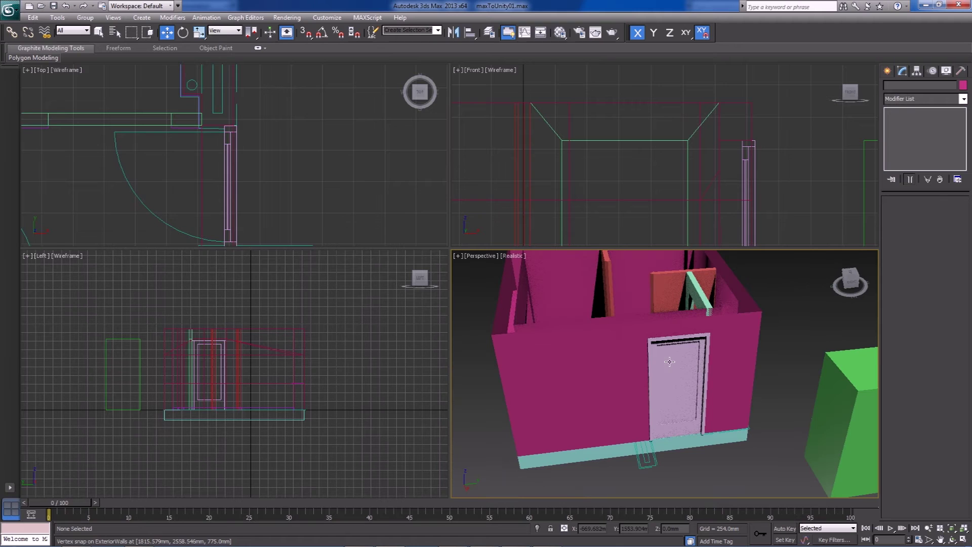
# - Move the door along X out of the building to about X 3542 mm and isolate it
pyautogui.click(708, 365)
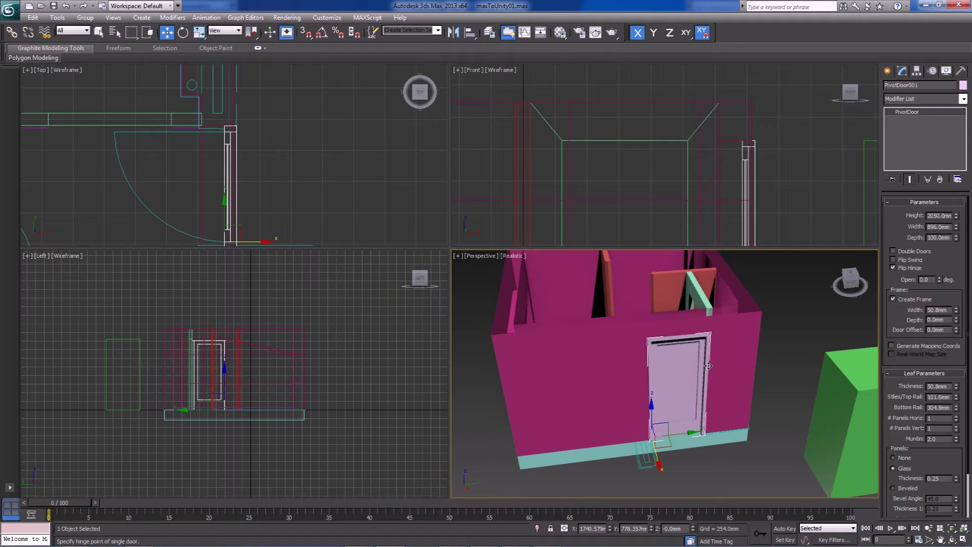
pyautogui.keyDown('alt'); pyautogui.moveTo(686, 375); pyautogui.dragTo(657, 383, button='middle'); pyautogui.keyUp('alt')
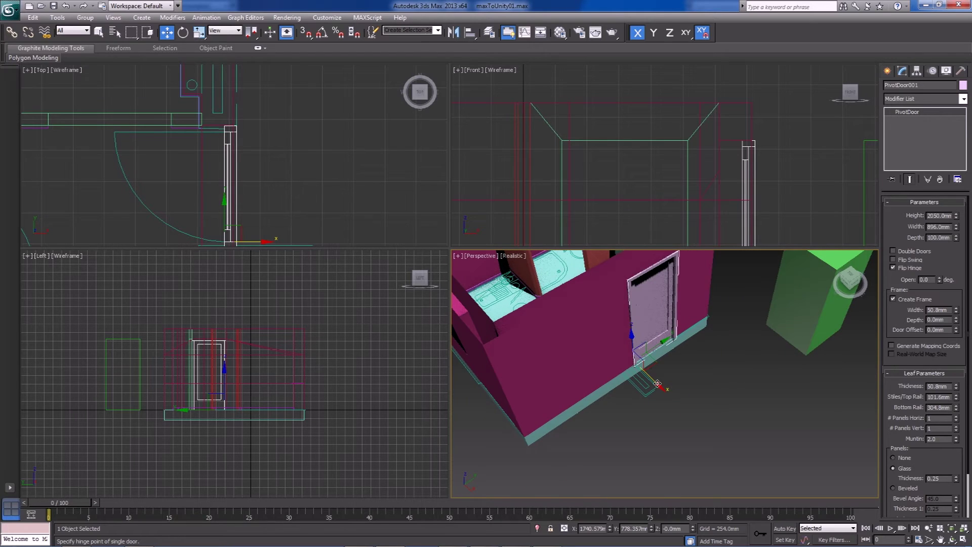
pyautogui.moveTo(662, 390); pyautogui.dragTo(766, 480)
pyautogui.click(537, 529)
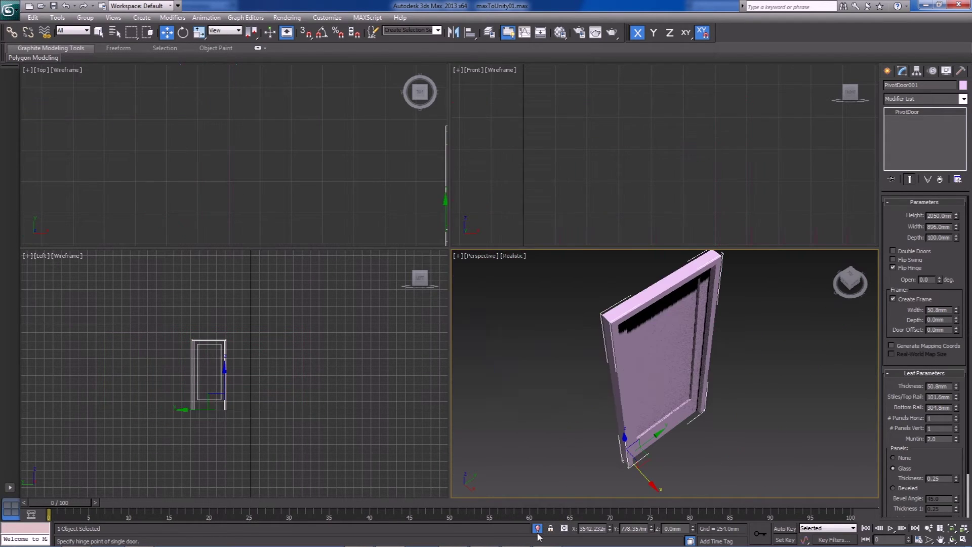
# - Show edged faces on the isolated door, frame its upper part and enlarge the perspective viewport
pyautogui.scroll(3, 713, 406)
pyautogui.press('F4')
pyautogui.moveTo(713, 406); pyautogui.dragTo(610, 448, button='middle')
pyautogui.click(724, 319)
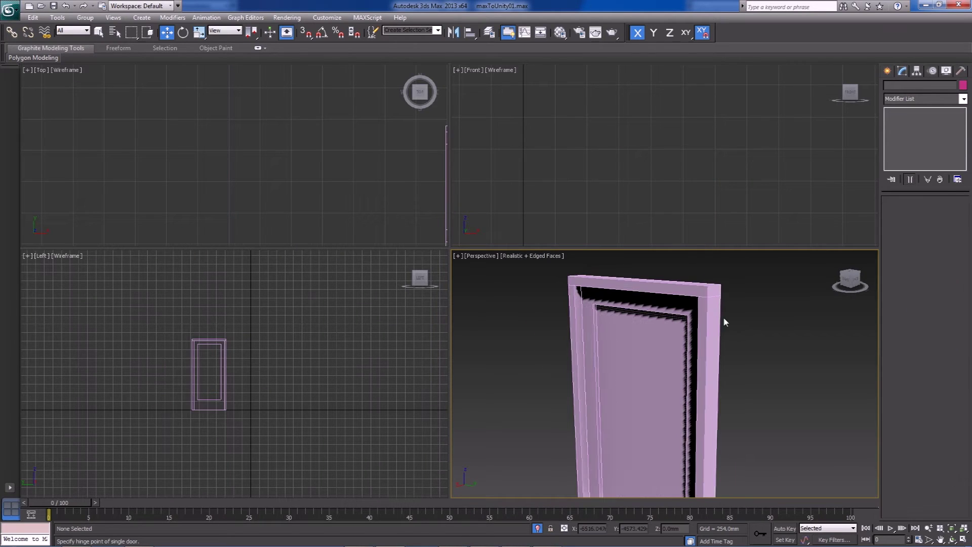
pyautogui.moveTo(487, 223); pyautogui.dragTo(489, 212)
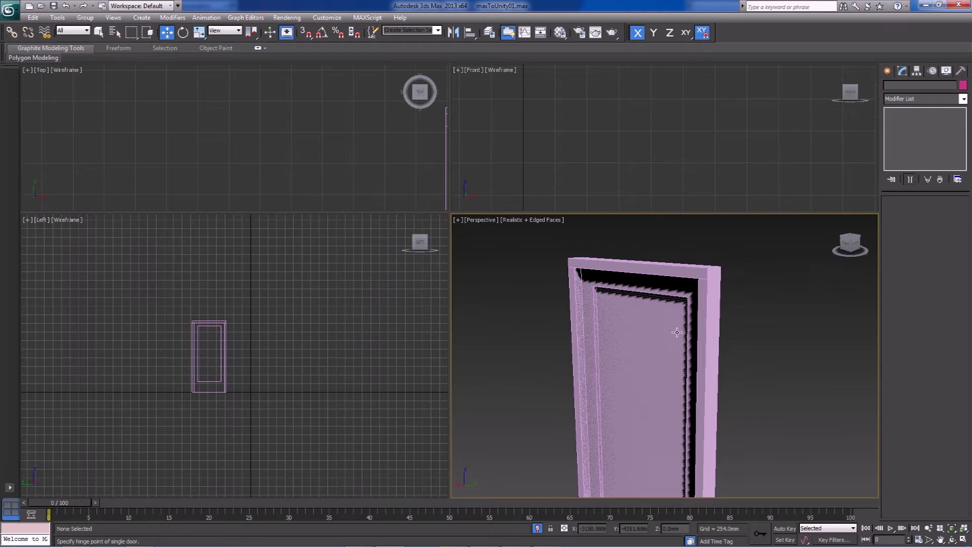
# - Convert the pivot door to an Editable Poly
pyautogui.click(691, 317)
pyautogui.rightClick(745, 361)
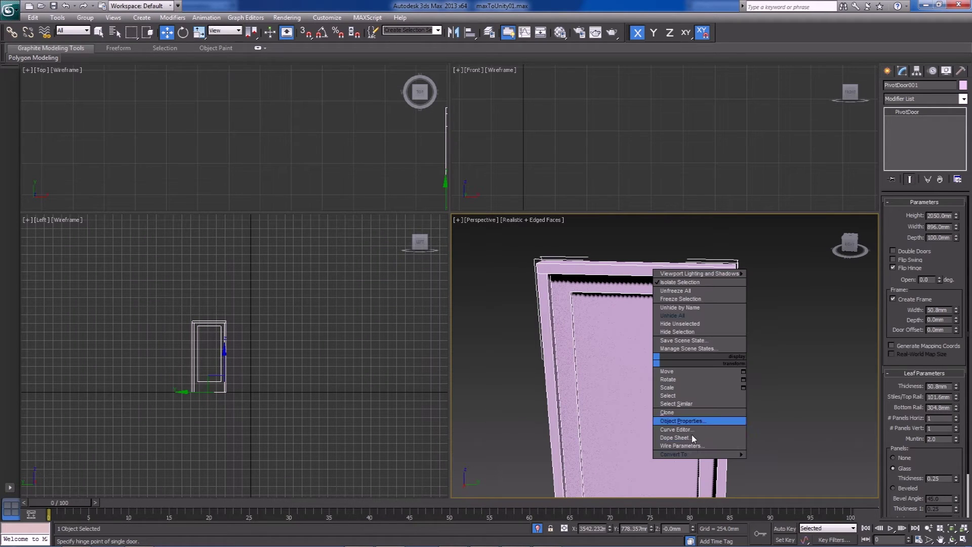
pyautogui.moveTo(709, 454)
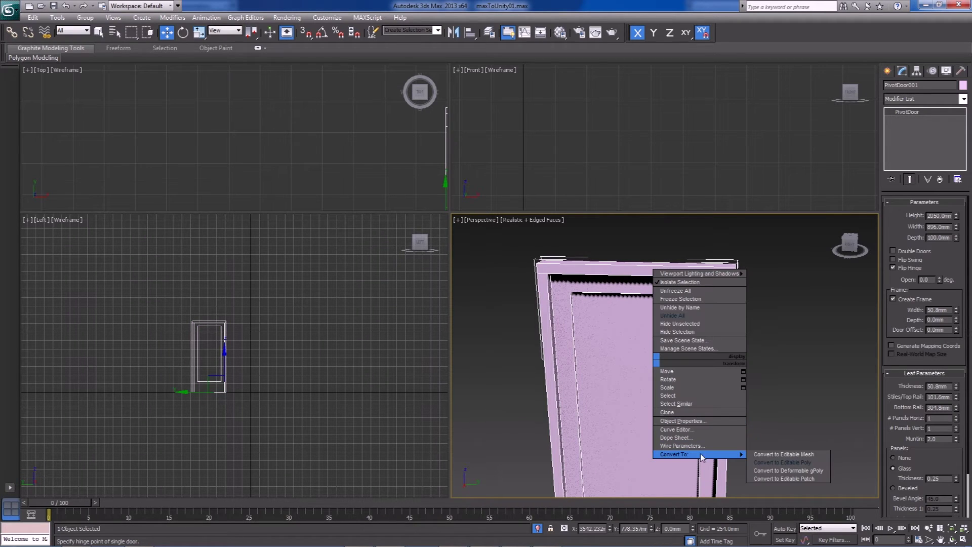
pyautogui.click(780, 464)
# - Examine which separate elements make up the door's frame and leaf at Element level, and clear the selection
pyautogui.click(947, 214)
pyautogui.keyDown('alt'); pyautogui.moveTo(634, 347); pyautogui.dragTo(548, 364, button='middle'); pyautogui.keyUp('alt')
pyautogui.click(549, 365)
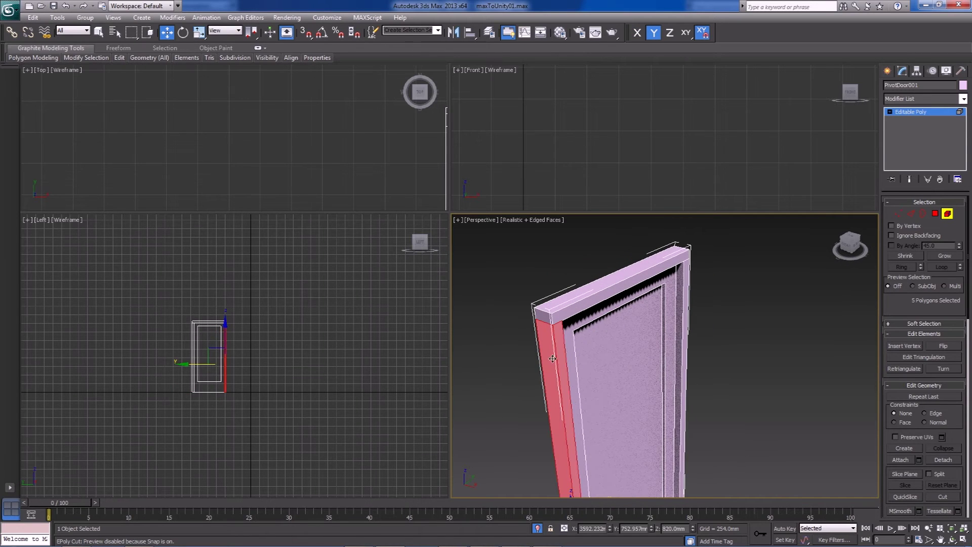
pyautogui.click(584, 308)
pyautogui.click(681, 301)
pyautogui.scroll(-2, 679, 346)
pyautogui.keyDown('alt'); pyautogui.moveTo(684, 317); pyautogui.dragTo(654, 355, button='middle'); pyautogui.keyUp('alt')
pyautogui.click(625, 389)
pyautogui.click(626, 438)
pyautogui.click(766, 342)
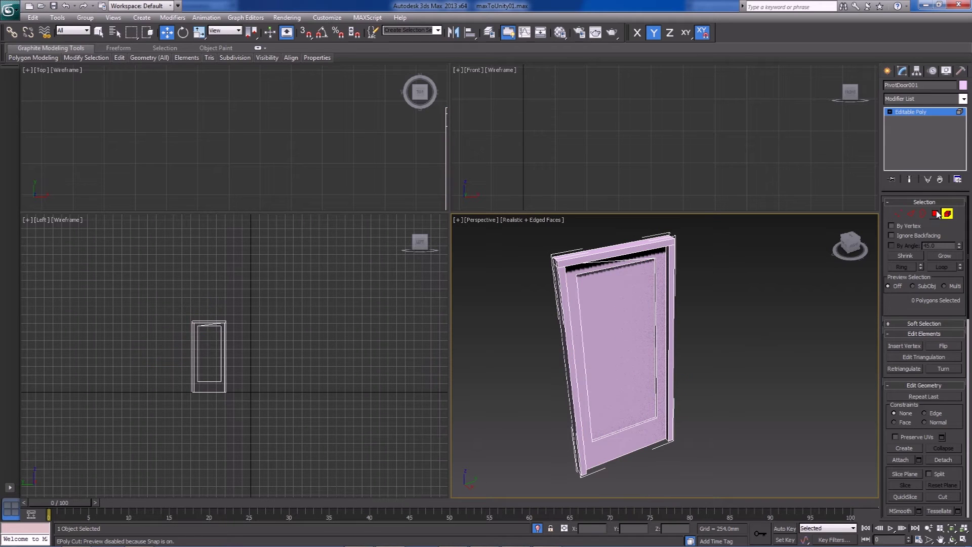
# - Switch to Edge level and select the inner side and head edges of the door frame at its upper corner
pyautogui.click(911, 213)
pyautogui.scroll(3, 617, 304)
pyautogui.scroll(4, 639, 345)
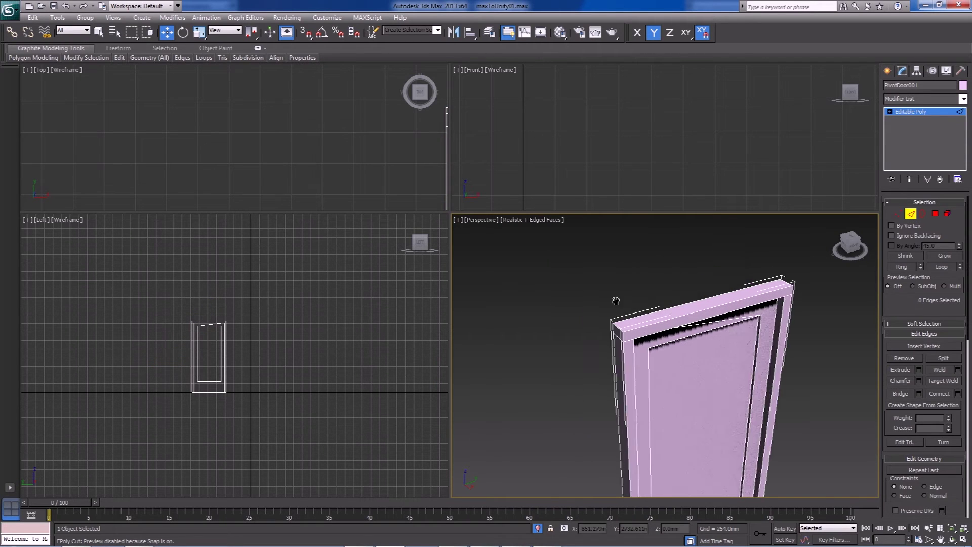
pyautogui.scroll(-5, 623, 324)
pyautogui.scroll(2, 630, 310)
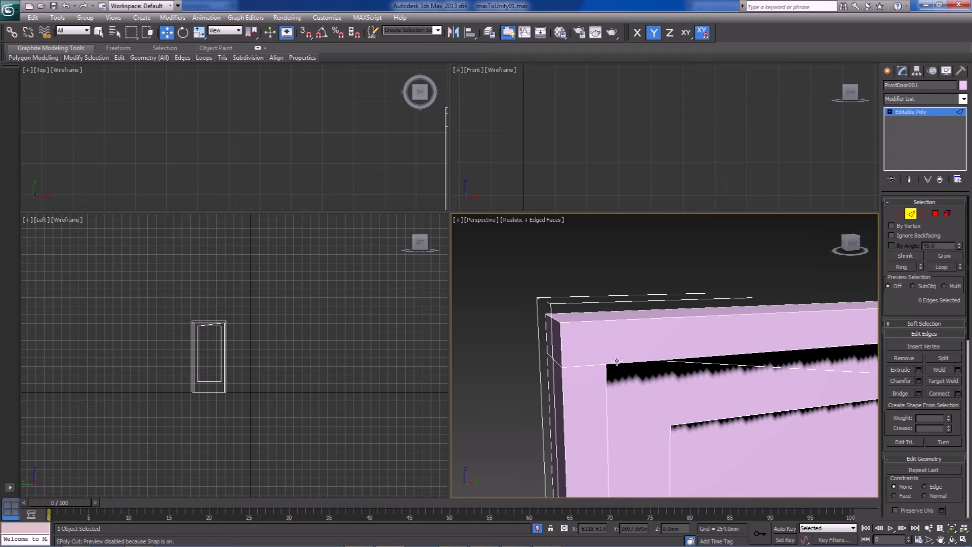
pyautogui.click(606, 368)
pyautogui.keyDown('ctrl'); pyautogui.click(613, 363); pyautogui.keyUp('ctrl')
# - Chamfer the two selected inner frame edges with one segment, adjusting the amount from zero
pyautogui.click(919, 382)
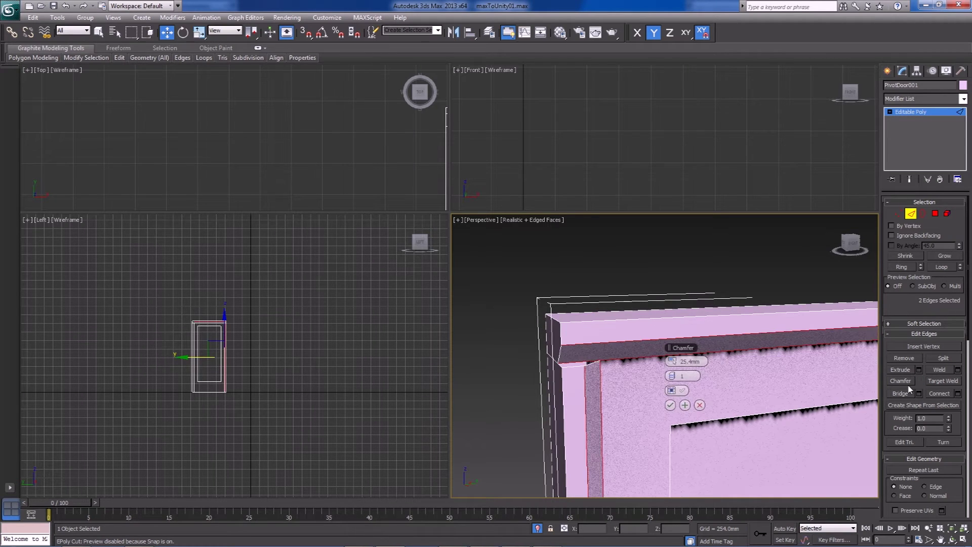
pyautogui.rightClick(673, 361)
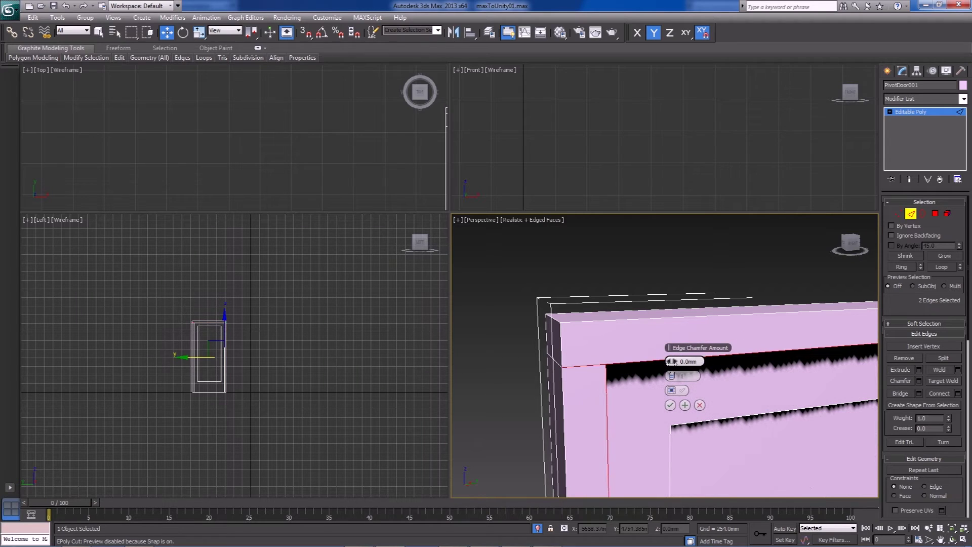
pyautogui.moveTo(674, 362); pyautogui.dragTo(513, 388)
pyautogui.keyDown('alt'); pyautogui.moveTo(582, 380); pyautogui.dragTo(569, 381, button='middle'); pyautogui.keyUp('alt')
pyautogui.keyDown('alt'); pyautogui.moveTo(635, 373); pyautogui.dragTo(554, 372, button='middle'); pyautogui.keyUp('alt')
pyautogui.click(670, 405)
# - Try to move the joint edge at the frame's upper corner along Z
pyautogui.click(547, 374)
pyautogui.moveTo(541, 355); pyautogui.dragTo(548, 331)
pyautogui.keyDown('alt'); pyautogui.moveTo(608, 408); pyautogui.dragTo(510, 300, button='middle'); pyautogui.keyUp('alt')
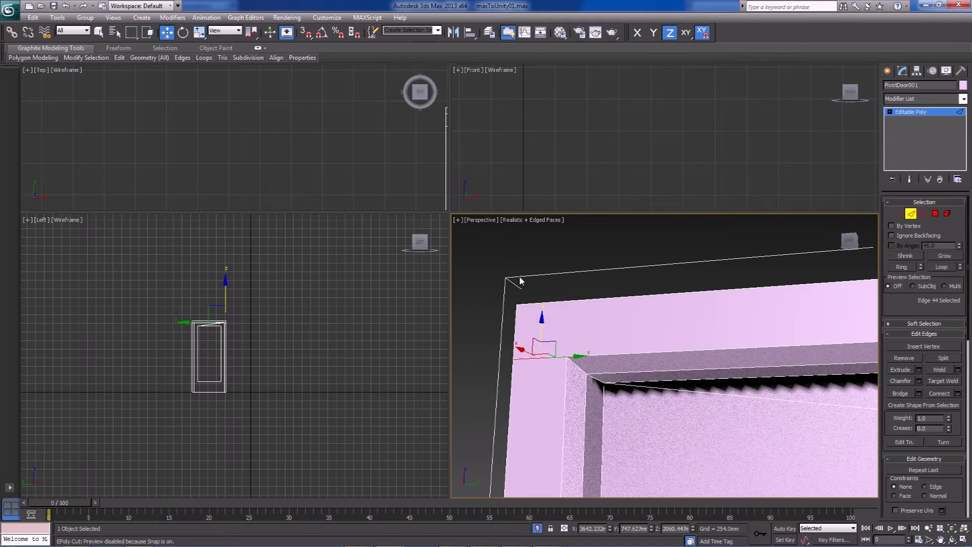
# - Check the frame's upper corner and undo the chamfer, restoring the selection of the two inner frame edges
pyautogui.scroll(-2, 580, 339)
pyautogui.scroll(-2, 626, 384)
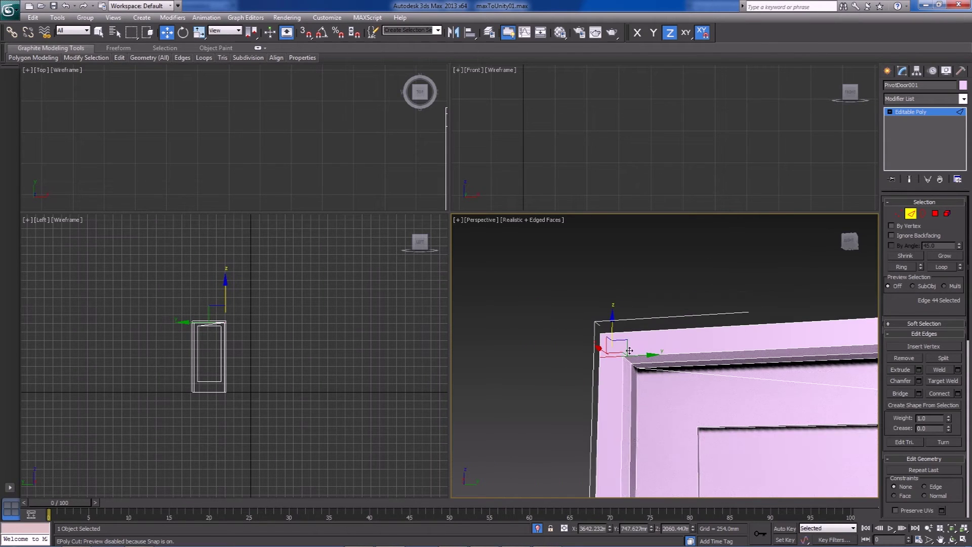
pyautogui.moveTo(658, 397); pyautogui.dragTo(621, 421, button='middle')
pyautogui.scroll(-3, 626, 397)
pyautogui.keyDown('alt'); pyautogui.moveTo(621, 421); pyautogui.dragTo(633, 399, button='middle'); pyautogui.keyUp('alt')
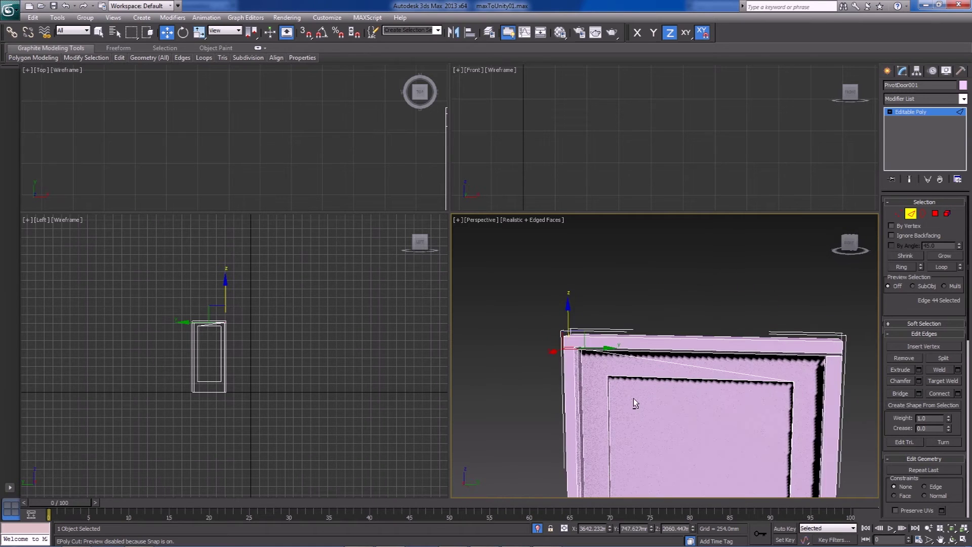
pyautogui.click(699, 425)
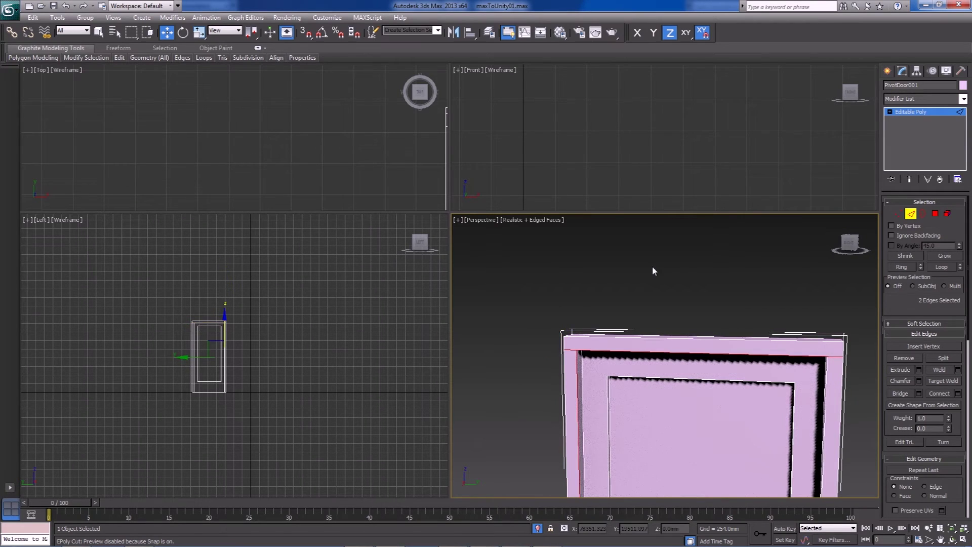
# - Undo the edge selection and the Editable Poly conversion, restoring the parametric pivot door
pyautogui.keyDown('alt'); pyautogui.moveTo(614, 308); pyautogui.dragTo(713, 272, button='middle'); pyautogui.keyUp('alt')
pyautogui.scroll(-4, 713, 271)
pyautogui.keyDown('alt'); pyautogui.moveTo(725, 380); pyautogui.dragTo(674, 398, button='middle'); pyautogui.keyUp('alt')
pyautogui.moveTo(674, 399); pyautogui.dragTo(692, 360, button='middle')
pyautogui.scroll(2, 693, 360)
pyautogui.keyDown('alt'); pyautogui.moveTo(843, 344); pyautogui.dragTo(736, 371, button='middle'); pyautogui.keyUp('alt')
pyautogui.hotkey('ctrl', 'z')
pyautogui.click(780, 307)
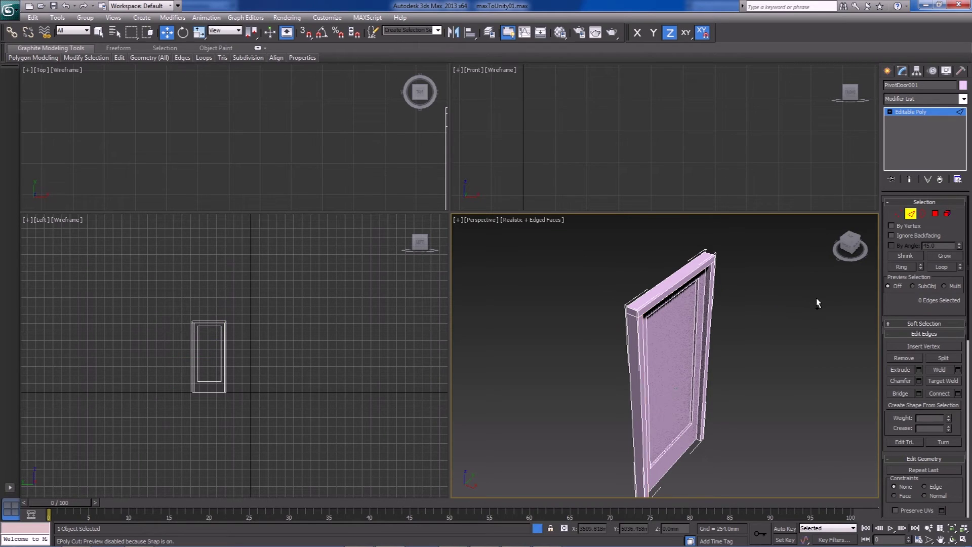
pyautogui.hotkey('ctrl', 'z')
pyautogui.hotkey('ctrl', 'z')
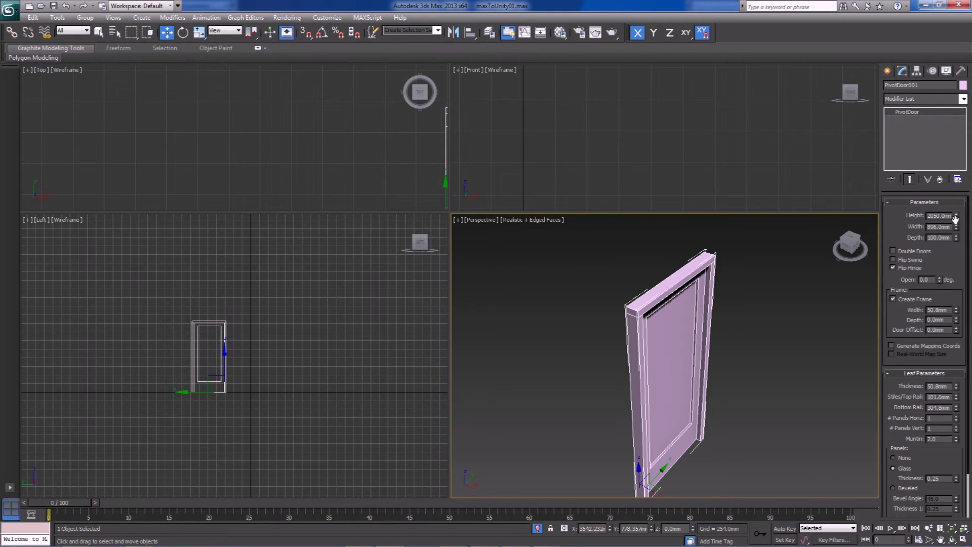
# - Try the pivot door's opening angle and its Flip Swing and Flip Hinge options, and deselect the door
pyautogui.moveTo(940, 280); pyautogui.dragTo(905, 282)
pyautogui.click(910, 261)
pyautogui.click(911, 269)
pyautogui.click(915, 261)
pyautogui.click(918, 268)
pyautogui.moveTo(939, 277); pyautogui.dragTo(918, 364)
pyautogui.click(719, 354)
pyautogui.moveTo(719, 354)
pyautogui.keyDown('alt'); pyautogui.mouseDown(button='middle')
pyautogui.moveTo(636, 348)
pyautogui.moveTo(708, 350)
pyautogui.mouseUp(button='middle'); pyautogui.keyUp('alt')
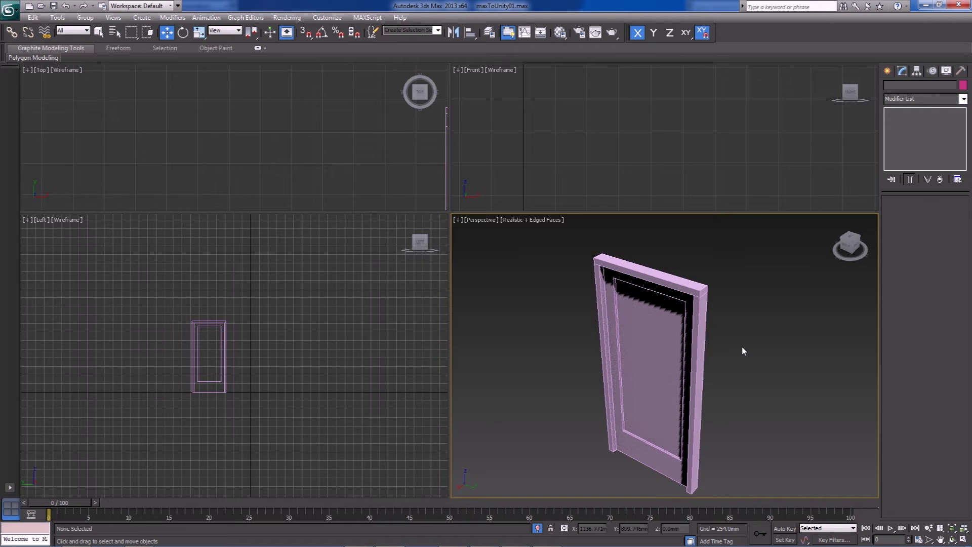
# - Exit isolation mode and delete the pivot door standing outside the exterior doorway
pyautogui.rightClick(747, 373)
pyautogui.click(538, 532)
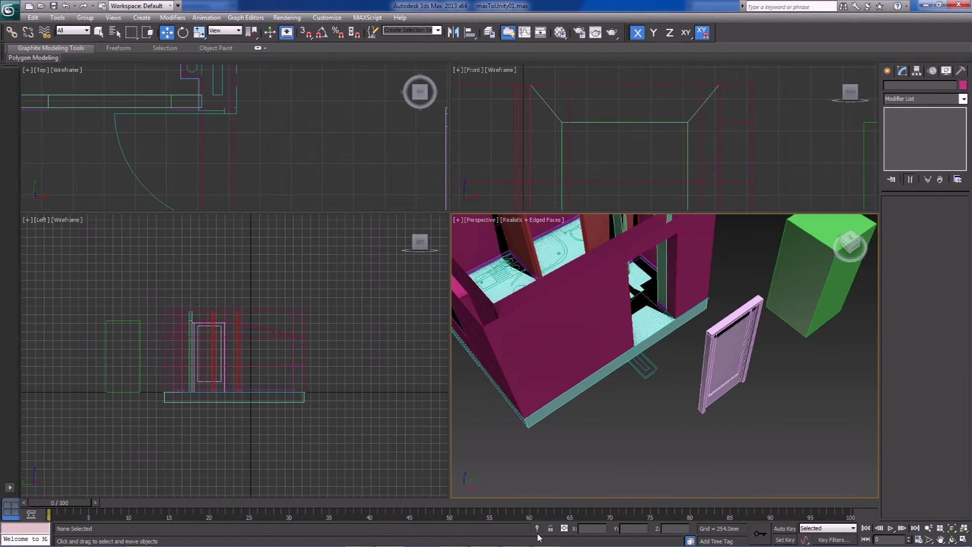
pyautogui.click(743, 383)
pyautogui.press('Delete')
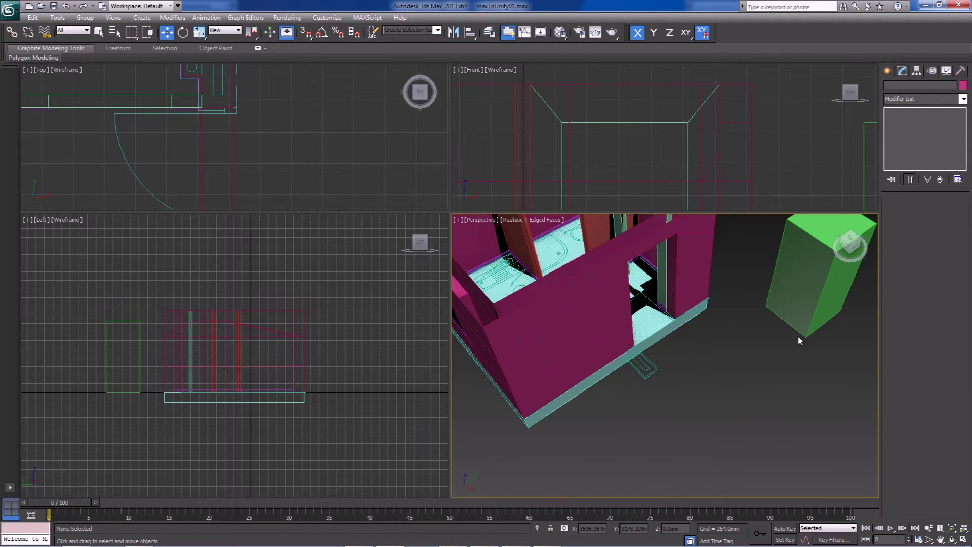
# - Frame the exterior doorway in the Top view and switch the geometry creation category from Doors to Standard Primitives
pyautogui.scroll(-3, 304, 144)
pyautogui.scroll(3, 304, 111)
pyautogui.moveTo(304, 110); pyautogui.dragTo(310, 167, button='middle')
pyautogui.scroll(1, 306, 154)
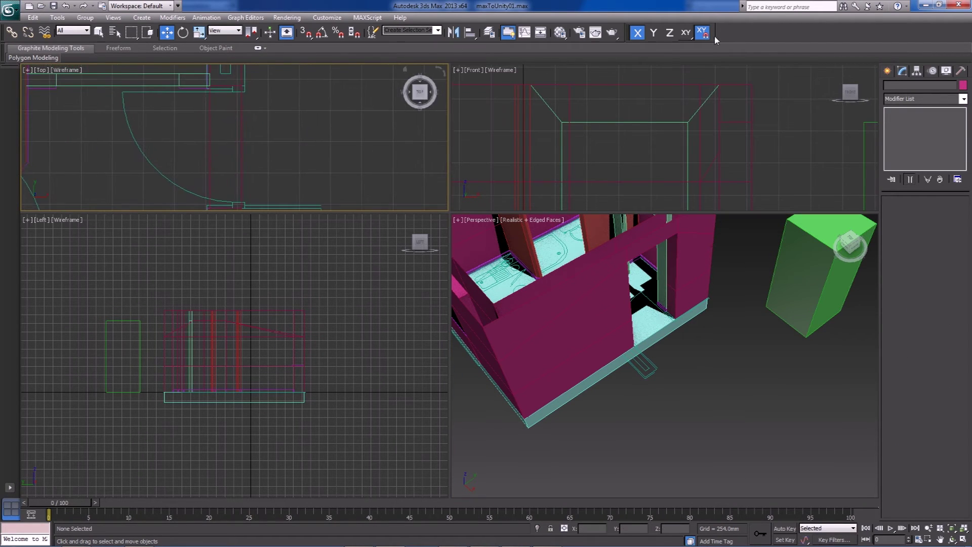
pyautogui.click(887, 71)
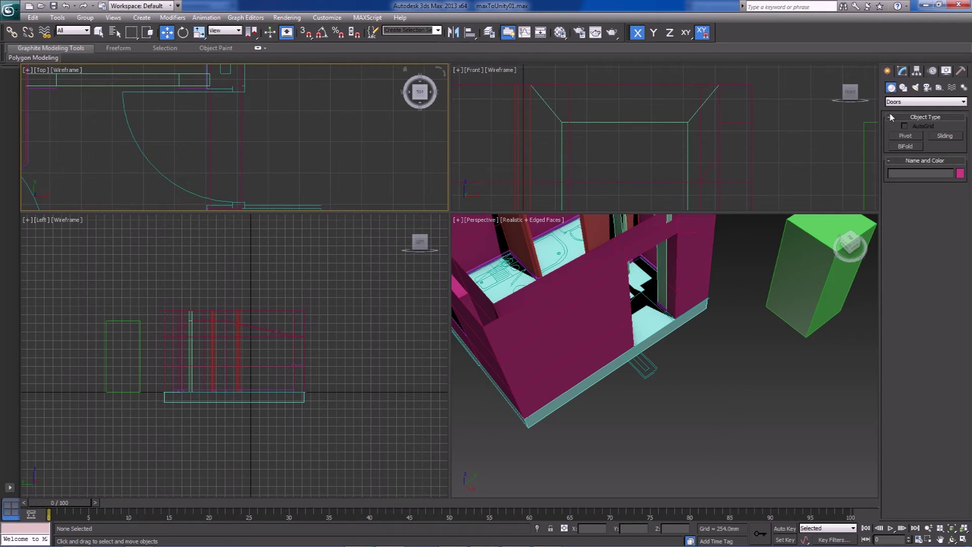
pyautogui.click(912, 102)
pyautogui.click(907, 110)
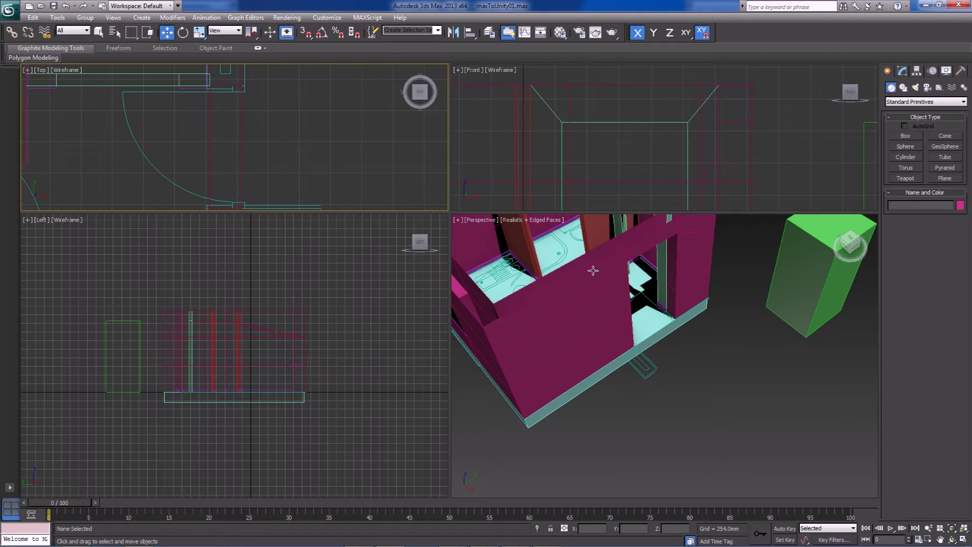
# - Clone the existing interior door frame towards the exterior doorway as an independent copy named Door
pyautogui.scroll(-4, 595, 324)
pyautogui.click(625, 325)
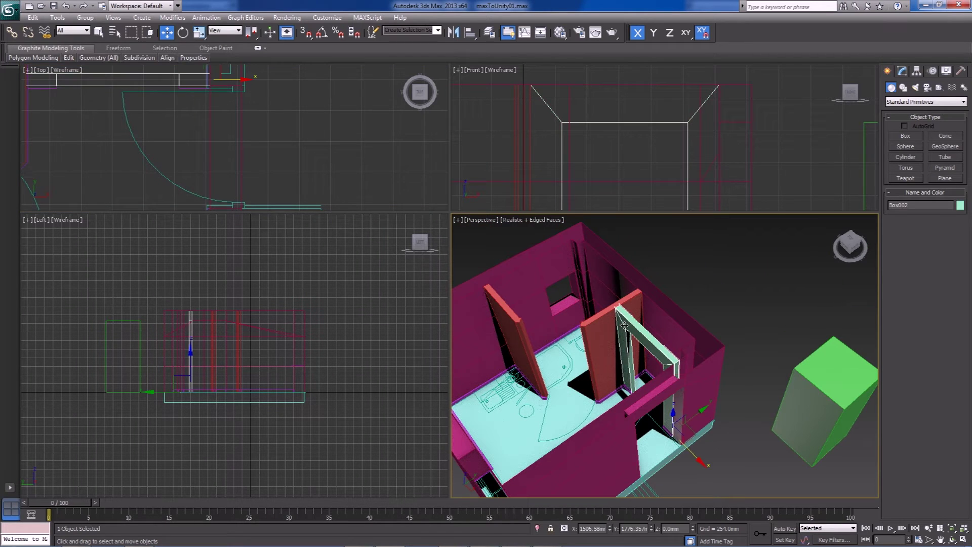
pyautogui.click(725, 486)
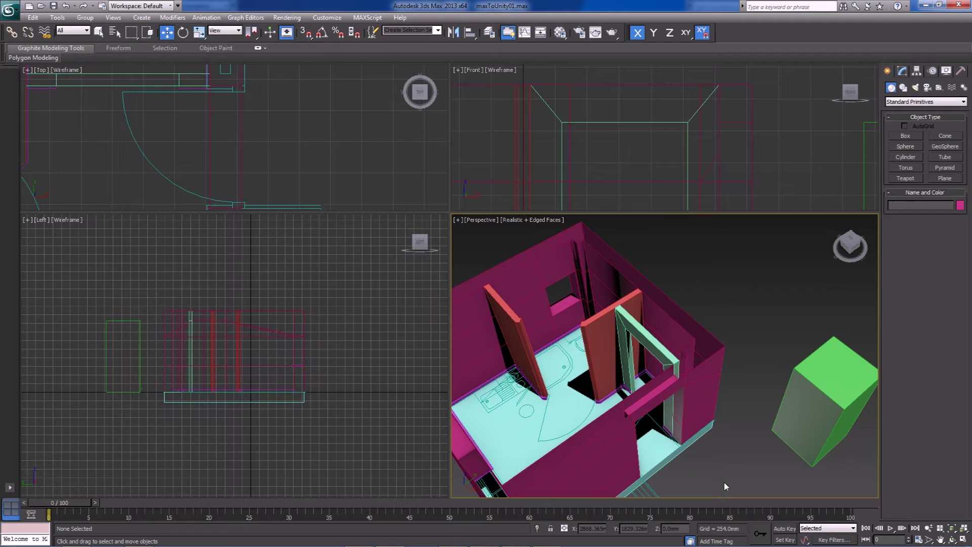
pyautogui.click(651, 347)
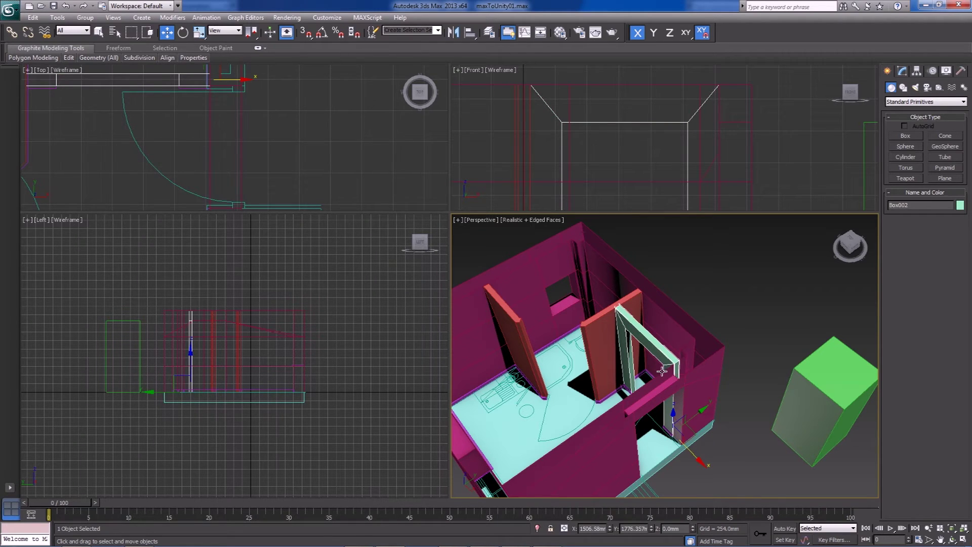
pyautogui.scroll(-3, 240, 107)
pyautogui.moveTo(237, 92)
pyautogui.keyDown('shift'); pyautogui.mouseDown()
pyautogui.moveTo(296, 139)
pyautogui.moveTo(315, 138)
pyautogui.mouseUp(); pyautogui.keyUp('shift')
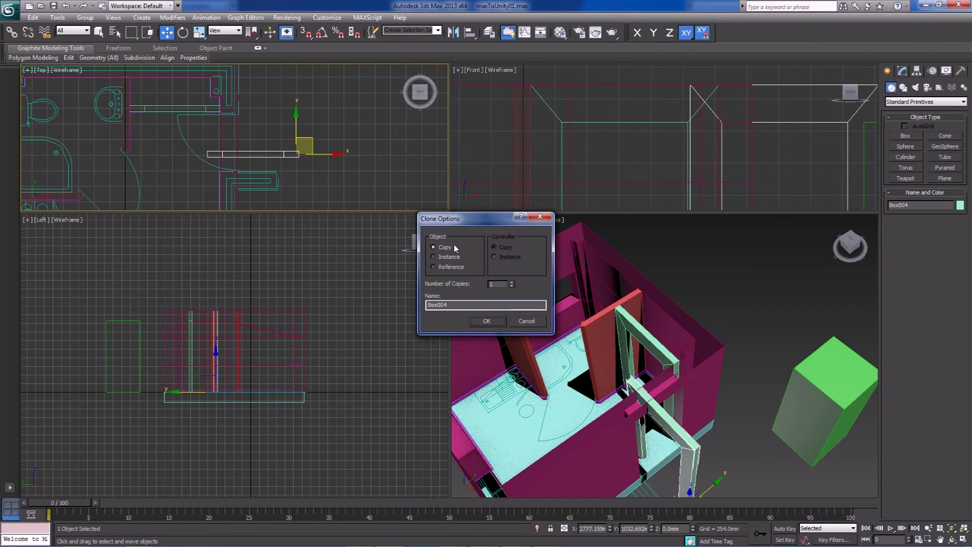
pyautogui.moveTo(458, 305); pyautogui.dragTo(363, 308)
pyautogui.press('Return')
# - Center the pivot point of the copied frame on the object using Affect Pivot Only
pyautogui.click(933, 71)
pyautogui.click(918, 71)
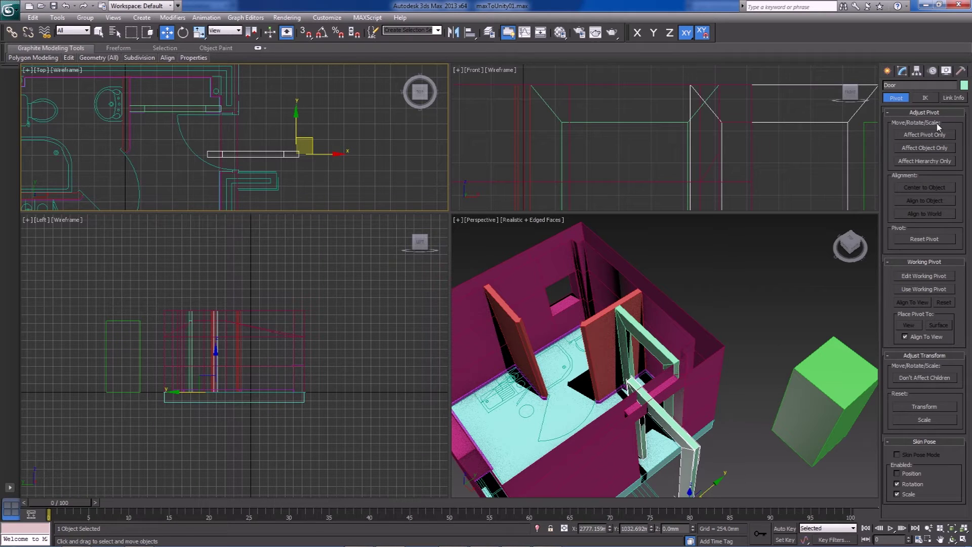
pyautogui.click(938, 136)
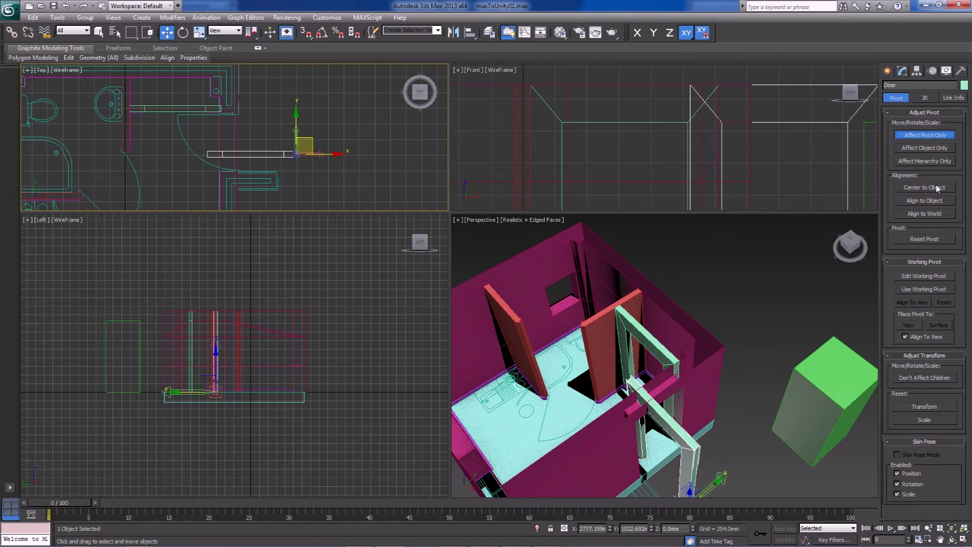
pyautogui.click(937, 188)
pyautogui.click(930, 136)
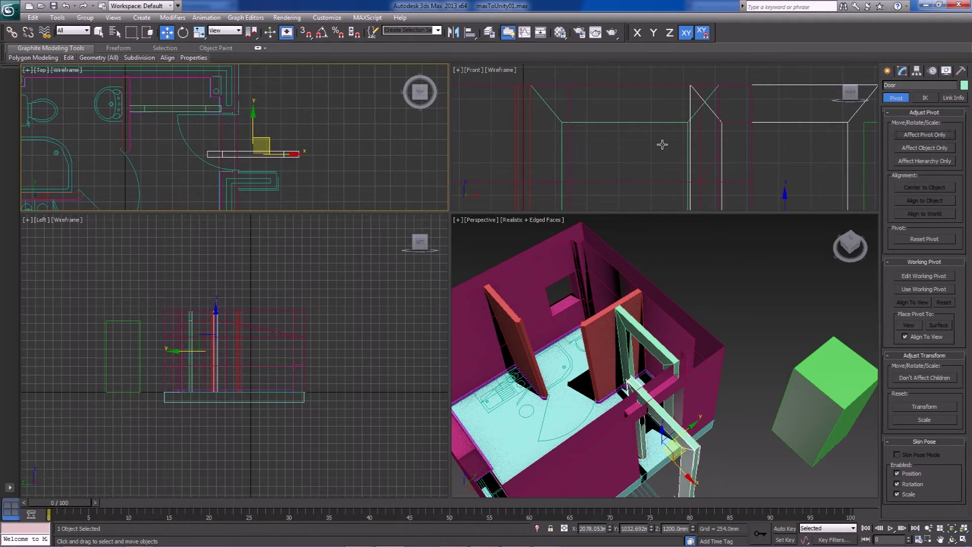
# - Turn on angle snap and rotate the copied frame a quarter turn about Z
pyautogui.click(183, 32)
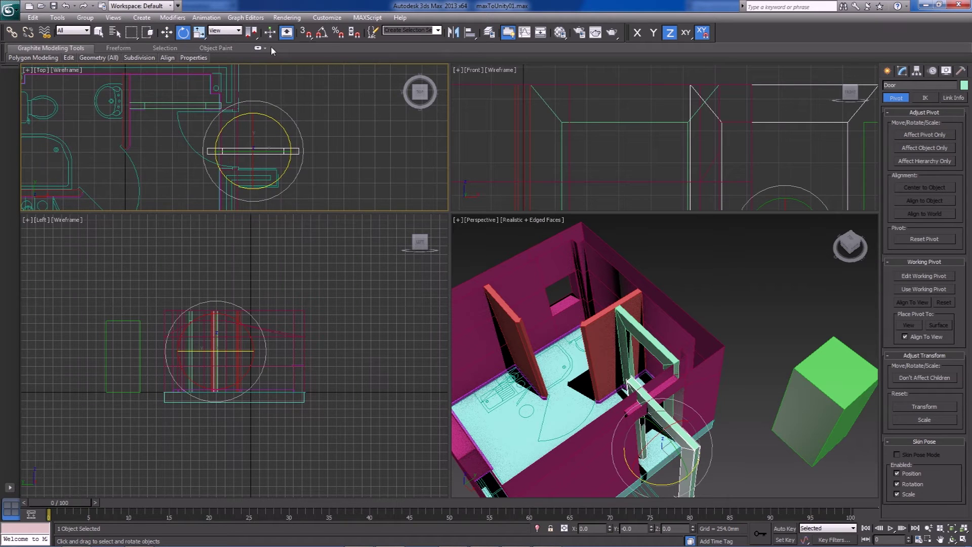
pyautogui.click(321, 34)
pyautogui.moveTo(276, 180); pyautogui.dragTo(322, 164)
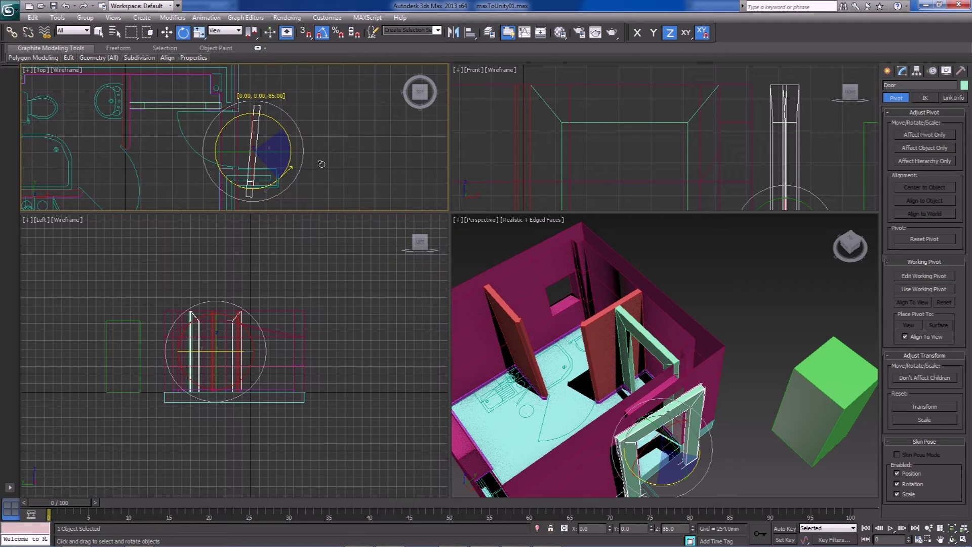
pyautogui.moveTo(323, 162); pyautogui.dragTo(324, 161)
# - Move the rotated frame into the exterior doorway and snap its lower end in plan to the drawn opening
pyautogui.press('w')
pyautogui.moveTo(293, 188); pyautogui.dragTo(289, 147, button='middle')
pyautogui.moveTo(263, 92)
pyautogui.mouseDown()
pyautogui.moveTo(273, 108)
pyautogui.moveTo(256, 95)
pyautogui.mouseUp()
pyautogui.moveTo(266, 115); pyautogui.dragTo(282, 126, button='middle')
pyautogui.scroll(3, 282, 152)
pyautogui.moveTo(283, 174); pyautogui.dragTo(284, 140, button='middle')
pyautogui.press('s')
pyautogui.moveTo(278, 167); pyautogui.dragTo(280, 94)
pyautogui.scroll(3, 280, 94)
pyautogui.moveTo(279, 94); pyautogui.dragTo(282, 191, button='middle')
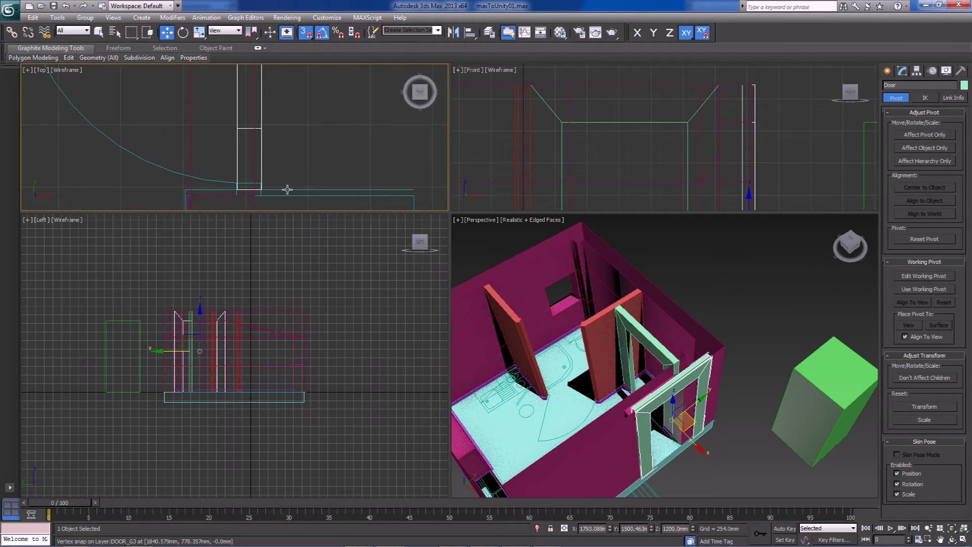
# - Isolate the frame together with the floor plan drawing, then select the frame alone
pyautogui.keyDown('ctrl'); pyautogui.click(287, 189); pyautogui.keyUp('ctrl')
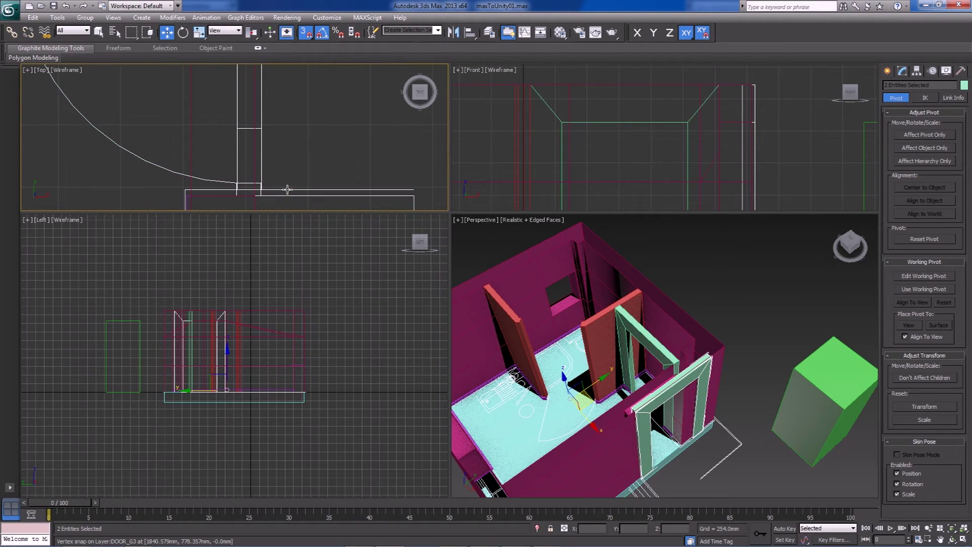
pyautogui.click(538, 528)
pyautogui.scroll(3, 274, 152)
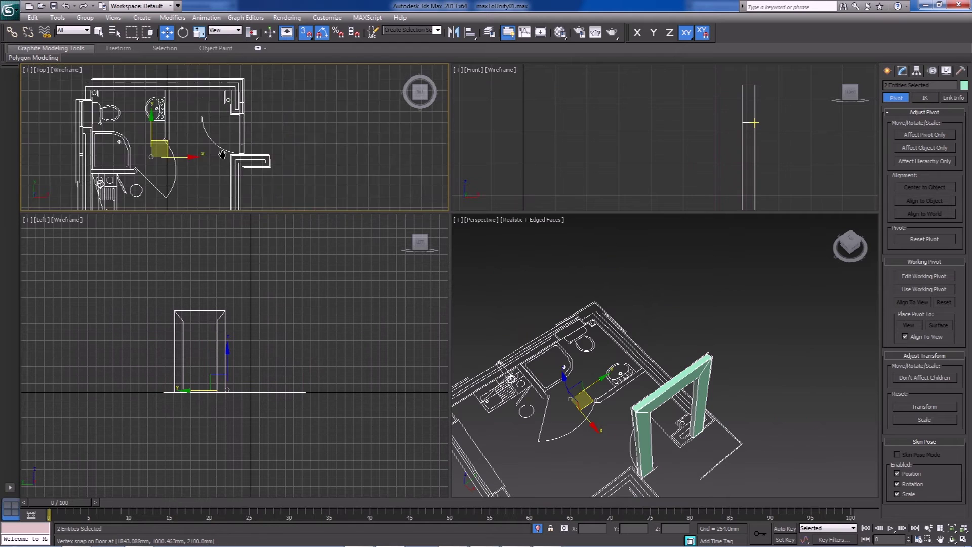
pyautogui.click(241, 159)
pyautogui.click(639, 448)
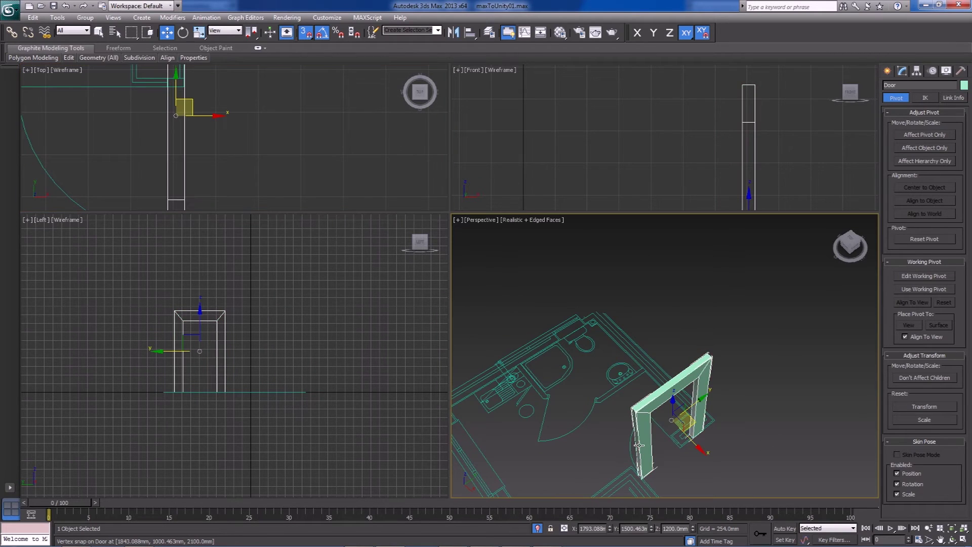
pyautogui.rightClick(639, 448)
# - At Vertex level, move the vertices of the frame's upper jamb in plan along Y, snapping them to the drawn opening's edge
pyautogui.click(902, 90)
pyautogui.click(903, 71)
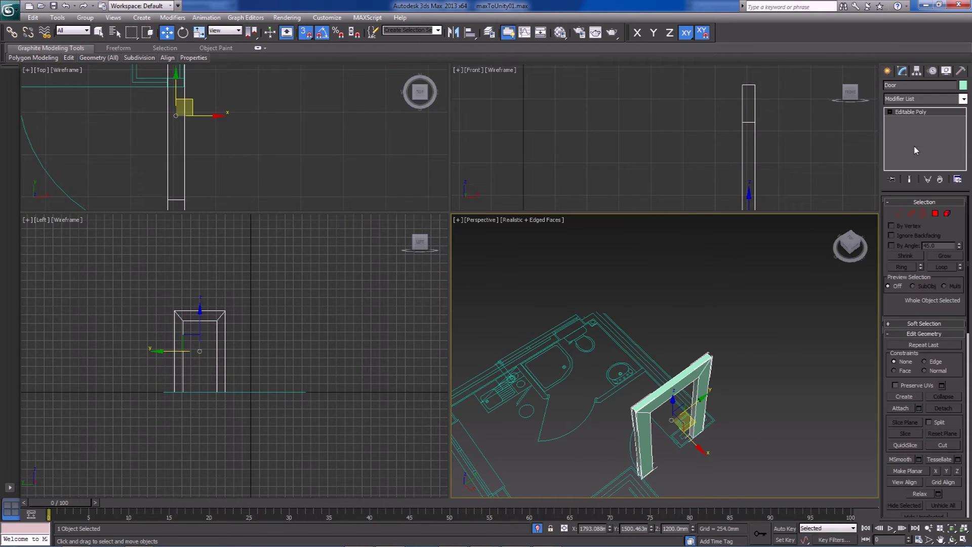
pyautogui.click(898, 213)
pyautogui.scroll(-3, 208, 124)
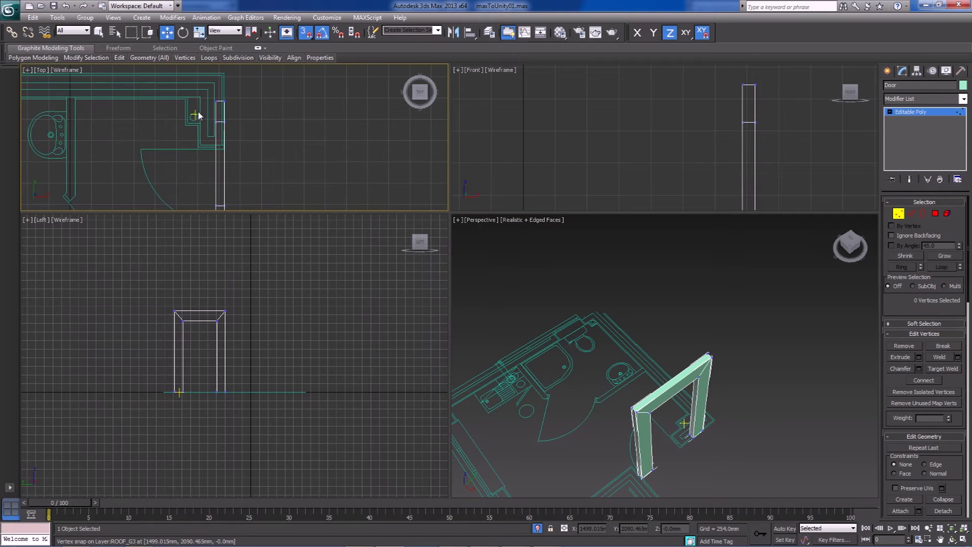
pyautogui.moveTo(199, 100); pyautogui.dragTo(220, 151)
pyautogui.scroll(3, 236, 142)
pyautogui.moveTo(240, 171); pyautogui.dragTo(277, 114, button='middle')
pyautogui.scroll(3, 266, 115)
pyautogui.moveTo(233, 91); pyautogui.dragTo(226, 172, button='middle')
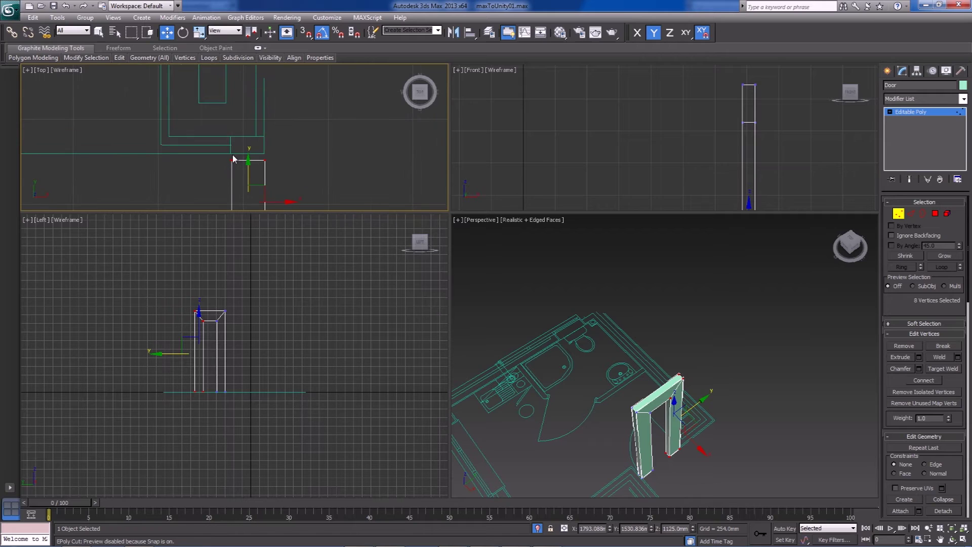
pyautogui.press('s')
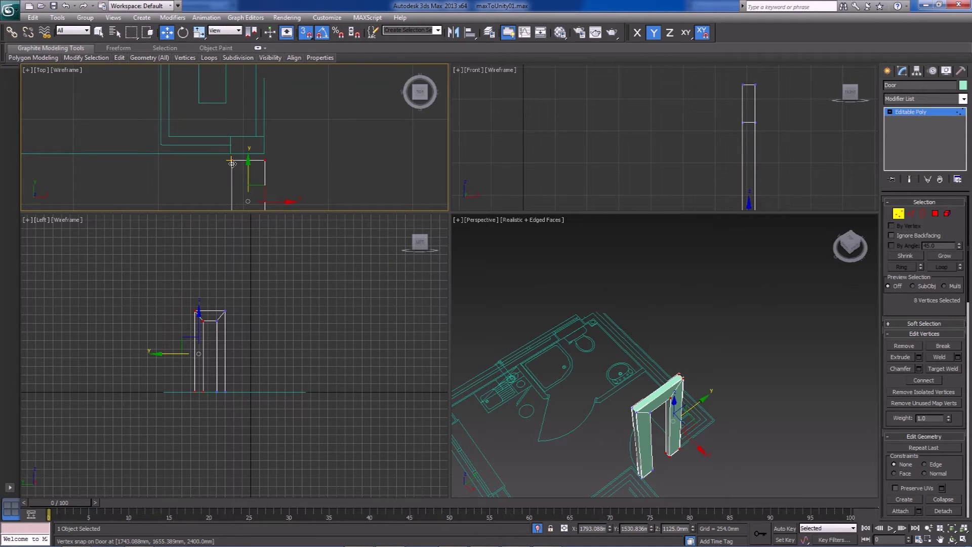
pyautogui.moveTo(232, 160); pyautogui.dragTo(231, 137)
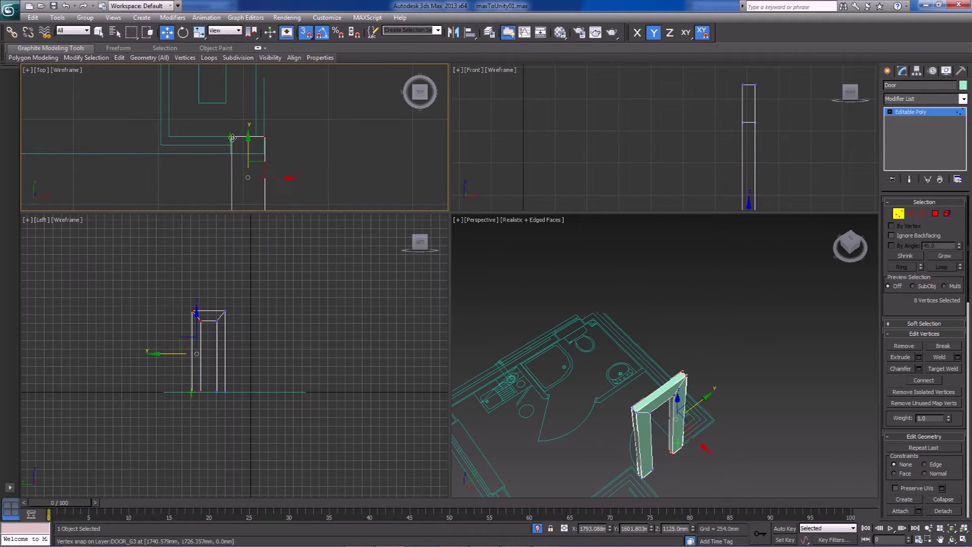
# - Turn off angle snap and move the inner vertices of both jambs along Y to the drawn jamb lines, thinning the jambs
pyautogui.click(320, 35)
pyautogui.scroll(-3, 291, 127)
pyautogui.moveTo(292, 147); pyautogui.dragTo(284, 77, button='middle')
pyautogui.moveTo(271, 146); pyautogui.dragTo(269, 96, button='middle')
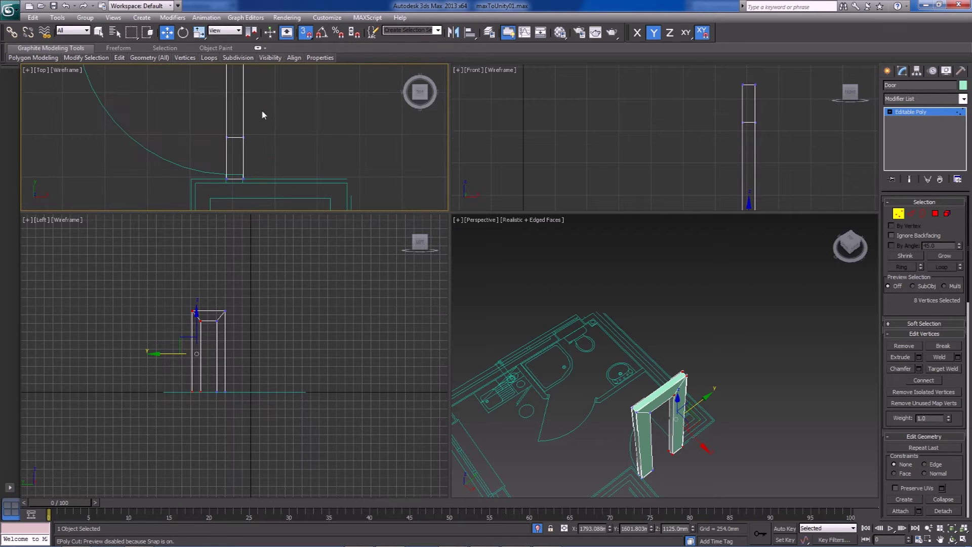
pyautogui.moveTo(263, 147); pyautogui.dragTo(230, 174)
pyautogui.moveTo(222, 130); pyautogui.dragTo(230, 213, button='middle')
pyautogui.moveTo(219, 161)
pyautogui.mouseDown()
pyautogui.moveTo(266, 125)
pyautogui.moveTo(237, 108)
pyautogui.mouseUp()
pyautogui.moveTo(261, 152); pyautogui.dragTo(274, 132, button='middle')
pyautogui.scroll(-2, 272, 132)
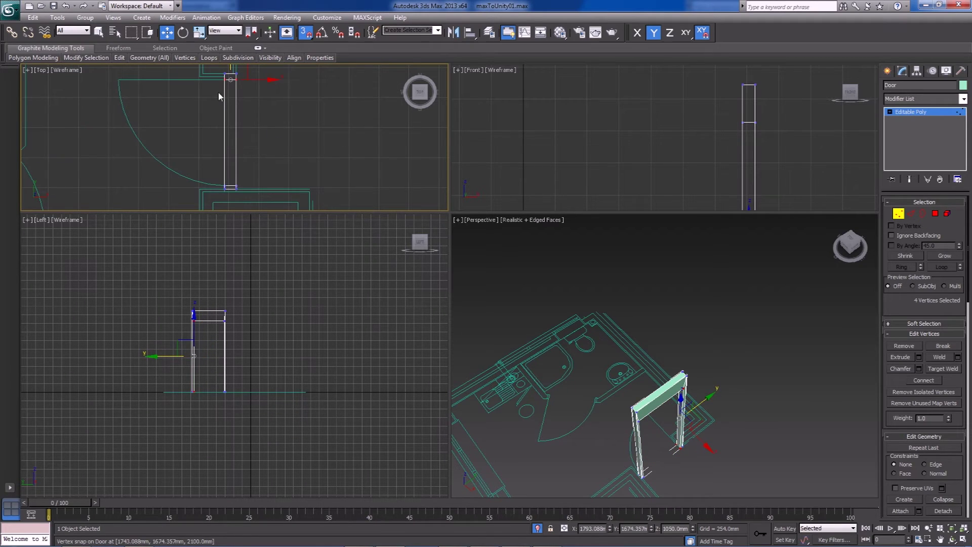
# - Select all of the frame's vertices and move them along X to align the frame with the drawn doorway
pyautogui.moveTo(218, 71); pyautogui.dragTo(271, 195)
pyautogui.press('s')
pyautogui.moveTo(256, 133); pyautogui.dragTo(249, 133)
pyautogui.scroll(4, 238, 171)
pyautogui.moveTo(238, 171); pyautogui.dragTo(270, 126, button='middle')
pyautogui.press('s')
pyautogui.moveTo(222, 149); pyautogui.dragTo(257, 132)
pyautogui.click(327, 122)
# - Move the outer vertices of the frame's lower jamb in plan along Y, snapping them to the drawn wall line
pyautogui.scroll(-6, 326, 120)
pyautogui.moveTo(320, 105); pyautogui.dragTo(321, 202, button='middle')
pyautogui.moveTo(254, 122); pyautogui.dragTo(254, 121, button='middle')
pyautogui.keyDown('alt'); pyautogui.moveTo(662, 386); pyautogui.dragTo(669, 360, button='middle'); pyautogui.keyUp('alt')
pyautogui.scroll(5, 669, 360)
pyautogui.moveTo(639, 274); pyautogui.dragTo(652, 325, button='middle')
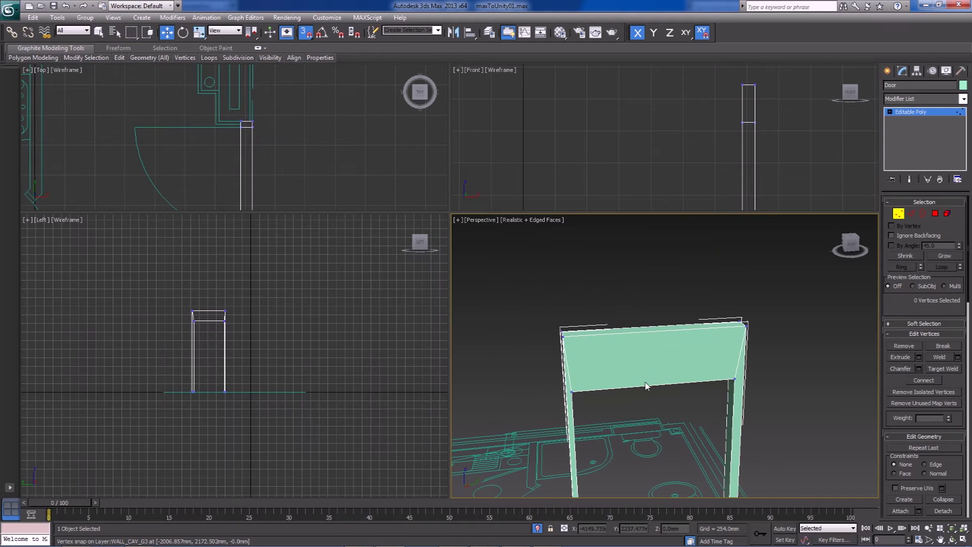
pyautogui.keyDown('alt'); pyautogui.moveTo(687, 400); pyautogui.dragTo(677, 378, button='middle'); pyautogui.keyUp('alt')
pyautogui.moveTo(245, 136); pyautogui.dragTo(248, 111, button='middle')
pyautogui.scroll(5, 245, 124)
pyautogui.scroll(3, 241, 143)
pyautogui.moveTo(218, 144); pyautogui.dragTo(319, 164)
pyautogui.moveTo(262, 113); pyautogui.dragTo(299, 163)
pyautogui.moveTo(228, 153); pyautogui.dragTo(227, 163)
pyautogui.click(276, 184)
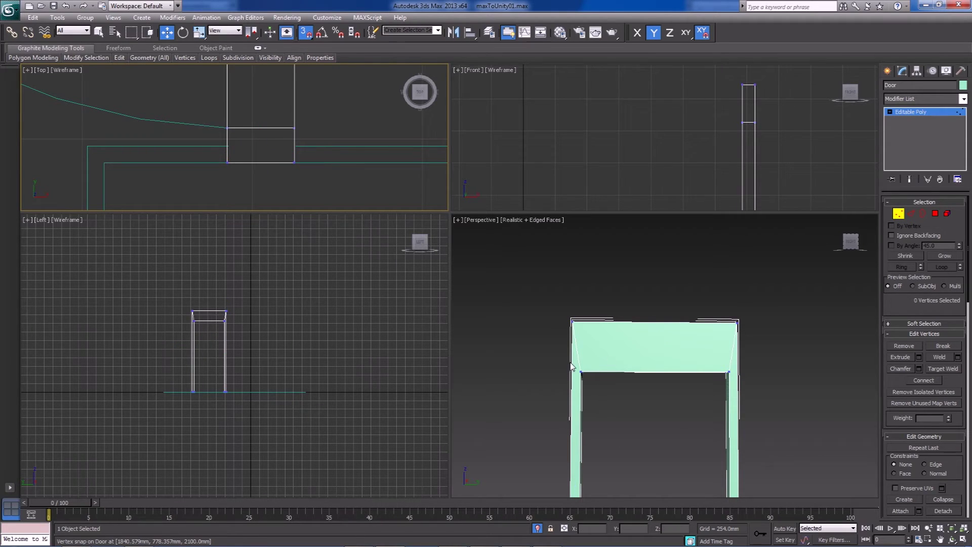
# - Select the four inner head vertices and raise them along Z, snapping them level with the frame's top at 2400 mm
pyautogui.moveTo(575, 364); pyautogui.dragTo(733, 391)
pyautogui.press('F3')
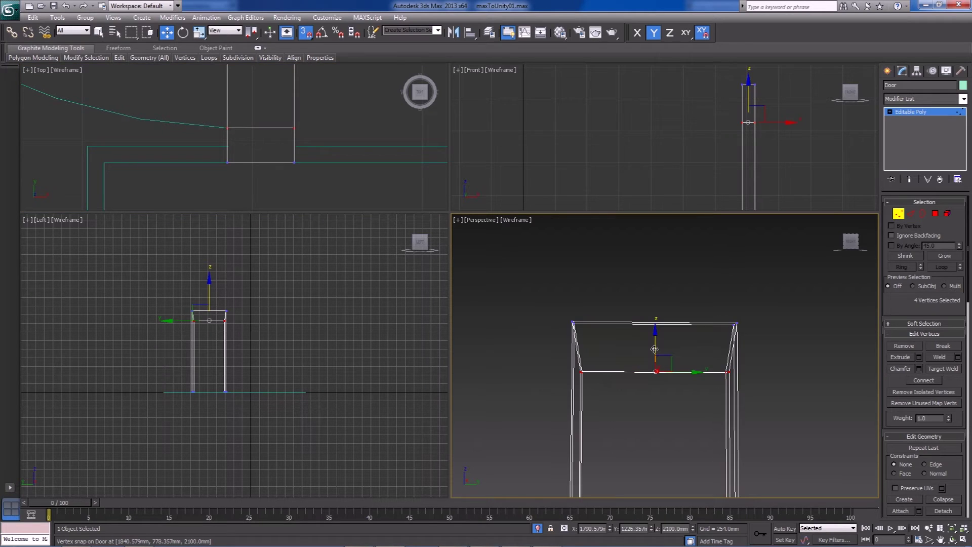
pyautogui.moveTo(655, 349); pyautogui.dragTo(593, 342)
pyautogui.moveTo(593, 342); pyautogui.dragTo(653, 390, button='middle')
pyautogui.click(954, 529)
pyautogui.moveTo(679, 330); pyautogui.dragTo(677, 326)
pyautogui.press('s')
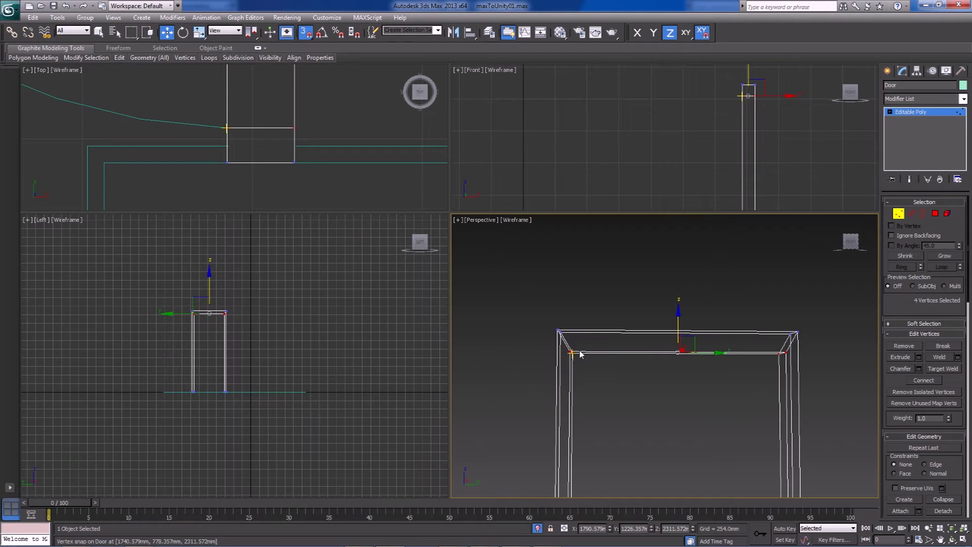
pyautogui.moveTo(574, 336); pyautogui.dragTo(791, 333)
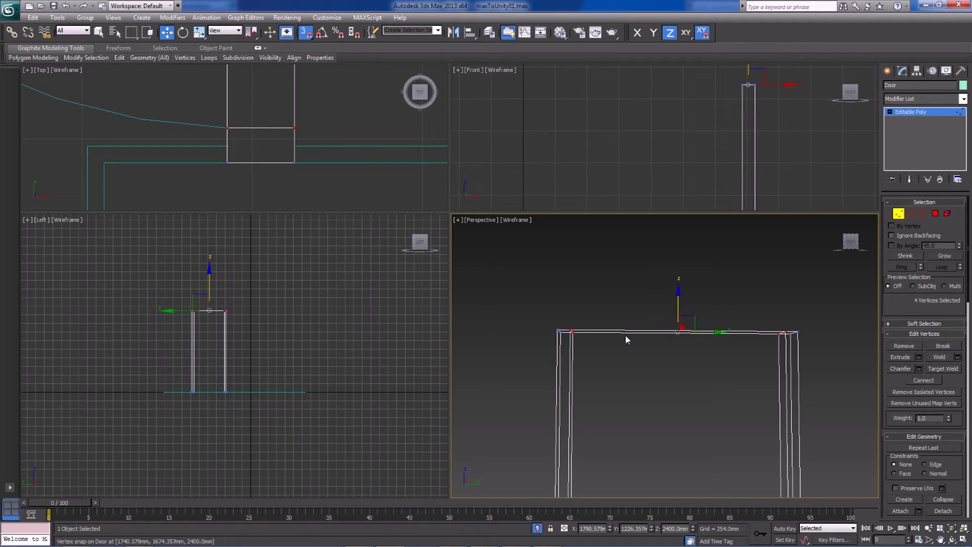
# - Lower the four inner head vertices by 25 mm along Z to 2375 mm using Move Transform Type-In
pyautogui.press('F12')
pyautogui.moveTo(463, 348)
pyautogui.mouseDown()
pyautogui.moveTo(473, 354)
pyautogui.moveTo(447, 350)
pyautogui.mouseUp()
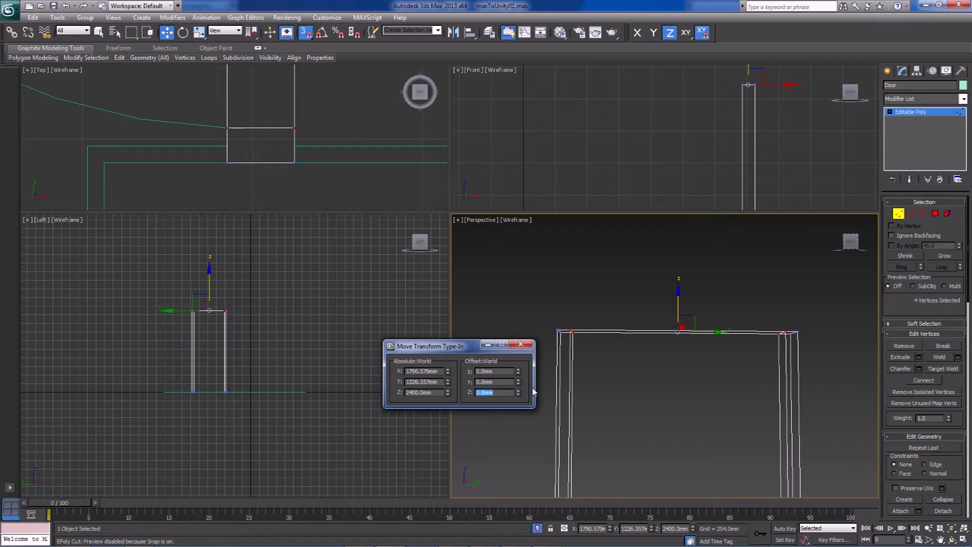
pyautogui.press('Return')
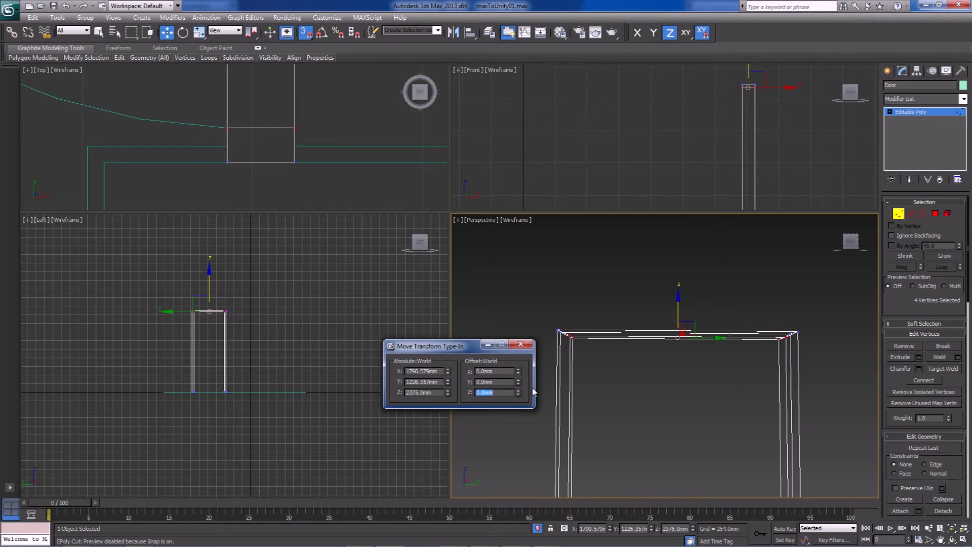
# - Undo the 25 mm lowering of the four inner head vertices
pyautogui.moveTo(676, 382)
pyautogui.keyDown('alt'); pyautogui.mouseDown(button='middle')
pyautogui.moveTo(679, 369)
pyautogui.moveTo(688, 381)
pyautogui.moveTo(697, 374)
pyautogui.moveTo(682, 376)
pyautogui.moveTo(692, 375)
pyautogui.mouseUp(button='middle'); pyautogui.keyUp('alt')
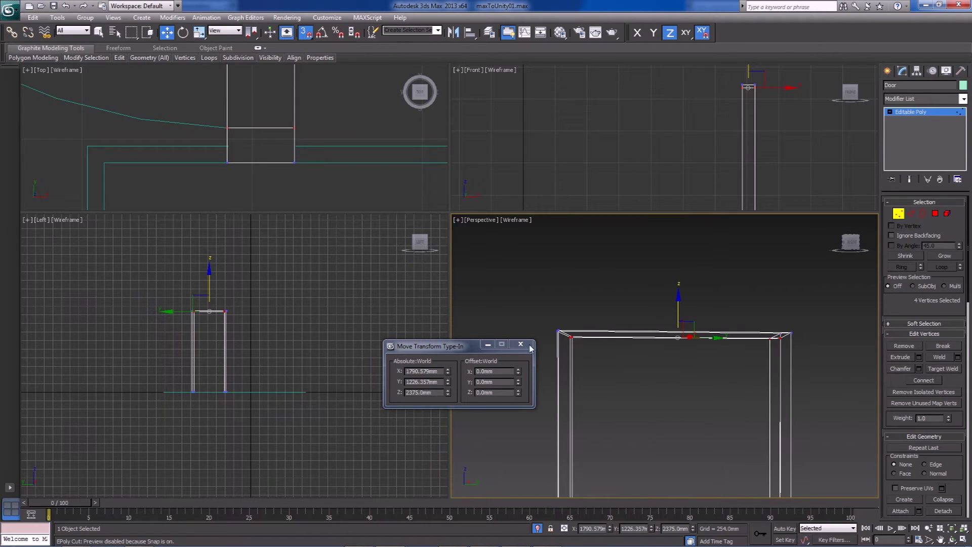
pyautogui.hotkey('ctrl', 'z')
# - Switch to AutoCAD and locate the exterior doorway's frame jamb on the floor plan, activating model space inside that viewport
pyautogui.moveTo(477, 528)
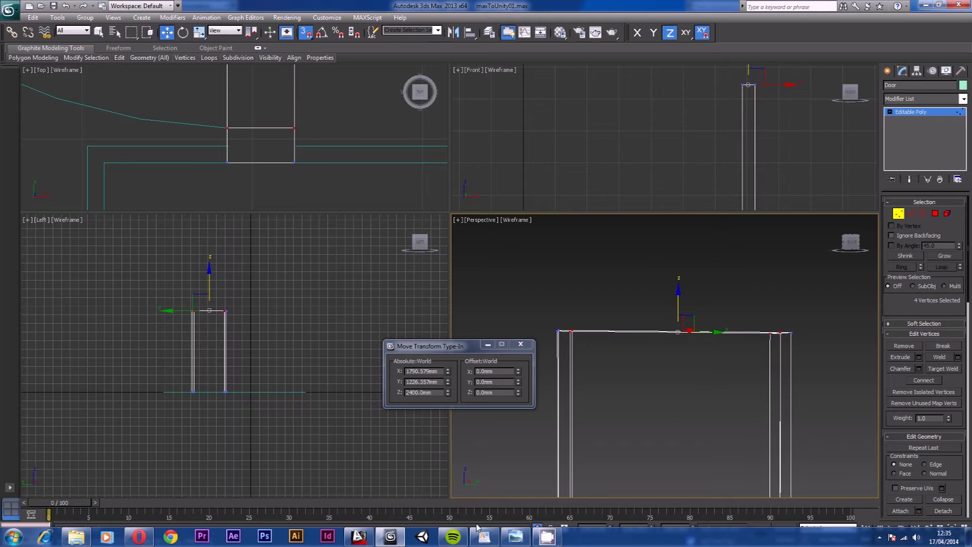
pyautogui.click(370, 539)
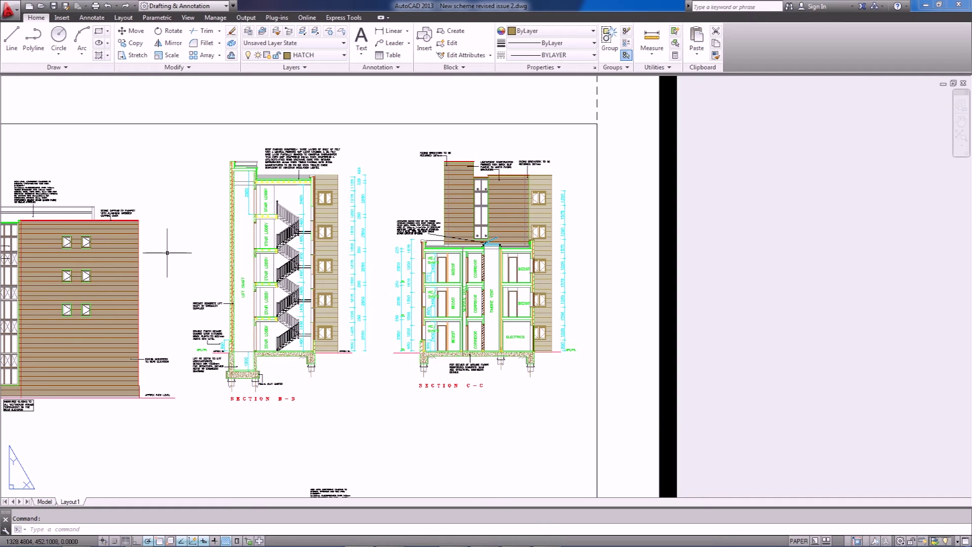
pyautogui.scroll(-2, 566, 336)
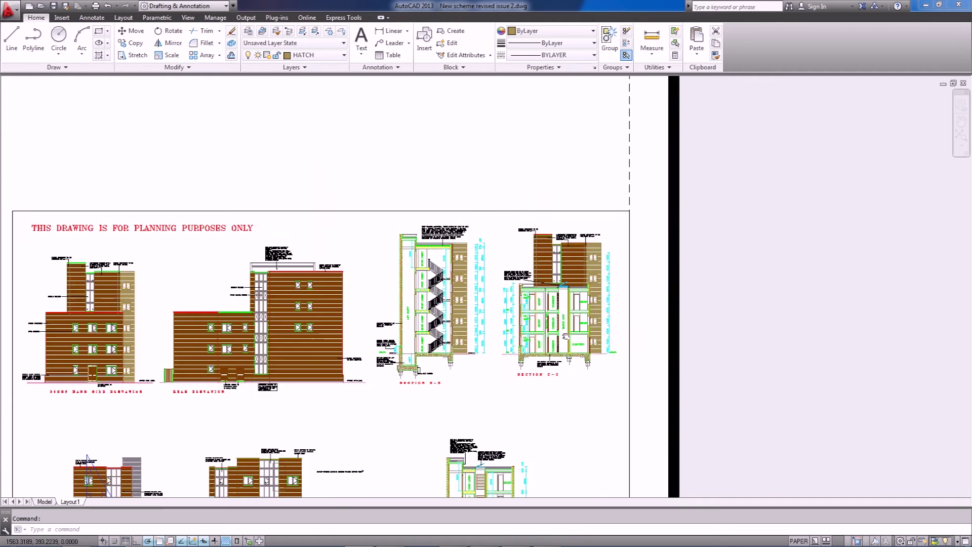
pyautogui.scroll(-5, 566, 336)
pyautogui.scroll(4, 432, 341)
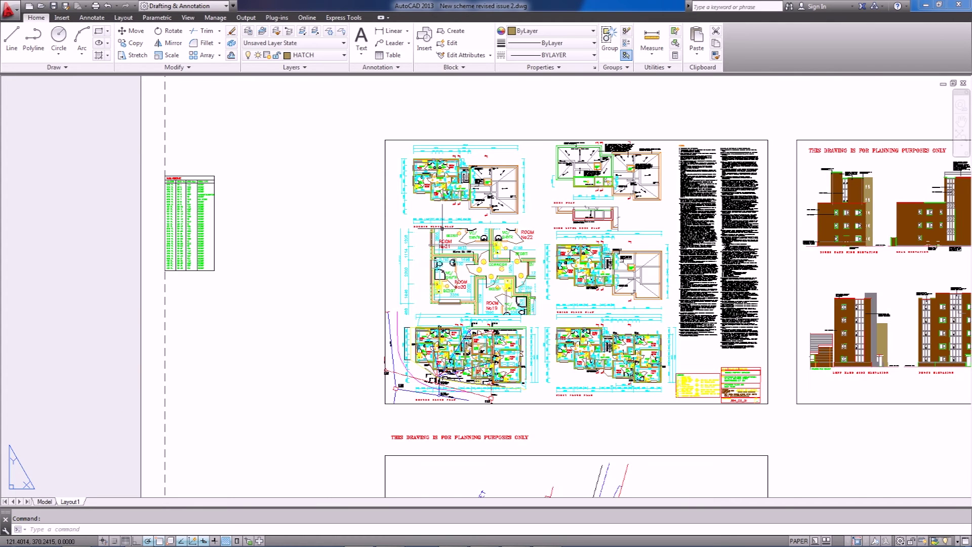
pyautogui.scroll(8, 459, 230)
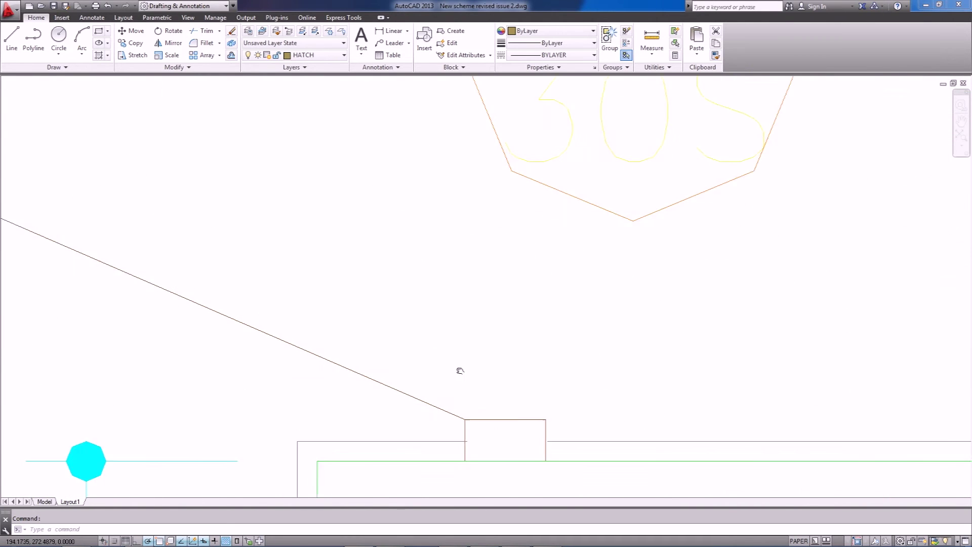
pyautogui.scroll(-2, 460, 370)
pyautogui.doubleClick(460, 369)
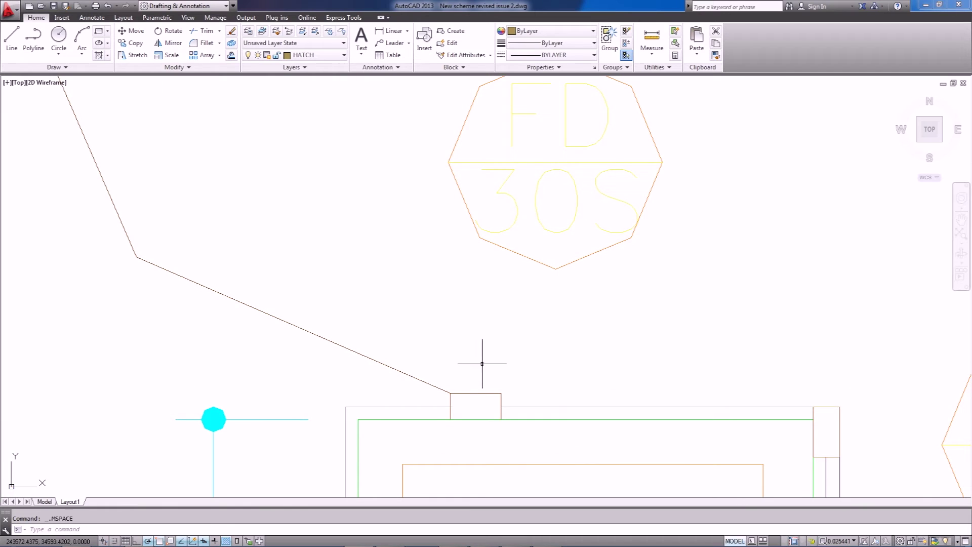
# - Measure the thickness of the drawn door jamb with a linear dimension, discard the dimension, and return to 3ds Max
pyautogui.click(391, 31)
pyautogui.click(450, 419)
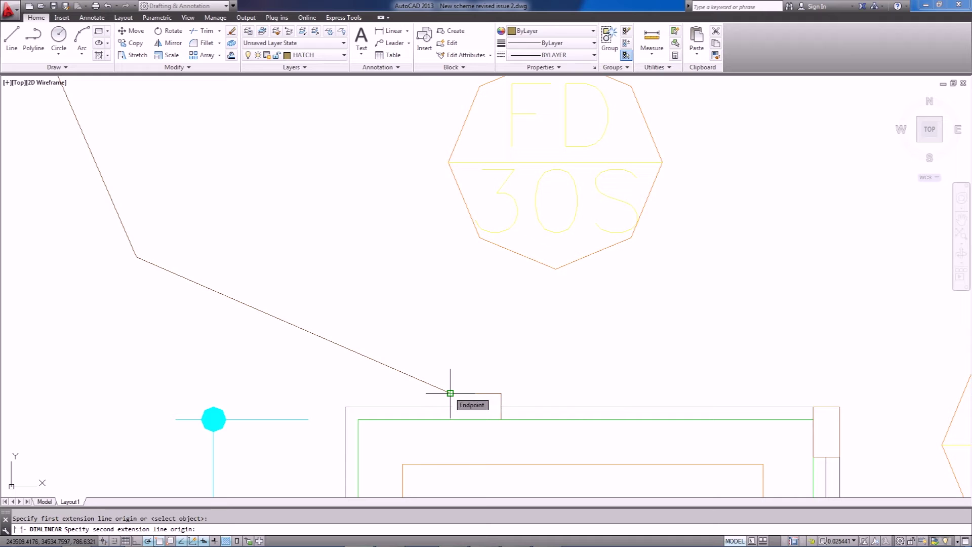
pyautogui.click(451, 393)
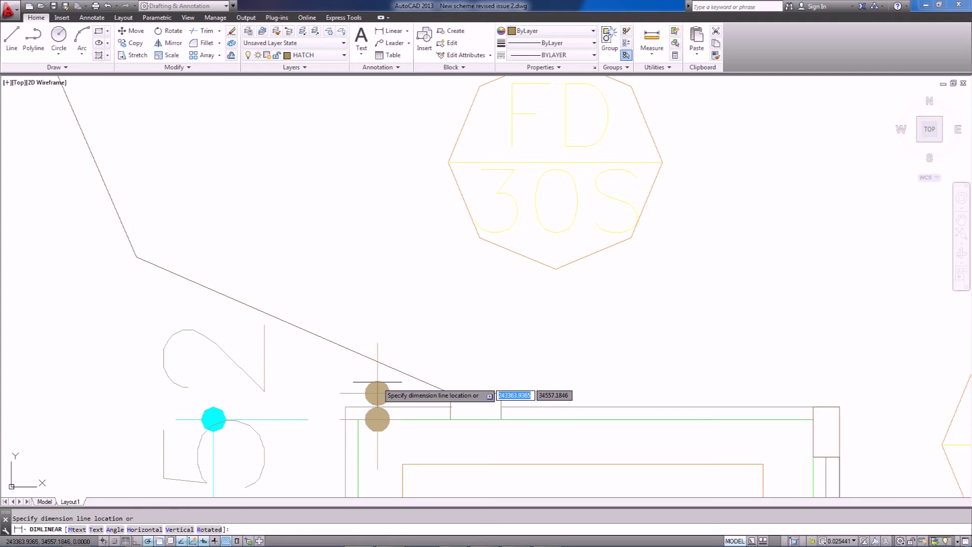
pyautogui.press('Escape')
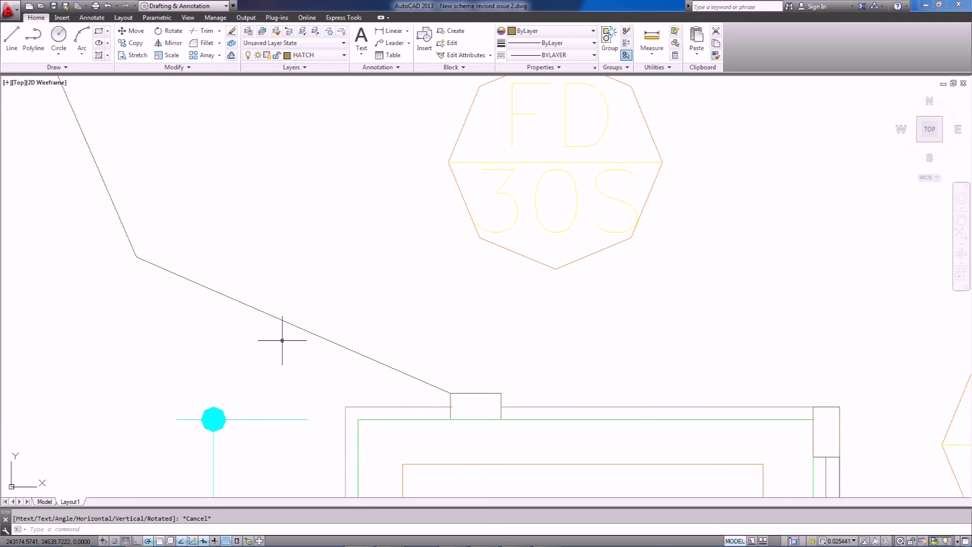
pyautogui.click(736, 540)
pyautogui.click(390, 536)
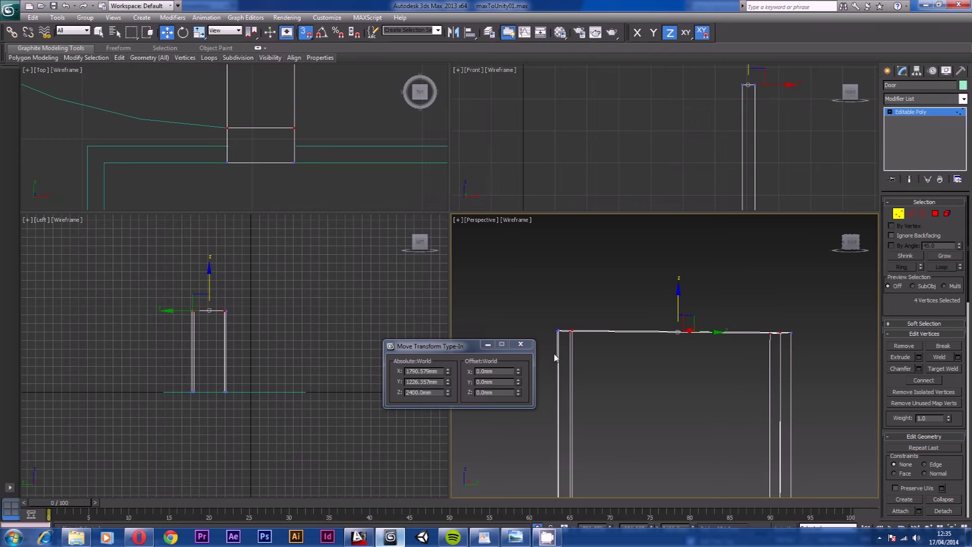
# - Lower the four inner head vertices by 52 mm along Z to 2348 mm with Move Transform Type-In, then leave vertex editing
pyautogui.click(500, 393)
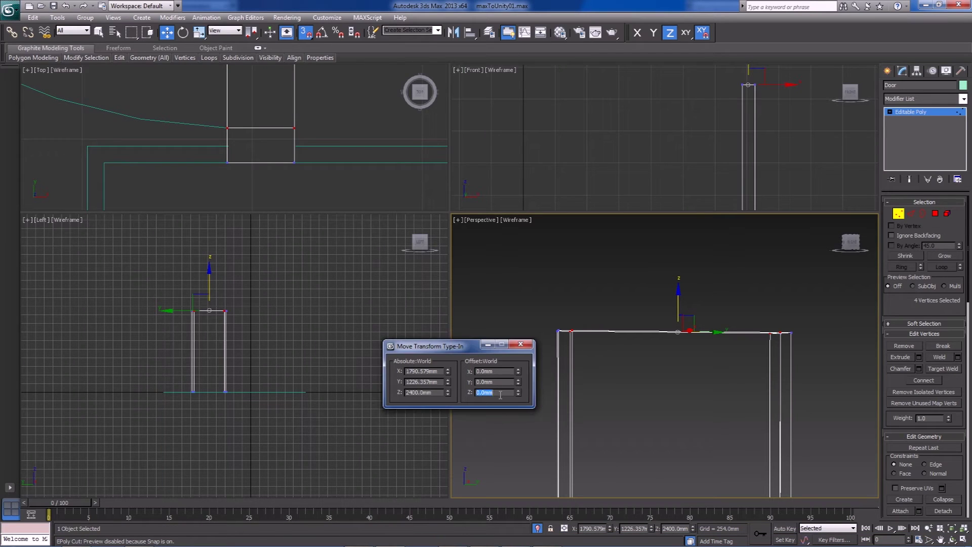
pyautogui.write('-52')
pyautogui.press('Return')
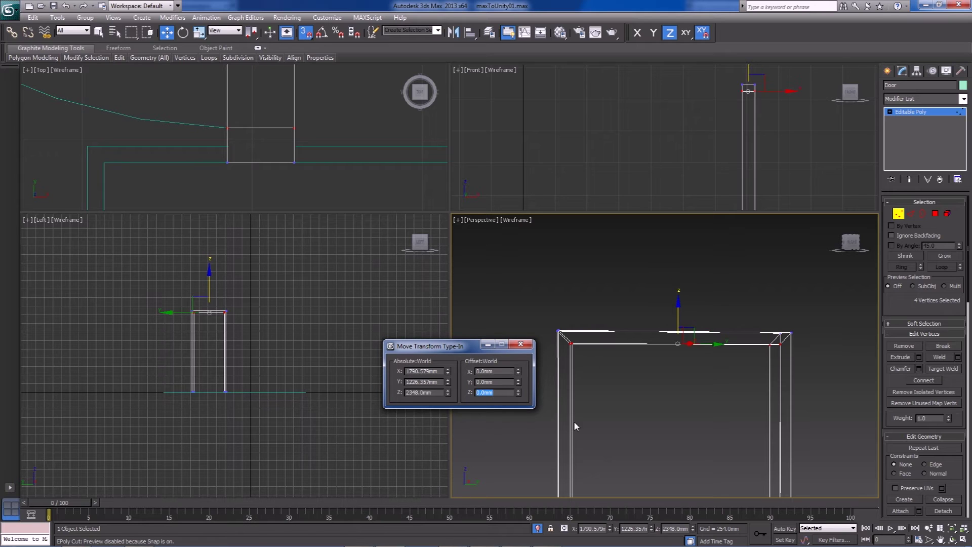
pyautogui.click(520, 345)
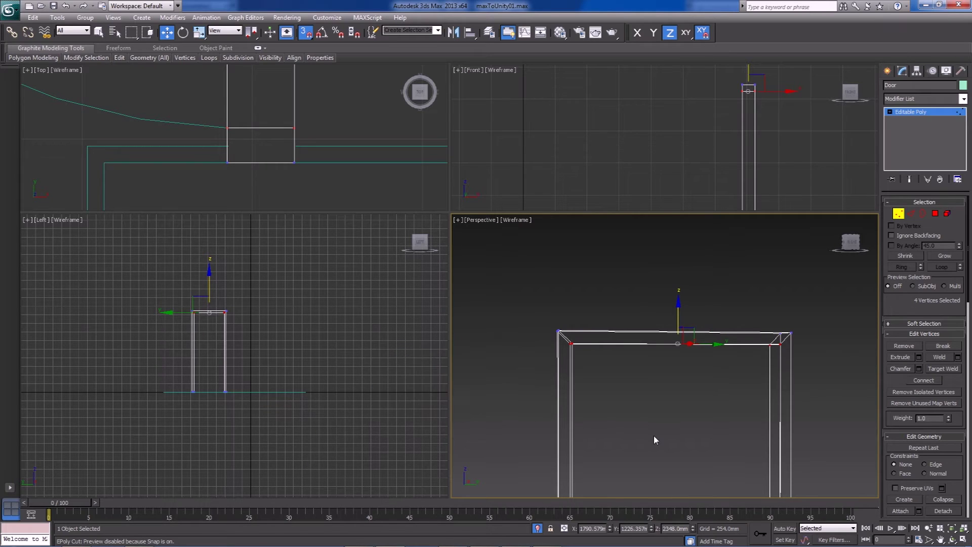
pyautogui.click(673, 422)
pyautogui.scroll(-3, 674, 421)
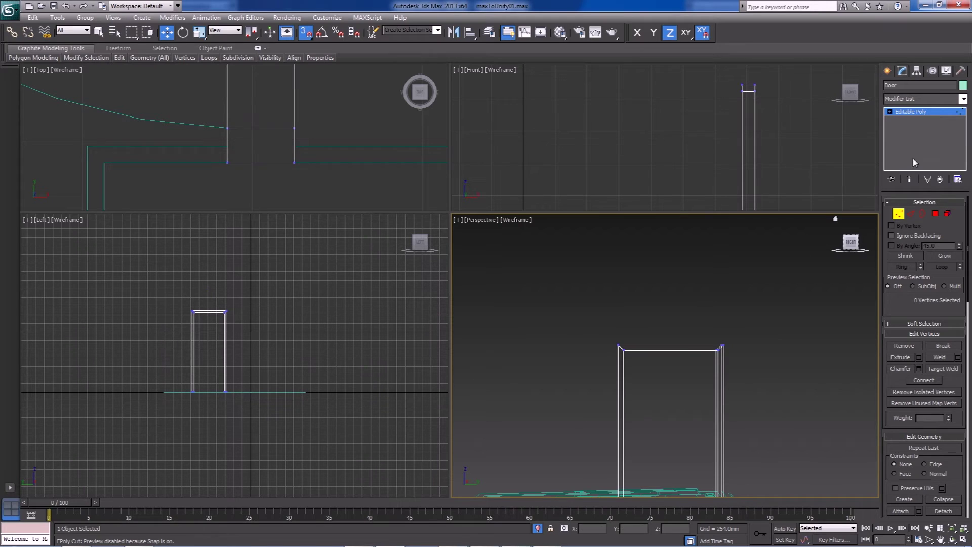
pyautogui.click(899, 214)
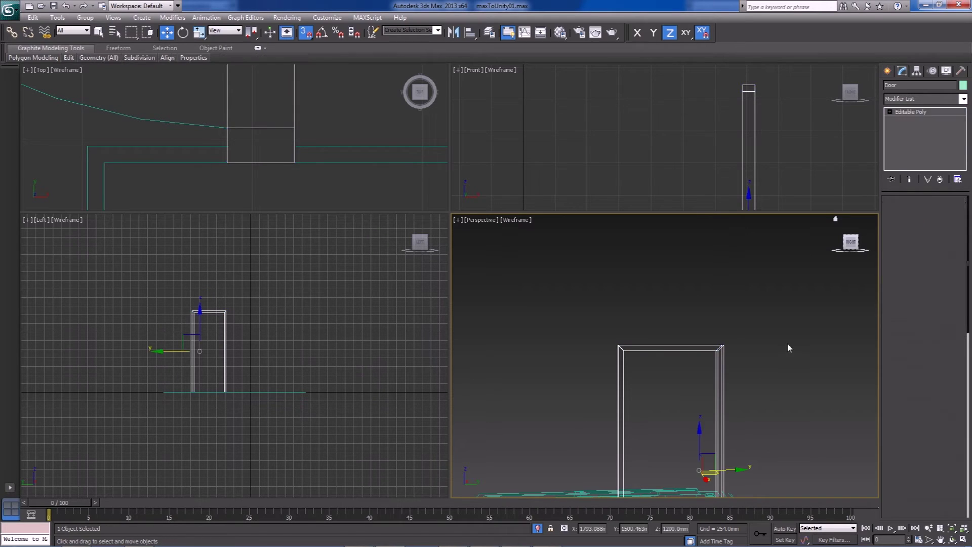
# - Display the Perspective view in Realistic + Edged Faces shading and inspect the finished door frame from several sides
pyautogui.click(785, 348)
pyautogui.press('F3')
pyautogui.keyDown('alt'); pyautogui.moveTo(734, 393); pyautogui.dragTo(723, 436, button='middle'); pyautogui.keyUp('alt')
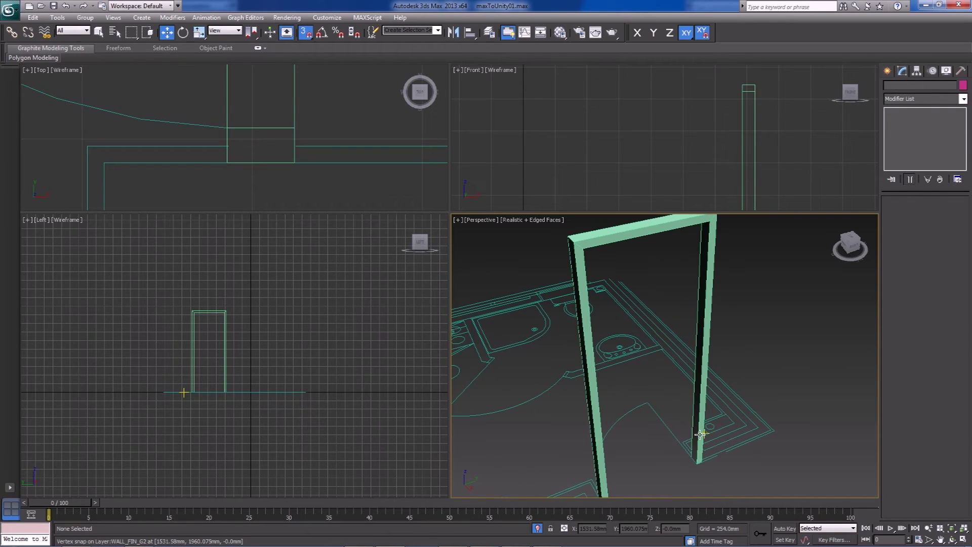
pyautogui.click(702, 434)
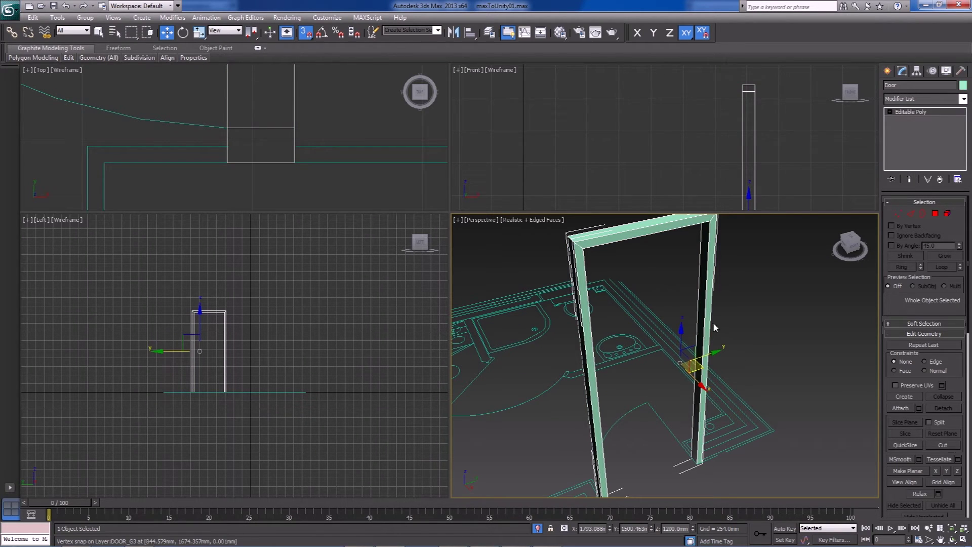
pyautogui.click(728, 327)
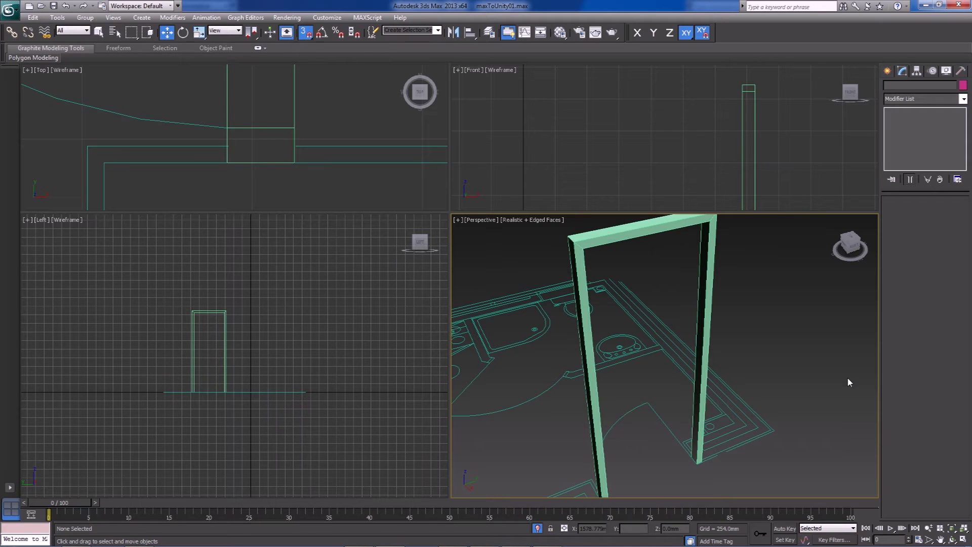
pyautogui.scroll(3, 592, 343)
pyautogui.scroll(-4, 625, 406)
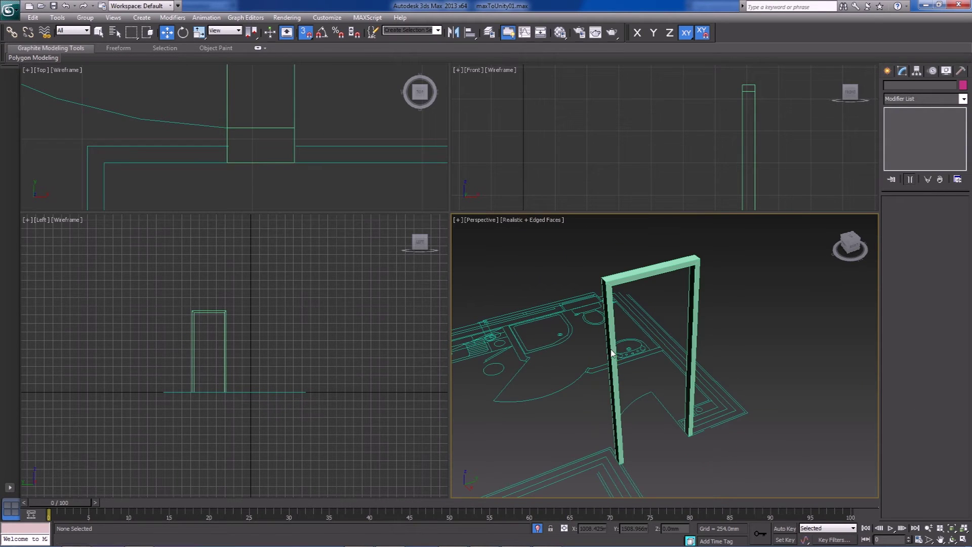
pyautogui.click(679, 391)
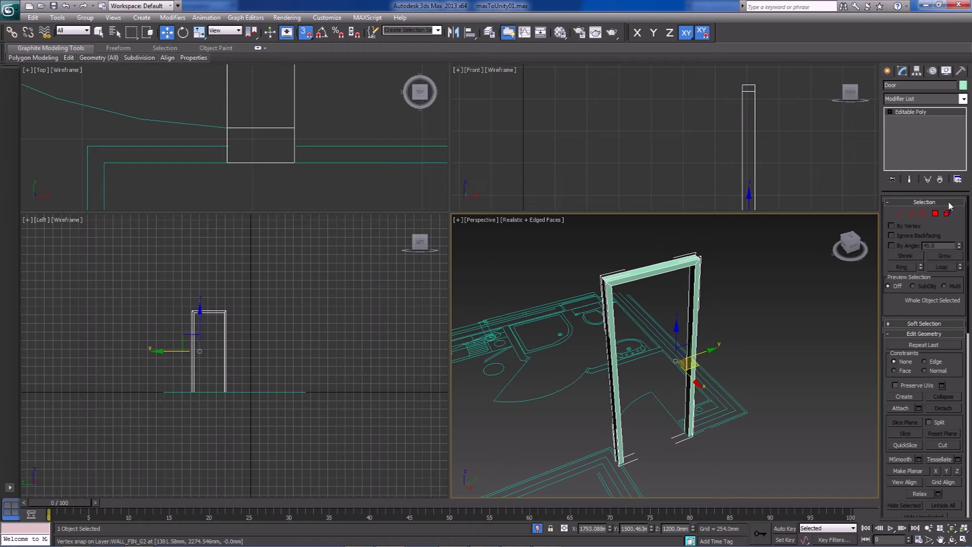
pyautogui.moveTo(734, 402)
pyautogui.keyDown('alt'); pyautogui.mouseDown(button='middle')
pyautogui.moveTo(693, 363)
pyautogui.moveTo(658, 363)
pyautogui.moveTo(737, 388)
pyautogui.mouseUp(button='middle'); pyautogui.keyUp('alt')
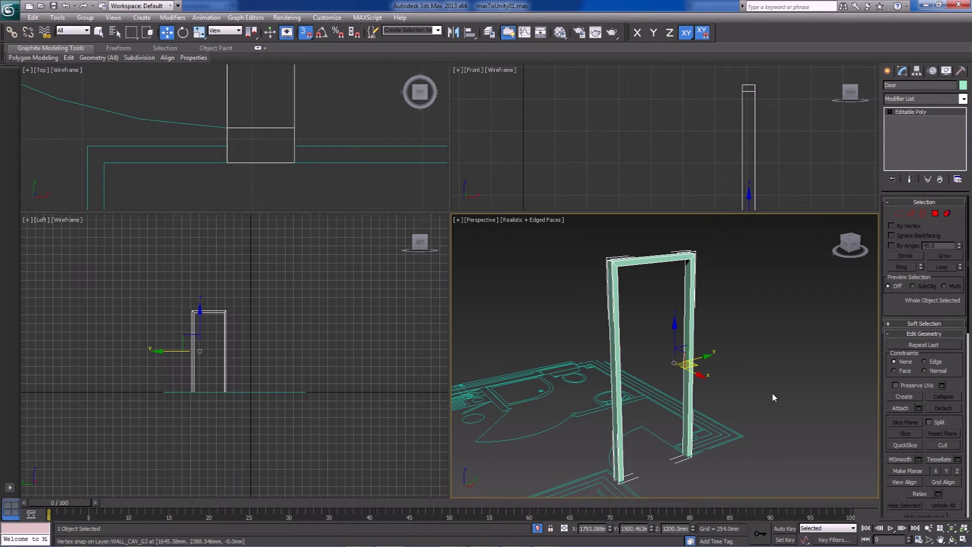
pyautogui.keyDown('alt'); pyautogui.moveTo(760, 351); pyautogui.dragTo(725, 357, button='middle'); pyautogui.keyUp('alt')
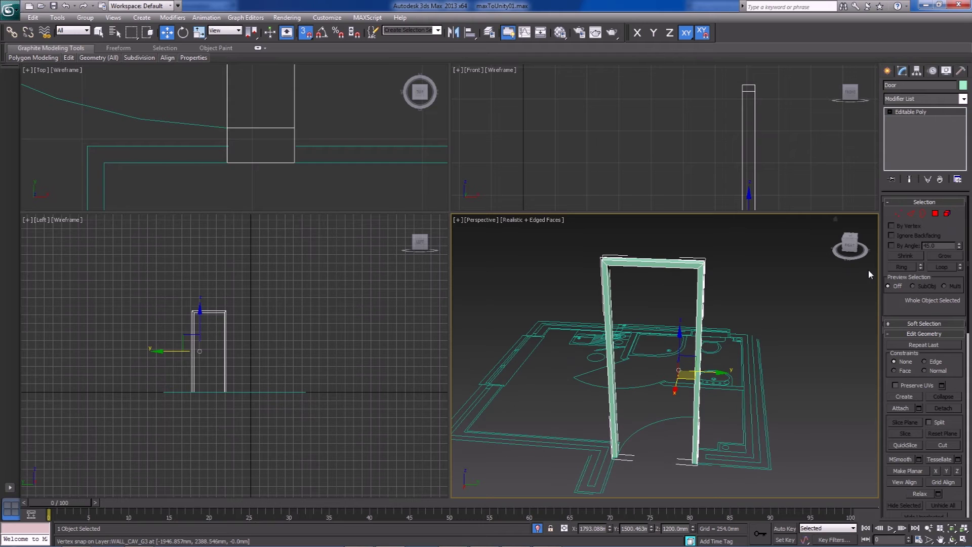
# - Select the frame's two inner jamb polygons and clone them clear of the frame along X as part of the same mesh
pyautogui.click(949, 214)
pyautogui.scroll(2, 589, 421)
pyautogui.moveTo(612, 437)
pyautogui.mouseDown(button='middle')
pyautogui.moveTo(587, 421)
pyautogui.moveTo(580, 440)
pyautogui.moveTo(578, 432)
pyautogui.moveTo(592, 463)
pyautogui.moveTo(614, 443)
pyautogui.moveTo(607, 435)
pyautogui.mouseUp(button='middle')
pyautogui.click(935, 213)
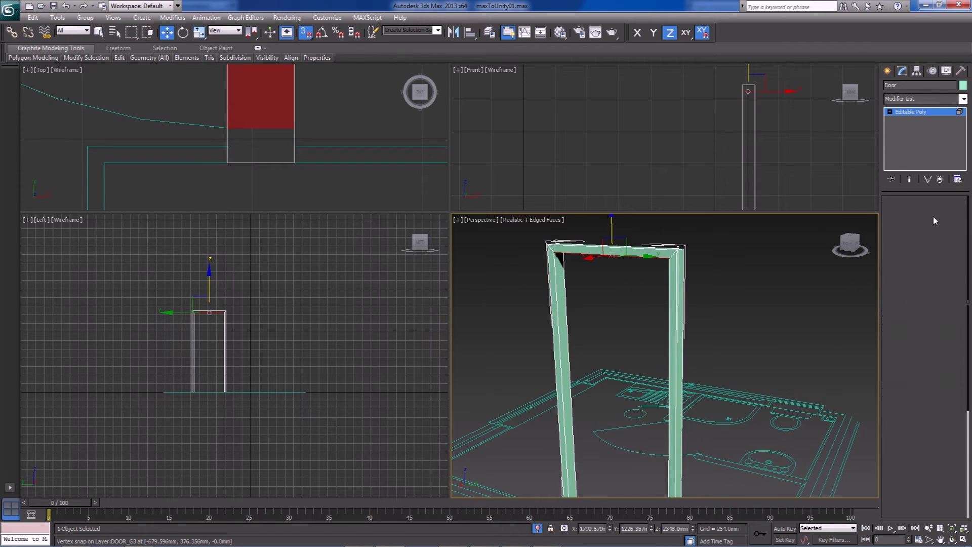
pyautogui.click(558, 364)
pyautogui.keyDown('alt'); pyautogui.moveTo(577, 402); pyautogui.dragTo(633, 406, button='middle'); pyautogui.keyUp('alt')
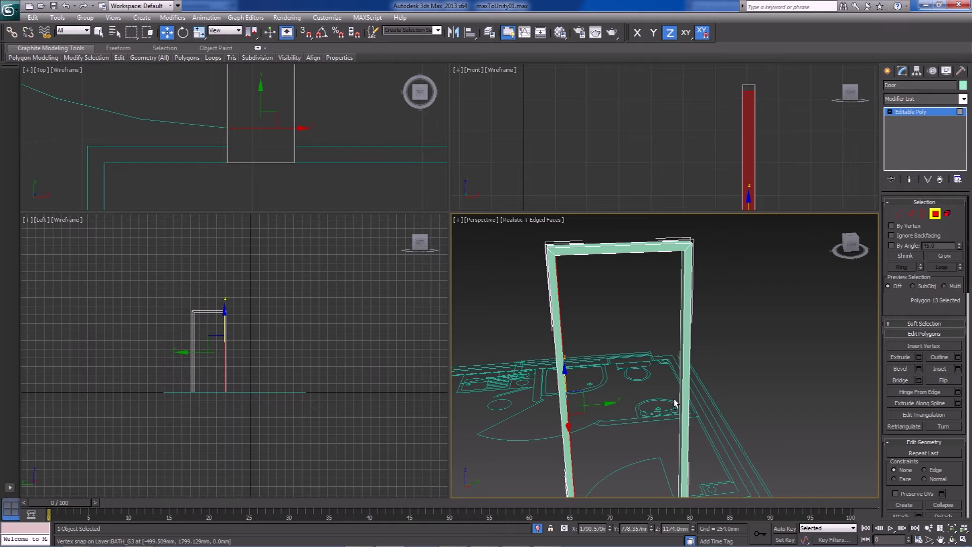
pyautogui.keyDown('alt'); pyautogui.moveTo(675, 399); pyautogui.dragTo(658, 392, button='middle'); pyautogui.keyUp('alt')
pyautogui.keyDown('ctrl'); pyautogui.click(662, 392); pyautogui.keyUp('ctrl')
pyautogui.keyDown('alt'); pyautogui.moveTo(655, 441); pyautogui.dragTo(670, 367, button='middle'); pyautogui.keyUp('alt')
pyautogui.keyDown('shift'); pyautogui.moveTo(670, 368); pyautogui.dragTo(728, 380); pyautogui.keyUp('shift')
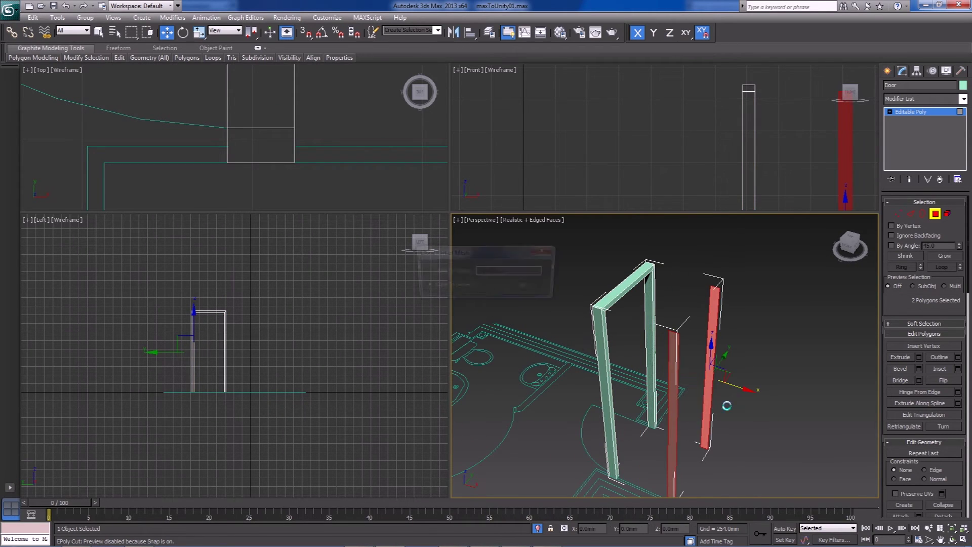
pyautogui.click(528, 290)
# - Bridge the two cloned jamb polygons to form the door panel
pyautogui.moveTo(704, 367)
pyautogui.keyDown('alt'); pyautogui.mouseDown(button='middle')
pyautogui.moveTo(737, 376)
pyautogui.moveTo(621, 363)
pyautogui.mouseUp(button='middle'); pyautogui.keyUp('alt')
pyautogui.click(898, 382)
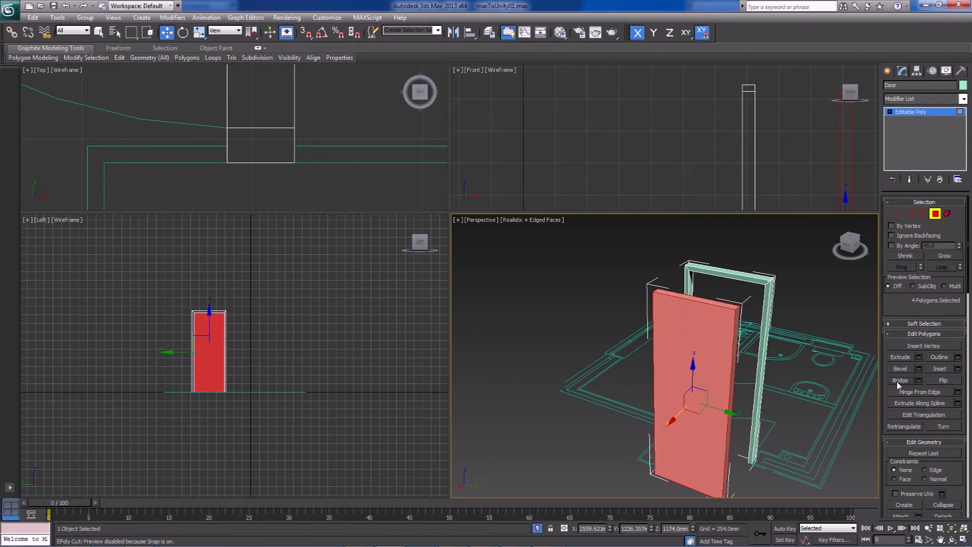
pyautogui.keyDown('alt'); pyautogui.moveTo(483, 366); pyautogui.dragTo(624, 382, button='middle'); pyautogui.keyUp('alt')
# - Flip the door panel's large polygon facing the frame and check the panel from both sides
pyautogui.click(828, 417)
pyautogui.keyDown('alt'); pyautogui.moveTo(828, 416); pyautogui.dragTo(686, 401, button='middle'); pyautogui.keyUp('alt')
pyautogui.click(660, 404)
pyautogui.scroll(-2, 932, 486)
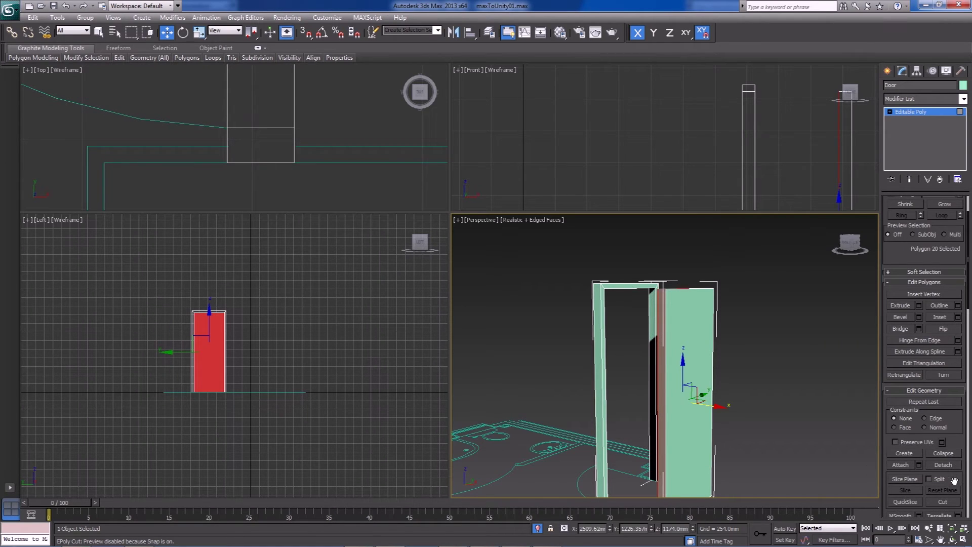
pyautogui.scroll(-1, 955, 439)
pyautogui.click(938, 314)
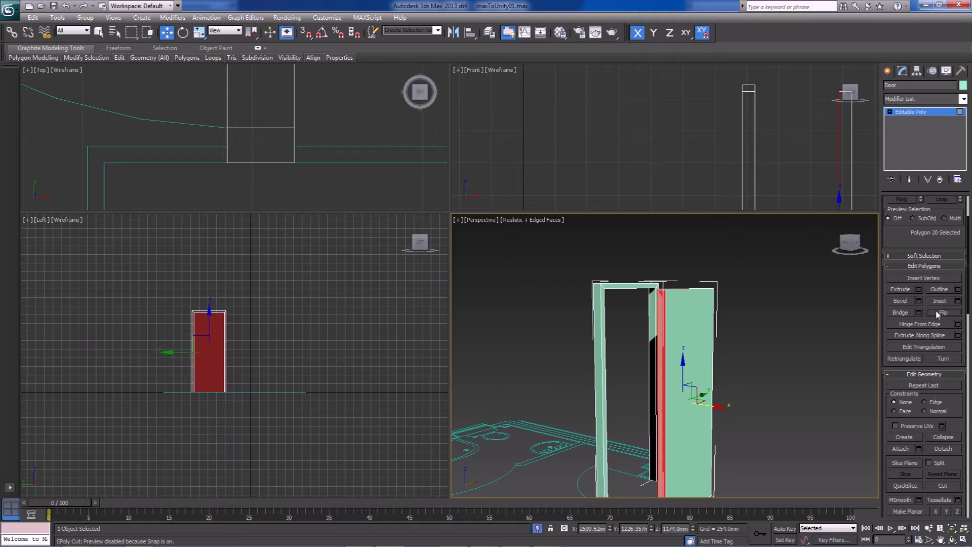
pyautogui.click(937, 314)
pyautogui.click(937, 314)
pyautogui.keyDown('alt'); pyautogui.moveTo(662, 378); pyautogui.dragTo(705, 394, button='middle'); pyautogui.keyUp('alt')
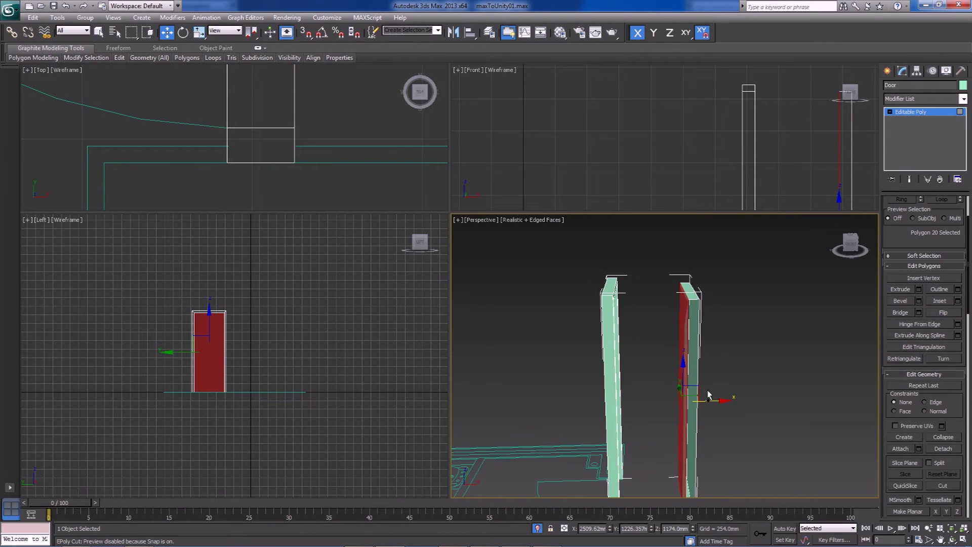
pyautogui.keyDown('alt'); pyautogui.moveTo(810, 382); pyautogui.dragTo(661, 401, button='middle'); pyautogui.keyUp('alt')
pyautogui.click(795, 388)
pyautogui.keyDown('alt'); pyautogui.moveTo(768, 393); pyautogui.dragTo(577, 382, button='middle'); pyautogui.keyUp('alt')
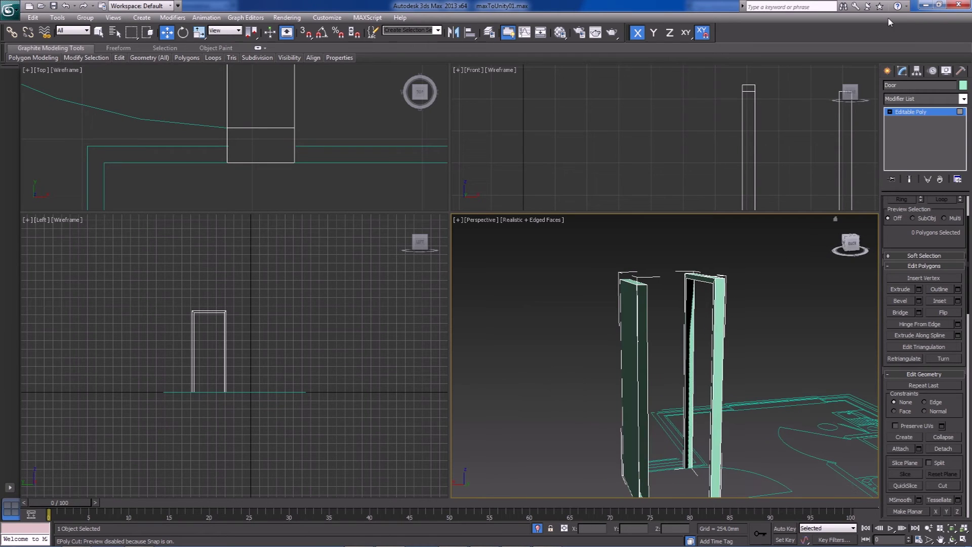
# - Cap the open borders along both vertical edges of the door panel
pyautogui.click(889, 113)
pyautogui.click(888, 111)
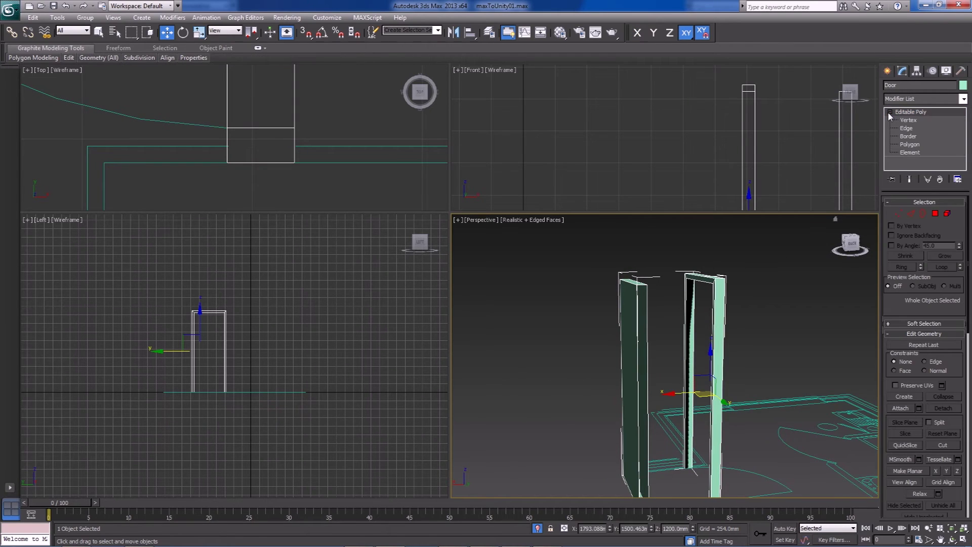
pyautogui.click(923, 214)
pyautogui.click(646, 360)
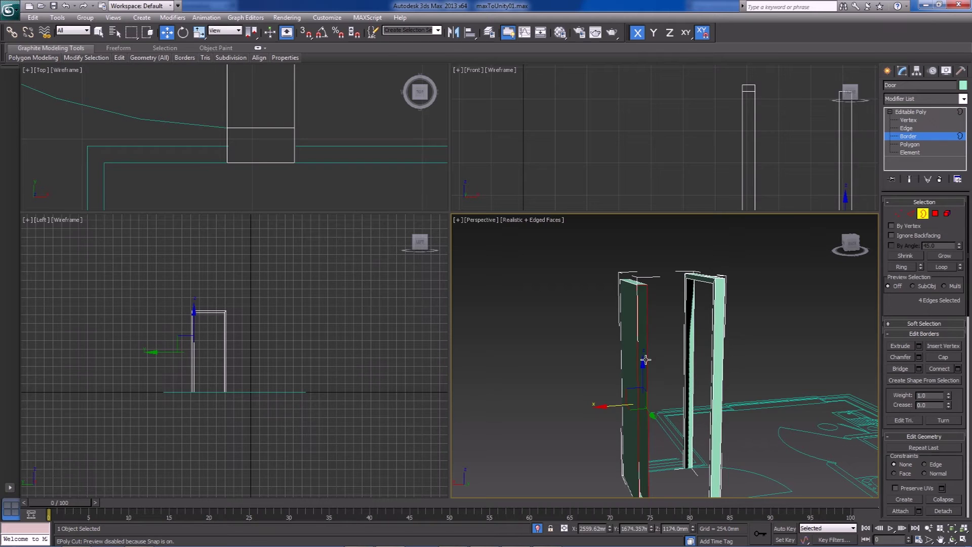
pyautogui.click(943, 359)
pyautogui.keyDown('alt'); pyautogui.moveTo(501, 360); pyautogui.dragTo(593, 383, button='middle'); pyautogui.keyUp('alt')
pyautogui.click(542, 360)
pyautogui.keyDown('alt'); pyautogui.moveTo(542, 360); pyautogui.dragTo(562, 362, button='middle'); pyautogui.keyUp('alt')
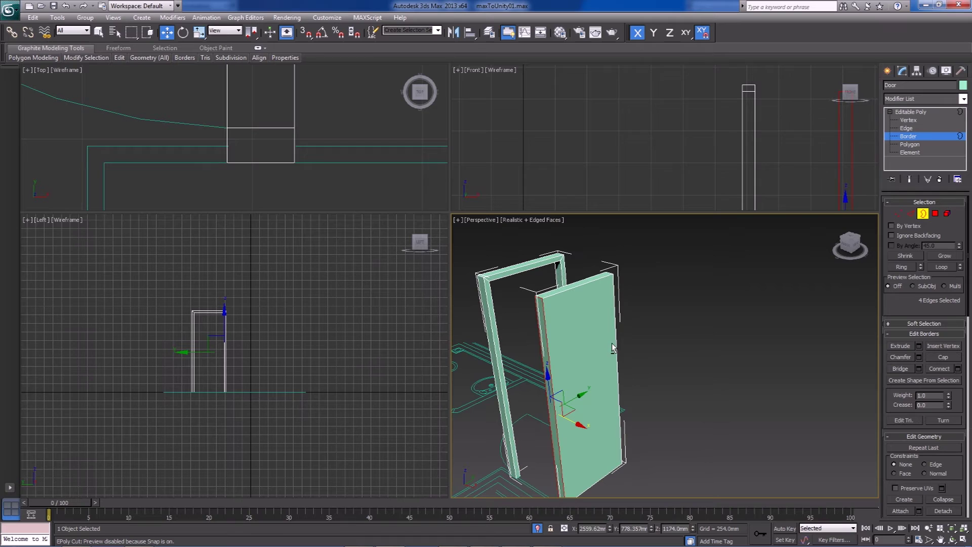
# - Select the door panel element and move it back along X into the frame, vertex-snapping it to the frame's upper corner
pyautogui.click(946, 215)
pyautogui.click(573, 419)
pyautogui.press('s')
pyautogui.moveTo(535, 298); pyautogui.dragTo(487, 276)
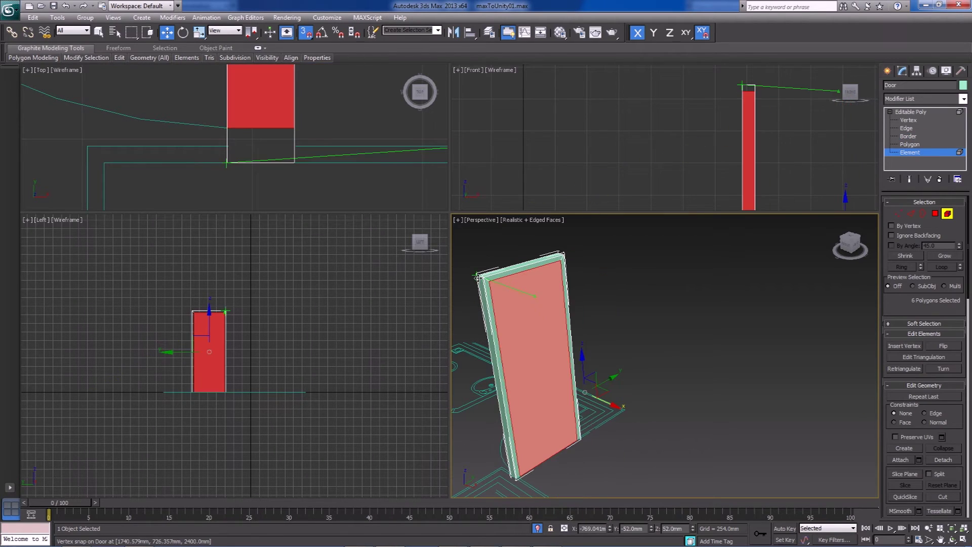
pyautogui.rightClick(311, 160)
pyautogui.scroll(-4, 311, 160)
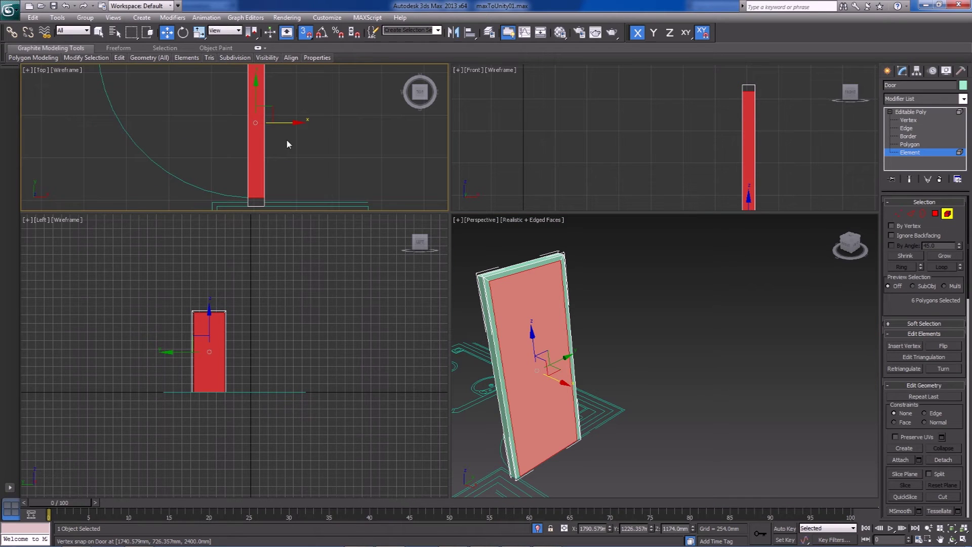
pyautogui.scroll(-1, 299, 162)
pyautogui.press('r')
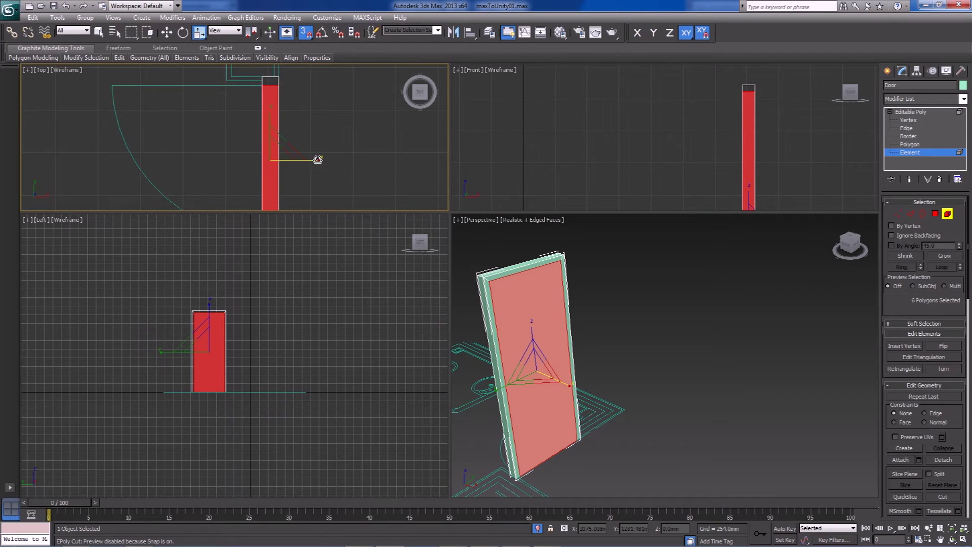
pyautogui.moveTo(306, 160); pyautogui.dragTo(299, 159)
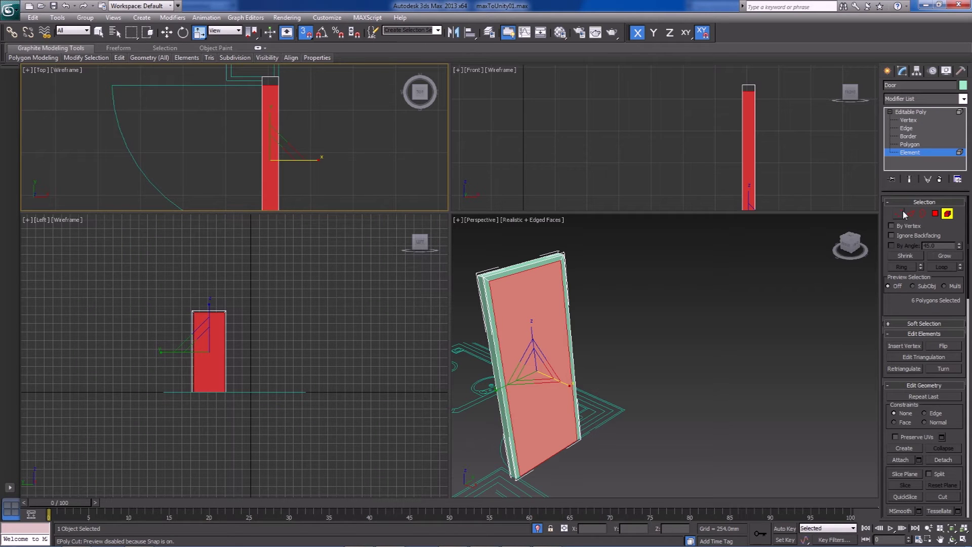
# - Select the door panel's large front polygon and move it along X, vertex-snapping it to the panel's back plane
pyautogui.click(935, 214)
pyautogui.click(526, 316)
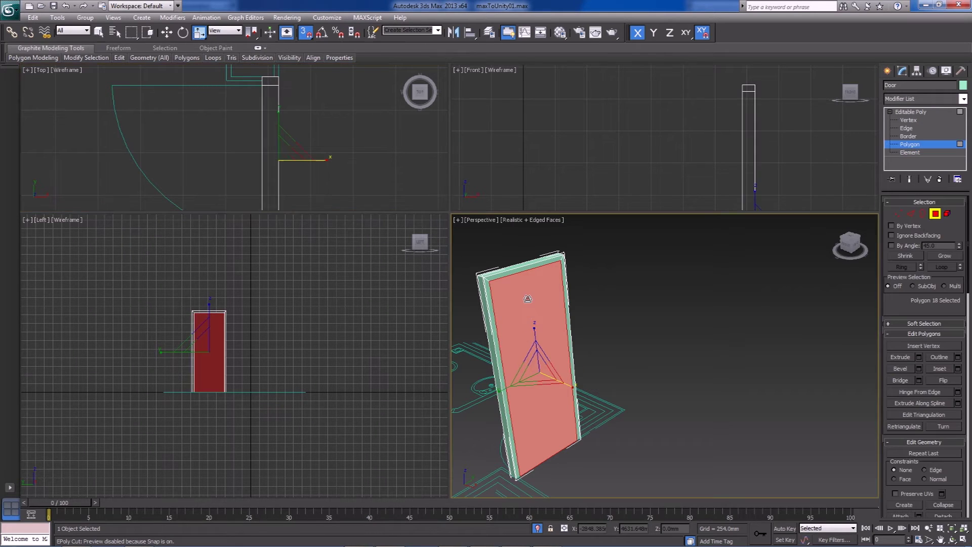
pyautogui.rightClick(330, 175)
pyautogui.press('w')
pyautogui.moveTo(305, 160); pyautogui.dragTo(261, 87)
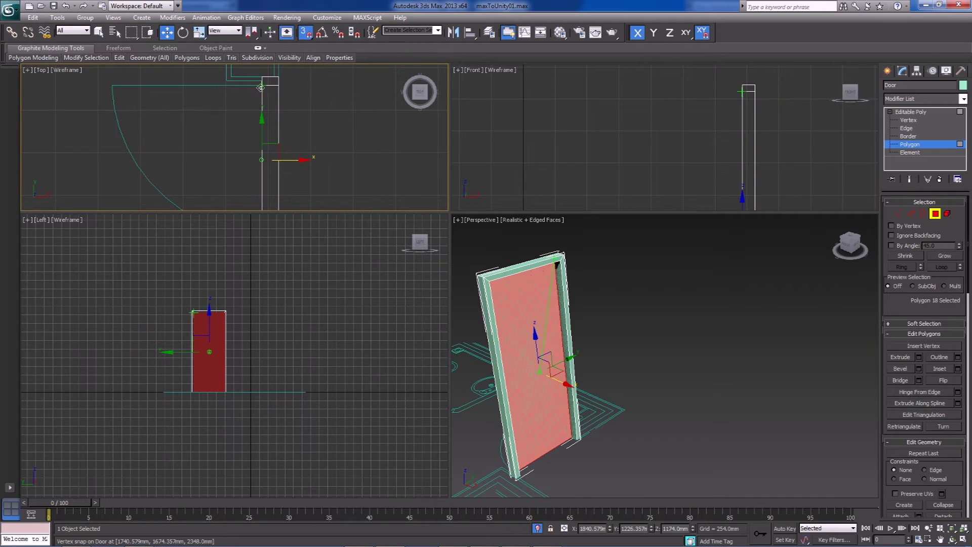
# - Offset the selected panel polygon by 52 mm along X
pyautogui.moveTo(548, 362); pyautogui.dragTo(601, 359, button='middle')
pyautogui.scroll(3, 601, 359)
pyautogui.press('F12')
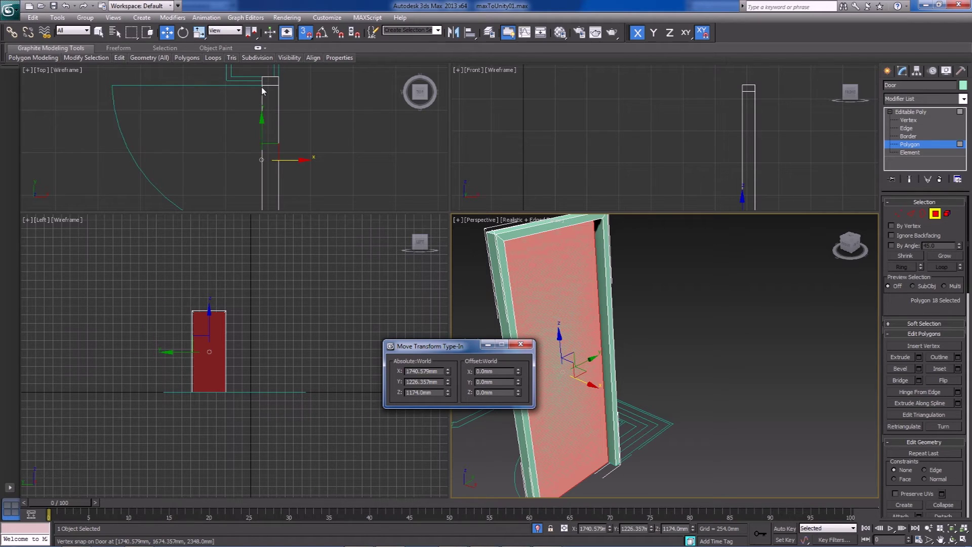
pyautogui.click(485, 371)
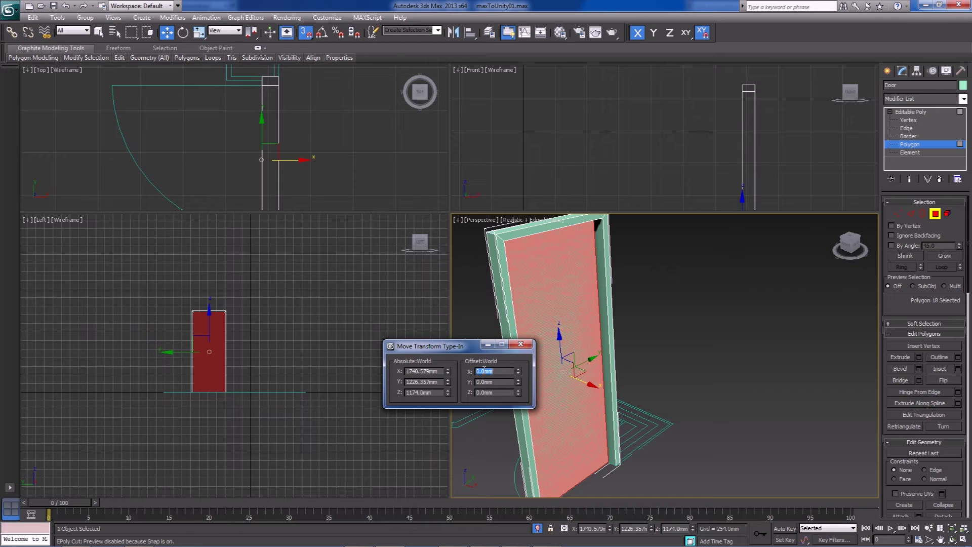
pyautogui.write('52')
pyautogui.press('Return')
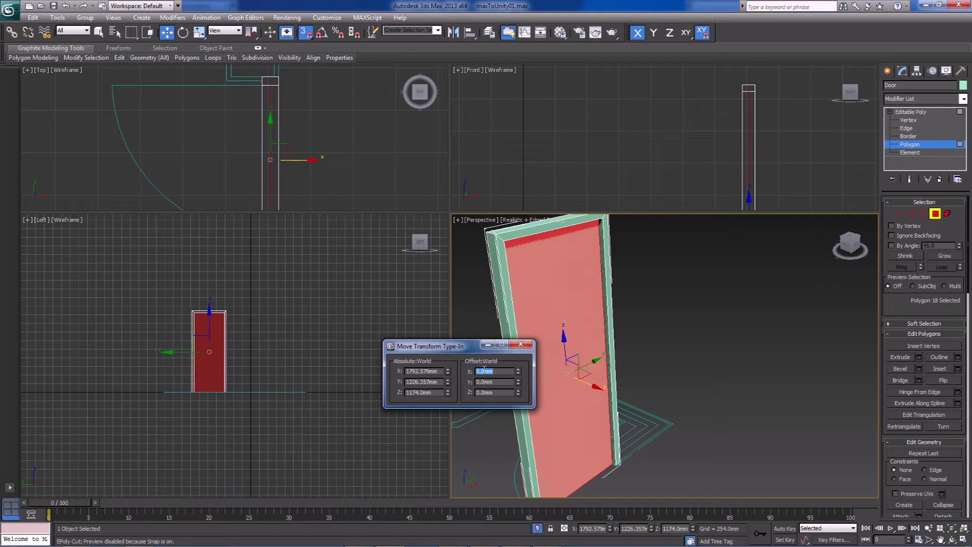
# - Try nudging the panel polygon slightly along X without snapping, and undo back to the panel's back plane
pyautogui.click(519, 347)
pyautogui.rightClick(298, 134)
pyautogui.scroll(2, 303, 139)
pyautogui.moveTo(319, 172); pyautogui.dragTo(320, 172)
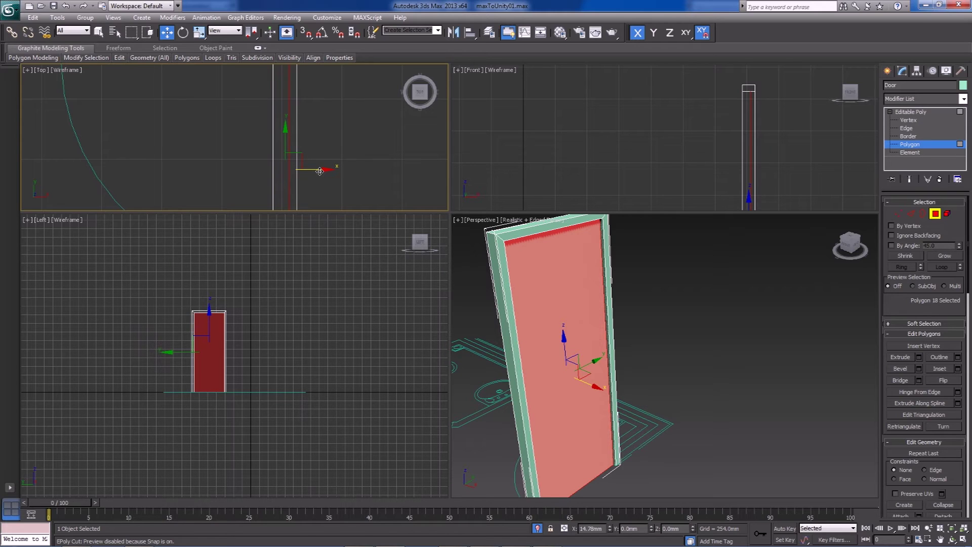
pyautogui.moveTo(319, 171); pyautogui.dragTo(320, 171)
pyautogui.hotkey('ctrl', 'z')
pyautogui.hotkey('ctrl', 'z')
# - Offset the selected panel polygon by 65 mm along X to set the door panel's thickness
pyautogui.press('F12')
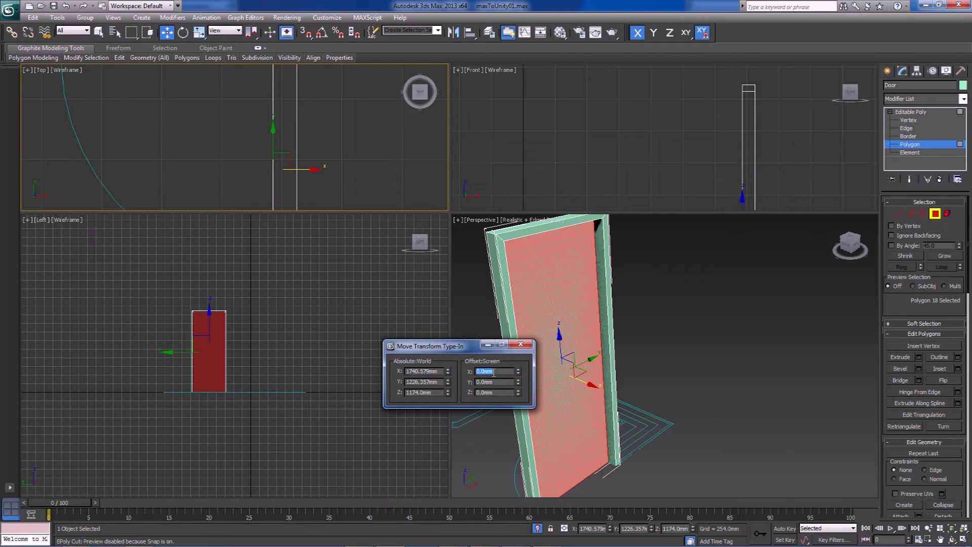
pyautogui.write('65')
pyautogui.press('Return')
pyautogui.click(525, 346)
# - Examine the door panel and frame elements from the back and front, selecting each in turn to check the panel's fit
pyautogui.keyDown('alt'); pyautogui.moveTo(552, 368); pyautogui.dragTo(647, 354, button='middle'); pyautogui.keyUp('alt')
pyautogui.moveTo(593, 324); pyautogui.dragTo(579, 390, button='middle')
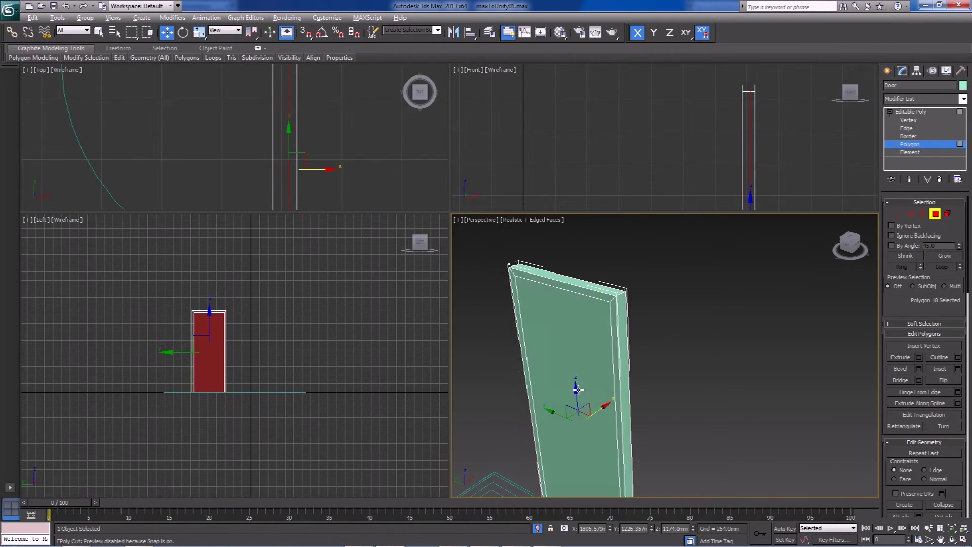
pyautogui.click(580, 342)
pyautogui.click(948, 215)
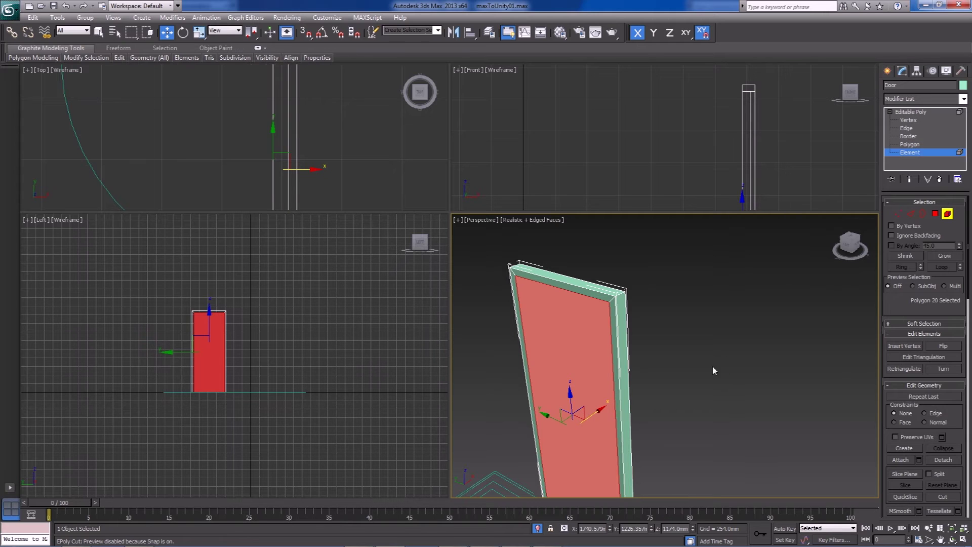
pyautogui.keyDown('alt'); pyautogui.moveTo(719, 359); pyautogui.dragTo(727, 353, button='middle'); pyautogui.keyUp('alt')
pyautogui.moveTo(602, 292)
pyautogui.mouseDown(button='middle')
pyautogui.moveTo(621, 332)
pyautogui.moveTo(720, 361)
pyautogui.moveTo(670, 349)
pyautogui.moveTo(583, 299)
pyautogui.mouseUp(button='middle')
pyautogui.scroll(2, 621, 329)
pyautogui.scroll(2, 609, 317)
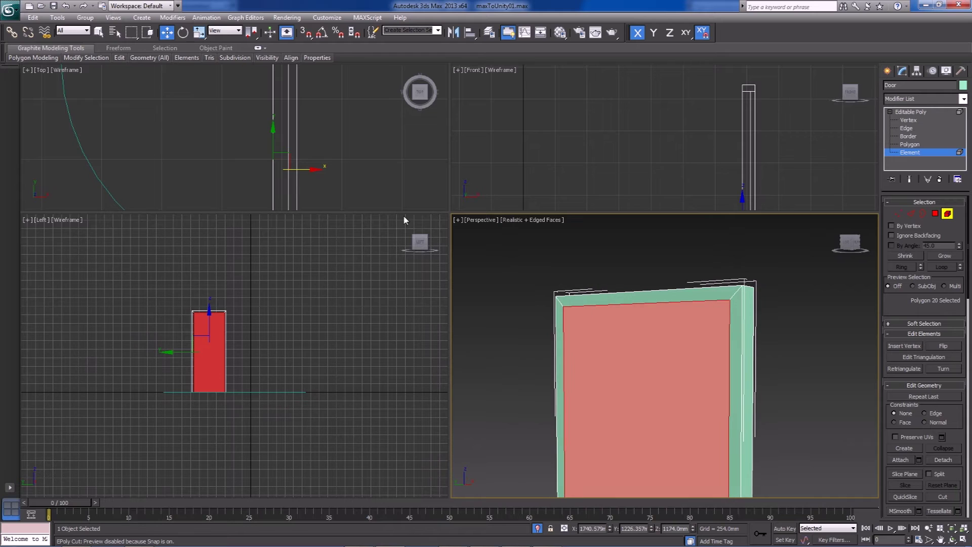
pyautogui.click(358, 175)
pyautogui.moveTo(732, 372); pyautogui.dragTo(734, 383, button='middle')
pyautogui.scroll(3, 736, 384)
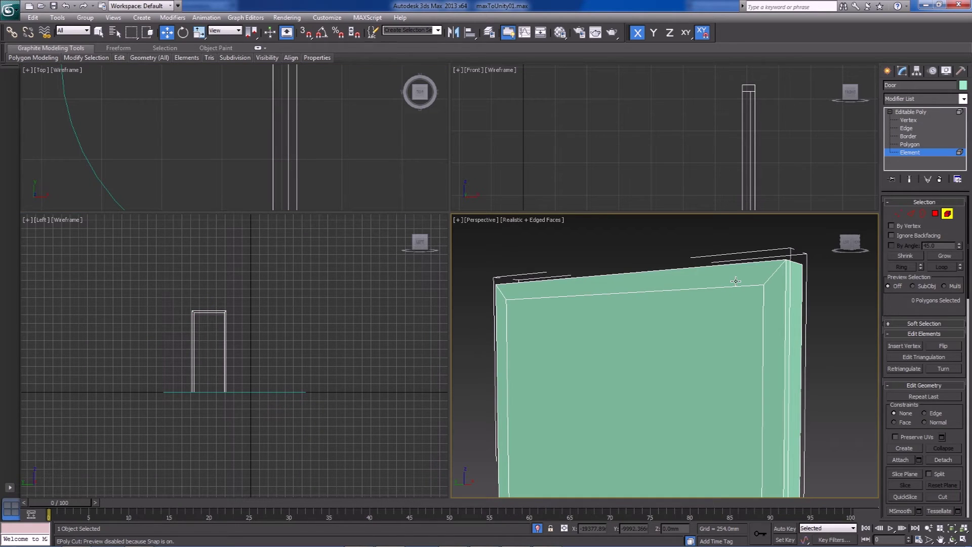
pyautogui.click(735, 281)
pyautogui.click(736, 313)
pyautogui.keyDown('alt'); pyautogui.moveTo(736, 320); pyautogui.dragTo(666, 442, button='middle'); pyautogui.keyUp('alt')
pyautogui.scroll(-5, 581, 349)
pyautogui.click(691, 375)
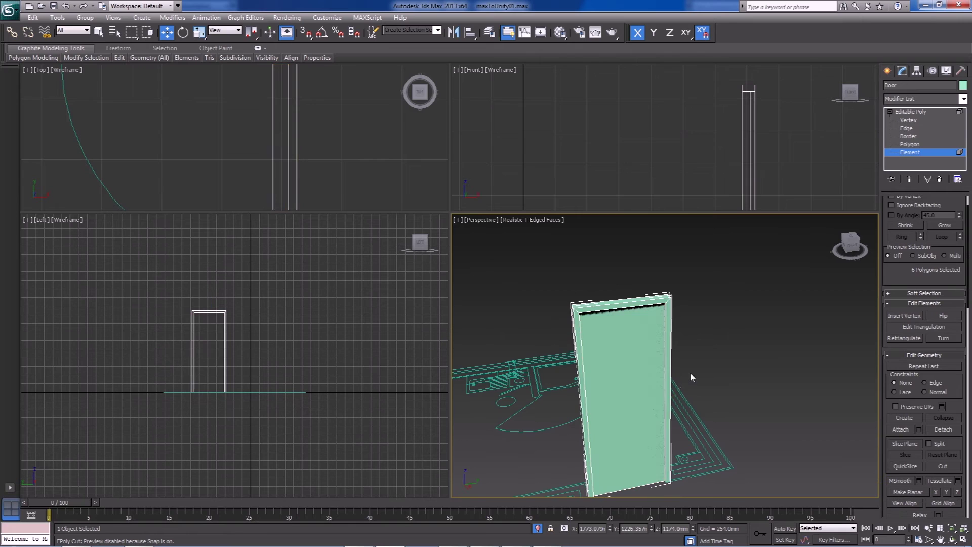
# - Select the large front and back polygons of the door panel together
pyautogui.keyDown('alt'); pyautogui.moveTo(691, 376); pyautogui.dragTo(638, 380, button='middle'); pyautogui.keyUp('alt')
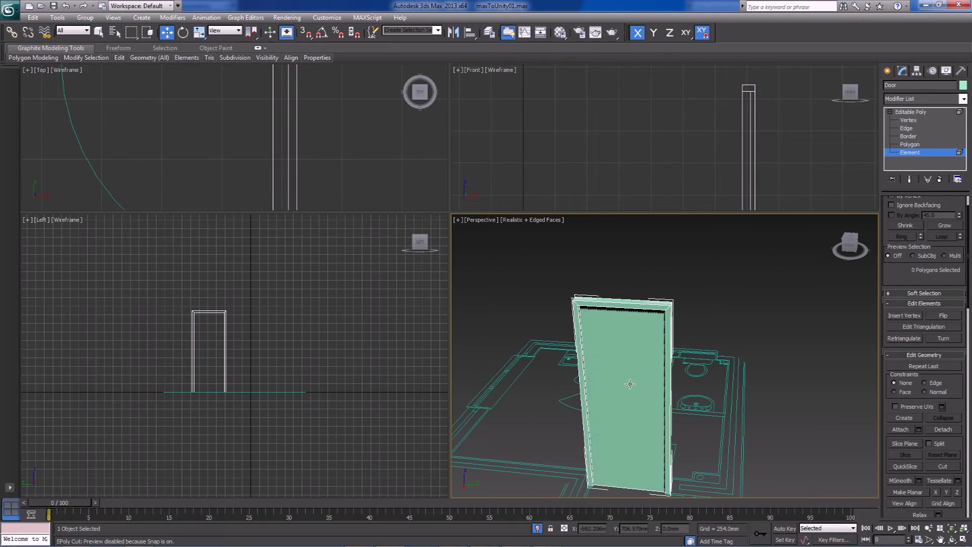
pyautogui.click(631, 384)
pyautogui.click(918, 151)
pyautogui.click(910, 144)
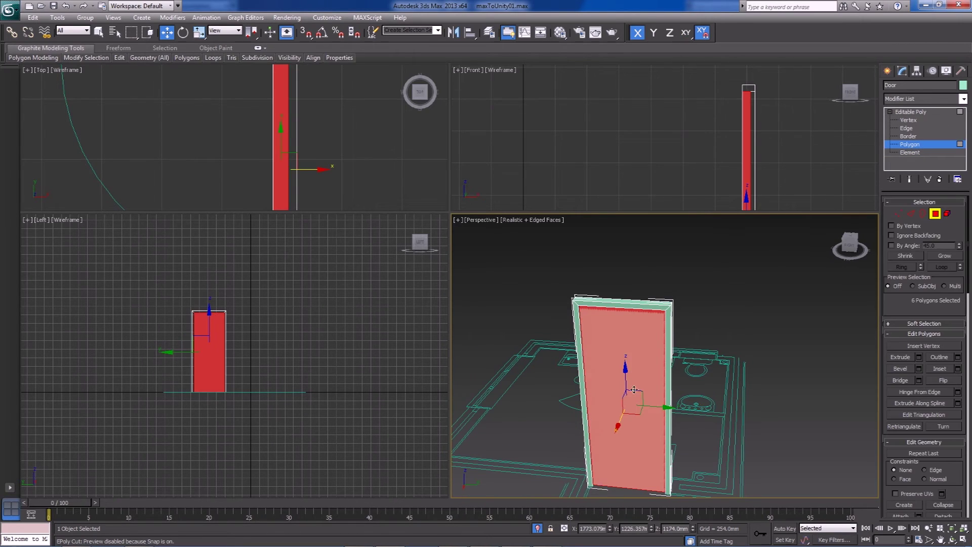
pyautogui.click(801, 368)
pyautogui.click(630, 397)
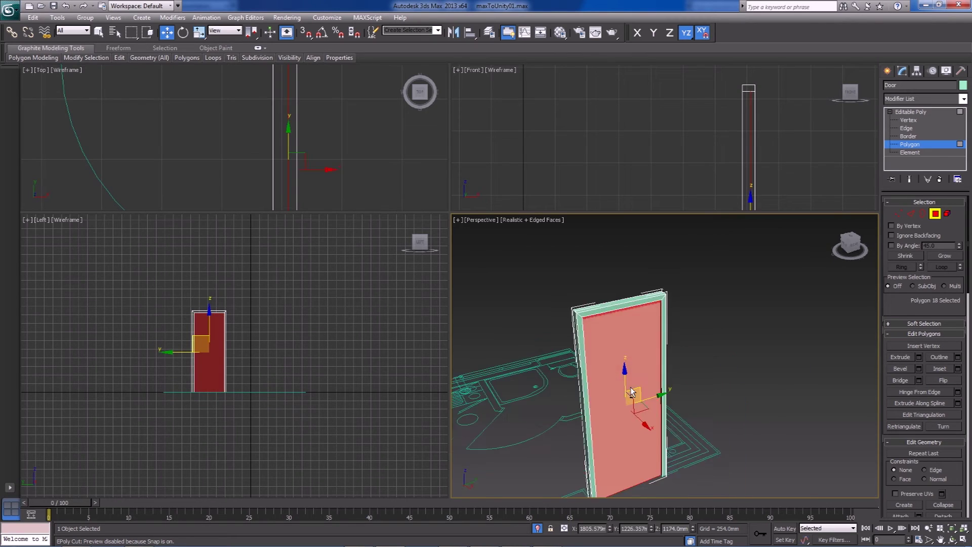
pyautogui.keyDown('alt'); pyautogui.moveTo(630, 397); pyautogui.dragTo(728, 391, button='middle'); pyautogui.keyUp('alt')
pyautogui.click(728, 391)
pyautogui.click(637, 418)
pyautogui.press('z')
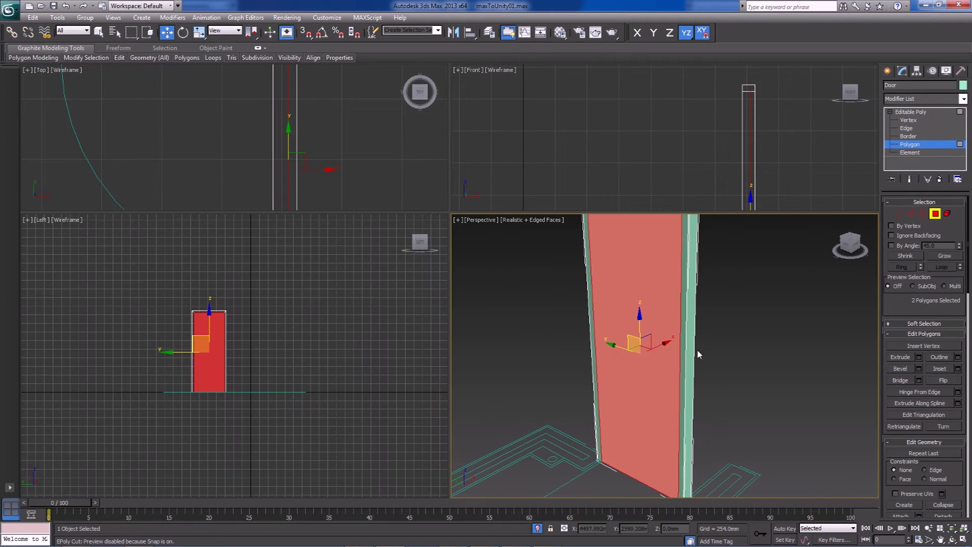
# - Inset both large door panel polygons by 100 mm
pyautogui.click(958, 369)
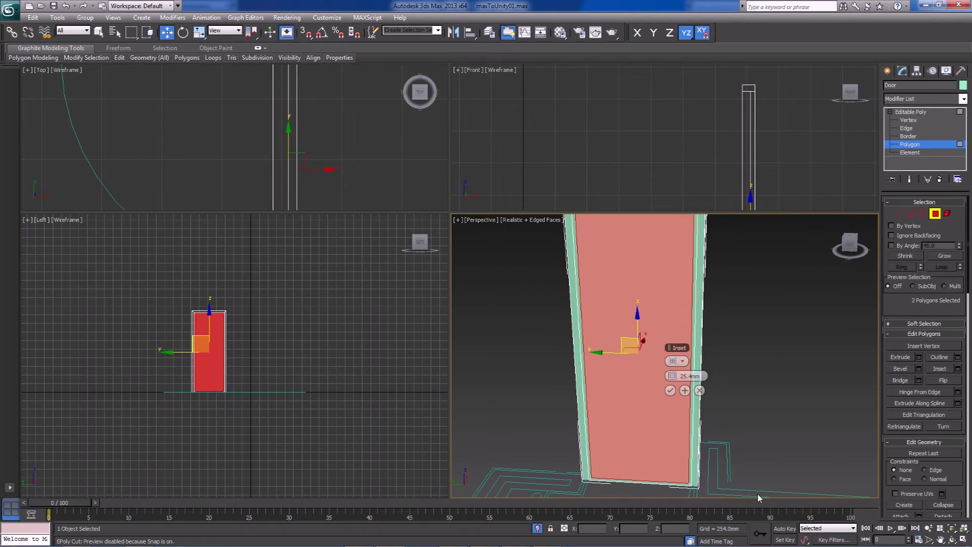
pyautogui.moveTo(672, 377)
pyautogui.mouseDown()
pyautogui.moveTo(673, 354)
pyautogui.moveTo(679, 377)
pyautogui.mouseUp()
pyautogui.doubleClick(688, 376)
pyautogui.write('100')
pyautogui.click(673, 393)
pyautogui.moveTo(675, 395)
pyautogui.keyDown('alt'); pyautogui.mouseDown(button='middle')
pyautogui.moveTo(667, 408)
pyautogui.moveTo(675, 408)
pyautogui.mouseUp(button='middle'); pyautogui.keyUp('alt')
pyautogui.scroll(-2, 675, 408)
pyautogui.moveTo(675, 408); pyautogui.dragTo(685, 408, button='middle')
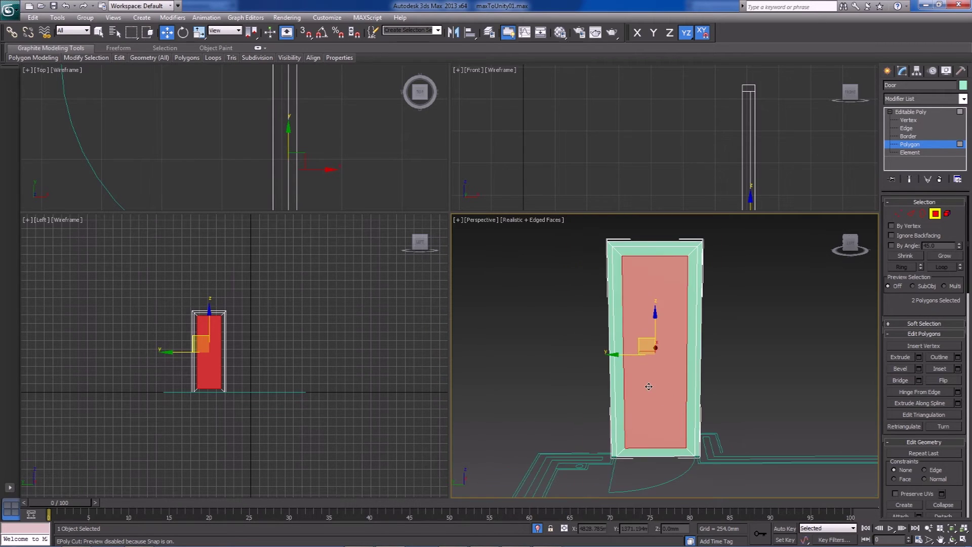
# - Scale the two inset polygons down along Z and shift them upward on the door panel
pyautogui.press('r')
pyautogui.moveTo(658, 307)
pyautogui.mouseDown()
pyautogui.moveTo(660, 329)
pyautogui.moveTo(657, 278)
pyautogui.moveTo(661, 299)
pyautogui.mouseUp()
pyautogui.press('w')
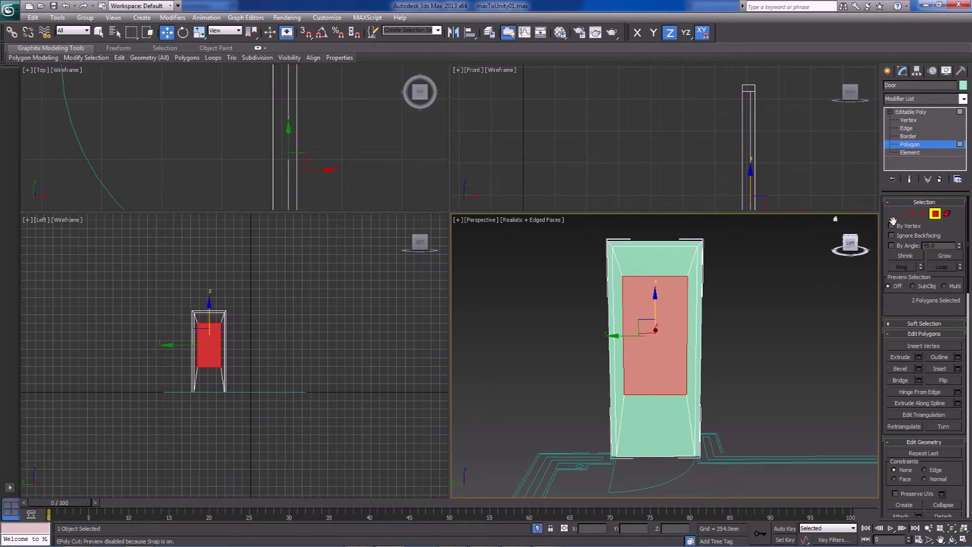
# - Select the four upper vertices of the inset on both sides and raise them about 222 mm along Z
pyautogui.press('1')
pyautogui.press('F3')
pyautogui.click(622, 276)
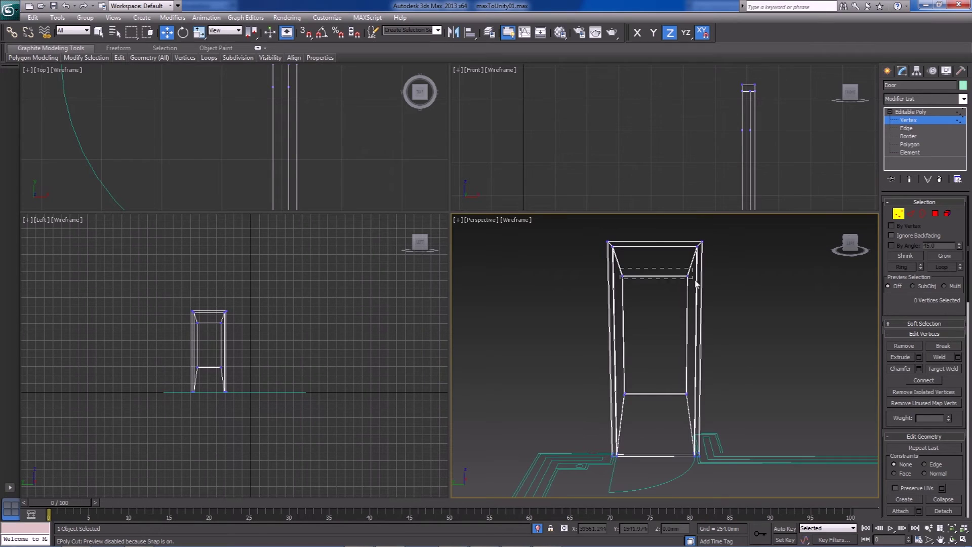
pyautogui.moveTo(696, 285); pyautogui.dragTo(695, 287)
pyautogui.press('F3')
pyautogui.moveTo(655, 249); pyautogui.dragTo(666, 227)
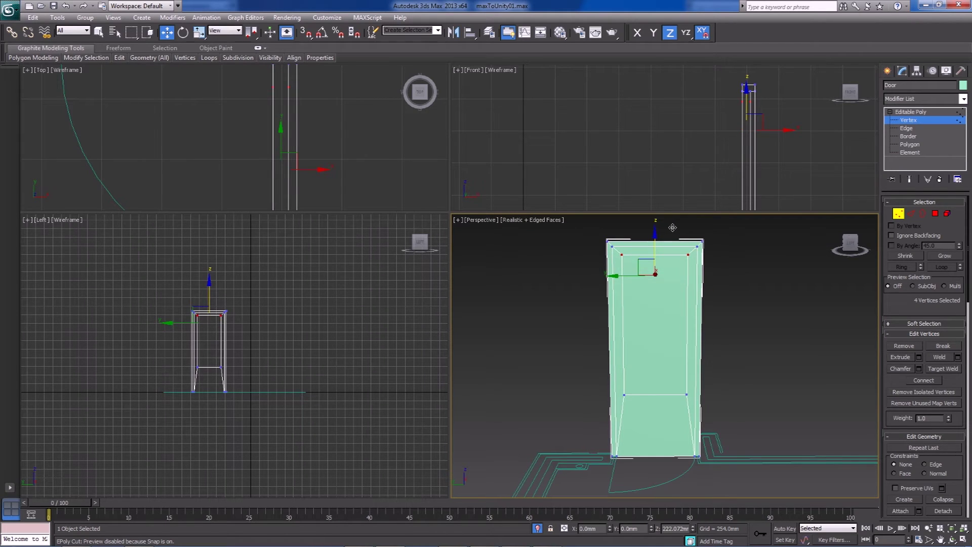
pyautogui.moveTo(674, 228); pyautogui.dragTo(669, 228)
# - Bevel the two inset door panel polygons with an outline of -5 mm
pyautogui.click(939, 214)
pyautogui.keyDown('alt'); pyautogui.moveTo(682, 372); pyautogui.dragTo(625, 388, button='middle'); pyautogui.keyUp('alt')
pyautogui.scroll(3, 630, 429)
pyautogui.scroll(1, 631, 429)
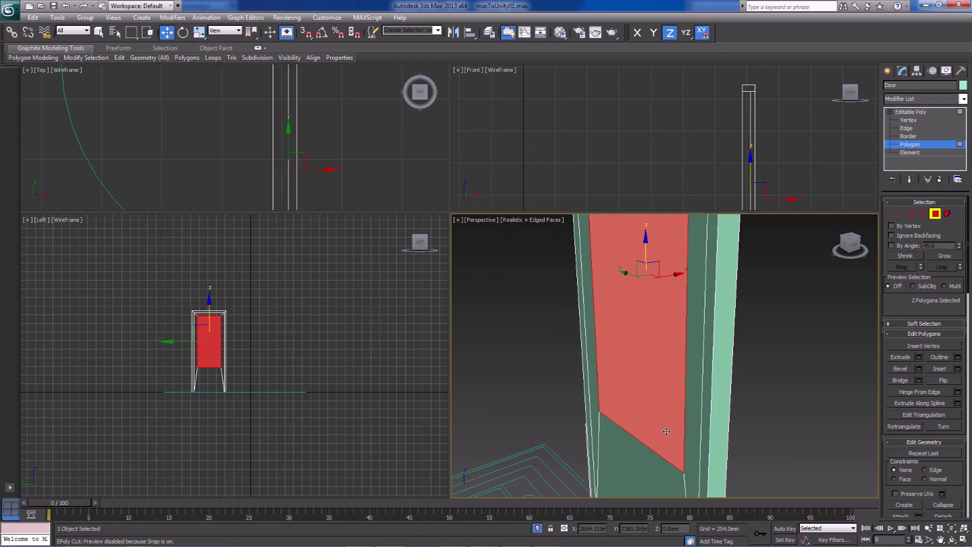
pyautogui.click(920, 370)
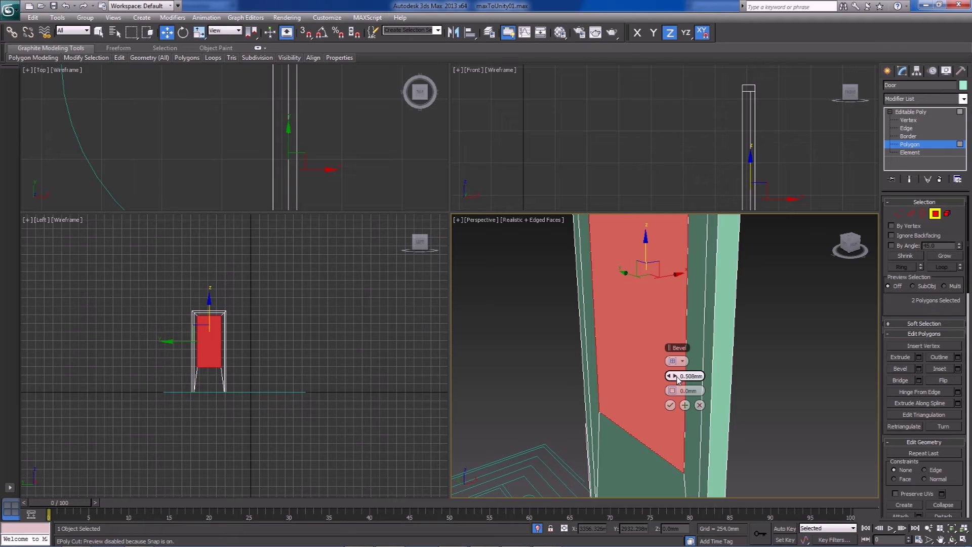
pyautogui.moveTo(672, 378); pyautogui.dragTo(671, 376)
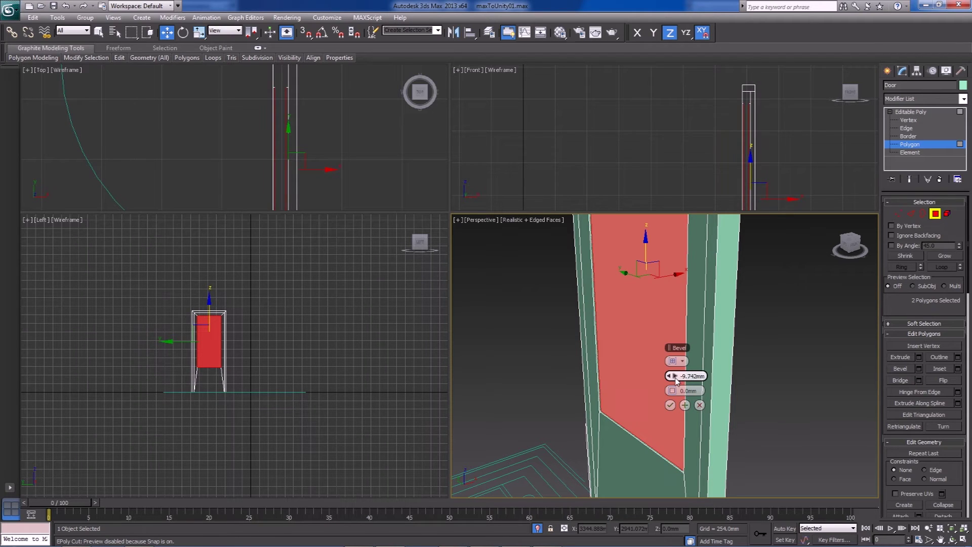
pyautogui.moveTo(602, 413); pyautogui.dragTo(676, 405, button='middle')
pyautogui.rightClick(672, 376)
pyautogui.click(669, 392)
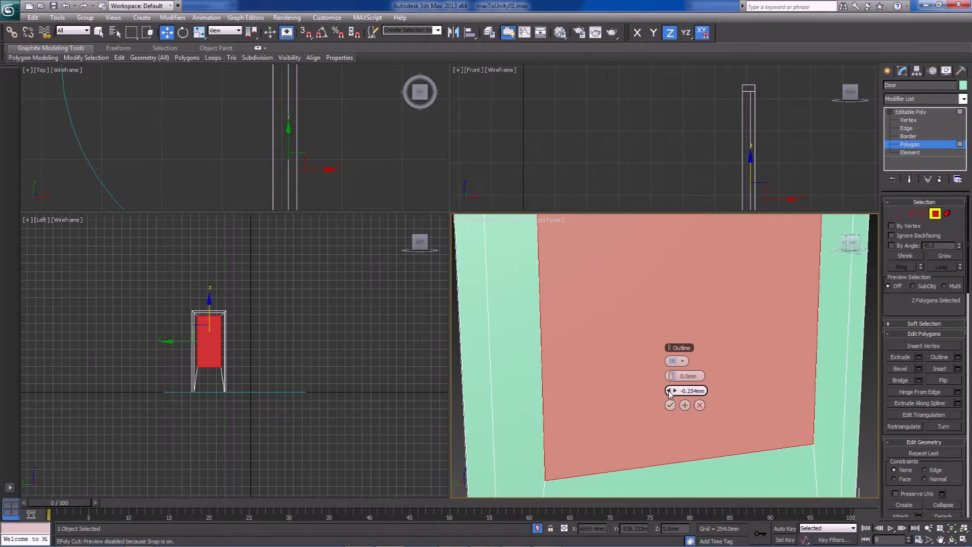
pyautogui.click(669, 393)
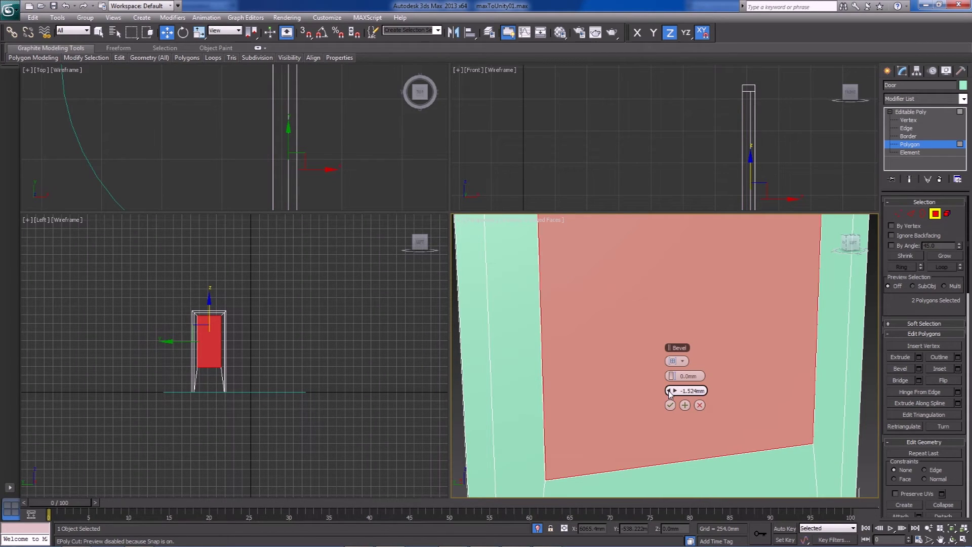
pyautogui.click(670, 392)
pyautogui.doubleClick(692, 390)
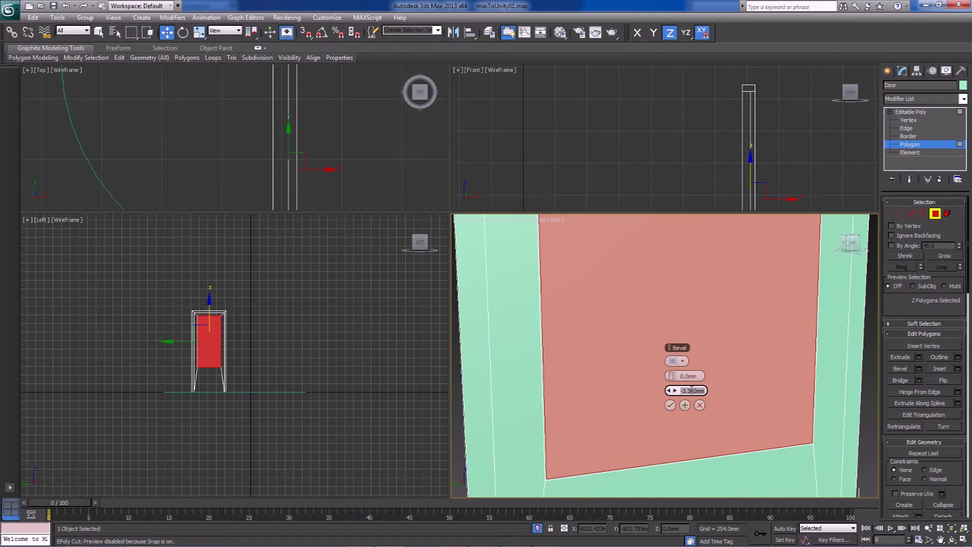
pyautogui.write('-5')
# - Set the bevel height to -5 mm and apply the bevel
pyautogui.click(680, 379)
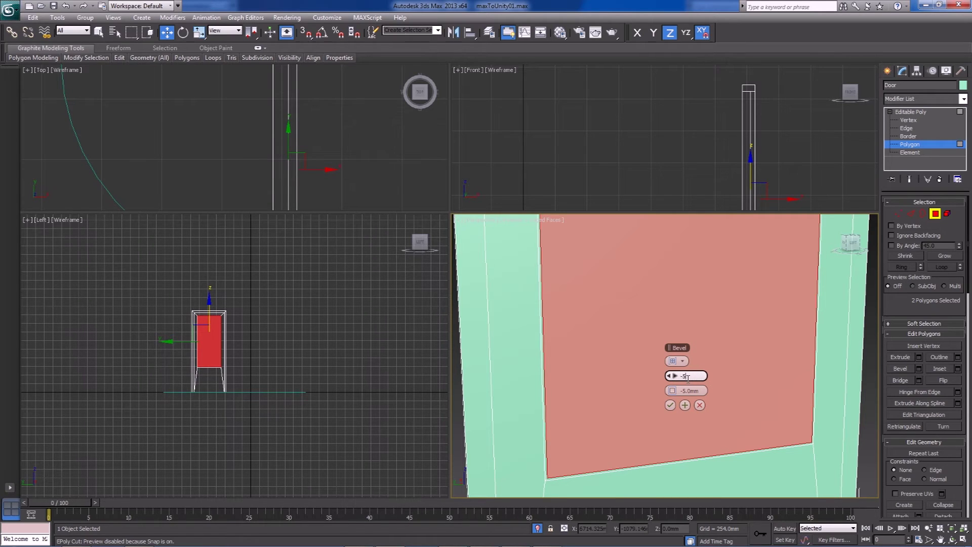
pyautogui.write('-5')
pyautogui.click(684, 392)
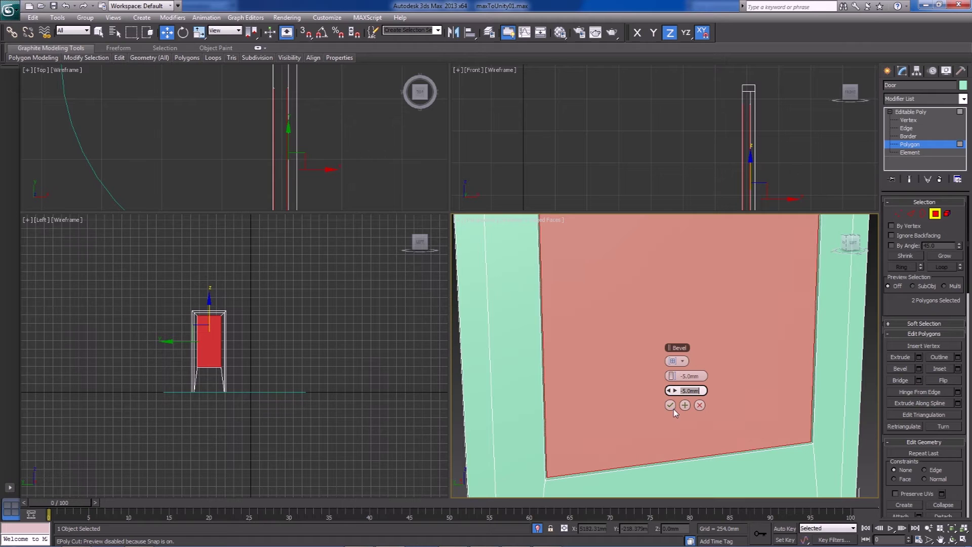
pyautogui.click(670, 405)
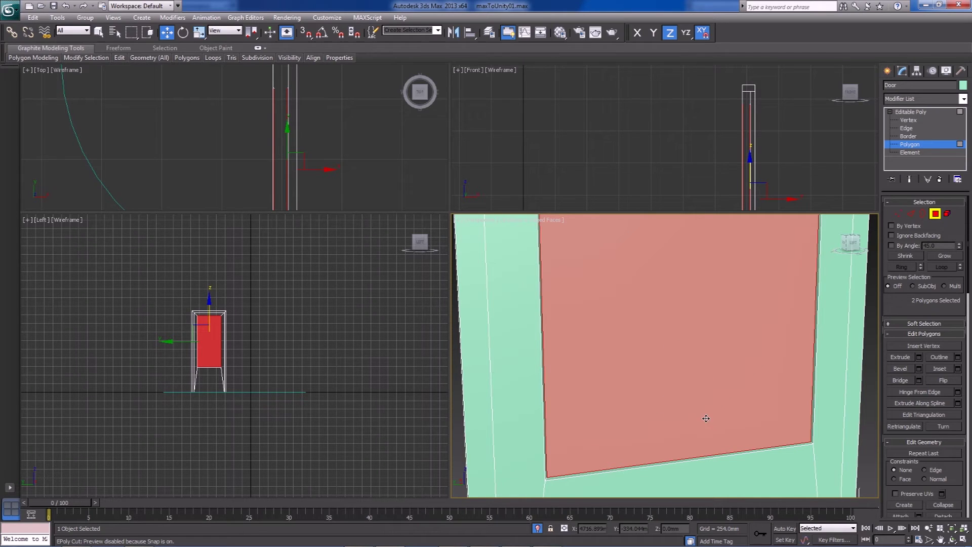
# - Deselect the polygons and inspect the beveled recess on both sides of the door panel
pyautogui.scroll(-3, 721, 427)
pyautogui.click(798, 387)
pyautogui.keyDown('alt'); pyautogui.moveTo(798, 388); pyautogui.dragTo(723, 428, button='middle'); pyautogui.keyUp('alt')
pyautogui.moveTo(688, 390); pyautogui.dragTo(666, 447, button='middle')
pyautogui.scroll(-3, 658, 348)
pyautogui.keyDown('alt'); pyautogui.moveTo(658, 347); pyautogui.dragTo(686, 429, button='middle'); pyautogui.keyUp('alt')
pyautogui.scroll(3, 725, 321)
pyautogui.moveTo(725, 321); pyautogui.dragTo(705, 276, button='middle')
pyautogui.scroll(-2, 685, 256)
pyautogui.keyDown('alt'); pyautogui.moveTo(732, 337); pyautogui.dragTo(716, 302, button='middle'); pyautogui.keyUp('alt')
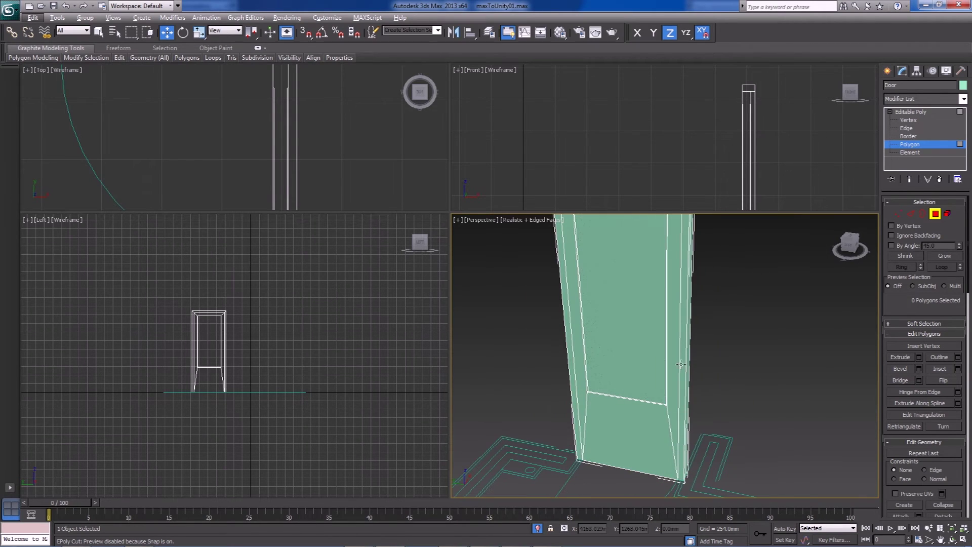
# - Select the door panel element and move it about 776 mm along X, out of the door frame
pyautogui.click(948, 213)
pyautogui.click(666, 413)
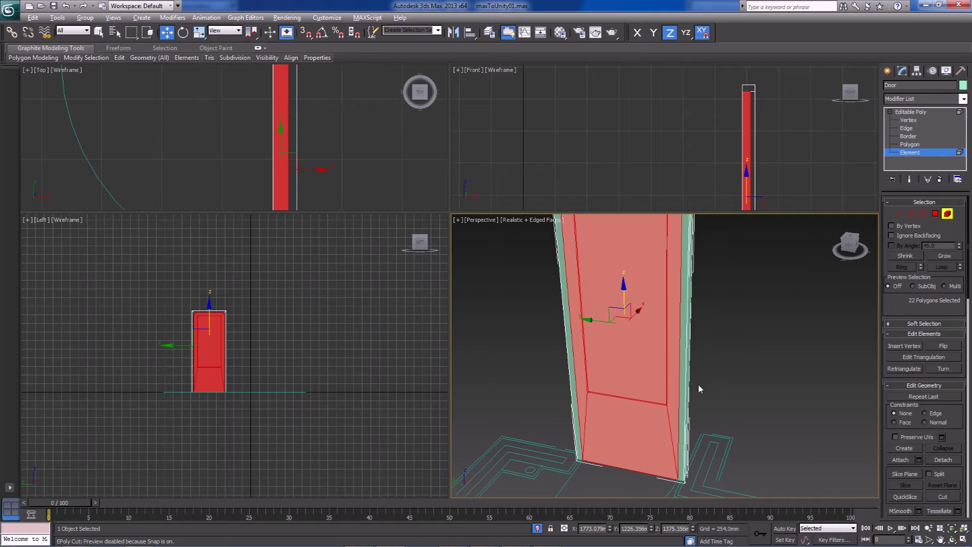
pyautogui.keyDown('alt'); pyautogui.moveTo(701, 389); pyautogui.dragTo(637, 405, button='middle'); pyautogui.keyUp('alt')
pyautogui.moveTo(660, 325); pyautogui.dragTo(760, 319)
pyautogui.keyDown('alt'); pyautogui.moveTo(759, 320); pyautogui.dragTo(705, 417, button='middle'); pyautogui.keyUp('alt')
pyautogui.click(763, 285)
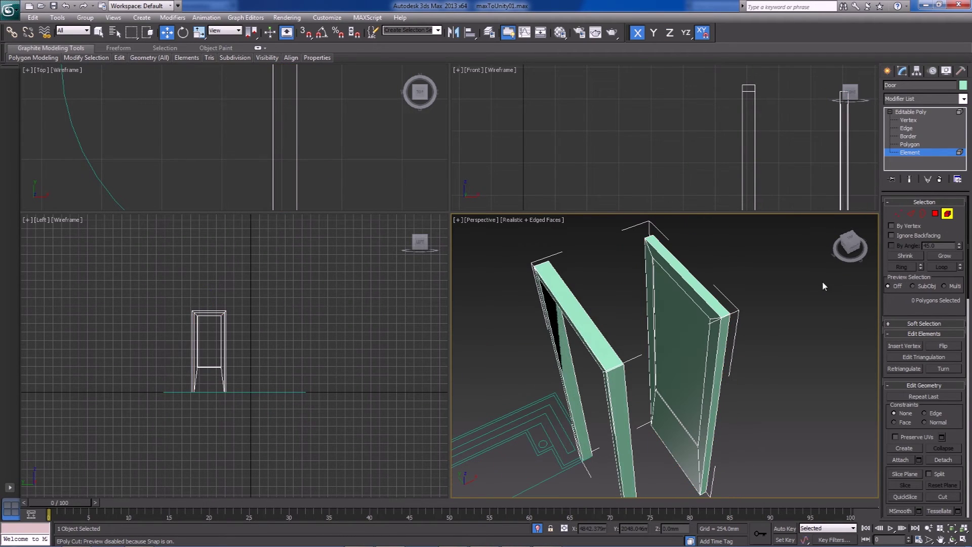
# - Select the four outer border edges on one face of the separated door panel
pyautogui.click(911, 213)
pyautogui.scroll(3, 320, 149)
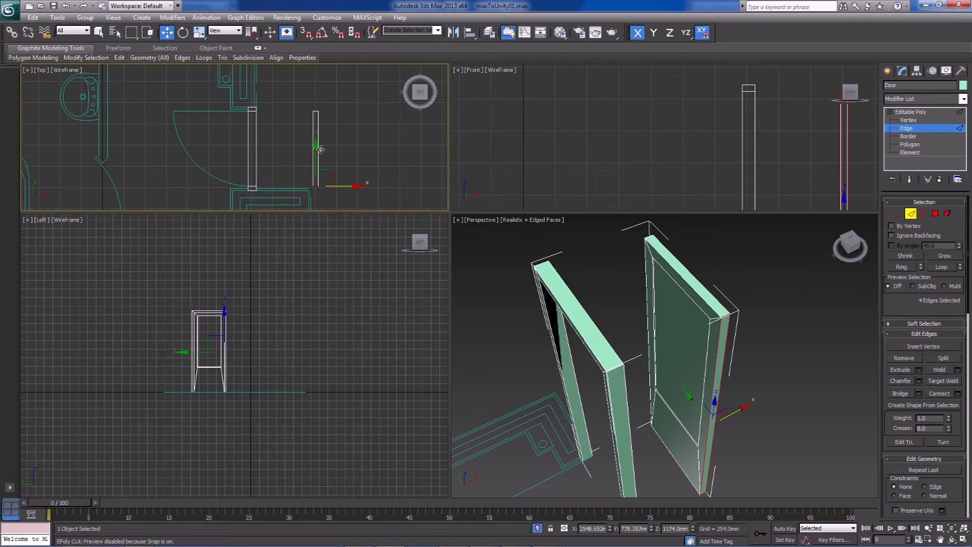
pyautogui.click(310, 147)
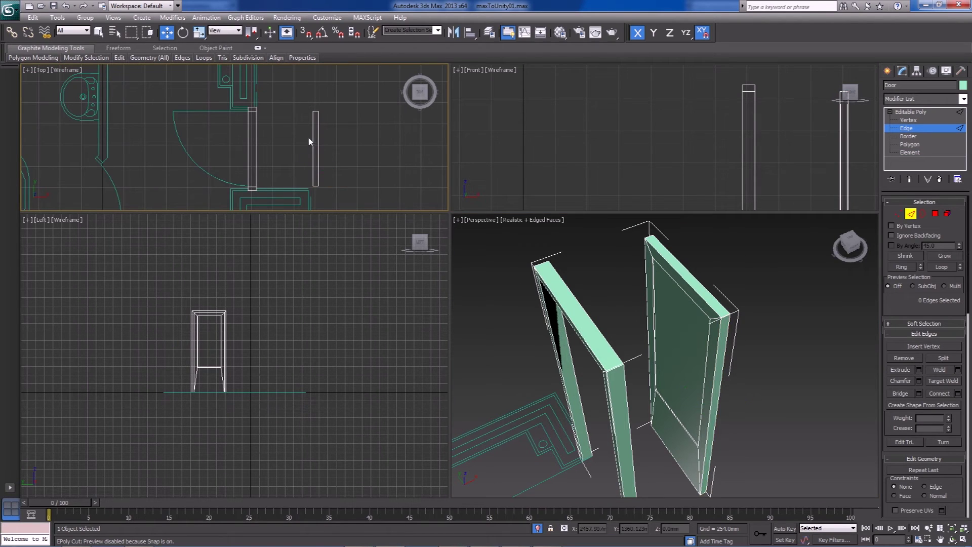
pyautogui.click(670, 263)
pyautogui.press('q')
pyautogui.keyDown('alt'); pyautogui.moveTo(669, 262); pyautogui.dragTo(644, 304, button='middle'); pyautogui.keyUp('alt')
pyautogui.keyDown('ctrl'); pyautogui.click(614, 302); pyautogui.keyUp('ctrl')
pyautogui.keyDown('ctrl'); pyautogui.click(742, 315); pyautogui.keyUp('ctrl')
pyautogui.keyDown('ctrl'); pyautogui.click(699, 431); pyautogui.keyUp('ctrl')
# - Add the four outer border edges on the panel's opposite face to the edge selection
pyautogui.keyDown('alt'); pyautogui.moveTo(622, 244); pyautogui.dragTo(675, 311, button='middle'); pyautogui.keyUp('alt')
pyautogui.keyDown('ctrl'); pyautogui.click(643, 282); pyautogui.keyUp('ctrl')
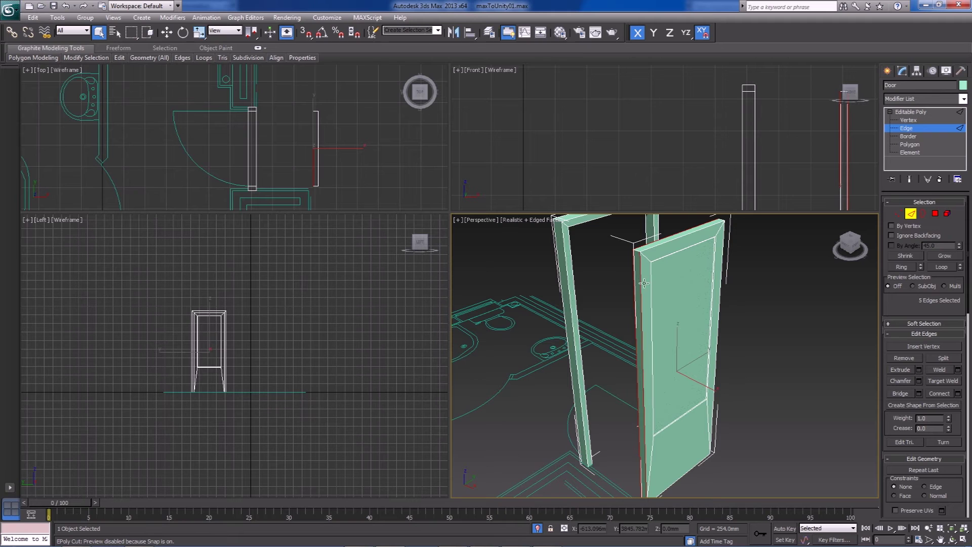
pyautogui.keyDown('ctrl'); pyautogui.click(666, 244); pyautogui.keyUp('ctrl')
pyautogui.keyDown('ctrl'); pyautogui.click(722, 265); pyautogui.keyUp('ctrl')
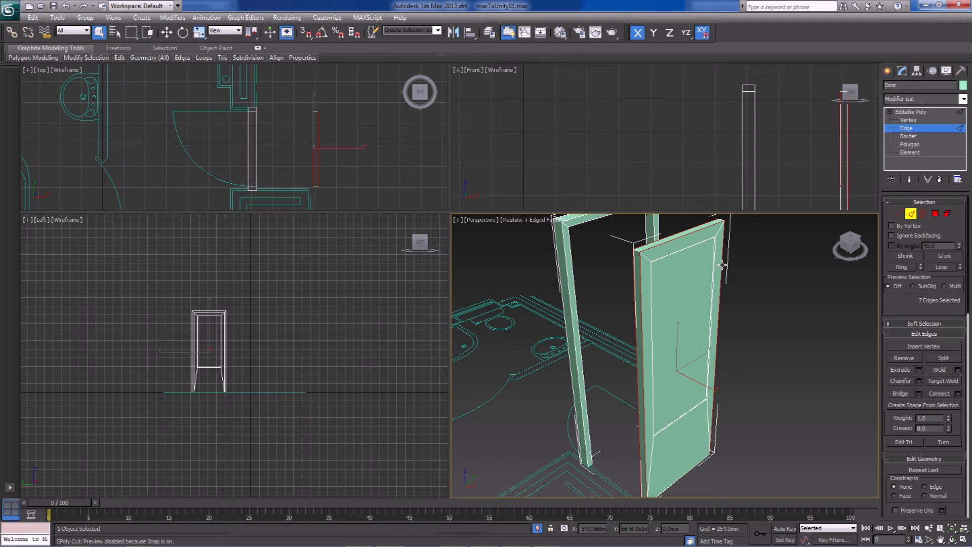
pyautogui.keyDown('alt'); pyautogui.moveTo(704, 461); pyautogui.dragTo(715, 493, button='middle'); pyautogui.keyUp('alt')
pyautogui.scroll(7, 661, 406)
pyautogui.moveTo(668, 309); pyautogui.dragTo(686, 335, button='middle')
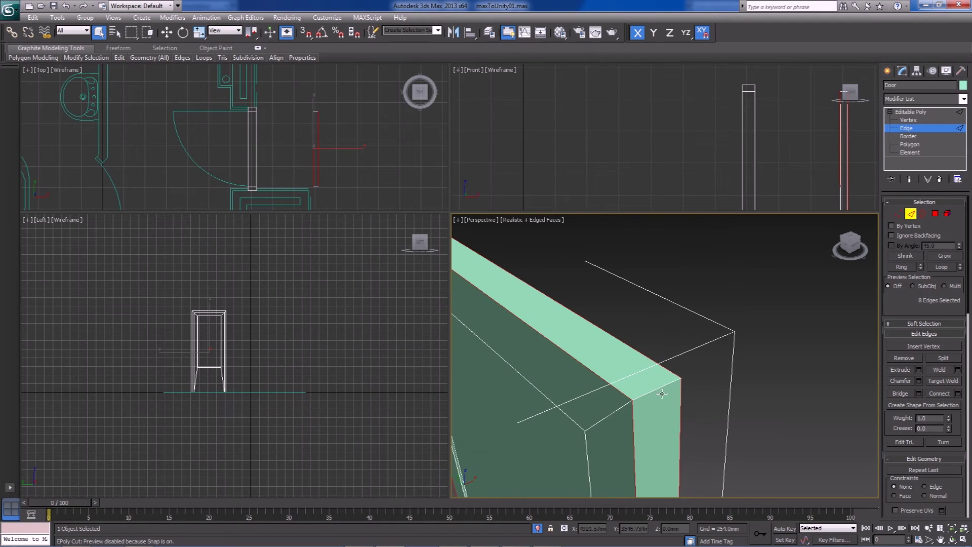
# - Chamfer the eight selected door panel edges by 2 mm and leave edge editing
pyautogui.click(919, 381)
pyautogui.click(676, 362)
pyautogui.click(676, 362)
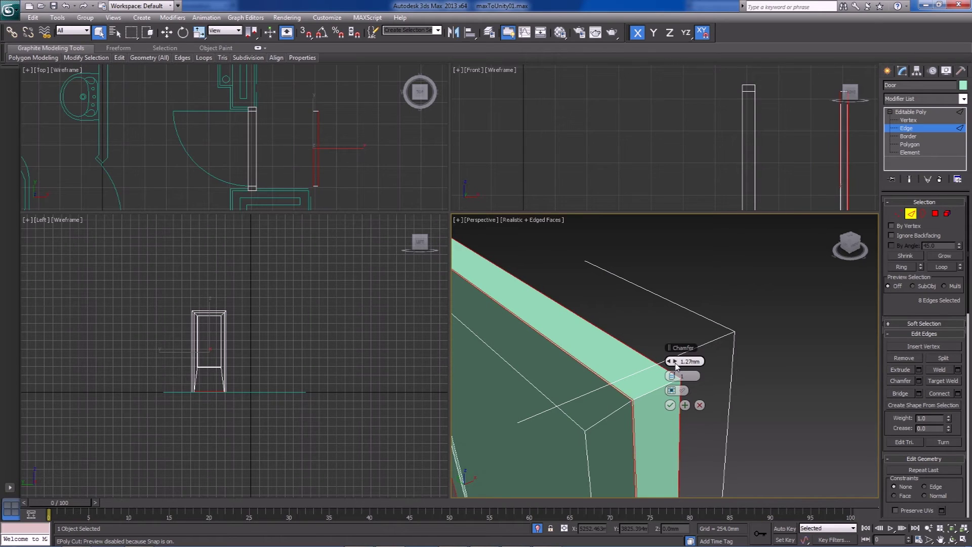
pyautogui.click(684, 361)
pyautogui.write('2')
pyautogui.press('Return')
pyautogui.keyDown('alt'); pyautogui.moveTo(625, 414); pyautogui.dragTo(635, 404, button='middle'); pyautogui.keyUp('alt')
pyautogui.press('F4')
pyautogui.keyDown('alt'); pyautogui.moveTo(683, 341); pyautogui.dragTo(648, 357, button='middle'); pyautogui.keyUp('alt')
pyautogui.press('F4')
pyautogui.click(670, 405)
pyautogui.click(731, 386)
pyautogui.click(917, 128)
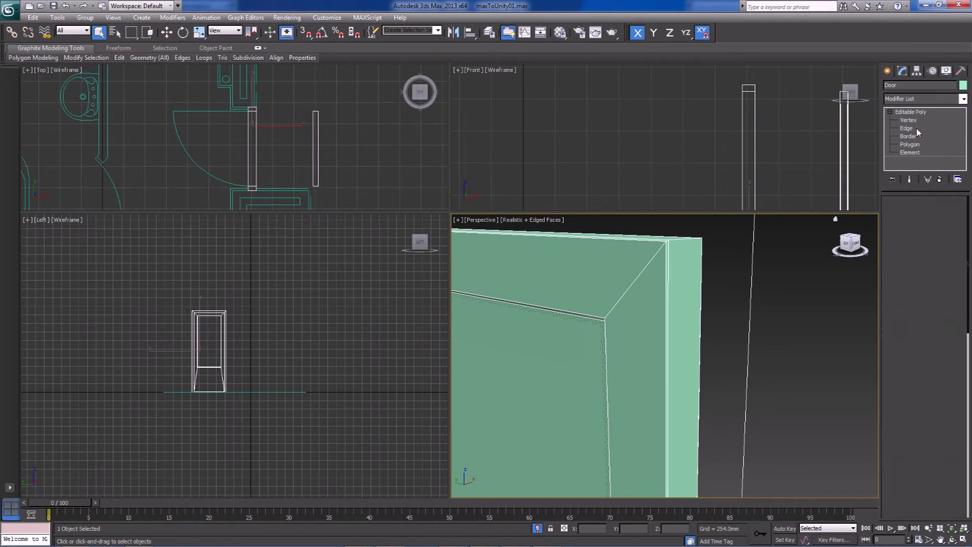
# - Select the door panel element and move it about 717 mm back along X toward the frame
pyautogui.scroll(-4, 629, 364)
pyautogui.keyDown('alt'); pyautogui.moveTo(654, 334); pyautogui.dragTo(640, 282, button='middle'); pyautogui.keyUp('alt')
pyautogui.scroll(-6, 613, 413)
pyautogui.scroll(-3, 677, 383)
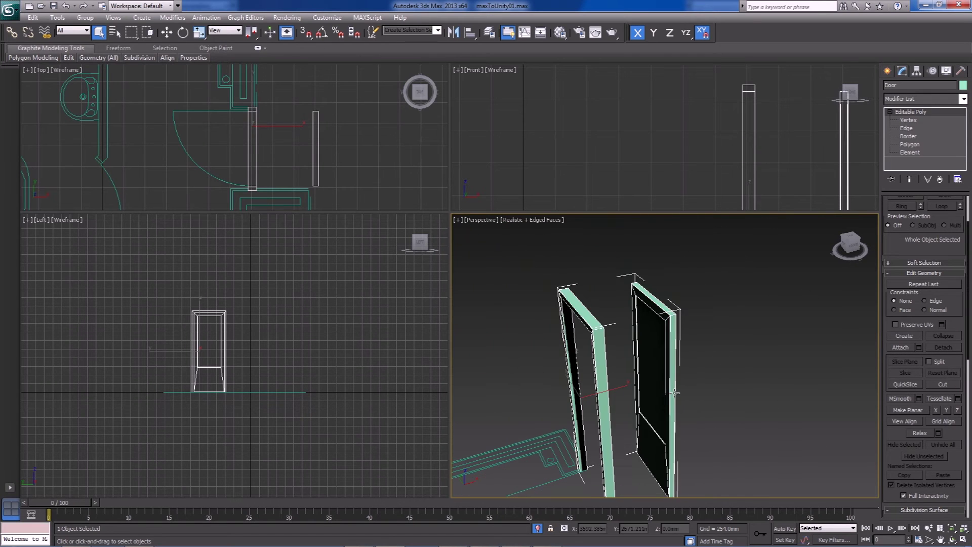
pyautogui.moveTo(652, 391); pyautogui.dragTo(646, 361, button='middle')
pyautogui.press('w')
pyautogui.click(911, 153)
pyautogui.click(670, 383)
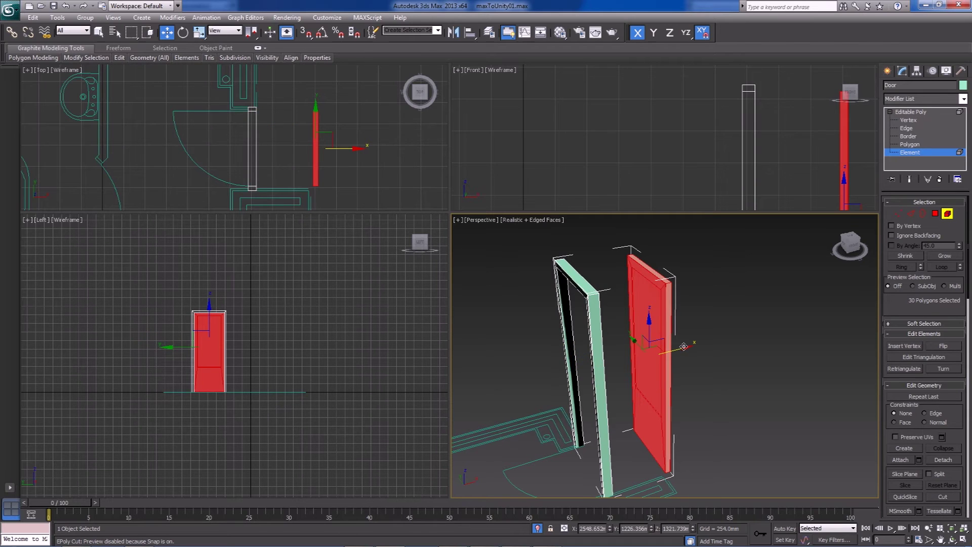
pyautogui.moveTo(683, 347); pyautogui.dragTo(624, 362)
# - Undo the accidental change to the frame and move the door panel about 47 mm further along X into it
pyautogui.scroll(6, 311, 136)
pyautogui.scroll(6, 311, 136)
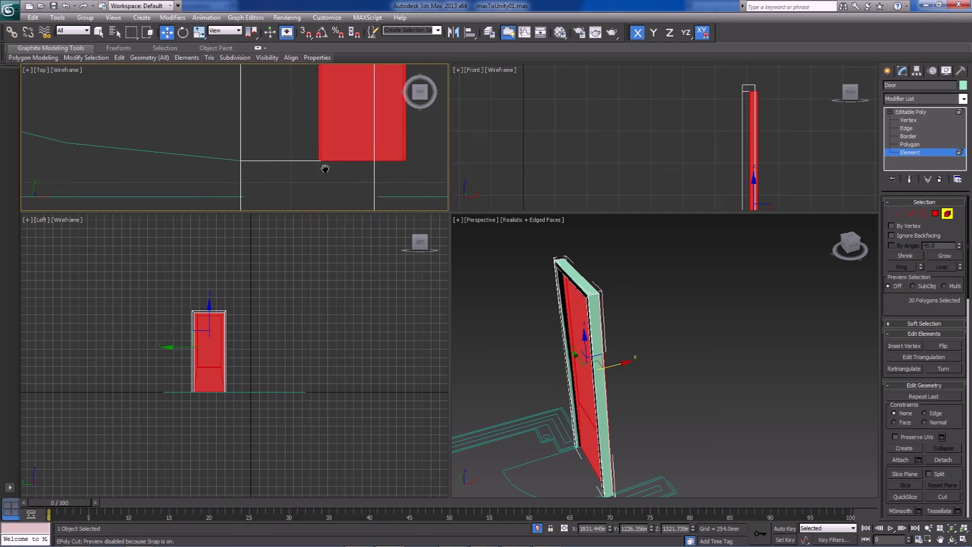
pyautogui.moveTo(325, 169); pyautogui.dragTo(308, 176, button='middle')
pyautogui.moveTo(327, 146); pyautogui.dragTo(288, 148)
pyautogui.hotkey('ctrl', 'z')
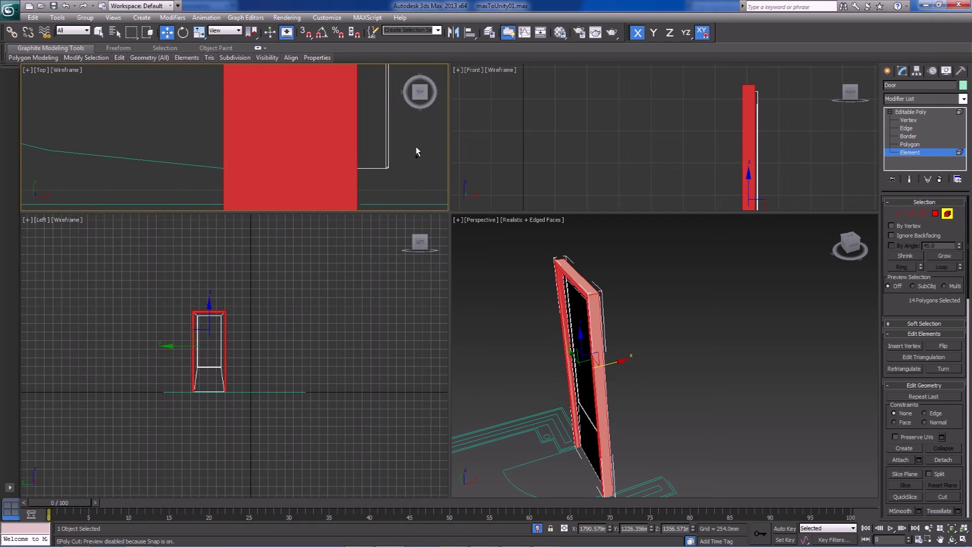
pyautogui.click(389, 165)
pyautogui.moveTo(382, 152); pyautogui.dragTo(320, 151)
# - Enable 3D snapping and select the door panel element for alignment with the frame
pyautogui.scroll(4, 202, 183)
pyautogui.moveTo(203, 183)
pyautogui.mouseDown(button='middle')
pyautogui.moveTo(369, 150)
pyautogui.moveTo(276, 197)
pyautogui.mouseUp(button='middle')
pyautogui.press('s')
pyautogui.moveTo(343, 172); pyautogui.dragTo(184, 142, button='middle')
pyautogui.scroll(4, 333, 168)
pyautogui.scroll(2, 312, 181)
pyautogui.moveTo(314, 185); pyautogui.dragTo(308, 174, button='middle')
pyautogui.click(315, 170)
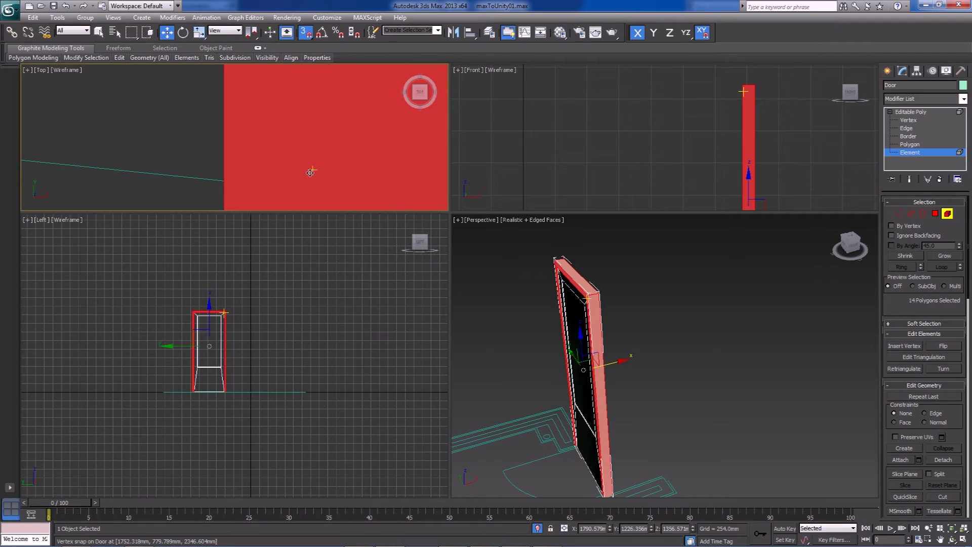
pyautogui.click(568, 316)
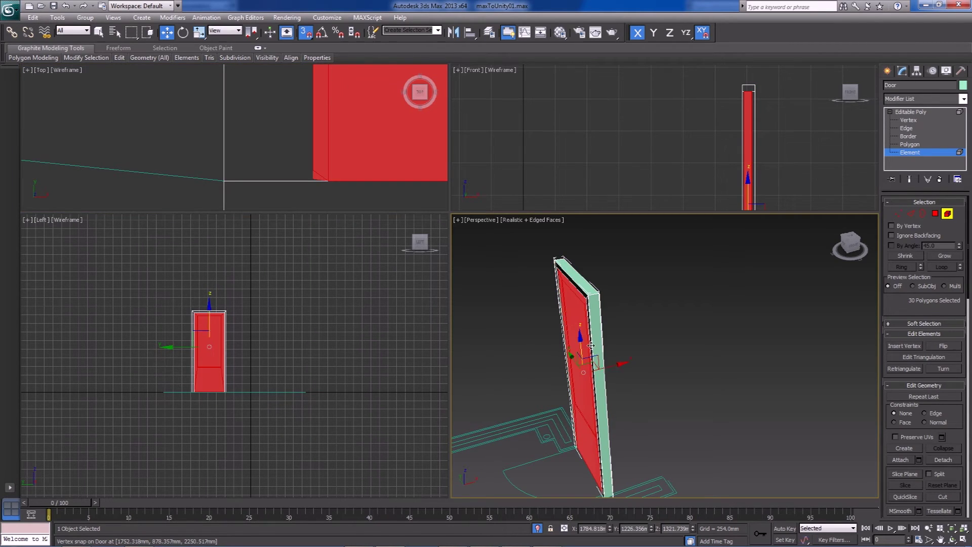
# - Snap the door panel's upper corner to the frame along X, making the panel flush with the frame's face
pyautogui.moveTo(646, 362); pyautogui.dragTo(689, 386, button='middle')
pyautogui.scroll(5, 650, 357)
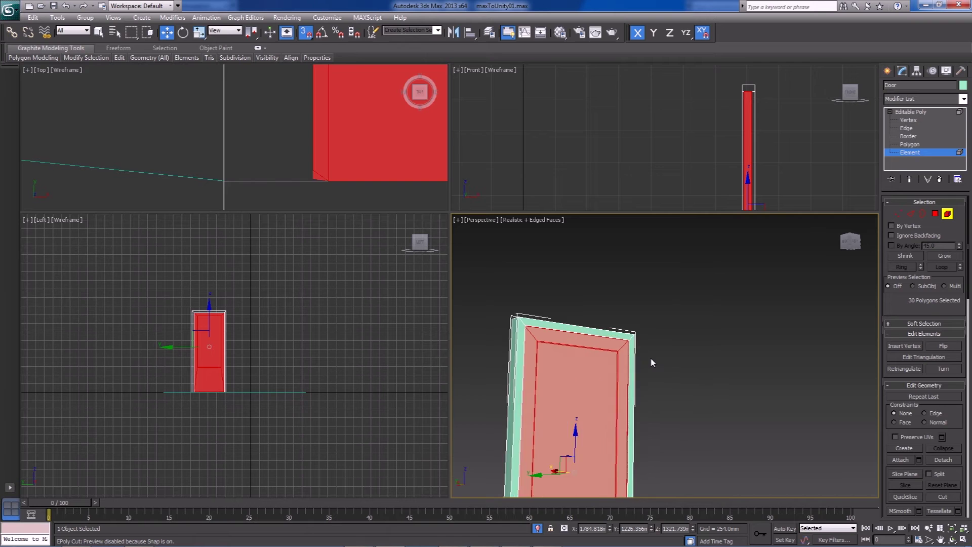
pyautogui.click(953, 529)
pyautogui.scroll(6, 697, 393)
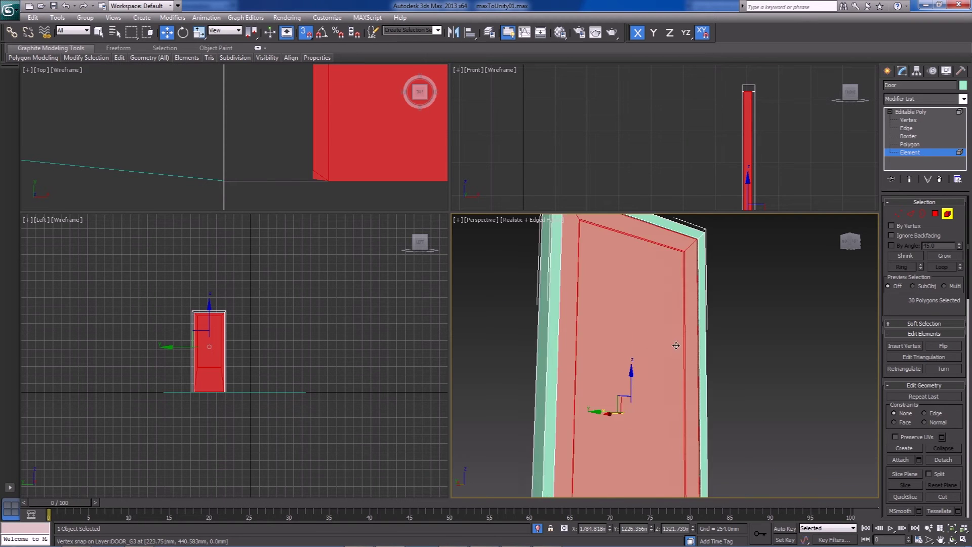
pyautogui.moveTo(706, 287)
pyautogui.mouseDown(button='middle')
pyautogui.moveTo(702, 346)
pyautogui.moveTo(716, 368)
pyautogui.mouseUp(button='middle')
pyautogui.scroll(4, 717, 369)
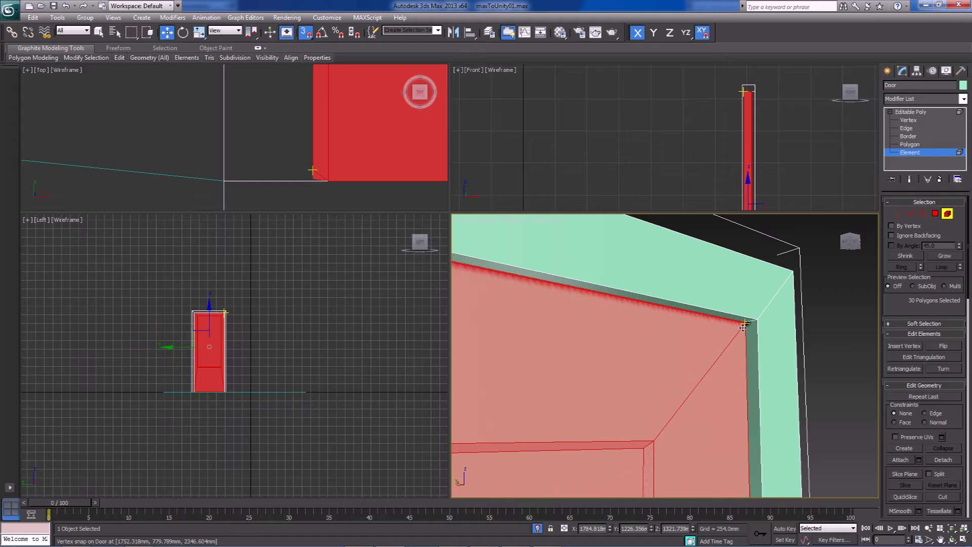
pyautogui.press('s')
pyautogui.press('s')
pyautogui.moveTo(743, 325); pyautogui.dragTo(755, 324)
pyautogui.click(812, 322)
# - Hide the edge display and examine how the door panel fits at the frame's upper corner
pyautogui.press('F4')
pyautogui.scroll(-5, 802, 333)
pyautogui.scroll(-6, 720, 390)
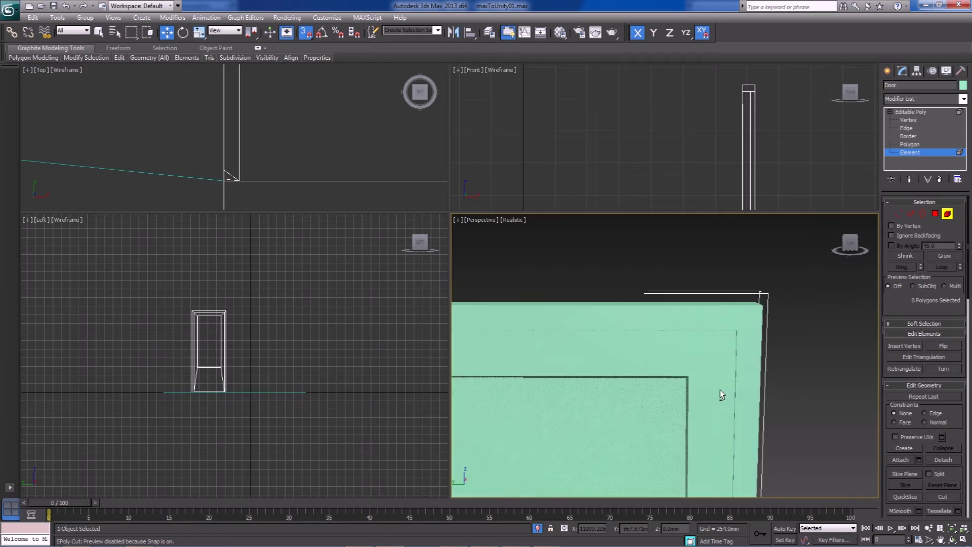
pyautogui.moveTo(713, 400)
pyautogui.keyDown('alt'); pyautogui.mouseDown(button='middle')
pyautogui.moveTo(762, 434)
pyautogui.moveTo(727, 398)
pyautogui.mouseUp(button='middle'); pyautogui.keyUp('alt')
pyautogui.scroll(3, 678, 362)
pyautogui.scroll(-3, 681, 360)
pyautogui.moveTo(691, 346)
pyautogui.mouseDown(button='middle')
pyautogui.moveTo(680, 367)
pyautogui.moveTo(680, 436)
pyautogui.moveTo(679, 275)
pyautogui.moveTo(702, 350)
pyautogui.mouseUp(button='middle')
pyautogui.scroll(4, 681, 437)
pyautogui.scroll(5, 679, 274)
pyautogui.keyDown('alt'); pyautogui.moveTo(703, 350); pyautogui.dragTo(697, 339); pyautogui.keyUp('alt')
pyautogui.scroll(-3, 697, 339)
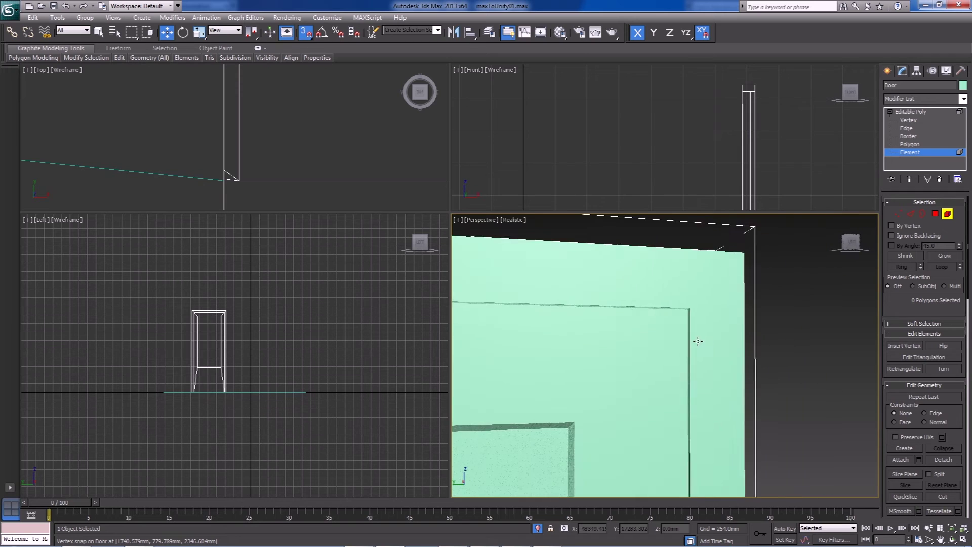
pyautogui.scroll(-1, 695, 334)
pyautogui.scroll(5, 663, 348)
pyautogui.scroll(-1, 664, 348)
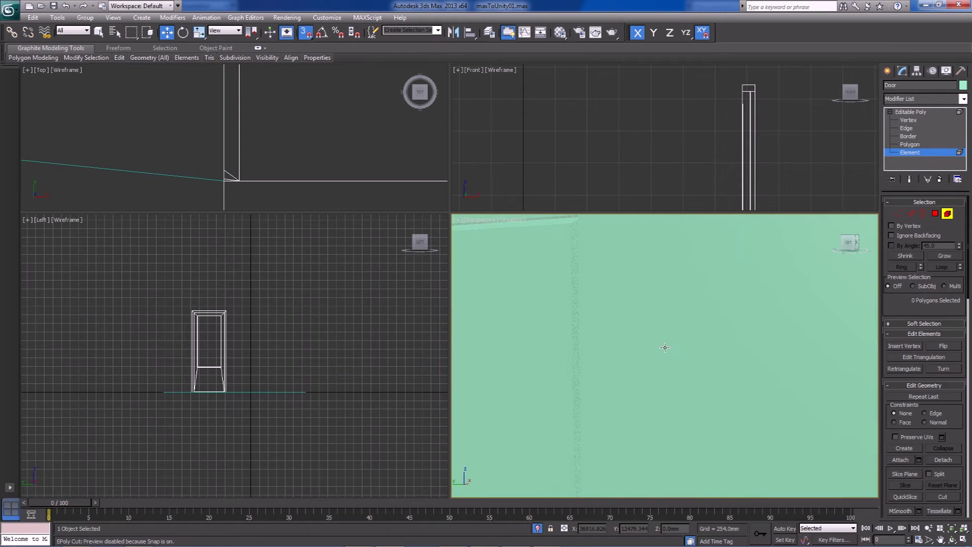
pyautogui.scroll(-4, 663, 352)
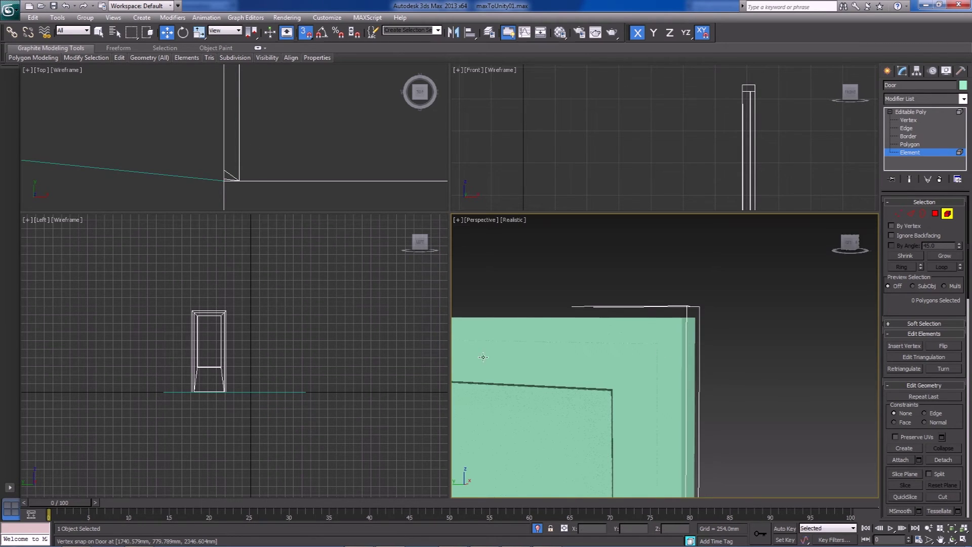
# - Examine the panel's chamfered corner against the frame in plan, highlighting the panel element for comparison
pyautogui.click(511, 385)
pyautogui.moveTo(553, 428); pyautogui.dragTo(540, 294, button='middle')
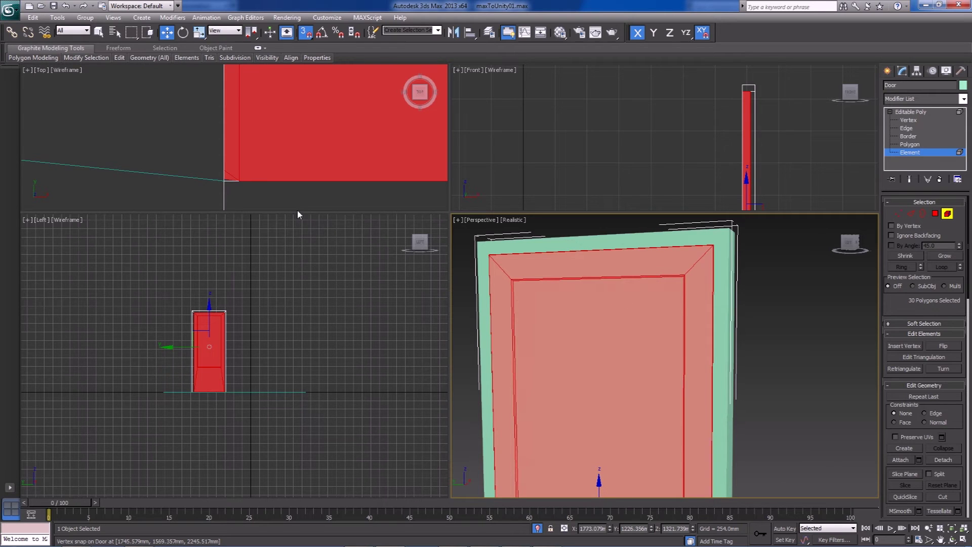
pyautogui.moveTo(308, 220); pyautogui.dragTo(356, 199, button='middle')
pyautogui.moveTo(267, 173); pyautogui.dragTo(276, 118, button='middle')
pyautogui.scroll(5, 284, 154)
pyautogui.scroll(1, 271, 109)
pyautogui.click(193, 153)
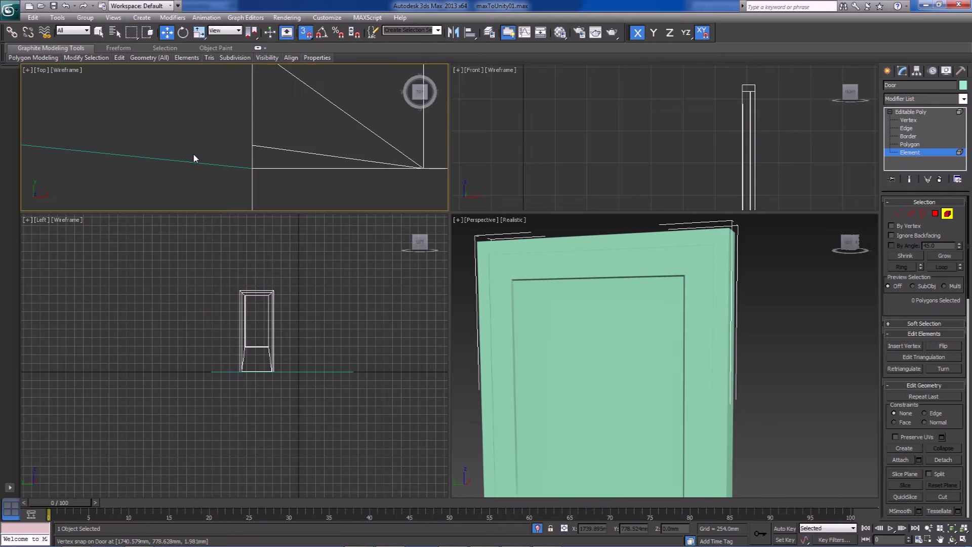
pyautogui.click(296, 132)
pyautogui.click(561, 325)
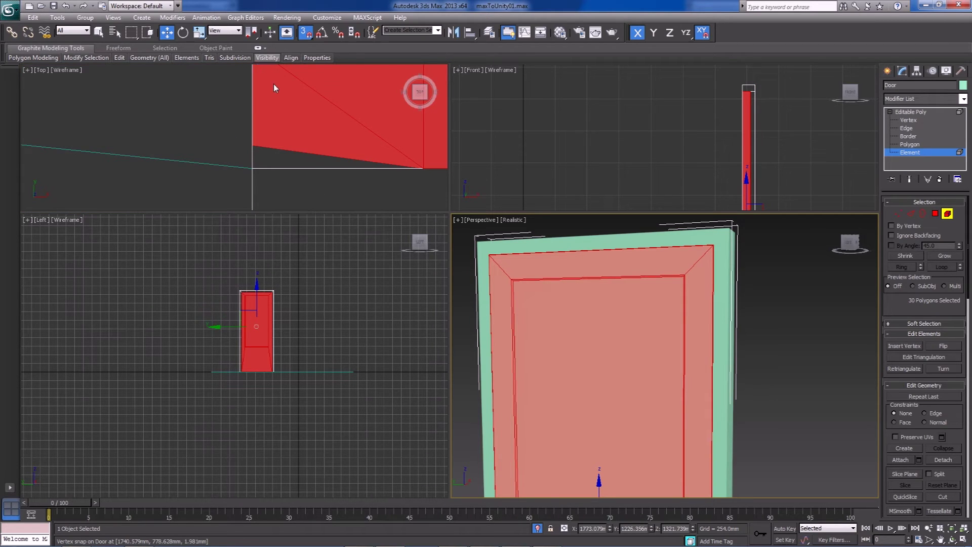
# - Select the chamfered corner's lower vertex on the door panel and move it about 0.8 mm along Y
pyautogui.click(898, 213)
pyautogui.moveTo(223, 123); pyautogui.dragTo(240, 141)
pyautogui.scroll(-4, 232, 159)
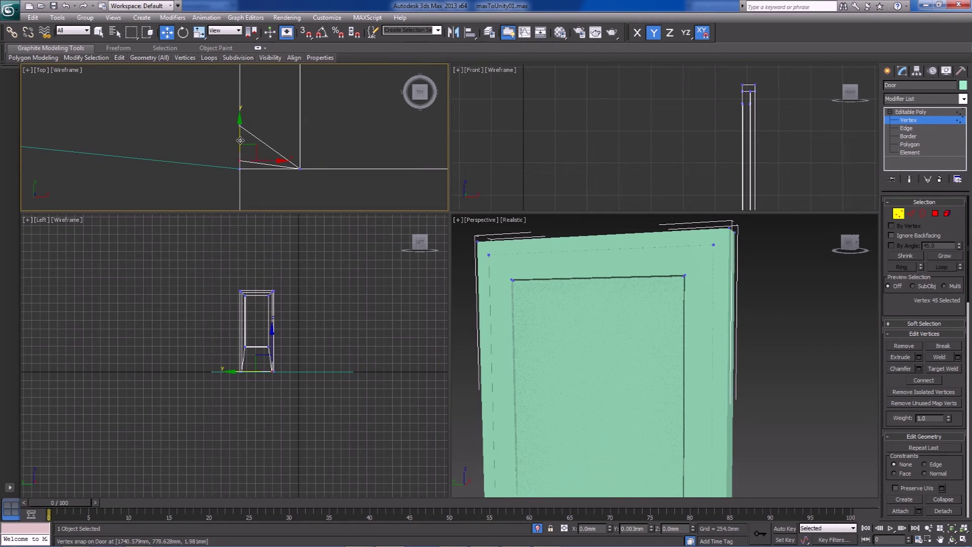
pyautogui.scroll(-5, 579, 314)
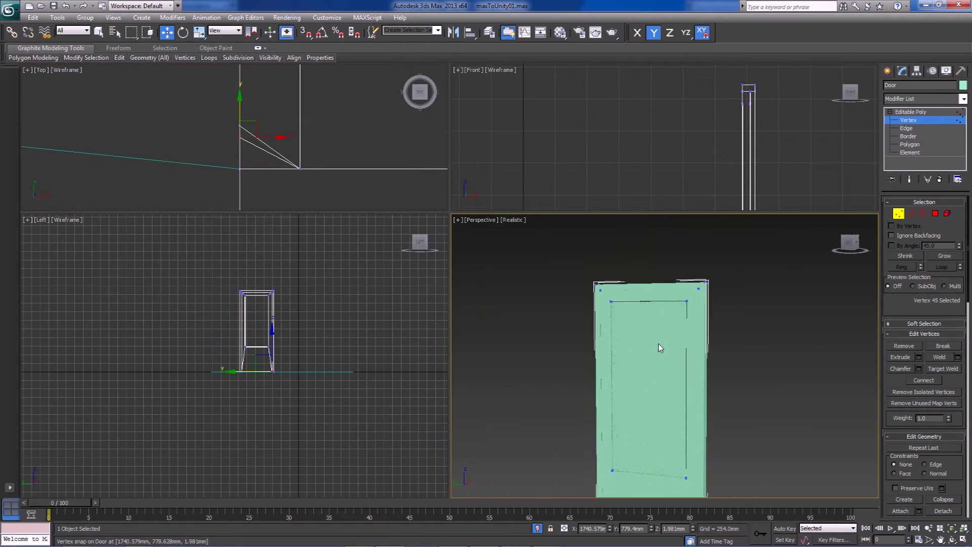
# - Examine the door panel's corner vertices and edges from top to bottom with edged faces displayed
pyautogui.keyDown('alt'); pyautogui.moveTo(647, 293); pyautogui.dragTo(821, 472, button='middle'); pyautogui.keyUp('alt')
pyautogui.click(953, 527)
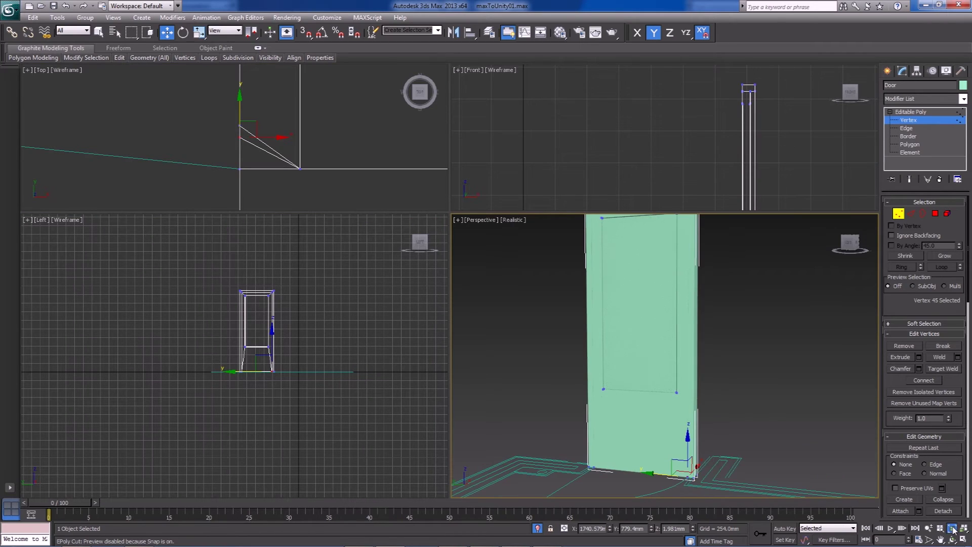
pyautogui.moveTo(636, 407)
pyautogui.keyDown('alt'); pyautogui.mouseDown(button='middle')
pyautogui.moveTo(673, 425)
pyautogui.moveTo(661, 431)
pyautogui.moveTo(662, 389)
pyautogui.moveTo(679, 423)
pyautogui.moveTo(634, 315)
pyautogui.moveTo(655, 328)
pyautogui.moveTo(671, 477)
pyautogui.mouseUp(button='middle'); pyautogui.keyUp('alt')
pyautogui.moveTo(659, 331); pyautogui.dragTo(661, 440, button='middle')
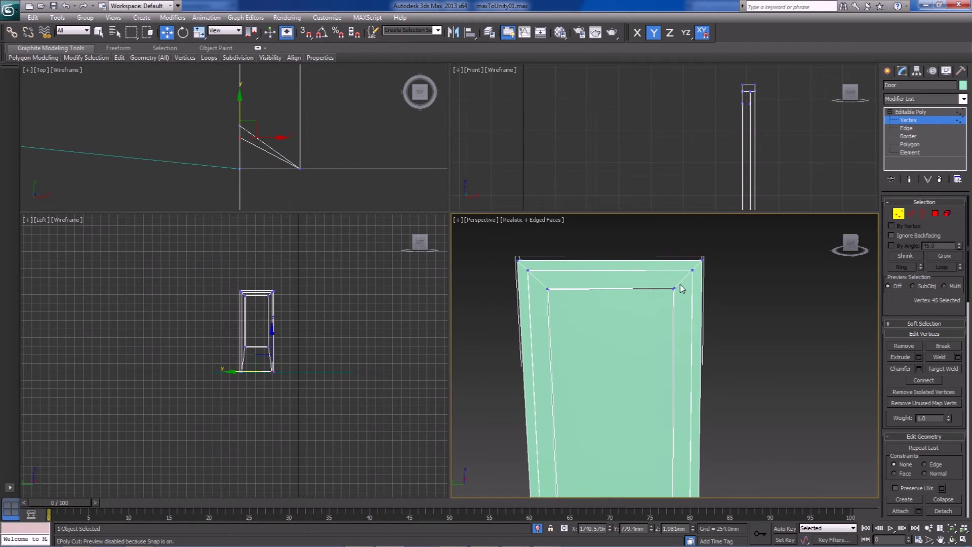
pyautogui.moveTo(660, 354); pyautogui.dragTo(621, 382, button='middle')
pyautogui.scroll(-3, 623, 404)
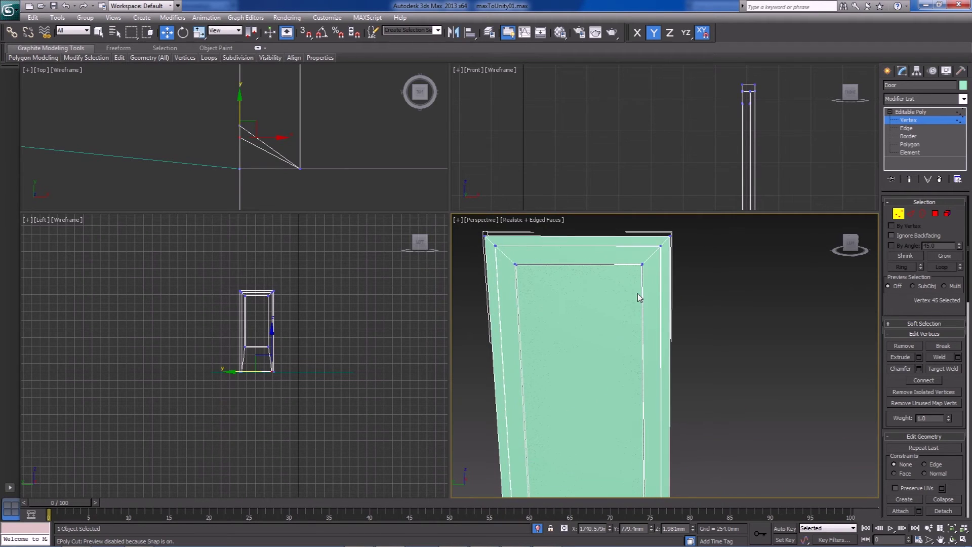
pyautogui.scroll(-2, 658, 260)
pyautogui.moveTo(661, 435); pyautogui.dragTo(644, 360, button='middle')
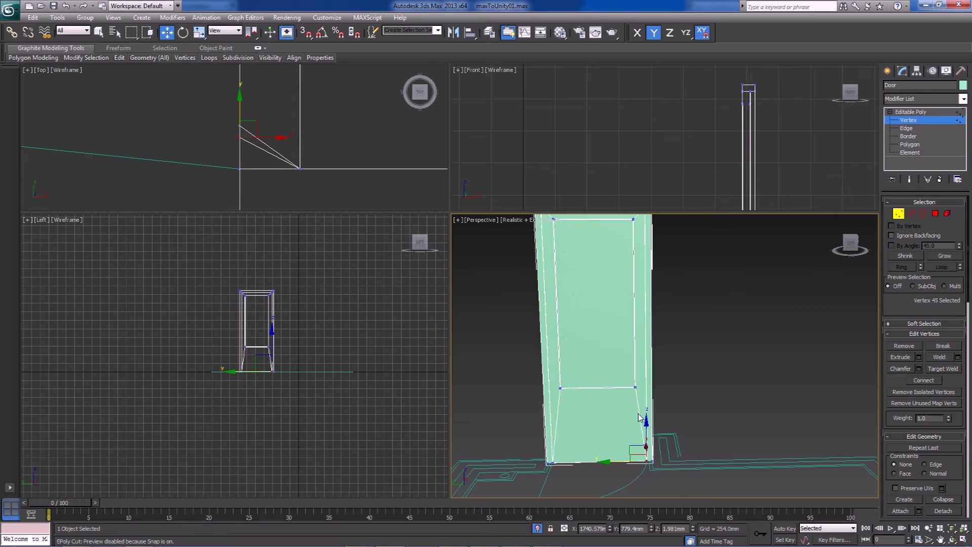
pyautogui.moveTo(628, 312); pyautogui.dragTo(635, 224, button='middle')
pyautogui.scroll(1, 276, 144)
# - Try to align the lower corner vertex with the panel's upper corner vertex using snapping
pyautogui.moveTo(264, 139)
pyautogui.mouseDown(button='middle')
pyautogui.moveTo(275, 167)
pyautogui.moveTo(279, 139)
pyautogui.moveTo(269, 138)
pyautogui.mouseUp(button='middle')
pyautogui.scroll(2, 278, 135)
pyautogui.moveTo(282, 126)
pyautogui.mouseDown()
pyautogui.moveTo(288, 97)
pyautogui.moveTo(281, 146)
pyautogui.moveTo(281, 121)
pyautogui.mouseUp()
pyautogui.press('s')
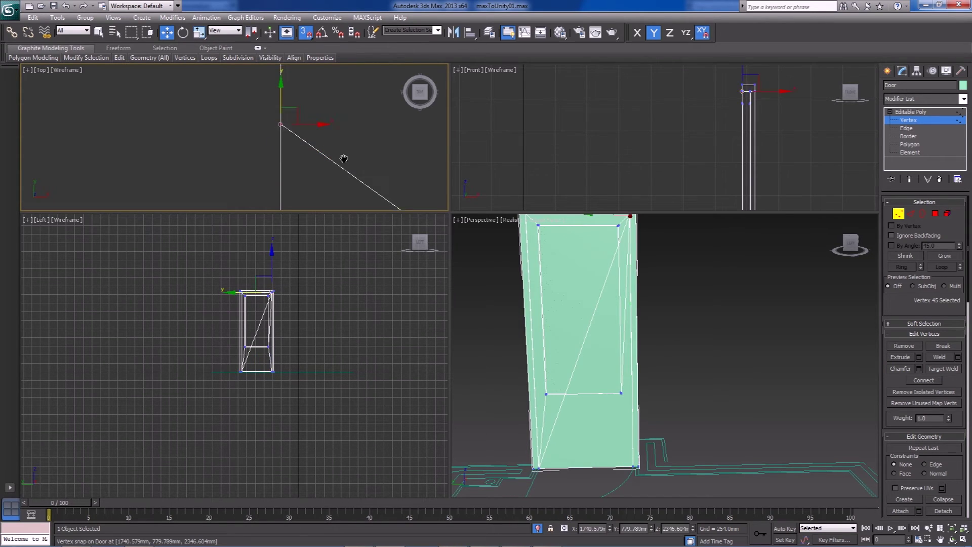
# - Snap the vertex at the panel's opposite chamfered corner along Y to the frame's inner edge
pyautogui.scroll(-5, 332, 147)
pyautogui.moveTo(344, 159); pyautogui.dragTo(331, 182, button='middle')
pyautogui.moveTo(281, 121); pyautogui.dragTo(296, 183, button='middle')
pyautogui.scroll(-3, 278, 126)
pyautogui.moveTo(264, 86); pyautogui.dragTo(269, 185, button='middle')
pyautogui.moveTo(256, 109); pyautogui.dragTo(269, 187, button='middle')
pyautogui.scroll(-3, 269, 187)
pyautogui.scroll(-3, 272, 130)
pyautogui.moveTo(256, 108); pyautogui.dragTo(255, 161, button='middle')
pyautogui.scroll(3, 249, 152)
pyautogui.scroll(4, 245, 141)
pyautogui.scroll(5, 249, 142)
pyautogui.moveTo(254, 113); pyautogui.dragTo(227, 161, button='middle')
pyautogui.scroll(-2, 284, 147)
pyautogui.scroll(2, 297, 147)
pyautogui.scroll(6, 272, 106)
pyautogui.click(272, 123)
pyautogui.click(272, 124)
pyautogui.moveTo(271, 122); pyautogui.dragTo(272, 115)
# - Leave vertex editing, reselect the whole door and inspect it against the floor plan
pyautogui.click(652, 374)
pyautogui.keyDown('alt'); pyautogui.moveTo(652, 374); pyautogui.dragTo(699, 445, button='middle'); pyautogui.keyUp('alt')
pyautogui.click(900, 216)
pyautogui.click(655, 364)
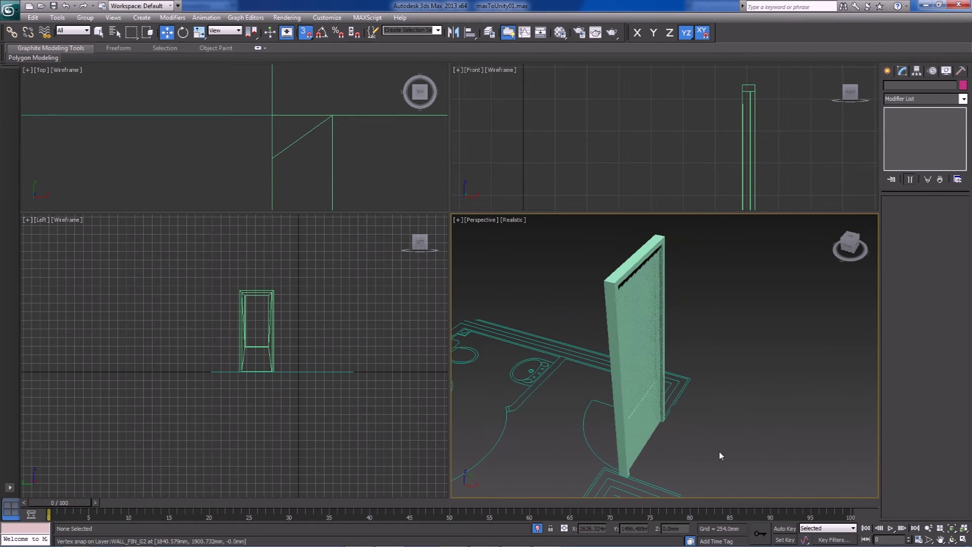
pyautogui.click(640, 438)
pyautogui.scroll(-10, 329, 170)
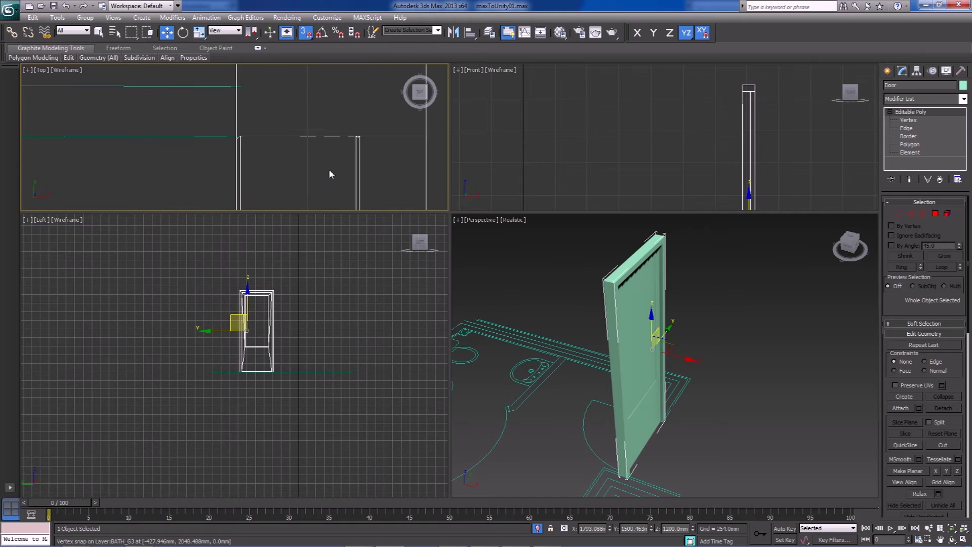
pyautogui.scroll(3, 303, 147)
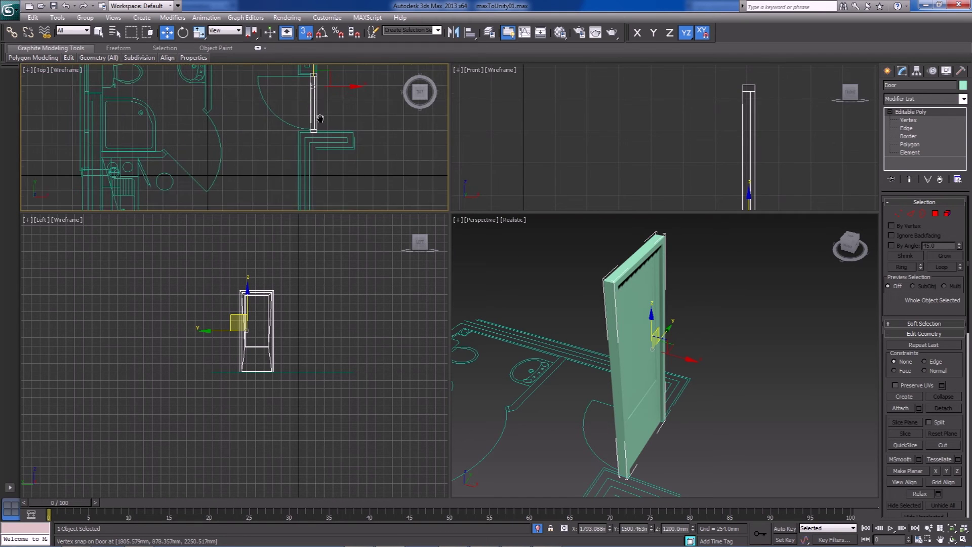
# - Leave isolation and snap the door's top vertices vertically to the upper edge of the exterior wall opening
pyautogui.click(539, 529)
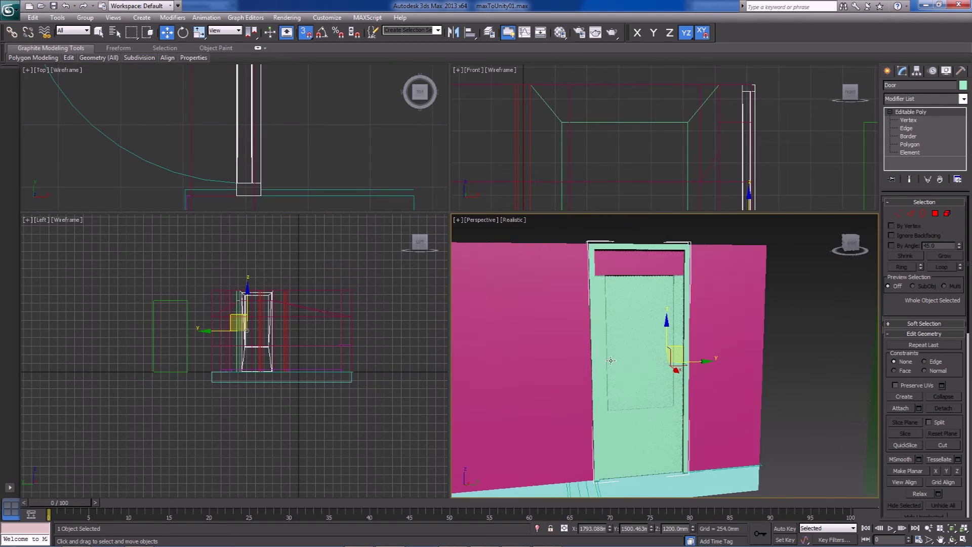
pyautogui.click(896, 214)
pyautogui.scroll(-5, 684, 152)
pyautogui.moveTo(677, 114); pyautogui.dragTo(607, 129, button='middle')
pyautogui.moveTo(626, 103); pyautogui.dragTo(659, 133)
pyautogui.moveTo(632, 97); pyautogui.dragTo(633, 139)
pyautogui.scroll(6, 623, 156)
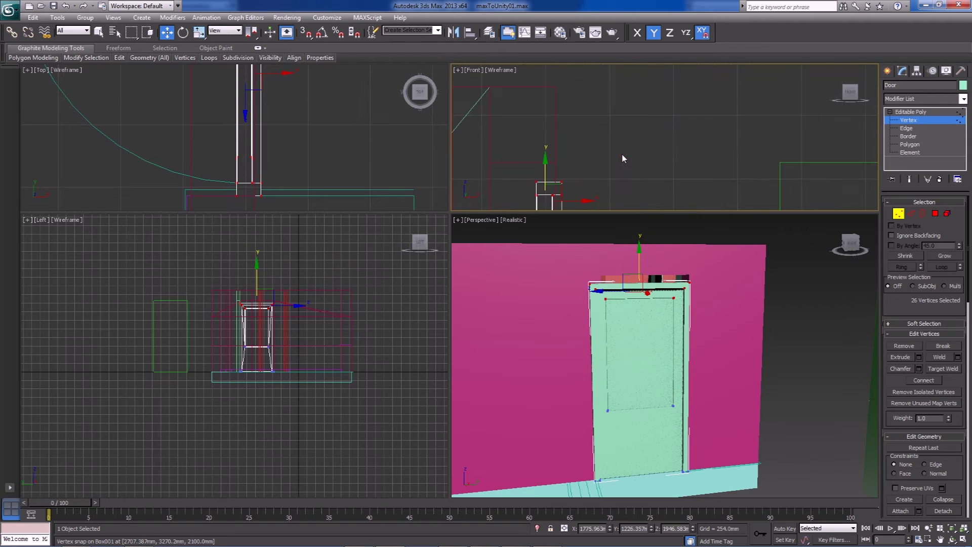
pyautogui.moveTo(691, 154); pyautogui.dragTo(643, 137)
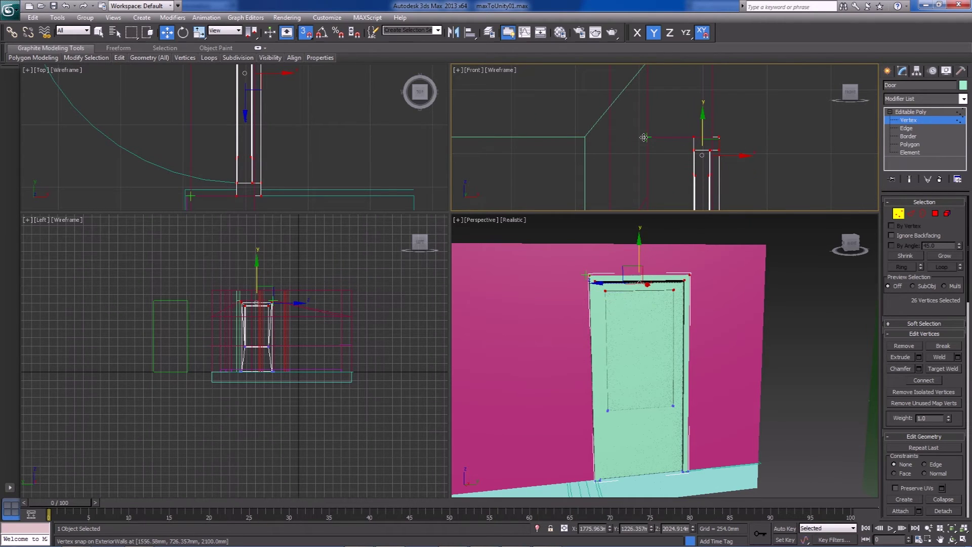
pyautogui.click(909, 120)
# - Try to move the exterior door along X out of its wall opening
pyautogui.keyDown('alt'); pyautogui.moveTo(658, 354); pyautogui.dragTo(724, 385, button='middle'); pyautogui.keyUp('alt')
pyautogui.click(261, 161)
pyautogui.scroll(-2, 348, 156)
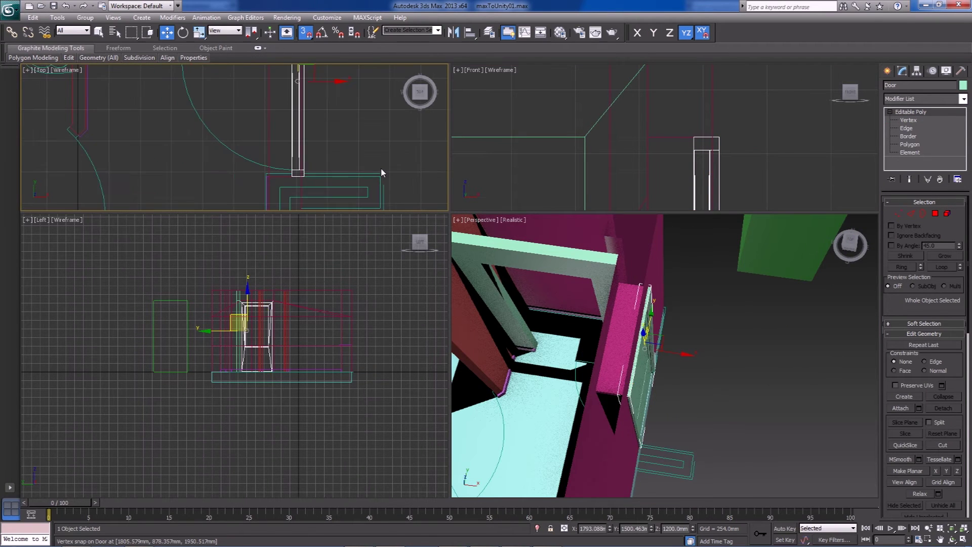
pyautogui.moveTo(331, 130); pyautogui.dragTo(342, 156, button='middle')
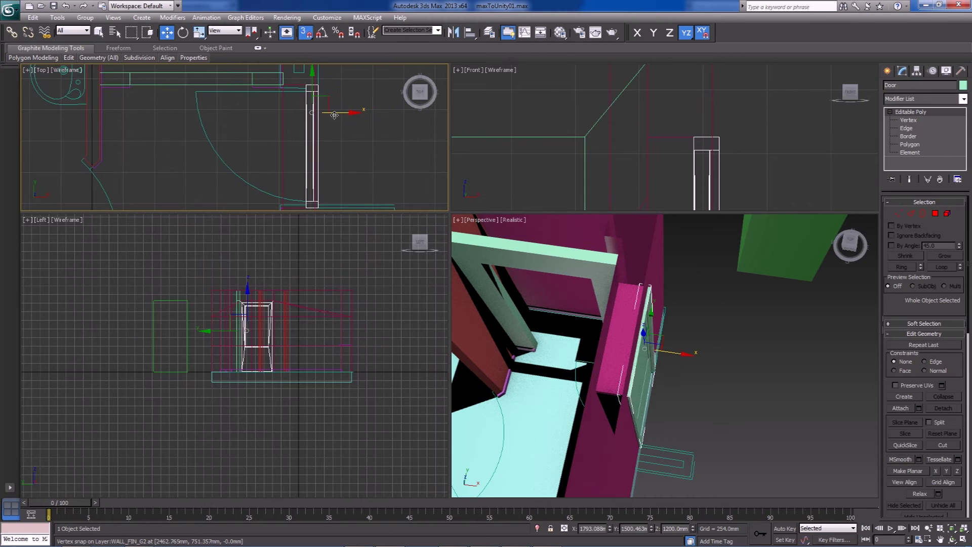
pyautogui.moveTo(341, 113); pyautogui.dragTo(352, 113)
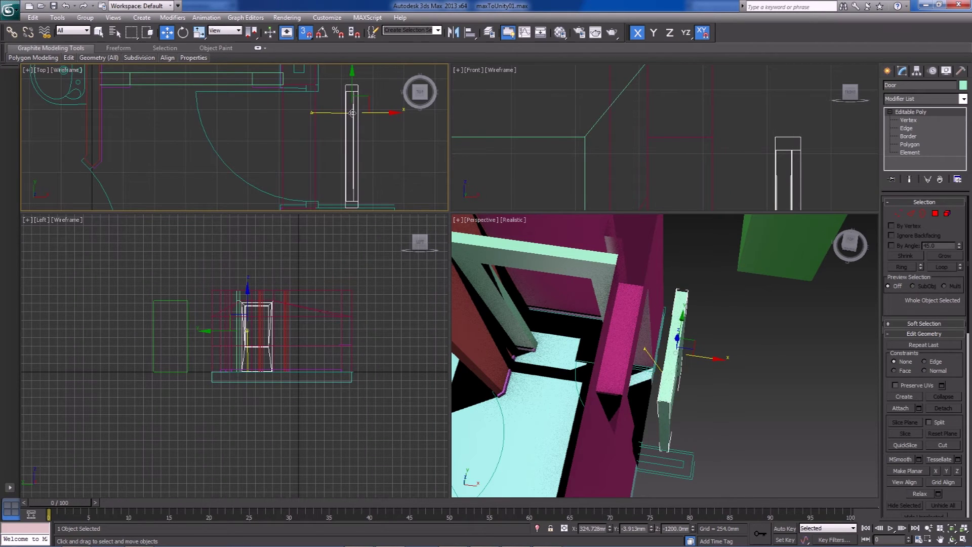
pyautogui.hotkey('ctrl', 'z')
# - Clone the exterior door as a single copy beside the interior cupboard opening in the floor plan
pyautogui.click(364, 126)
pyautogui.moveTo(314, 154); pyautogui.dragTo(311, 150, button='middle')
pyautogui.click(775, 426)
pyautogui.scroll(10, 641, 374)
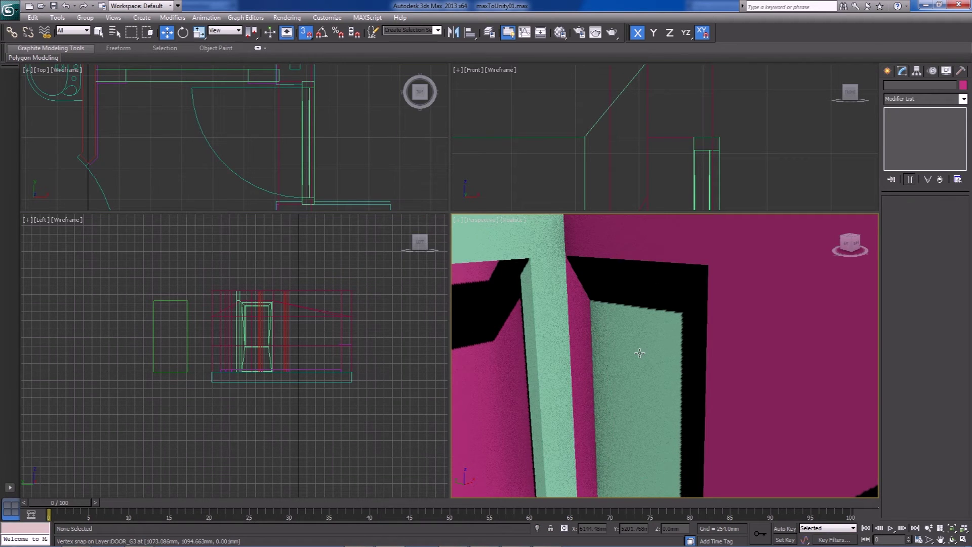
pyautogui.click(641, 355)
pyautogui.scroll(-5, 330, 157)
pyautogui.moveTo(274, 131); pyautogui.dragTo(314, 152, button='middle')
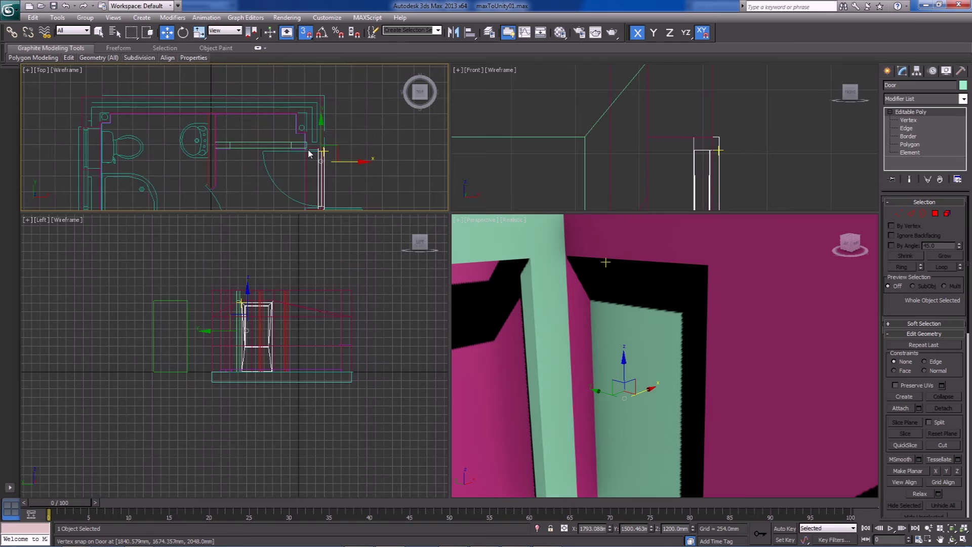
pyautogui.scroll(3, 337, 170)
pyautogui.keyDown('shift'); pyautogui.moveTo(374, 162); pyautogui.dragTo(252, 139); pyautogui.keyUp('shift')
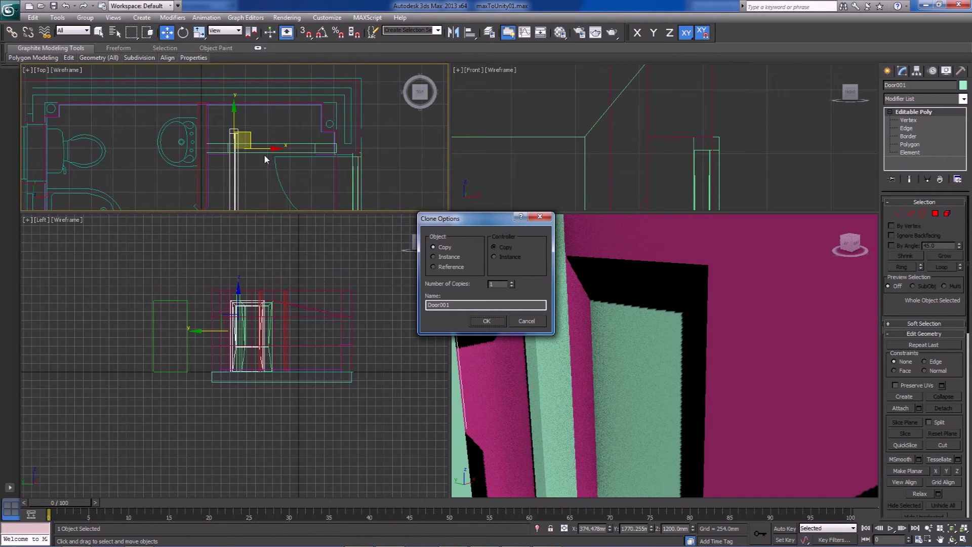
pyautogui.click(487, 321)
# - Rotate the door copy 90 degrees about Z with angle snap so it runs parallel to the cupboard opening
pyautogui.press('e')
pyautogui.press('z')
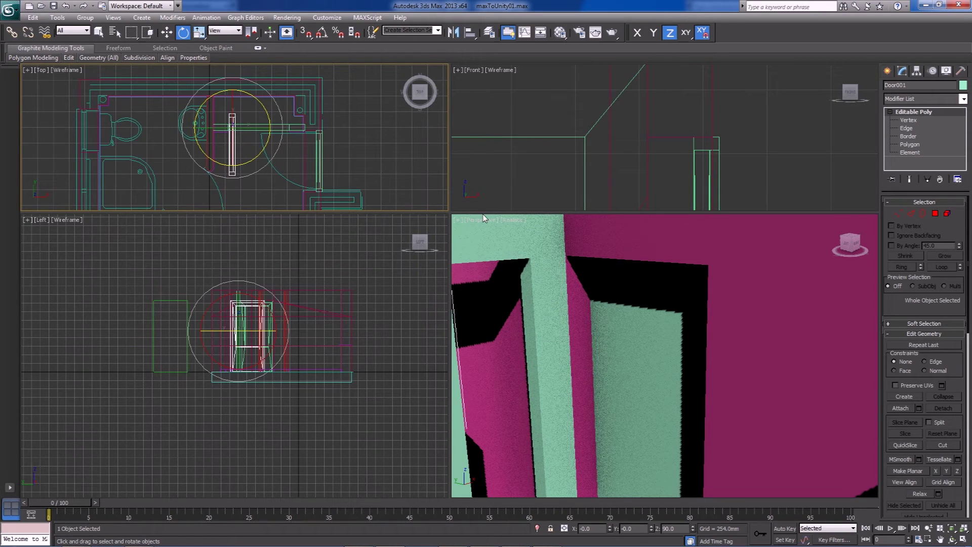
pyautogui.moveTo(484, 212); pyautogui.dragTo(486, 318)
pyautogui.scroll(5, 234, 210)
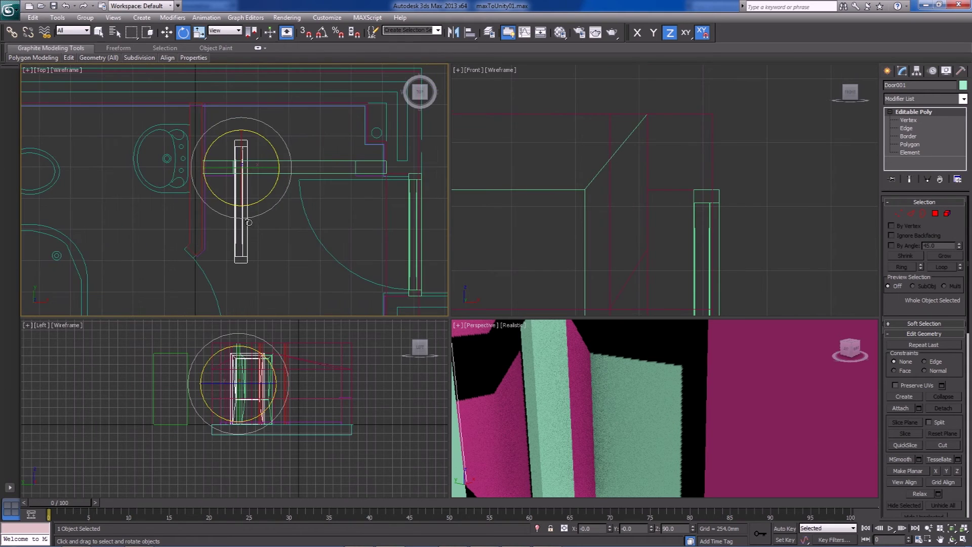
pyautogui.moveTo(267, 195); pyautogui.dragTo(313, 96)
pyautogui.hotkey('ctrl', 'z')
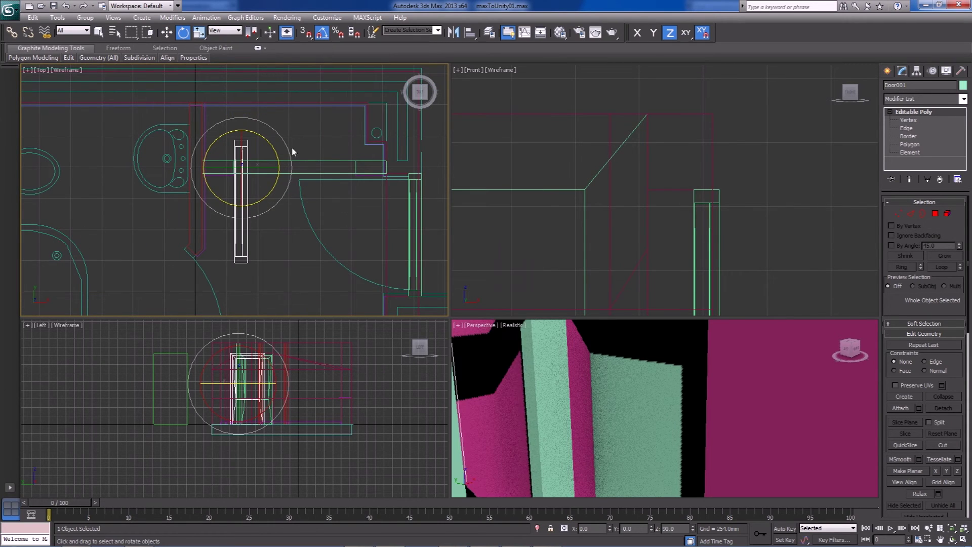
pyautogui.moveTo(282, 187); pyautogui.dragTo(104, 115)
# - Center the pivots of the original exterior door and its rotated copy to their objects
pyautogui.click(414, 227)
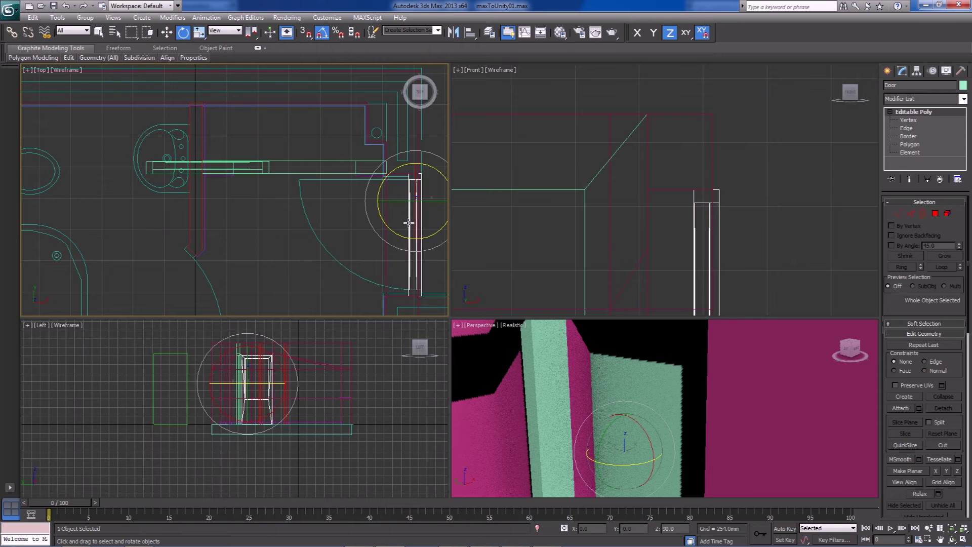
pyautogui.click(917, 71)
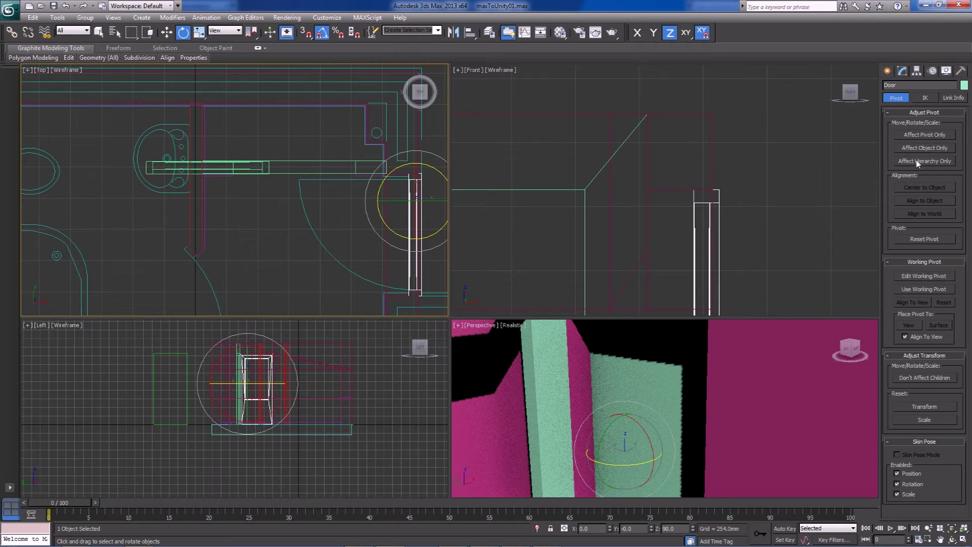
pyautogui.click(925, 134)
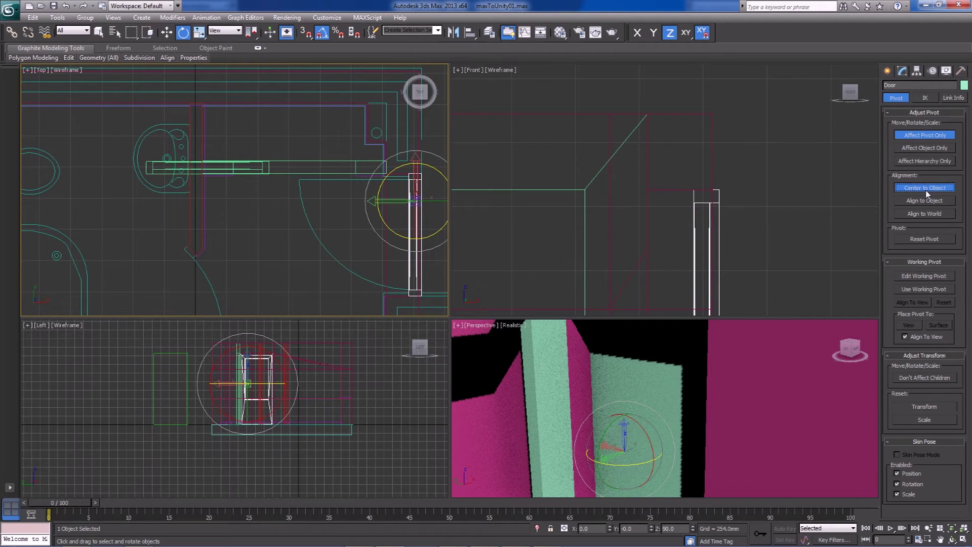
pyautogui.click(921, 136)
pyautogui.click(242, 165)
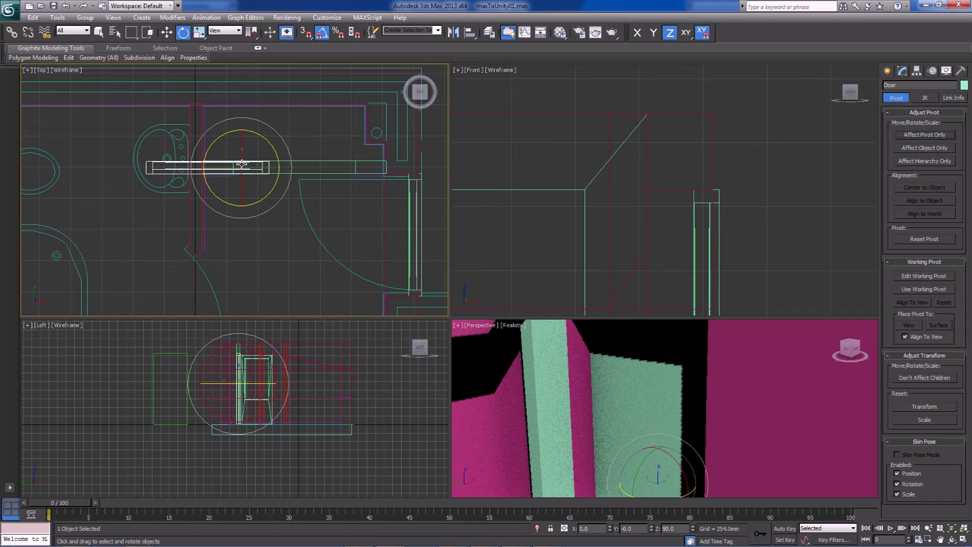
pyautogui.click(923, 136)
pyautogui.click(921, 140)
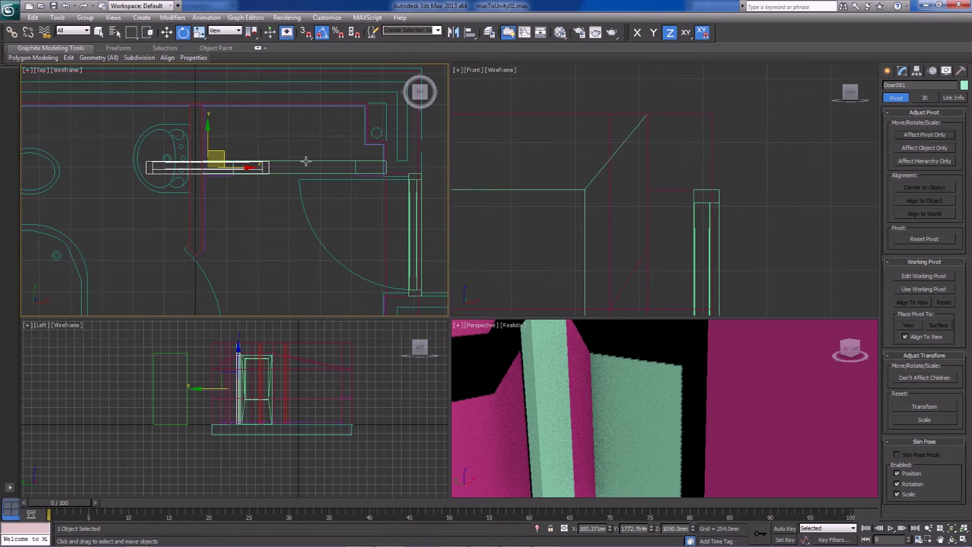
# - Move the rotated door copy into the cupboard opening and snap its corner to the opening's frame
pyautogui.press('w')
pyautogui.moveTo(233, 171); pyautogui.dragTo(321, 176)
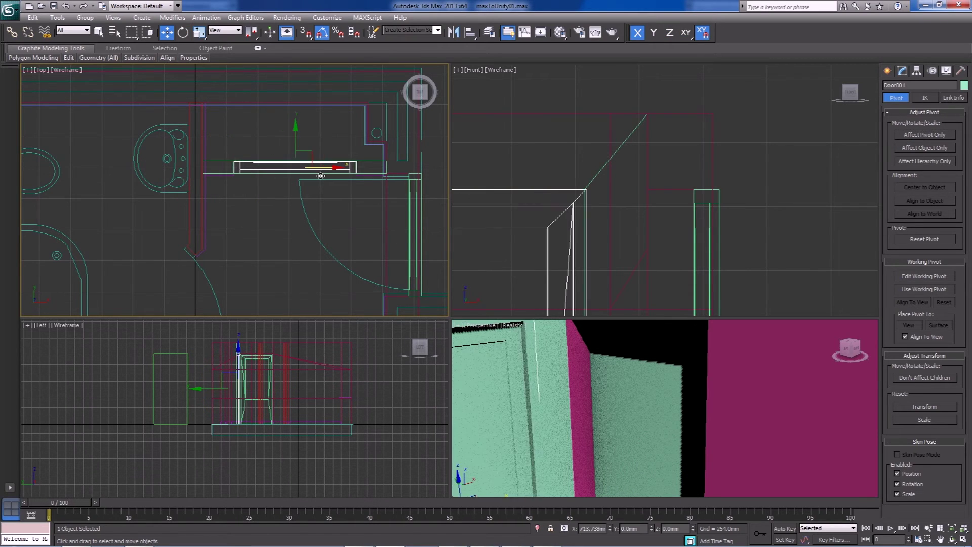
pyautogui.scroll(2, 269, 182)
pyautogui.moveTo(268, 183); pyautogui.dragTo(266, 242, button='middle')
pyautogui.scroll(2, 267, 242)
pyautogui.moveTo(262, 237); pyautogui.dragTo(253, 218)
pyautogui.moveTo(278, 237); pyautogui.dragTo(209, 208, button='middle')
pyautogui.scroll(-3, 208, 209)
pyautogui.moveTo(315, 189); pyautogui.dragTo(317, 160)
pyautogui.scroll(3, 317, 160)
pyautogui.moveTo(231, 130); pyautogui.dragTo(207, 206)
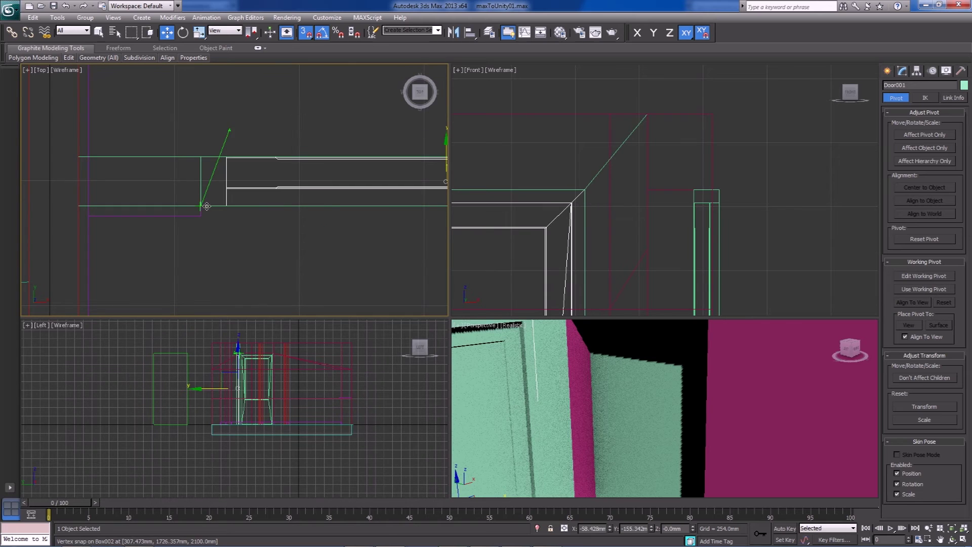
pyautogui.scroll(-5, 300, 190)
# - Clone the cupboard door near the diagonal bathroom doorway and rotate the copy 45 degrees about Z
pyautogui.scroll(4, 304, 189)
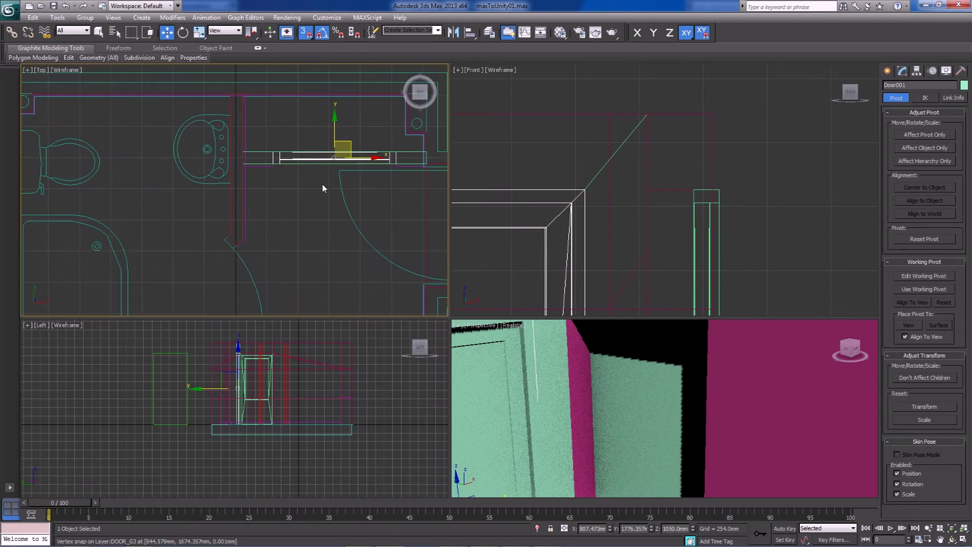
pyautogui.moveTo(323, 188); pyautogui.dragTo(341, 160, button='middle')
pyautogui.keyDown('shift'); pyautogui.moveTo(369, 119); pyautogui.dragTo(264, 257); pyautogui.keyUp('shift')
pyautogui.click(478, 324)
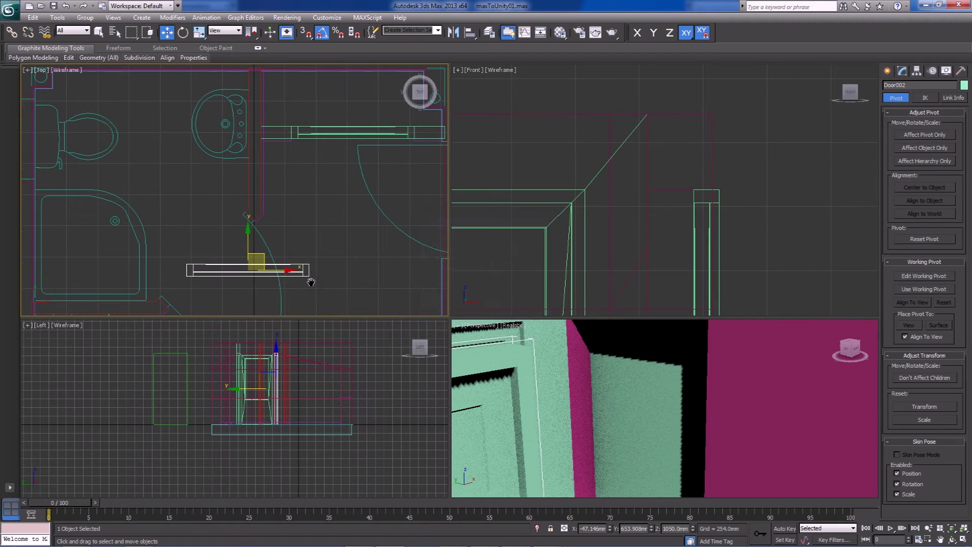
pyautogui.moveTo(304, 276); pyautogui.dragTo(327, 230, button='middle')
pyautogui.press('e')
pyautogui.moveTo(280, 260); pyautogui.dragTo(302, 247)
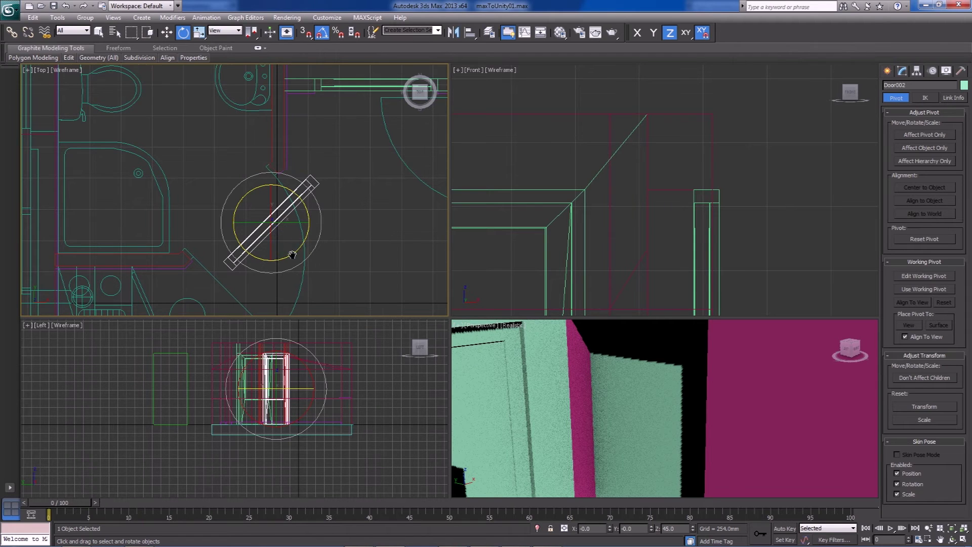
# - Move the 45-degree door roughly into the diagonal bathroom doorway between the interior walls
pyautogui.moveTo(292, 255); pyautogui.dragTo(309, 241, button='middle')
pyautogui.press('w')
pyautogui.moveTo(308, 199); pyautogui.dragTo(265, 187)
pyautogui.scroll(10, 268, 192)
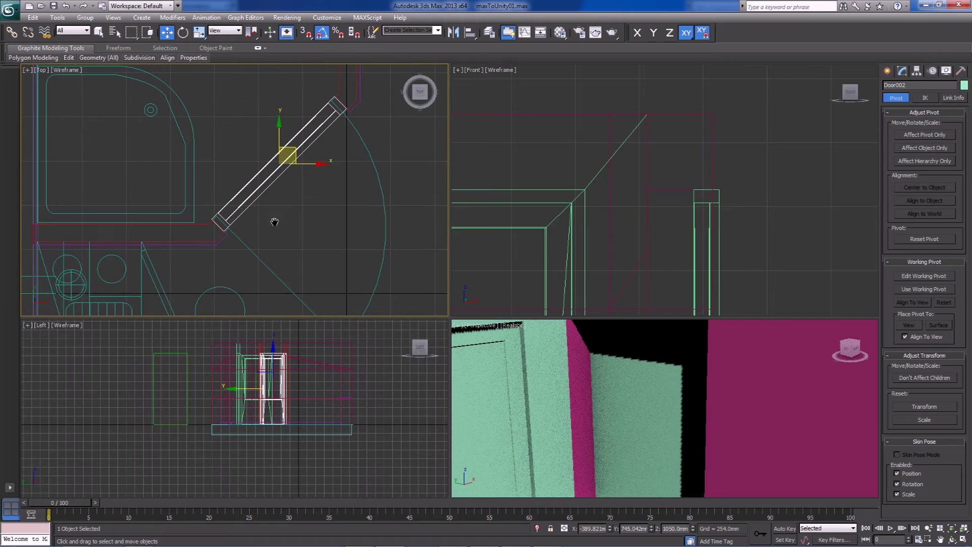
# - Snap the bathroom door's lower corner to the corner vertex of the interior wall in plan
pyautogui.press('s')
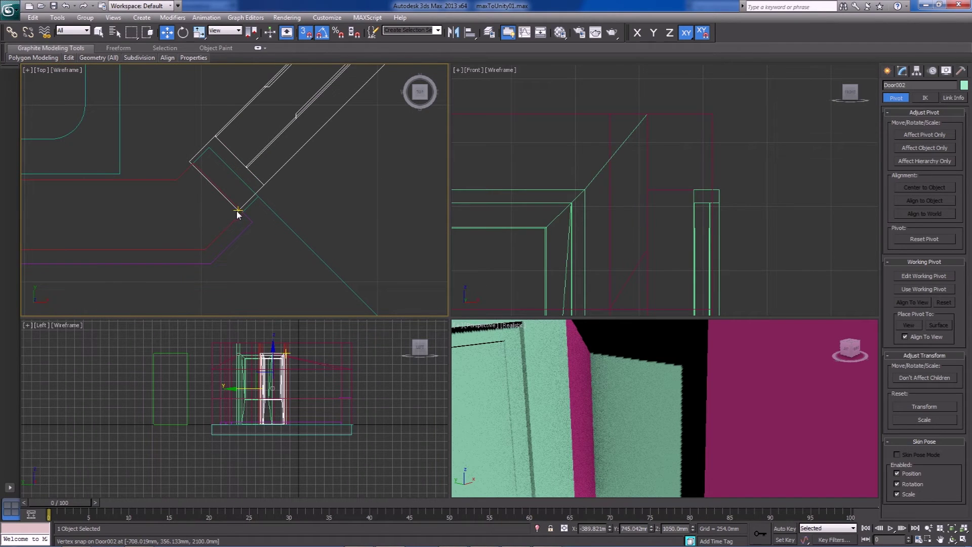
pyautogui.click(238, 214)
pyautogui.click(265, 185)
pyautogui.moveTo(242, 211); pyautogui.dragTo(260, 183)
pyautogui.click(265, 186)
pyautogui.click(256, 199)
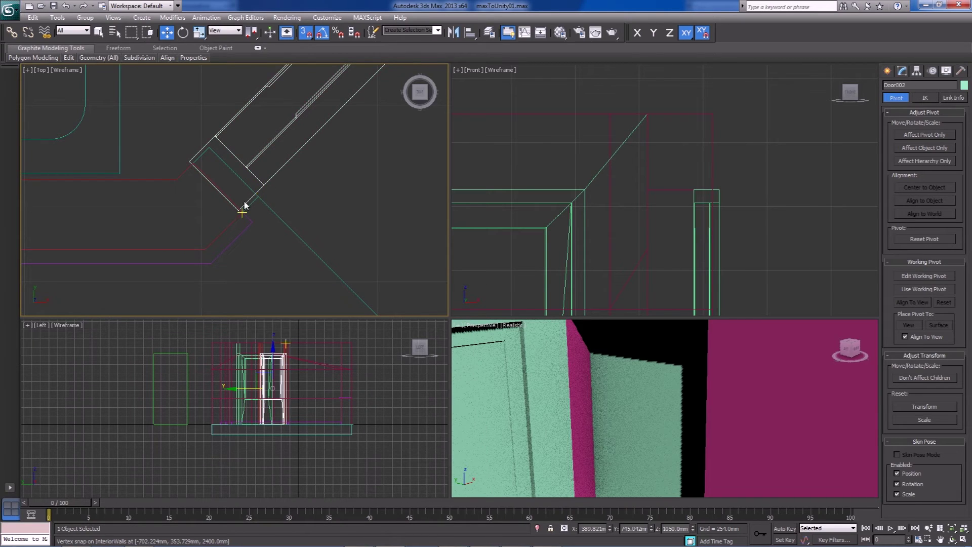
pyautogui.scroll(4, 245, 204)
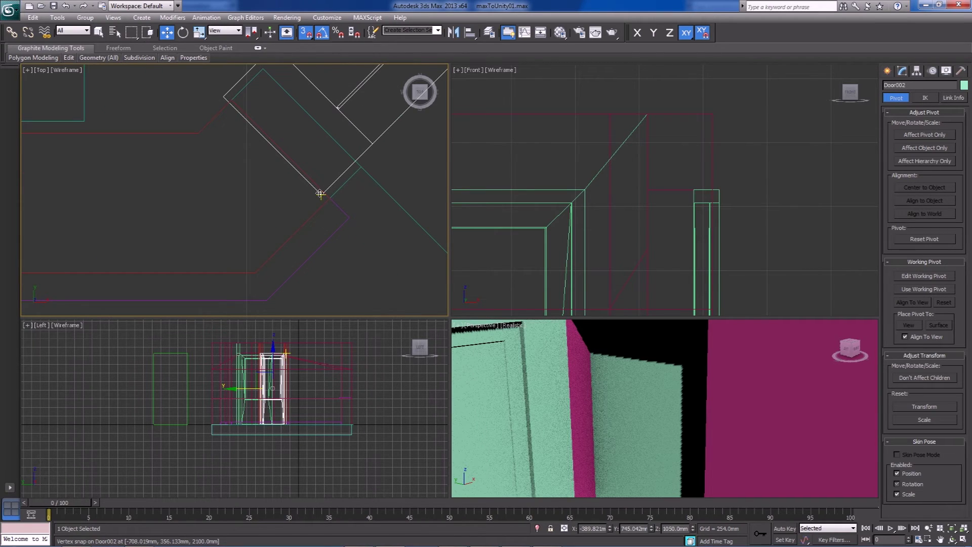
pyautogui.moveTo(320, 193); pyautogui.dragTo(328, 195)
# - Examine how the doors fit in their openings in the floor plan and in perspective
pyautogui.scroll(-6, 357, 192)
pyautogui.moveTo(339, 164); pyautogui.dragTo(304, 241, button='middle')
pyautogui.scroll(2, 357, 154)
pyautogui.scroll(-5, 235, 227)
pyautogui.scroll(3, 295, 214)
pyautogui.moveTo(316, 153); pyautogui.dragTo(269, 210, button='middle')
pyautogui.scroll(-5, 235, 189)
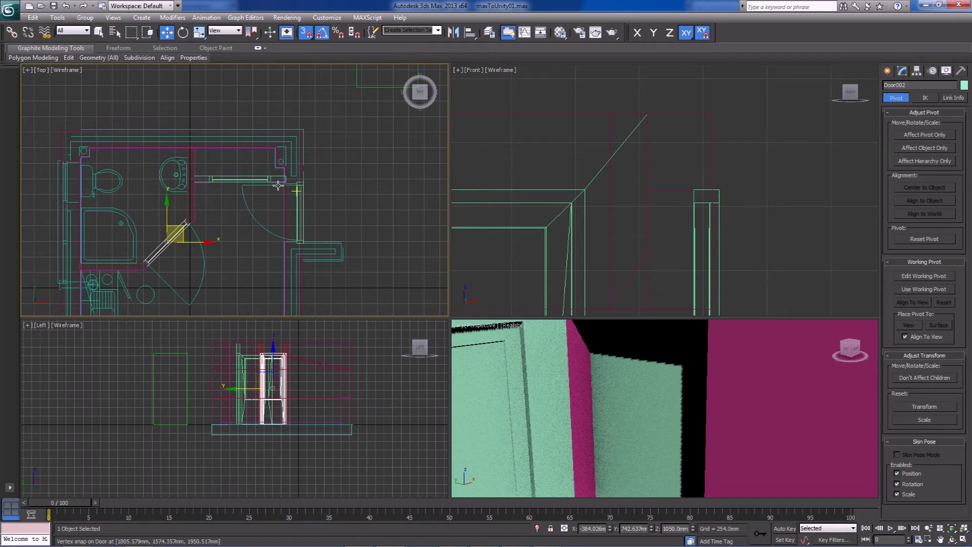
pyautogui.scroll(5, 147, 264)
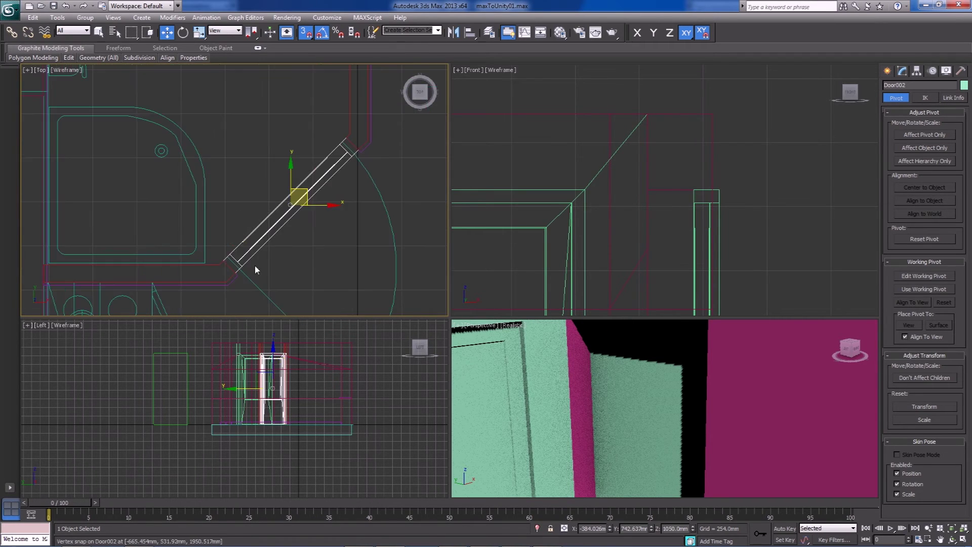
pyautogui.scroll(-4, 356, 260)
pyautogui.scroll(-5, 636, 366)
pyautogui.keyDown('alt'); pyautogui.moveTo(636, 366); pyautogui.dragTo(614, 407, button='middle'); pyautogui.keyUp('alt')
pyautogui.scroll(-5, 611, 437)
pyautogui.scroll(8, 615, 406)
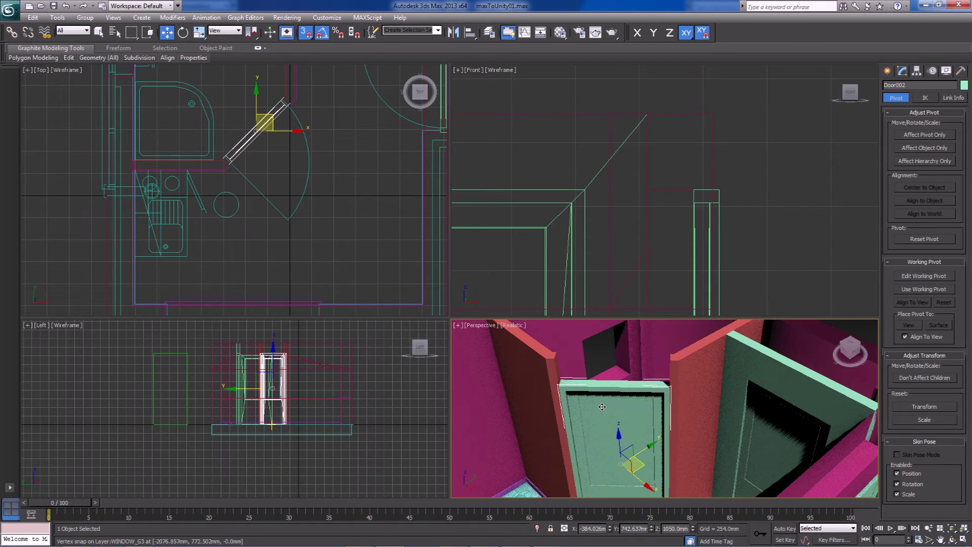
# - Ring-select the vertical edges of the interior walls and connect them with a new horizontal edge loop
pyautogui.click(533, 371)
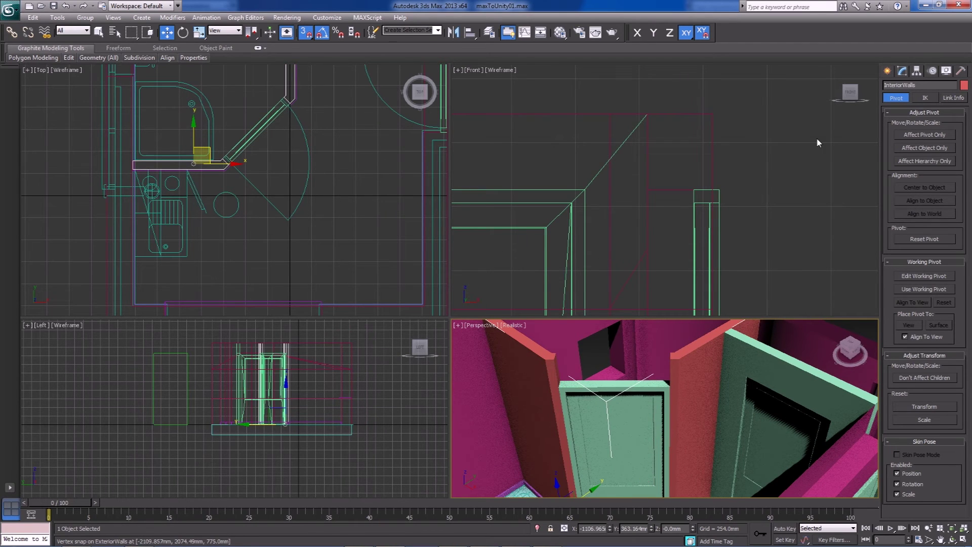
pyautogui.click(906, 72)
pyautogui.click(911, 213)
pyautogui.moveTo(720, 232); pyautogui.dragTo(754, 198, button='middle')
pyautogui.scroll(-10, 754, 195)
pyautogui.press('s')
pyautogui.hotkey('alt', 'r')
pyautogui.middleClick(739, 405)
pyautogui.press('F4')
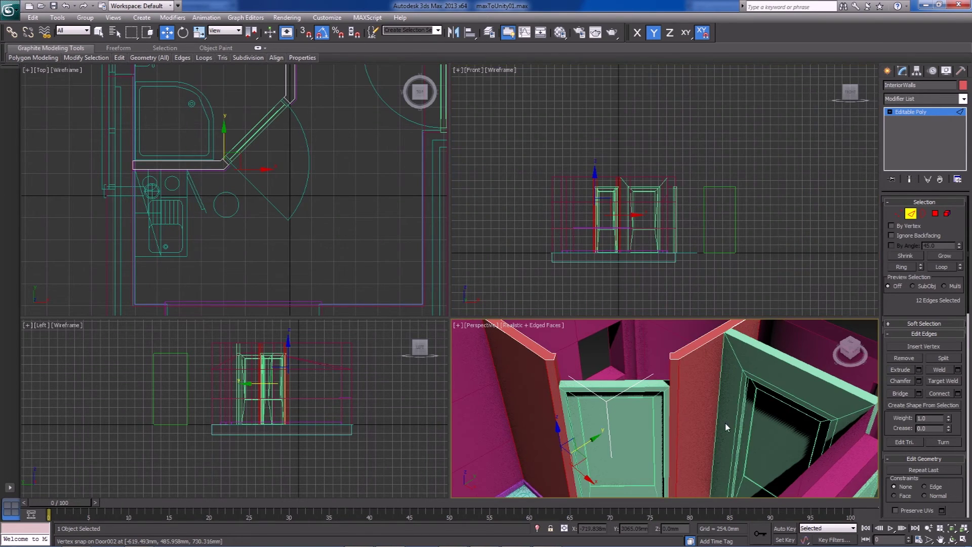
pyautogui.moveTo(726, 423); pyautogui.dragTo(771, 402, button='middle')
pyautogui.click(937, 394)
# - Snap the new interior wall edge loop along Z to the top of the bathroom door
pyautogui.press('s')
pyautogui.moveTo(581, 392); pyautogui.dragTo(599, 362)
pyautogui.keyDown('alt'); pyautogui.moveTo(599, 361); pyautogui.dragTo(659, 397, button='middle'); pyautogui.keyUp('alt')
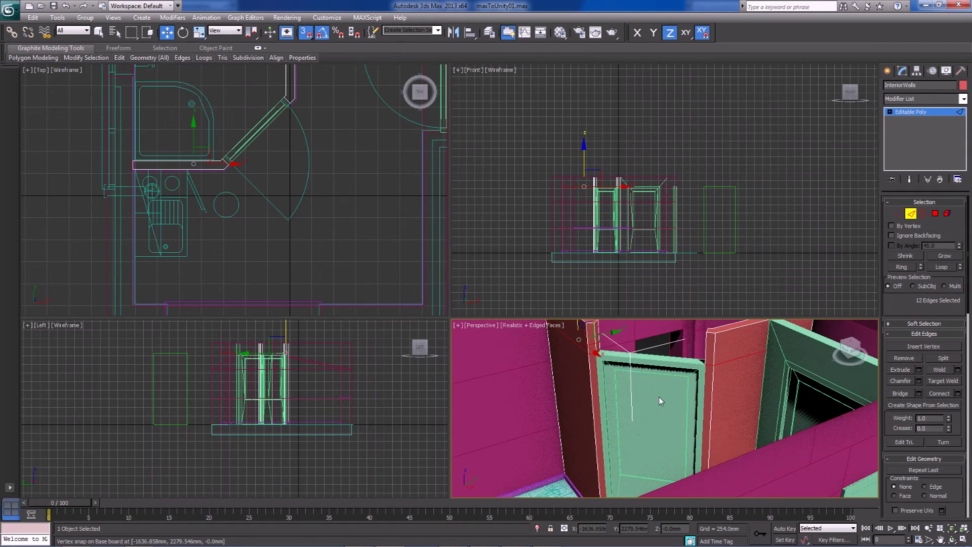
# - Bridge the two facing interior wall polygons above the bathroom door to close the gap
pyautogui.click(936, 214)
pyautogui.click(607, 385)
pyautogui.press('s')
pyautogui.keyDown('alt'); pyautogui.moveTo(655, 412); pyautogui.dragTo(702, 378, button='middle'); pyautogui.keyUp('alt')
pyautogui.keyDown('ctrl'); pyautogui.click(705, 375); pyautogui.keyUp('ctrl')
pyautogui.click(903, 382)
pyautogui.click(788, 272)
pyautogui.keyDown('alt'); pyautogui.moveTo(704, 404); pyautogui.dragTo(716, 388, button='middle'); pyautogui.keyUp('alt')
pyautogui.scroll(-5, 715, 385)
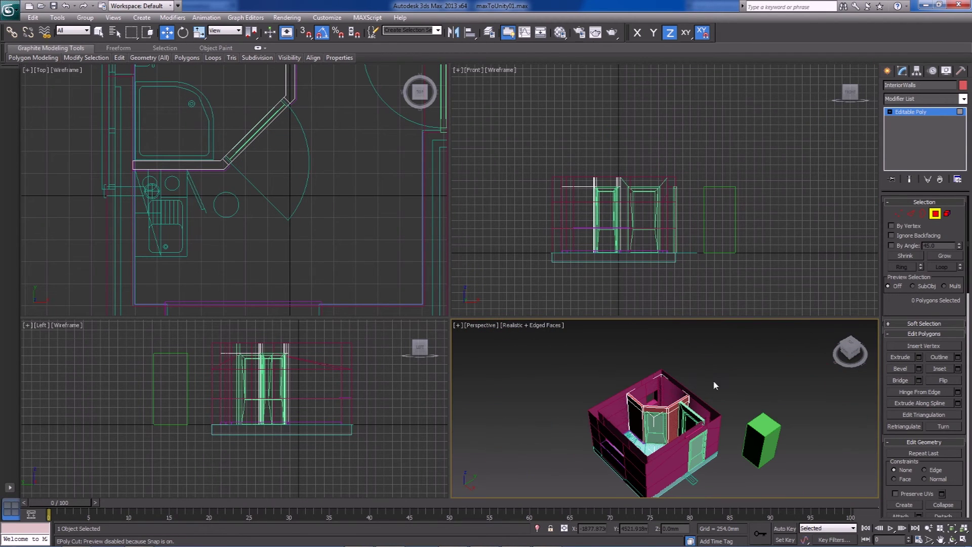
# - Leave polygon editing, inspect the whole room from outside and select the exterior door
pyautogui.click(936, 214)
pyautogui.click(790, 377)
pyautogui.keyDown('alt'); pyautogui.moveTo(709, 349); pyautogui.dragTo(704, 395, button='middle'); pyautogui.keyUp('alt')
pyautogui.scroll(4, 704, 415)
pyautogui.scroll(3, 692, 451)
pyautogui.moveTo(679, 459)
pyautogui.keyDown('alt'); pyautogui.mouseDown(button='middle')
pyautogui.moveTo(688, 445)
pyautogui.moveTo(673, 472)
pyautogui.mouseUp(button='middle'); pyautogui.keyUp('alt')
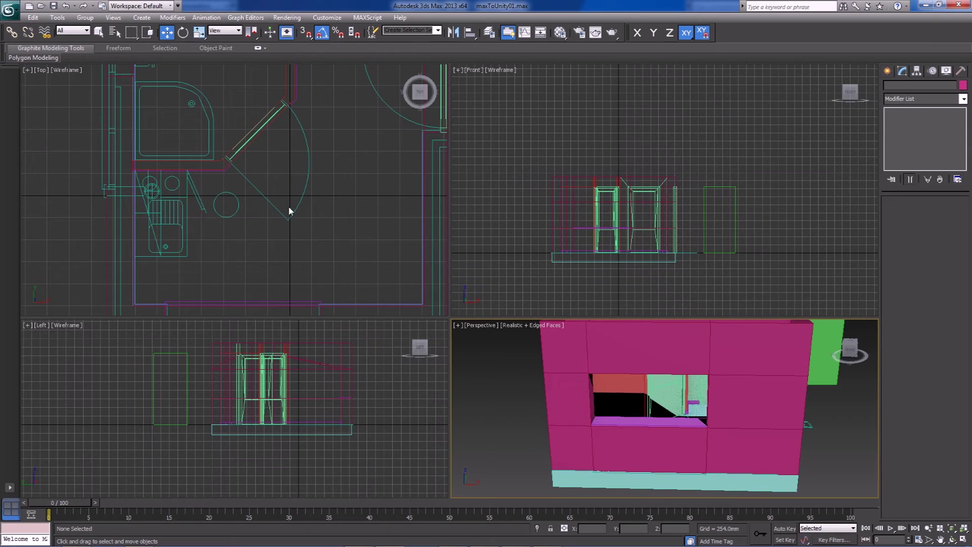
pyautogui.keyDown('alt'); pyautogui.moveTo(692, 441); pyautogui.dragTo(762, 399, button='middle'); pyautogui.keyUp('alt')
pyautogui.click(796, 388)
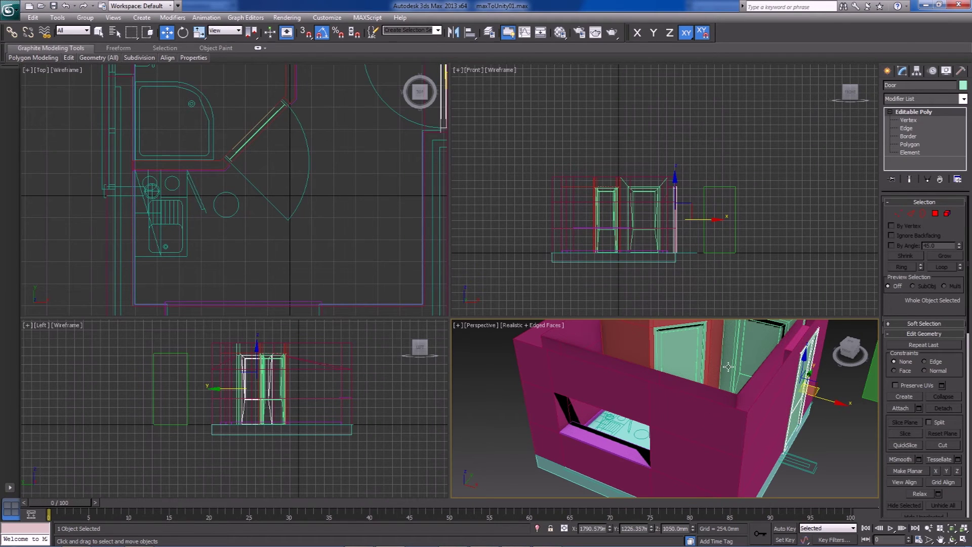
# - Examine the layout of the window opening and its frame divisions in the plan drawing
pyautogui.click(733, 295)
pyautogui.moveTo(250, 212); pyautogui.dragTo(284, 130, button='middle')
pyautogui.moveTo(298, 253); pyautogui.dragTo(275, 229, button='middle')
pyautogui.scroll(2, 278, 237)
pyautogui.scroll(2, 276, 237)
pyautogui.moveTo(205, 264); pyautogui.dragTo(174, 259, button='middle')
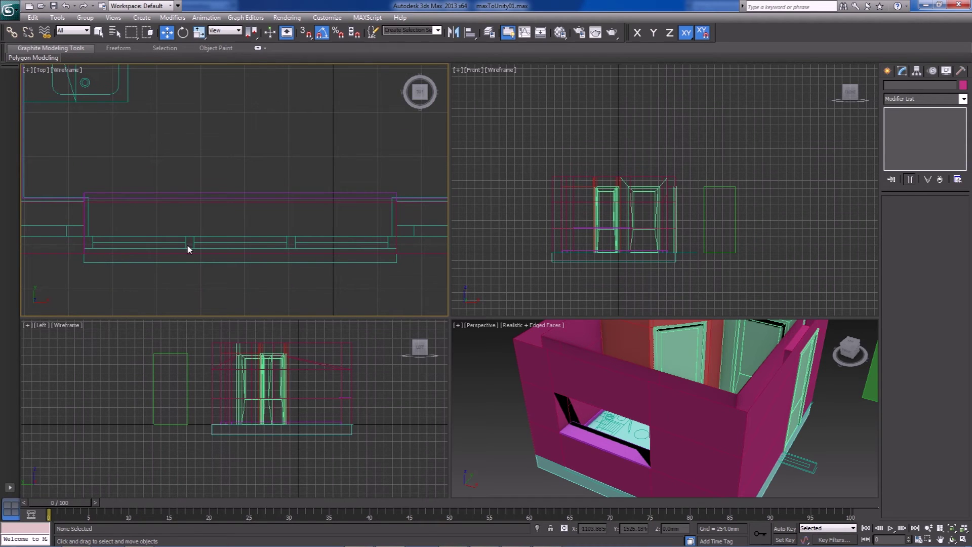
pyautogui.scroll(-5, 335, 242)
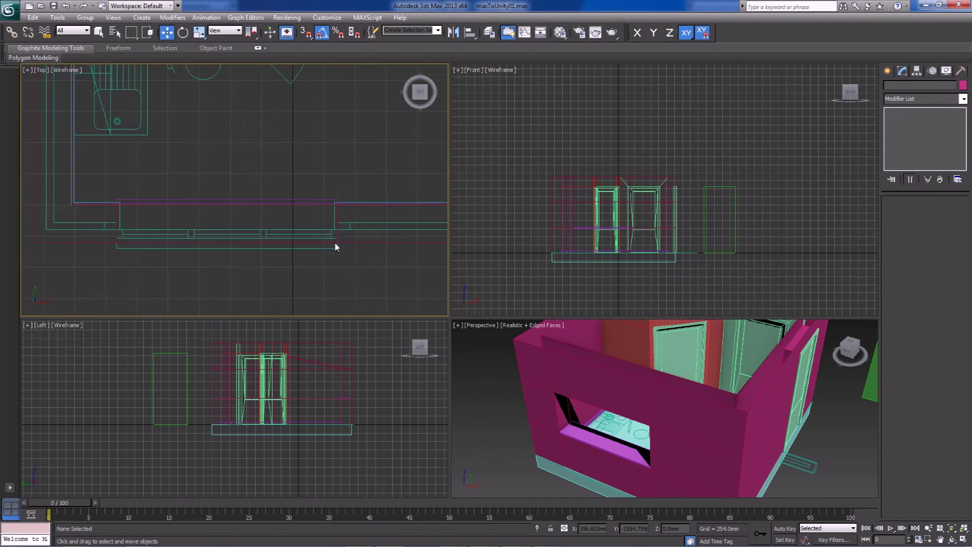
# - Copy the interior door nearest the entrance and place the copy outside, in front of the window wall
pyautogui.click(740, 324)
pyautogui.scroll(-2, 264, 228)
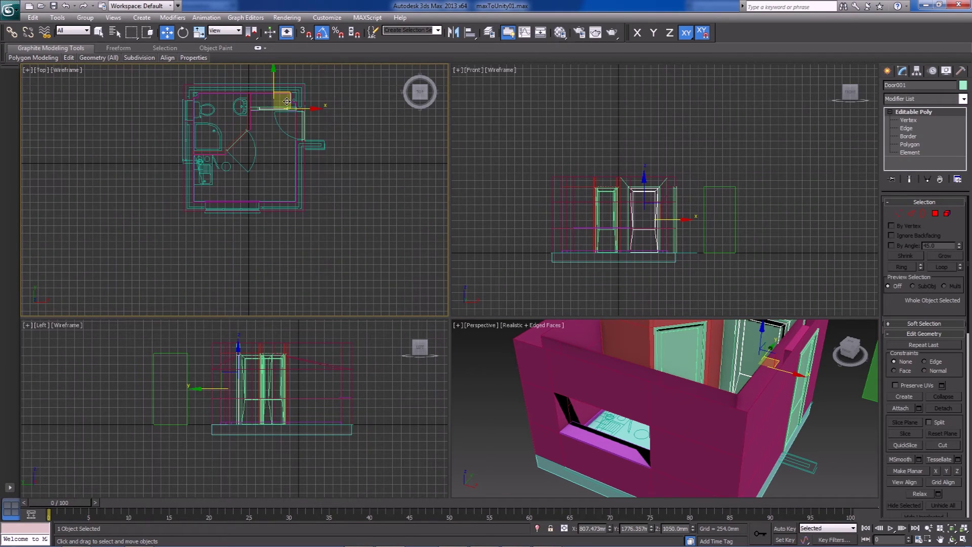
pyautogui.keyDown('shift'); pyautogui.moveTo(287, 97); pyautogui.dragTo(255, 222); pyautogui.keyUp('shift')
pyautogui.click(484, 322)
pyautogui.moveTo(599, 429)
pyautogui.mouseDown(button='middle')
pyautogui.moveTo(624, 356)
pyautogui.moveTo(648, 371)
pyautogui.mouseUp(button='middle')
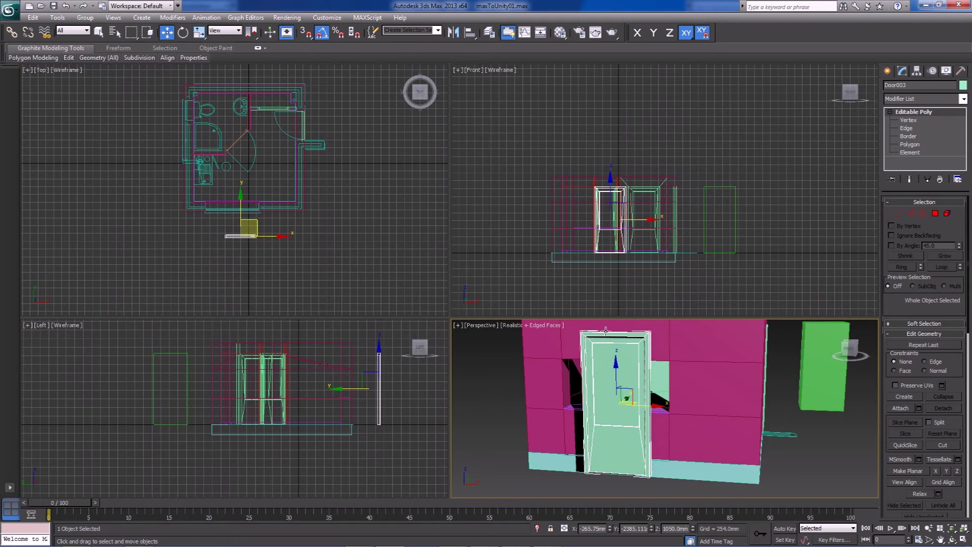
# - Delete the door leaf from the copy so that only its frame remains, and rename the object Window
pyautogui.click(947, 214)
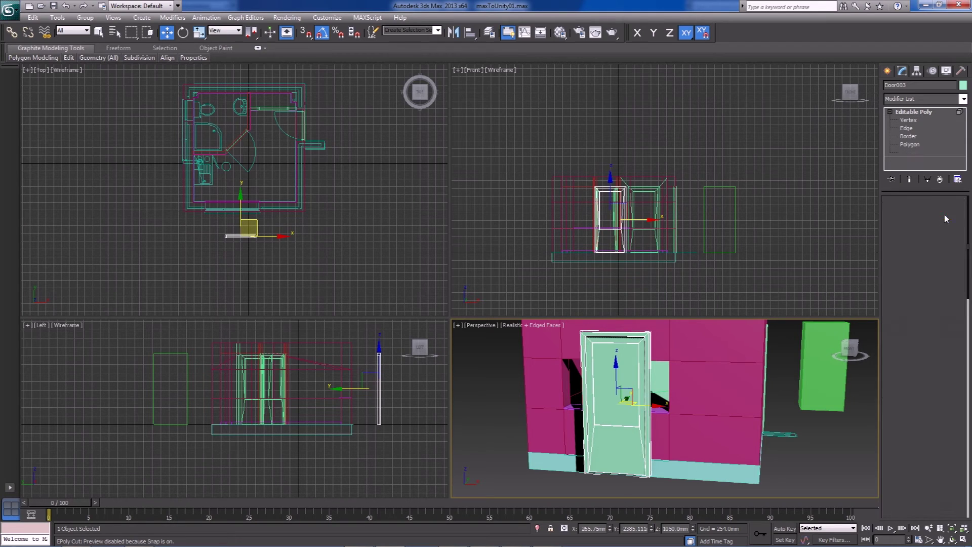
pyautogui.hotkey('ctrl', 'a')
pyautogui.press('Delete')
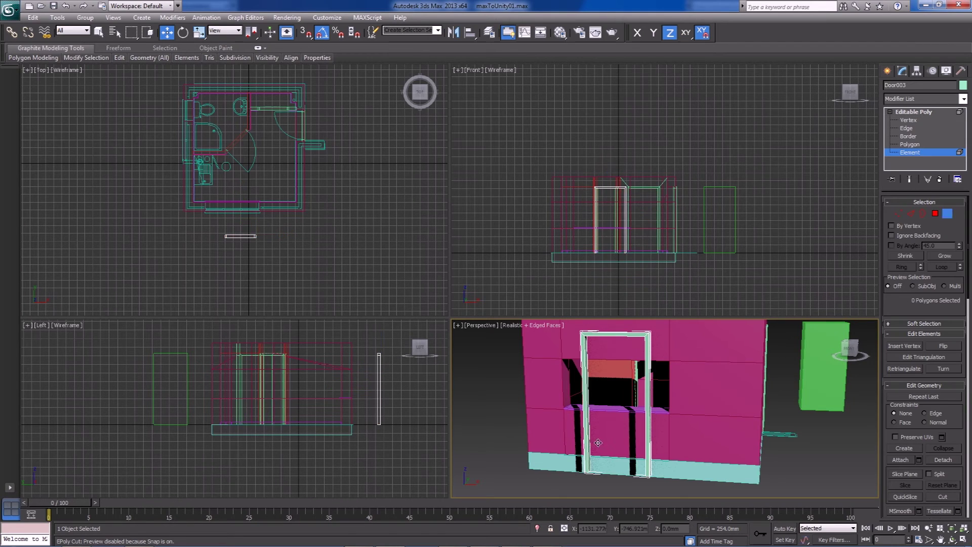
pyautogui.click(948, 214)
pyautogui.doubleClick(899, 85)
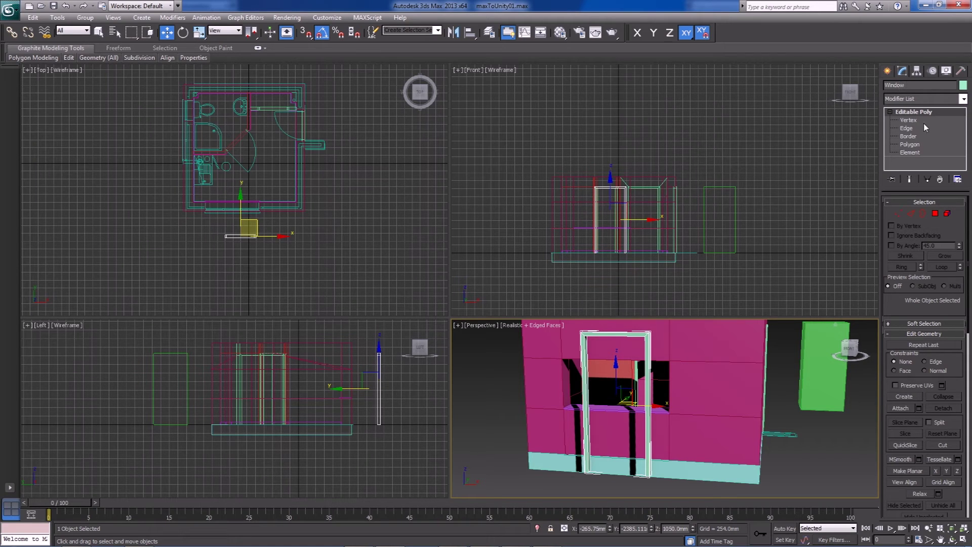
# - Connect the vertical edges of the frame's two legs with new horizontal edges and lower them toward the frame's foot
pyautogui.click(911, 213)
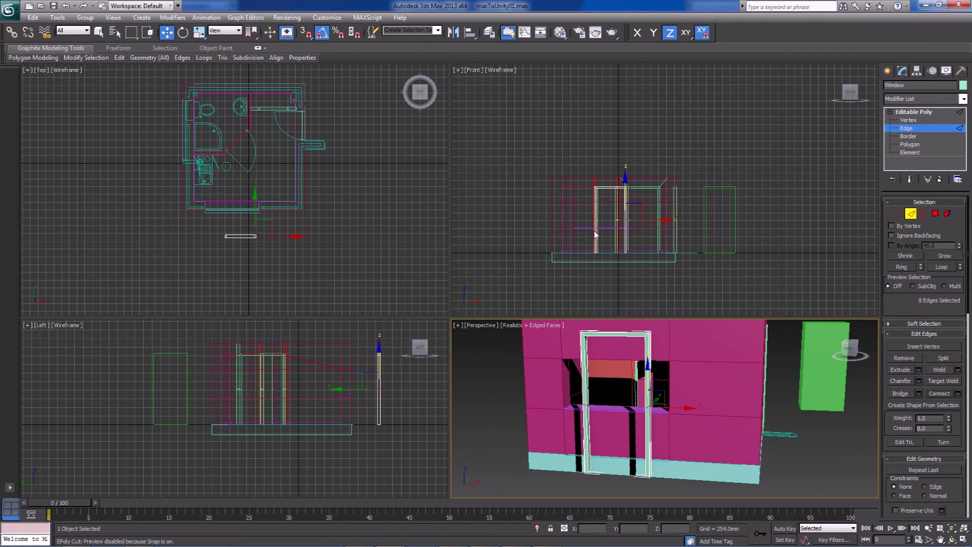
pyautogui.scroll(3, 554, 172)
pyautogui.scroll(5, 646, 369)
pyautogui.moveTo(646, 370)
pyautogui.keyDown('alt'); pyautogui.mouseDown(button='middle')
pyautogui.moveTo(644, 379)
pyautogui.moveTo(664, 383)
pyautogui.moveTo(642, 366)
pyautogui.mouseUp(button='middle'); pyautogui.keyUp('alt')
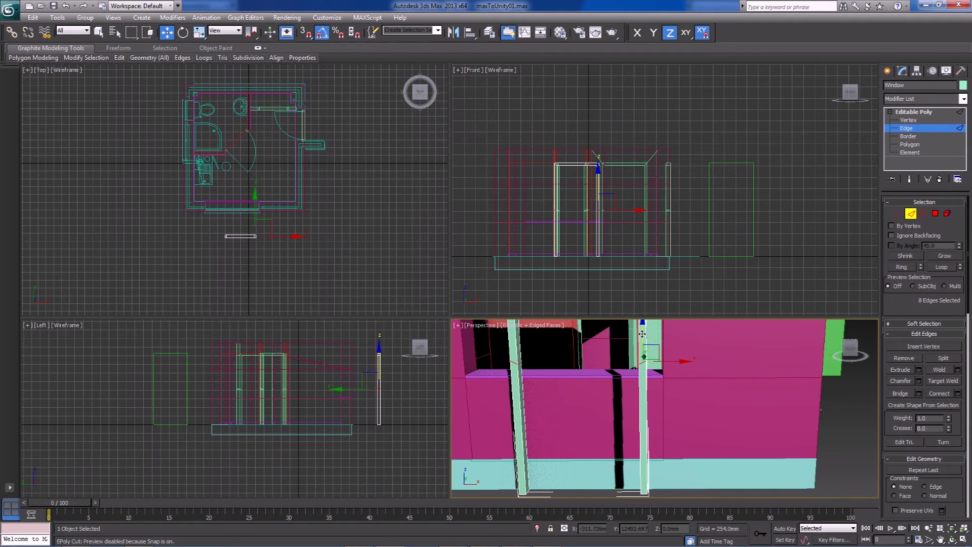
pyautogui.scroll(-3, 653, 440)
pyautogui.moveTo(654, 441); pyautogui.dragTo(607, 431, button='middle')
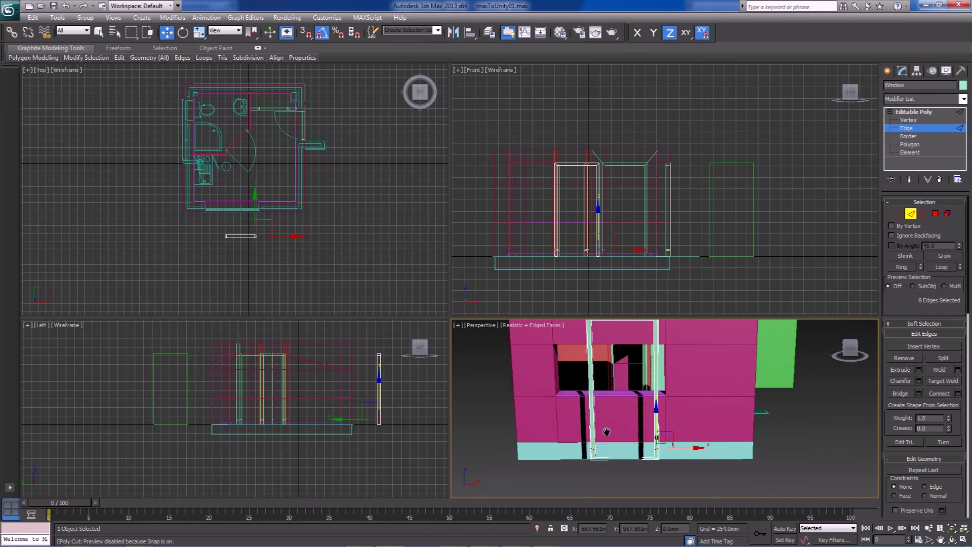
# - Compare the frame's upper corners with its open feet and make the new leg edges planar along Z
pyautogui.scroll(5, 598, 381)
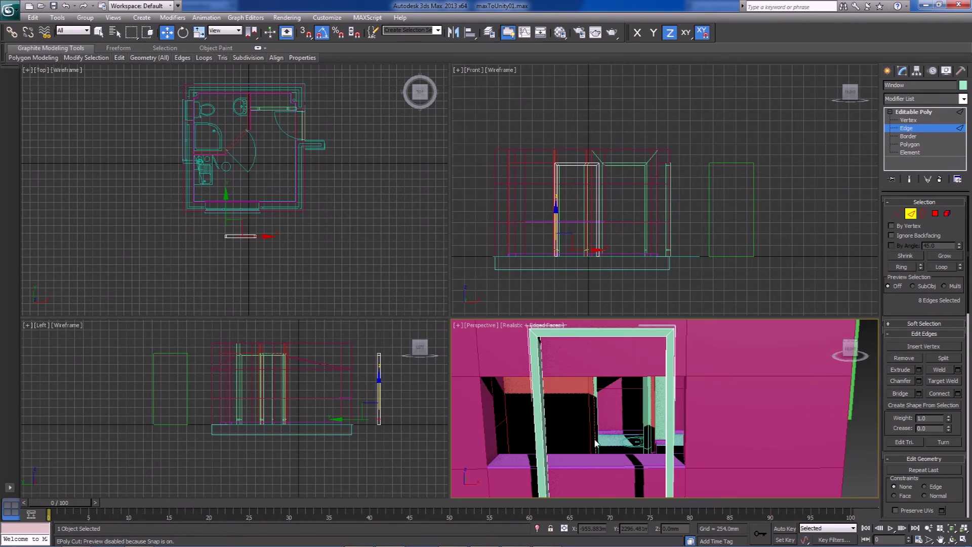
pyautogui.moveTo(598, 381); pyautogui.dragTo(606, 365, button='middle')
pyautogui.scroll(-2, 606, 365)
pyautogui.scroll(-3, 638, 460)
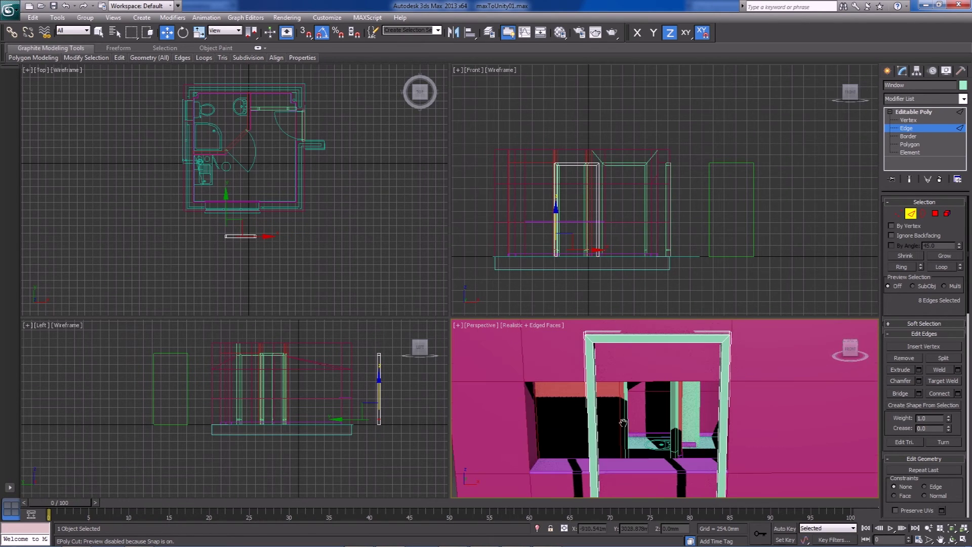
pyautogui.moveTo(590, 341); pyautogui.dragTo(591, 397, button='middle')
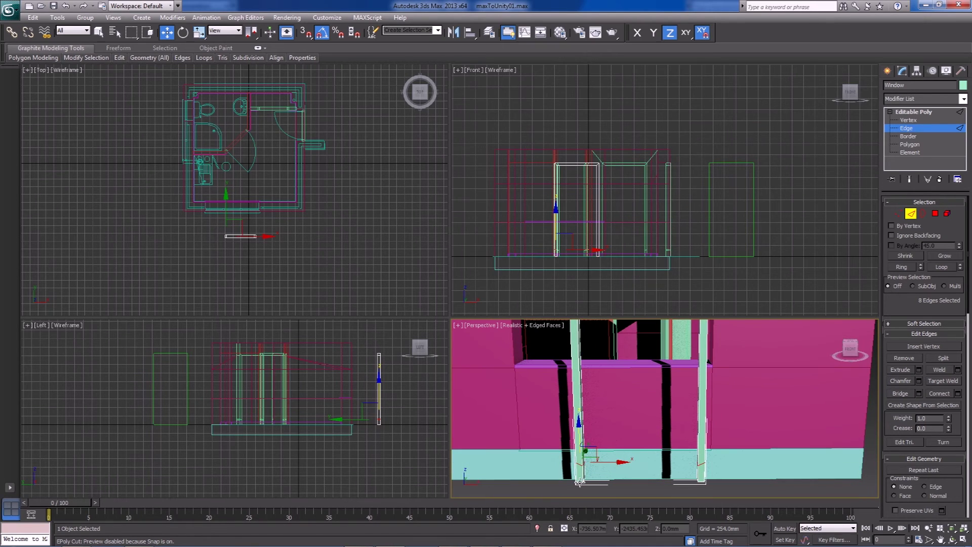
pyautogui.keyDown('alt'); pyautogui.moveTo(580, 420); pyautogui.dragTo(579, 386, button='middle'); pyautogui.keyUp('alt')
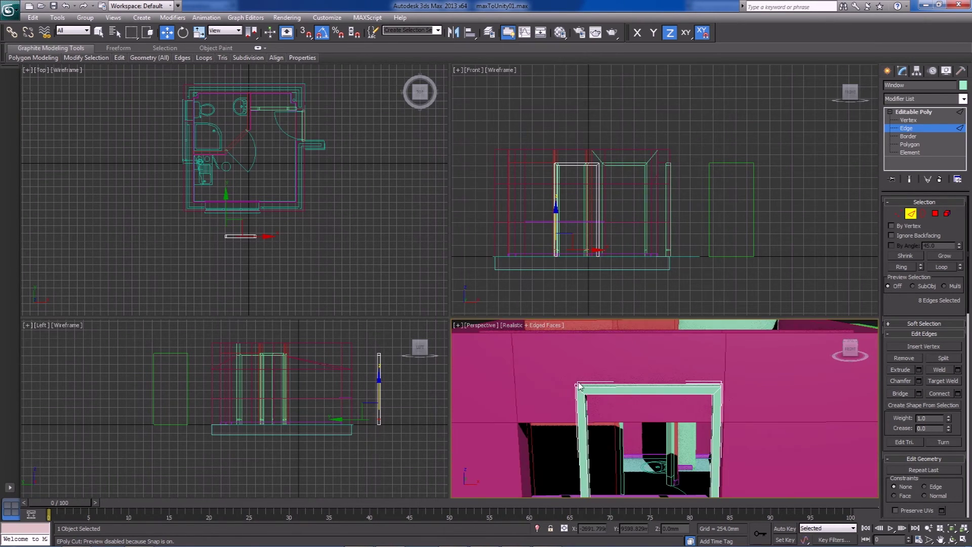
pyautogui.keyDown('alt'); pyautogui.moveTo(605, 448); pyautogui.dragTo(606, 413, button='middle'); pyautogui.keyUp('alt')
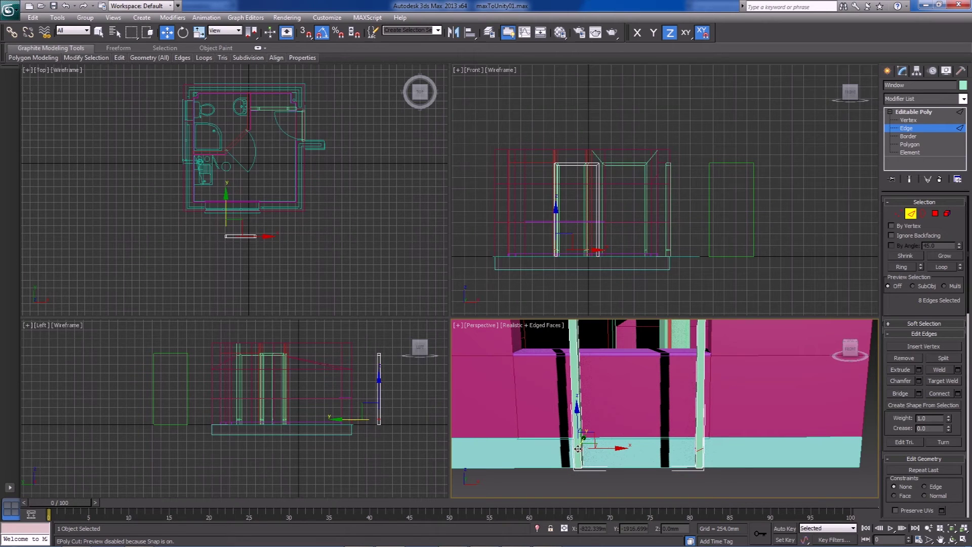
pyautogui.moveTo(889, 426); pyautogui.dragTo(891, 394)
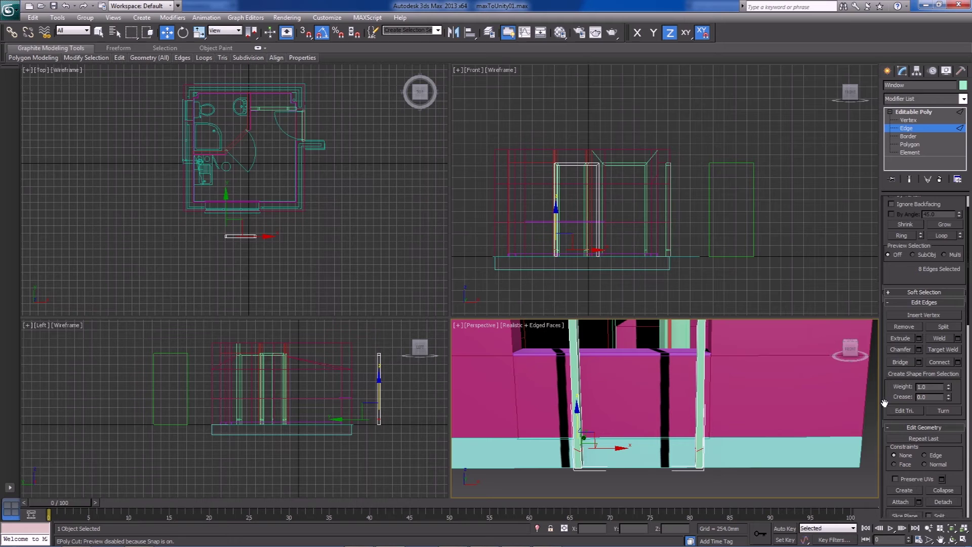
pyautogui.moveTo(908, 391); pyautogui.dragTo(895, 194)
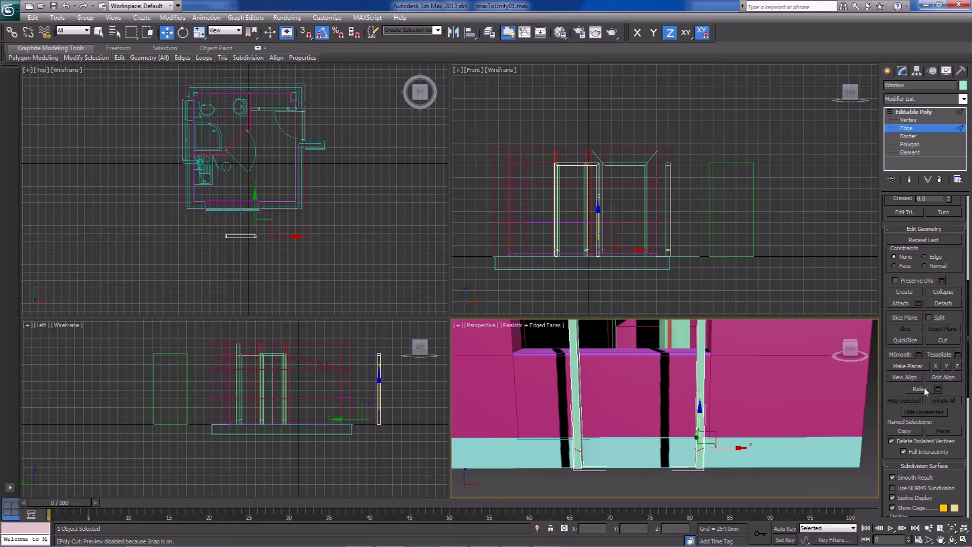
pyautogui.click(913, 367)
pyautogui.click(933, 366)
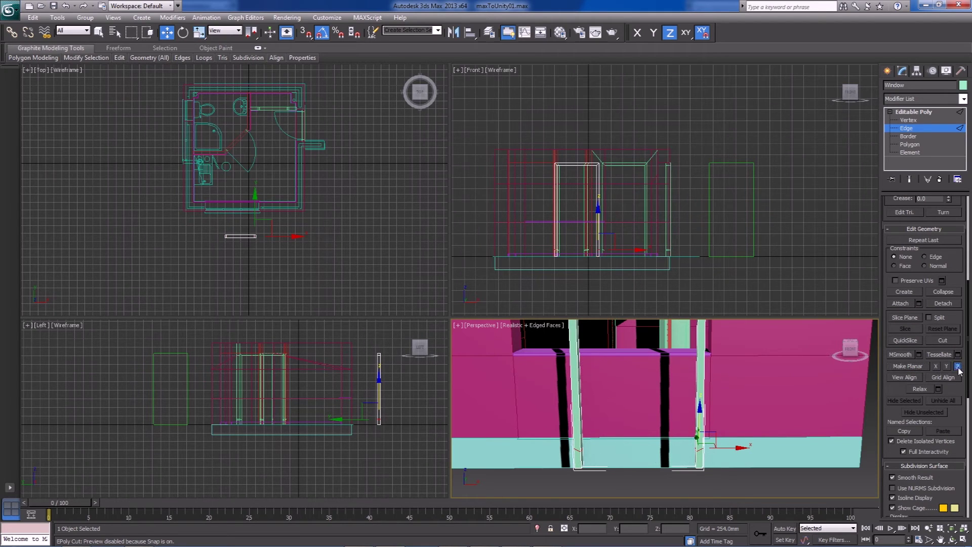
# - Snap the new leg edges down along Z to the bottom of the frame
pyautogui.moveTo(727, 439); pyautogui.dragTo(717, 453, button='middle')
pyautogui.moveTo(711, 449); pyautogui.dragTo(711, 454)
pyautogui.moveTo(628, 471); pyautogui.dragTo(651, 395, button='middle')
pyautogui.scroll(5, 643, 434)
pyautogui.scroll(-2, 595, 431)
pyautogui.press('s')
pyautogui.moveTo(528, 357); pyautogui.dragTo(527, 396)
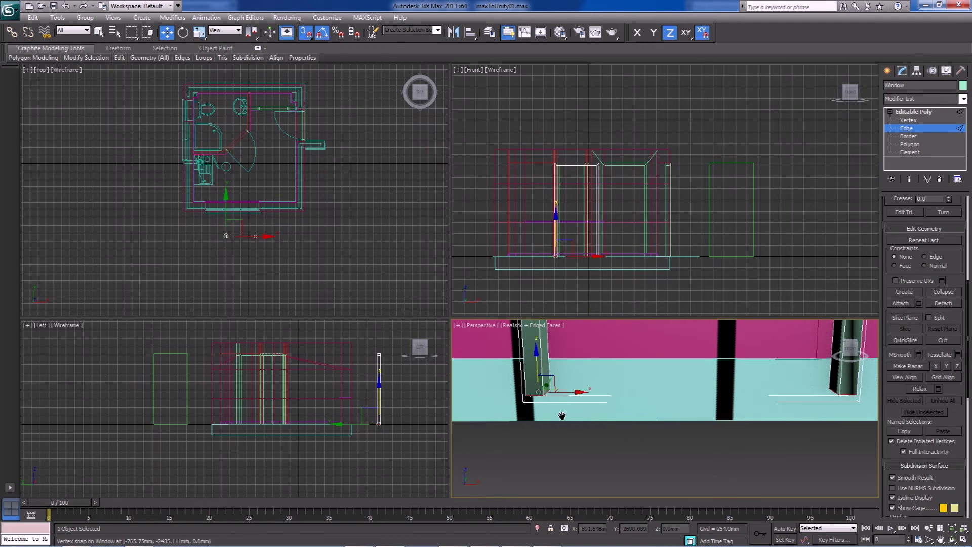
# - Raise the selected leg edges with an exact Z offset of 52 mm
pyautogui.moveTo(562, 415); pyautogui.dragTo(558, 415, button='middle')
pyautogui.press('F12')
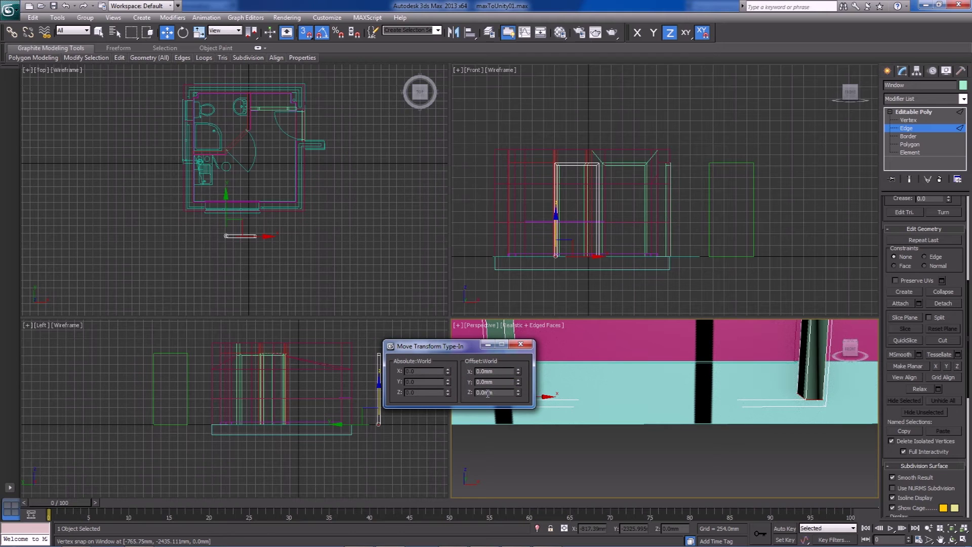
pyautogui.moveTo(446, 348); pyautogui.dragTo(363, 366)
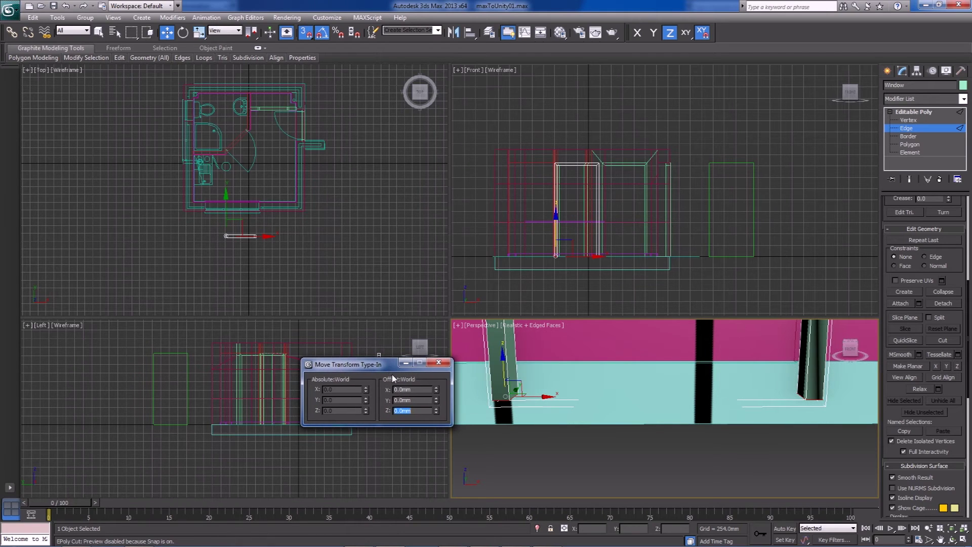
pyautogui.click(411, 410)
pyautogui.write('52')
pyautogui.press('Return')
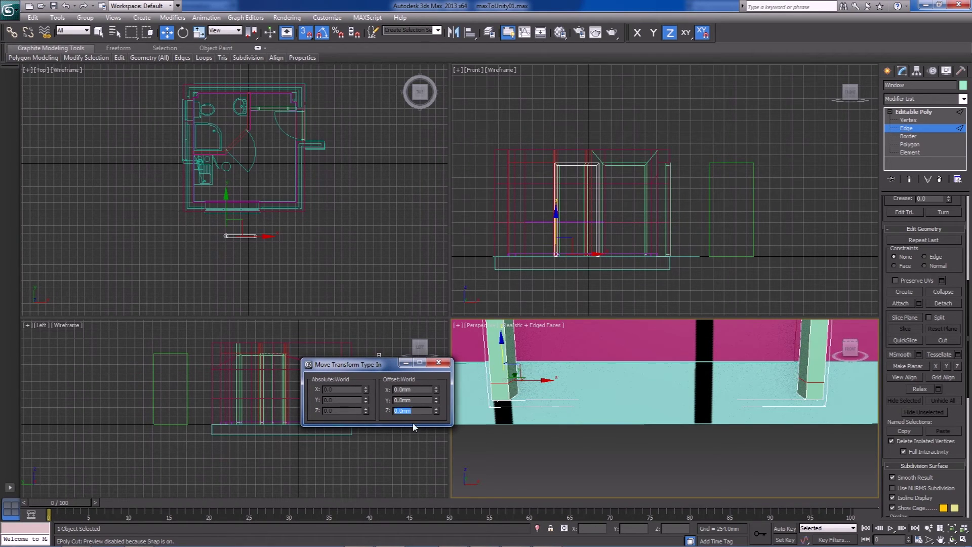
pyautogui.click(439, 363)
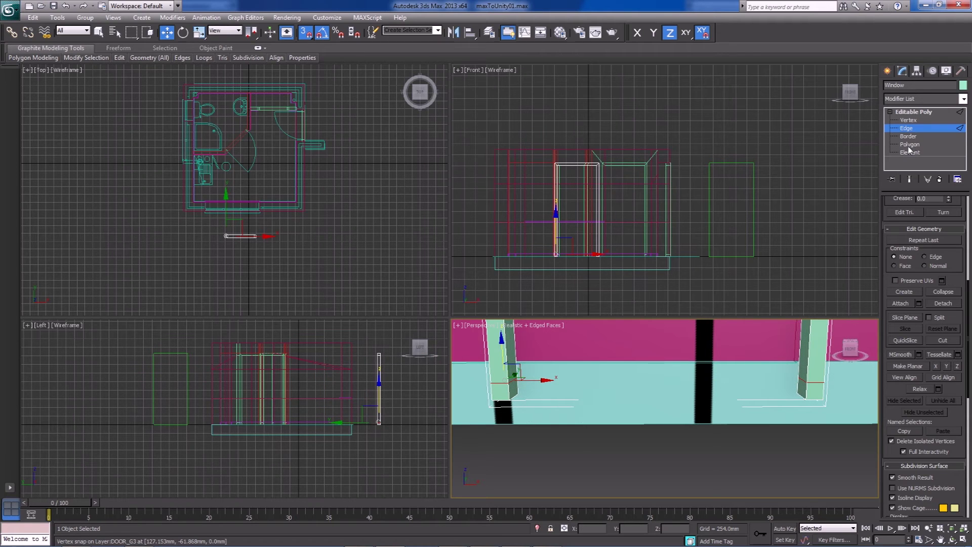
# - Bridge the inner polygons at the feet of both frame legs to form the window's bottom rail
pyautogui.click(909, 146)
pyautogui.click(514, 386)
pyautogui.moveTo(699, 357); pyautogui.dragTo(560, 424, button='middle')
pyautogui.scroll(-4, 578, 431)
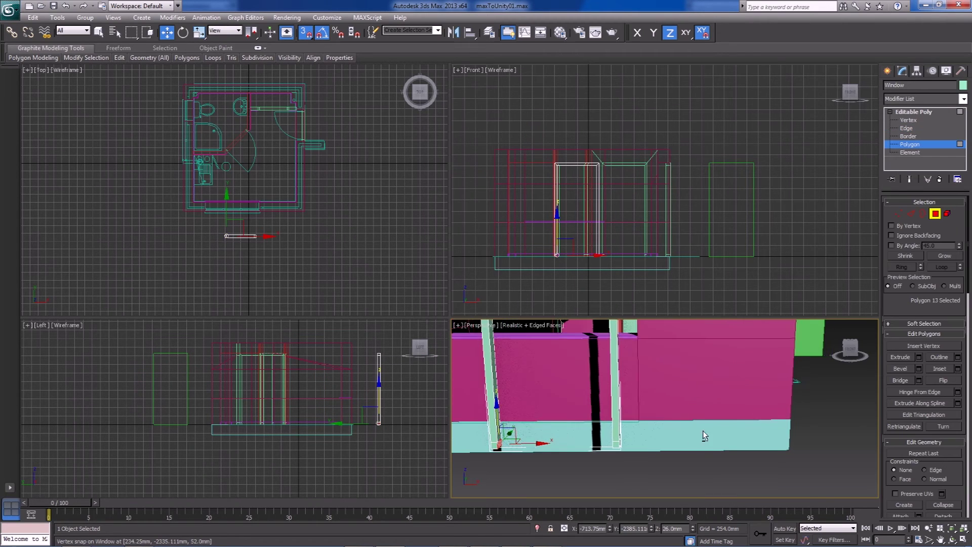
pyautogui.keyDown('alt'); pyautogui.moveTo(704, 435); pyautogui.dragTo(736, 439, button='middle'); pyautogui.keyUp('alt')
pyautogui.keyDown('ctrl'); pyautogui.click(598, 422); pyautogui.keyUp('ctrl')
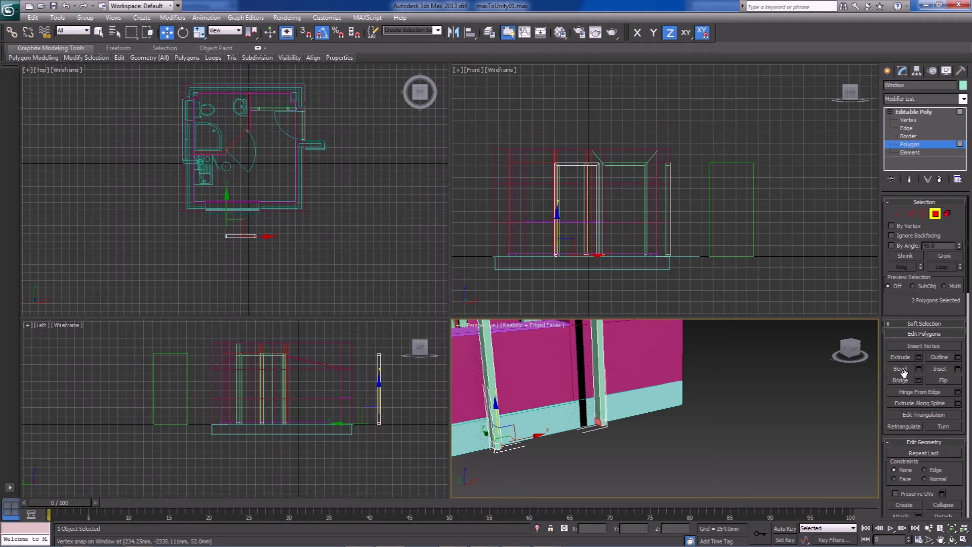
pyautogui.click(910, 379)
pyautogui.click(722, 447)
pyautogui.keyDown('alt'); pyautogui.moveTo(722, 447); pyautogui.dragTo(633, 403, button='middle'); pyautogui.keyUp('alt')
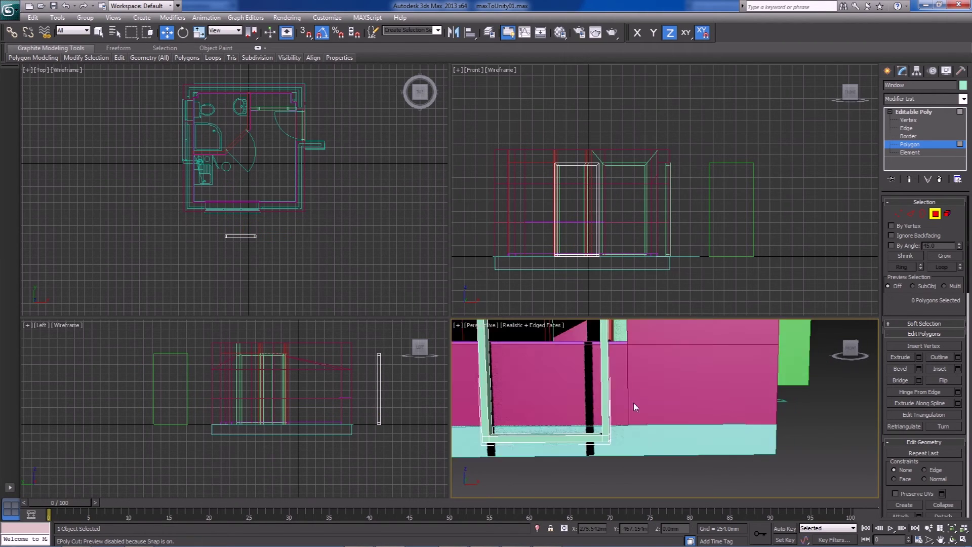
# - Select the entire closed window frame as an element
pyautogui.scroll(-5, 652, 448)
pyautogui.scroll(4, 654, 451)
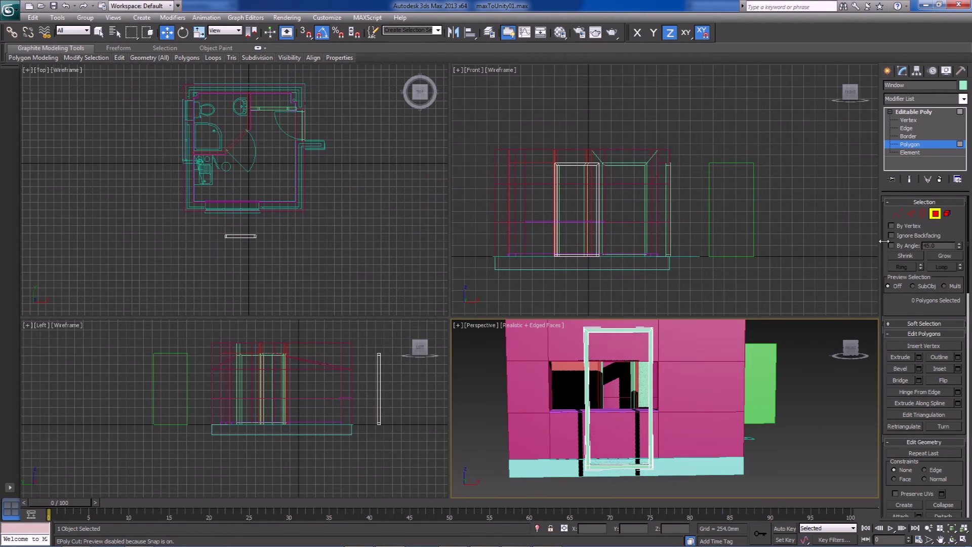
pyautogui.click(948, 214)
pyautogui.click(653, 332)
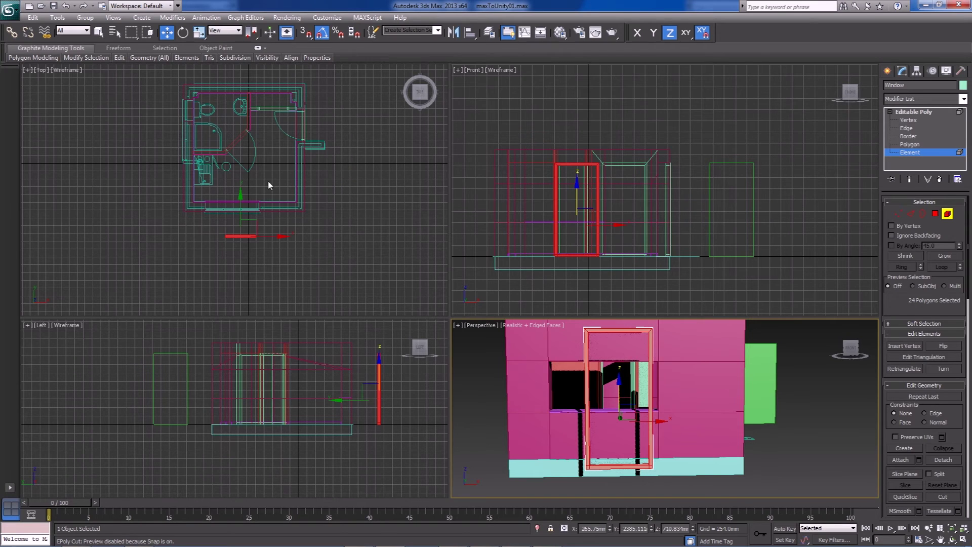
# - Try to move the selected window frame element onto the corner of the front wall's window outline in plan, using vertex snap
pyautogui.scroll(4, 267, 180)
pyautogui.moveTo(272, 278); pyautogui.dragTo(290, 211, button='middle')
pyautogui.scroll(4, 290, 211)
pyautogui.press('s')
pyautogui.moveTo(276, 179); pyautogui.dragTo(301, 245, button='middle')
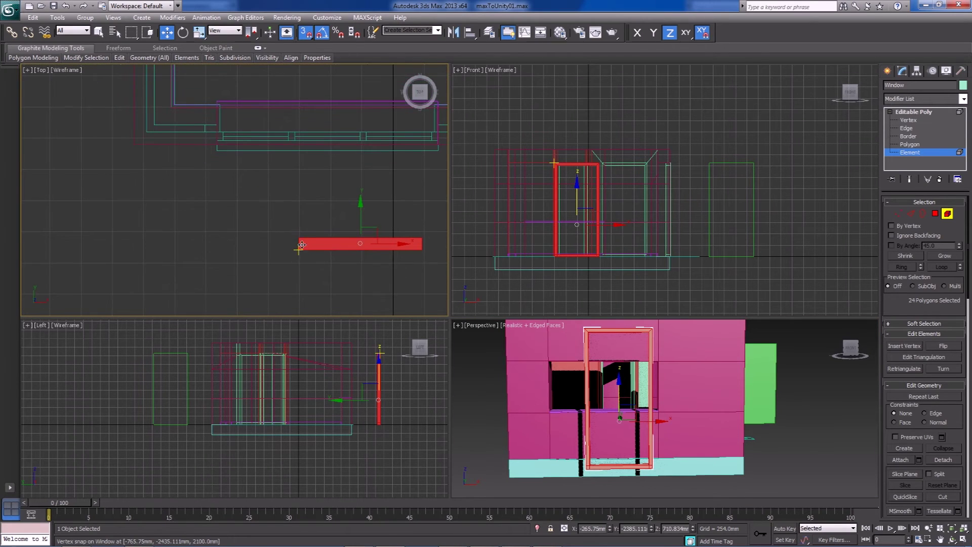
pyautogui.moveTo(301, 249); pyautogui.dragTo(223, 147)
pyautogui.press('s')
pyautogui.moveTo(373, 236); pyautogui.dragTo(217, 140)
pyautogui.press('s')
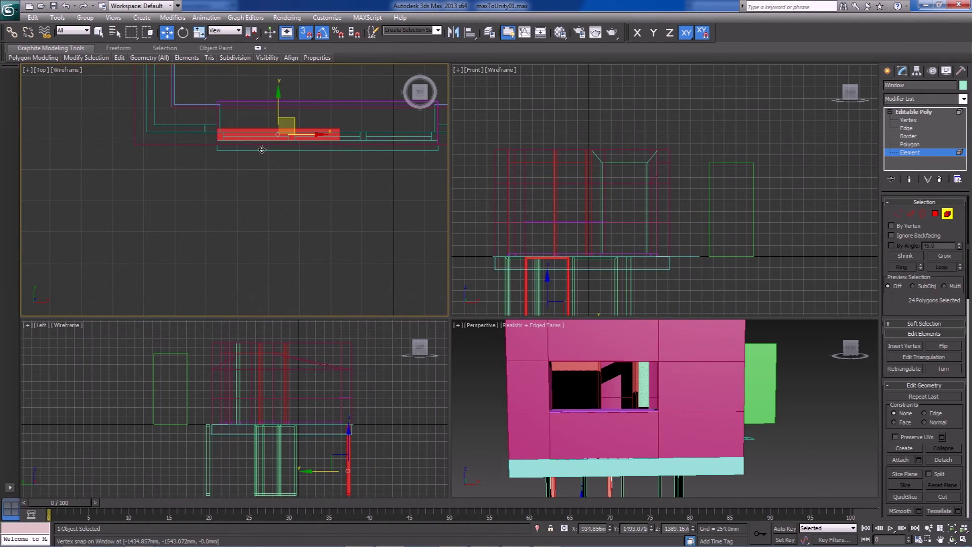
# - Try to move the frame's inner row of vertices in depth to match the window outline in the CAD plan
pyautogui.press('1')
pyautogui.moveTo(132, 157); pyautogui.dragTo(98, 217, button='middle')
pyautogui.scroll(2, 99, 217)
pyautogui.moveTo(150, 171); pyautogui.dragTo(388, 191)
pyautogui.scroll(3, 234, 187)
pyautogui.press('s')
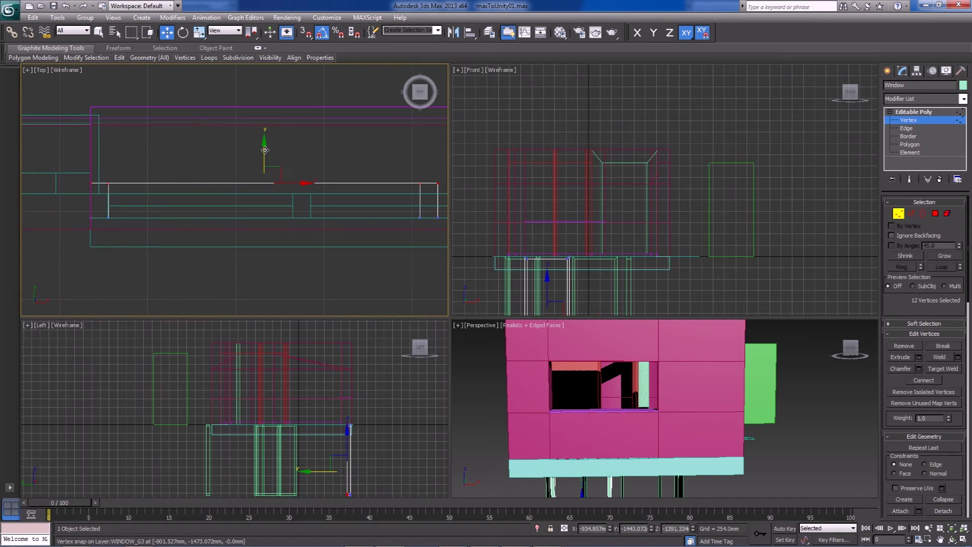
pyautogui.press('s')
pyautogui.moveTo(437, 186); pyautogui.dragTo(315, 196)
pyautogui.moveTo(349, 203); pyautogui.dragTo(248, 236, button='middle')
pyautogui.scroll(-3, 248, 236)
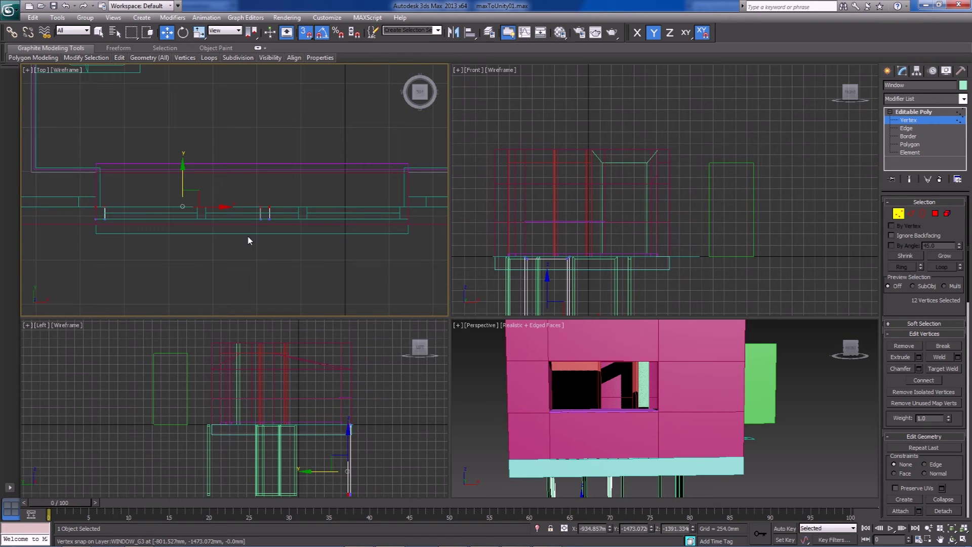
# - Try to widen the window frame by moving its end vertices along X to the far end of the window outline
pyautogui.moveTo(248, 191); pyautogui.dragTo(319, 253)
pyautogui.moveTo(320, 247); pyautogui.dragTo(303, 251, button='middle')
pyautogui.moveTo(273, 218); pyautogui.dragTo(393, 224)
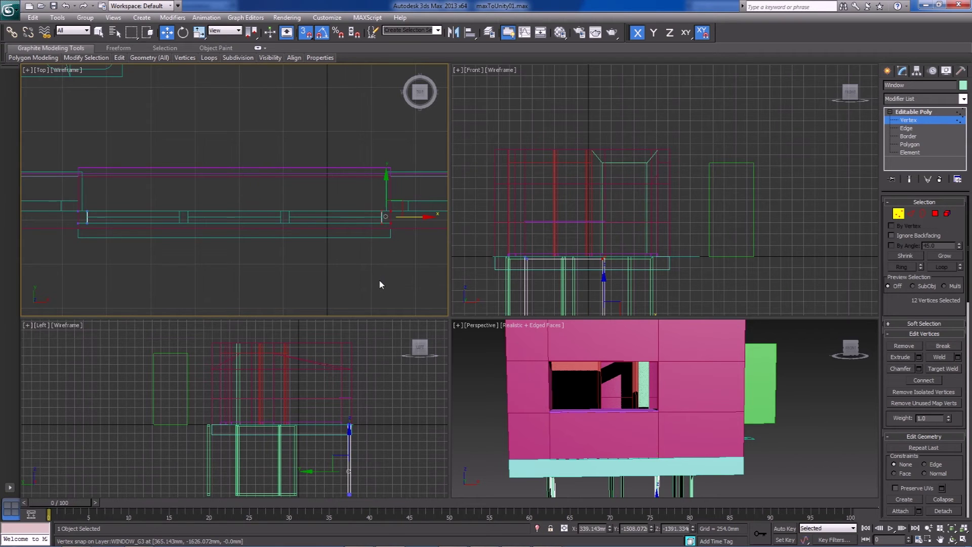
pyautogui.click(360, 283)
pyautogui.keyDown('alt'); pyautogui.moveTo(603, 441); pyautogui.dragTo(587, 365, button='middle'); pyautogui.keyUp('alt')
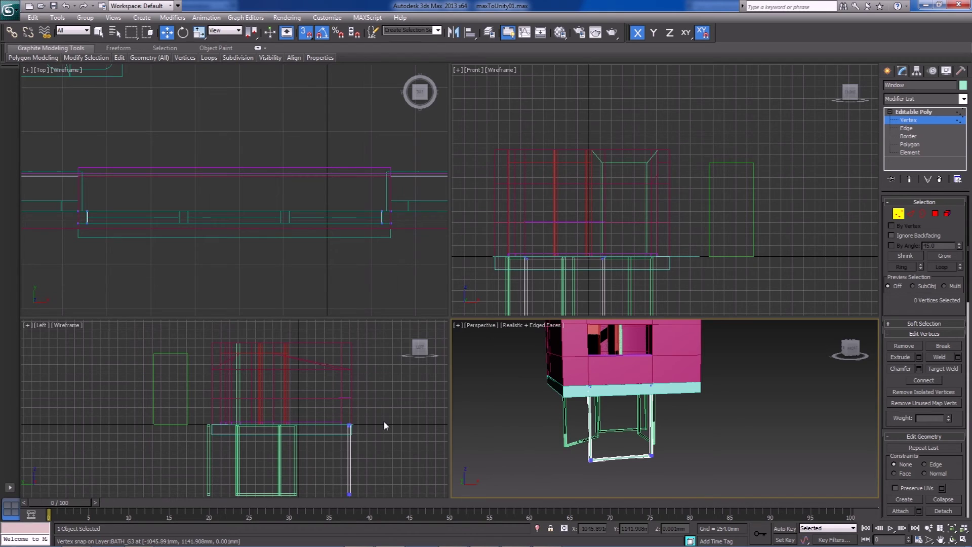
pyautogui.moveTo(324, 418); pyautogui.dragTo(333, 372, button='middle')
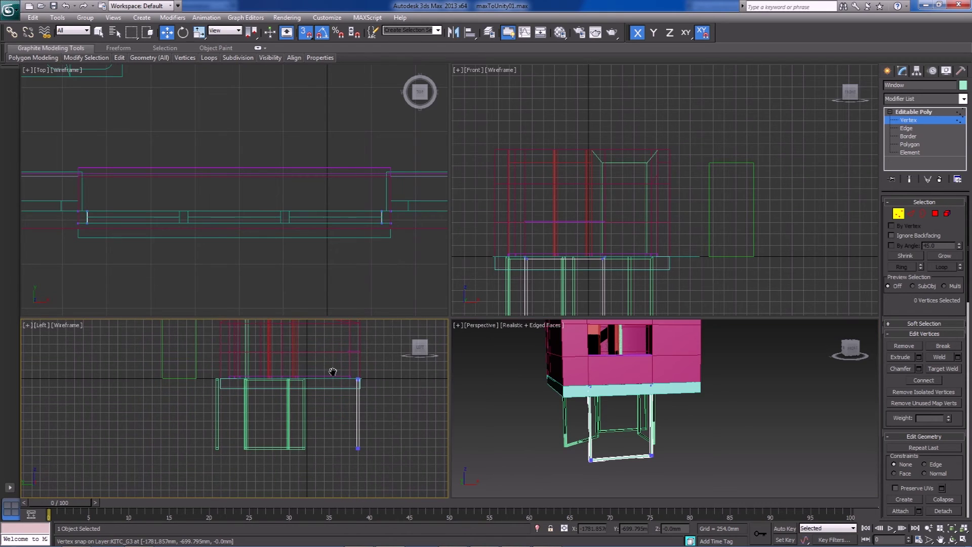
# - Select the frame as an element and undo its placement, depth and width changes
pyautogui.click(948, 214)
pyautogui.moveTo(622, 404); pyautogui.dragTo(641, 437)
pyautogui.keyDown('alt'); pyautogui.moveTo(640, 437); pyautogui.dragTo(572, 452, button='middle'); pyautogui.keyUp('alt')
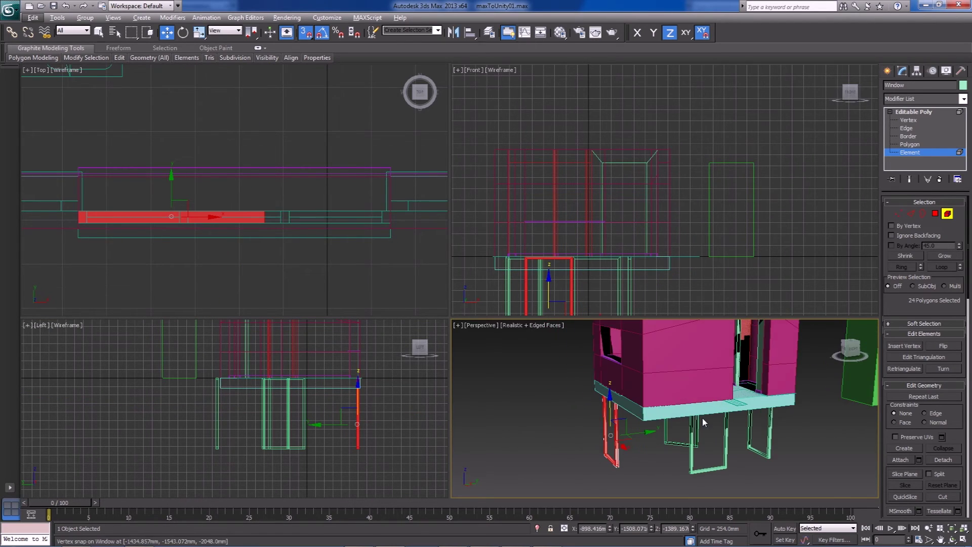
pyautogui.moveTo(710, 421); pyautogui.dragTo(744, 426, button='middle')
pyautogui.hotkey('ctrl', 'z')
pyautogui.hotkey('ctrl', 'z')
pyautogui.hotkey('ctrl', 'z')
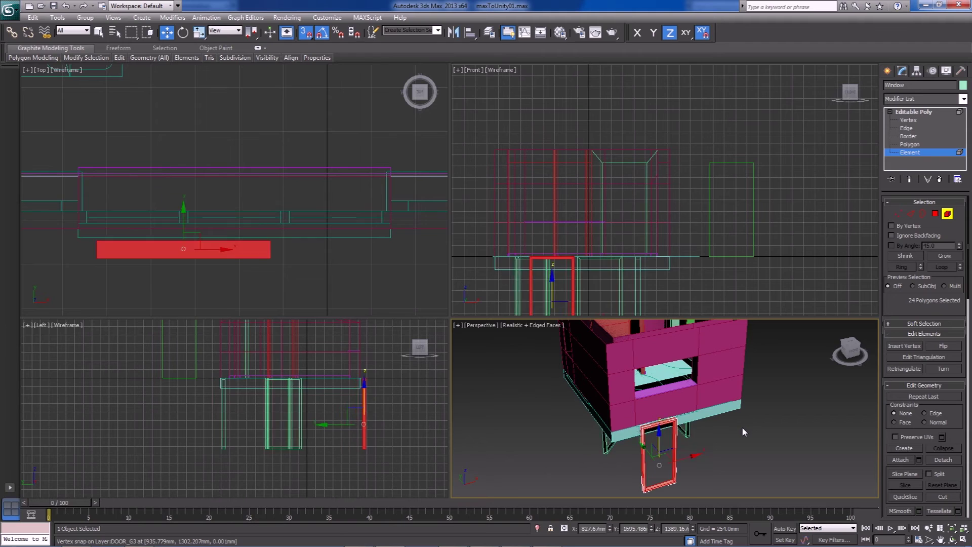
pyautogui.hotkey('ctrl', 'z')
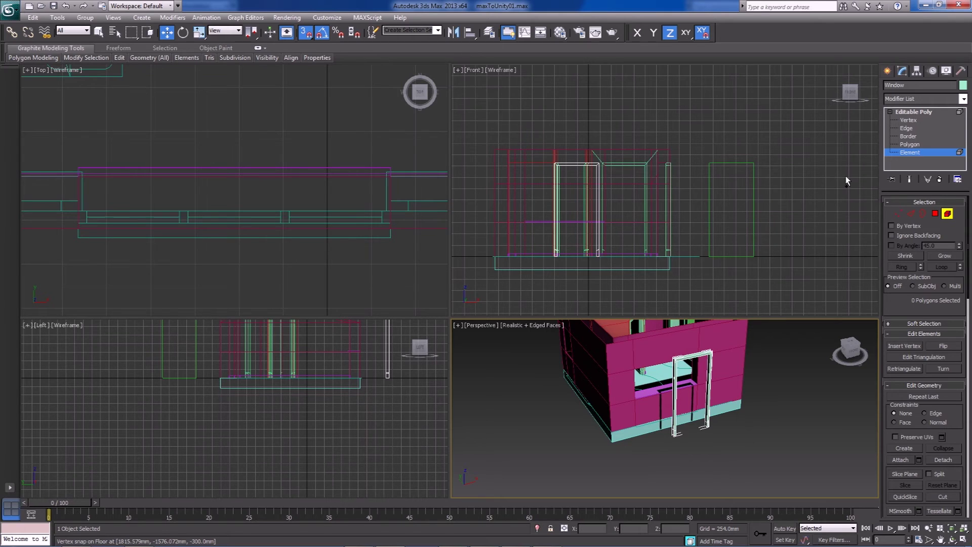
# - Examine the window frame and the building in perspective, leave Element editing and deselect the Window object
pyautogui.keyDown('alt'); pyautogui.moveTo(797, 324); pyautogui.dragTo(675, 378, button='middle'); pyautogui.keyUp('alt')
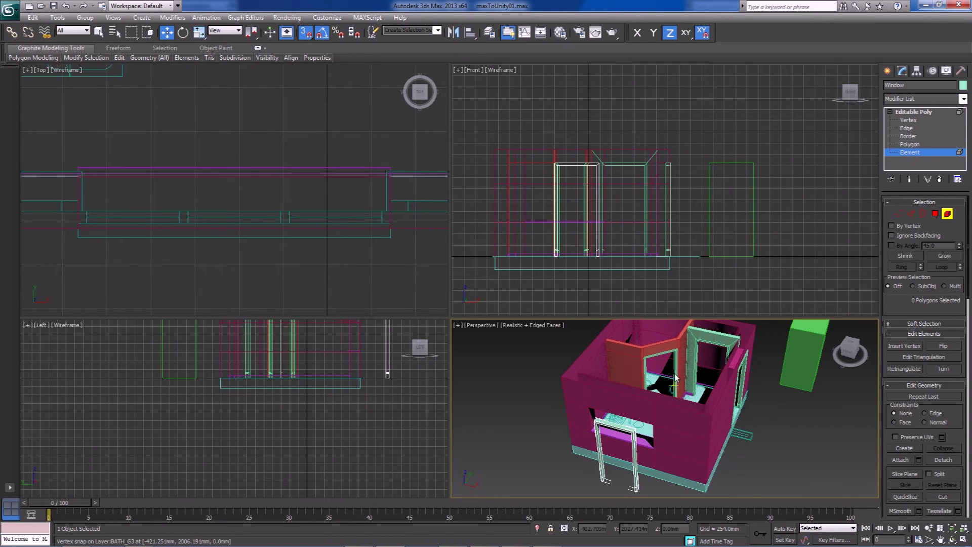
pyautogui.keyDown('alt'); pyautogui.moveTo(676, 382); pyautogui.dragTo(759, 355, button='middle'); pyautogui.keyUp('alt')
pyautogui.moveTo(677, 372); pyautogui.dragTo(658, 453, button='middle')
pyautogui.keyDown('alt'); pyautogui.moveTo(620, 397); pyautogui.dragTo(556, 390, button='middle'); pyautogui.keyUp('alt')
pyautogui.moveTo(750, 431); pyautogui.dragTo(667, 403, button='middle')
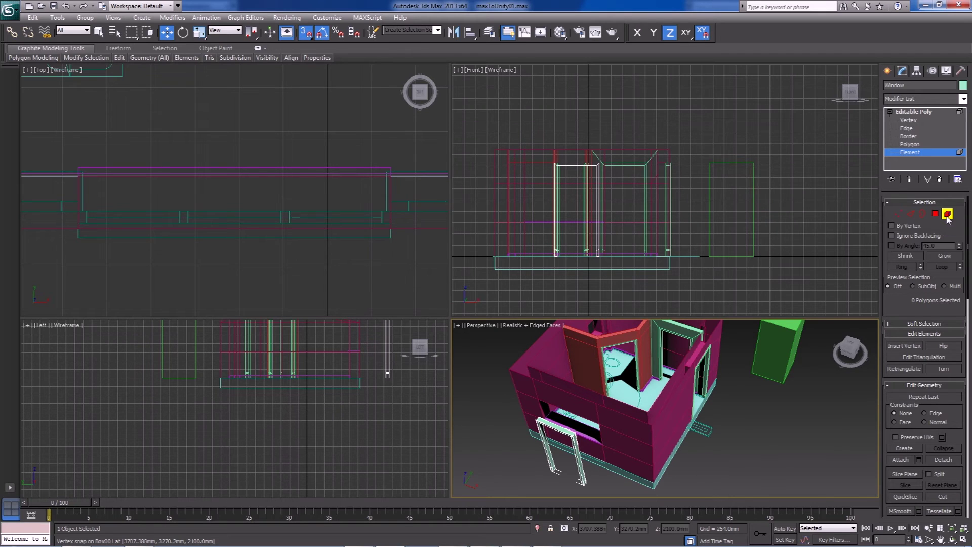
pyautogui.click(947, 214)
pyautogui.moveTo(888, 541)
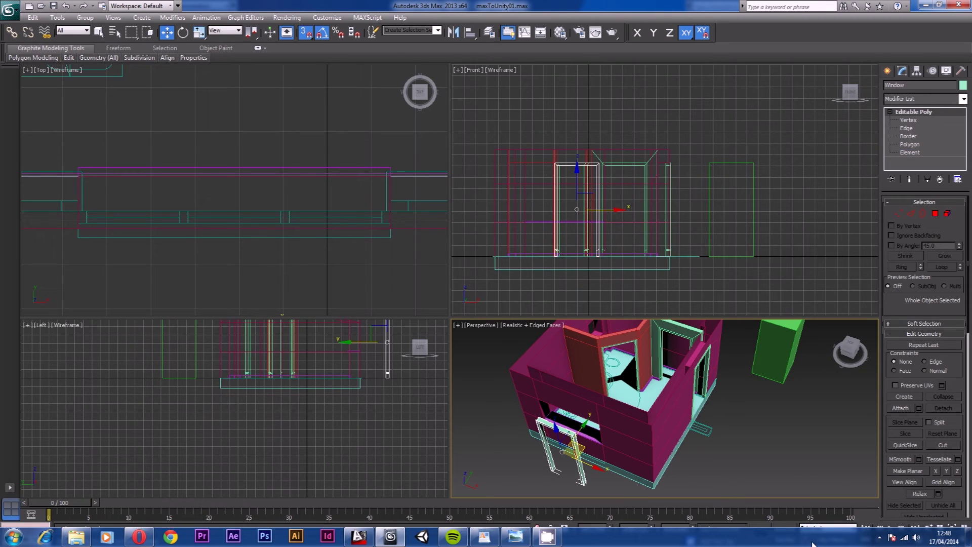
pyautogui.click(800, 461)
# - Save the scene as the incremented file maxToUnity02 in the Max folder of Lesson 2
pyautogui.click(9, 10)
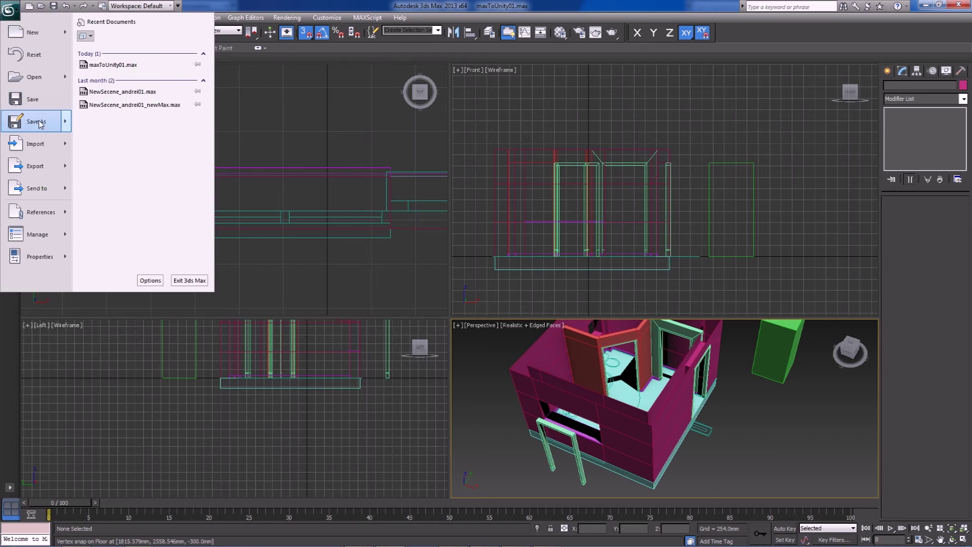
pyautogui.click(36, 124)
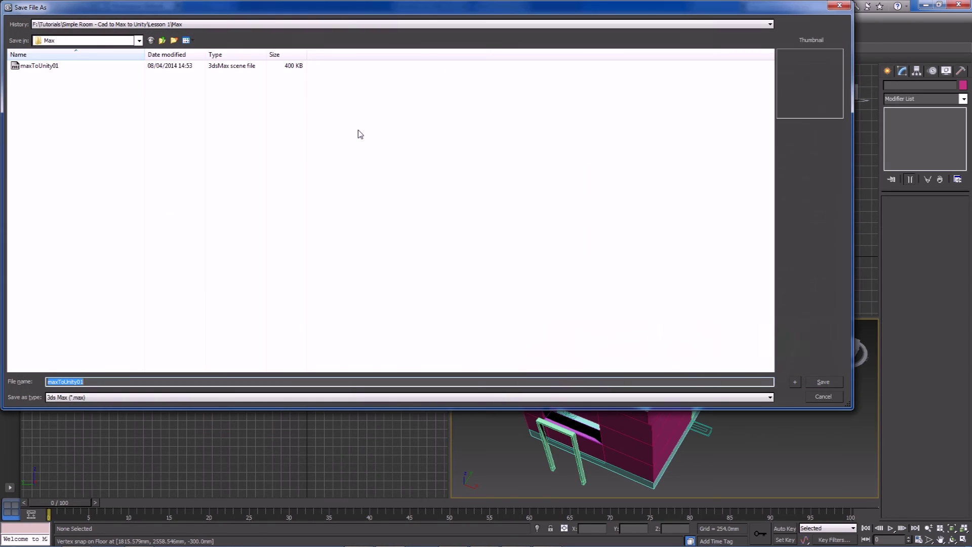
pyautogui.click(116, 40)
pyautogui.click(115, 141)
pyautogui.doubleClick(30, 66)
pyautogui.doubleClick(36, 68)
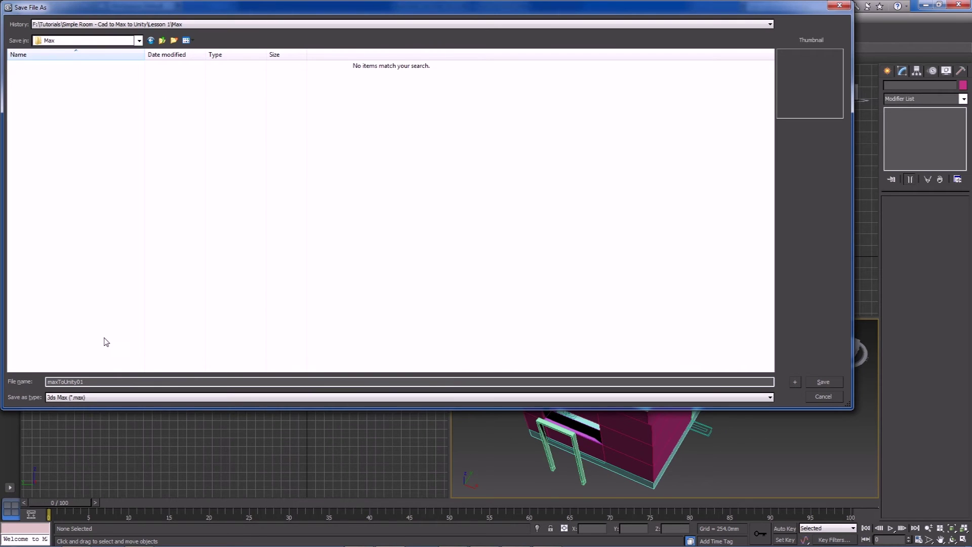
pyautogui.click(794, 382)
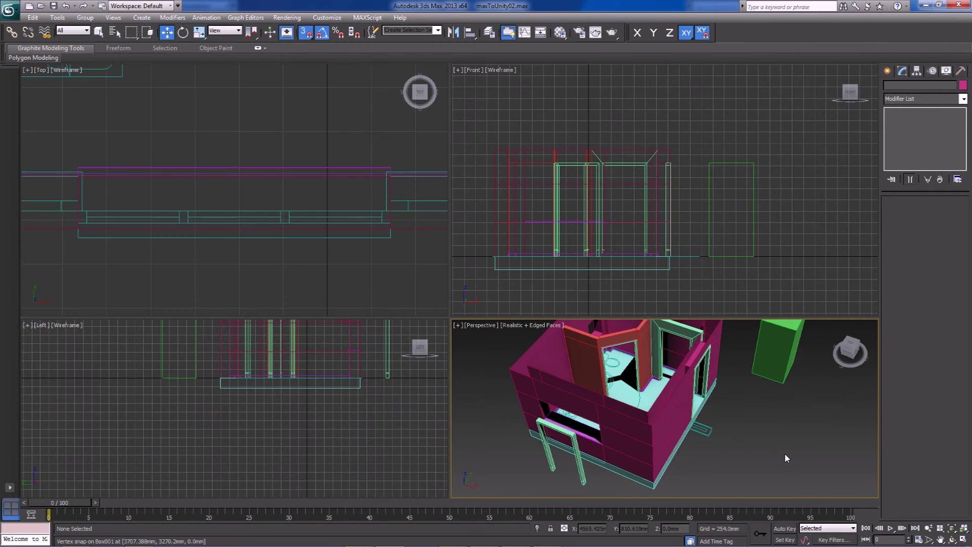
# - Browse for a scene to open in the autoback folder under Documents\3dsMax
pyautogui.click(9, 9)
pyautogui.click(31, 77)
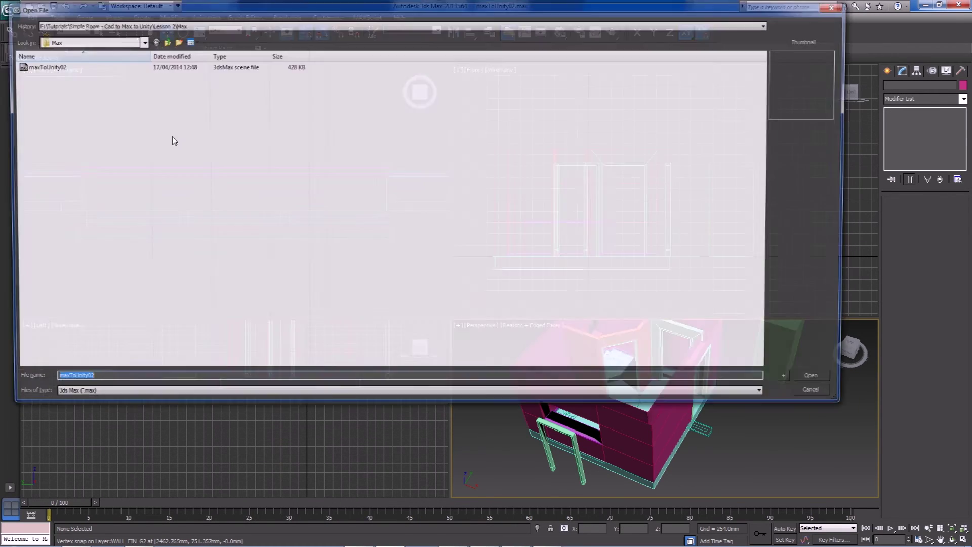
pyautogui.click(84, 40)
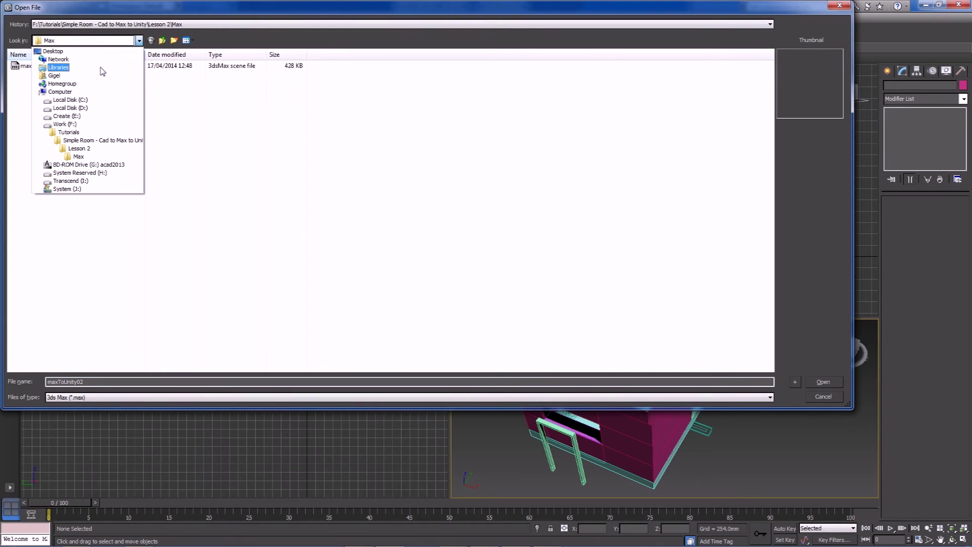
pyautogui.click(68, 68)
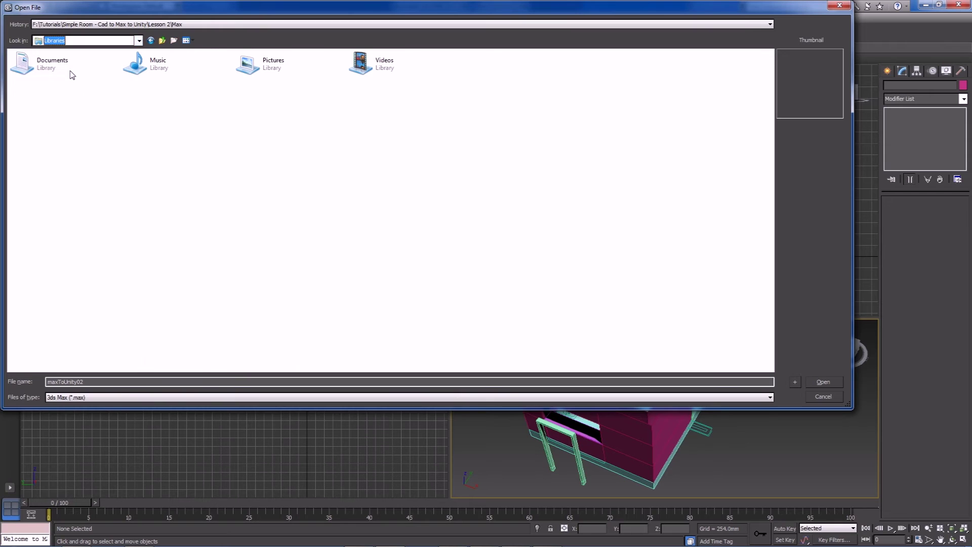
pyautogui.doubleClick(70, 64)
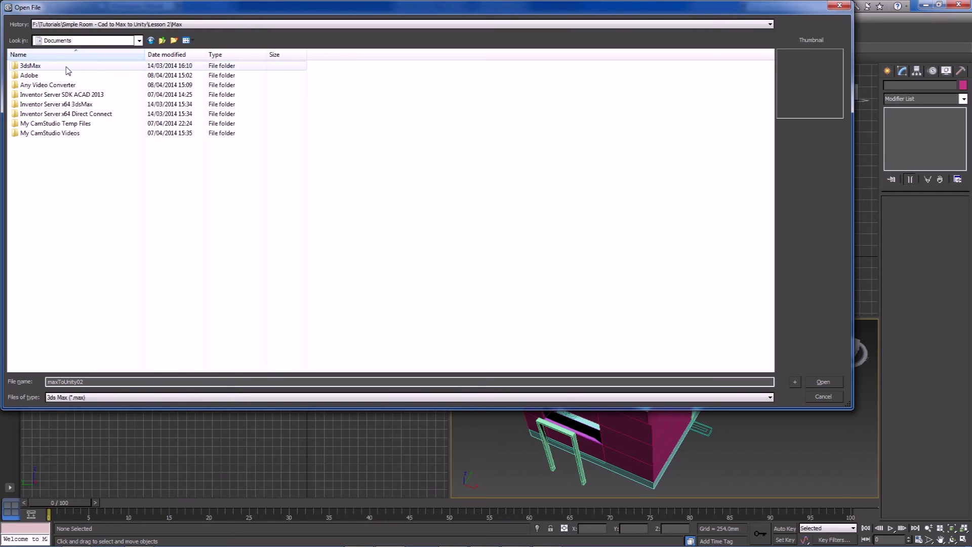
pyautogui.doubleClick(69, 67)
pyautogui.doubleClick(69, 75)
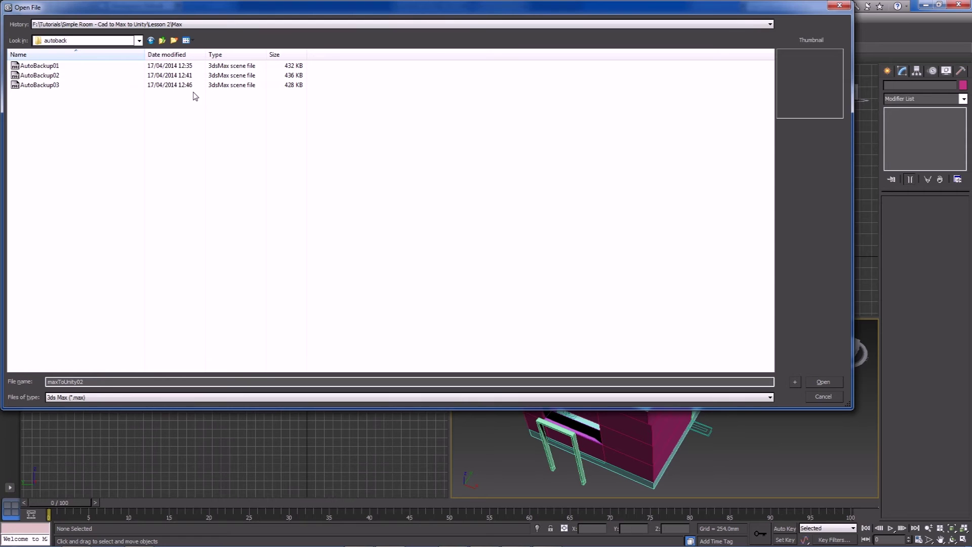
# - Open AutoBackup03 and examine its window frame and walls in the perspective view
pyautogui.moveTo(386, 541)
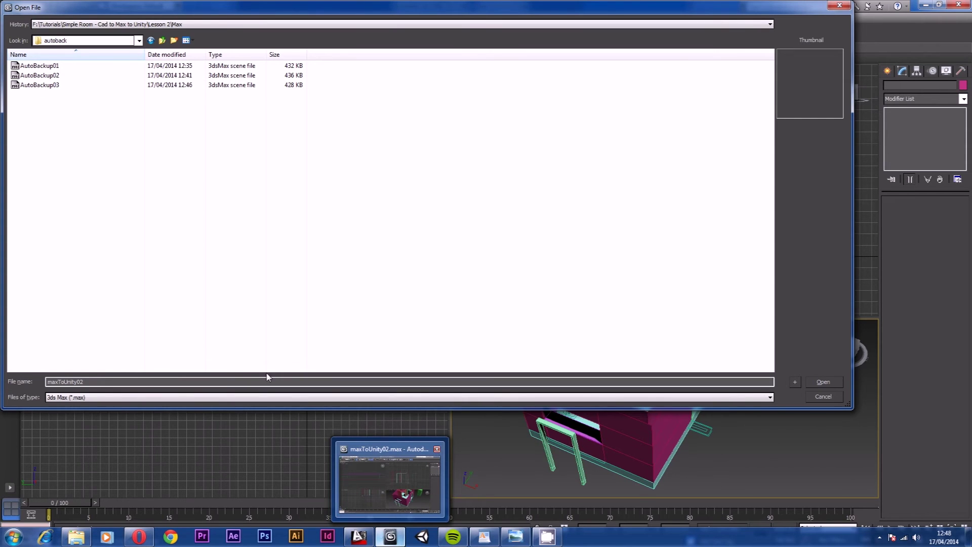
pyautogui.click(109, 87)
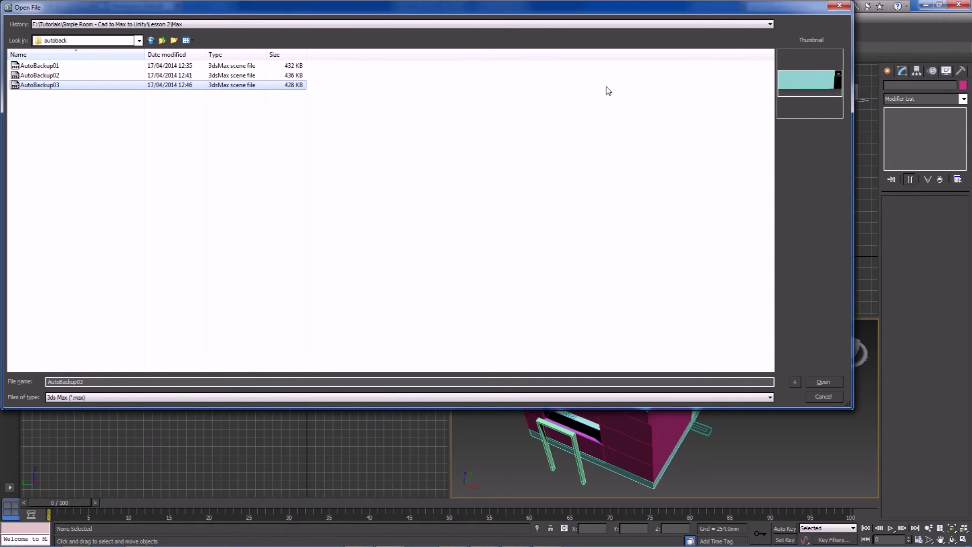
pyautogui.doubleClick(244, 91)
pyautogui.scroll(-5, 727, 397)
pyautogui.scroll(1, 718, 394)
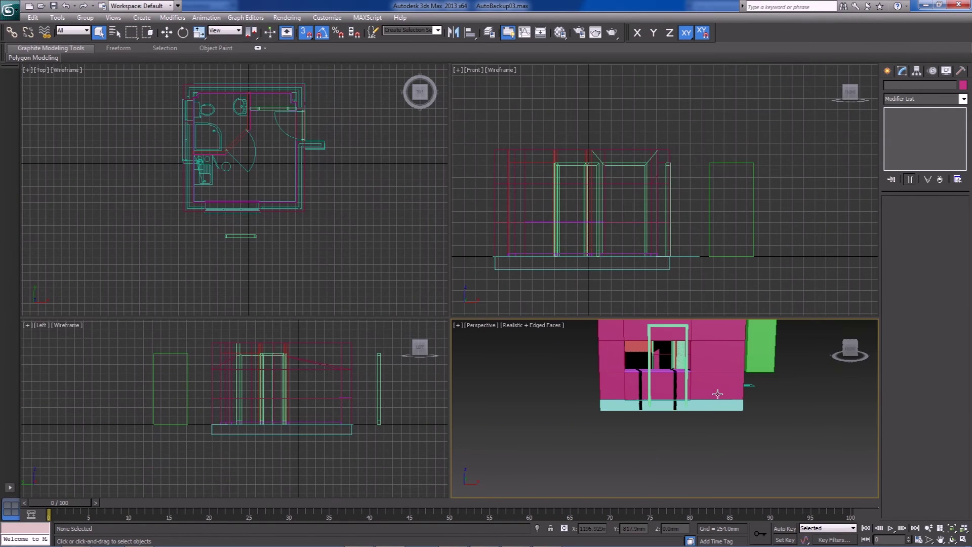
pyautogui.keyDown('alt'); pyautogui.moveTo(705, 387); pyautogui.dragTo(745, 415, button='middle'); pyautogui.keyUp('alt')
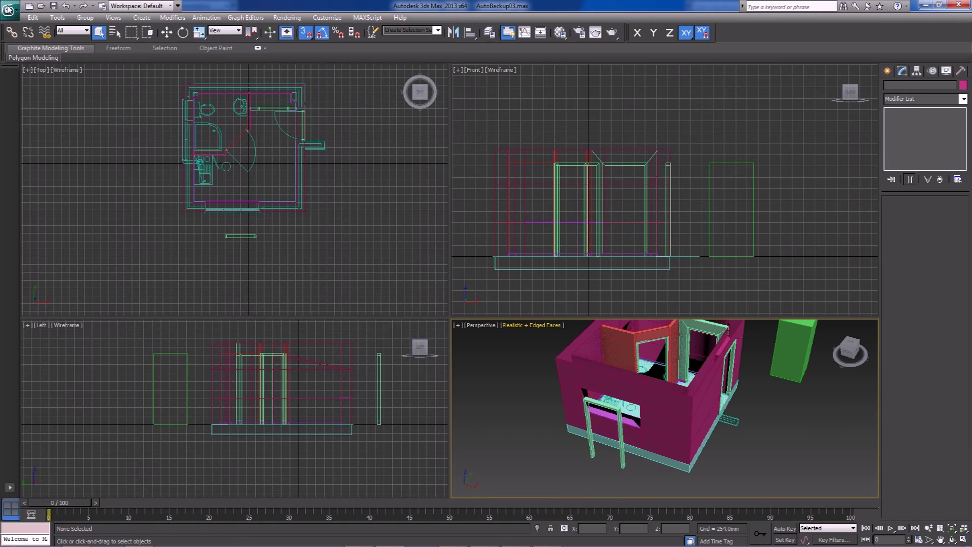
# - Open the AutoBackup02 scene, dismiss the isolation notice and end the isolation so all objects are shown
pyautogui.click(9, 9)
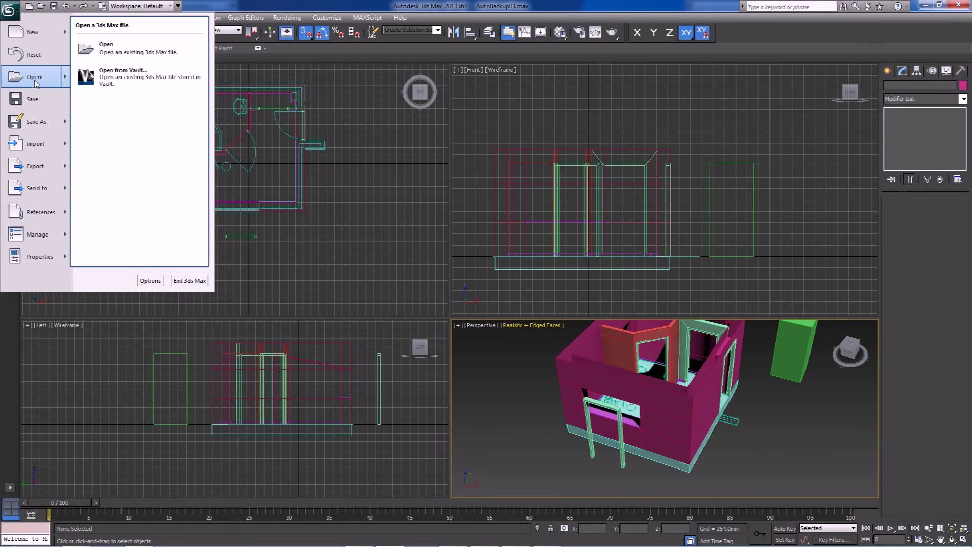
pyautogui.click(34, 78)
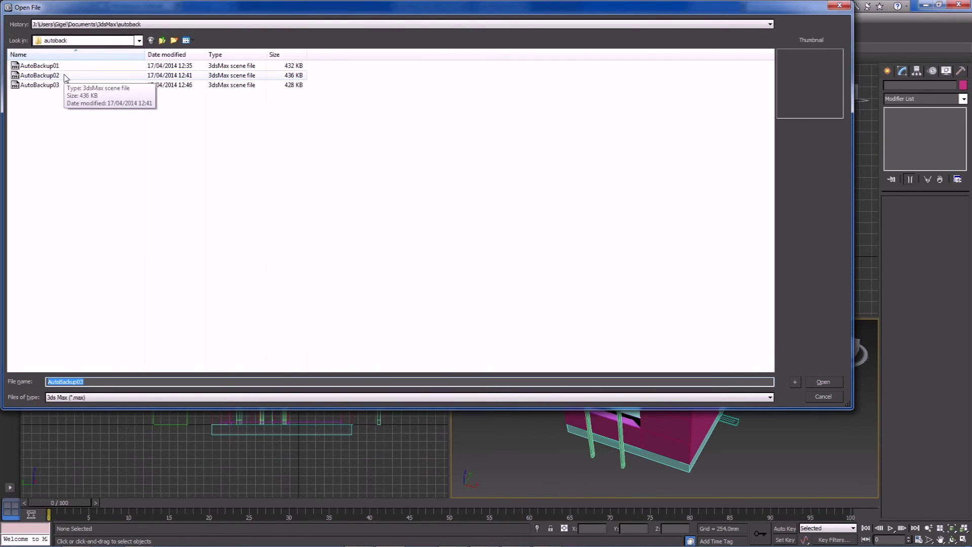
pyautogui.doubleClick(39, 75)
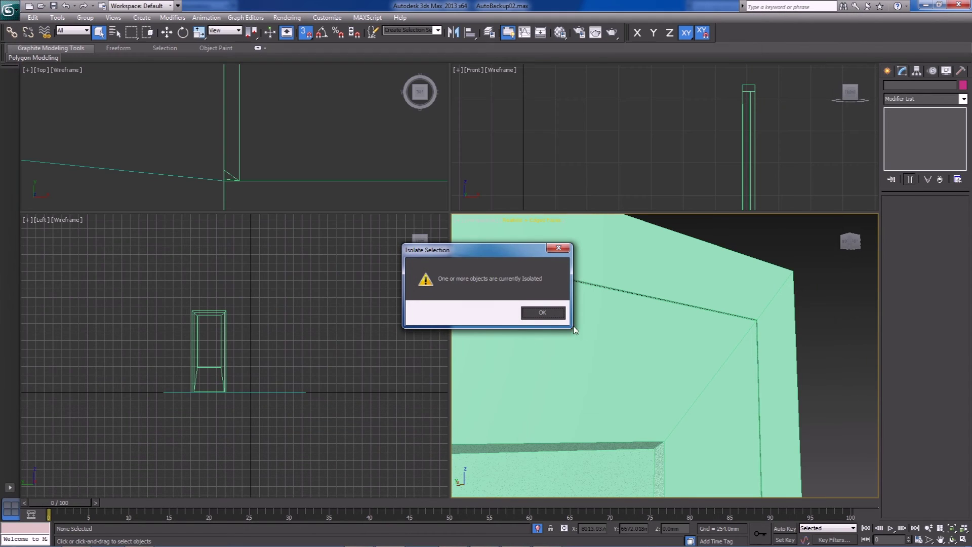
pyautogui.click(542, 313)
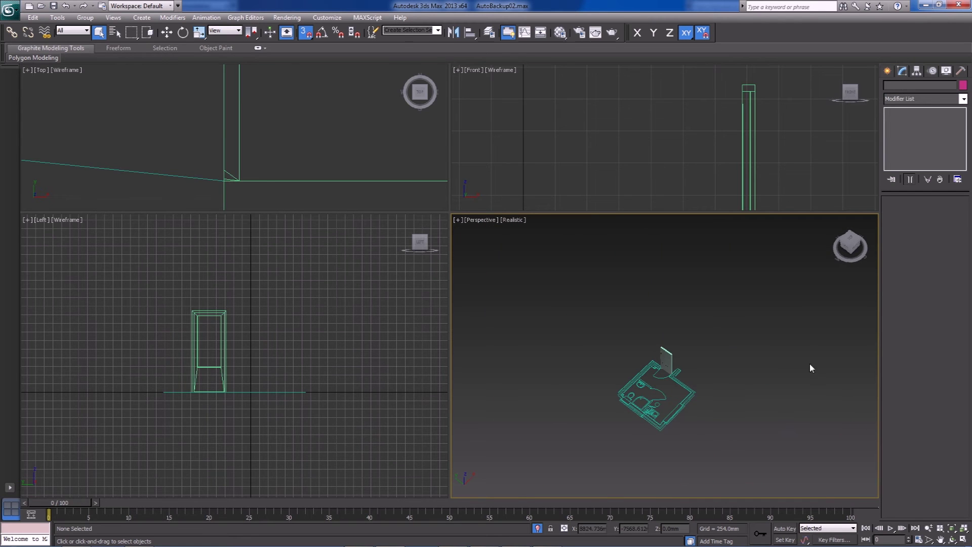
pyautogui.rightClick(773, 330)
pyautogui.click(799, 252)
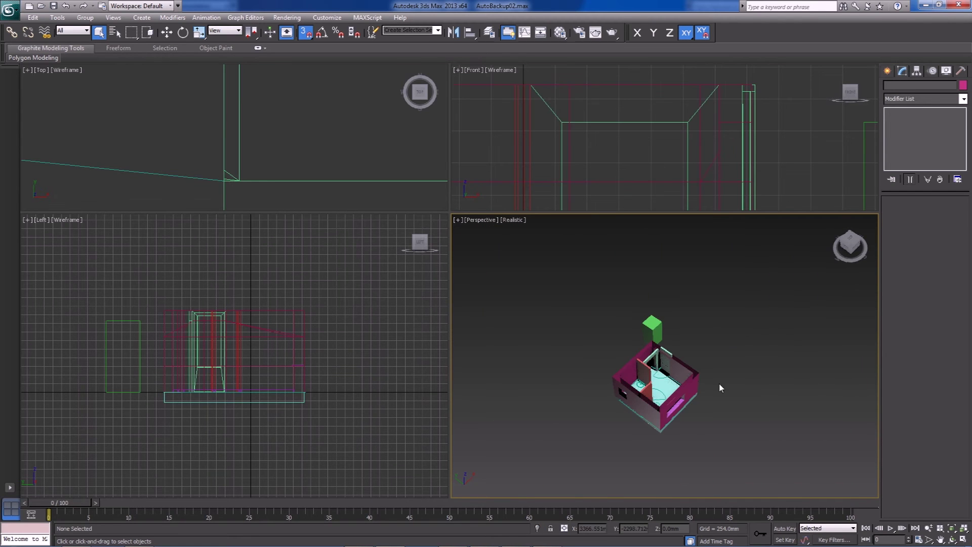
# - Select the Door object and examine the door frames and interior from several angles
pyautogui.scroll(6, 681, 379)
pyautogui.keyDown('alt'); pyautogui.moveTo(659, 373); pyautogui.dragTo(626, 409, button='middle'); pyautogui.keyUp('alt')
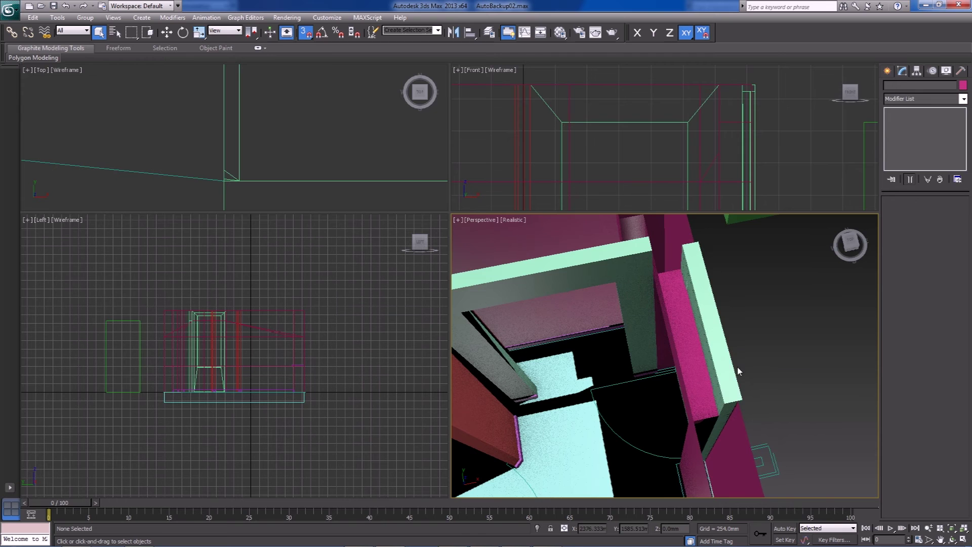
pyautogui.click(723, 375)
pyautogui.scroll(-4, 723, 375)
pyautogui.scroll(-10, 269, 191)
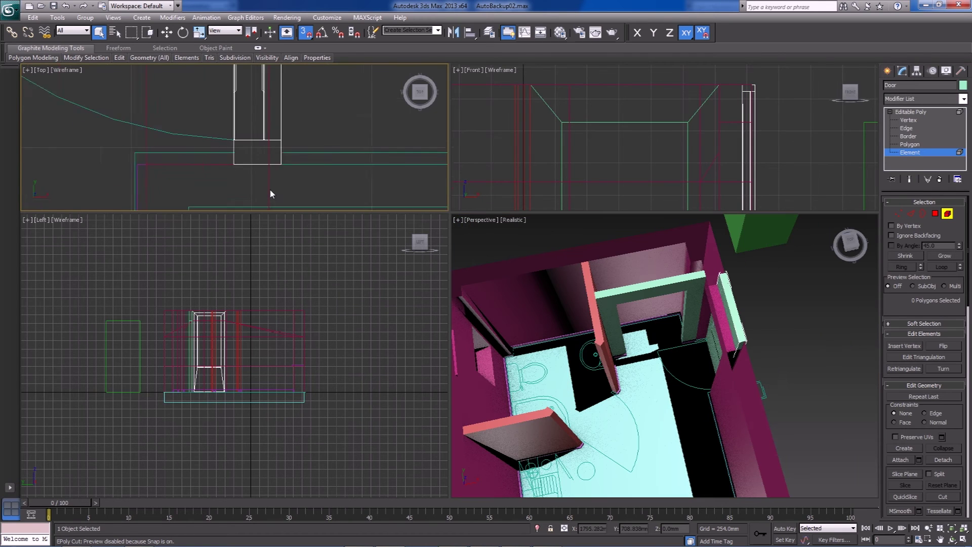
pyautogui.keyDown('alt'); pyautogui.moveTo(728, 315); pyautogui.dragTo(762, 291, button='middle'); pyautogui.keyUp('alt')
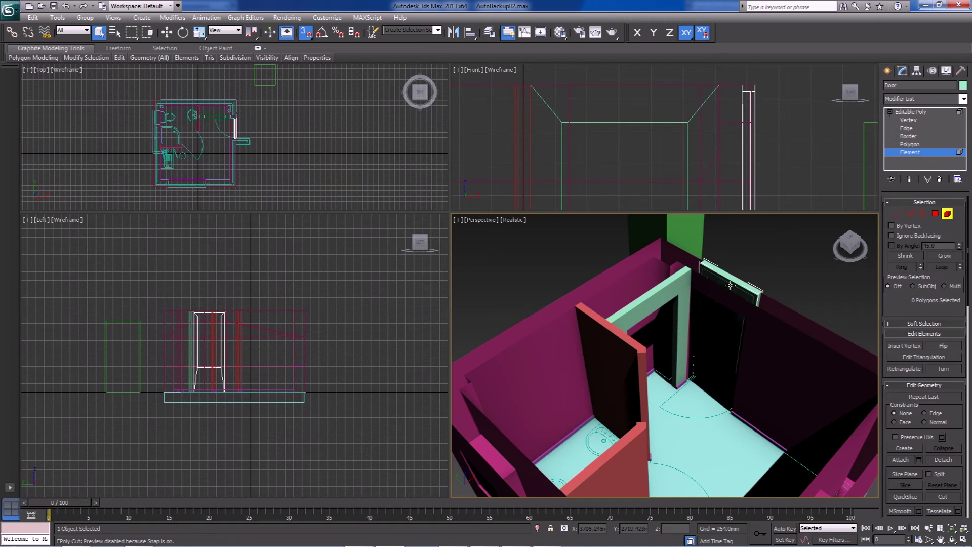
# - Reopen the maxToUnity02 scene without saving the changes to the backup scene
pyautogui.click(9, 7)
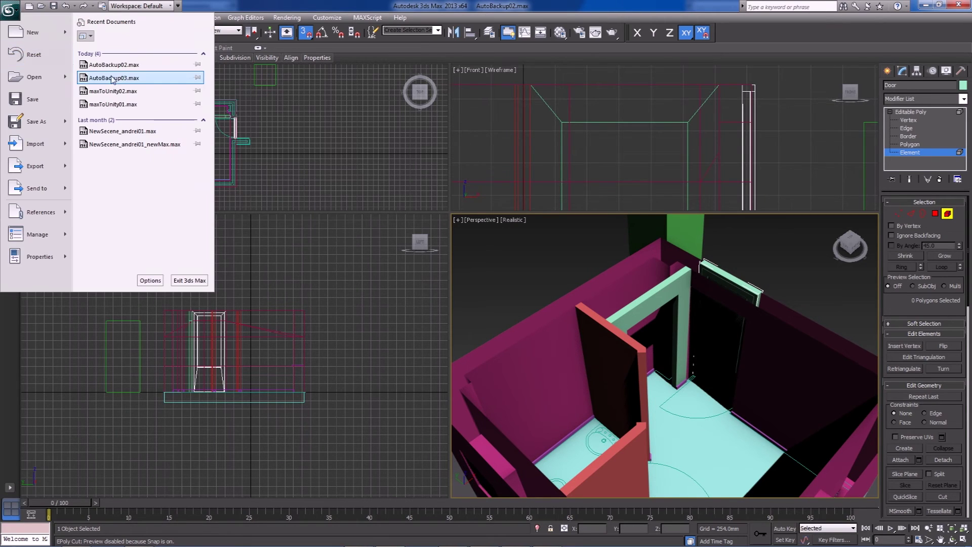
pyautogui.click(158, 91)
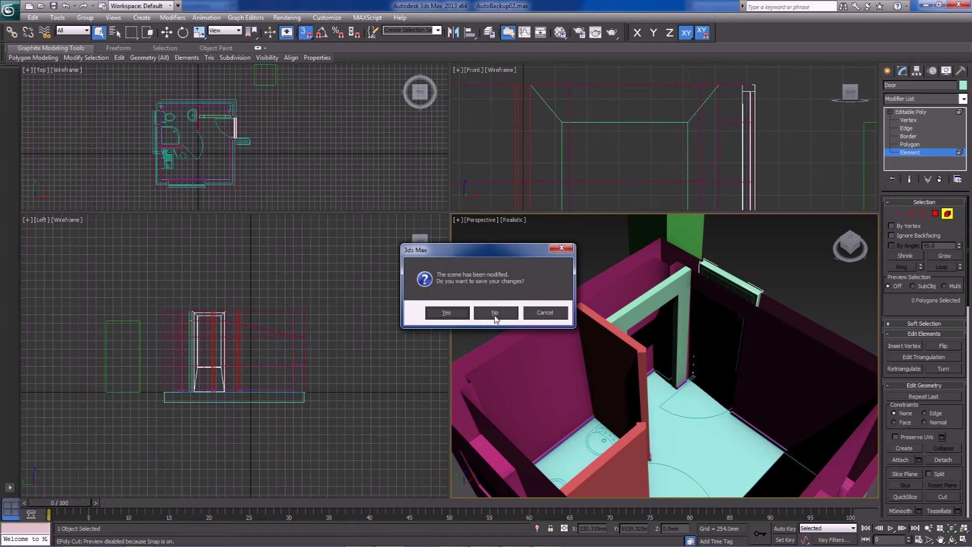
pyautogui.click(499, 311)
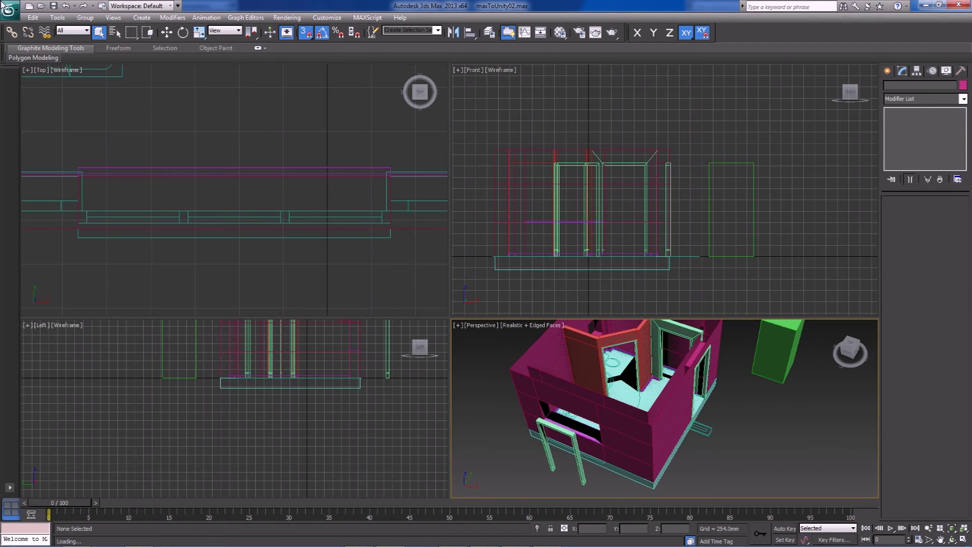
# - Merge the Door object from the AutoBackup02 scene in the autoback folder into the current scene
pyautogui.click(9, 7)
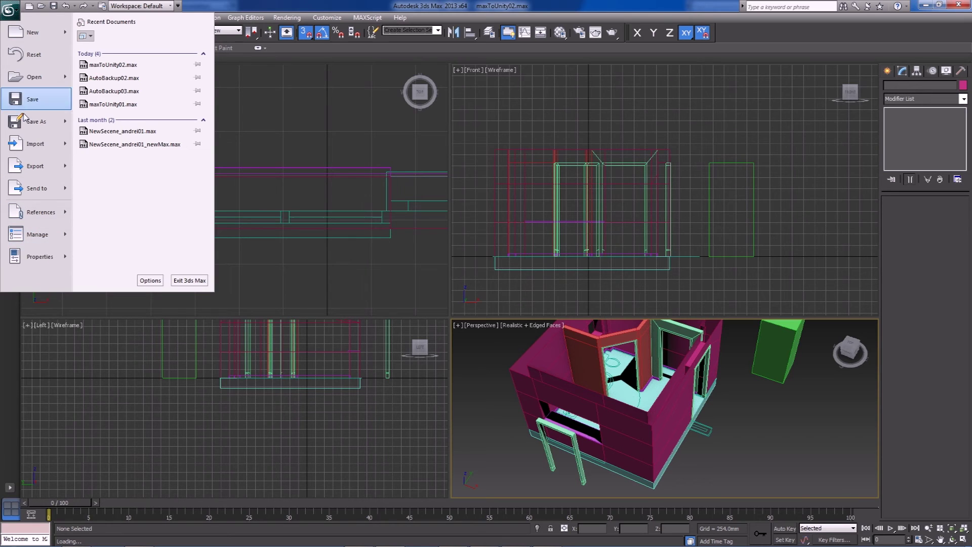
pyautogui.moveTo(31, 143)
pyautogui.click(102, 78)
pyautogui.click(109, 24)
pyautogui.click(106, 32)
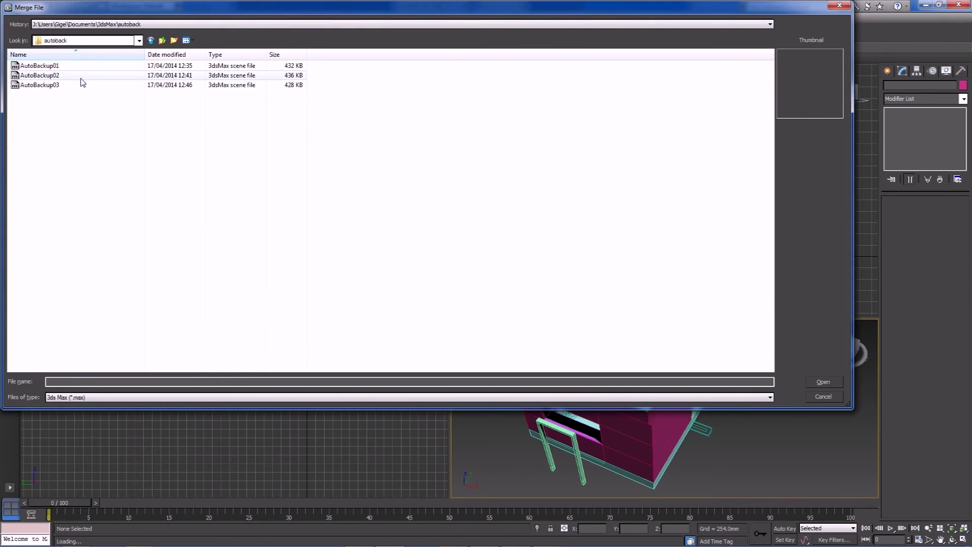
pyautogui.doubleClick(81, 76)
pyautogui.doubleClick(401, 229)
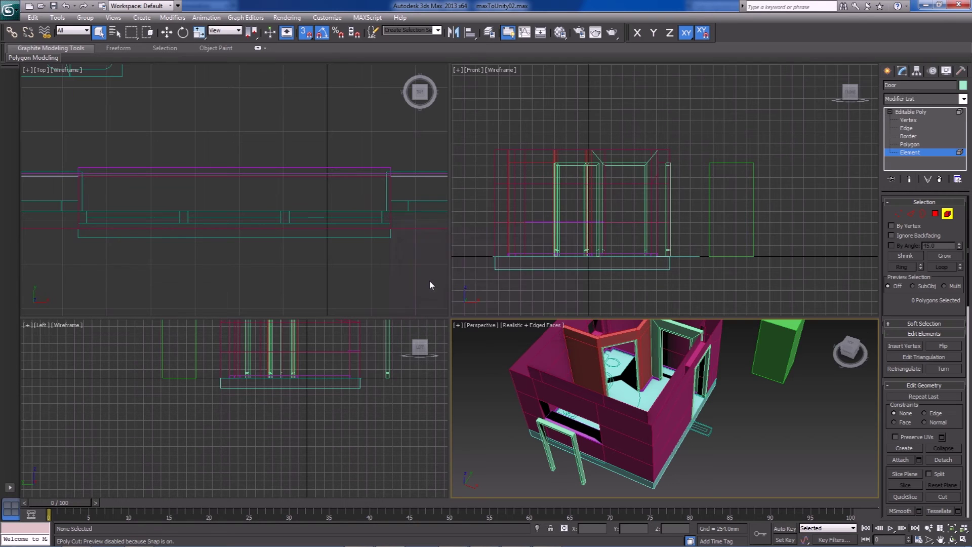
pyautogui.click(430, 281)
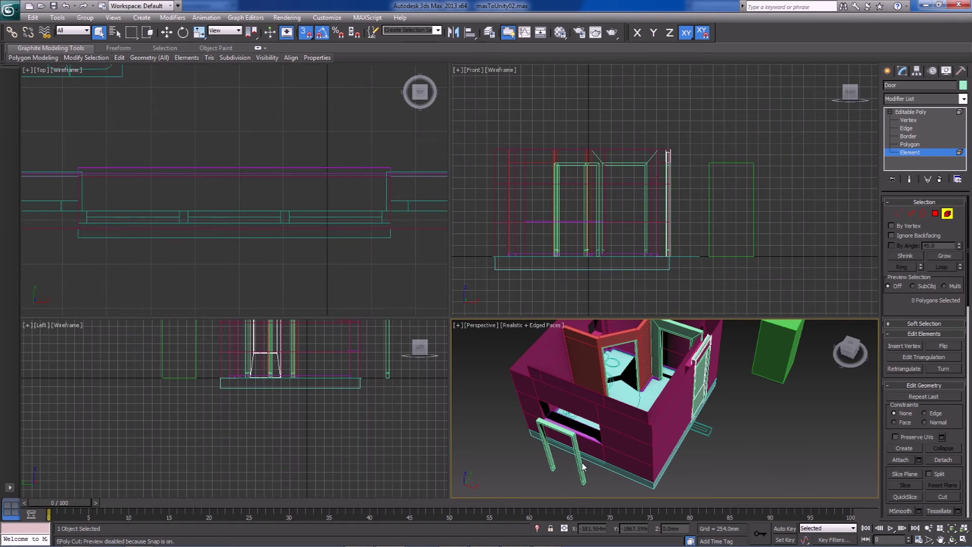
# - Leave element editing and delete the old Door002 and Door001 frames from the diagonal and straight interior openings
pyautogui.keyDown('alt'); pyautogui.moveTo(740, 384); pyautogui.dragTo(870, 302, button='middle'); pyautogui.keyUp('alt')
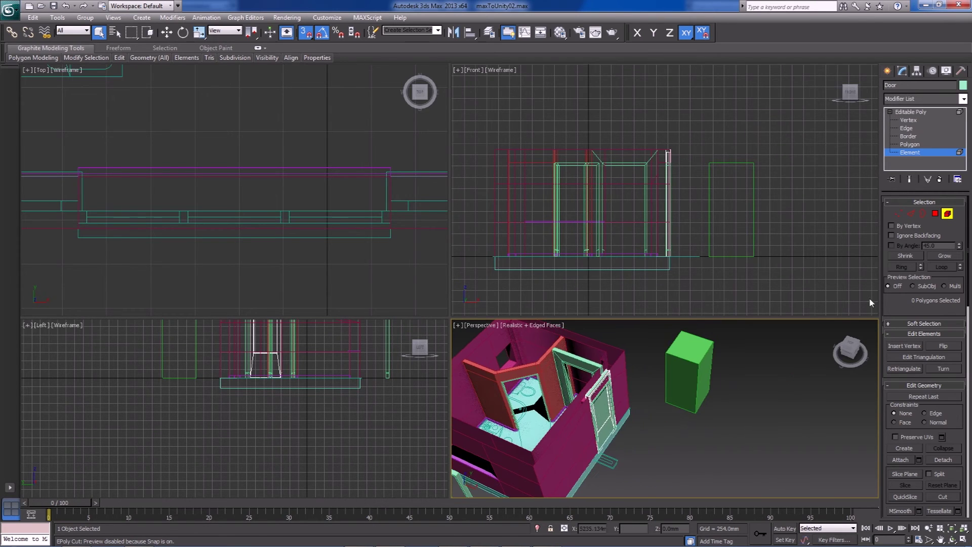
pyautogui.click(947, 214)
pyautogui.keyDown('alt'); pyautogui.moveTo(679, 404); pyautogui.dragTo(504, 396, button='middle'); pyautogui.keyUp('alt')
pyautogui.scroll(5, 600, 375)
pyautogui.scroll(5, 503, 395)
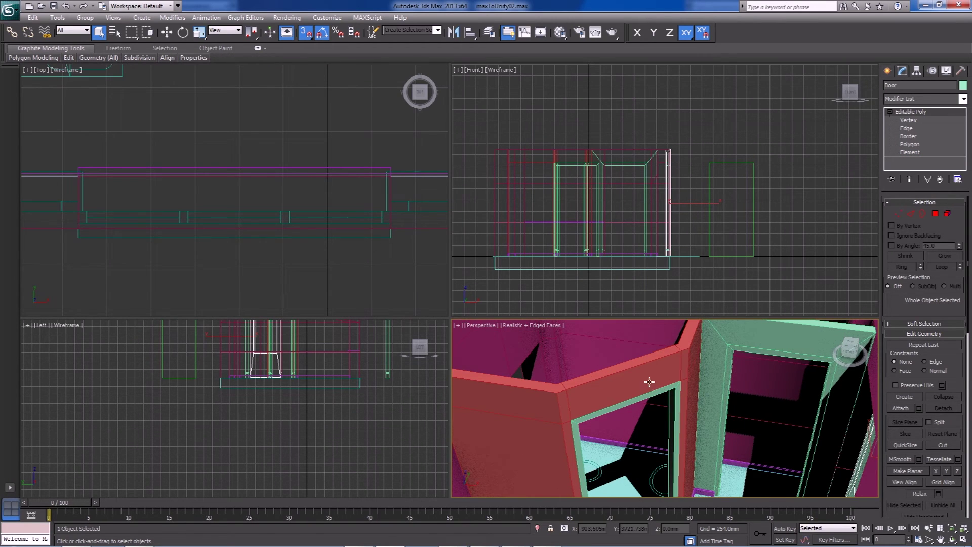
pyautogui.click(646, 397)
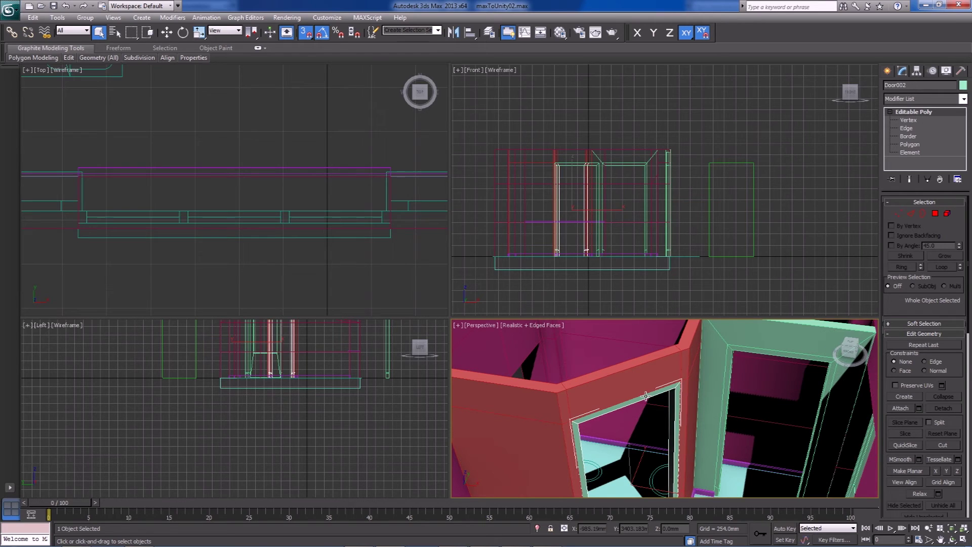
pyautogui.click(731, 358)
pyautogui.scroll(-8, 693, 428)
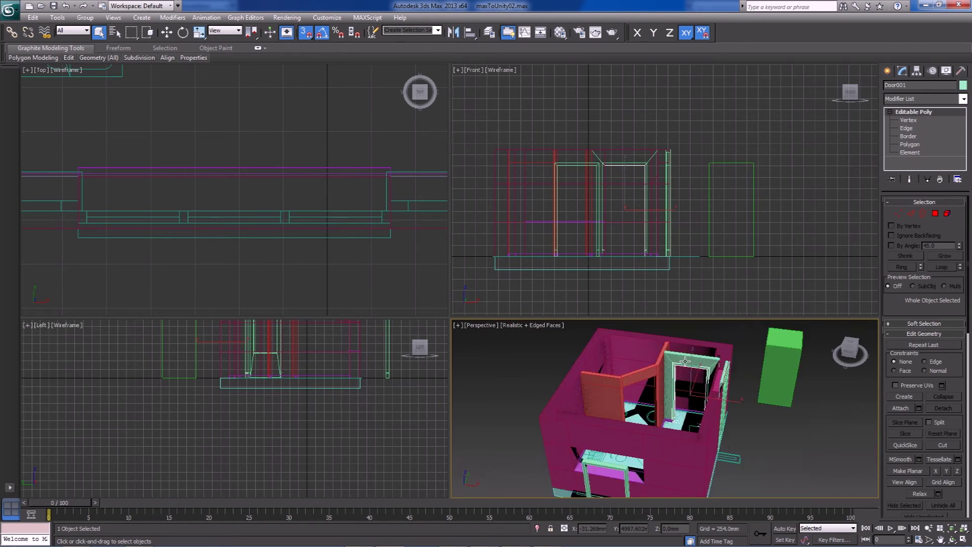
pyautogui.click(692, 428)
pyautogui.scroll(10, 658, 467)
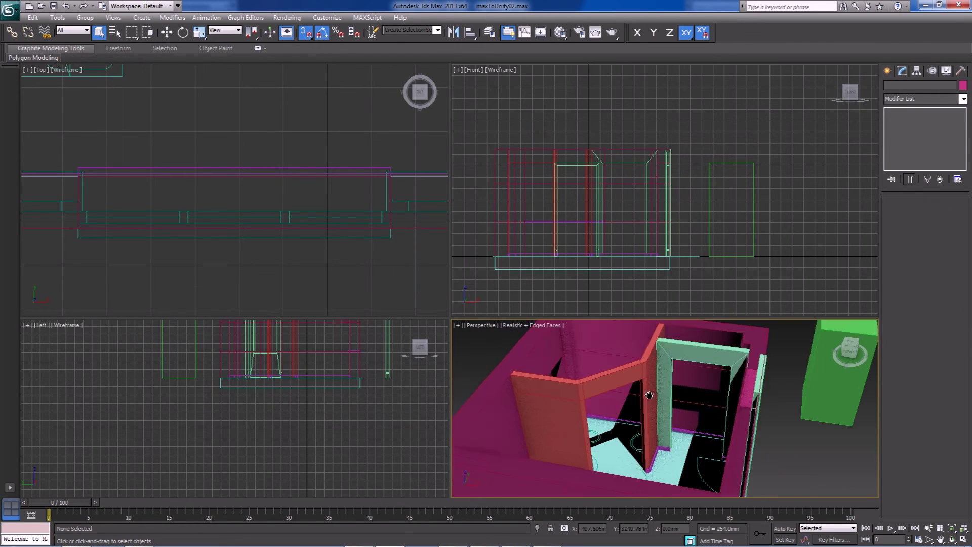
# - Lower the upper vertices of the Door object vertically, snapping its top to the height of the exterior wall opening
pyautogui.click(571, 399)
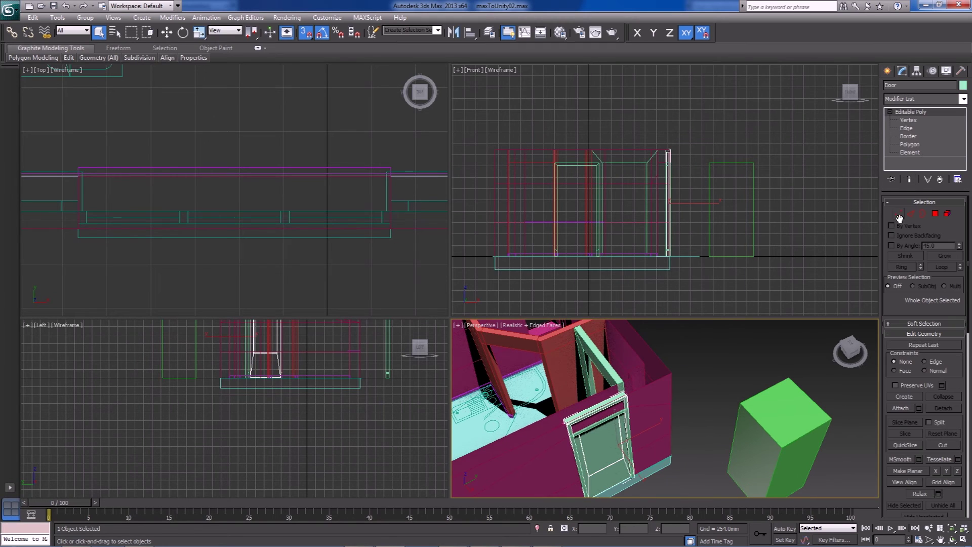
pyautogui.click(899, 215)
pyautogui.moveTo(637, 137); pyautogui.dragTo(705, 189)
pyautogui.moveTo(656, 169); pyautogui.dragTo(620, 199, button='middle')
pyautogui.scroll(6, 620, 200)
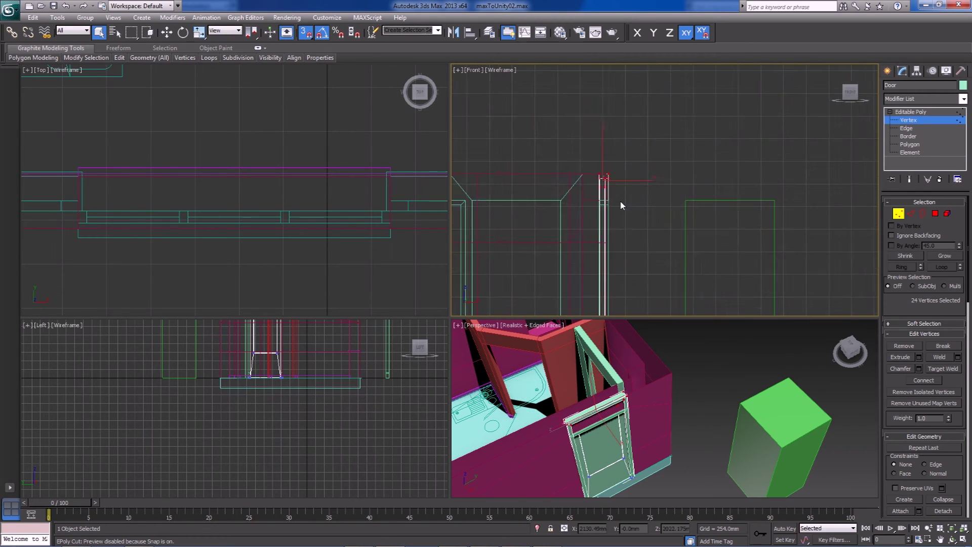
pyautogui.moveTo(531, 151); pyautogui.dragTo(637, 167, button='middle')
pyautogui.press('w')
pyautogui.moveTo(522, 133); pyautogui.dragTo(543, 253)
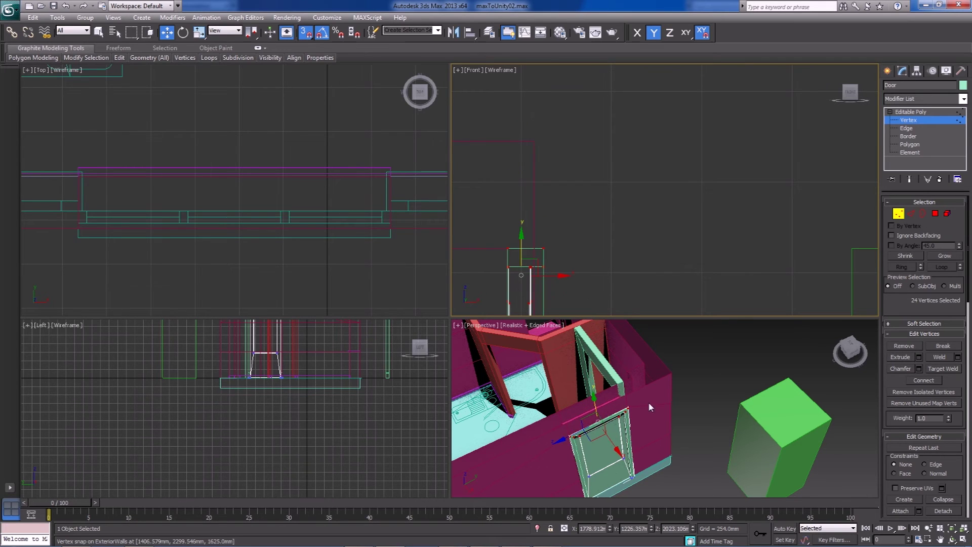
pyautogui.scroll(-5, 628, 386)
pyautogui.click(947, 213)
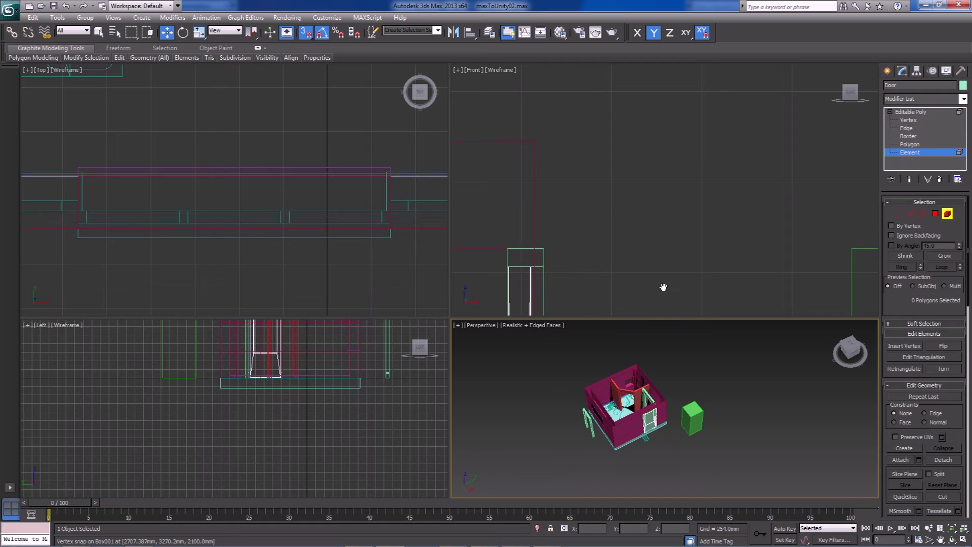
pyautogui.click(509, 284)
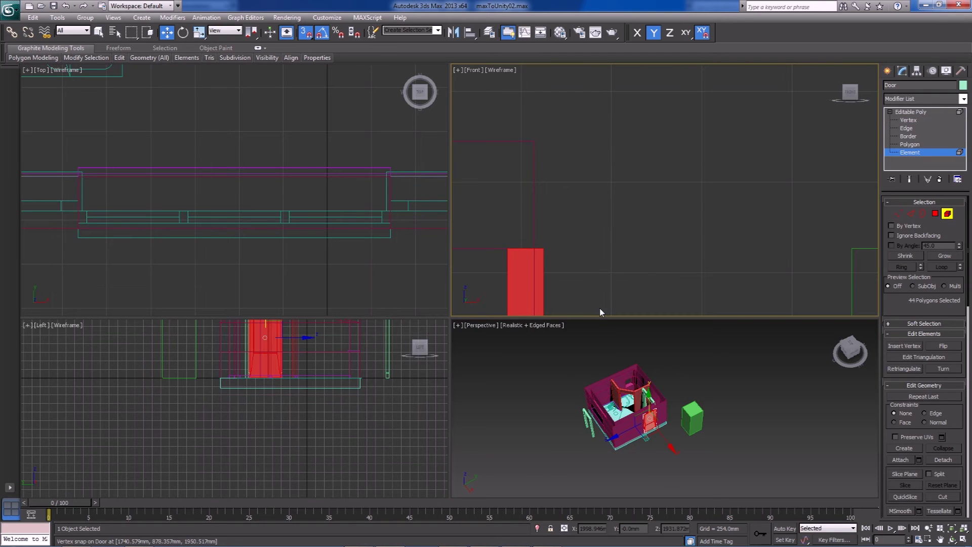
pyautogui.click(946, 214)
# - Center the pivot of the Door object on its geometry
pyautogui.scroll(-5, 329, 191)
pyautogui.scroll(3, 299, 133)
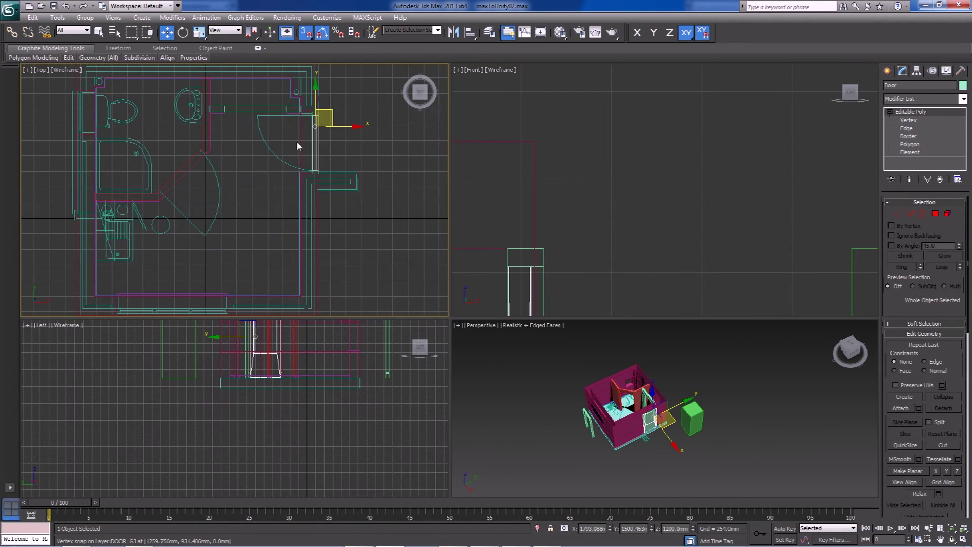
pyautogui.scroll(3, 298, 146)
pyautogui.click(917, 71)
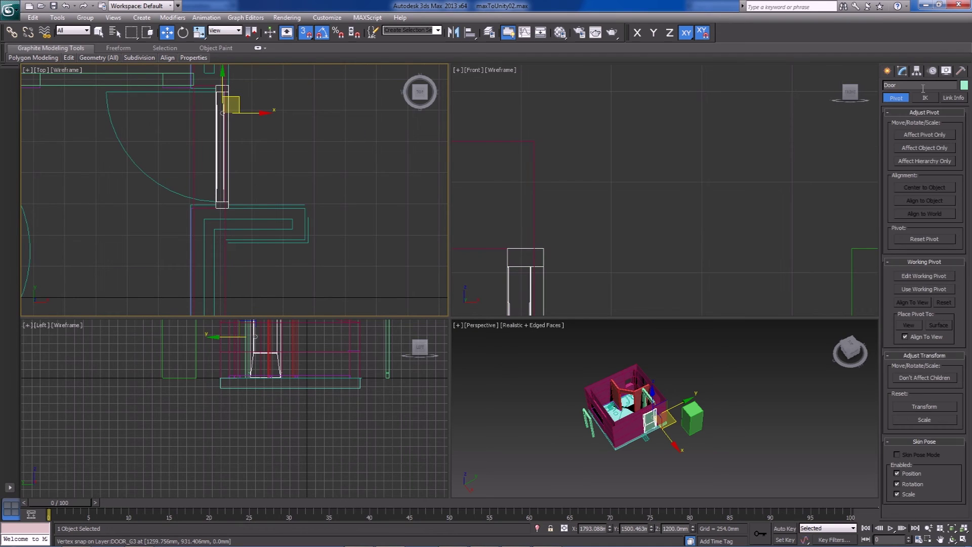
pyautogui.click(926, 134)
pyautogui.click(925, 187)
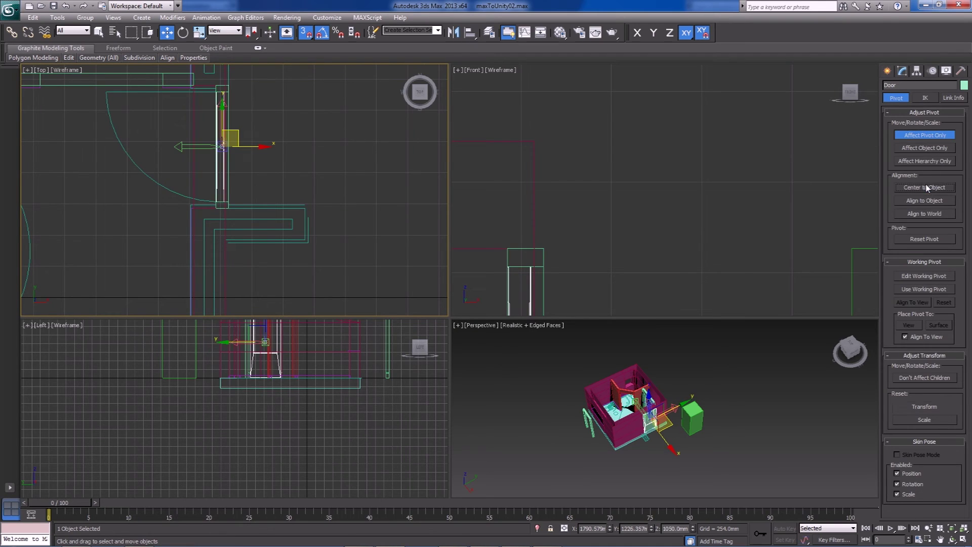
pyautogui.click(922, 138)
# - Copy the Door object into the room and rotate the copy 90 degrees in plan
pyautogui.moveTo(212, 146); pyautogui.dragTo(338, 222, button='middle')
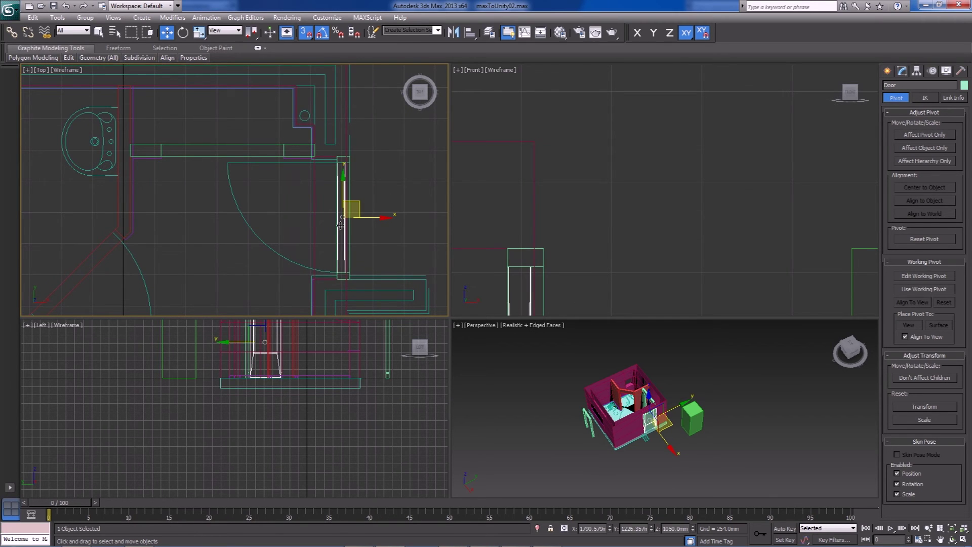
pyautogui.keyDown('shift'); pyautogui.moveTo(358, 209); pyautogui.dragTo(234, 209); pyautogui.keyUp('shift')
pyautogui.click(481, 324)
pyautogui.moveTo(263, 223); pyautogui.dragTo(307, 240, button='middle')
pyautogui.press('e')
pyautogui.moveTo(291, 238); pyautogui.dragTo(206, 233)
# - Move the rotated door copy into the straight interior wall opening, snapping its corner to the opening's corner
pyautogui.press('w')
pyautogui.moveTo(278, 199); pyautogui.dragTo(300, 142)
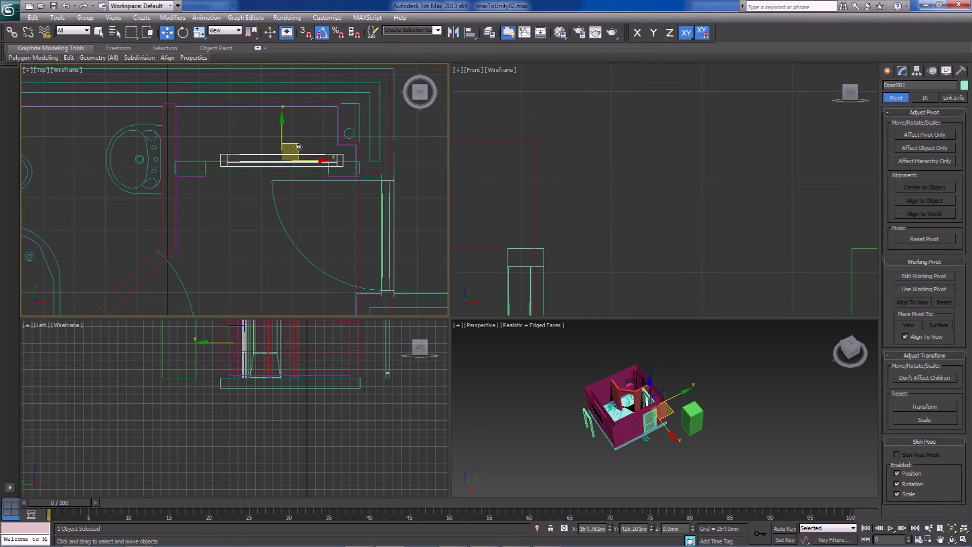
pyautogui.scroll(8, 265, 172)
pyautogui.press('s')
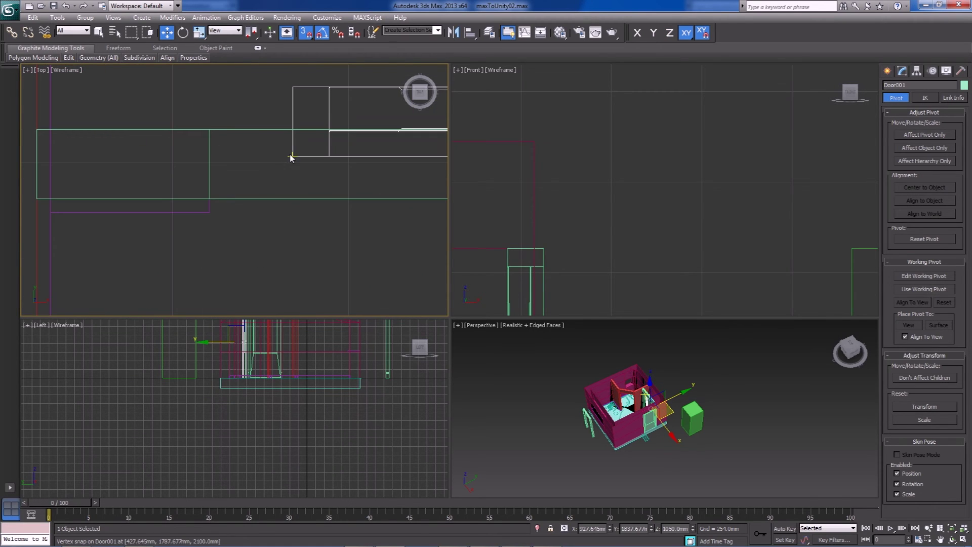
pyautogui.moveTo(293, 154); pyautogui.dragTo(210, 197)
pyautogui.scroll(-6, 243, 211)
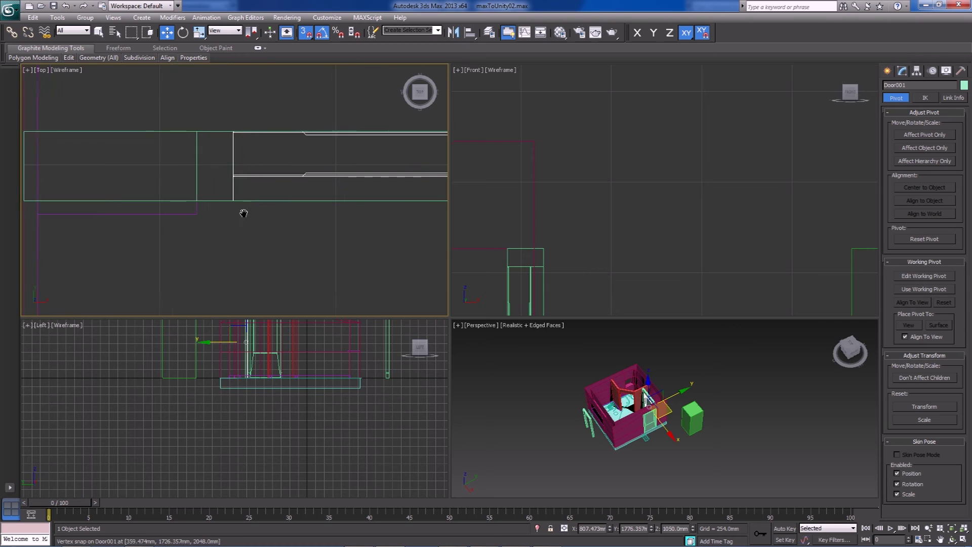
# - Copy the interior door towards the diagonal wall and rotate the new copy 45 degrees in plan
pyautogui.scroll(-8, 324, 228)
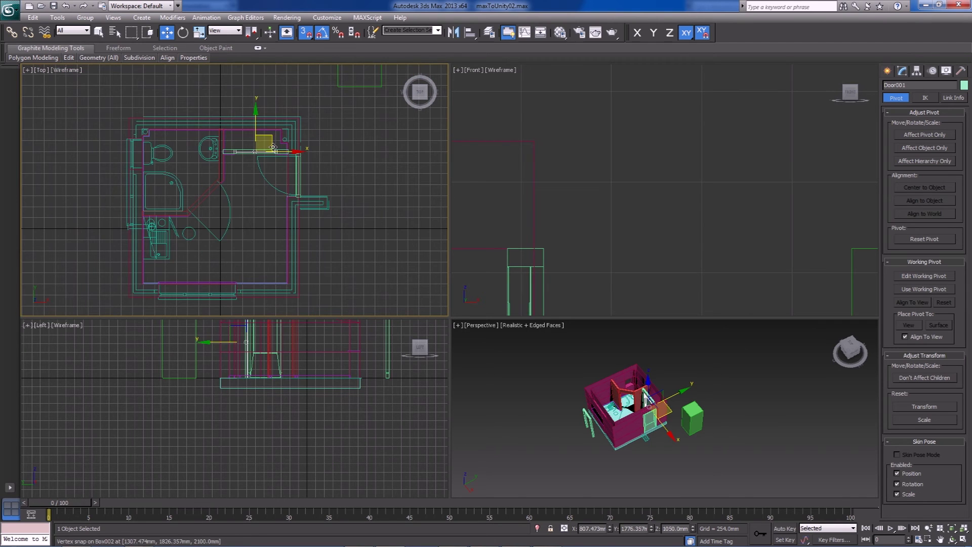
pyautogui.keyDown('shift'); pyautogui.moveTo(271, 140); pyautogui.dragTo(206, 185); pyautogui.keyUp('shift')
pyautogui.click(487, 322)
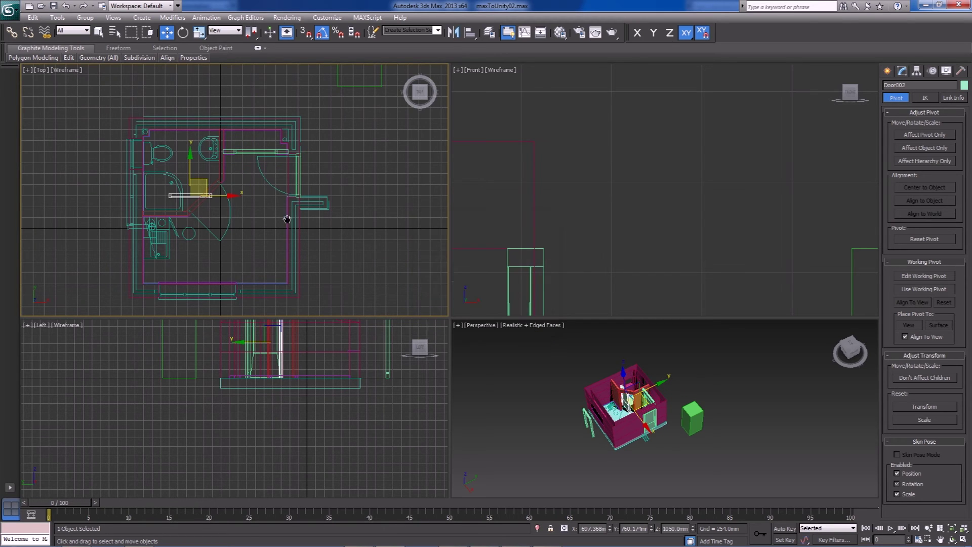
pyautogui.scroll(7, 284, 216)
pyautogui.press('e')
pyautogui.moveTo(253, 222); pyautogui.dragTo(281, 218)
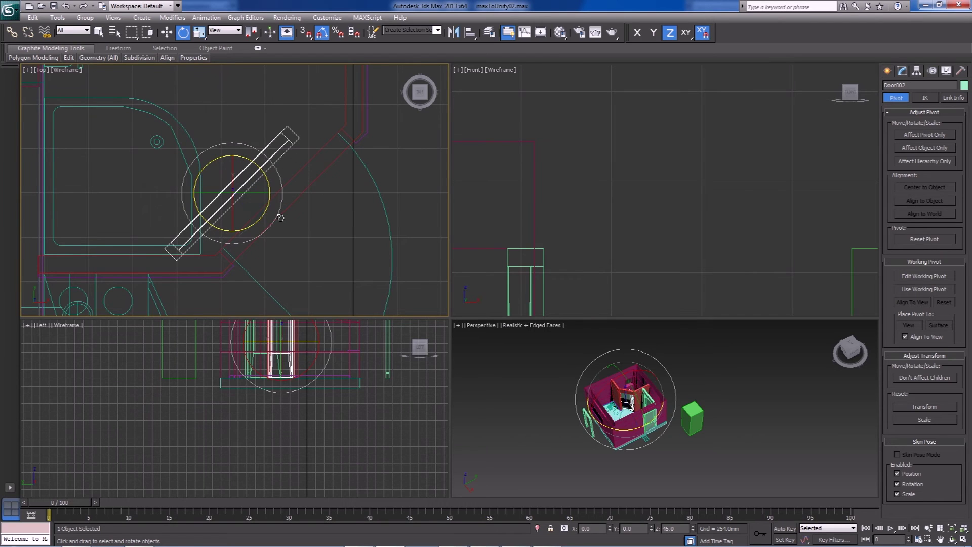
# - Move the 45-degree door copy into the diagonal wall opening, snapping its lower corner to the interior wall
pyautogui.press('w')
pyautogui.moveTo(243, 186); pyautogui.dragTo(314, 192)
pyautogui.scroll(2, 282, 245)
pyautogui.moveTo(267, 265); pyautogui.dragTo(286, 222, button='middle')
pyautogui.scroll(2, 287, 224)
pyautogui.press('s')
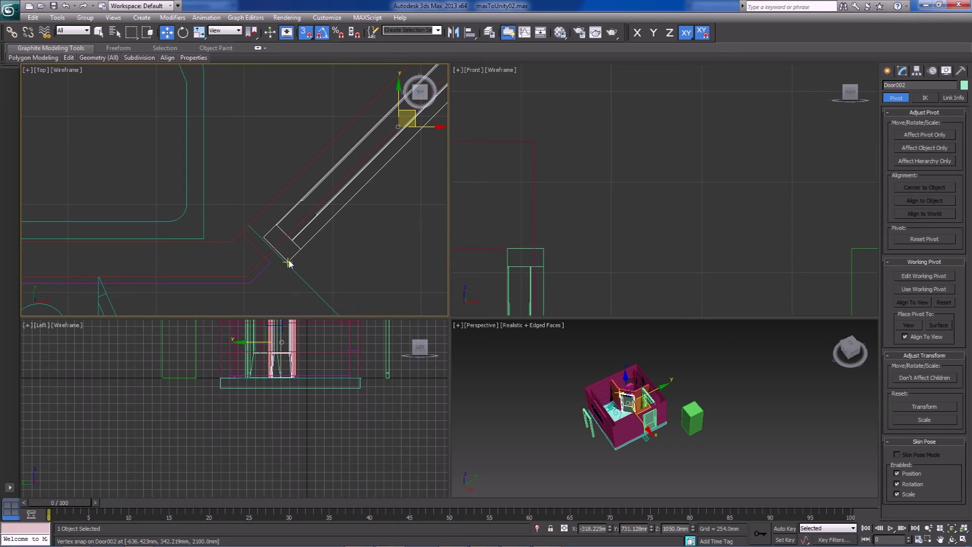
pyautogui.moveTo(286, 261); pyautogui.dragTo(275, 252)
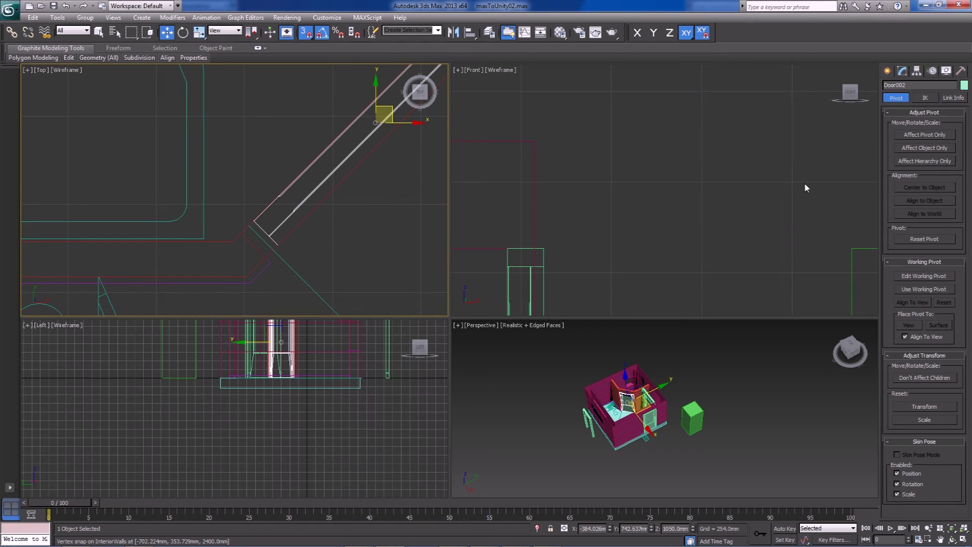
# - Examine the placed doors and the free-standing window frame around the house in the perspective view
pyautogui.click(903, 74)
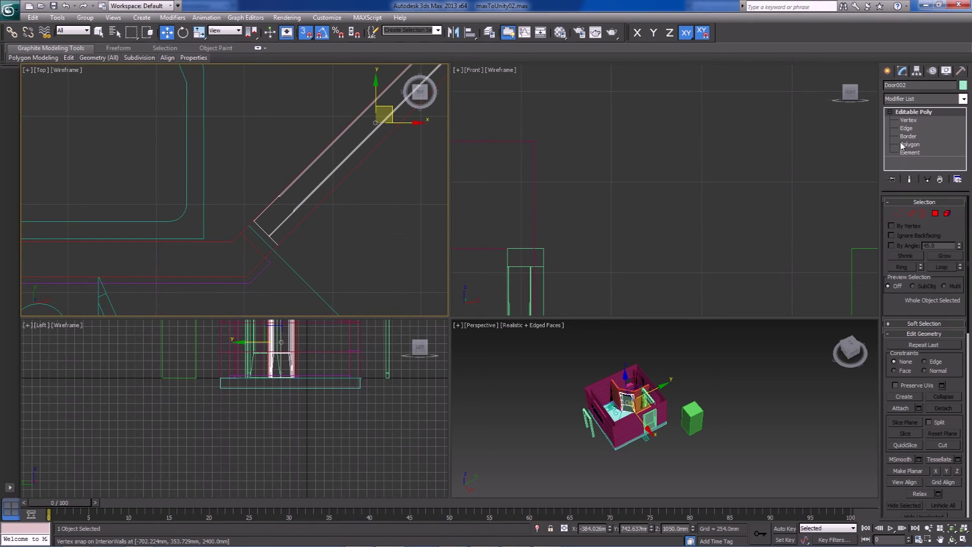
pyautogui.click(898, 214)
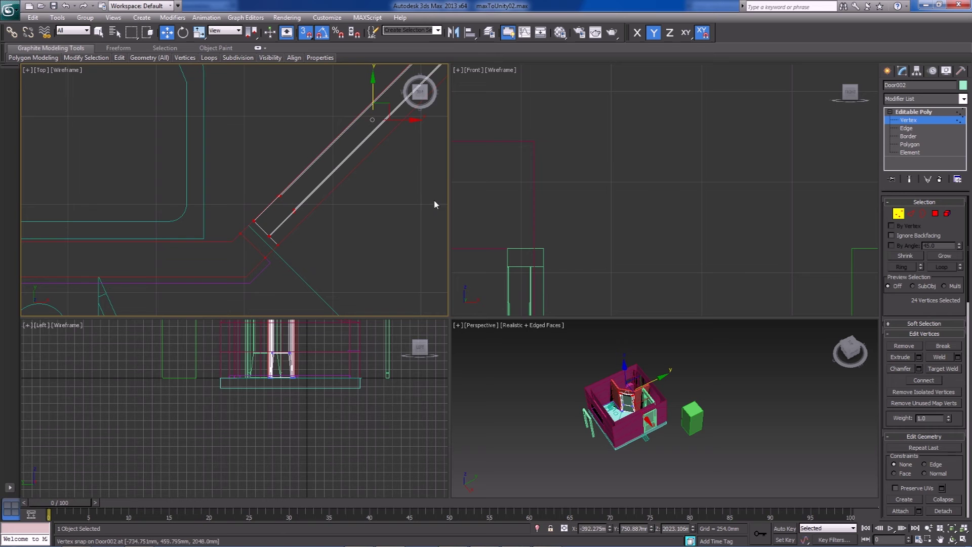
pyautogui.click(721, 451)
pyautogui.scroll(8, 709, 436)
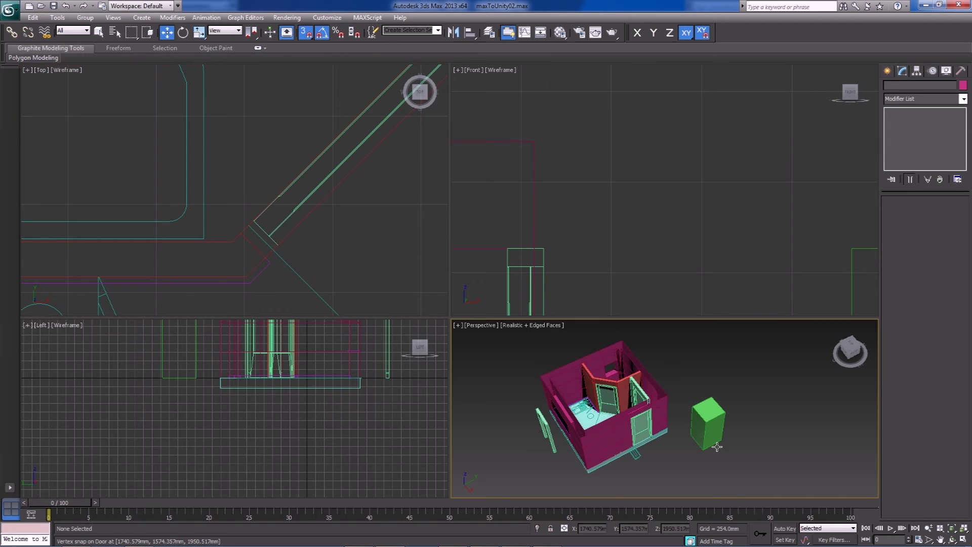
pyautogui.scroll(-8, 664, 434)
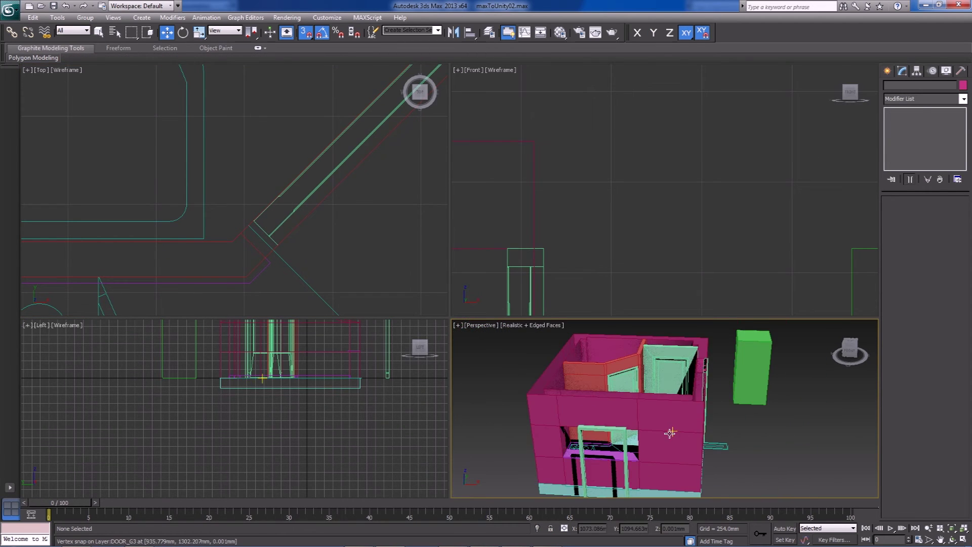
pyautogui.scroll(3, 654, 392)
pyautogui.click(623, 384)
pyautogui.click(774, 448)
pyautogui.moveTo(702, 469); pyautogui.dragTo(699, 414, button='middle')
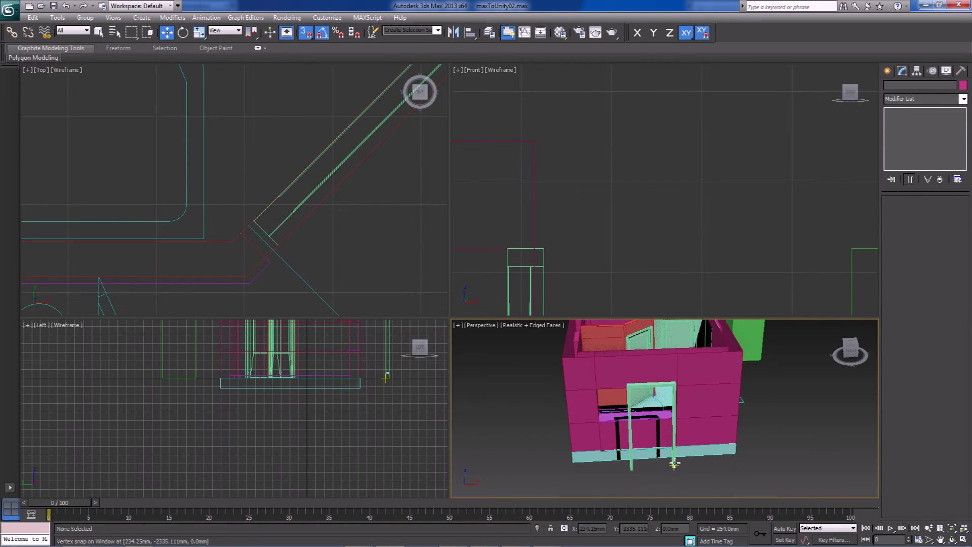
pyautogui.press('s')
pyautogui.keyDown('alt'); pyautogui.moveTo(775, 443); pyautogui.dragTo(552, 449, button='middle'); pyautogui.keyUp('alt')
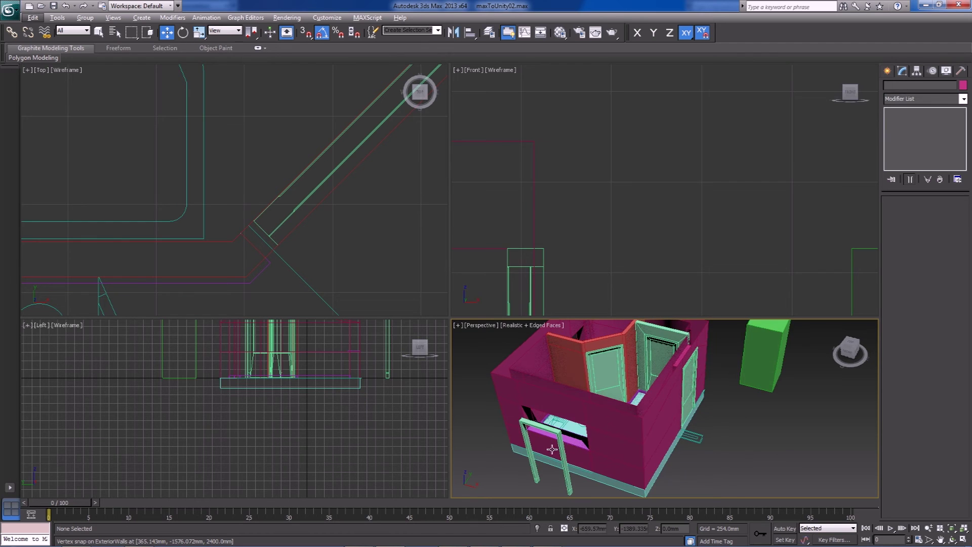
# - Select the lowest ring of edges across both legs of the free-standing window frame and flatten it level with Make Planar
pyautogui.click(568, 484)
pyautogui.keyDown('alt'); pyautogui.moveTo(568, 484); pyautogui.dragTo(830, 333, button='middle'); pyautogui.keyUp('alt')
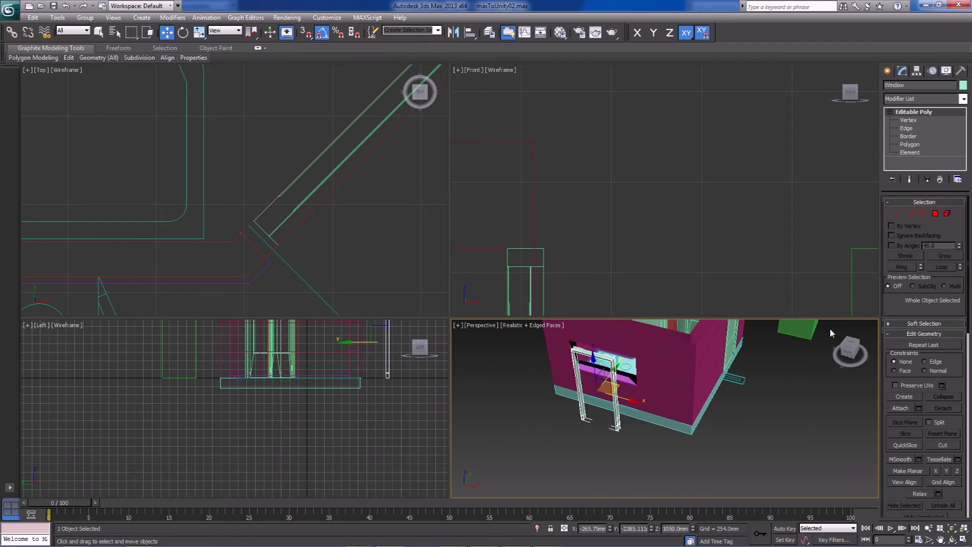
pyautogui.click(899, 215)
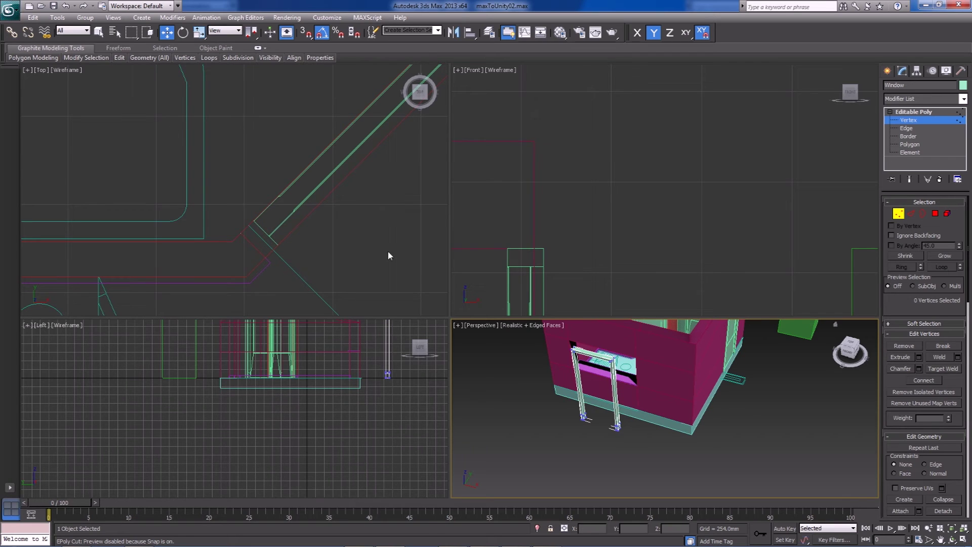
pyautogui.moveTo(614, 436); pyautogui.dragTo(578, 434, button='middle')
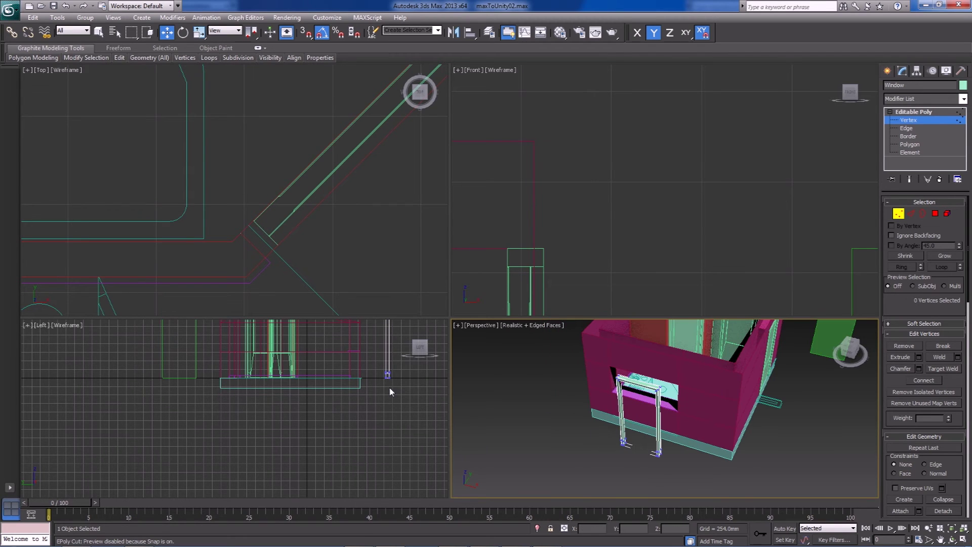
pyautogui.moveTo(389, 388); pyautogui.dragTo(310, 380, button='middle')
pyautogui.scroll(1, 294, 389)
pyautogui.moveTo(633, 246); pyautogui.dragTo(635, 182, button='middle')
pyautogui.scroll(-7, 636, 183)
pyautogui.scroll(6, 645, 274)
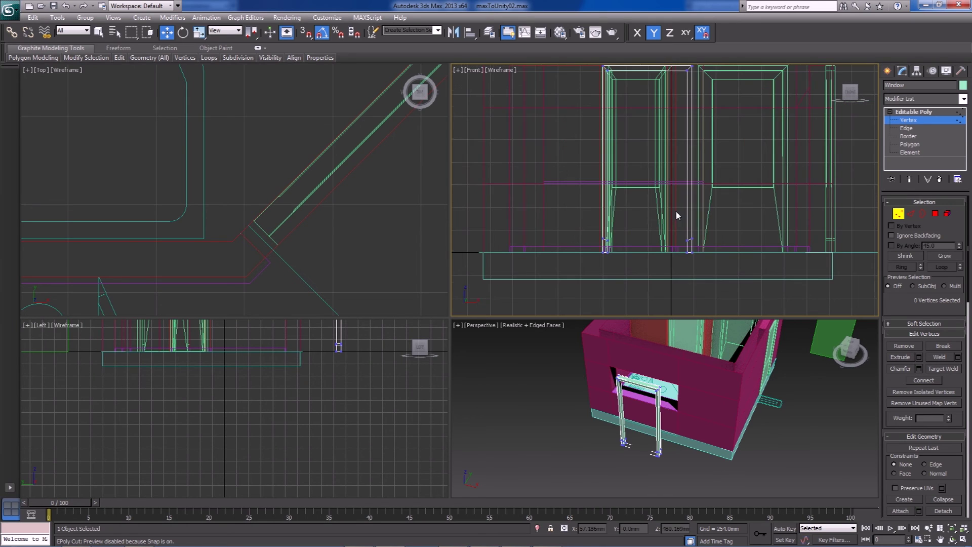
pyautogui.click(912, 214)
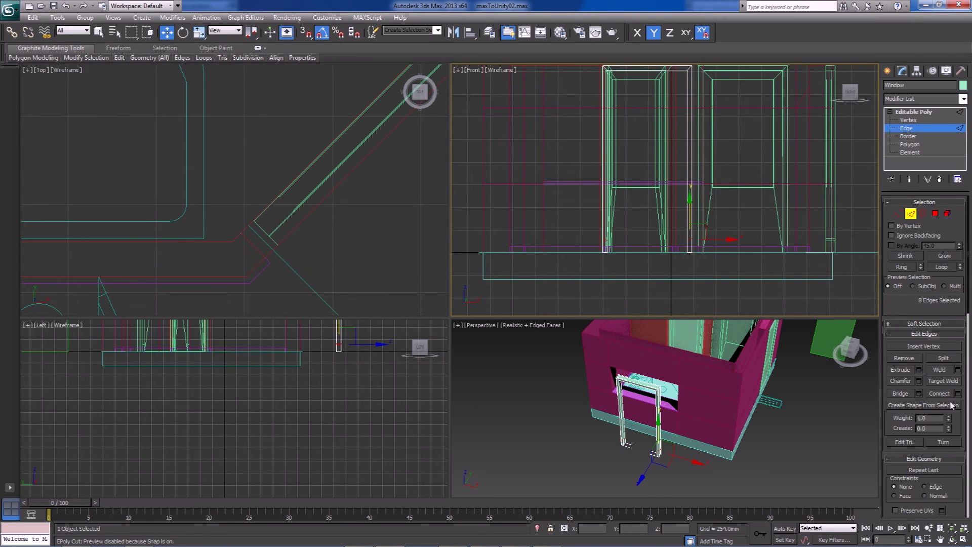
pyautogui.moveTo(960, 431); pyautogui.dragTo(953, 371)
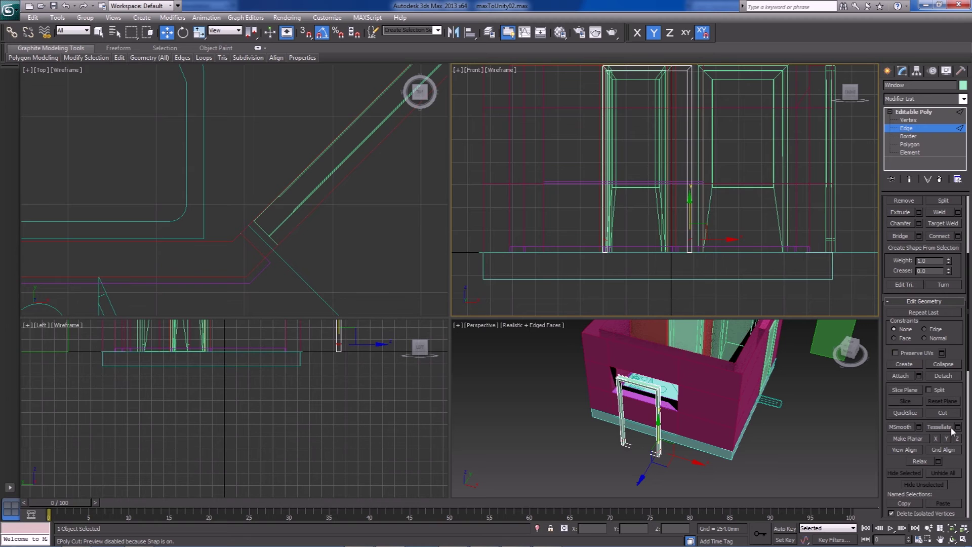
pyautogui.click(947, 439)
# - Snap the flattened leg edges down to the feet of the window frame and offset them 52 mm upward along Z
pyautogui.moveTo(709, 411); pyautogui.dragTo(675, 370, button='middle')
pyautogui.scroll(5, 684, 218)
pyautogui.scroll(3, 685, 215)
pyautogui.moveTo(640, 175); pyautogui.dragTo(643, 216)
pyautogui.press('s')
pyautogui.moveTo(633, 250); pyautogui.dragTo(633, 262)
pyautogui.moveTo(643, 406)
pyautogui.mouseDown(button='middle')
pyautogui.moveTo(657, 410)
pyautogui.moveTo(647, 395)
pyautogui.mouseUp(button='middle')
pyautogui.press('F12')
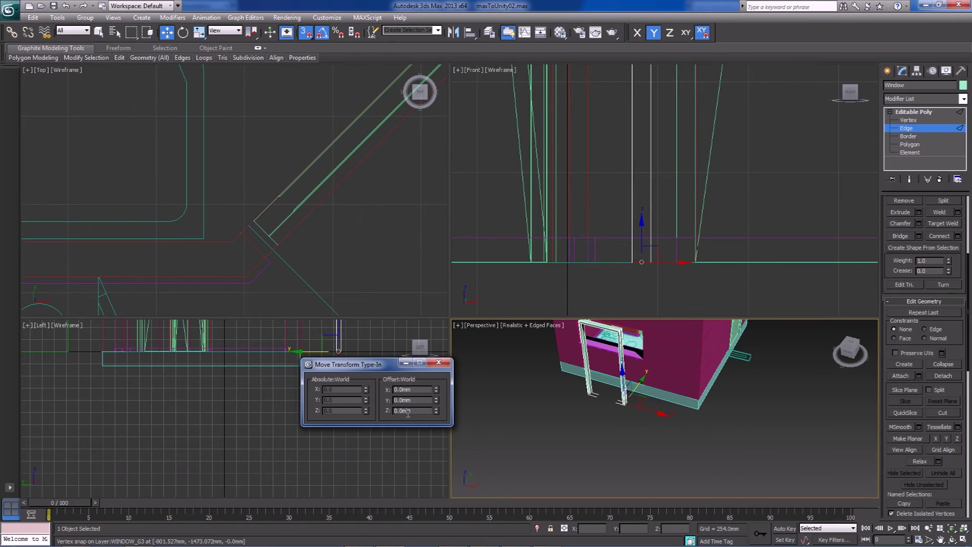
pyautogui.press('Return')
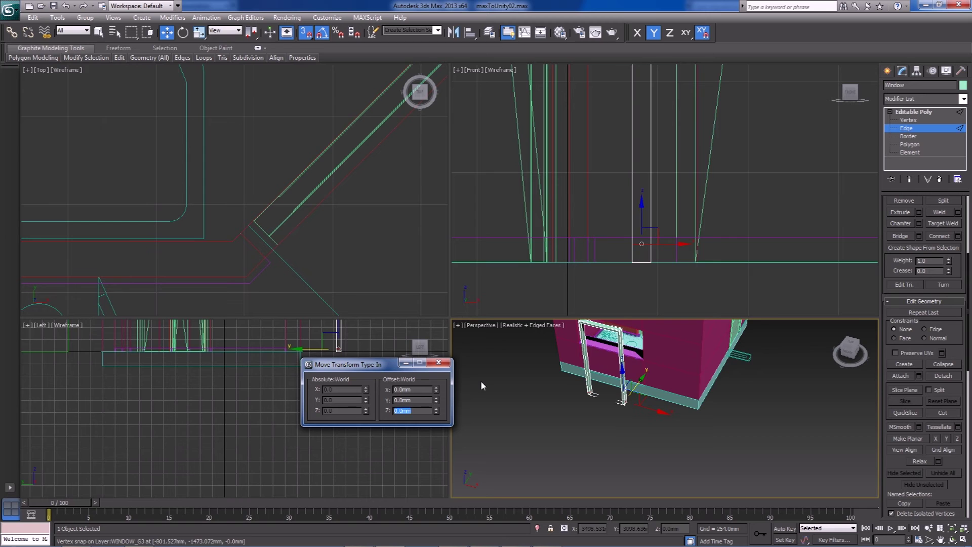
pyautogui.click(441, 363)
pyautogui.press('z')
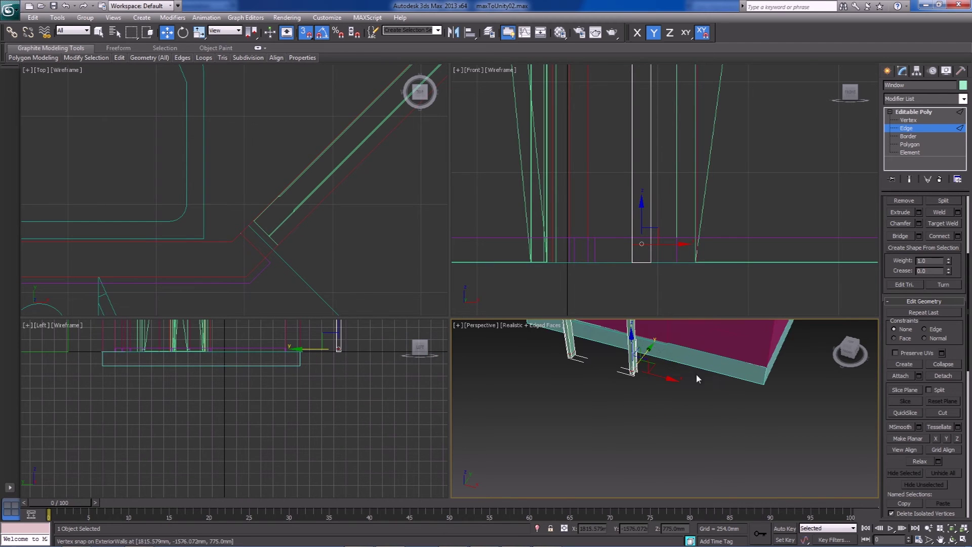
# - Bridge the two facing inner polygons at the feet of the window frame's legs to form a bottom rail
pyautogui.click(910, 145)
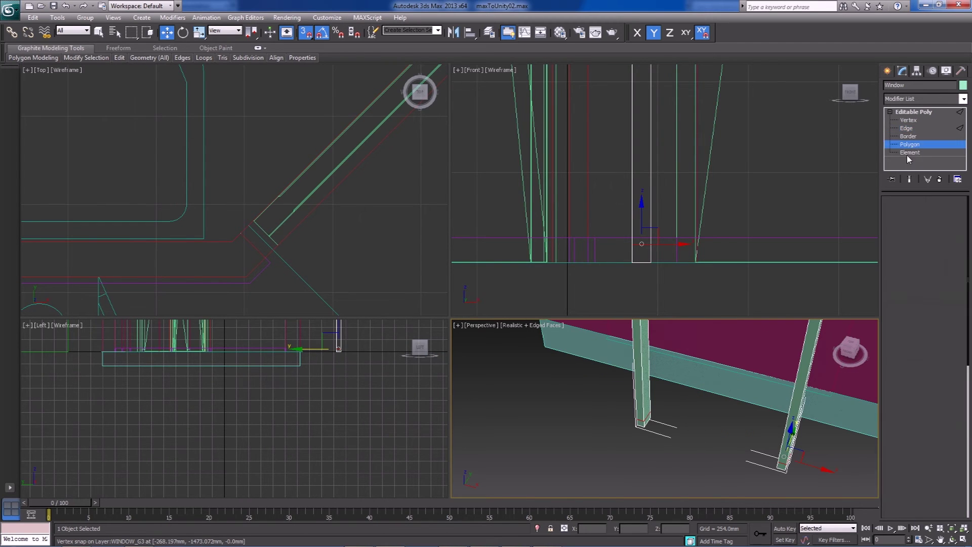
pyautogui.click(649, 417)
pyautogui.click(646, 420)
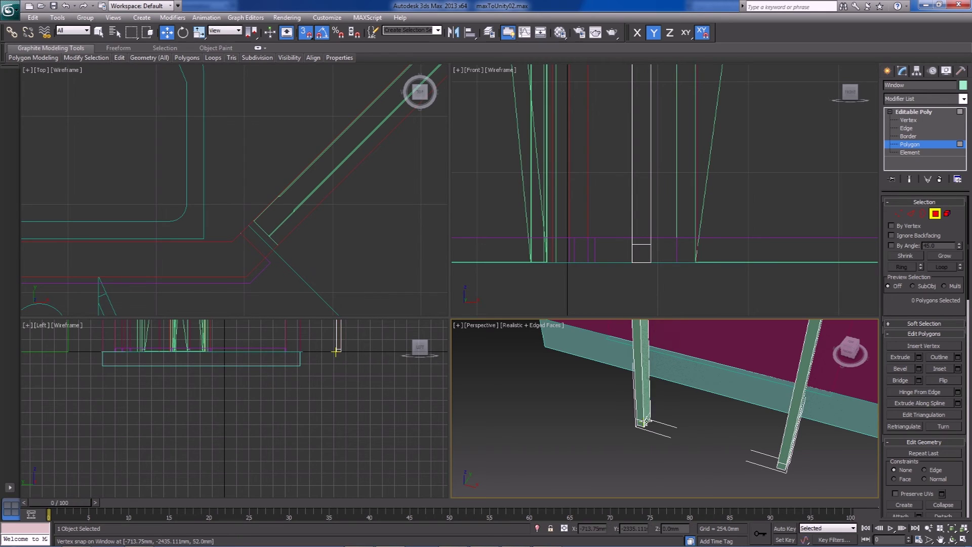
pyautogui.press('s')
pyautogui.keyDown('alt'); pyautogui.moveTo(716, 442); pyautogui.dragTo(765, 440, button='middle'); pyautogui.keyUp('alt')
pyautogui.click(752, 372)
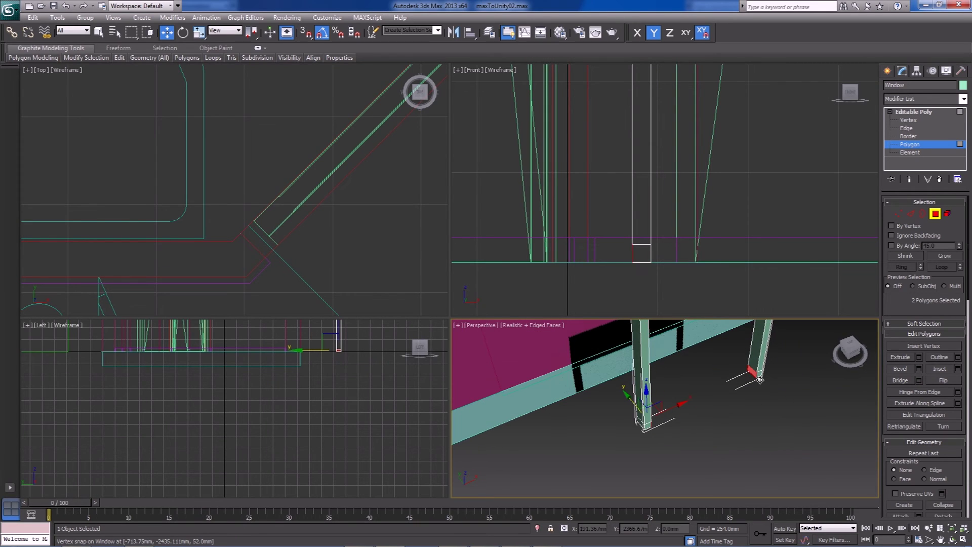
pyautogui.click(901, 381)
pyautogui.keyDown('alt'); pyautogui.moveTo(782, 428); pyautogui.dragTo(692, 428, button='middle'); pyautogui.keyUp('alt')
pyautogui.scroll(-6, 691, 428)
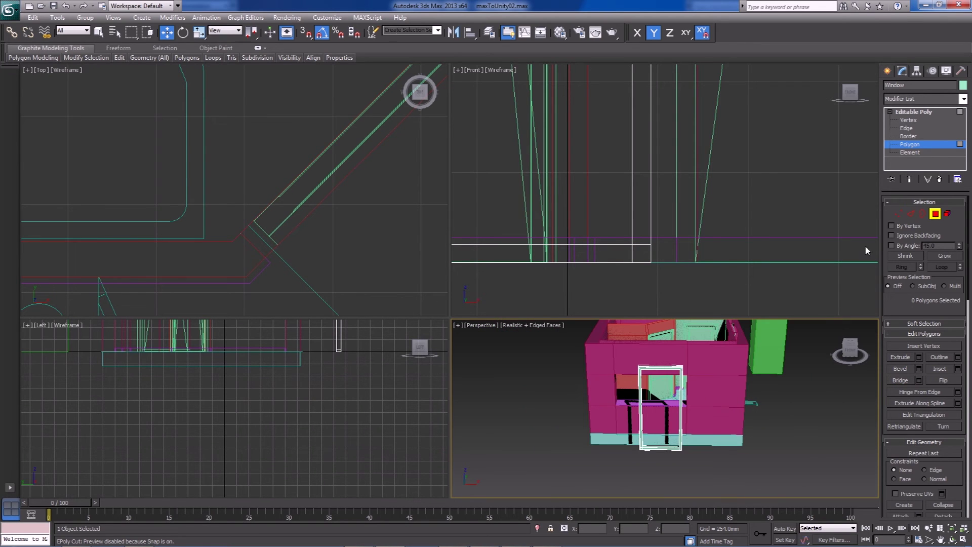
# - Leave polygon editing and inspect the straight and diagonal interior doors from inside the house
pyautogui.click(908, 147)
pyautogui.keyDown('alt'); pyautogui.moveTo(734, 437); pyautogui.dragTo(710, 437, button='middle'); pyautogui.keyUp('alt')
pyautogui.scroll(6, 710, 436)
pyautogui.click(719, 372)
pyautogui.click(652, 394)
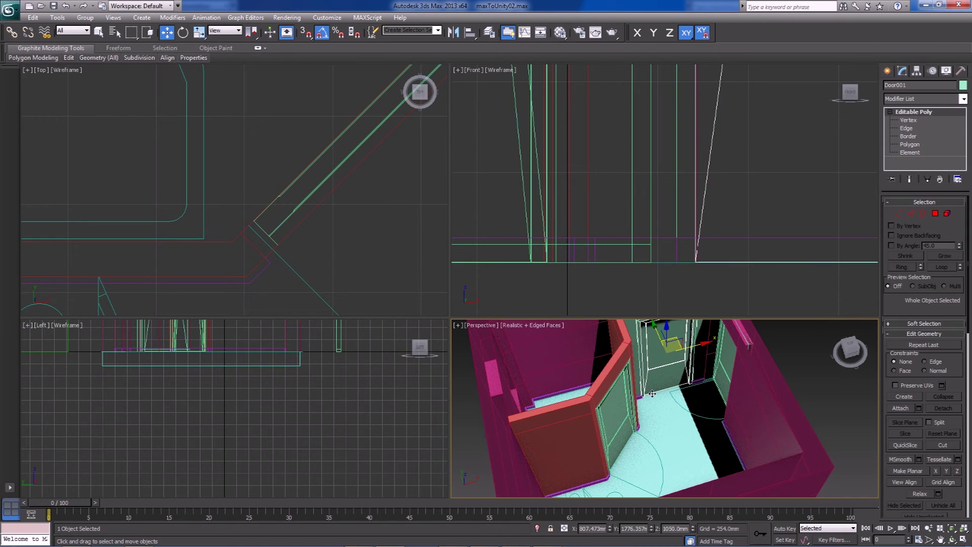
pyautogui.click(637, 410)
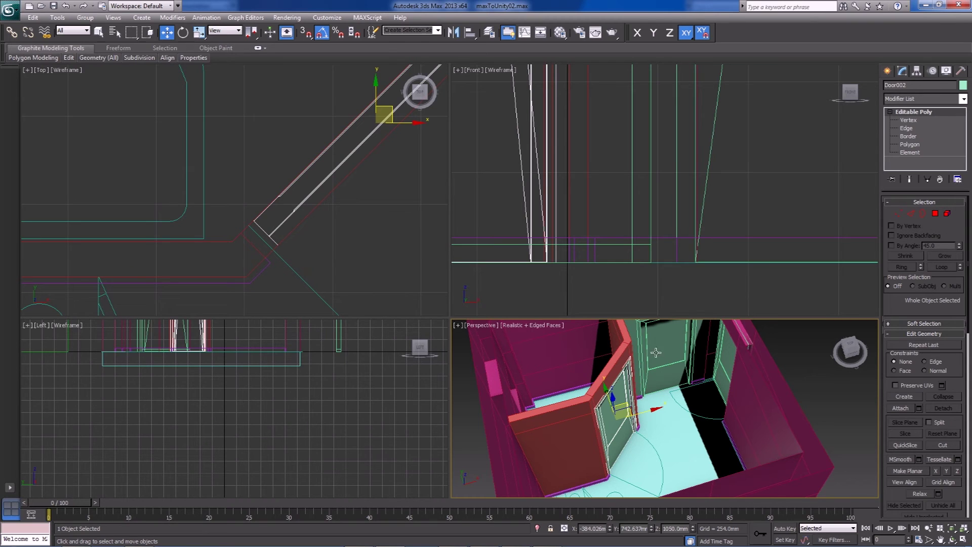
pyautogui.moveTo(671, 344); pyautogui.dragTo(654, 332, button='middle')
# - Make the window frame an independent object, no longer instanced to its copies
pyautogui.click(688, 478)
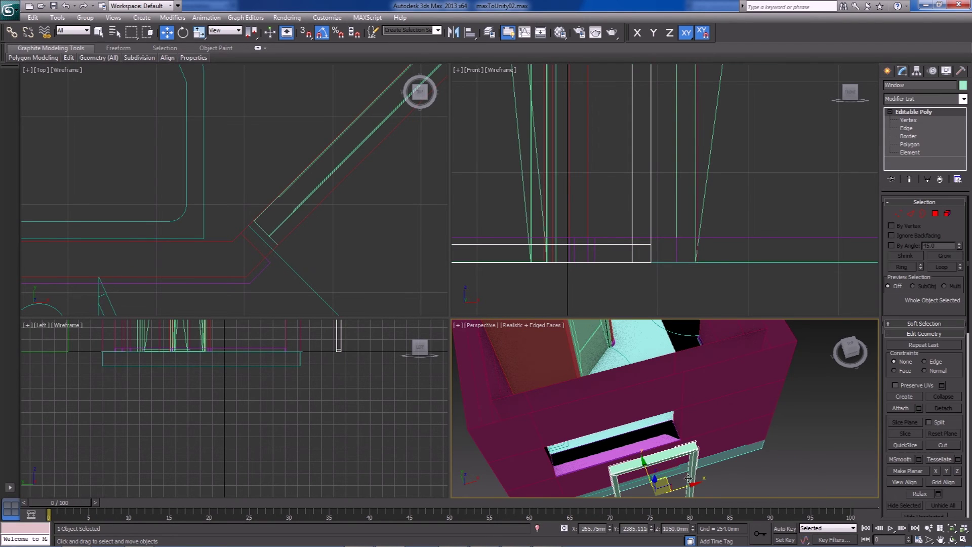
pyautogui.moveTo(751, 391); pyautogui.dragTo(751, 335, button='middle')
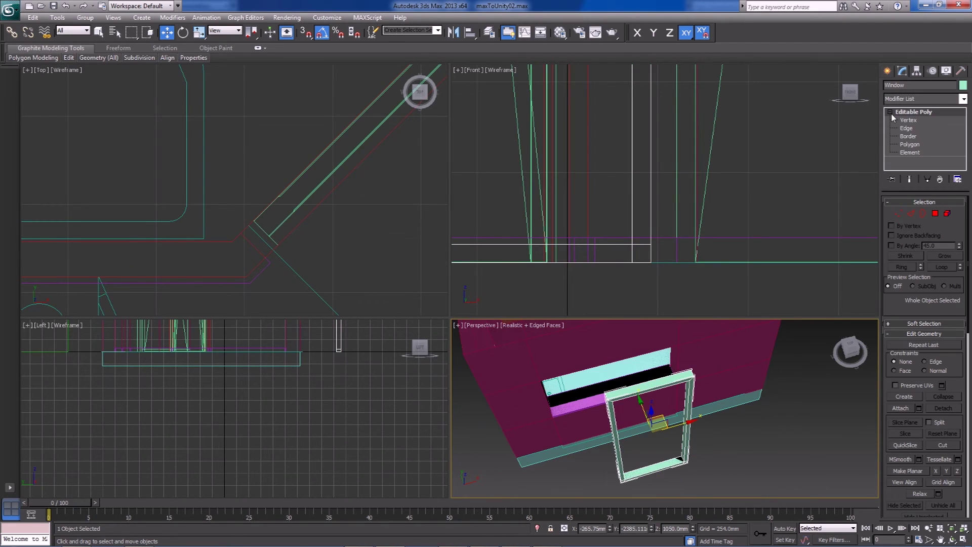
pyautogui.rightClick(932, 114)
pyautogui.click(931, 143)
pyautogui.keyDown('alt'); pyautogui.moveTo(782, 385); pyautogui.dragTo(730, 382, button='middle'); pyautogui.keyUp('alt')
pyautogui.keyDown('alt'); pyautogui.moveTo(719, 433); pyautogui.dragTo(684, 471, button='middle'); pyautogui.keyUp('alt')
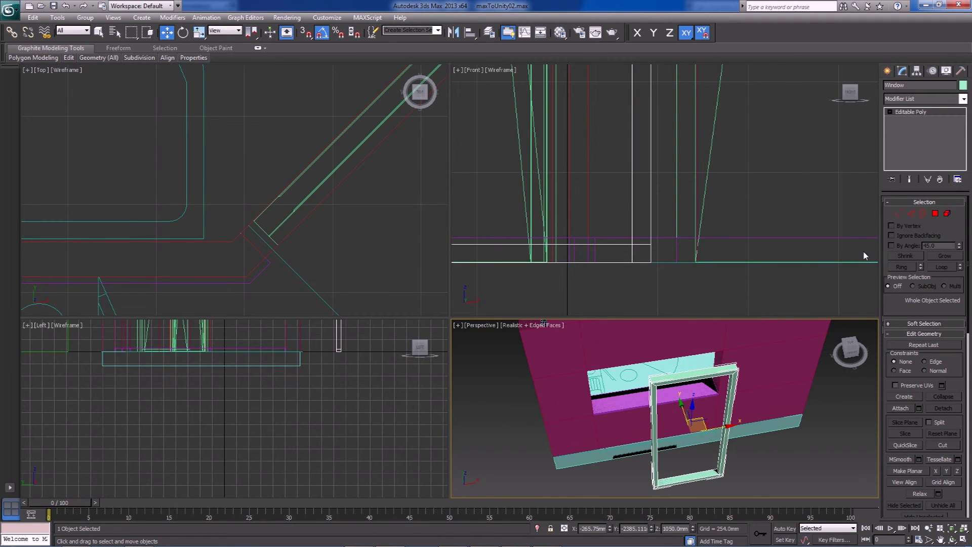
# - Lower the window frame's top-rail vertices along the vertical axis, snapping them to the head of the front wall opening
pyautogui.click(894, 216)
pyautogui.keyDown('alt'); pyautogui.moveTo(740, 334); pyautogui.dragTo(704, 388, button='middle'); pyautogui.keyUp('alt')
pyautogui.scroll(-8, 310, 397)
pyautogui.scroll(5, 278, 374)
pyautogui.moveTo(269, 354); pyautogui.dragTo(246, 358, button='middle')
pyautogui.scroll(4, 278, 382)
pyautogui.moveTo(238, 364); pyautogui.dragTo(257, 347)
pyautogui.scroll(2, 244, 384)
pyautogui.press('s')
pyautogui.scroll(3, 306, 399)
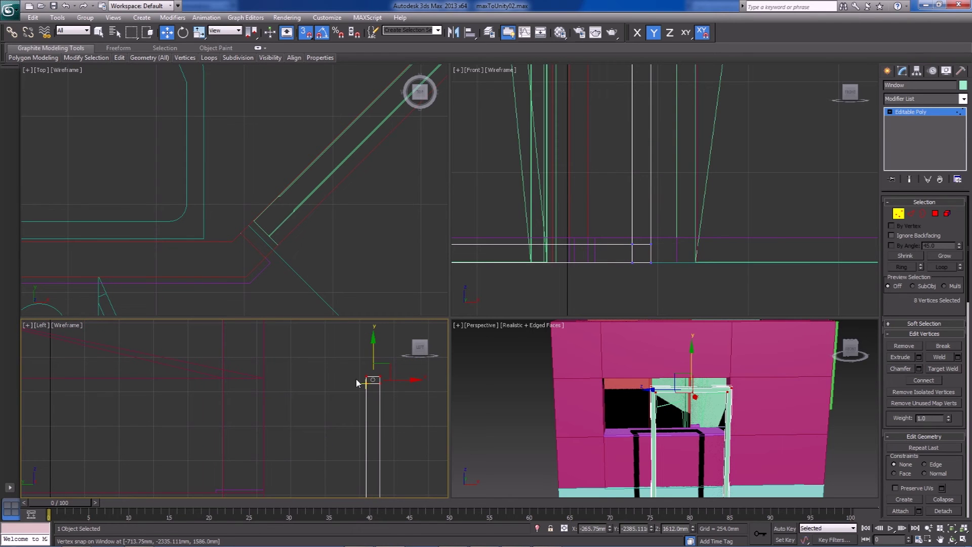
pyautogui.moveTo(367, 377); pyautogui.dragTo(321, 419)
# - Raise the window frame's bottom-rail vertices, snapping their lower edge to the sill of the front opening at 775 mm
pyautogui.moveTo(321, 419); pyautogui.dragTo(330, 430, button='middle')
pyautogui.scroll(-2, 329, 430)
pyautogui.keyDown('ctrl'); pyautogui.moveTo(309, 394); pyautogui.dragTo(244, 352); pyautogui.keyUp('ctrl')
pyautogui.scroll(2, 245, 351)
pyautogui.moveTo(245, 352); pyautogui.dragTo(256, 424, button='middle')
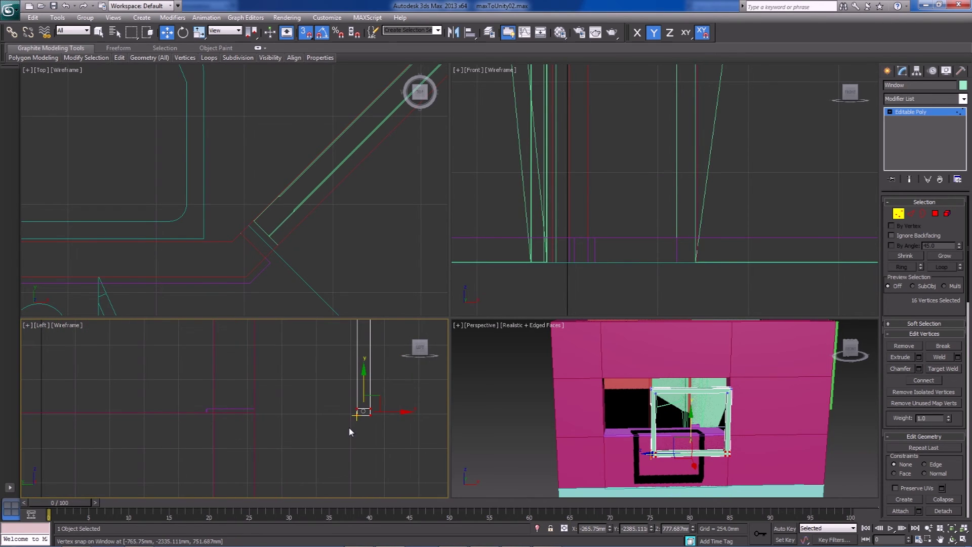
pyautogui.moveTo(356, 418); pyautogui.dragTo(255, 413)
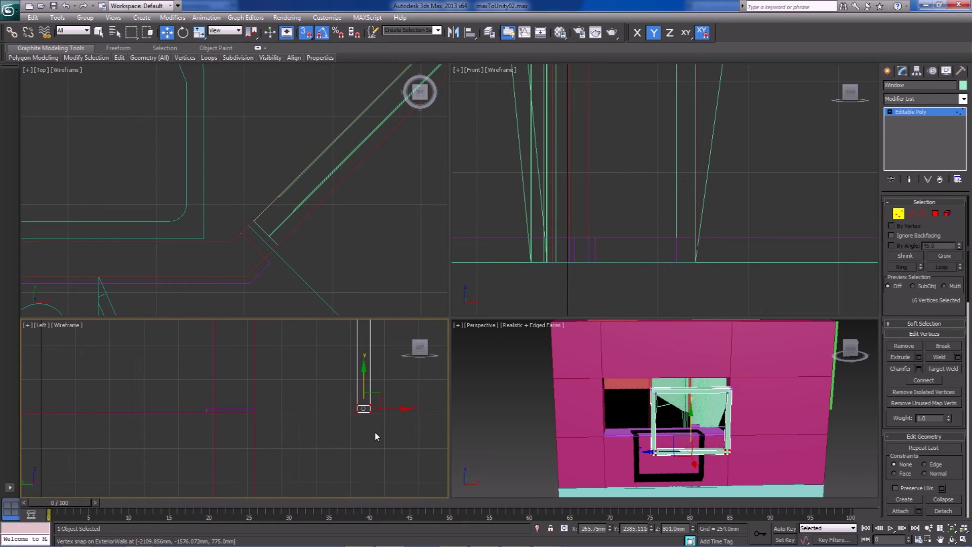
# - Move the whole window frame in plan up to the front wall opening
pyautogui.click(949, 214)
pyautogui.scroll(-6, 282, 252)
pyautogui.scroll(2, 293, 213)
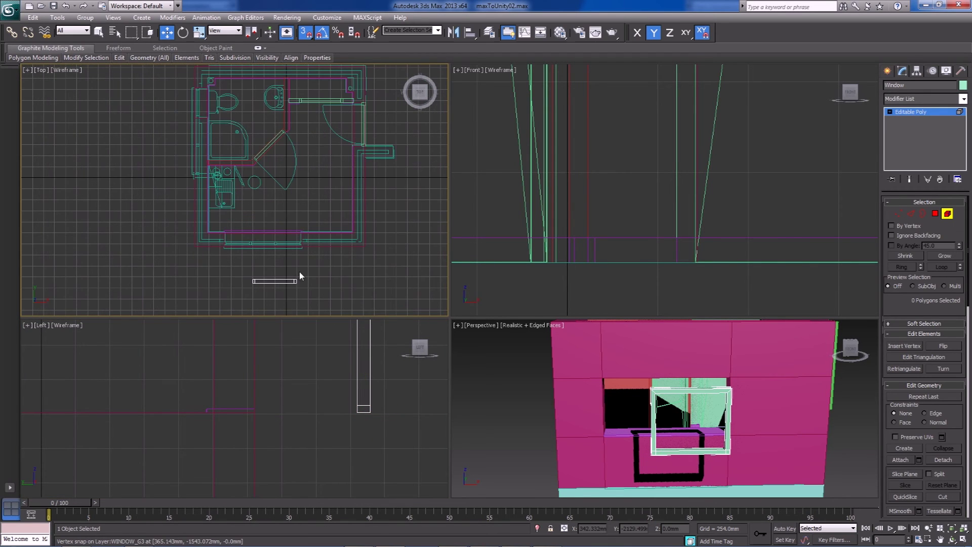
pyautogui.press('s')
pyautogui.moveTo(300, 276); pyautogui.dragTo(287, 249, button='middle')
pyautogui.click(272, 253)
pyautogui.click(284, 275)
pyautogui.click(948, 215)
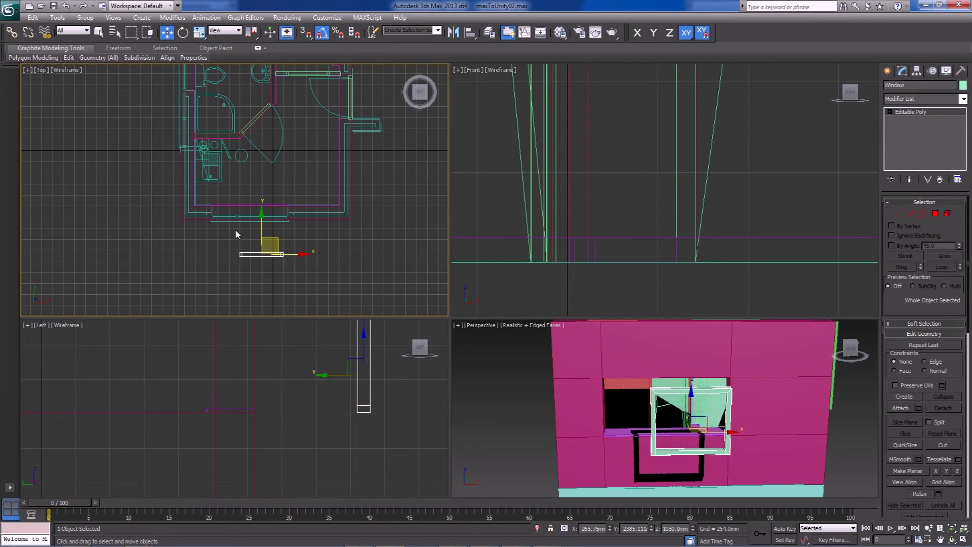
pyautogui.moveTo(279, 245); pyautogui.dragTo(273, 211)
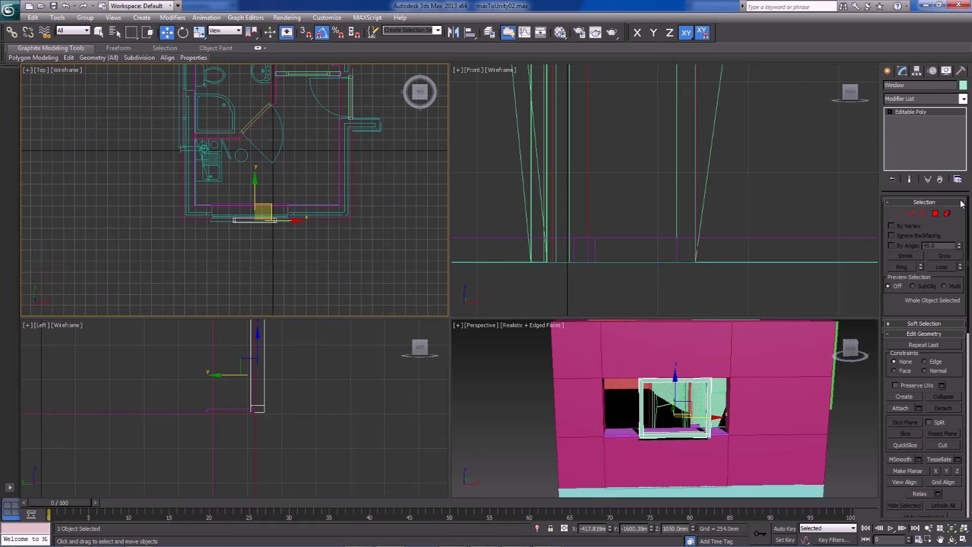
# - Shift the window frame into the wall thickness and snap its left corner to the left end of the front opening
pyautogui.scroll(3, 304, 230)
pyautogui.scroll(3, 299, 230)
pyautogui.moveTo(300, 230); pyautogui.dragTo(268, 220, button='middle')
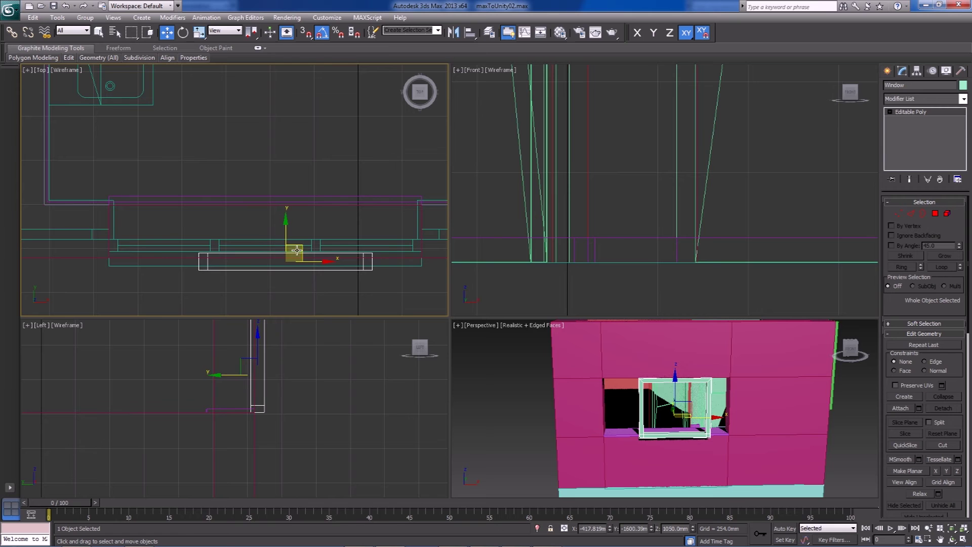
pyautogui.moveTo(301, 243); pyautogui.dragTo(285, 204)
pyautogui.moveTo(182, 234); pyautogui.dragTo(269, 220, button='middle')
pyautogui.scroll(2, 269, 220)
pyautogui.press('s')
pyautogui.moveTo(269, 217); pyautogui.dragTo(172, 239)
pyautogui.scroll(-4, 163, 167)
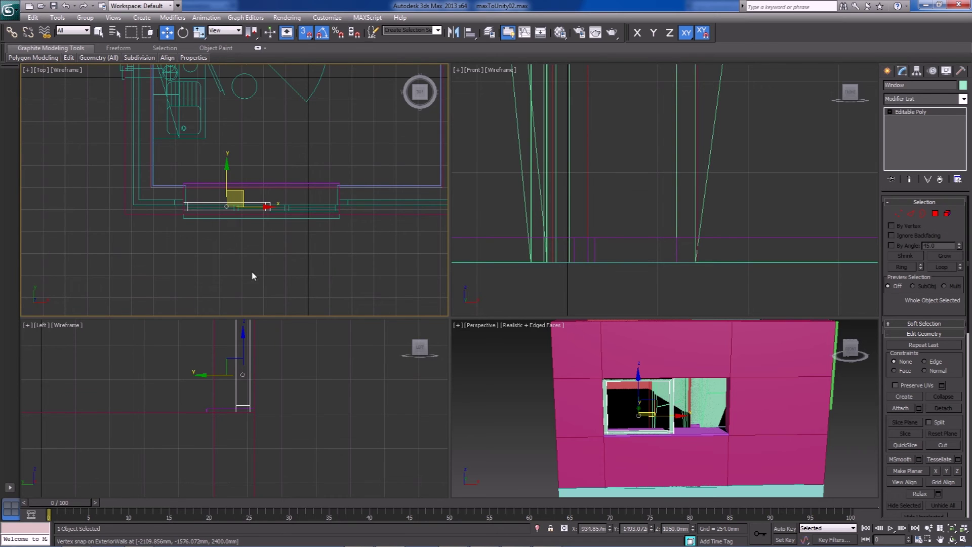
# - Stretch the window frame along X by moving its right-end vertices, snapping them to the right end of the front opening
pyautogui.moveTo(263, 252); pyautogui.dragTo(244, 213, button='middle')
pyautogui.click(900, 213)
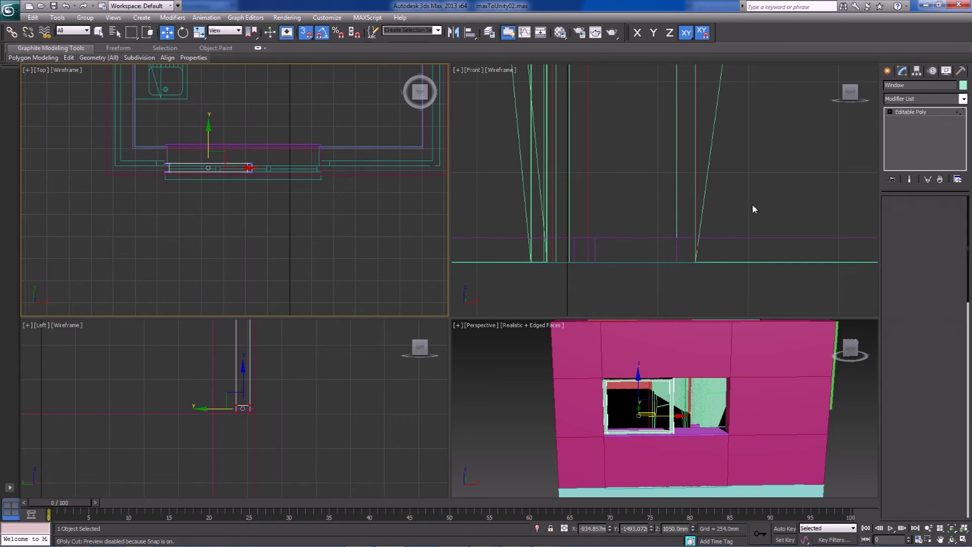
pyautogui.moveTo(246, 189); pyautogui.dragTo(246, 189)
pyautogui.scroll(4, 245, 188)
pyautogui.press('s')
pyautogui.press('F5')
pyautogui.moveTo(121, 256)
pyautogui.mouseDown()
pyautogui.moveTo(209, 255)
pyautogui.moveTo(273, 275)
pyautogui.mouseUp()
pyautogui.scroll(4, 247, 271)
pyautogui.press('s')
pyautogui.scroll(-2, 273, 275)
pyautogui.click(173, 263)
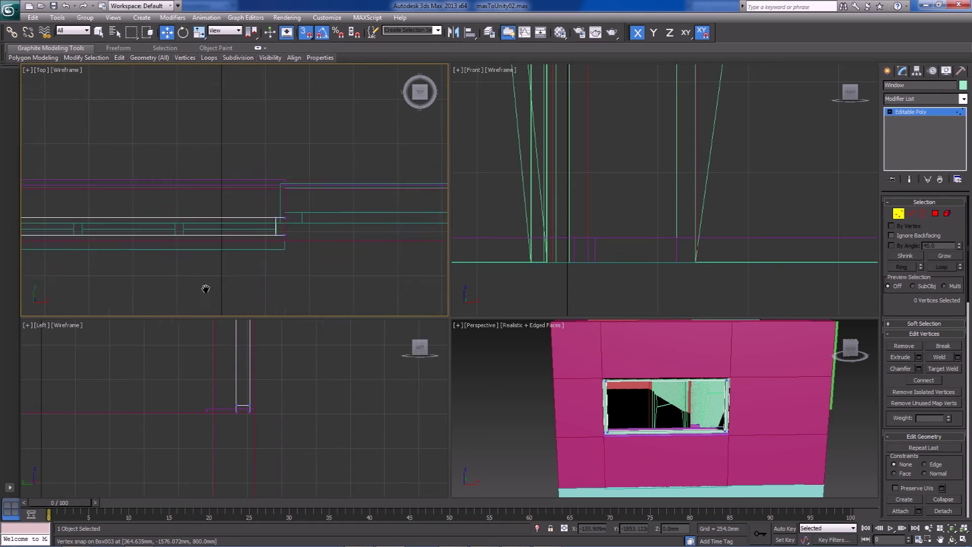
# - Thin the window frame by moving its inner-face vertices along Y, snapping them to the window line in the floor plan
pyautogui.scroll(-4, 178, 282)
pyautogui.moveTo(87, 181); pyautogui.dragTo(303, 216)
pyautogui.scroll(5, 223, 222)
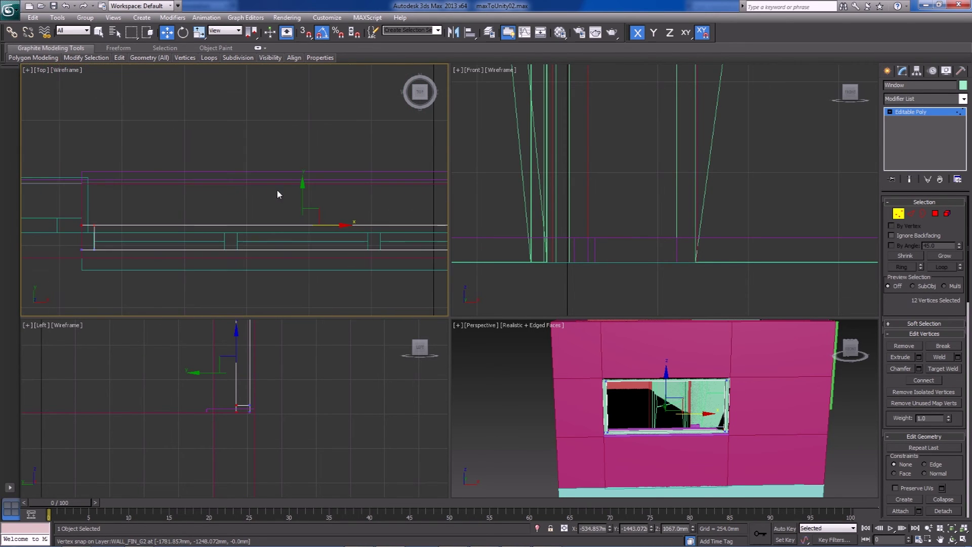
pyautogui.moveTo(303, 193); pyautogui.dragTo(303, 200)
pyautogui.moveTo(88, 217); pyautogui.dragTo(159, 214, button='middle')
pyautogui.scroll(2, 263, 204)
pyautogui.press('s')
pyautogui.click(451, 289)
pyautogui.scroll(-3, 258, 211)
pyautogui.moveTo(332, 207); pyautogui.dragTo(229, 207, button='middle')
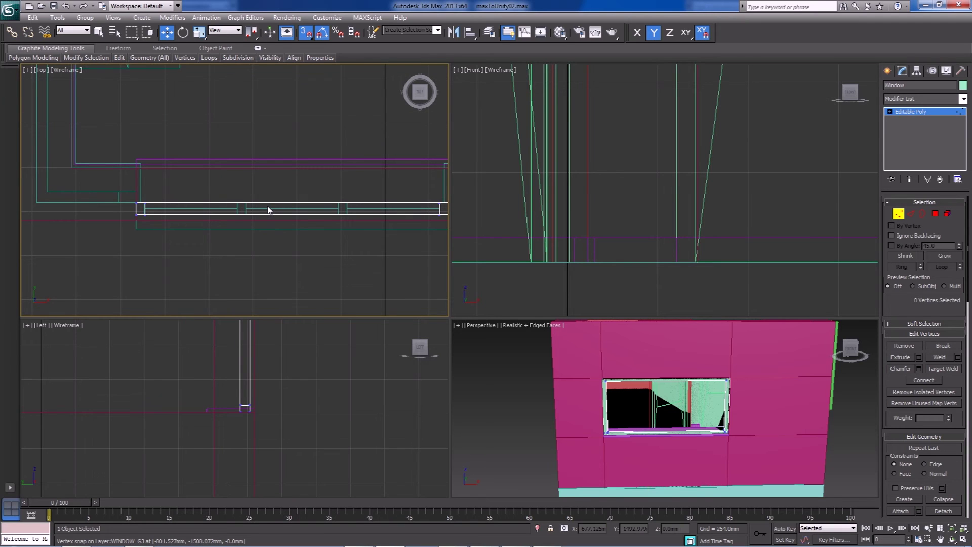
pyautogui.scroll(3, 265, 212)
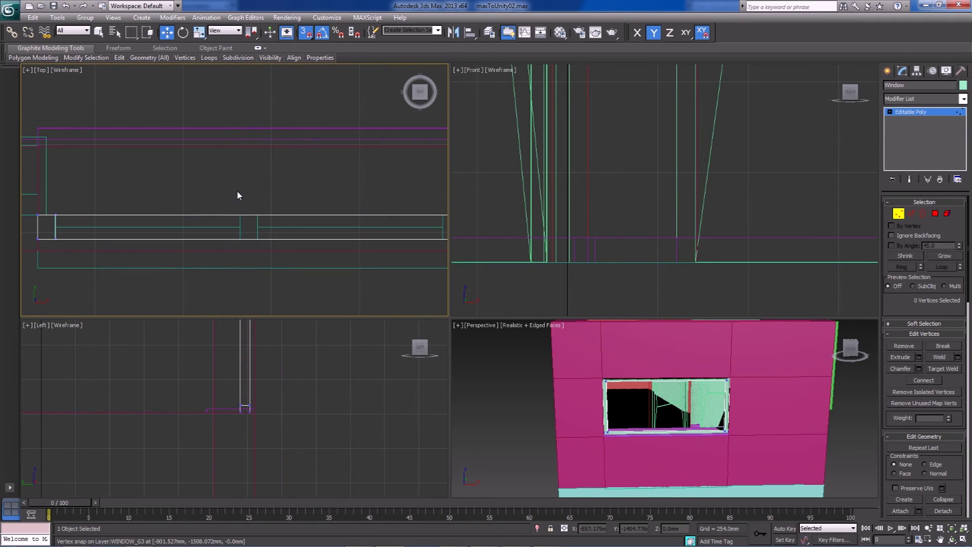
pyautogui.scroll(-3, 253, 223)
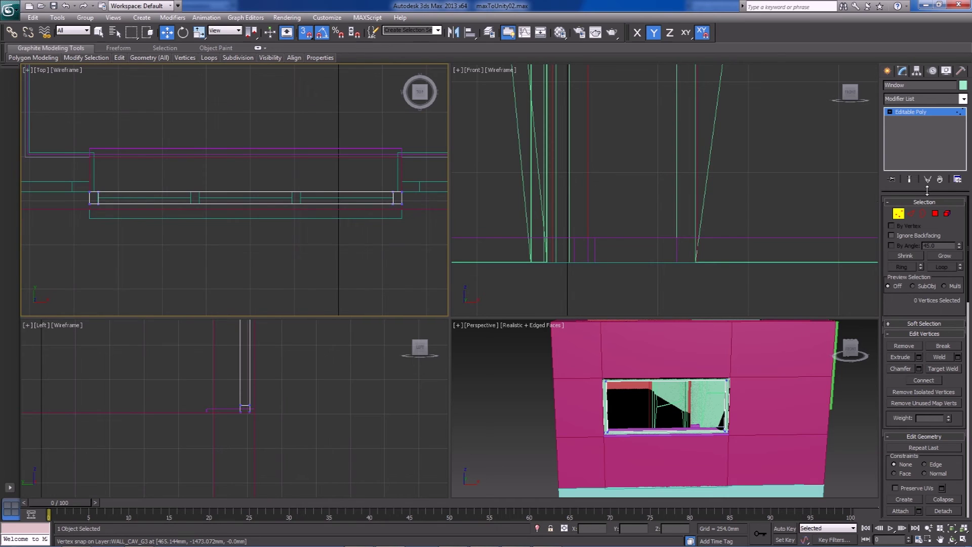
# - Connect the frame's long horizontal edges with a new edge loop and move it along X to the plan's left mullion
pyautogui.click(911, 214)
pyautogui.moveTo(283, 236); pyautogui.dragTo(284, 236)
pyautogui.click(933, 395)
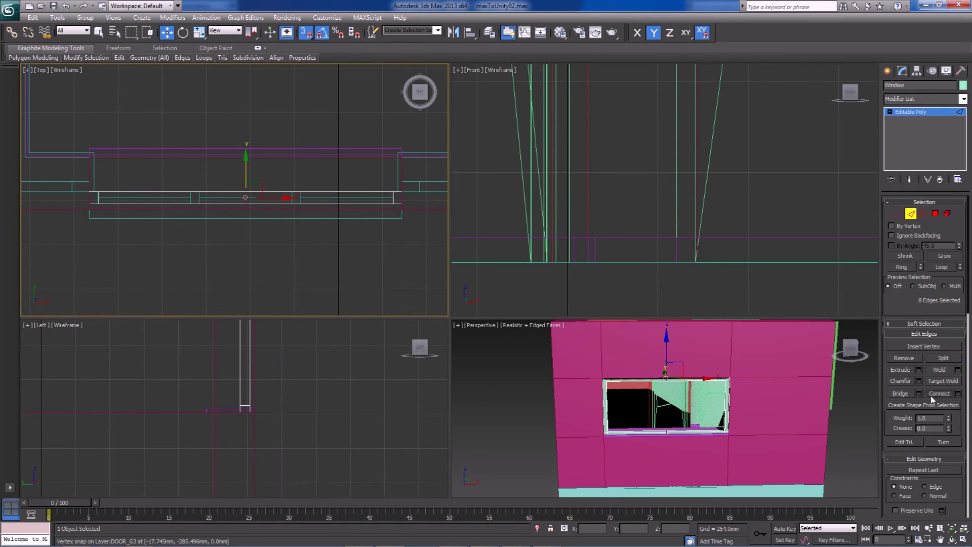
pyautogui.press('s')
pyautogui.moveTo(284, 198); pyautogui.dragTo(231, 205)
# - Connect the frame's long horizontal edges to the right of the first loop and snap the new loop along X to the plan's right mullion
pyautogui.moveTo(291, 169); pyautogui.dragTo(292, 228)
pyautogui.click(946, 397)
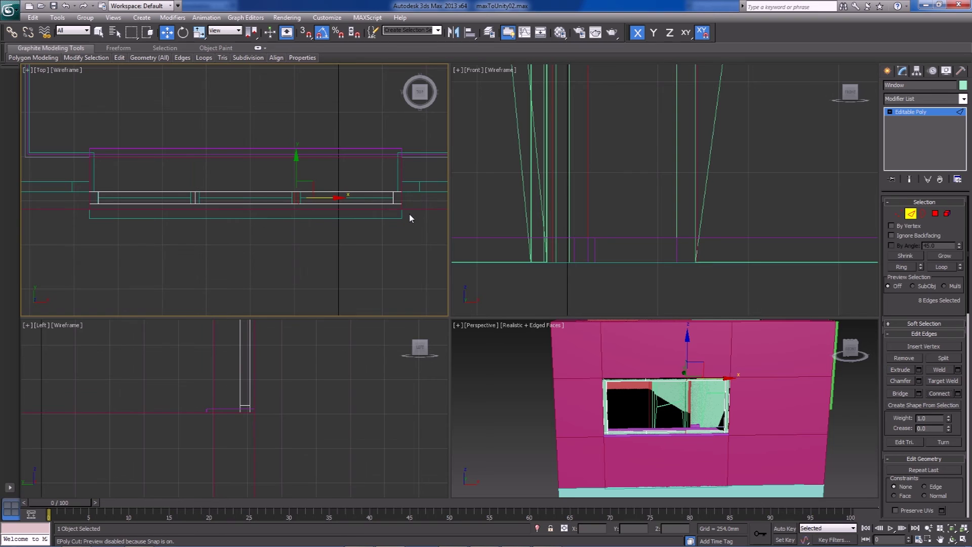
pyautogui.scroll(5, 304, 197)
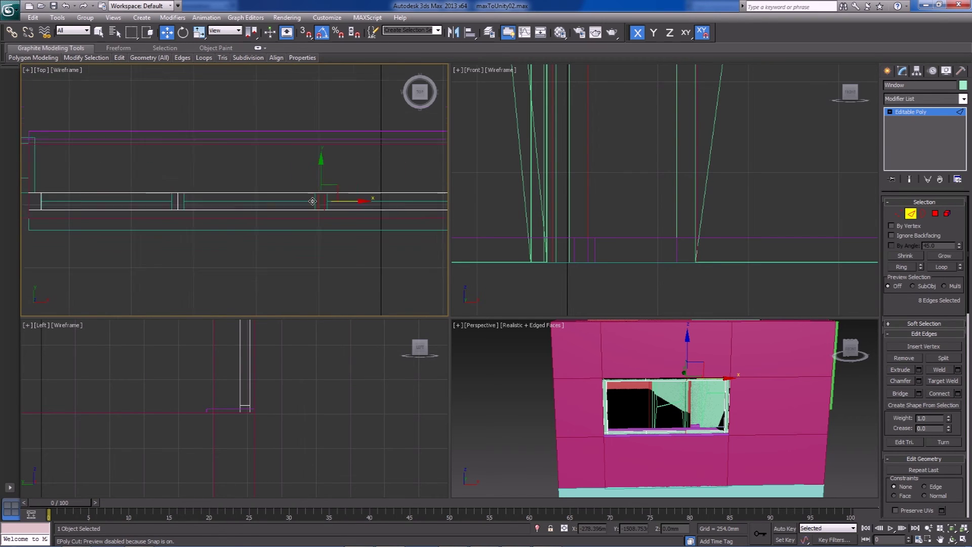
pyautogui.scroll(6, 664, 441)
pyautogui.scroll(-3, 688, 457)
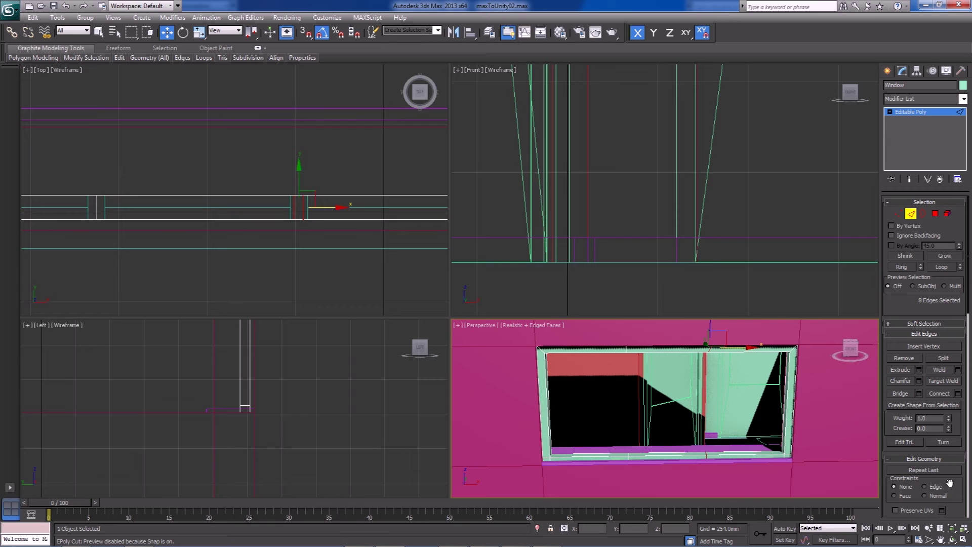
pyautogui.scroll(-5, 968, 493)
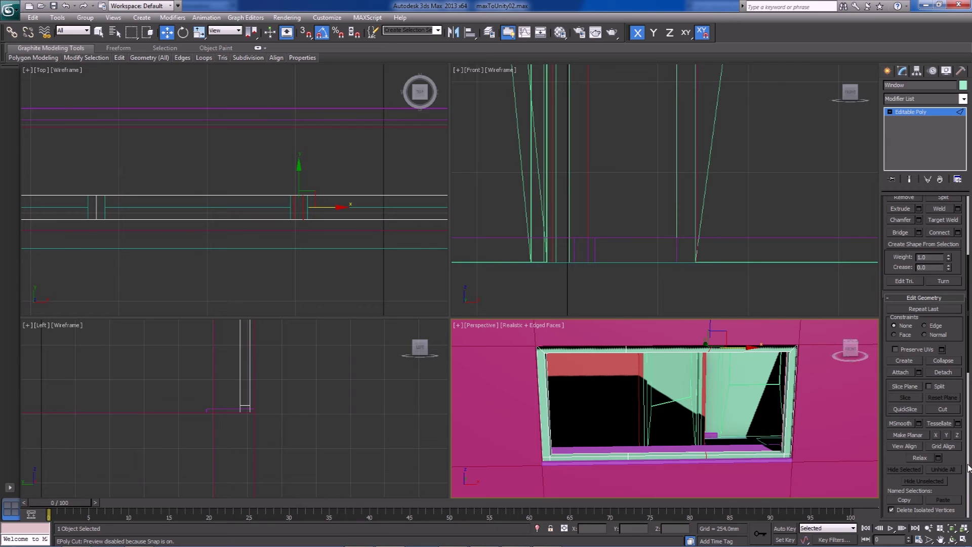
pyautogui.moveTo(959, 479); pyautogui.dragTo(959, 446)
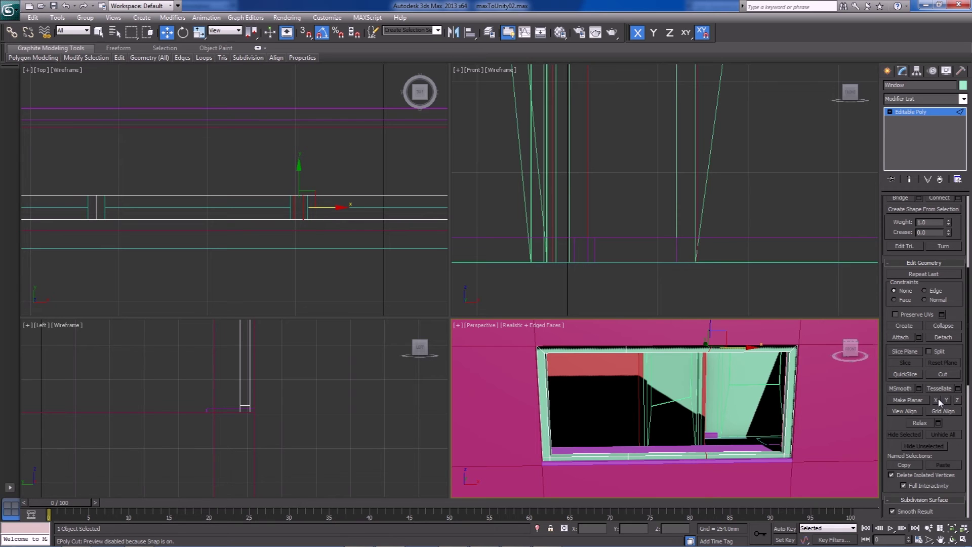
pyautogui.moveTo(286, 199); pyautogui.dragTo(283, 200, button='middle')
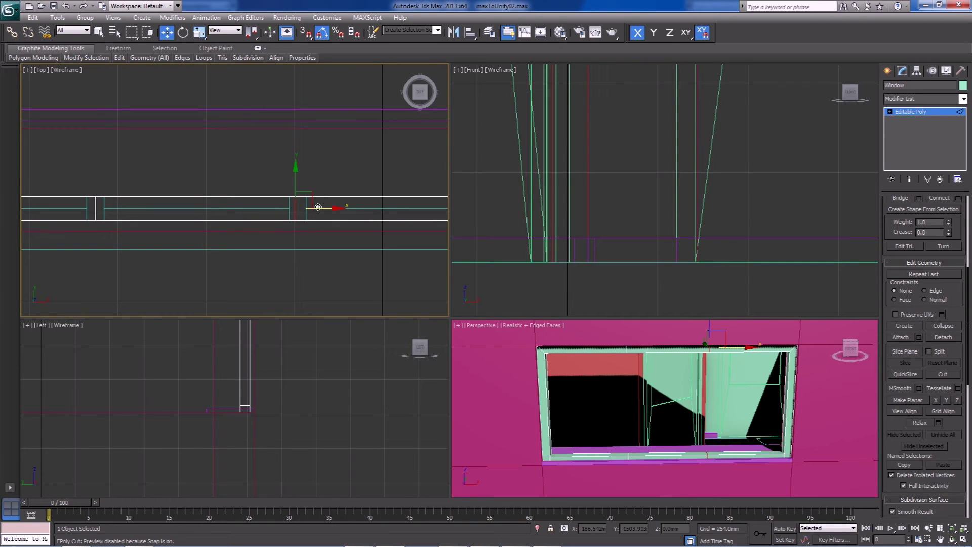
pyautogui.press('s')
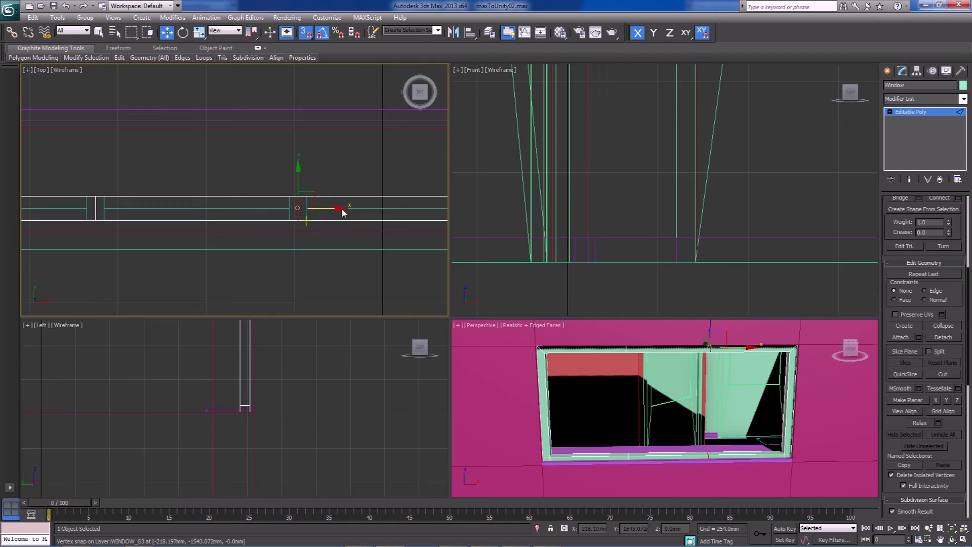
# - Select both mullion edge loops around the window frame and chamfer them by about 25 mm to approximate the plan's mullion width
pyautogui.press('2')
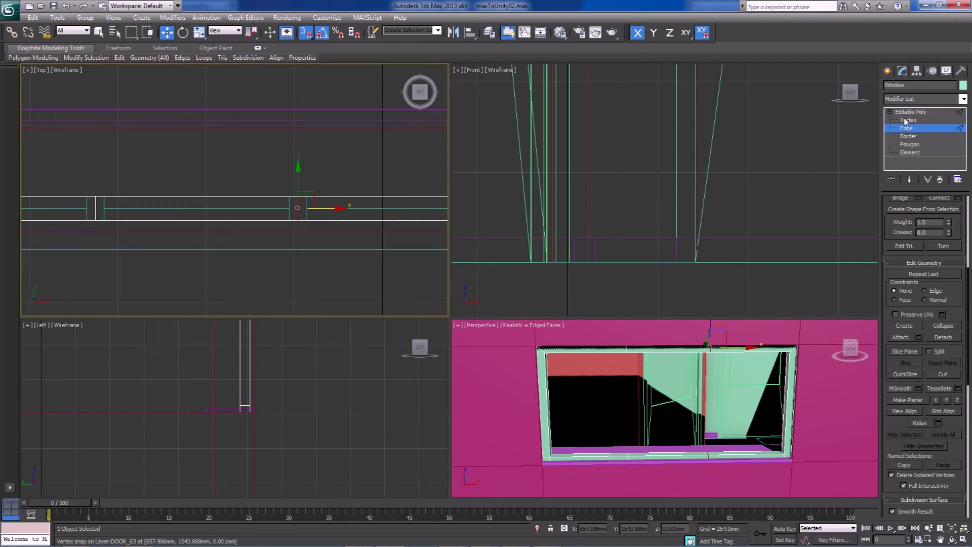
pyautogui.click(626, 349)
pyautogui.press('s')
pyautogui.scroll(4, 678, 380)
pyautogui.moveTo(800, 372); pyautogui.dragTo(759, 375, button='middle')
pyautogui.click(779, 375)
pyautogui.moveTo(713, 463); pyautogui.dragTo(646, 390, button='middle')
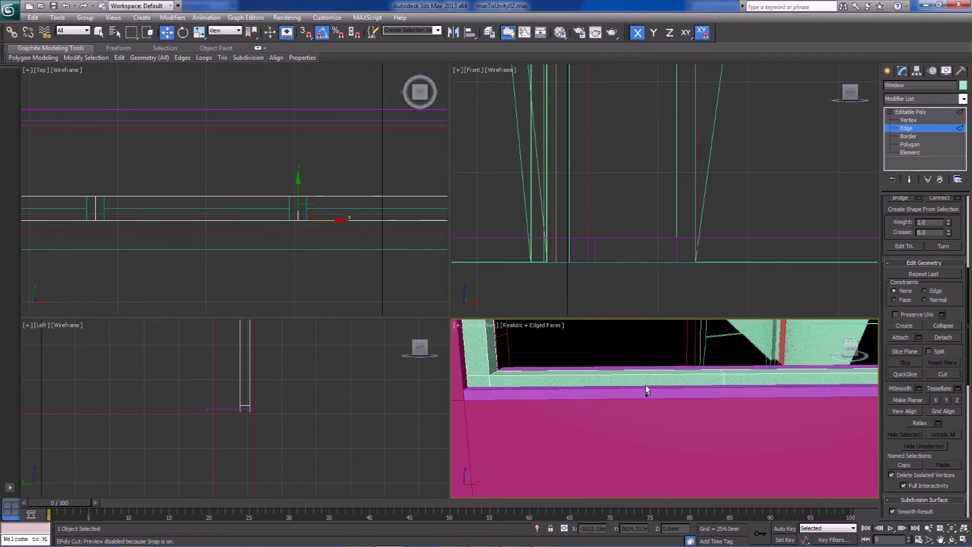
pyautogui.click(720, 376)
pyautogui.scroll(5, 947, 227)
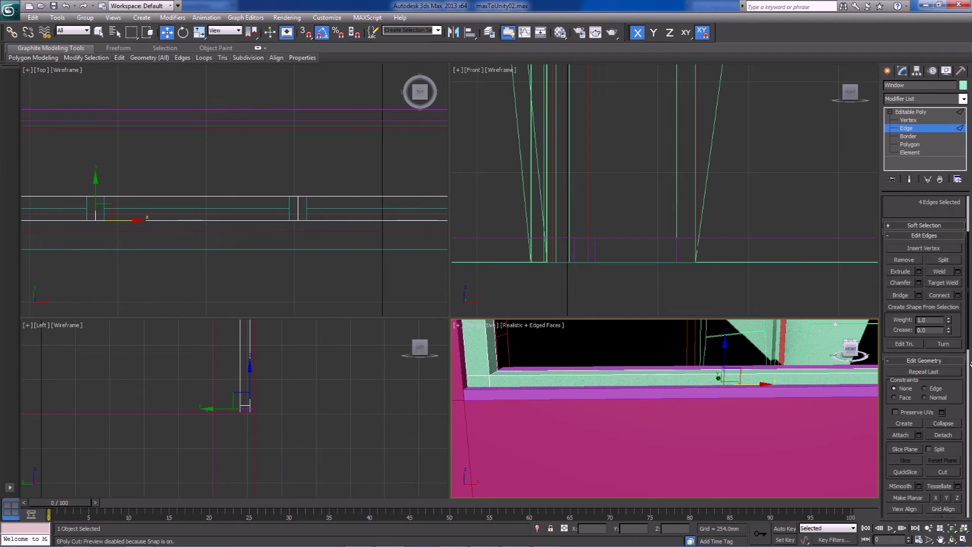
pyautogui.click(943, 234)
pyautogui.keyDown('alt'); pyautogui.moveTo(780, 395); pyautogui.dragTo(706, 372, button='middle'); pyautogui.keyUp('alt')
pyautogui.scroll(-5, 703, 381)
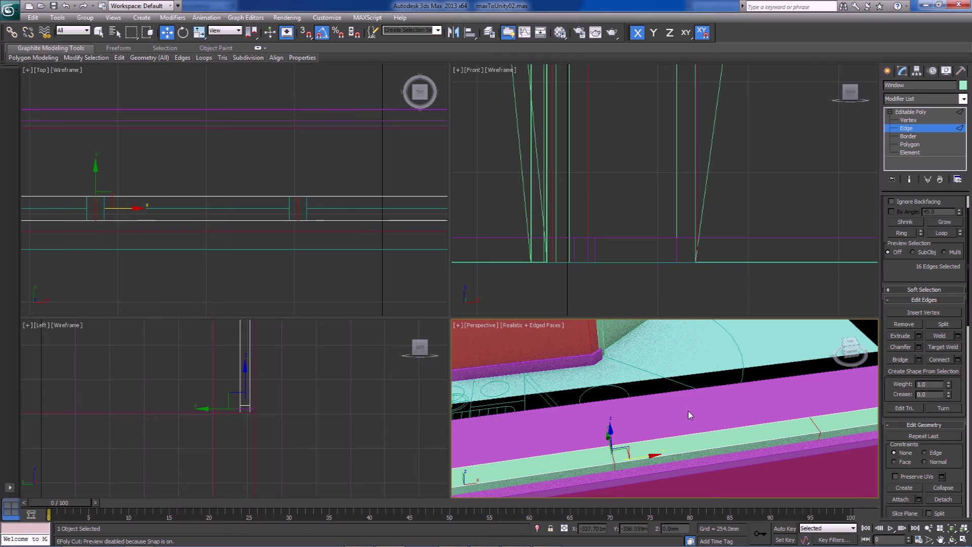
pyautogui.moveTo(666, 403)
pyautogui.mouseDown(button='middle')
pyautogui.moveTo(660, 421)
pyautogui.moveTo(662, 403)
pyautogui.mouseUp(button='middle')
pyautogui.moveTo(319, 240); pyautogui.dragTo(370, 229, button='middle')
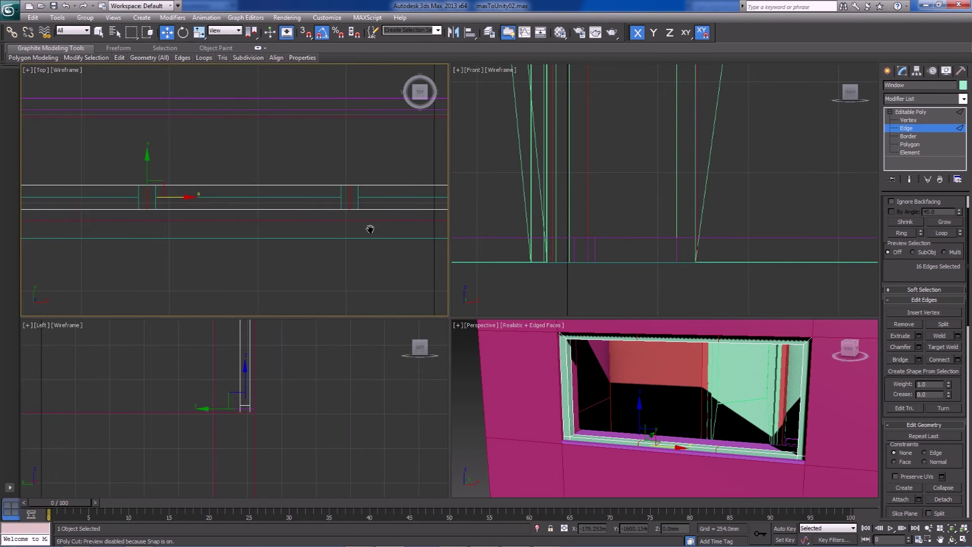
pyautogui.click(920, 347)
pyautogui.moveTo(246, 198); pyautogui.dragTo(246, 198)
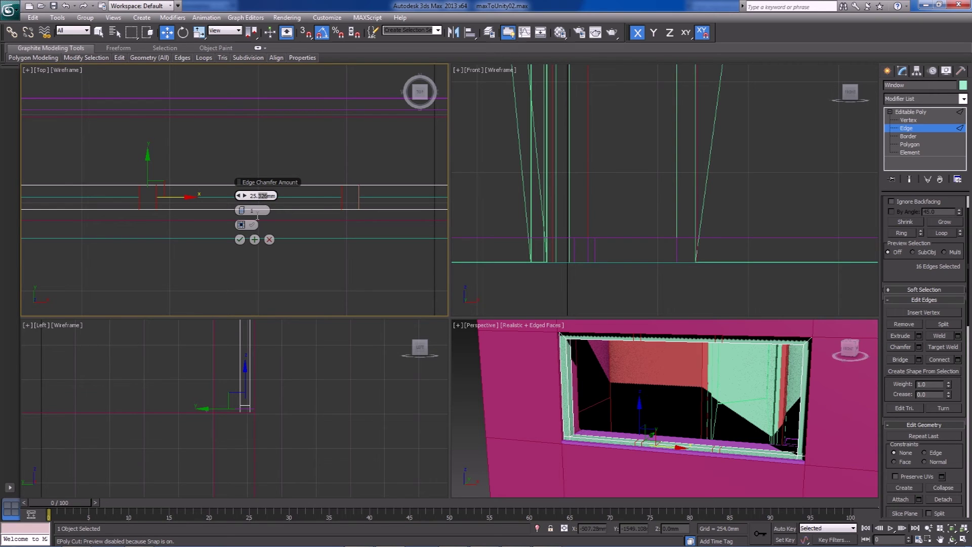
pyautogui.click(240, 241)
pyautogui.click(240, 240)
# - Snap the chamfered loops' vertices along X to the mullion edges in the floor plan
pyautogui.moveTo(158, 193); pyautogui.dragTo(237, 211, button='middle')
pyautogui.scroll(2, 238, 211)
pyautogui.scroll(2, 238, 211)
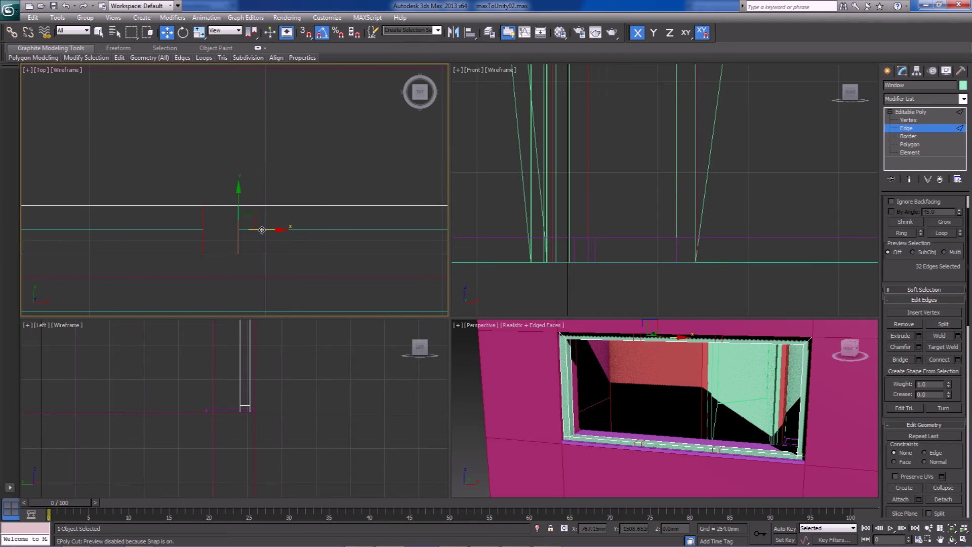
pyautogui.press('1')
pyautogui.moveTo(256, 231); pyautogui.dragTo(238, 253)
pyautogui.press('s')
pyautogui.scroll(-2, 430, 245)
pyautogui.moveTo(440, 245); pyautogui.dragTo(313, 239, button='middle')
pyautogui.moveTo(353, 174); pyautogui.dragTo(403, 244)
pyautogui.moveTo(359, 230); pyautogui.dragTo(317, 218, button='middle')
pyautogui.scroll(3, 317, 217)
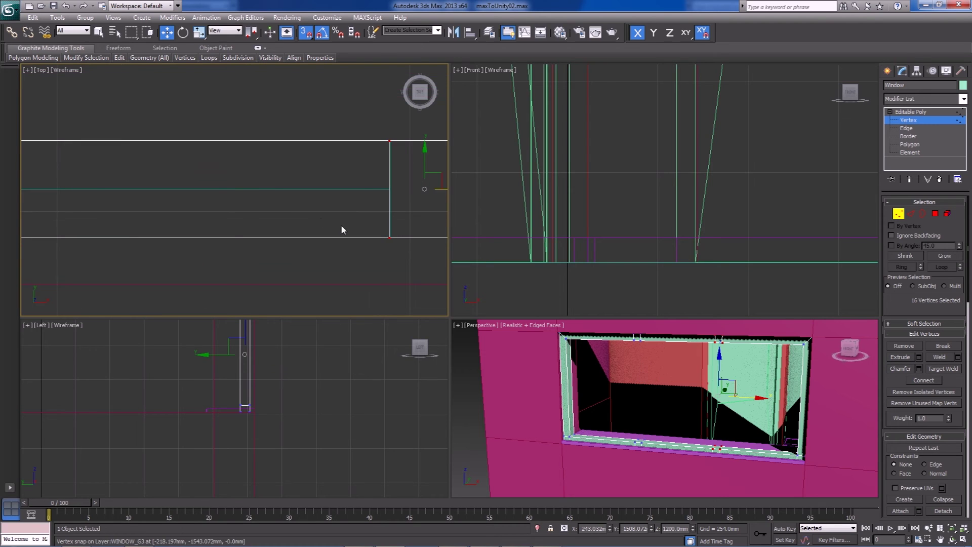
pyautogui.moveTo(390, 238); pyautogui.dragTo(389, 241)
pyautogui.click(388, 260)
pyautogui.scroll(-3, 387, 262)
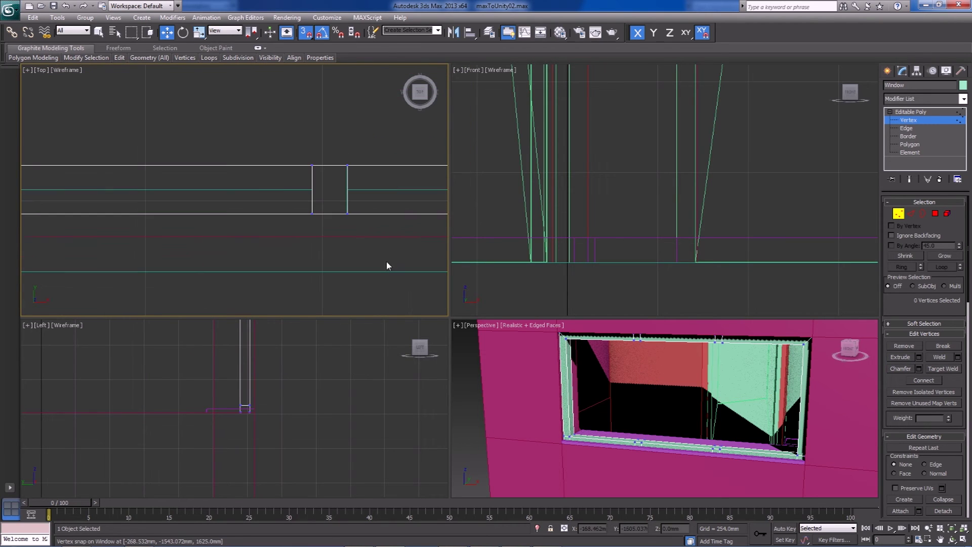
# - Bridge the facing inner polygons between the frame's upper and lower members to form the two vertical mullions
pyautogui.click(935, 214)
pyautogui.scroll(5, 680, 412)
pyautogui.click(621, 403)
pyautogui.moveTo(627, 345); pyautogui.dragTo(643, 384, button='middle')
pyautogui.scroll(-5, 630, 417)
pyautogui.press('q')
pyautogui.keyDown('ctrl'); pyautogui.click(646, 361); pyautogui.keyUp('ctrl')
pyautogui.keyDown('alt'); pyautogui.moveTo(719, 353); pyautogui.dragTo(716, 446, button='middle'); pyautogui.keyUp('alt')
pyautogui.keyDown('ctrl'); pyautogui.click(717, 447); pyautogui.keyUp('ctrl')
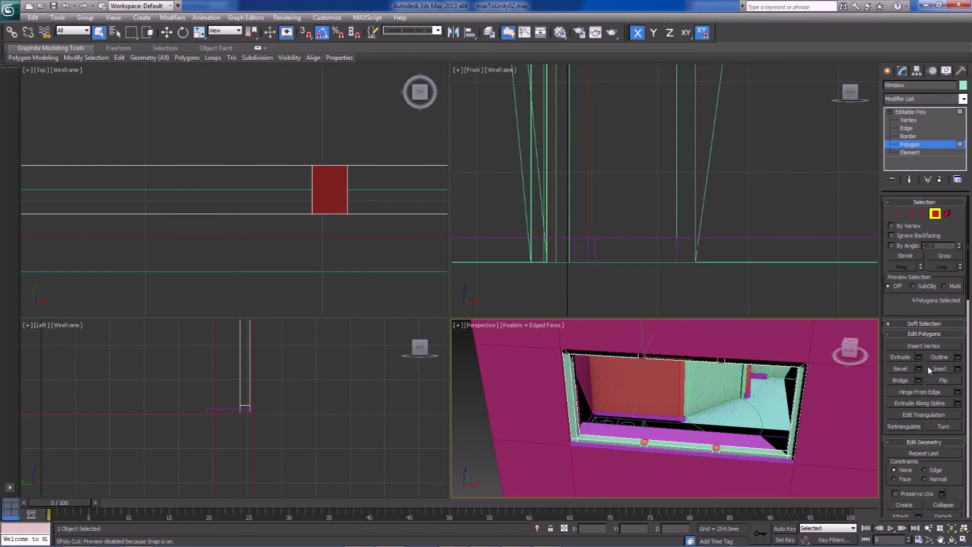
pyautogui.click(904, 380)
pyautogui.click(699, 416)
pyautogui.keyDown('alt'); pyautogui.moveTo(698, 416); pyautogui.dragTo(705, 386, button='middle'); pyautogui.keyUp('alt')
pyautogui.scroll(-5, 705, 389)
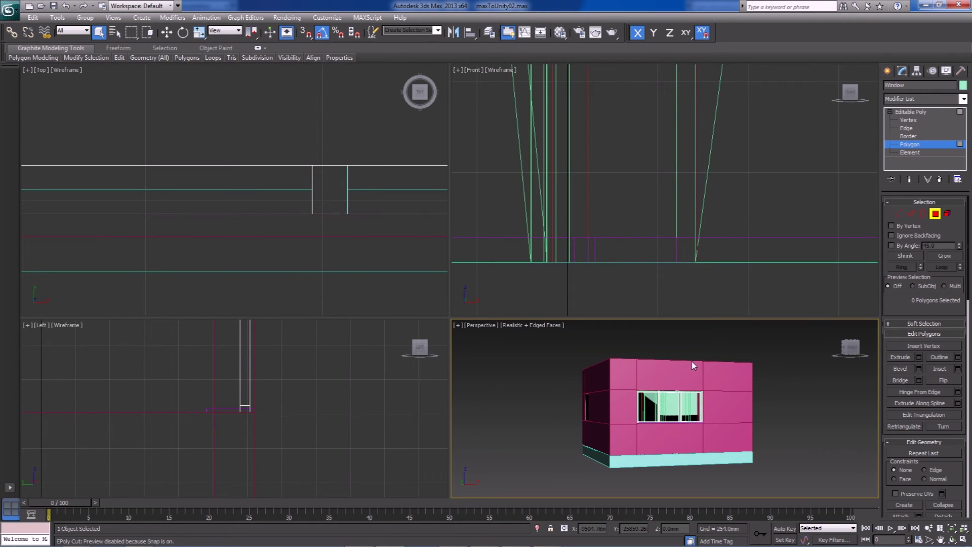
pyautogui.scroll(6, 697, 369)
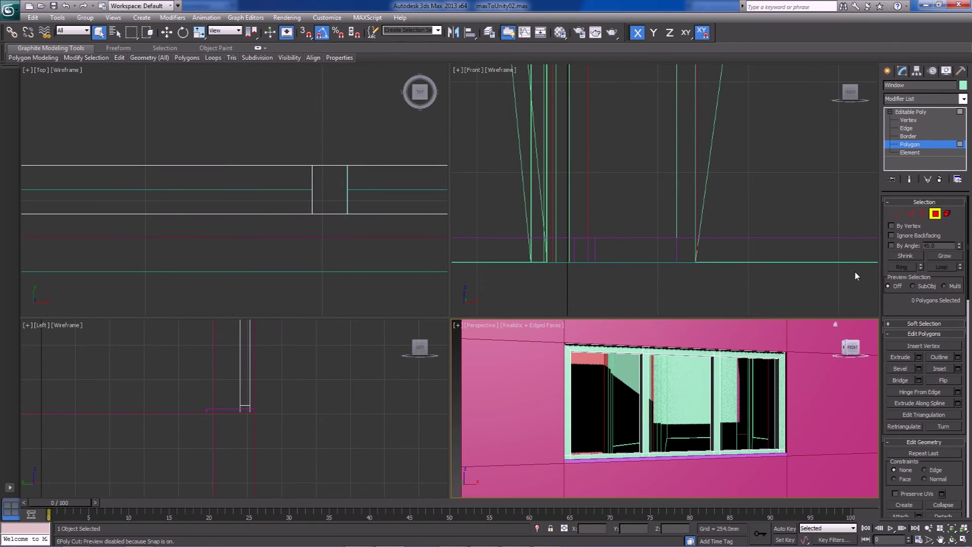
# - Clone all twelve inner faces of the three window openings to an element, offset along Y outside the front wall
pyautogui.keyDown('alt'); pyautogui.moveTo(656, 449); pyautogui.dragTo(576, 403, button='middle'); pyautogui.keyUp('alt')
pyautogui.click(628, 453)
pyautogui.keyDown('ctrl'); pyautogui.click(639, 435); pyautogui.keyUp('ctrl')
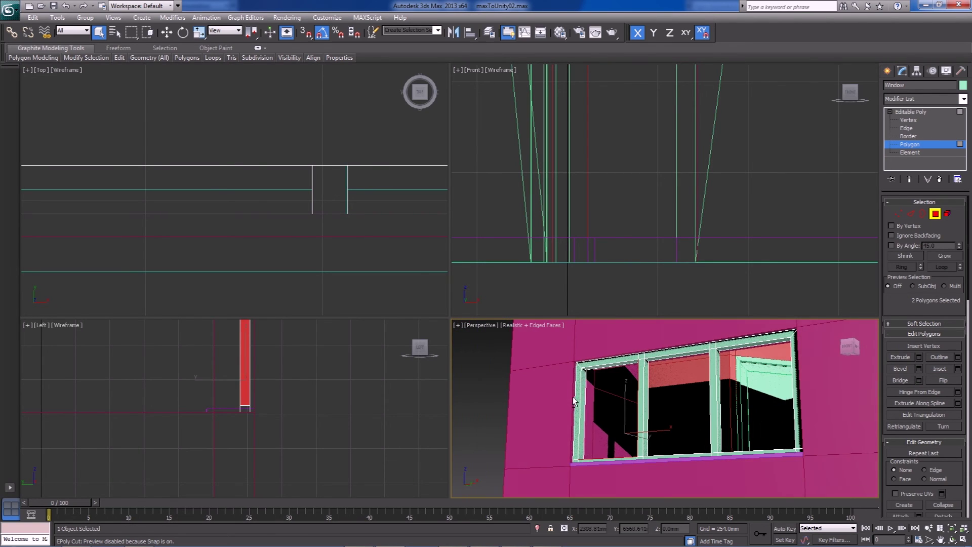
pyautogui.keyDown('ctrl'); pyautogui.click(583, 381); pyautogui.keyUp('ctrl')
pyautogui.keyDown('ctrl'); pyautogui.click(597, 369); pyautogui.keyUp('ctrl')
pyautogui.keyDown('alt'); pyautogui.moveTo(597, 369); pyautogui.dragTo(703, 466, button='middle'); pyautogui.keyUp('alt')
pyautogui.keyDown('ctrl'); pyautogui.click(643, 370); pyautogui.keyUp('ctrl')
pyautogui.keyDown('ctrl'); pyautogui.click(657, 358); pyautogui.keyUp('ctrl')
pyautogui.scroll(3, 699, 461)
pyautogui.keyDown('ctrl'); pyautogui.click(690, 427); pyautogui.keyUp('ctrl')
pyautogui.keyDown('ctrl'); pyautogui.click(696, 408); pyautogui.keyUp('ctrl')
pyautogui.keyDown('alt'); pyautogui.moveTo(736, 415); pyautogui.dragTo(623, 428, button='middle'); pyautogui.keyUp('alt')
pyautogui.keyDown('ctrl'); pyautogui.click(625, 448); pyautogui.keyUp('ctrl')
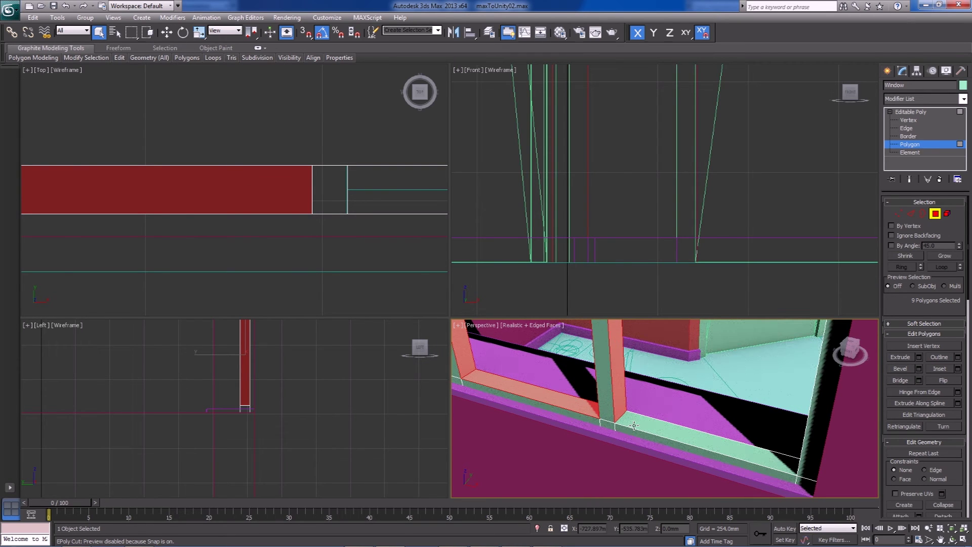
pyautogui.keyDown('ctrl'); pyautogui.click(634, 426); pyautogui.keyUp('ctrl')
pyautogui.keyDown('alt'); pyautogui.moveTo(634, 425); pyautogui.dragTo(708, 390, button='middle'); pyautogui.keyUp('alt')
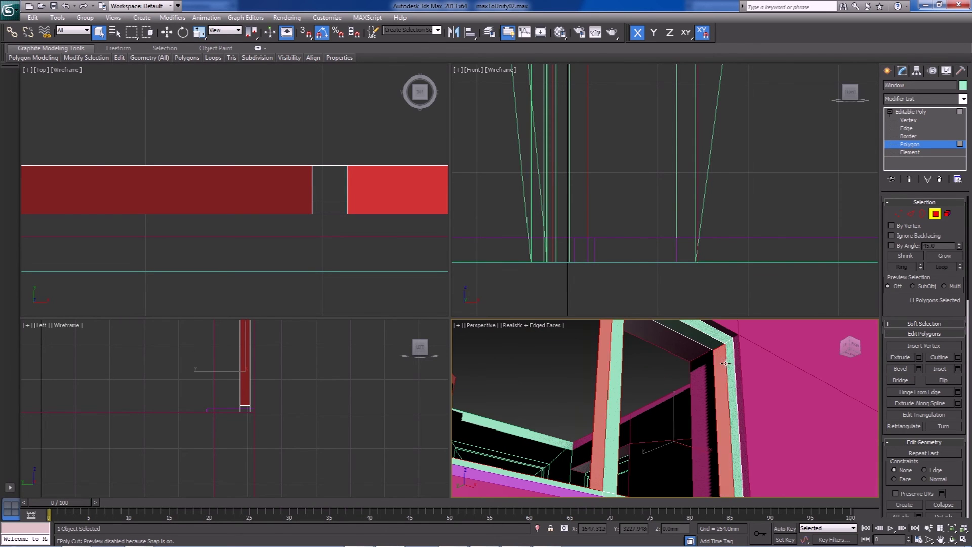
pyautogui.keyDown('ctrl'); pyautogui.click(714, 344); pyautogui.keyUp('ctrl')
pyautogui.scroll(-2, 337, 182)
pyautogui.keyDown('alt'); pyautogui.moveTo(656, 354); pyautogui.dragTo(669, 425, button='middle'); pyautogui.keyUp('alt')
pyautogui.scroll(-3, 669, 424)
pyautogui.scroll(1, 669, 425)
pyautogui.press('w')
pyautogui.keyDown('shift'); pyautogui.moveTo(659, 390); pyautogui.dragTo(692, 400); pyautogui.keyUp('shift')
pyautogui.click(465, 287)
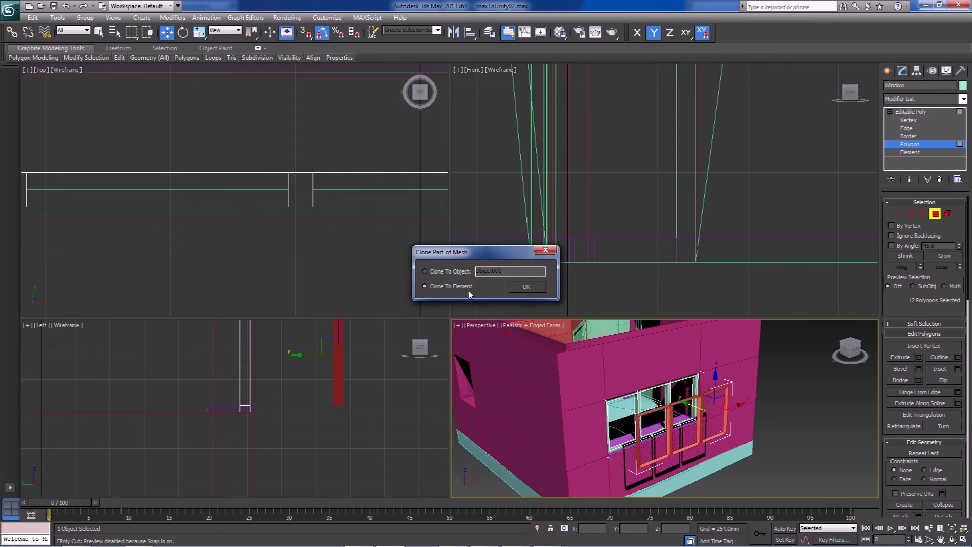
pyautogui.click(535, 289)
# - Flip the cloned faces' normals and cap their open borders to form three solid pane blocks
pyautogui.moveTo(748, 404)
pyautogui.keyDown('alt'); pyautogui.mouseDown(button='middle')
pyautogui.moveTo(714, 414)
pyautogui.moveTo(693, 441)
pyautogui.moveTo(699, 426)
pyautogui.moveTo(719, 420)
pyautogui.mouseUp(button='middle'); pyautogui.keyUp('alt')
pyautogui.scroll(4, 693, 442)
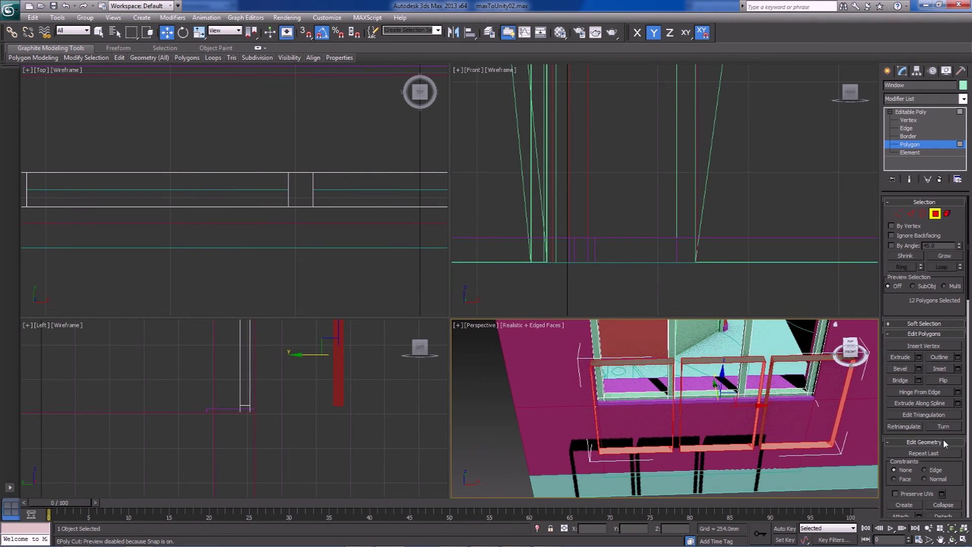
pyautogui.click(956, 381)
pyautogui.click(923, 214)
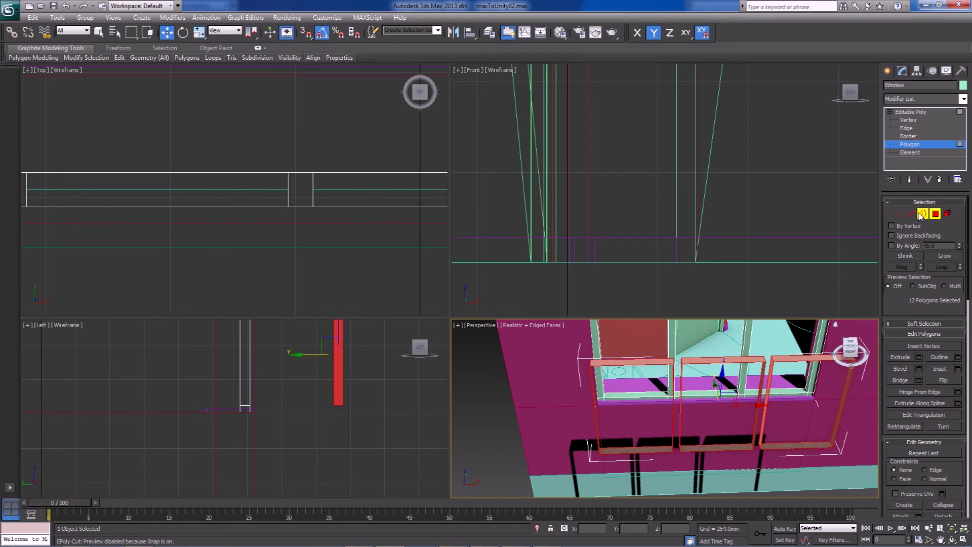
pyautogui.keyDown('alt'); pyautogui.moveTo(721, 424); pyautogui.dragTo(818, 432, button='middle'); pyautogui.keyUp('alt')
pyautogui.scroll(-5, 808, 431)
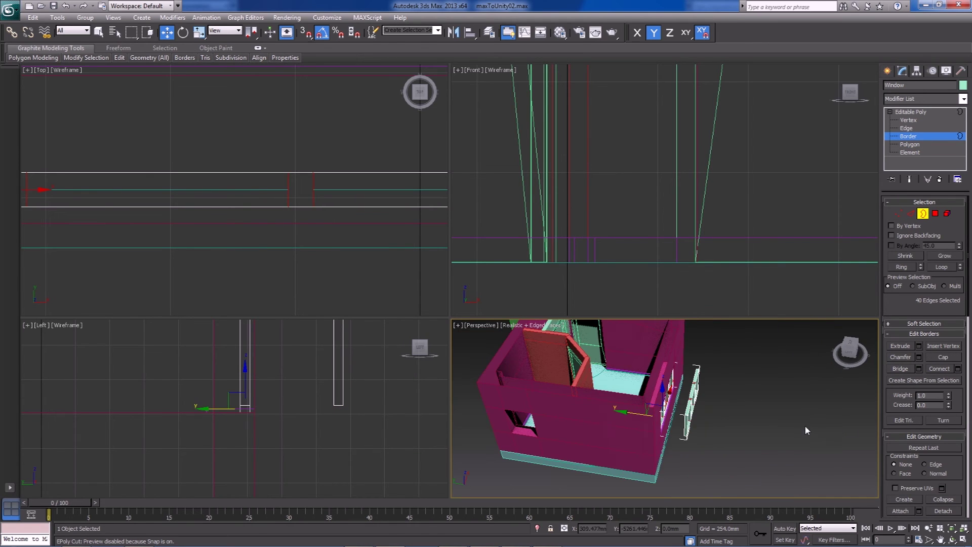
pyautogui.keyDown('alt'); pyautogui.moveTo(756, 384); pyautogui.dragTo(726, 373, button='middle'); pyautogui.keyUp('alt')
pyautogui.moveTo(685, 448); pyautogui.dragTo(686, 449)
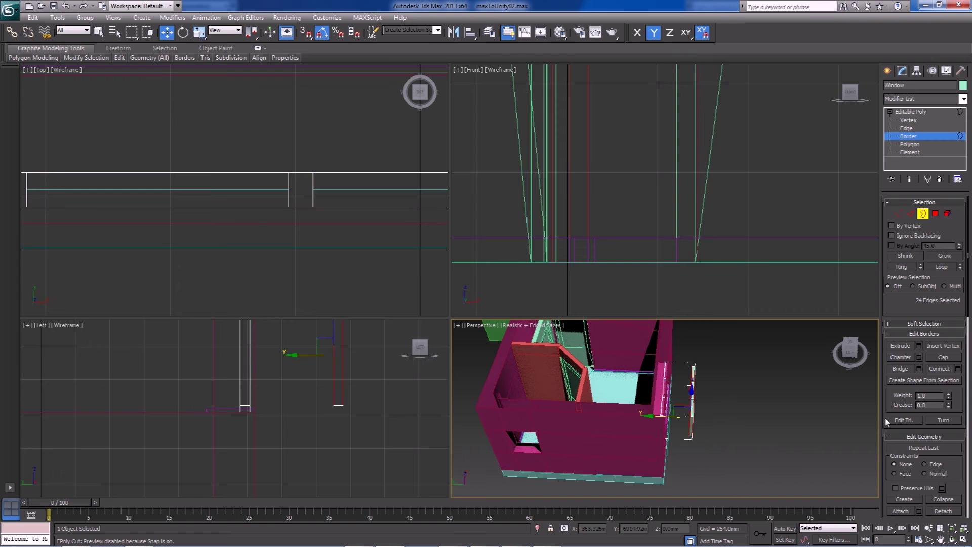
pyautogui.keyDown('alt'); pyautogui.moveTo(766, 435); pyautogui.dragTo(714, 441, button='middle'); pyautogui.keyUp('alt')
pyautogui.scroll(6, 715, 443)
pyautogui.scroll(-5, 721, 445)
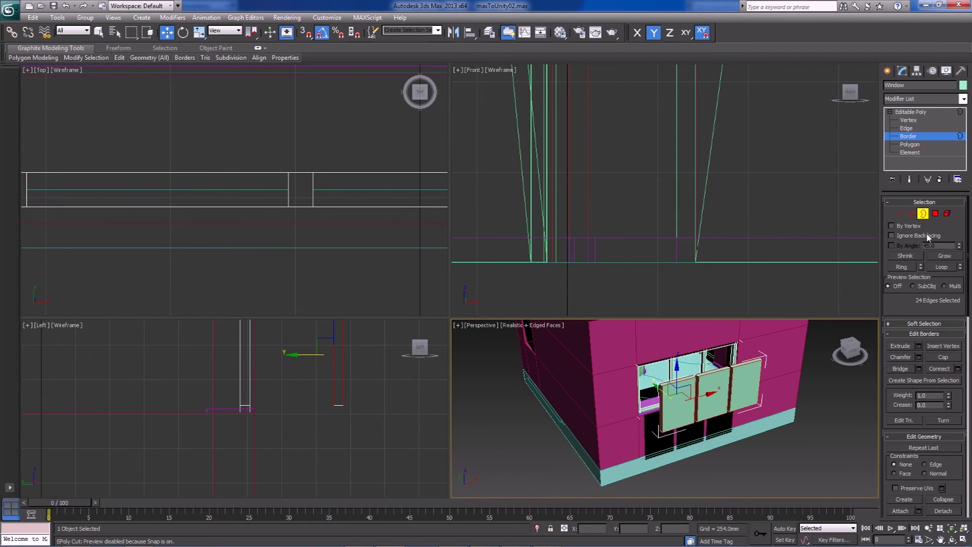
pyautogui.click(947, 214)
pyautogui.click(716, 468)
pyautogui.keyDown('alt'); pyautogui.moveTo(715, 468); pyautogui.dragTo(675, 453, button='middle'); pyautogui.keyUp('alt')
pyautogui.keyDown('alt'); pyautogui.moveTo(661, 355); pyautogui.dragTo(670, 386, button='middle'); pyautogui.keyUp('alt')
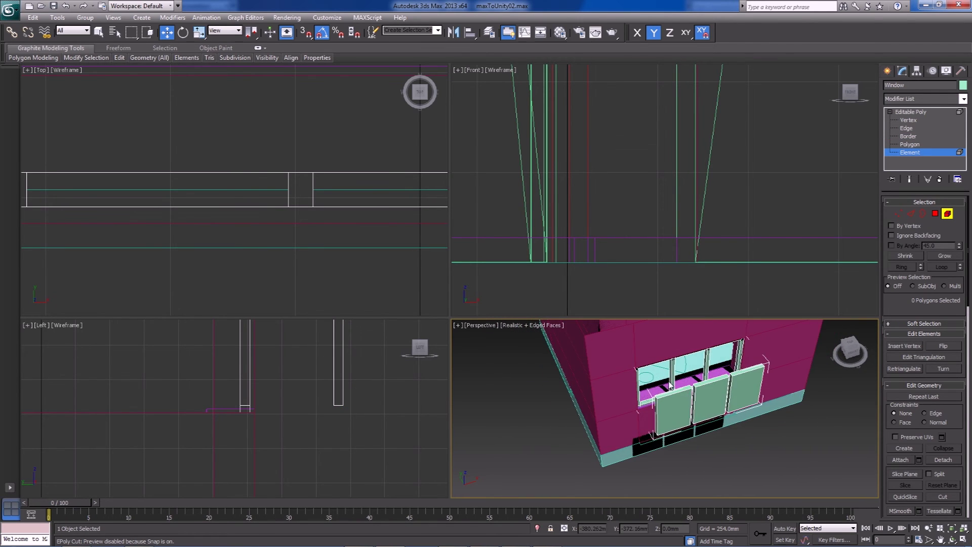
pyautogui.click(679, 417)
pyautogui.keyDown('ctrl'); pyautogui.click(718, 402); pyautogui.keyUp('ctrl')
pyautogui.keyDown('ctrl'); pyautogui.click(750, 391); pyautogui.keyUp('ctrl')
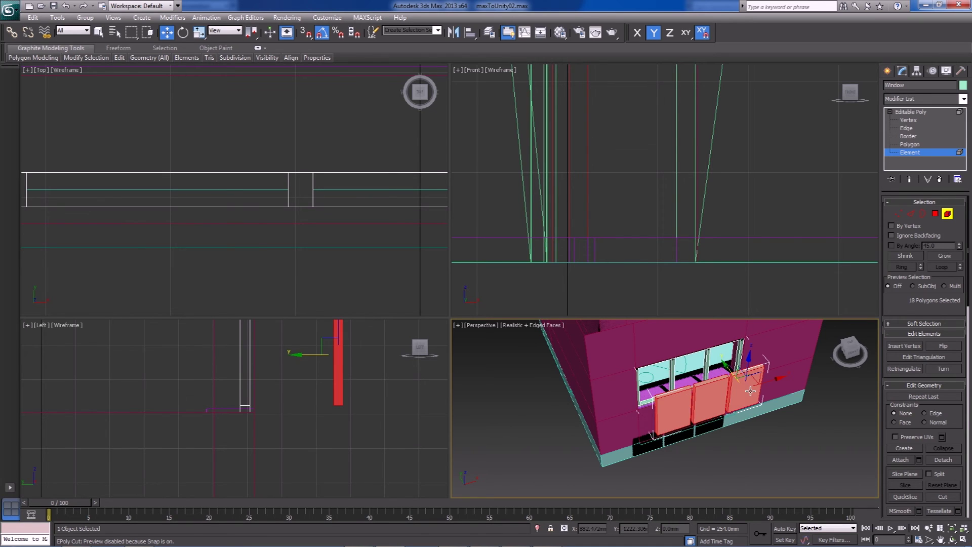
pyautogui.keyDown('alt'); pyautogui.moveTo(751, 429); pyautogui.dragTo(719, 405, button='middle'); pyautogui.keyUp('alt')
pyautogui.press('4')
pyautogui.click(674, 408)
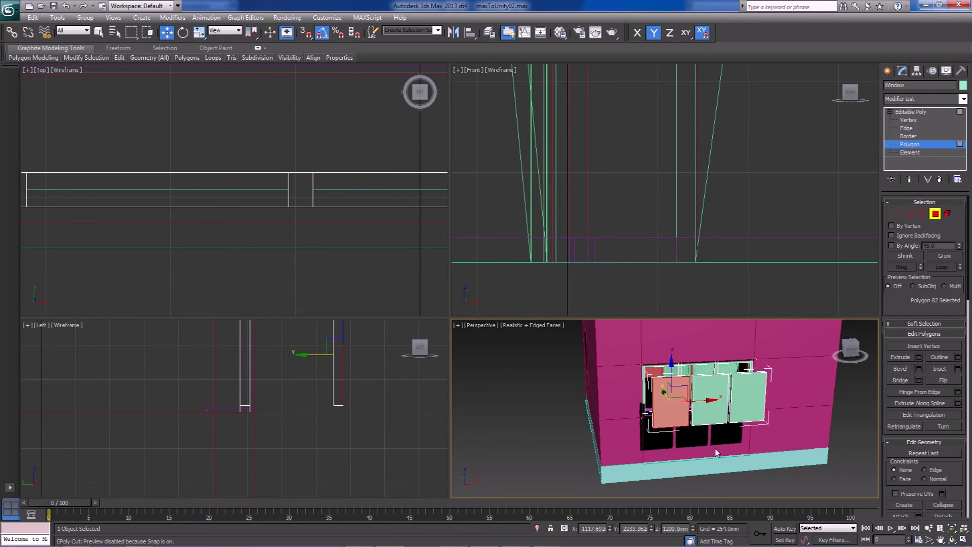
pyautogui.keyDown('ctrl'); pyautogui.click(718, 402); pyautogui.keyUp('ctrl')
pyautogui.keyDown('ctrl'); pyautogui.click(749, 398); pyautogui.keyUp('ctrl')
pyautogui.keyDown('alt'); pyautogui.moveTo(748, 397); pyautogui.dragTo(773, 435, button='middle'); pyautogui.keyUp('alt')
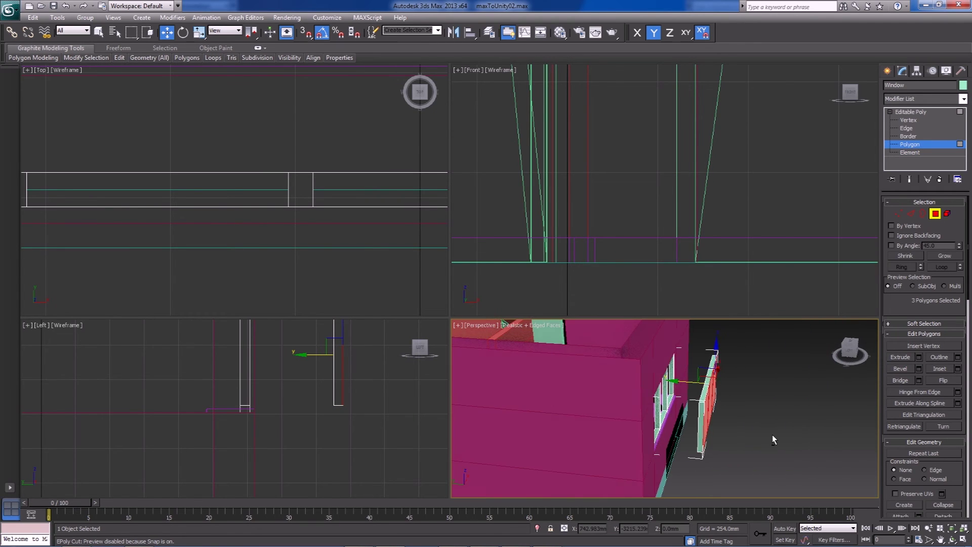
# - Thin the three pane blocks by moving their wall-side vertices along Y, away from the front wall
pyautogui.click(899, 213)
pyautogui.scroll(-5, 359, 181)
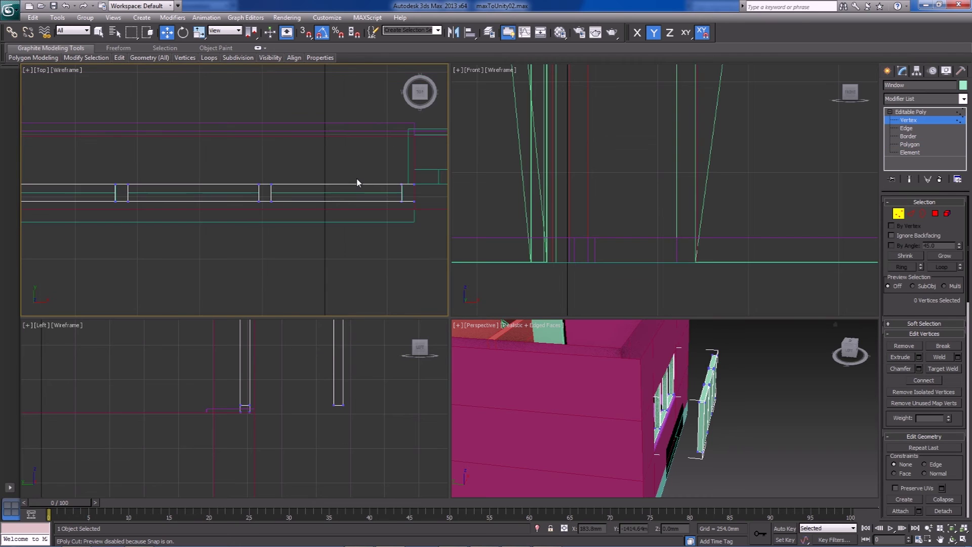
pyautogui.moveTo(122, 226); pyautogui.dragTo(303, 270)
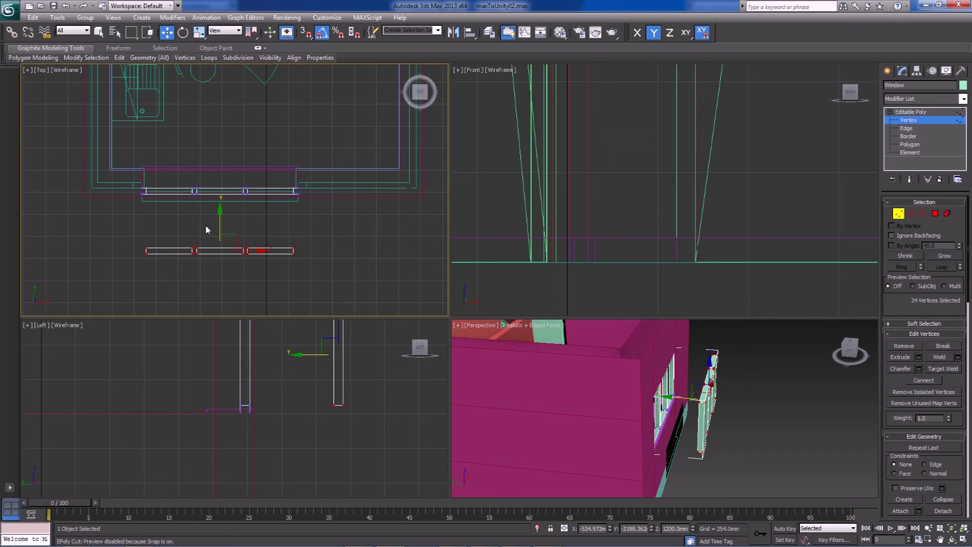
pyautogui.moveTo(208, 237); pyautogui.dragTo(196, 188, button='middle')
pyautogui.scroll(2, 196, 187)
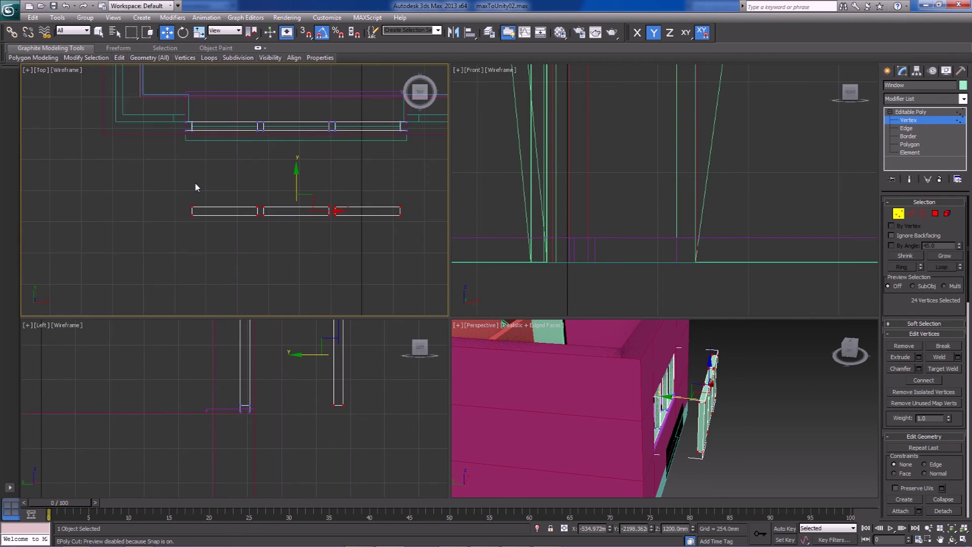
pyautogui.moveTo(467, 207); pyautogui.dragTo(427, 214)
pyautogui.moveTo(299, 183); pyautogui.dragTo(319, 193)
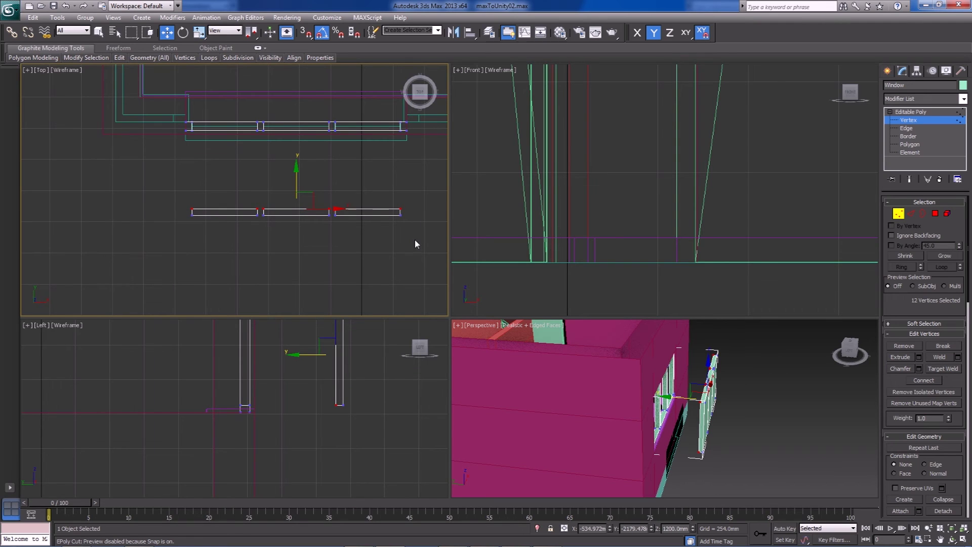
# - Inset the front and back faces of all three pane blocks by 40 mm
pyautogui.click(936, 213)
pyautogui.keyDown('alt'); pyautogui.moveTo(773, 447); pyautogui.dragTo(755, 435, button='middle'); pyautogui.keyUp('alt')
pyautogui.keyDown('ctrl'); pyautogui.click(718, 413); pyautogui.keyUp('ctrl')
pyautogui.keyDown('ctrl'); pyautogui.click(709, 413); pyautogui.keyUp('ctrl')
pyautogui.keyDown('ctrl'); pyautogui.click(699, 409); pyautogui.keyUp('ctrl')
pyautogui.keyDown('alt'); pyautogui.moveTo(748, 436); pyautogui.dragTo(651, 431, button='middle'); pyautogui.keyUp('alt')
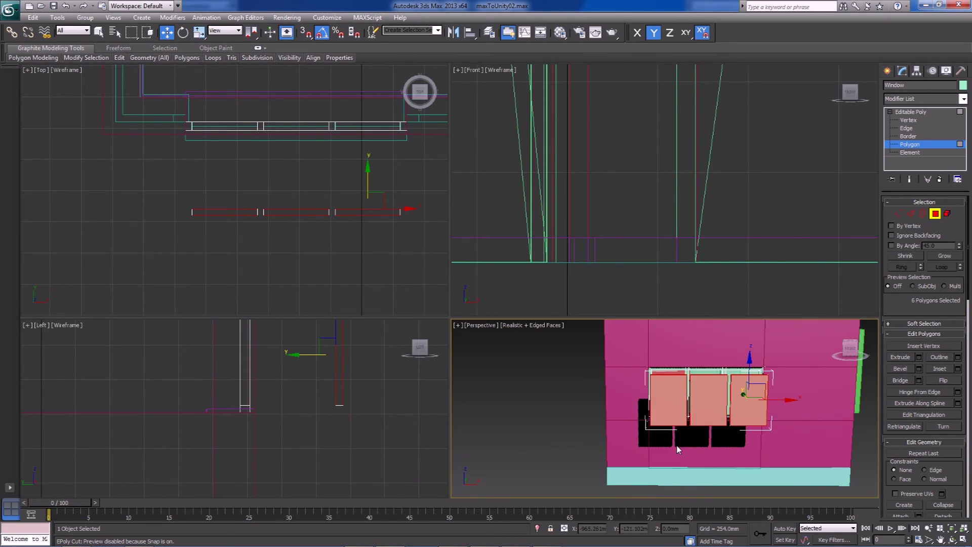
pyautogui.scroll(5, 678, 449)
pyautogui.press('q')
pyautogui.keyDown('alt'); pyautogui.moveTo(702, 449); pyautogui.dragTo(719, 449, button='middle'); pyautogui.keyUp('alt')
pyautogui.scroll(-4, 719, 448)
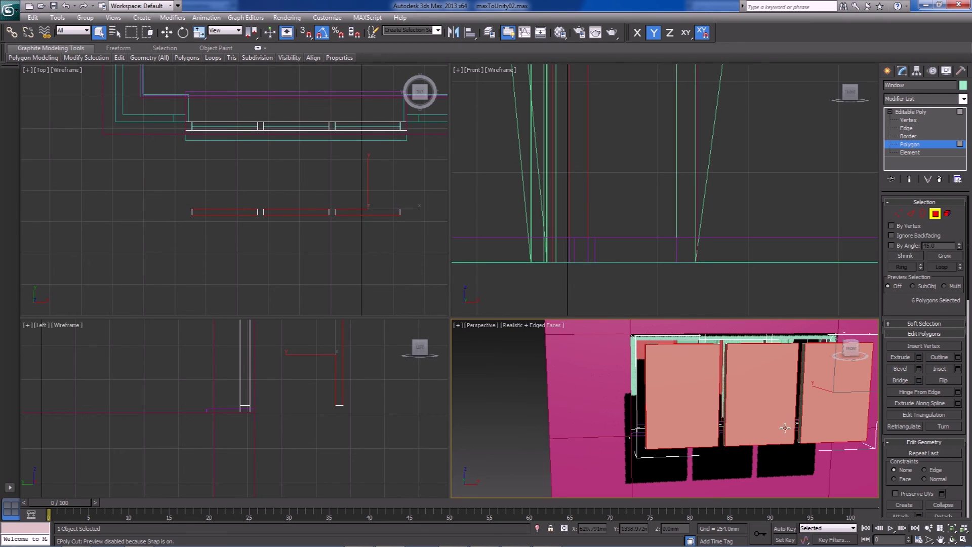
pyautogui.click(958, 369)
pyautogui.moveTo(676, 430); pyautogui.dragTo(674, 428)
pyautogui.write('40')
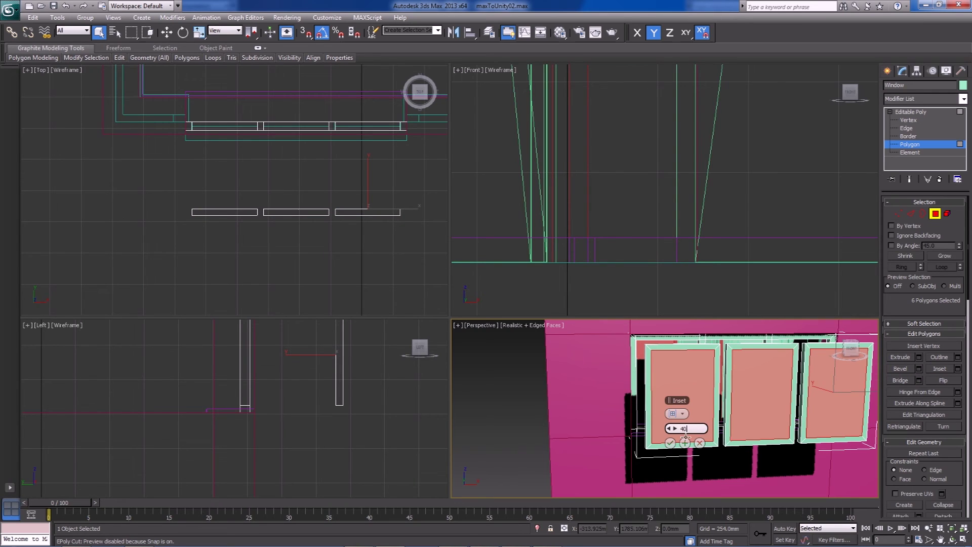
pyautogui.press('Return')
pyautogui.click(670, 443)
# - Delete the six inset faces to open the blocks through front and back
pyautogui.keyDown('alt'); pyautogui.moveTo(680, 441); pyautogui.dragTo(674, 396, button='middle'); pyautogui.keyUp('alt')
pyautogui.press('Delete')
pyautogui.keyDown('alt'); pyautogui.moveTo(754, 420); pyautogui.dragTo(714, 455, button='middle'); pyautogui.keyUp('alt')
# - Bridge the front and back border openings of the three blocks to form closed sash frames
pyautogui.press('2')
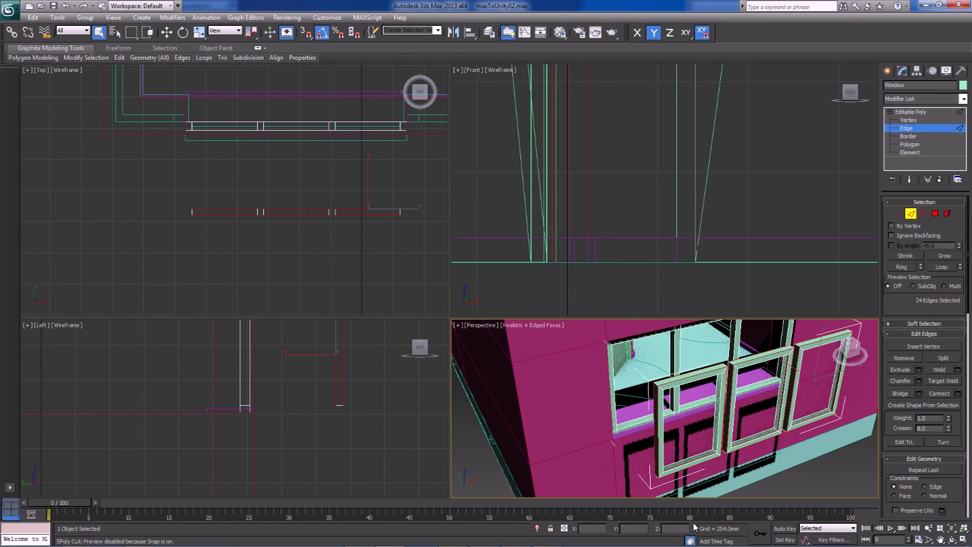
pyautogui.click(688, 462)
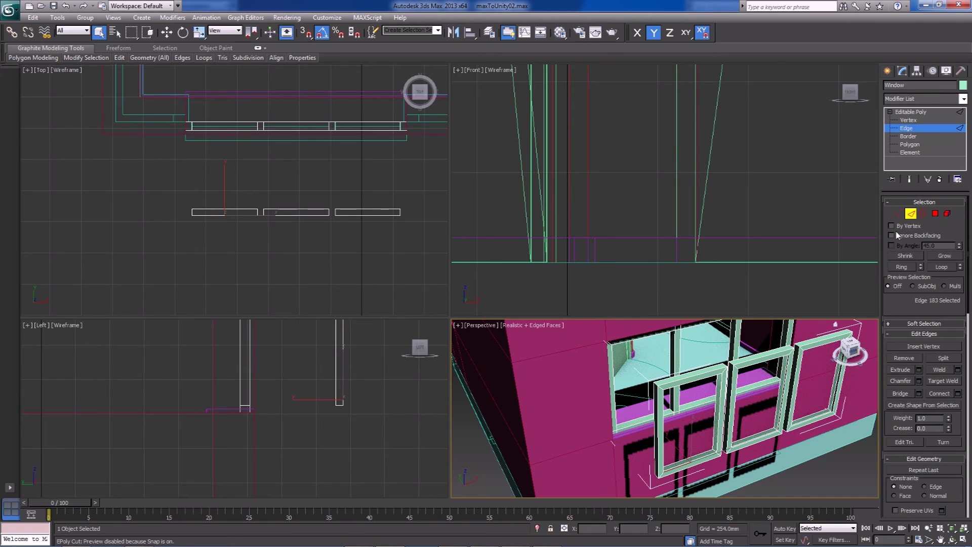
pyautogui.click(925, 212)
pyautogui.click(699, 460)
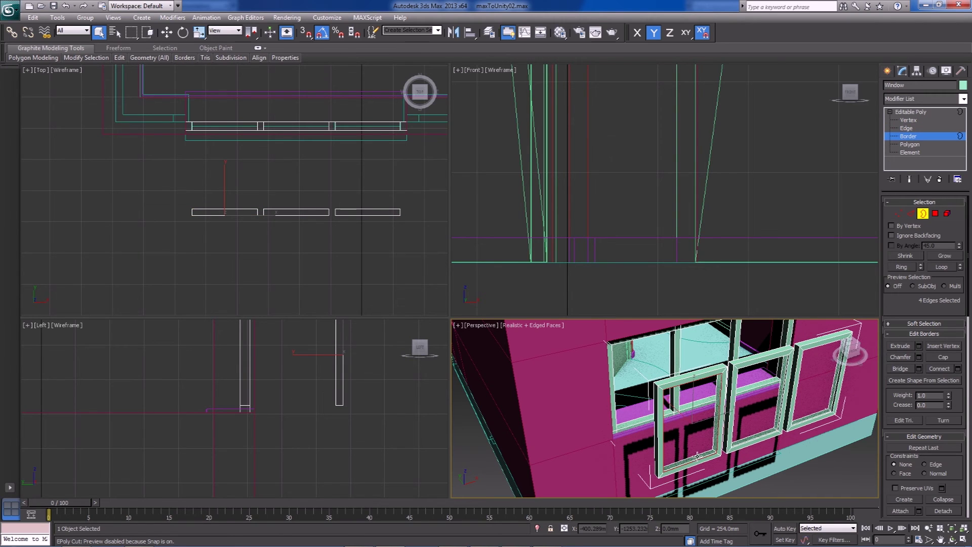
pyautogui.keyDown('ctrl'); pyautogui.click(752, 434); pyautogui.keyUp('ctrl')
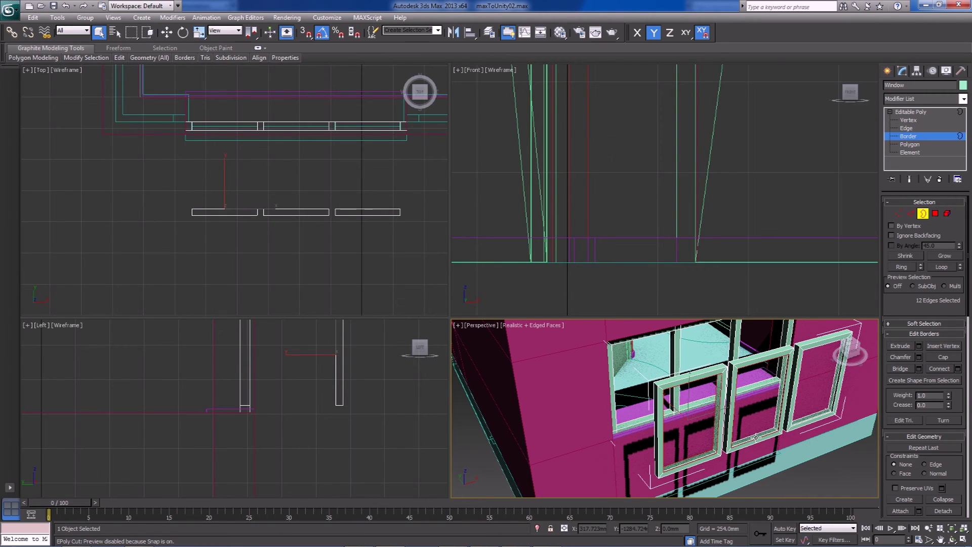
pyautogui.keyDown('ctrl'); pyautogui.click(804, 423); pyautogui.keyUp('ctrl')
pyautogui.keyDown('alt'); pyautogui.moveTo(850, 402); pyautogui.dragTo(810, 390, button='middle'); pyautogui.keyUp('alt')
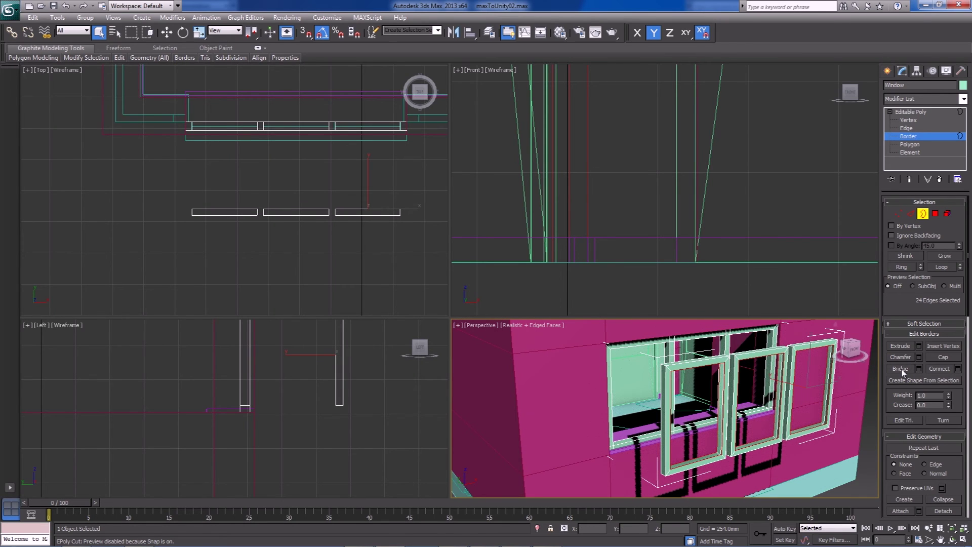
pyautogui.click(901, 368)
pyautogui.keyDown('alt'); pyautogui.moveTo(719, 425); pyautogui.dragTo(725, 453, button='middle'); pyautogui.keyUp('alt')
pyautogui.click(654, 415)
# - Ring-select the inner corner edges of the three sash frames and connect them with a middle edge loop
pyautogui.scroll(-3, 679, 436)
pyautogui.scroll(3, 763, 443)
pyautogui.scroll(3, 739, 446)
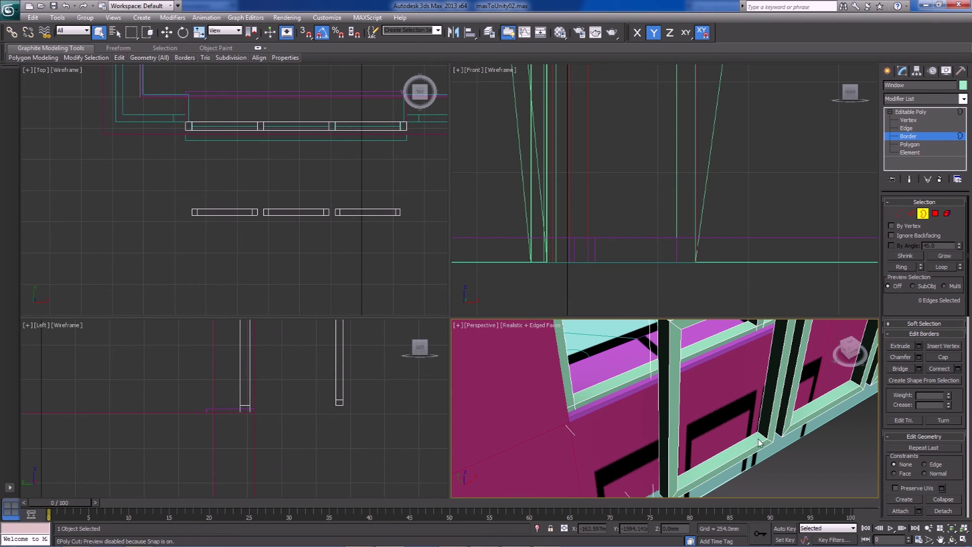
pyautogui.click(911, 215)
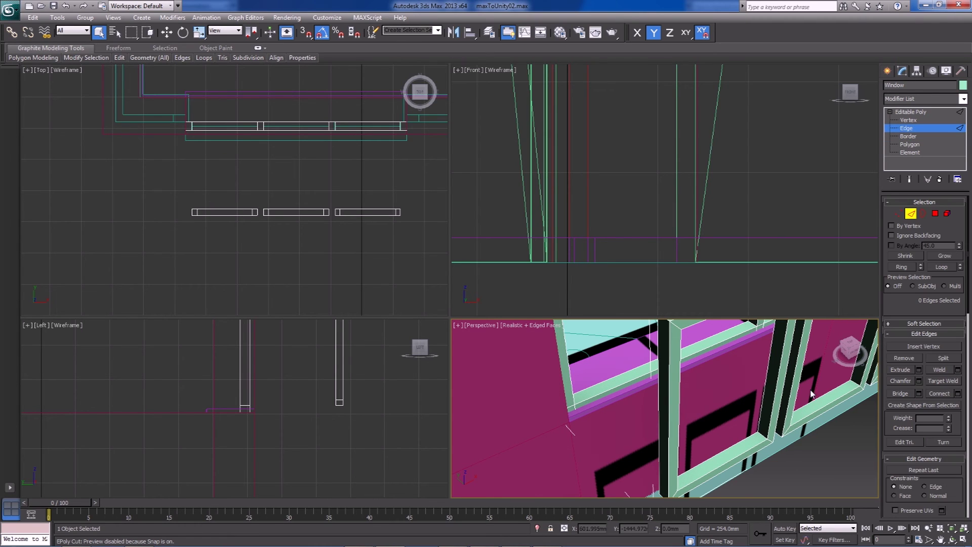
pyautogui.click(764, 432)
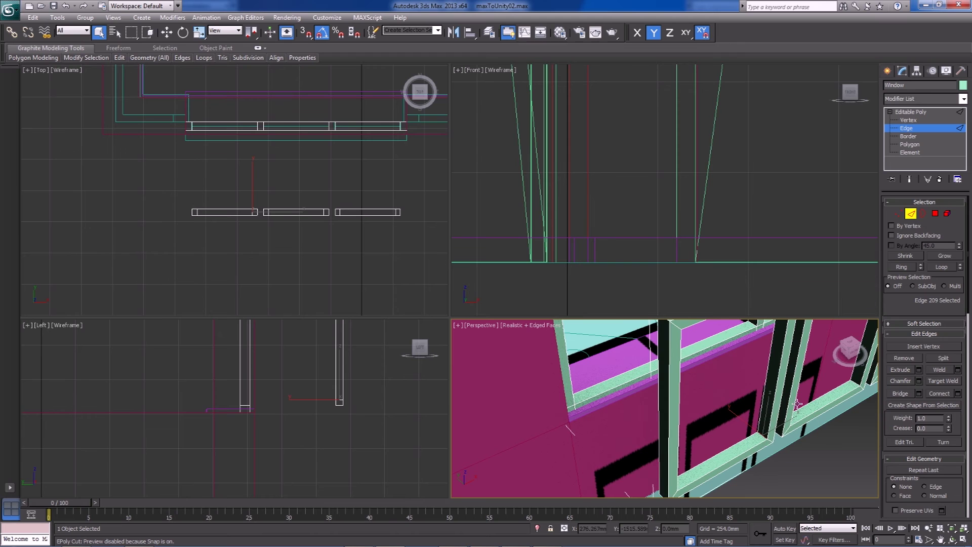
pyautogui.scroll(1, 809, 403)
pyautogui.moveTo(809, 403); pyautogui.dragTo(761, 420, button='middle')
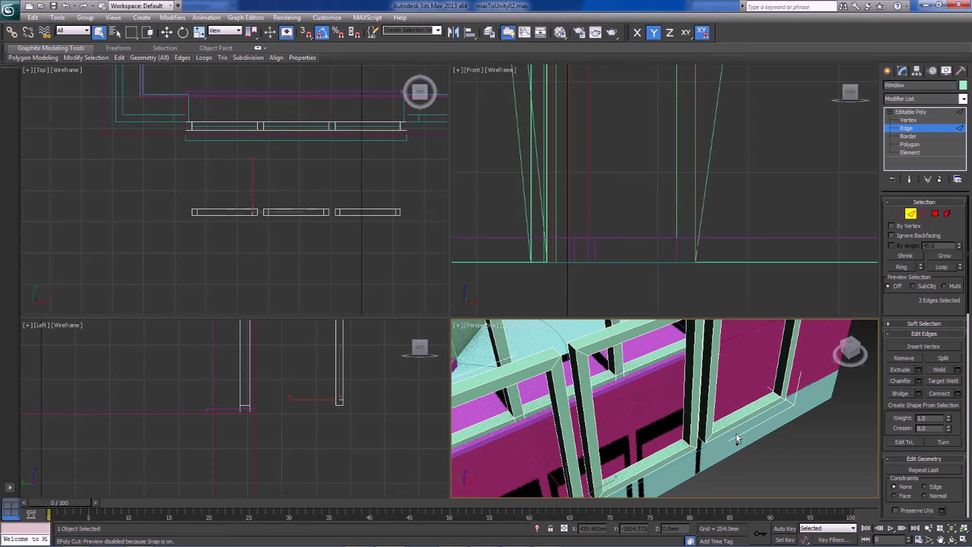
pyautogui.keyDown('ctrl'); pyautogui.click(778, 394); pyautogui.keyUp('ctrl')
pyautogui.click(896, 269)
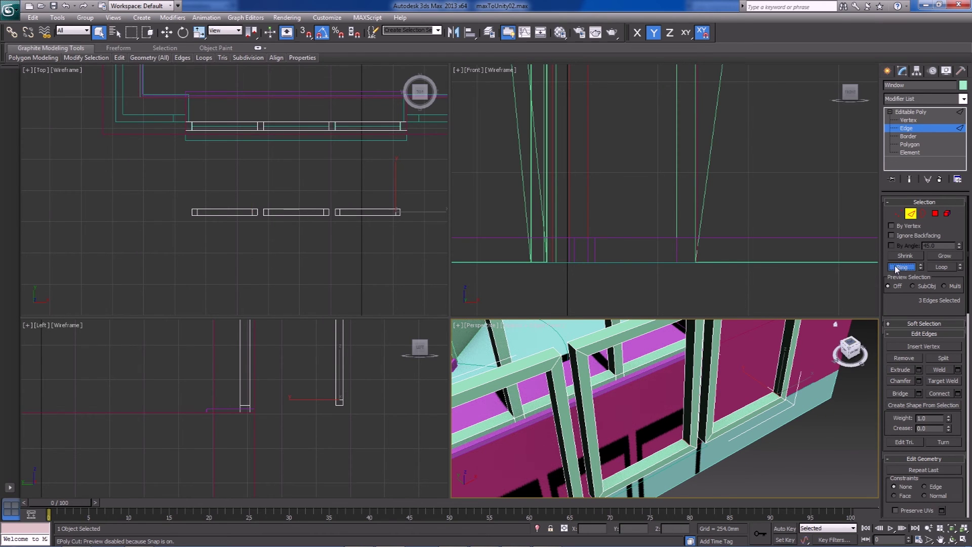
pyautogui.moveTo(709, 385); pyautogui.dragTo(665, 360, button='middle')
pyautogui.press('alt')
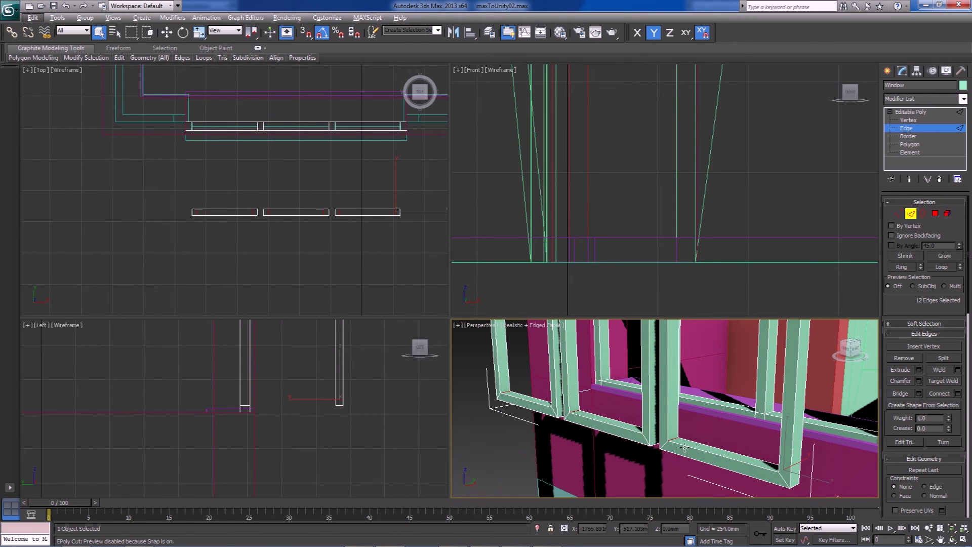
pyautogui.keyDown('alt'); pyautogui.moveTo(680, 445); pyautogui.dragTo(618, 463, button='middle'); pyautogui.keyUp('alt')
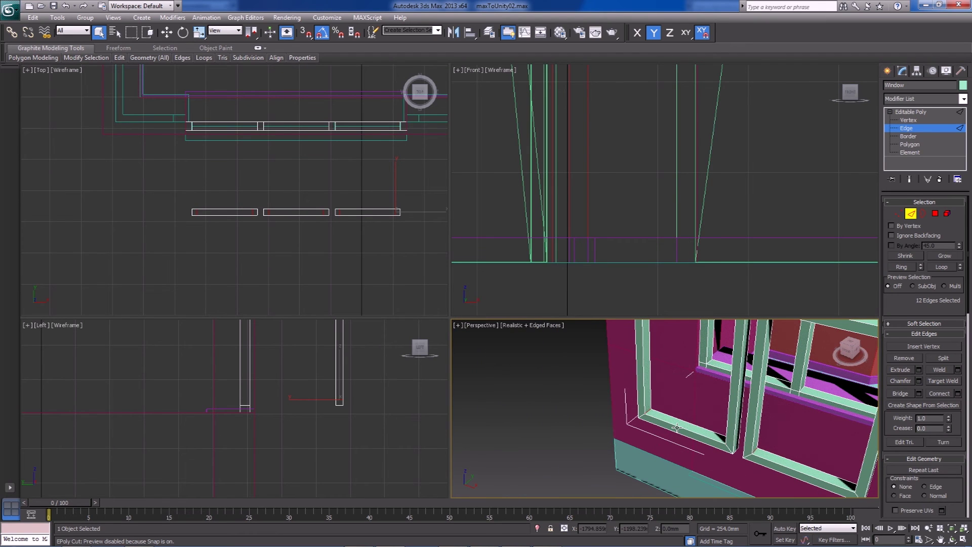
pyautogui.moveTo(684, 429); pyautogui.dragTo(664, 439, button='middle')
pyautogui.click(939, 394)
# - Chamfer the new middle edge loops by about 13 mm to split each into two parallel loops
pyautogui.keyDown('alt'); pyautogui.moveTo(660, 422); pyautogui.dragTo(827, 397, button='middle'); pyautogui.keyUp('alt')
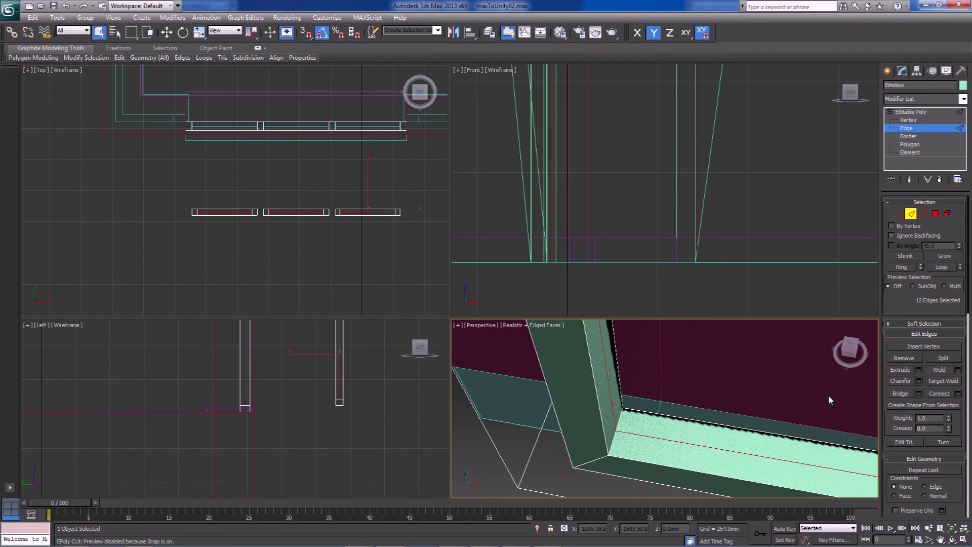
pyautogui.click(920, 382)
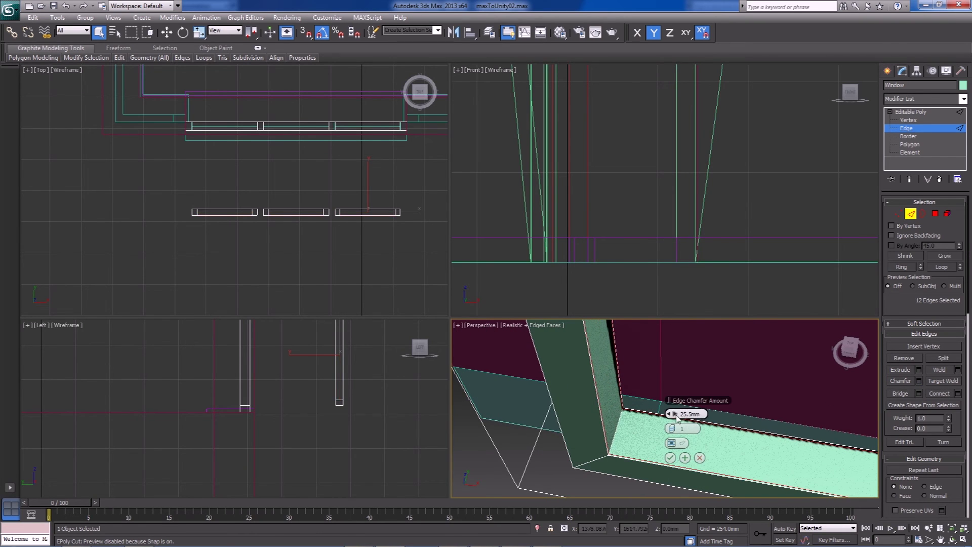
pyautogui.moveTo(676, 414); pyautogui.dragTo(676, 414)
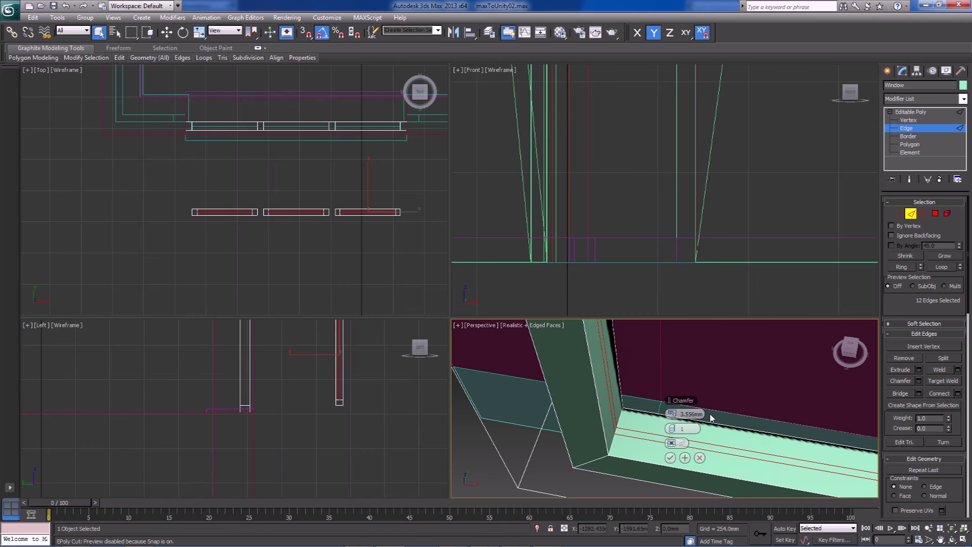
pyautogui.doubleClick(692, 415)
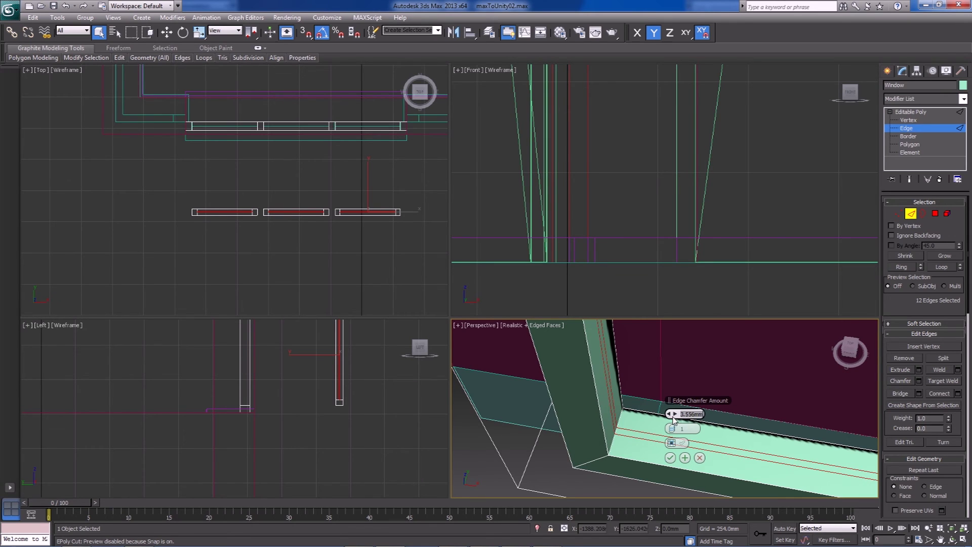
pyautogui.moveTo(673, 416); pyautogui.dragTo(675, 446)
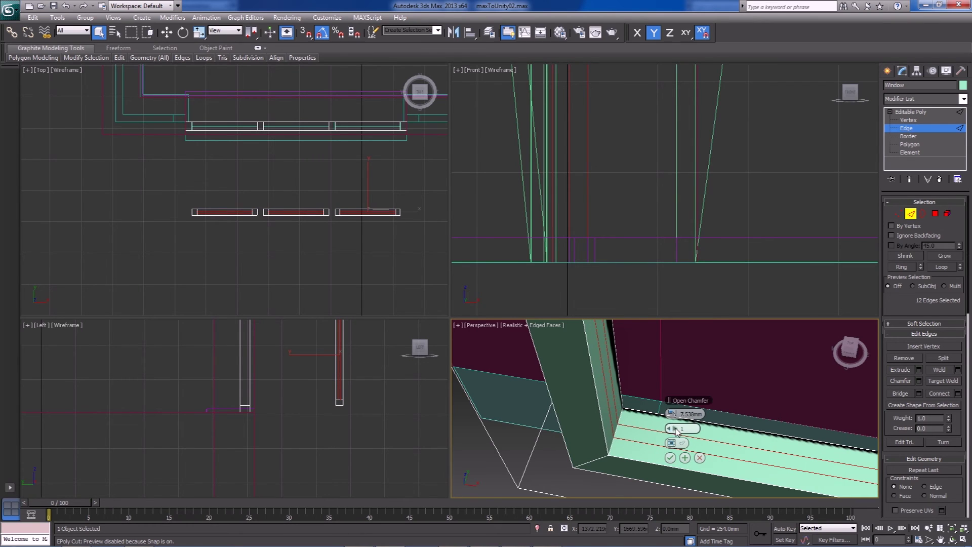
pyautogui.moveTo(675, 415); pyautogui.dragTo(677, 417)
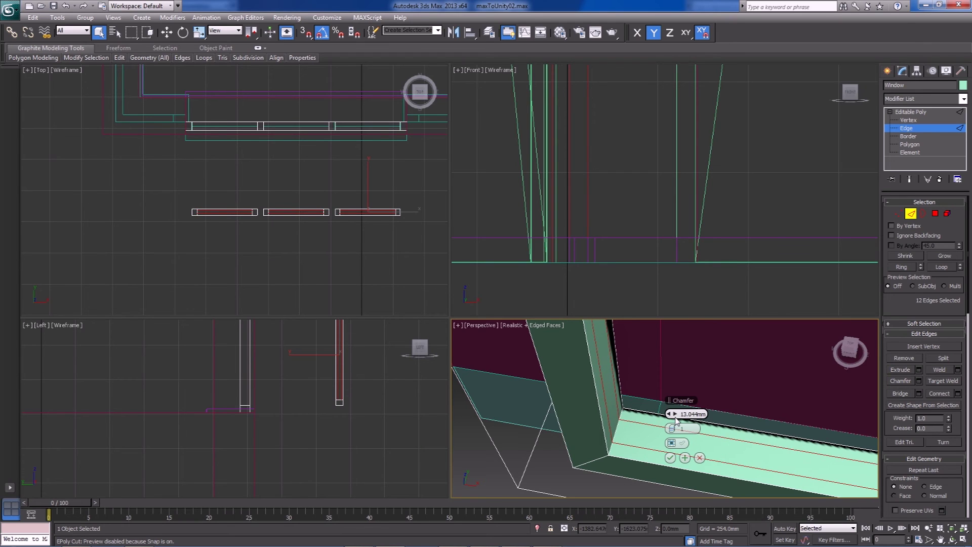
pyautogui.click(685, 457)
# - Chamfer the paired inner loops again by about 2 mm to create narrow strips around the sash frames
pyautogui.rightClick(674, 414)
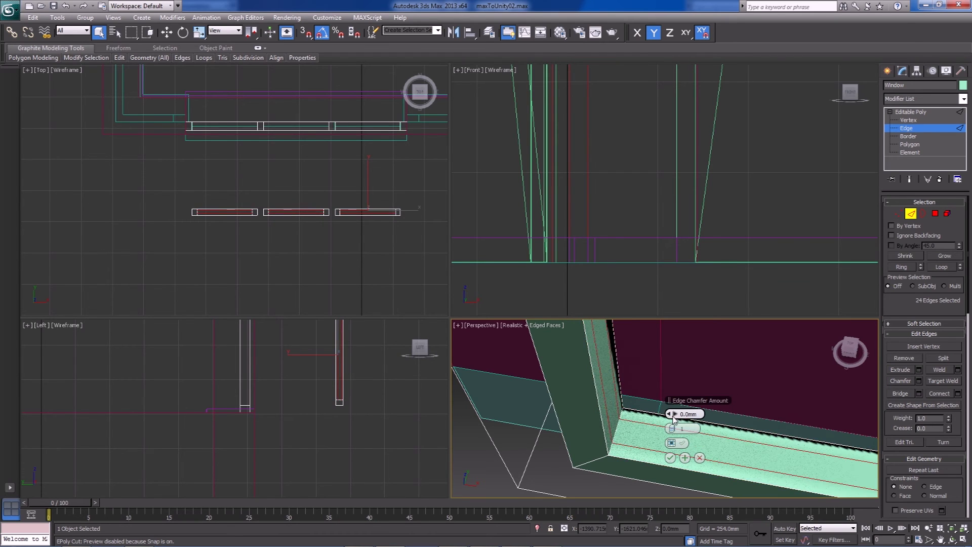
pyautogui.moveTo(673, 414); pyautogui.dragTo(672, 413)
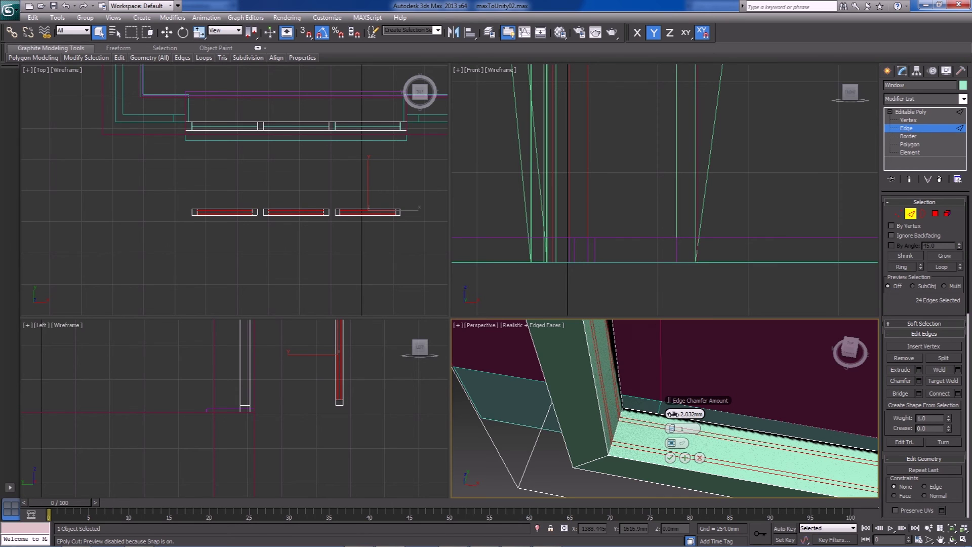
pyautogui.click(671, 458)
pyautogui.moveTo(676, 461); pyautogui.dragTo(671, 440, button='middle')
pyautogui.scroll(-4, 658, 450)
pyautogui.scroll(3, 674, 449)
pyautogui.scroll(3, 608, 426)
pyautogui.moveTo(607, 426); pyautogui.dragTo(611, 426, button='middle')
pyautogui.scroll(-3, 610, 427)
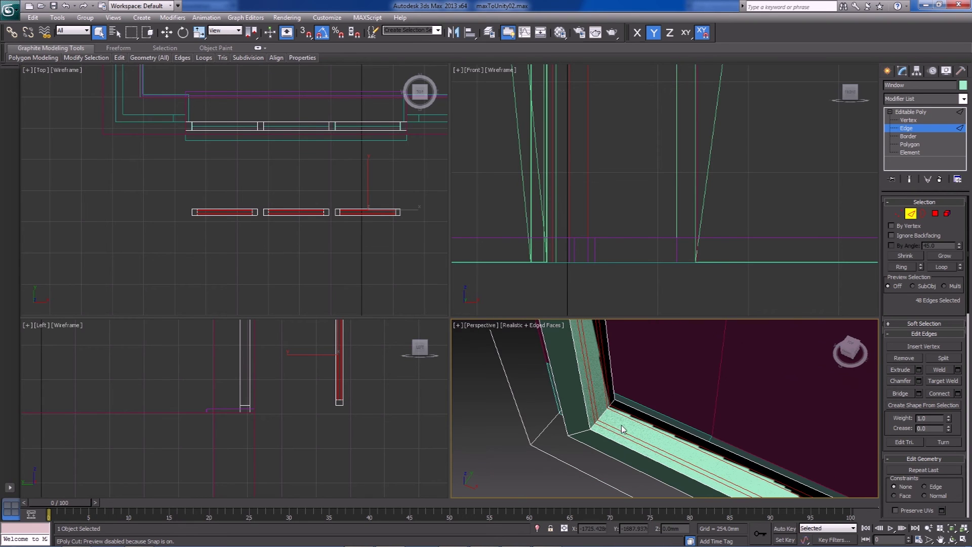
# - Select the two narrow strip polygons on both the lower and upper inner faces of the first sash frame
pyautogui.click(935, 214)
pyautogui.click(595, 408)
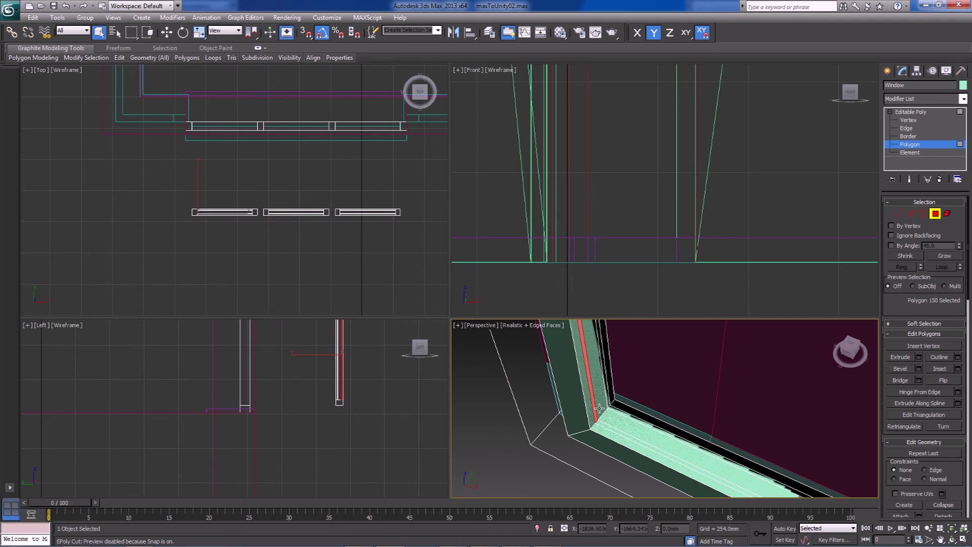
pyautogui.click(617, 408)
pyautogui.keyDown('ctrl'); pyautogui.click(612, 430); pyautogui.keyUp('ctrl')
pyautogui.keyDown('alt'); pyautogui.moveTo(662, 426); pyautogui.dragTo(699, 320, button='middle'); pyautogui.keyUp('alt')
pyautogui.keyDown('ctrl'); pyautogui.click(743, 344); pyautogui.keyUp('ctrl')
pyautogui.keyDown('ctrl'); pyautogui.click(743, 354); pyautogui.keyUp('ctrl')
pyautogui.keyDown('alt'); pyautogui.moveTo(780, 378); pyautogui.dragTo(722, 390, button='middle'); pyautogui.keyUp('alt')
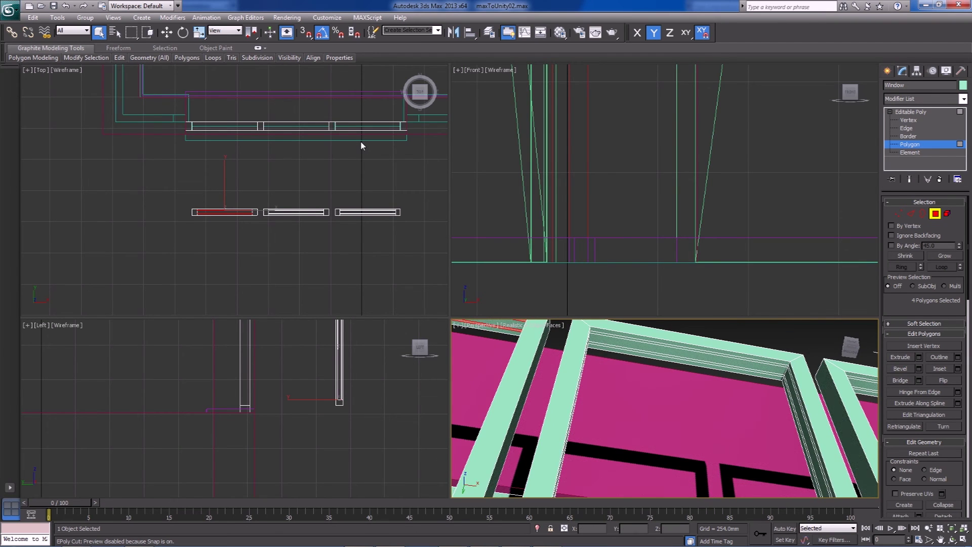
pyautogui.moveTo(636, 354); pyautogui.dragTo(733, 381, button='middle')
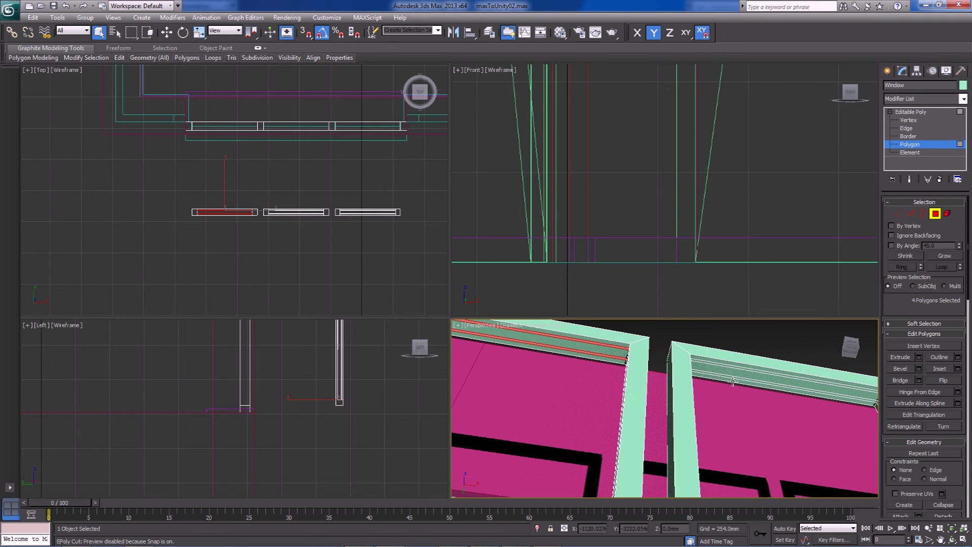
pyautogui.keyDown('alt'); pyautogui.moveTo(641, 377); pyautogui.dragTo(486, 324, button='middle'); pyautogui.keyUp('alt')
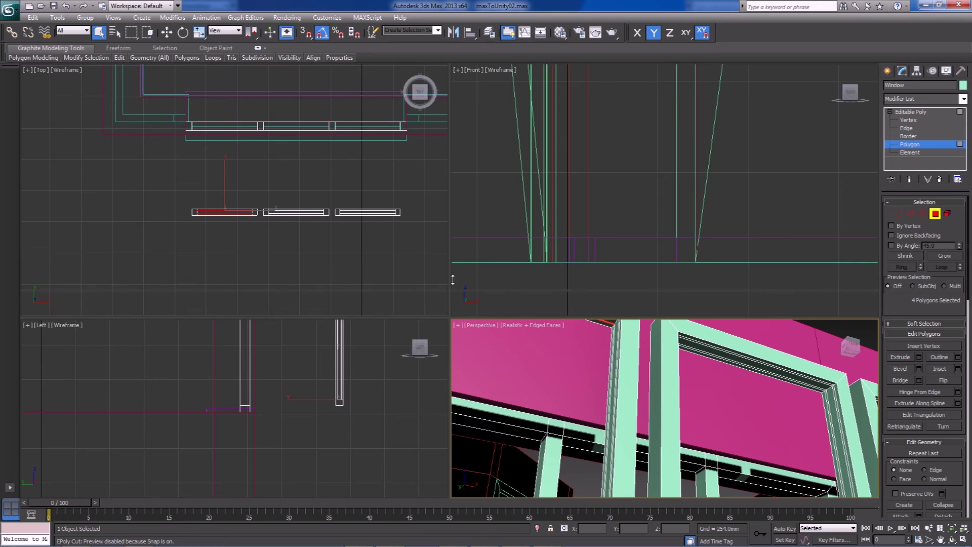
# - Enlarge the perspective viewport and extend the strip selection to the other two sash frames with Similar
pyautogui.moveTo(461, 247); pyautogui.dragTo(405, 263)
pyautogui.scroll(-5, 639, 341)
pyautogui.keyDown('alt'); pyautogui.moveTo(641, 344); pyautogui.dragTo(307, 197, button='middle'); pyautogui.keyUp('alt')
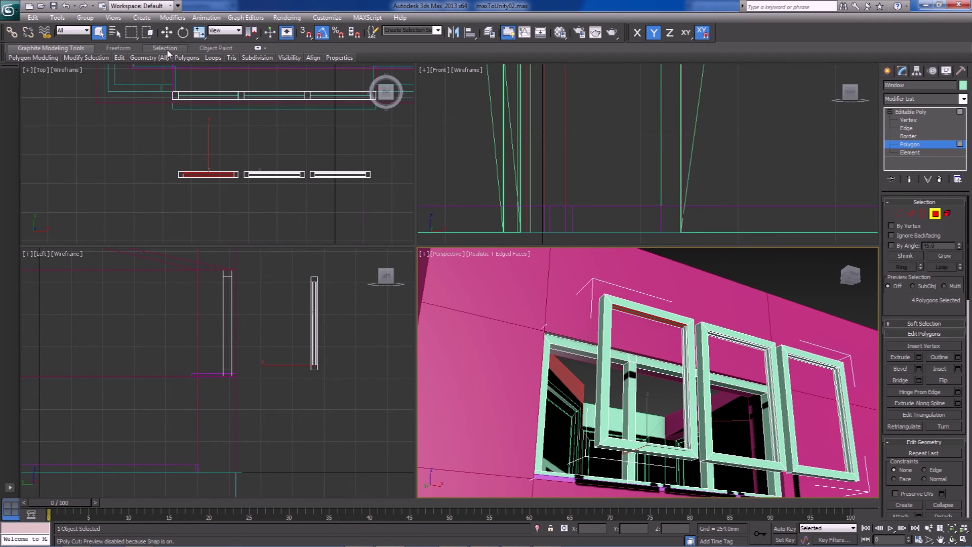
pyautogui.moveTo(81, 59)
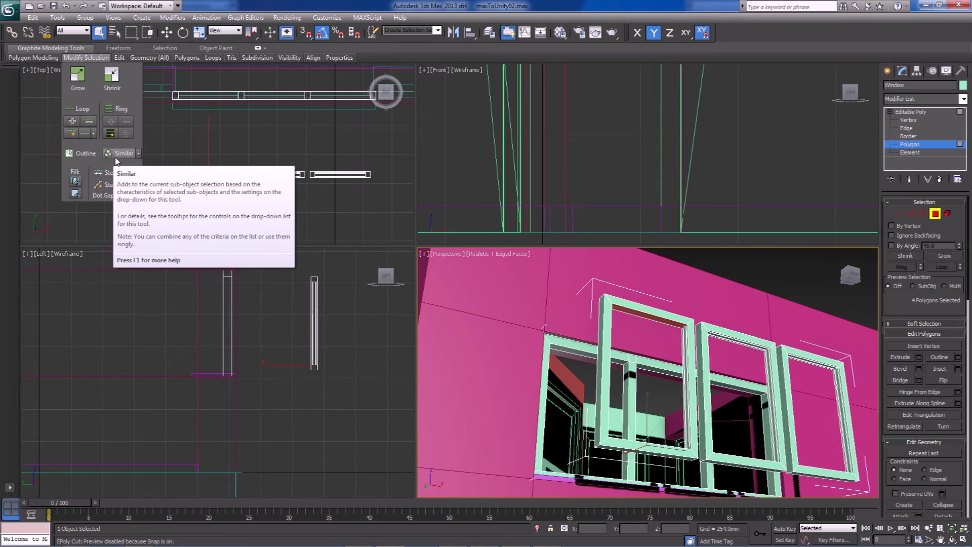
pyautogui.click(117, 154)
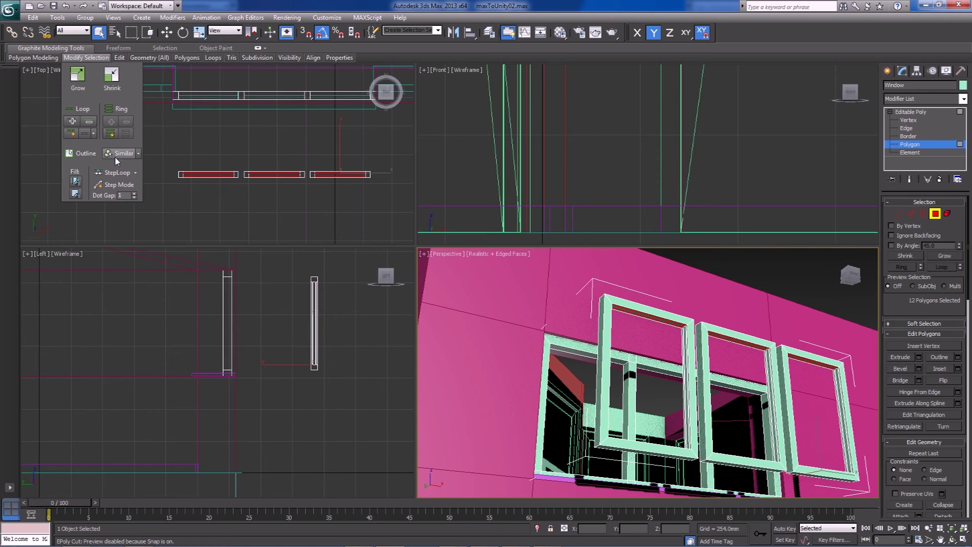
# - Clear the selection and select the two narrow strip polygons on both vertical inner faces of the right-hand sash frame
pyautogui.keyDown('alt'); pyautogui.moveTo(628, 354); pyautogui.dragTo(544, 357, button='middle'); pyautogui.keyUp('alt')
pyautogui.scroll(5, 545, 357)
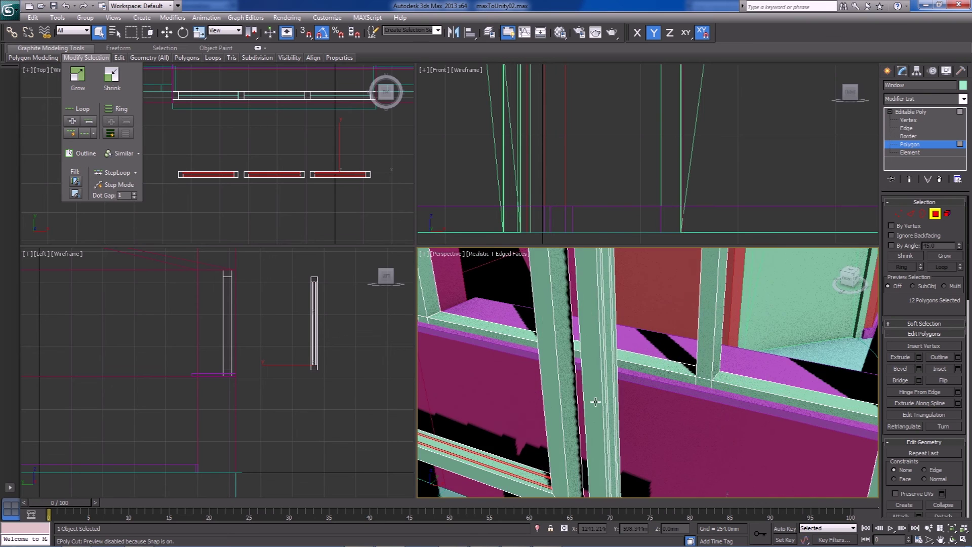
pyautogui.hotkey('ctrl', 'd')
pyautogui.click(577, 395)
pyautogui.keyDown('ctrl'); pyautogui.click(582, 394); pyautogui.keyUp('ctrl')
pyautogui.keyDown('alt'); pyautogui.moveTo(582, 395); pyautogui.dragTo(703, 375, button='middle'); pyautogui.keyUp('alt')
pyautogui.keyDown('ctrl'); pyautogui.click(713, 361); pyautogui.keyUp('ctrl')
pyautogui.keyDown('ctrl'); pyautogui.click(723, 358); pyautogui.keyUp('ctrl')
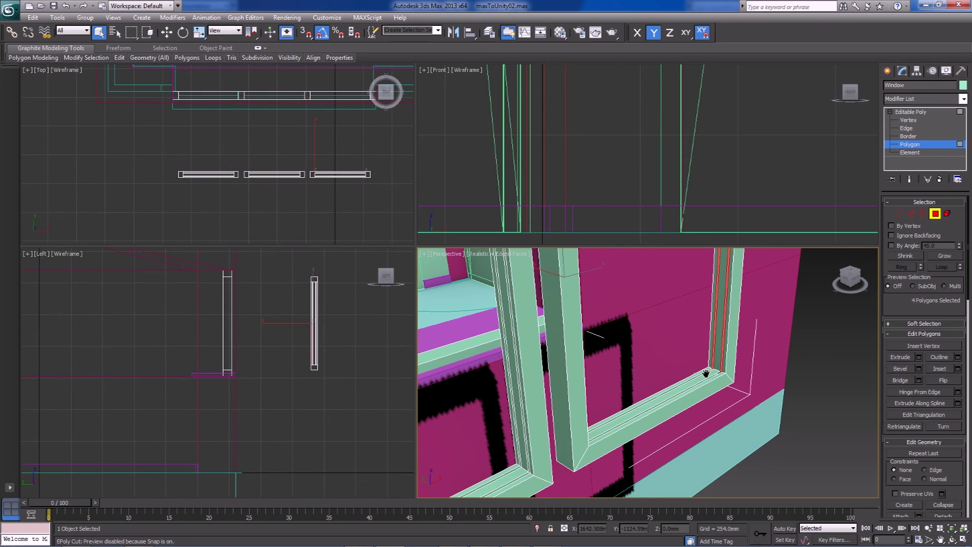
# - Extend the vertical strip selection to the other two sash frames with Similar
pyautogui.scroll(-5, 706, 373)
pyautogui.keyDown('alt'); pyautogui.moveTo(661, 417); pyautogui.dragTo(633, 411, button='middle'); pyautogui.keyUp('alt')
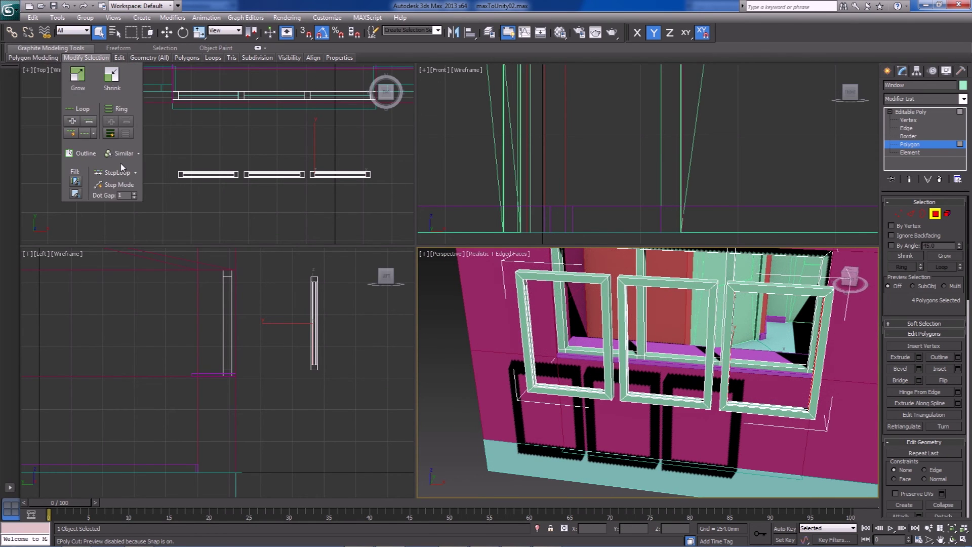
pyautogui.click(123, 154)
pyautogui.moveTo(603, 390)
pyautogui.keyDown('alt'); pyautogui.mouseDown(button='middle')
pyautogui.moveTo(633, 387)
pyautogui.moveTo(623, 372)
pyautogui.moveTo(607, 374)
pyautogui.mouseUp(button='middle'); pyautogui.keyUp('alt')
pyautogui.scroll(5, 754, 415)
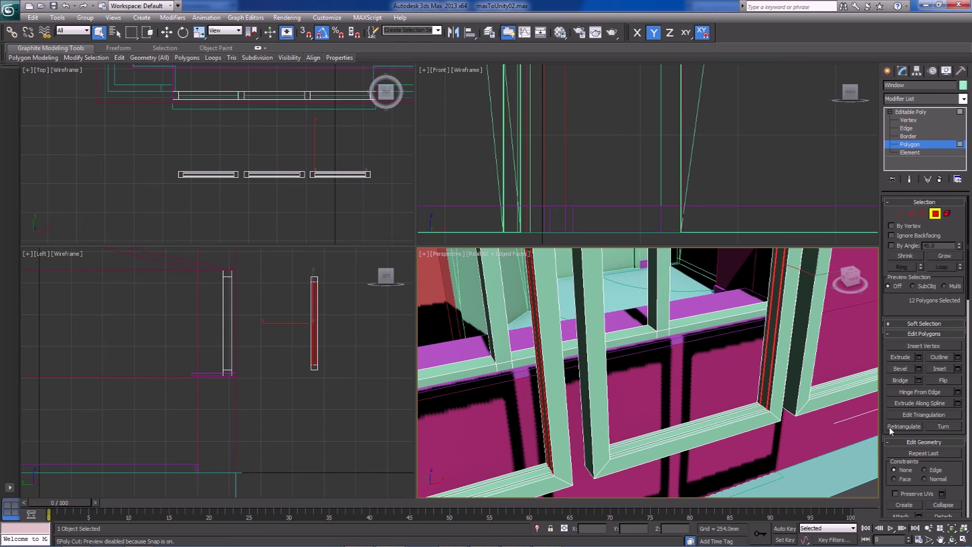
# - Try to bridge the selected vertical strips across all three sash frames at once
pyautogui.moveTo(885, 418); pyautogui.dragTo(888, 323)
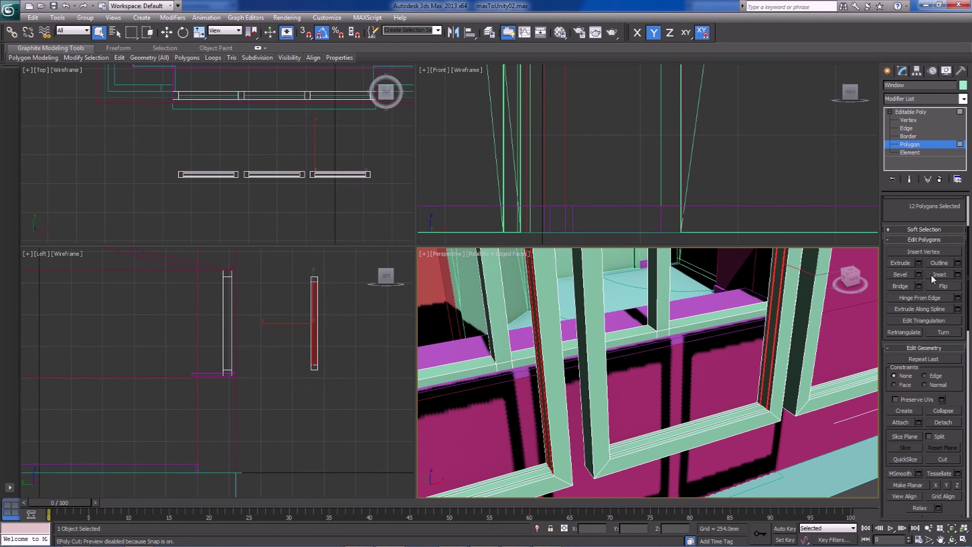
pyautogui.click(900, 286)
pyautogui.keyDown('alt'); pyautogui.moveTo(749, 399); pyautogui.dragTo(734, 403, button='middle'); pyautogui.keyUp('alt')
pyautogui.scroll(-4, 680, 425)
pyautogui.keyDown('alt'); pyautogui.moveTo(678, 426); pyautogui.dragTo(732, 453, button='middle'); pyautogui.keyUp('alt')
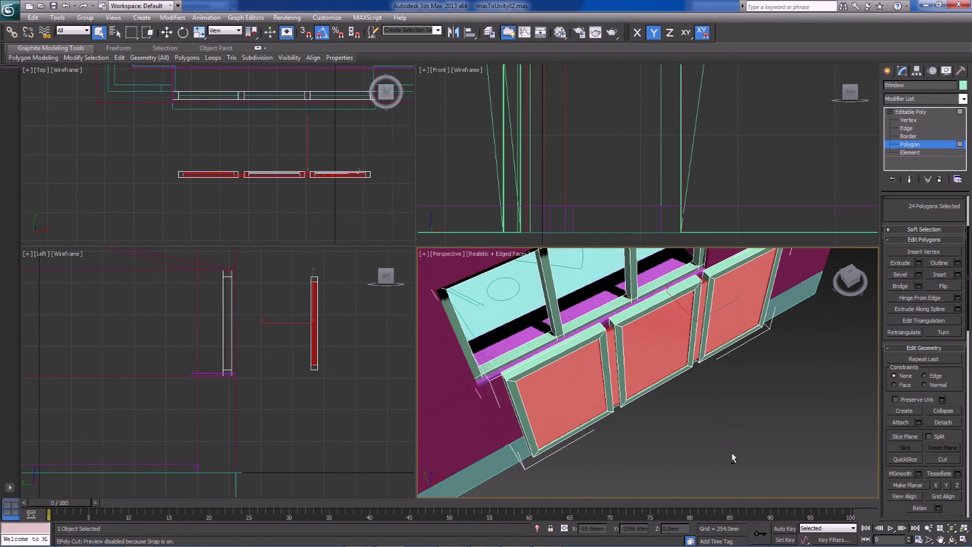
# - Undo the bridge across the three sash frames
pyautogui.scroll(5, 593, 401)
pyautogui.hotkey('ctrl', 'z')
pyautogui.scroll(2, 672, 405)
pyautogui.scroll(-2, 671, 404)
pyautogui.keyDown('alt'); pyautogui.moveTo(651, 387); pyautogui.dragTo(689, 386, button='middle'); pyautogui.keyUp('alt')
pyautogui.scroll(-3, 689, 386)
pyautogui.keyDown('alt'); pyautogui.moveTo(735, 424); pyautogui.dragTo(697, 449, button='middle'); pyautogui.keyUp('alt')
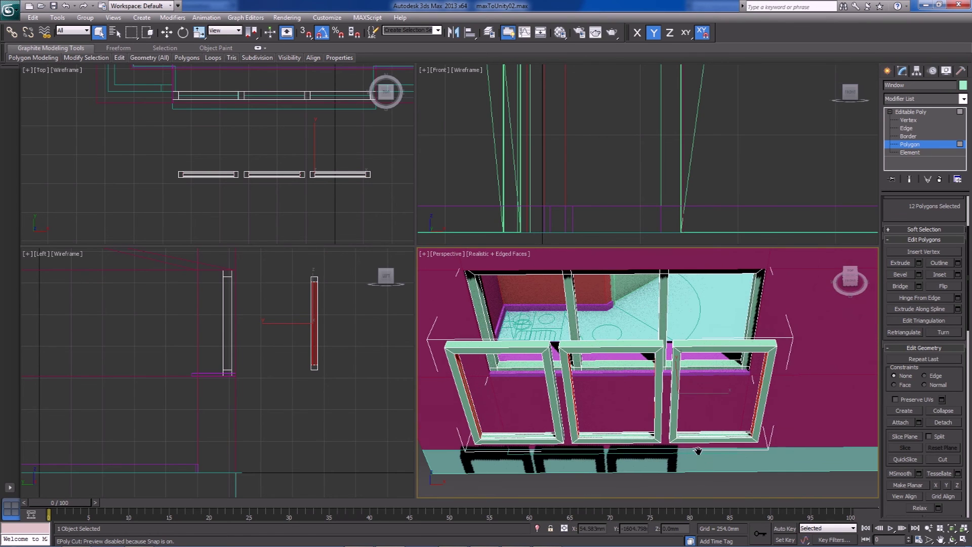
# - Delete the middle and right-hand sash frame elements, keeping only the left-hand one
pyautogui.click(919, 153)
pyautogui.moveTo(806, 298); pyautogui.dragTo(582, 458)
pyautogui.click(688, 446)
pyautogui.click(657, 438)
pyautogui.press('Delete')
pyautogui.click(683, 442)
pyautogui.press('Delete')
# - Select the two narrow strip polygons on both vertical inner faces of the remaining sash frame
pyautogui.scroll(6, 683, 441)
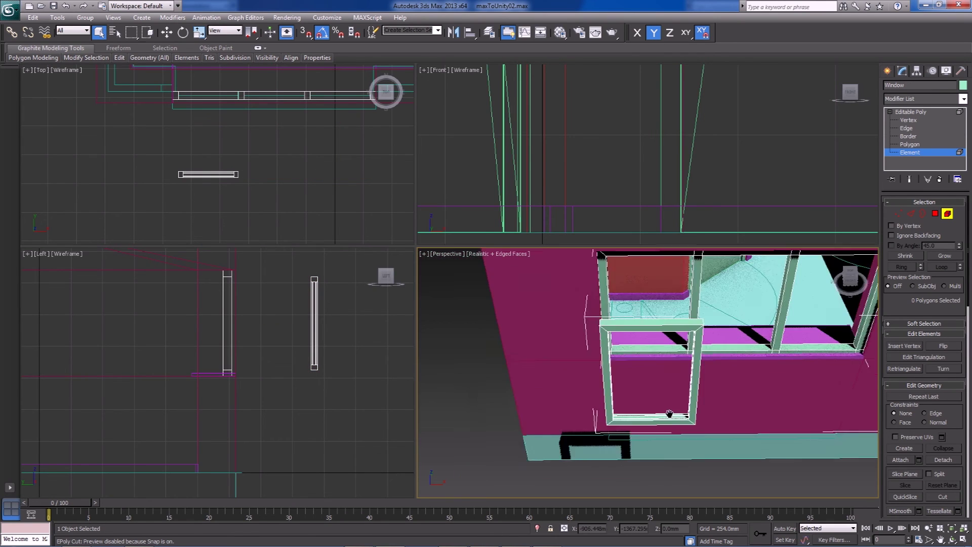
pyautogui.click(935, 214)
pyautogui.keyDown('alt'); pyautogui.moveTo(795, 434); pyautogui.dragTo(734, 393, button='middle'); pyautogui.keyUp('alt')
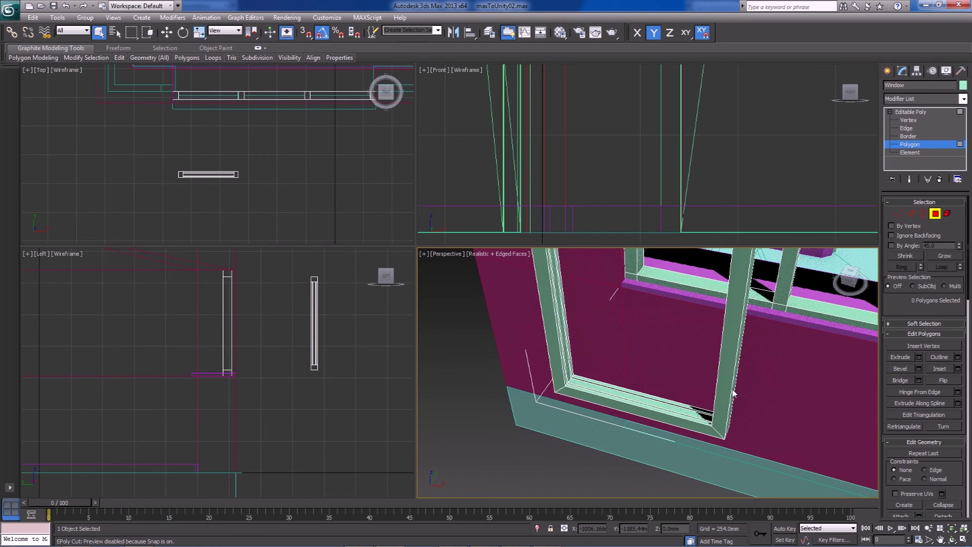
pyautogui.scroll(5, 521, 411)
pyautogui.moveTo(521, 412); pyautogui.dragTo(534, 407, button='middle')
pyautogui.click(475, 394)
pyautogui.keyDown('ctrl'); pyautogui.click(497, 376); pyautogui.keyUp('ctrl')
pyautogui.keyDown('alt'); pyautogui.moveTo(496, 376); pyautogui.dragTo(679, 390, button='middle'); pyautogui.keyUp('alt')
pyautogui.keyDown('ctrl'); pyautogui.click(663, 406); pyautogui.keyUp('ctrl')
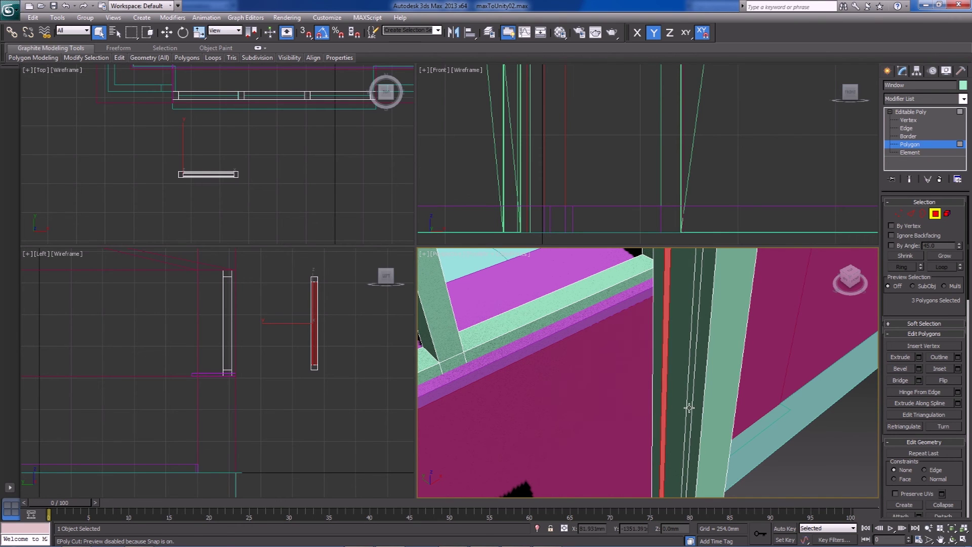
pyautogui.keyDown('ctrl'); pyautogui.click(691, 408); pyautogui.keyUp('ctrl')
# - Bridge the selected strips across the sash opening to form two parallel glass panes
pyautogui.click(898, 381)
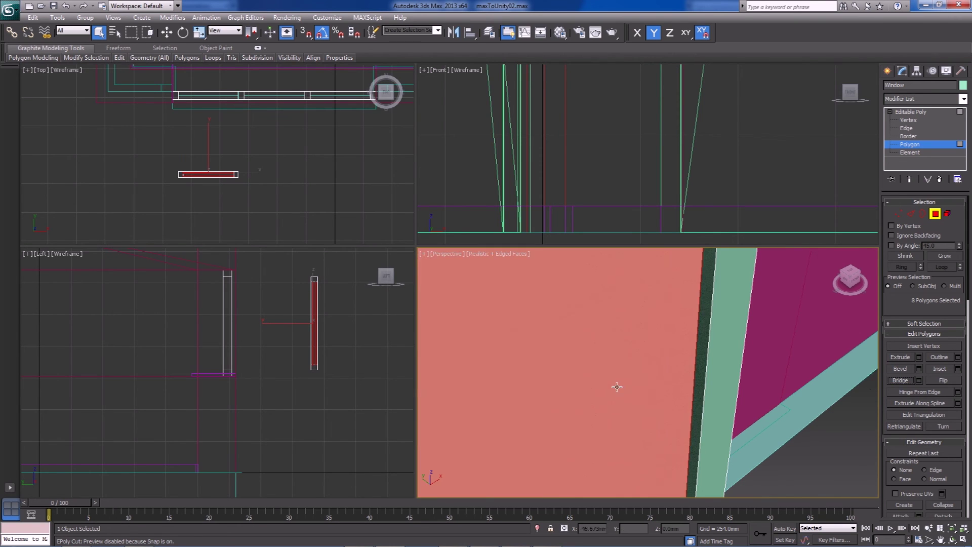
pyautogui.scroll(-5, 617, 389)
pyautogui.press('F3')
pyautogui.scroll(5, 664, 400)
pyautogui.keyDown('alt'); pyautogui.moveTo(664, 399); pyautogui.dragTo(688, 401, button='middle'); pyautogui.keyUp('alt')
# - Grow and then shrink the pane polygon selection once to take in the adjoining polygons
pyautogui.click(938, 256)
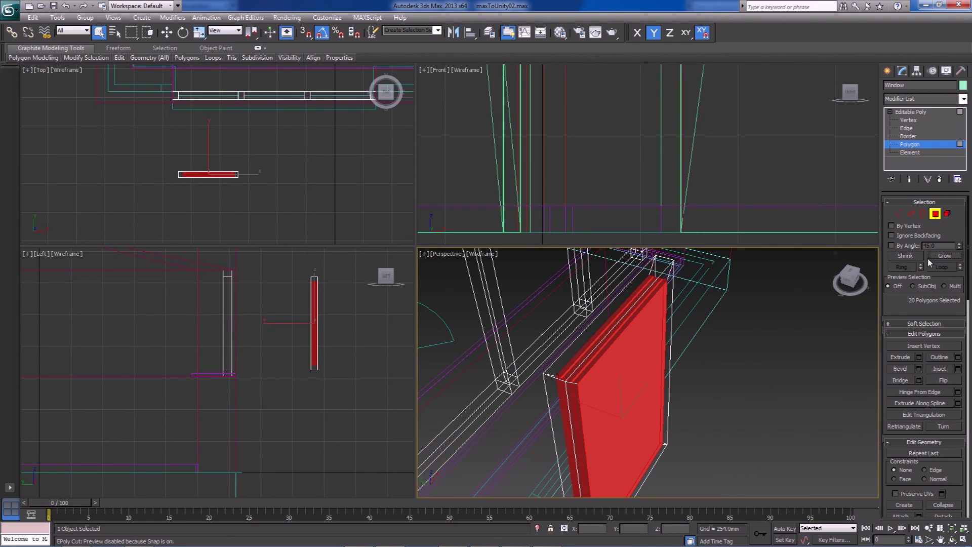
pyautogui.click(905, 255)
pyautogui.scroll(4, 653, 364)
pyautogui.moveTo(653, 363)
pyautogui.keyDown('alt'); pyautogui.mouseDown(button='middle')
pyautogui.moveTo(632, 410)
pyautogui.moveTo(640, 344)
pyautogui.moveTo(639, 355)
pyautogui.mouseUp(button='middle'); pyautogui.keyUp('alt')
pyautogui.press('F3')
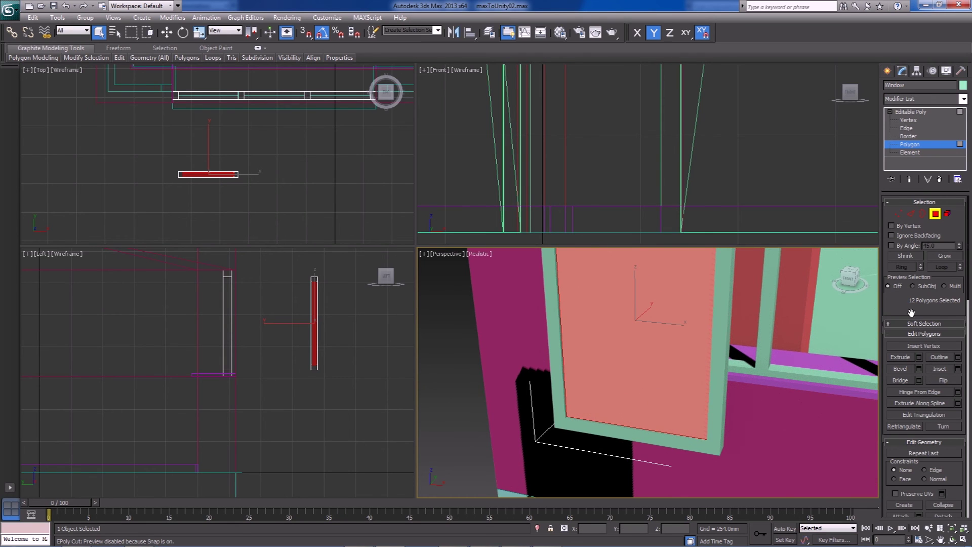
# - Detach the selected pane polygons as an element within the window object
pyautogui.moveTo(911, 313); pyautogui.dragTo(911, 263)
pyautogui.click(947, 460)
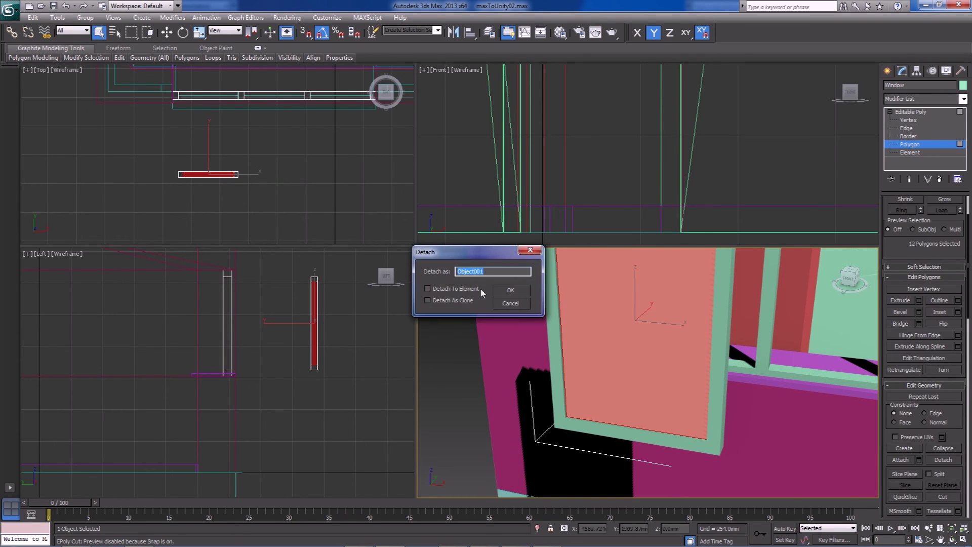
pyautogui.click(462, 288)
pyautogui.click(503, 291)
# - Move the pane polygons out of the sash frame, inspect the frame's inner faces, and undo the move
pyautogui.keyDown('alt'); pyautogui.moveTo(664, 335); pyautogui.dragTo(644, 341, button='middle'); pyautogui.keyUp('alt')
pyautogui.press('w')
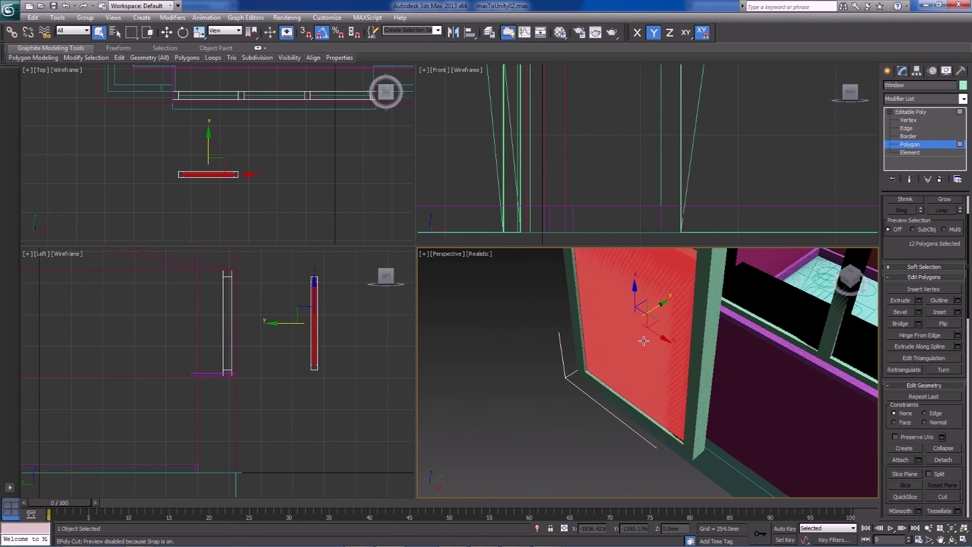
pyautogui.moveTo(660, 305); pyautogui.dragTo(585, 377)
pyautogui.moveTo(629, 396)
pyautogui.keyDown('alt'); pyautogui.mouseDown(button='middle')
pyautogui.moveTo(606, 410)
pyautogui.moveTo(614, 354)
pyautogui.moveTo(618, 419)
pyautogui.moveTo(636, 394)
pyautogui.mouseUp(button='middle'); pyautogui.keyUp('alt')
pyautogui.scroll(3, 637, 394)
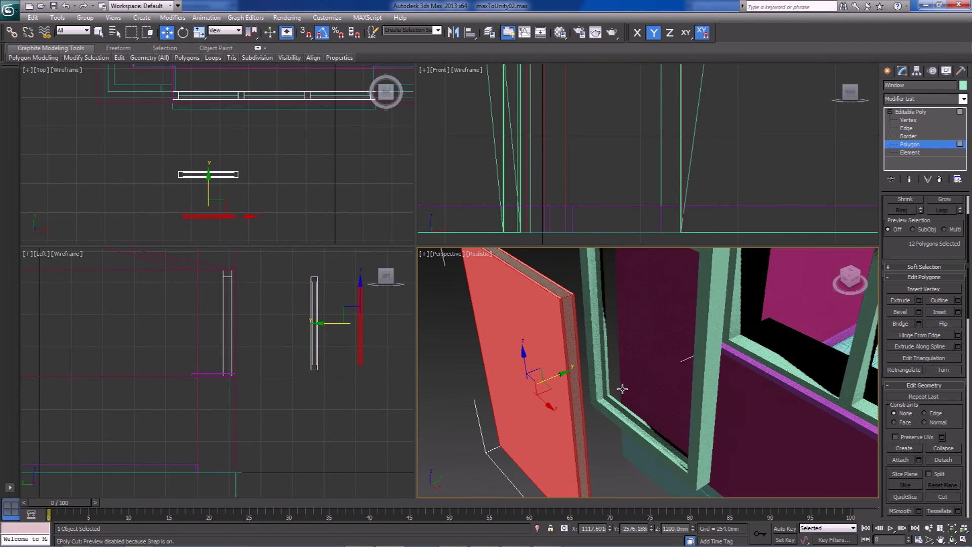
pyautogui.press('F4')
pyautogui.scroll(5, 624, 388)
pyautogui.scroll(-8, 608, 415)
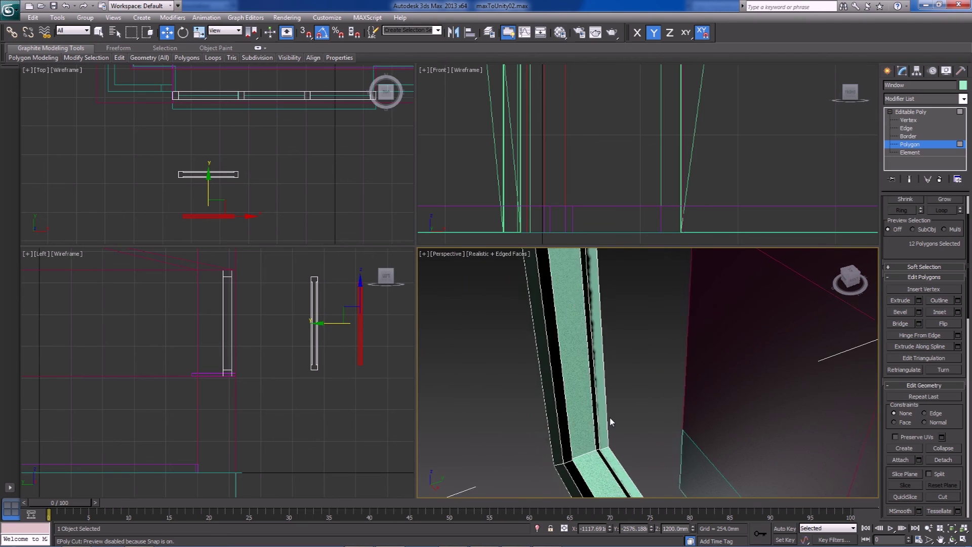
pyautogui.hotkey('ctrl', 'z')
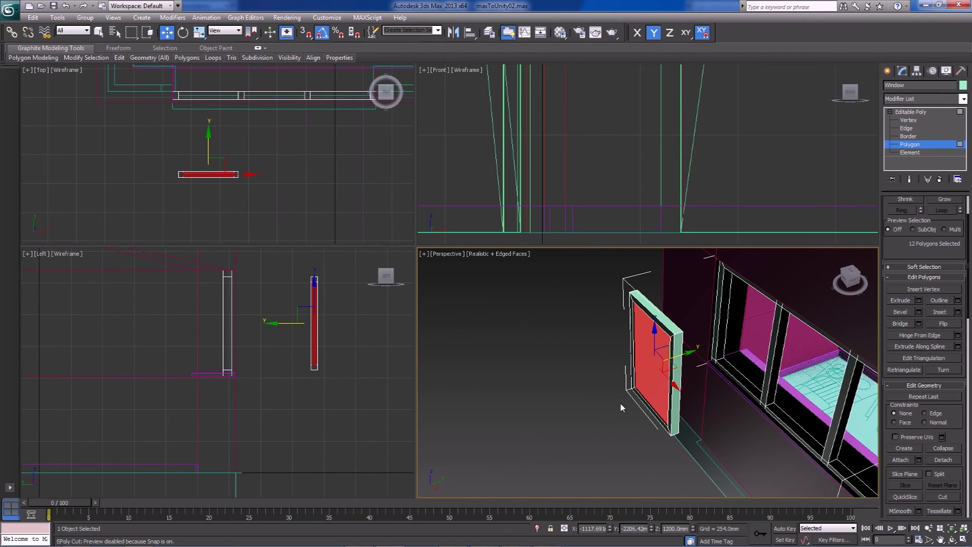
# - Deselect the middle band polygons between the two panes, leaving only the pane polygons selected
pyautogui.scroll(8, 629, 397)
pyautogui.moveTo(647, 360); pyautogui.dragTo(642, 393, button='middle')
pyautogui.scroll(-10, 633, 436)
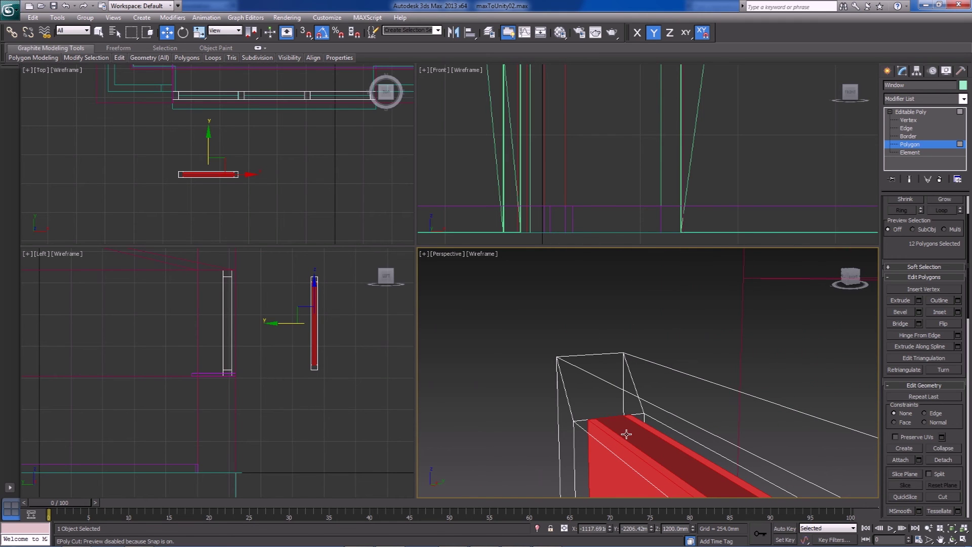
pyautogui.moveTo(630, 432); pyautogui.dragTo(728, 428, button='middle')
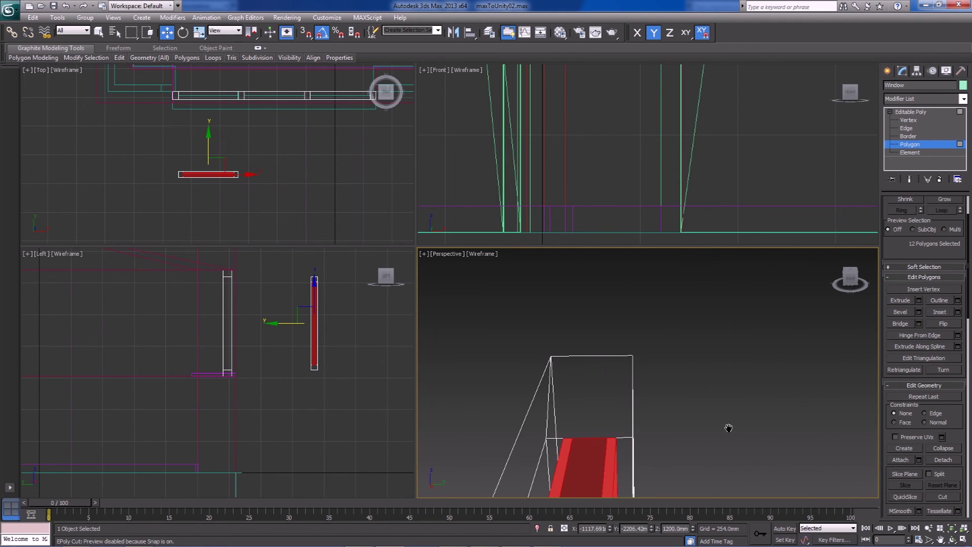
pyautogui.keyDown('alt'); pyautogui.click(590, 456); pyautogui.keyUp('alt')
pyautogui.keyDown('alt'); pyautogui.moveTo(588, 456); pyautogui.dragTo(609, 427, button='middle'); pyautogui.keyUp('alt')
pyautogui.scroll(5, 627, 373)
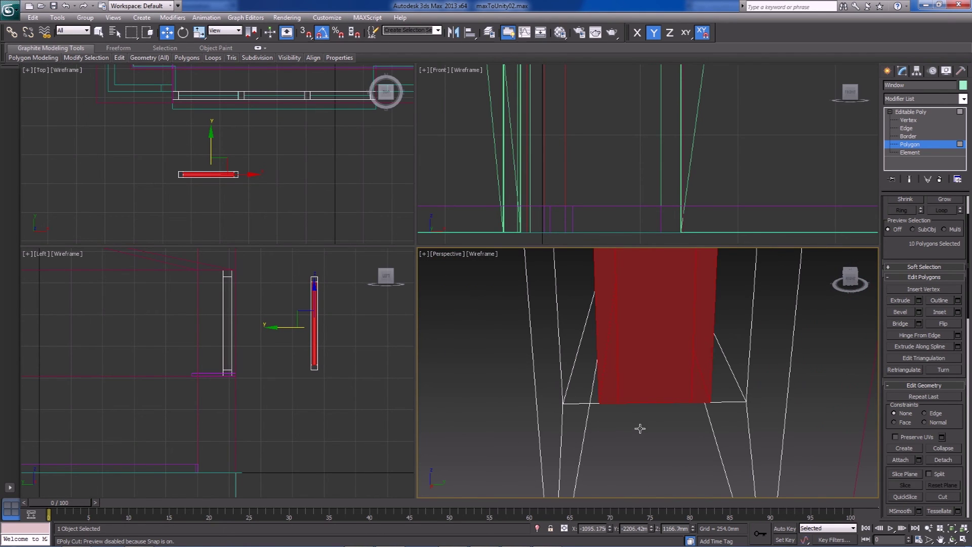
pyautogui.keyDown('alt'); pyautogui.click(654, 383); pyautogui.keyUp('alt')
pyautogui.moveTo(655, 383)
pyautogui.keyDown('alt'); pyautogui.mouseDown(button='middle')
pyautogui.moveTo(647, 420)
pyautogui.moveTo(679, 430)
pyautogui.moveTo(653, 380)
pyautogui.mouseUp(button='middle'); pyautogui.keyUp('alt')
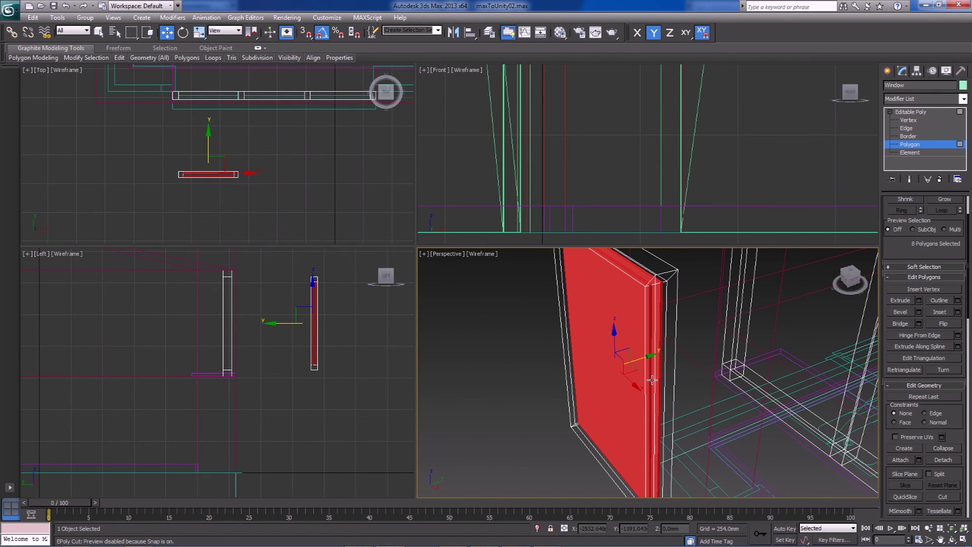
pyautogui.press('F3')
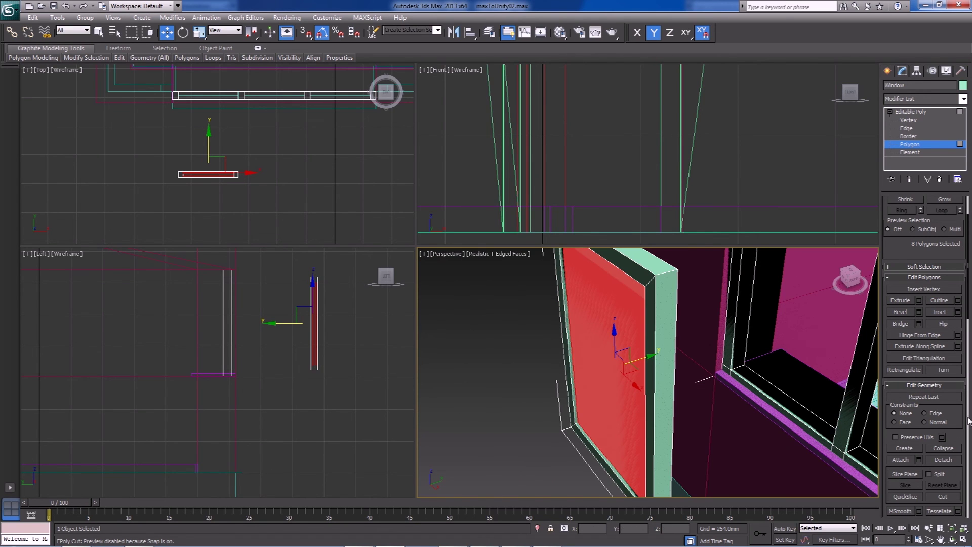
# - Detach the selected pane polygons as an element and move them outward, clear of the sash frame
pyautogui.click(952, 456)
pyautogui.click(487, 287)
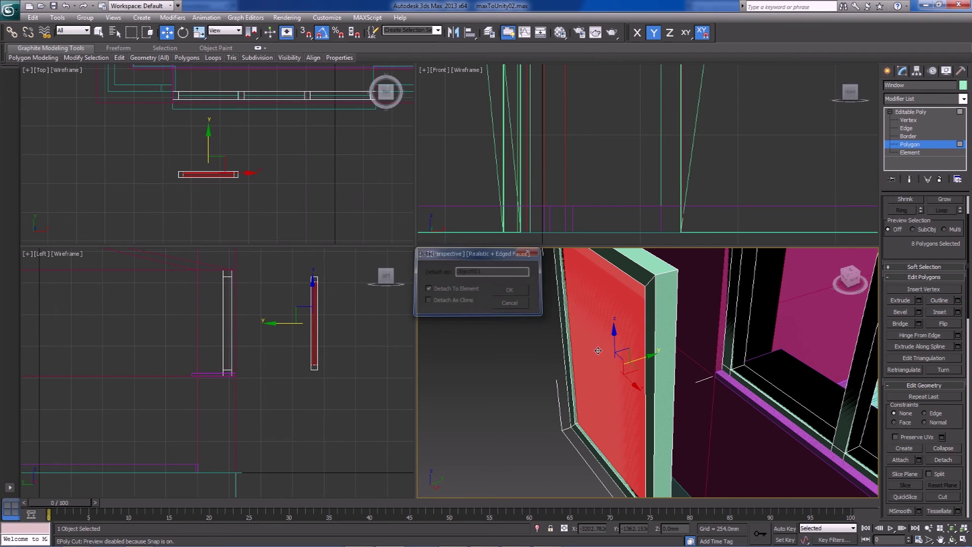
pyautogui.moveTo(617, 349); pyautogui.dragTo(561, 392)
pyautogui.scroll(4, 578, 407)
pyautogui.moveTo(588, 416); pyautogui.dragTo(647, 403, button='middle')
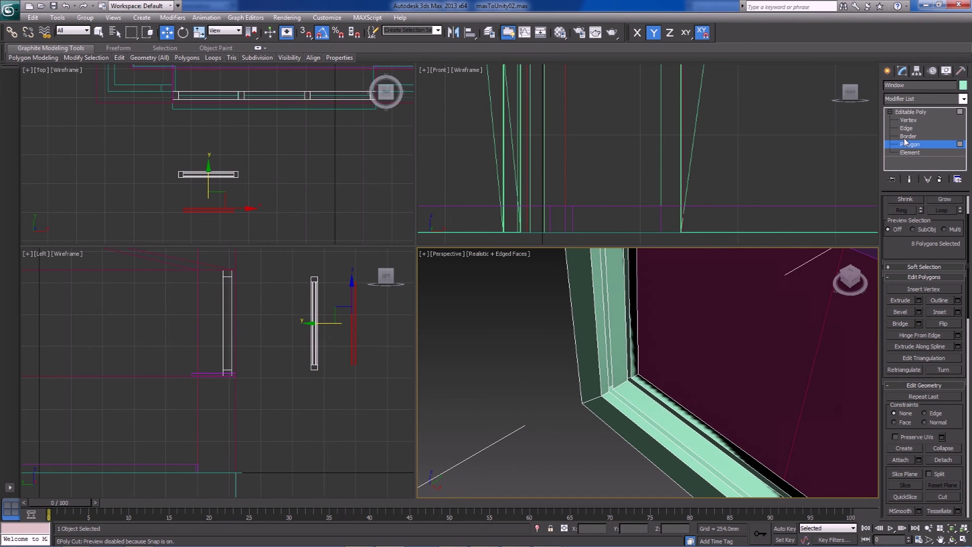
# - Close both gaps around the sash frame's inner faces by bridging each pair of open borders
pyautogui.click(908, 137)
pyautogui.click(623, 399)
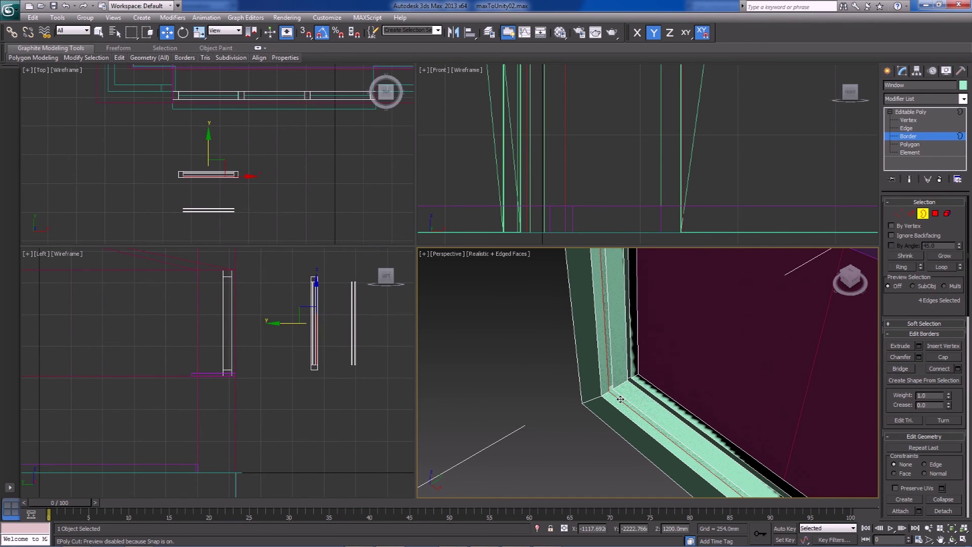
pyautogui.keyDown('ctrl'); pyautogui.click(625, 400); pyautogui.keyUp('ctrl')
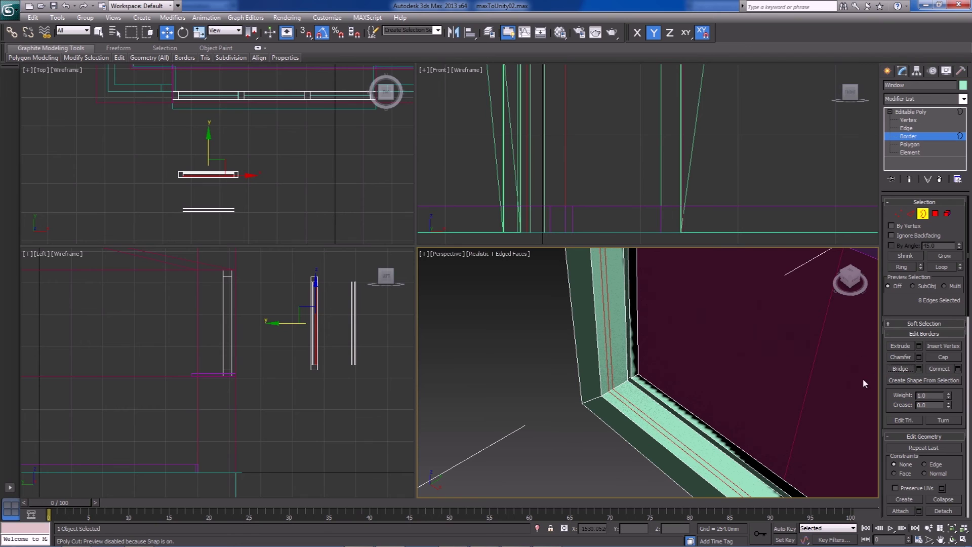
pyautogui.click(674, 415)
pyautogui.keyDown('ctrl'); pyautogui.click(680, 414); pyautogui.keyUp('ctrl')
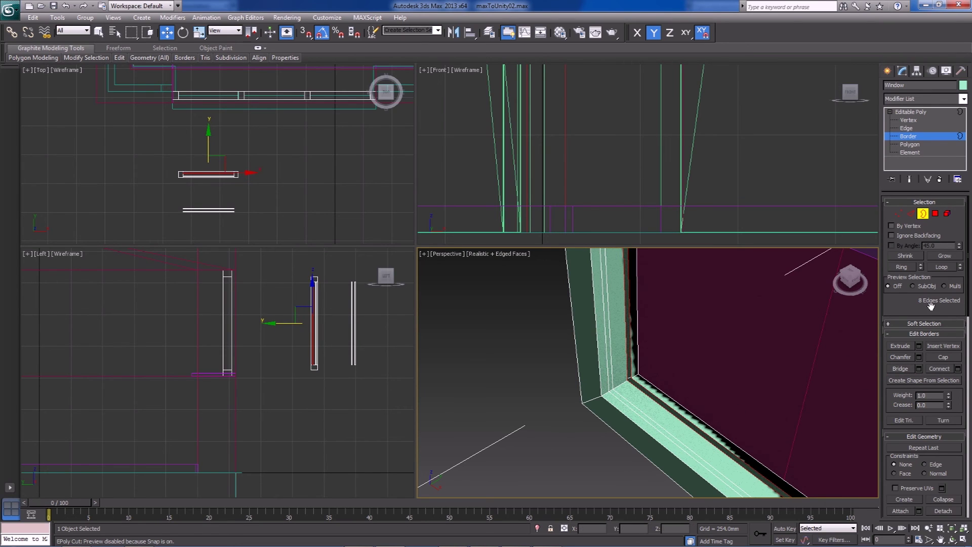
pyautogui.click(901, 371)
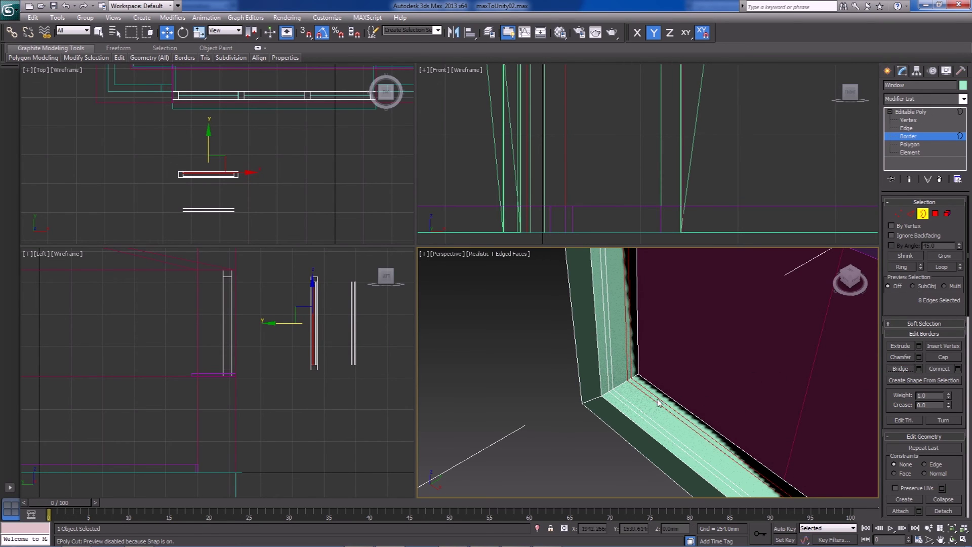
pyautogui.click(568, 407)
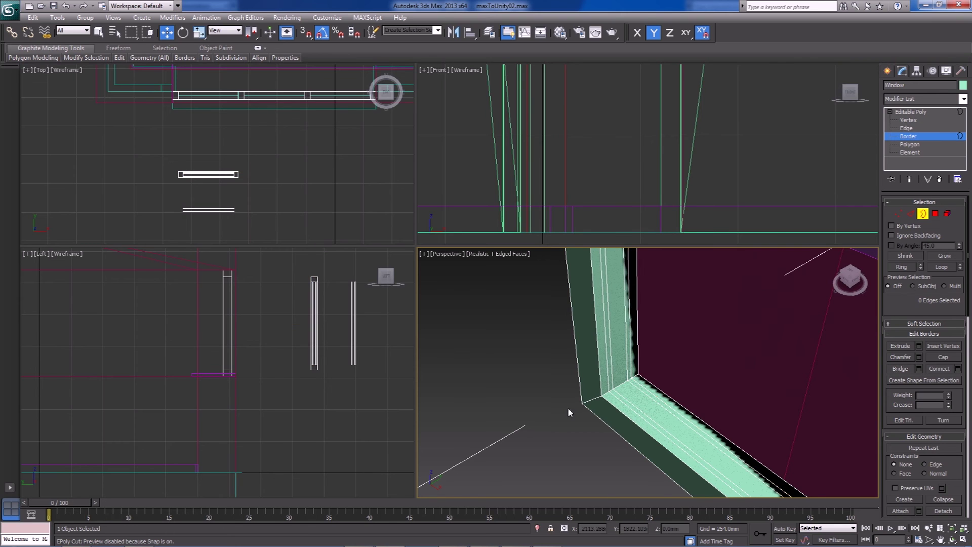
# - Inspect the moved-out glass panes and select the front pane as an element
pyautogui.scroll(-5, 581, 394)
pyautogui.moveTo(582, 395); pyautogui.dragTo(549, 405, button='middle')
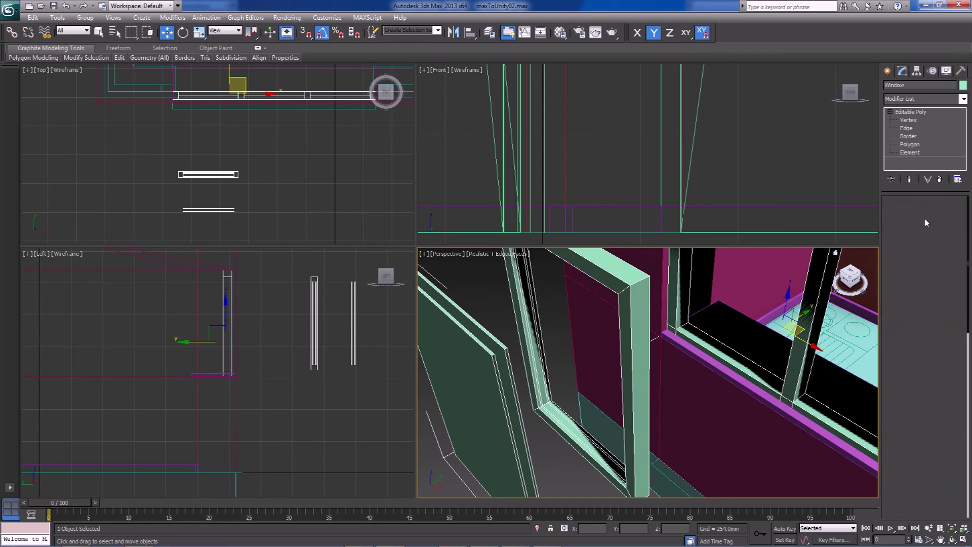
pyautogui.click(924, 214)
pyautogui.hotkey('shift', 'z')
pyautogui.hotkey('shift', 'z')
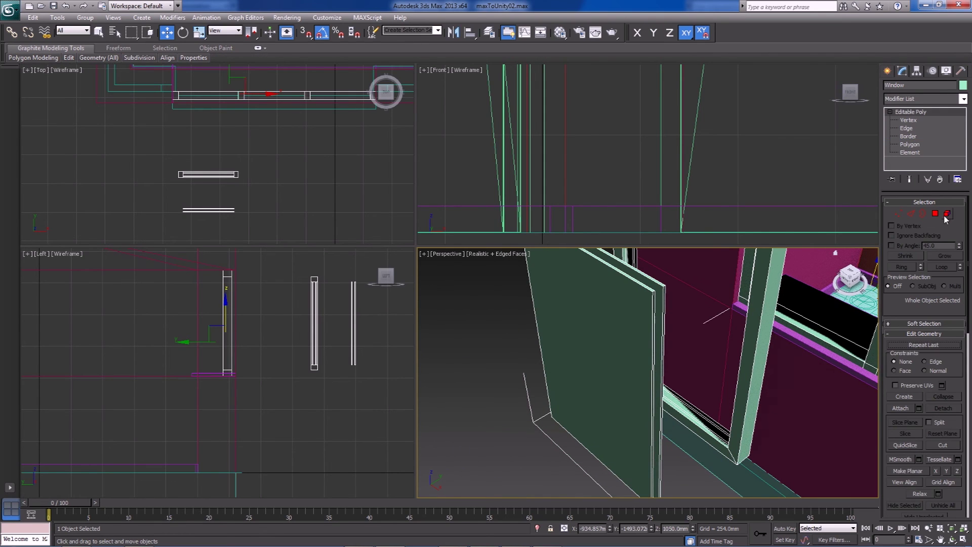
pyautogui.click(947, 217)
pyautogui.click(629, 329)
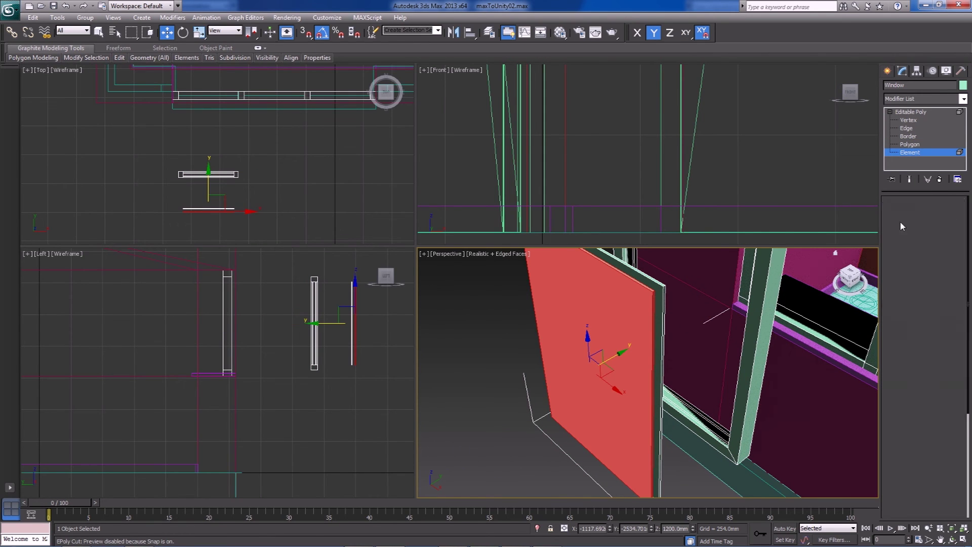
# - Select the open end borders of the detached glass panes and cap them
pyautogui.click(922, 215)
pyautogui.click(657, 315)
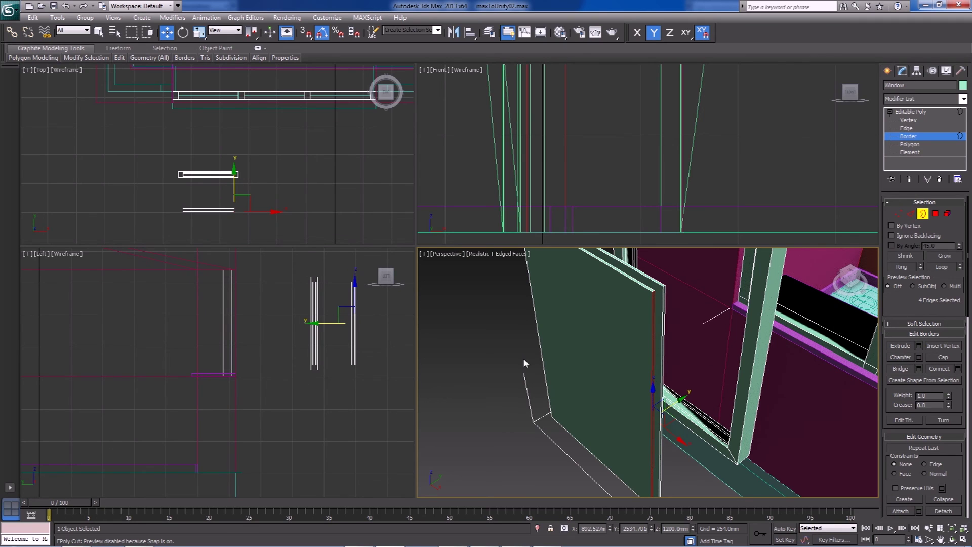
pyautogui.scroll(-4, 524, 359)
pyautogui.moveTo(523, 359); pyautogui.dragTo(491, 343, button='middle')
pyautogui.moveTo(621, 366); pyautogui.dragTo(630, 365)
pyautogui.keyDown('alt'); pyautogui.moveTo(615, 371); pyautogui.dragTo(592, 382, button='middle'); pyautogui.keyUp('alt')
pyautogui.click(943, 357)
pyautogui.scroll(4, 678, 402)
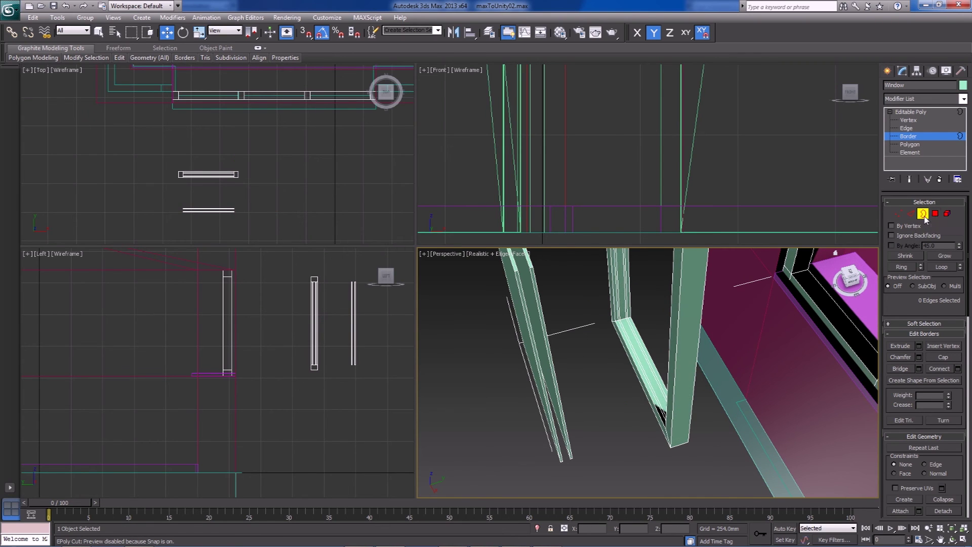
# - Select the capped glass panes as an element and move them along Y back into the sash frame
pyautogui.click(948, 213)
pyautogui.click(558, 366)
pyautogui.moveTo(483, 398); pyautogui.dragTo(576, 363)
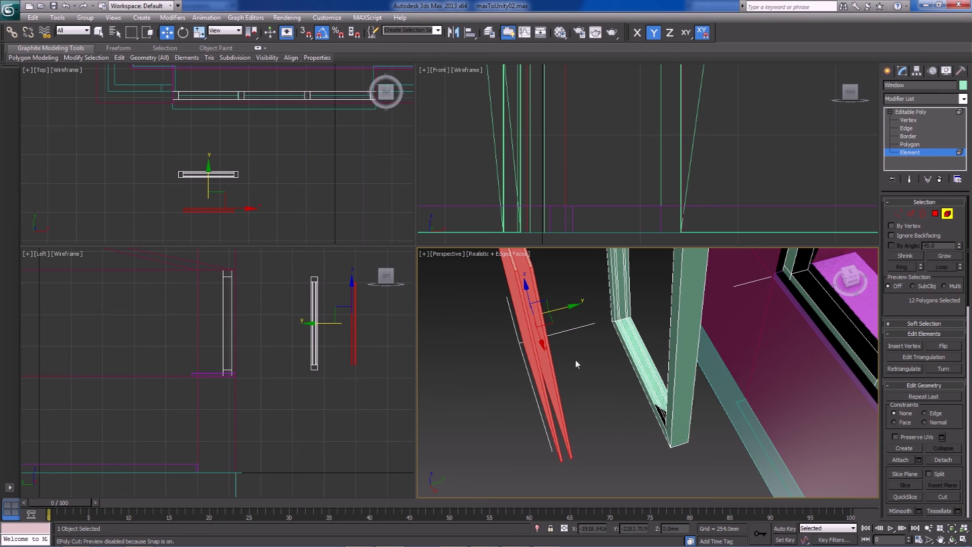
pyautogui.moveTo(565, 309); pyautogui.dragTo(676, 282)
# - Shift the glass panes slightly along Y in the top view, offsetting them from the sash frame's inner edge divisions
pyautogui.scroll(3, 162, 148)
pyautogui.moveTo(162, 148); pyautogui.dragTo(257, 96, button='middle')
pyautogui.scroll(6, 265, 113)
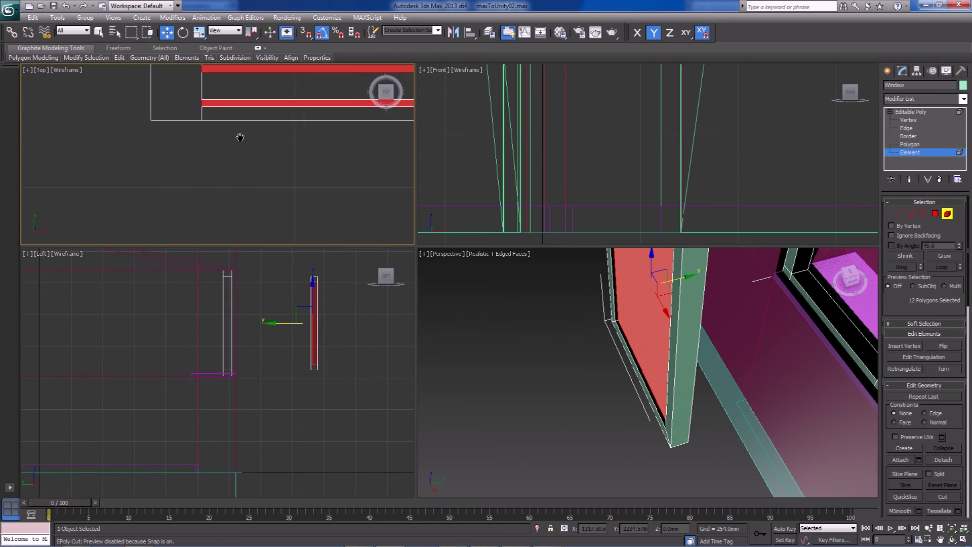
pyautogui.scroll(3, 254, 171)
pyautogui.press('s')
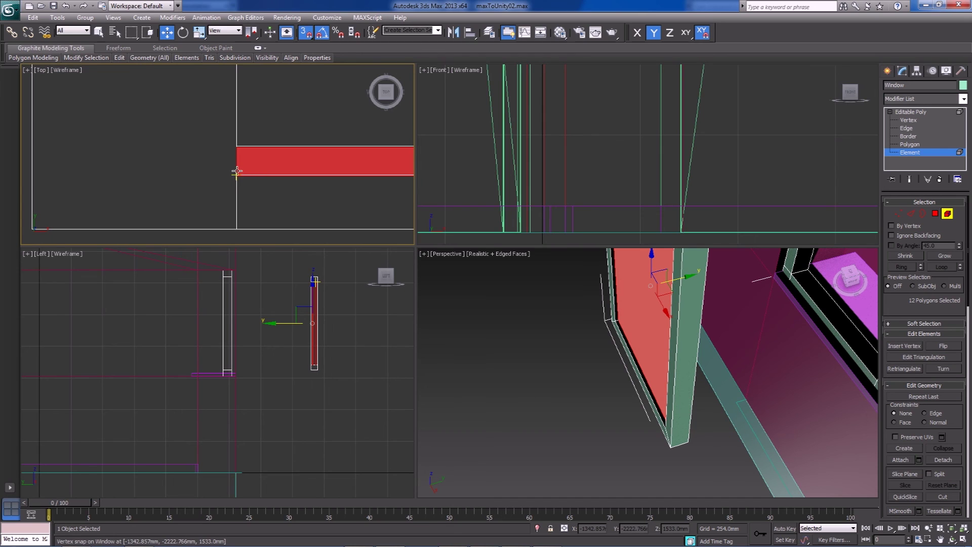
pyautogui.scroll(-6, 239, 171)
pyautogui.press('s')
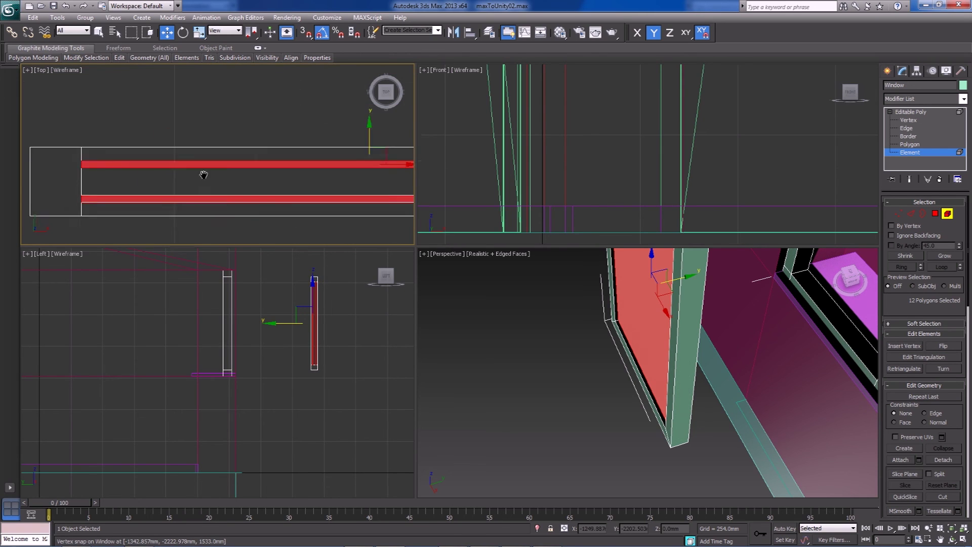
pyautogui.click(318, 131)
pyautogui.hotkey('ctrl', 'z')
pyautogui.moveTo(322, 130); pyautogui.dragTo(322, 125)
pyautogui.moveTo(179, 141); pyautogui.dragTo(220, 132, button='middle')
pyautogui.press('s')
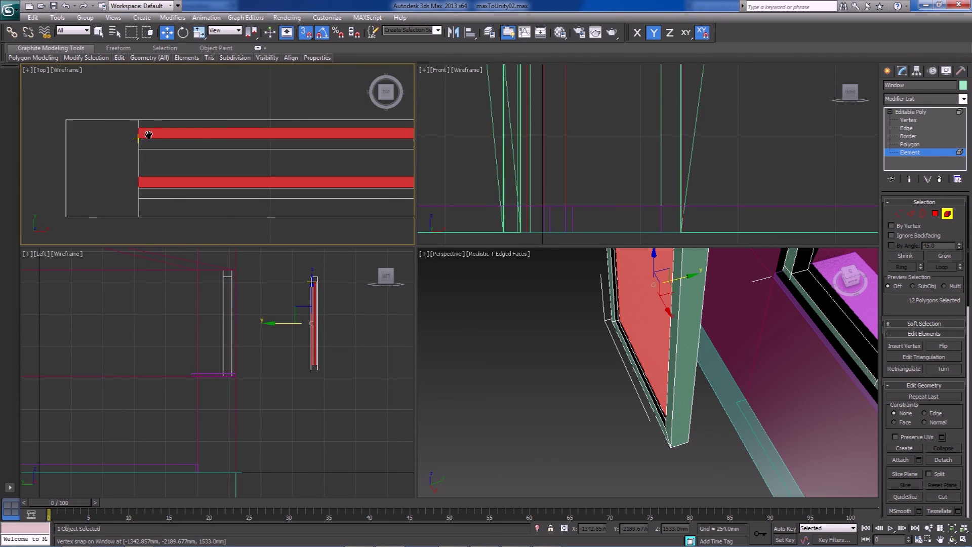
# - Snap the glass panes along Y onto the matching inner corner vertex of the sash frame
pyautogui.scroll(7, 161, 126)
pyautogui.scroll(8, 549, 370)
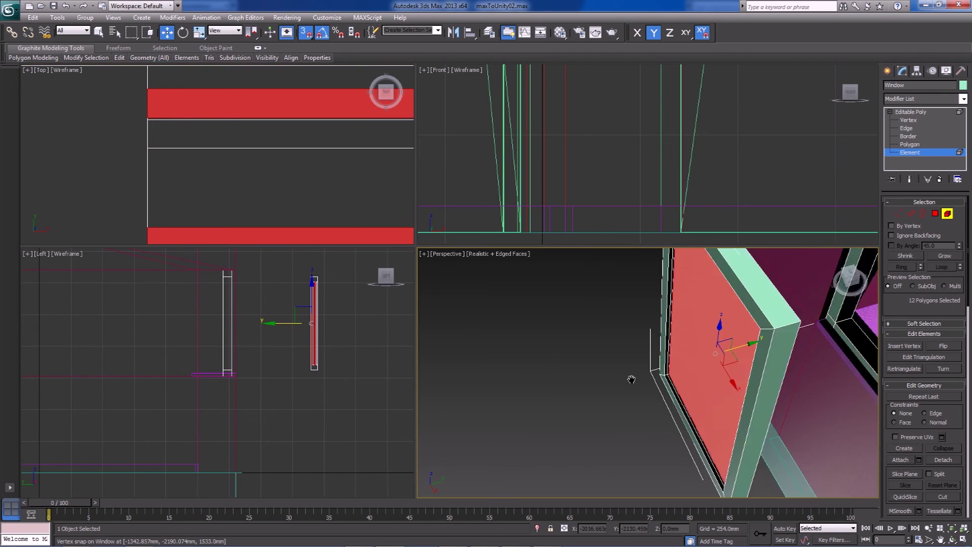
pyautogui.keyDown('alt'); pyautogui.moveTo(748, 387); pyautogui.dragTo(583, 353, button='middle'); pyautogui.keyUp('alt')
pyautogui.scroll(6, 583, 353)
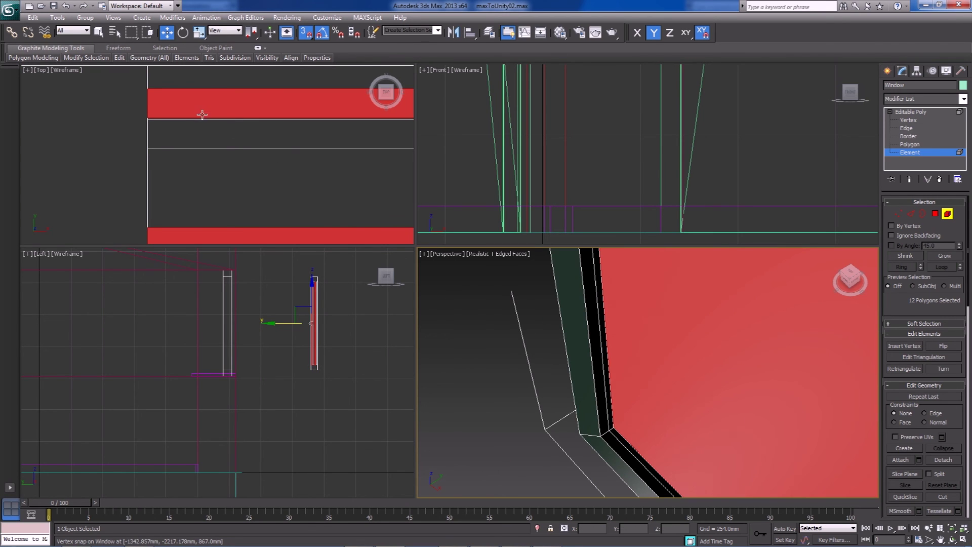
pyautogui.moveTo(202, 114); pyautogui.dragTo(169, 126, button='middle')
pyautogui.scroll(-3, 170, 126)
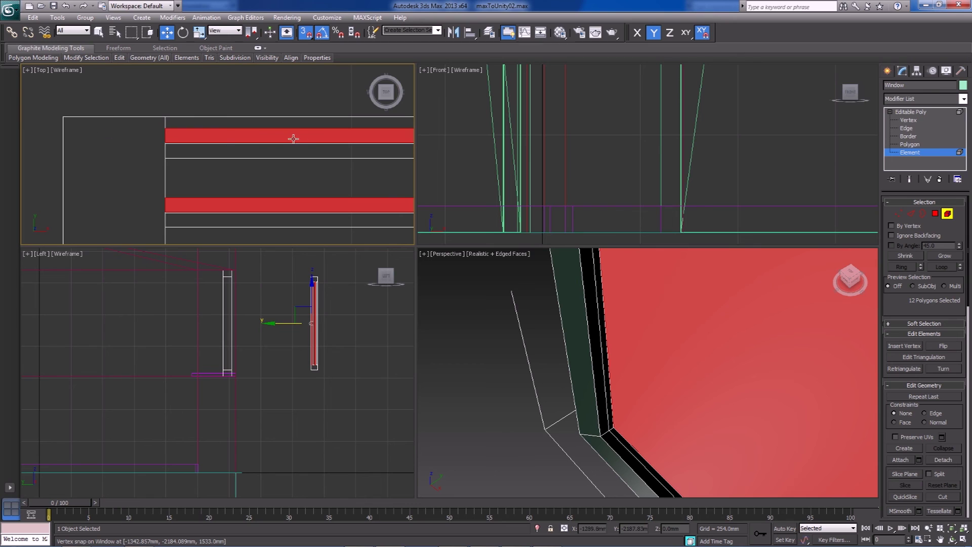
pyautogui.scroll(-2, 293, 139)
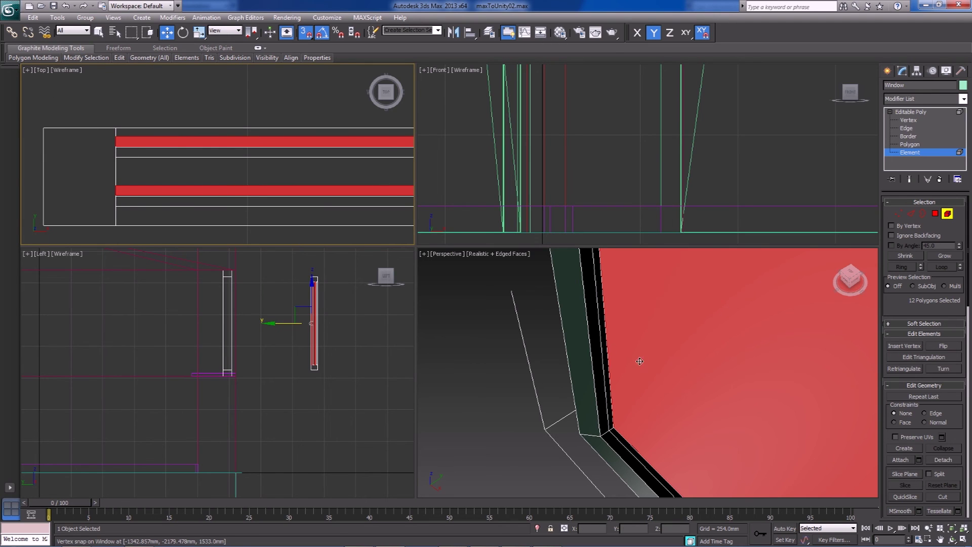
pyautogui.scroll(3, 618, 426)
pyautogui.scroll(-3, 658, 413)
pyautogui.scroll(2, 658, 413)
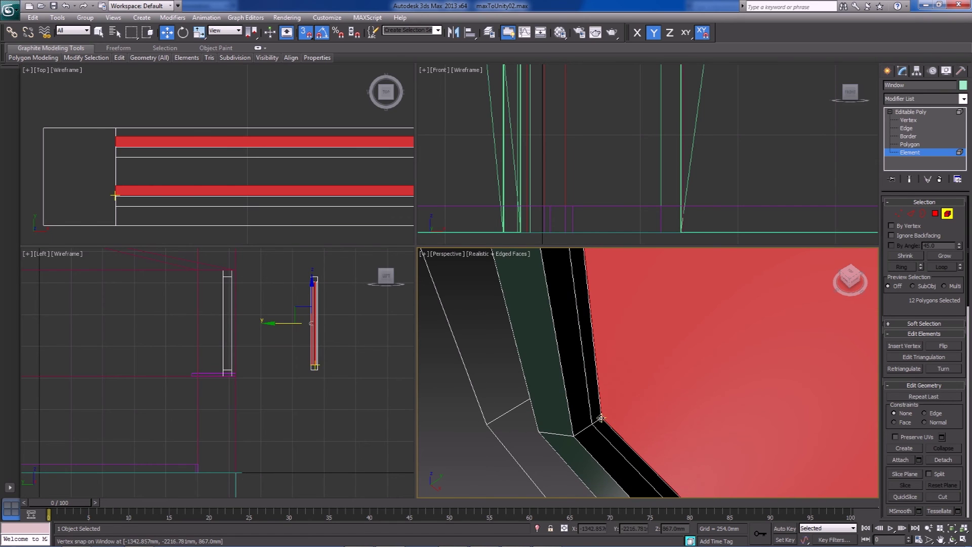
pyautogui.moveTo(603, 416)
pyautogui.mouseDown()
pyautogui.moveTo(582, 428)
pyautogui.moveTo(582, 405)
pyautogui.moveTo(599, 421)
pyautogui.mouseUp()
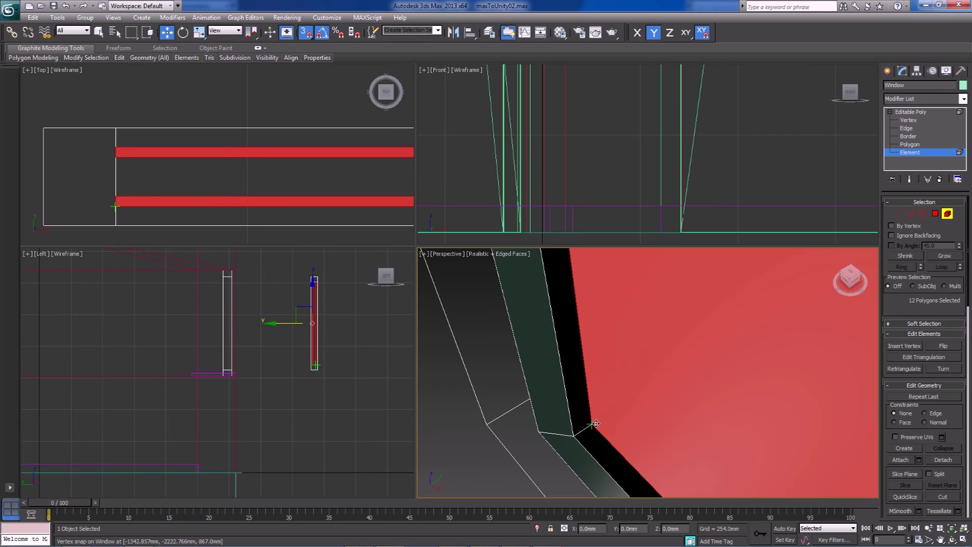
# - Select the sash frame as an element and isolate the window object from the room model
pyautogui.scroll(-5, 608, 424)
pyautogui.keyDown('alt'); pyautogui.moveTo(739, 420); pyautogui.dragTo(615, 454, button='middle'); pyautogui.keyUp('alt')
pyautogui.click(615, 453)
pyautogui.click(683, 372)
pyautogui.moveTo(686, 370); pyautogui.dragTo(663, 386)
pyautogui.click(714, 419)
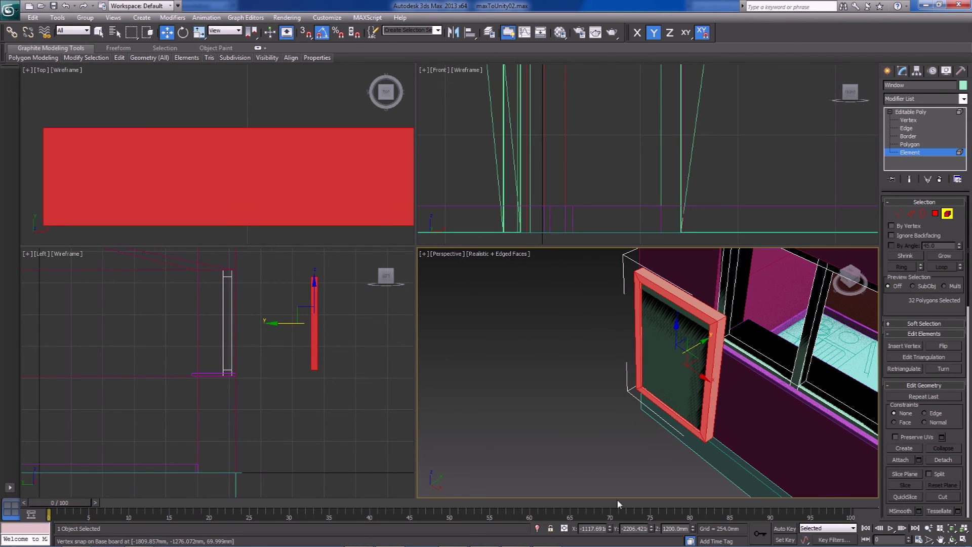
pyautogui.click(537, 529)
pyautogui.click(538, 528)
pyautogui.click(538, 529)
pyautogui.click(538, 529)
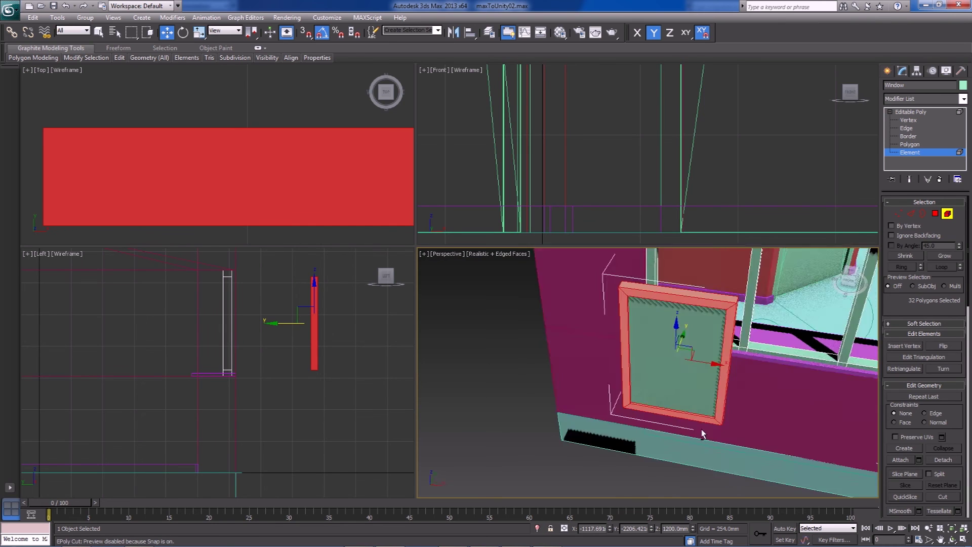
pyautogui.scroll(3, 714, 438)
pyautogui.click(538, 529)
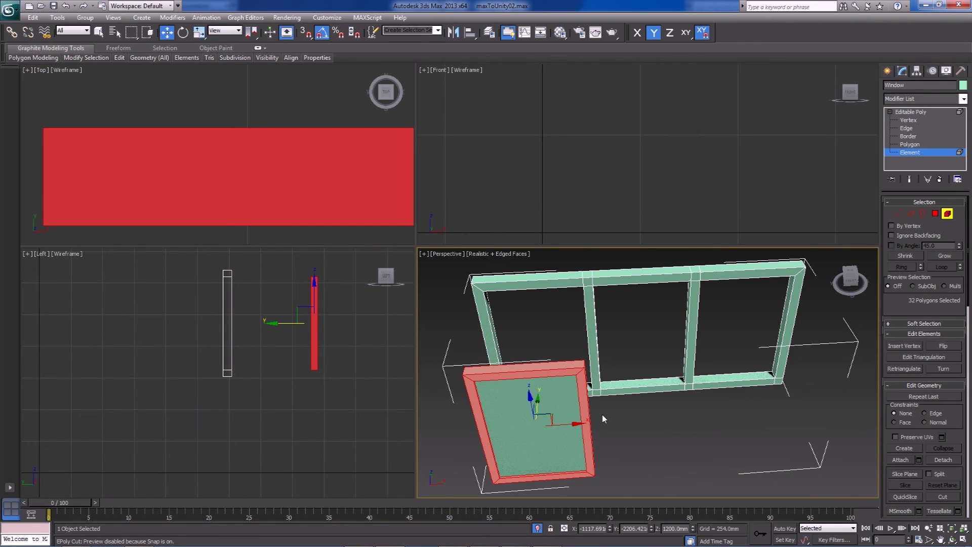
# - Hide every element of the window except the sash frame and clear the selection
pyautogui.moveTo(603, 421); pyautogui.dragTo(642, 393, button='middle')
pyautogui.moveTo(960, 415); pyautogui.dragTo(946, 291)
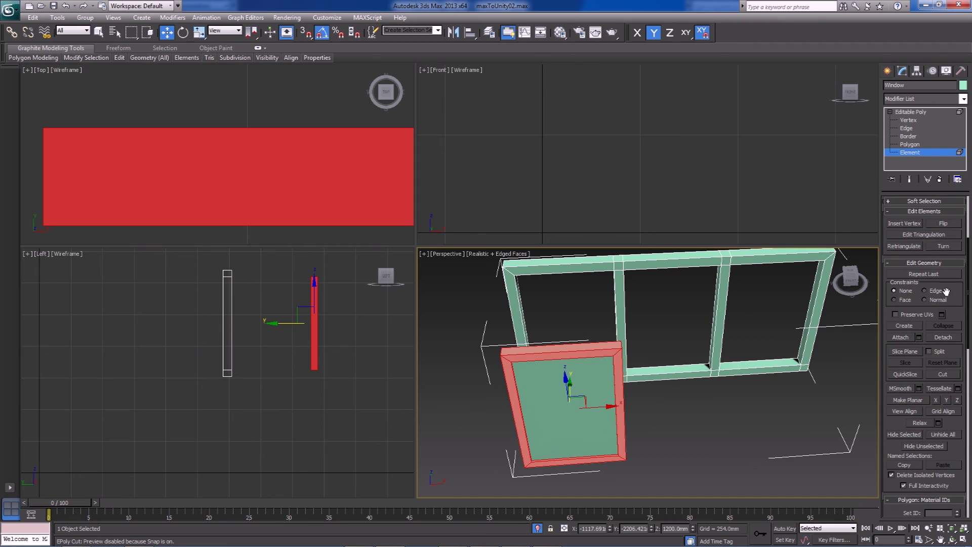
pyautogui.click(936, 448)
pyautogui.click(601, 409)
pyautogui.keyDown('alt'); pyautogui.moveTo(620, 393); pyautogui.dragTo(628, 425, button='middle'); pyautogui.keyUp('alt')
pyautogui.scroll(4, 575, 423)
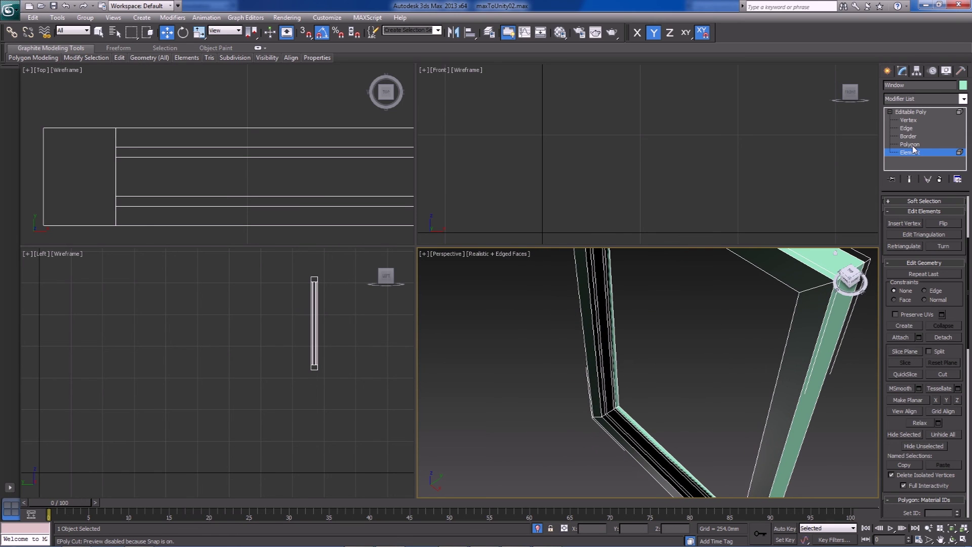
# - Select the four dividing edges on the sash frame's inner bottom face and extend them to full edge loops
pyautogui.click(908, 129)
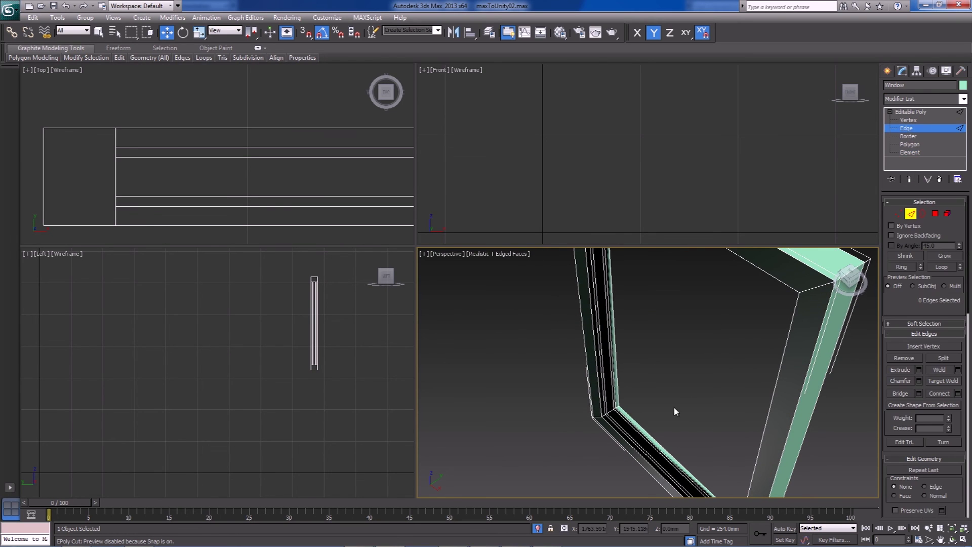
pyautogui.click(636, 445)
pyautogui.keyDown('ctrl'); pyautogui.click(638, 442); pyautogui.keyUp('ctrl')
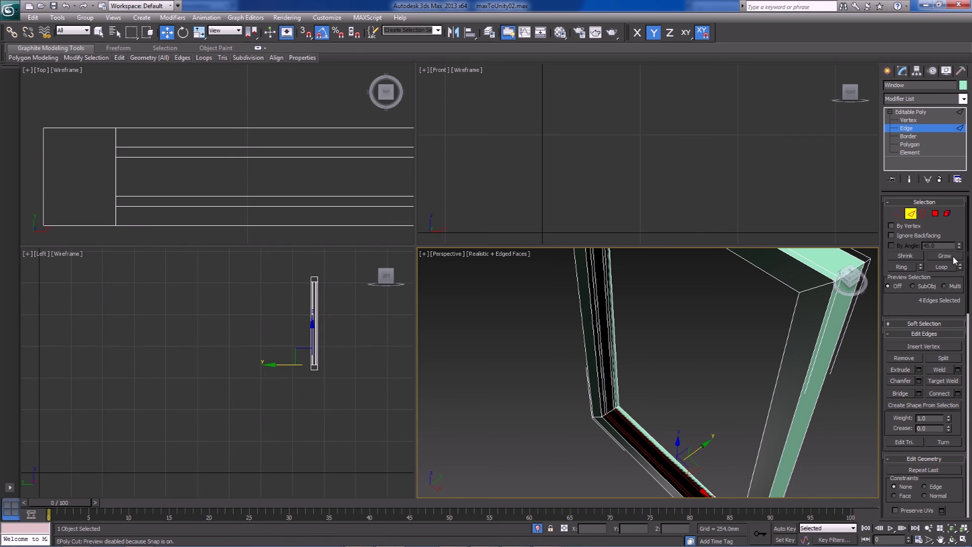
pyautogui.click(942, 266)
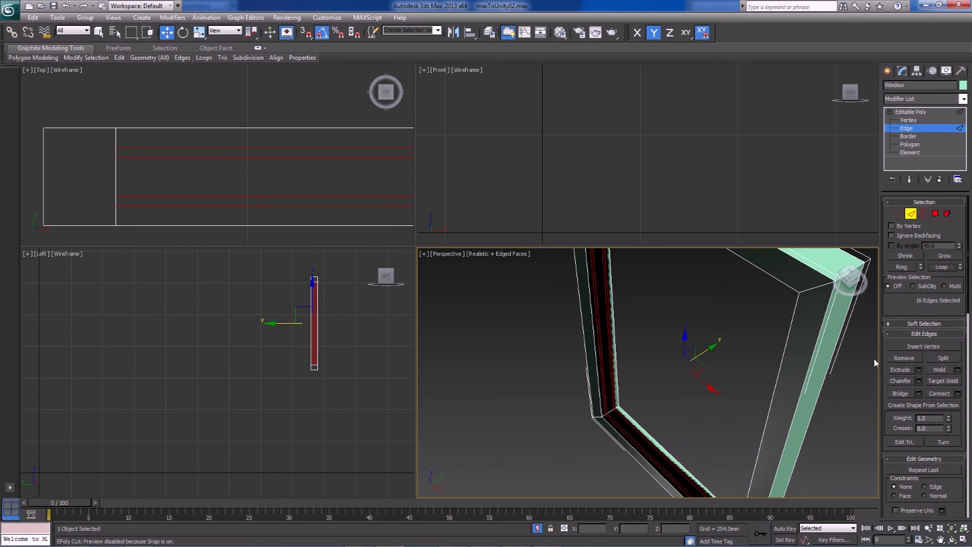
# - Remove the selected inner edge loops together with their vertices and check the sash frame at vertex level
pyautogui.click(765, 377)
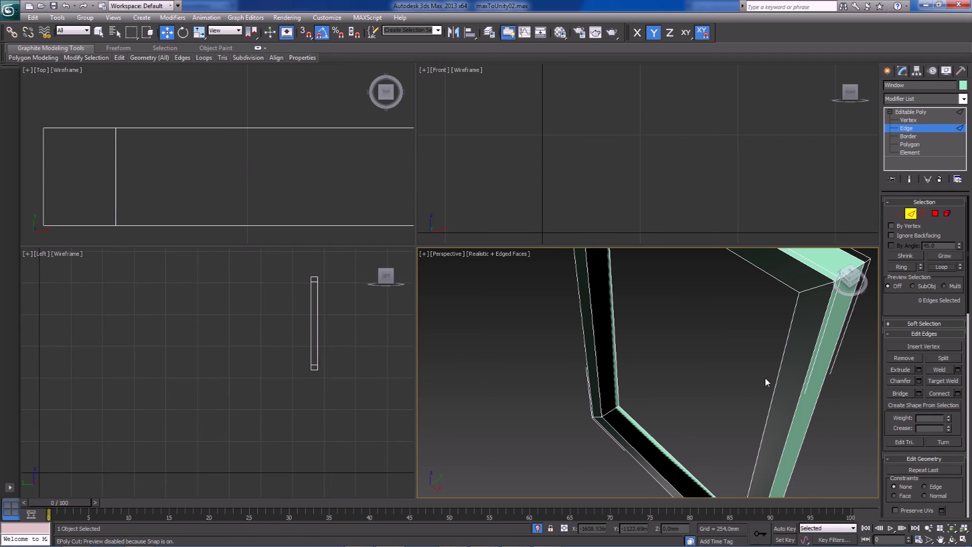
pyautogui.press('1')
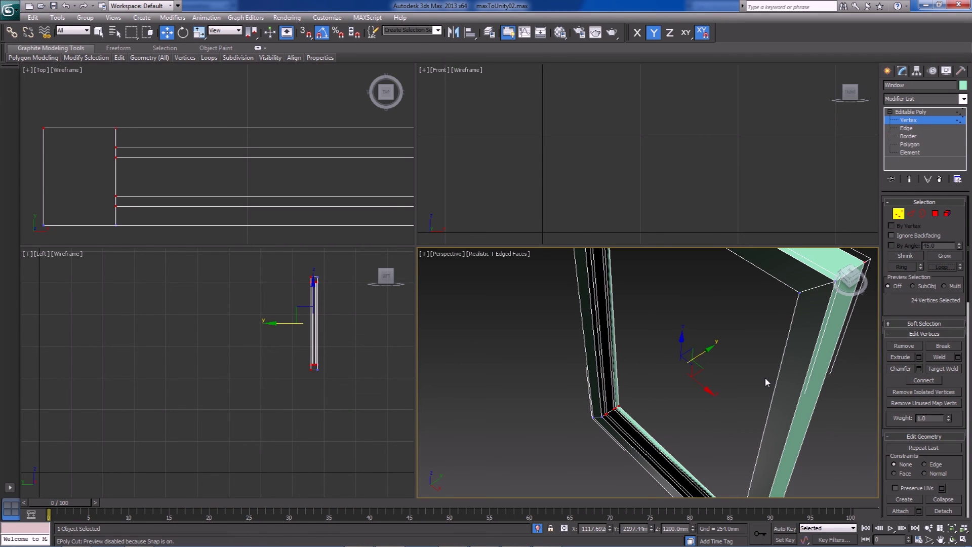
pyautogui.click(910, 213)
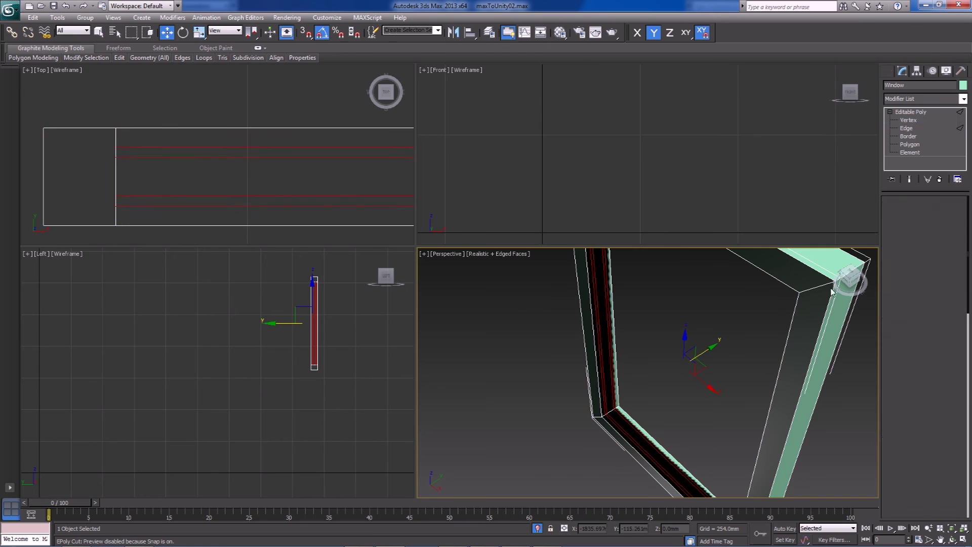
pyautogui.click(736, 359)
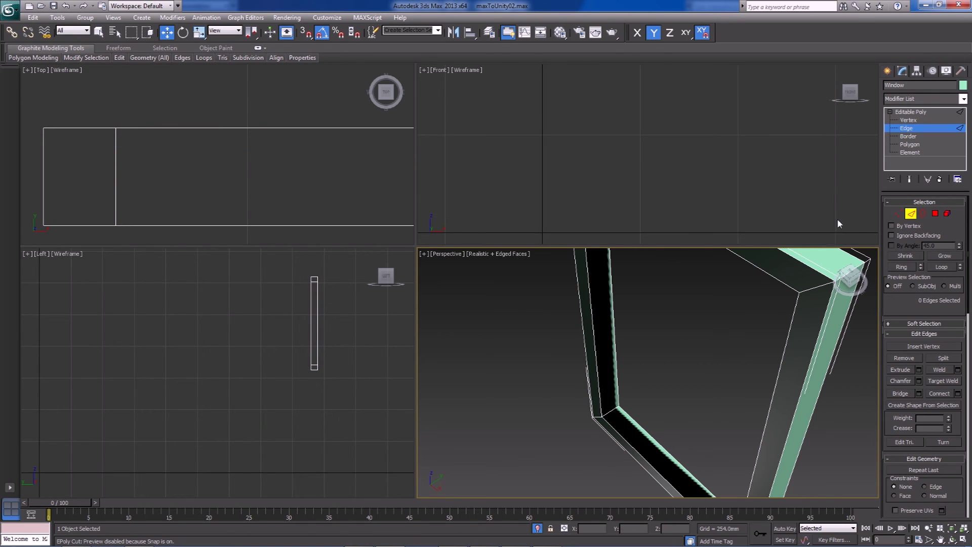
pyautogui.click(898, 213)
pyautogui.click(634, 399)
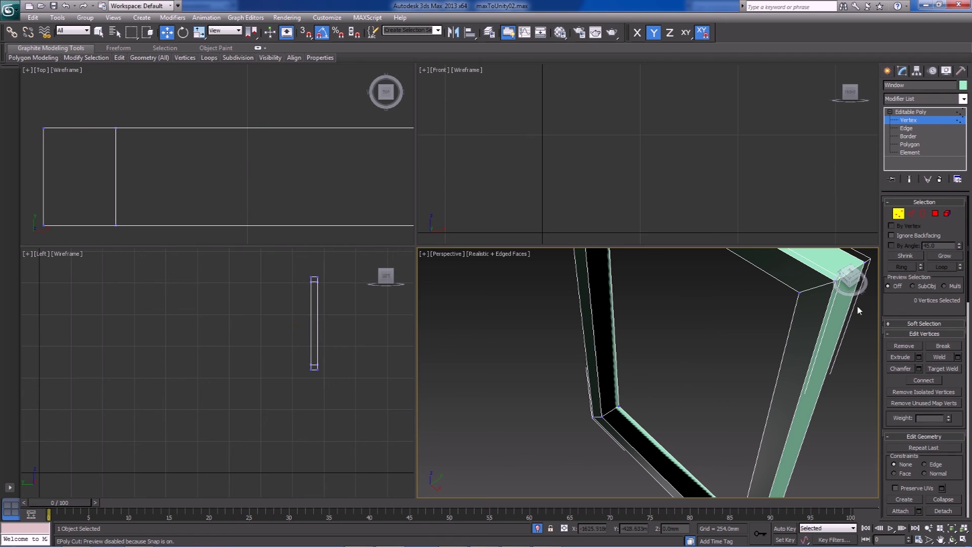
pyautogui.click(899, 214)
# - Unhide all elements of the window object
pyautogui.press('z')
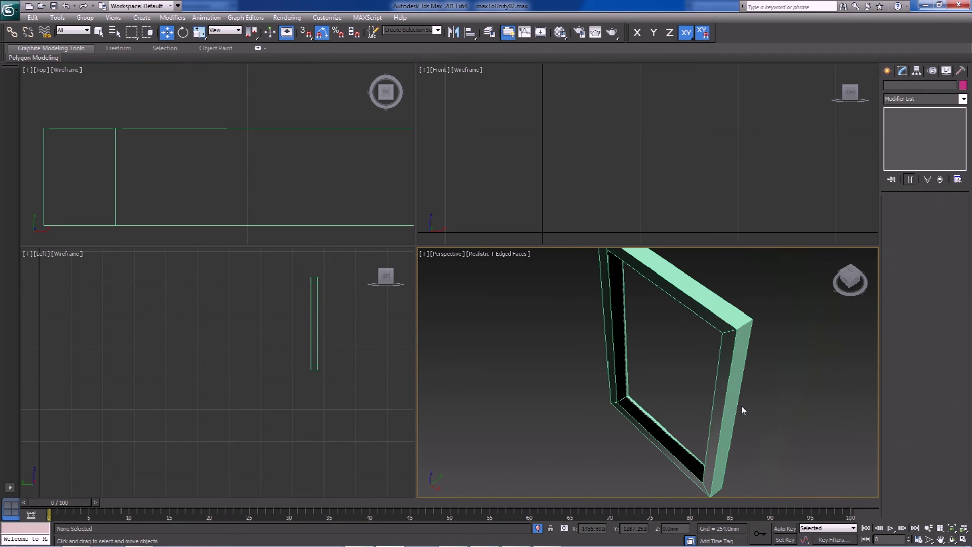
pyautogui.click(948, 215)
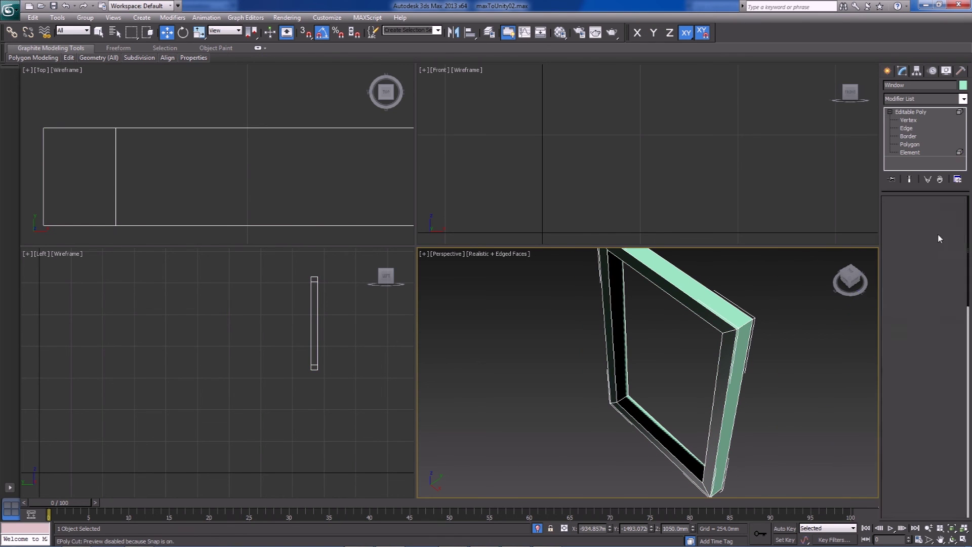
pyautogui.scroll(-5, 961, 398)
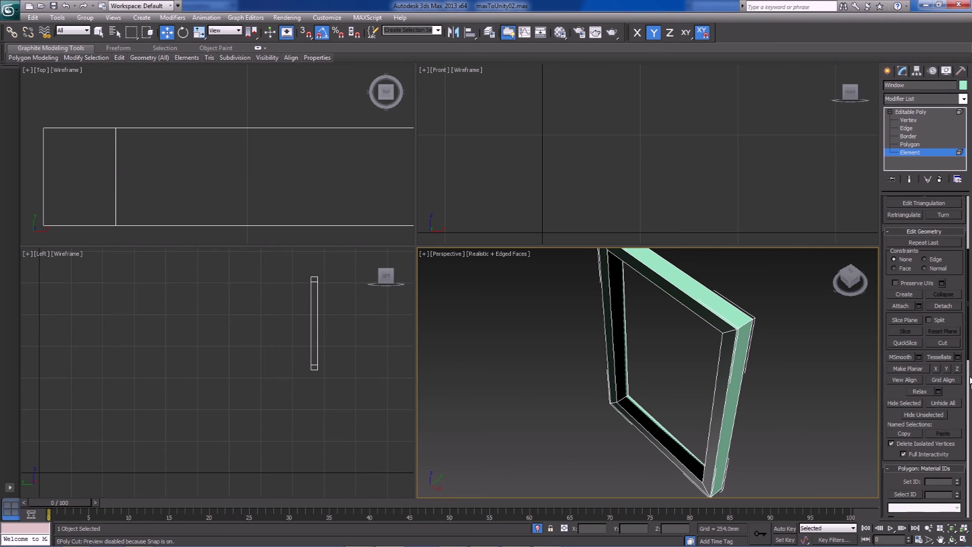
pyautogui.click(943, 403)
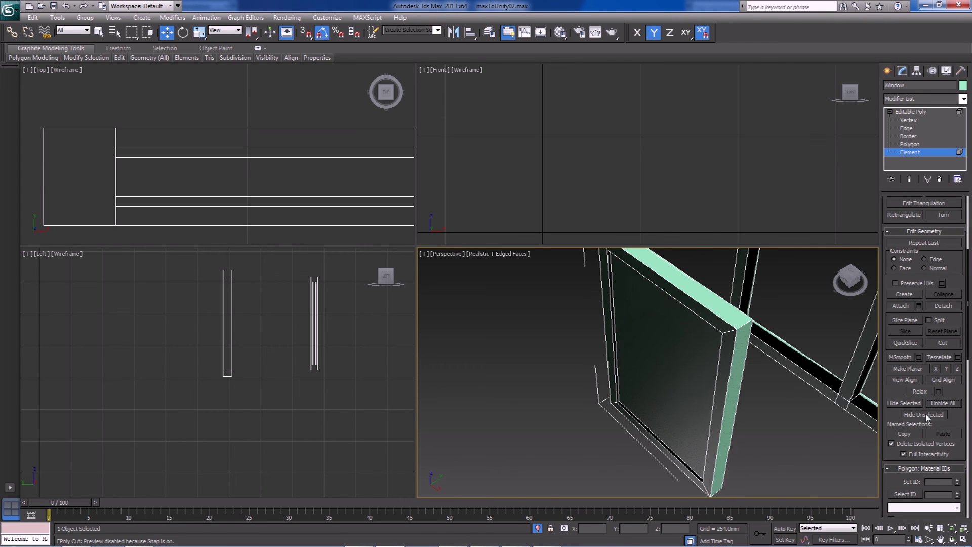
pyautogui.moveTo(956, 283); pyautogui.dragTo(966, 464)
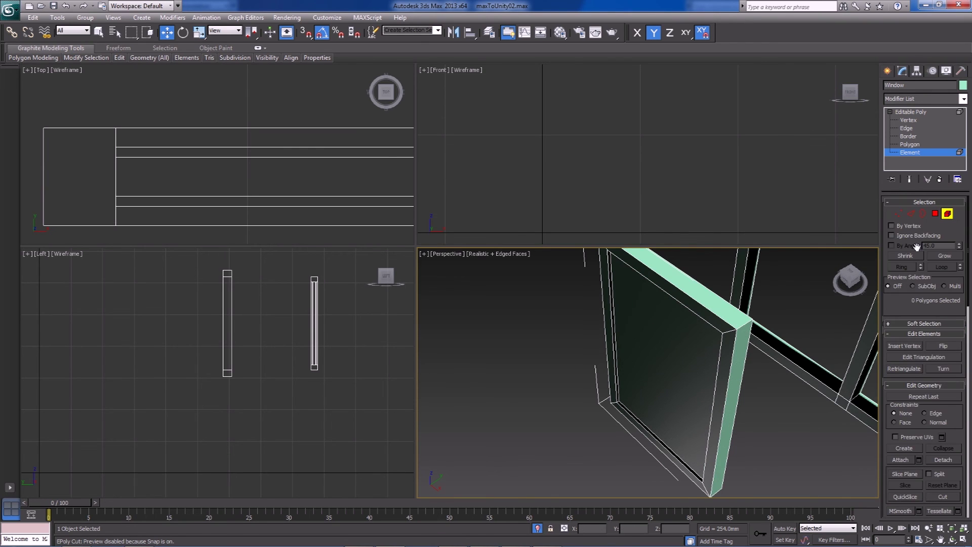
# - Examine the vertices where the glass panes meet the sash frame's inner corner in shaded and wireframe display
pyautogui.press('1')
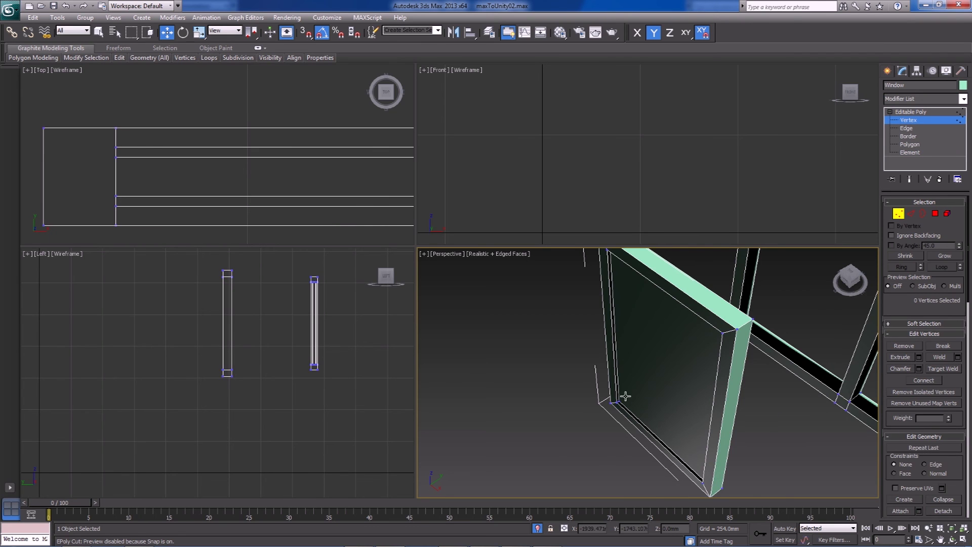
pyautogui.scroll(2, 626, 396)
pyautogui.press('F3')
pyautogui.moveTo(629, 368); pyautogui.dragTo(715, 410, button='middle')
pyautogui.press('F3')
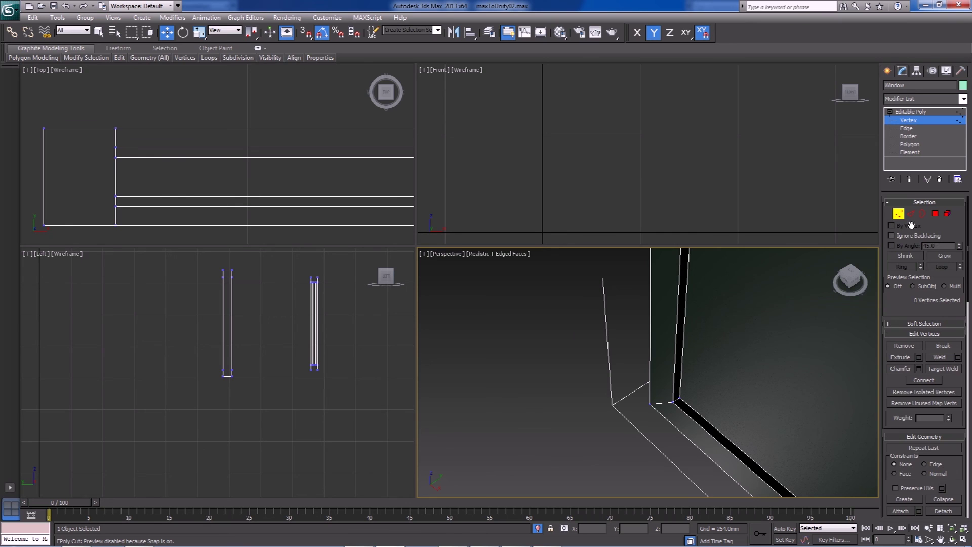
pyautogui.click(896, 215)
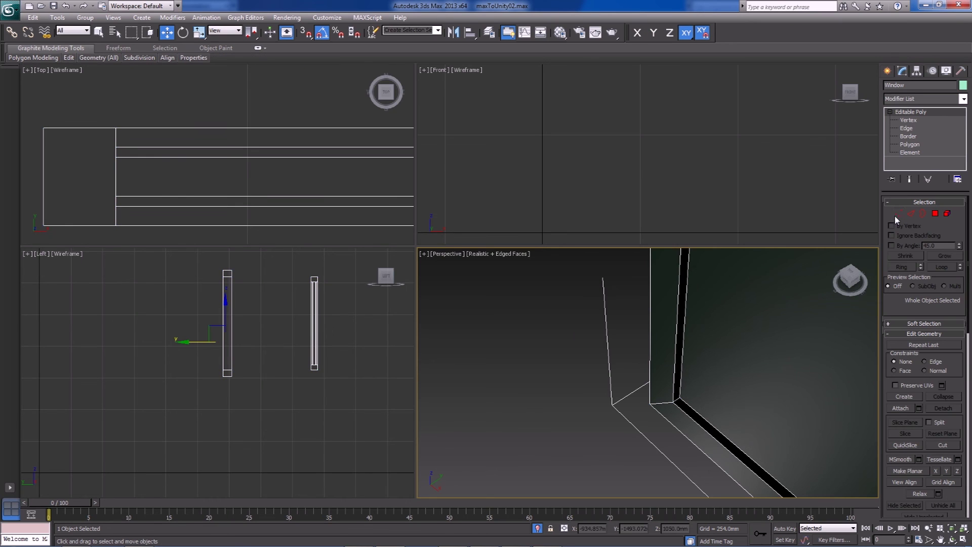
# - Select the sash frame and its glass panes as elements and move them along Y into the window's first opening
pyautogui.click(948, 215)
pyautogui.scroll(-5, 614, 397)
pyautogui.scroll(-5, 150, 204)
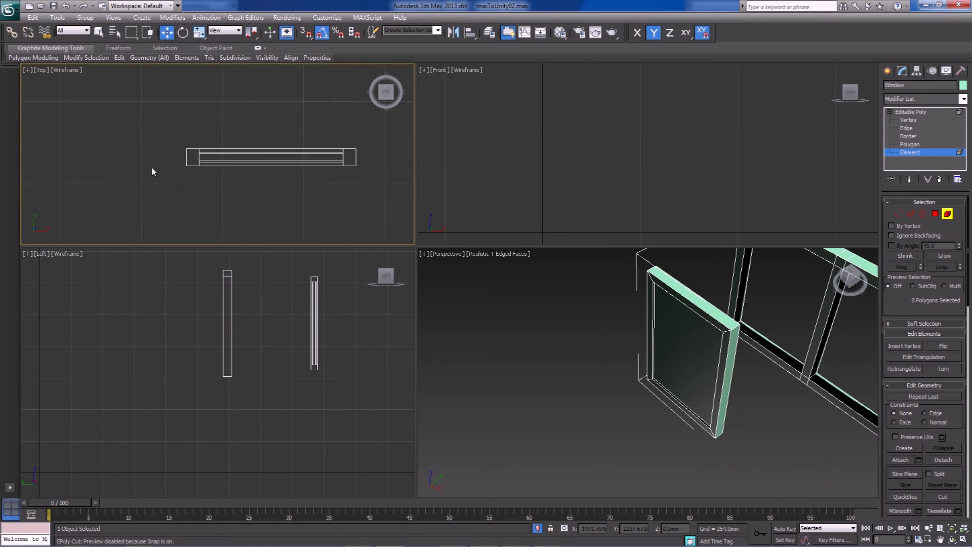
pyautogui.click(244, 153)
pyautogui.moveTo(234, 121); pyautogui.dragTo(230, 81)
pyautogui.scroll(4, 224, 148)
pyautogui.moveTo(274, 174); pyautogui.dragTo(274, 109)
# - Fine-position the sash frame with its glass along Y midway through the outer frame's depth
pyautogui.scroll(5, 219, 144)
pyautogui.press('s')
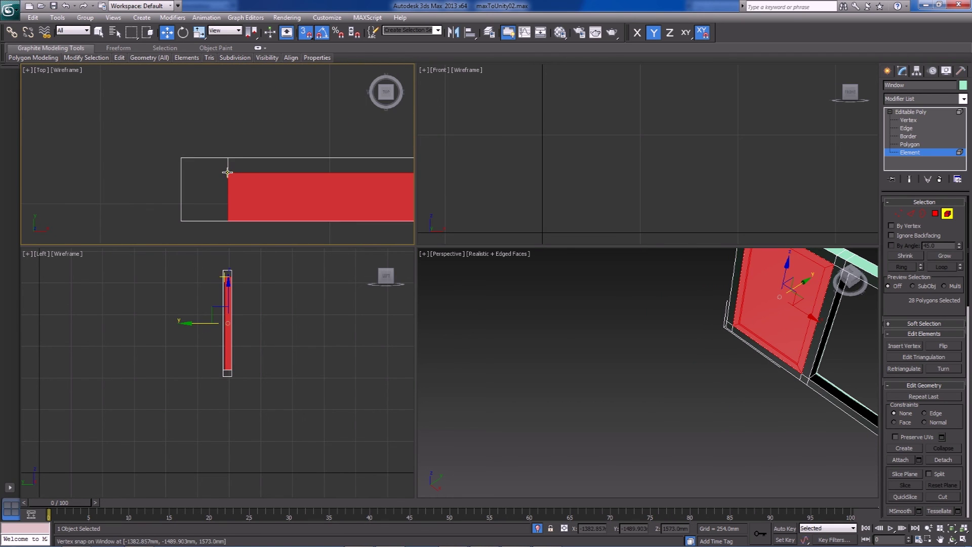
pyautogui.press('s')
pyautogui.scroll(-2, 384, 190)
pyautogui.moveTo(403, 183); pyautogui.dragTo(276, 177, button='middle')
pyautogui.moveTo(315, 156); pyautogui.dragTo(314, 151)
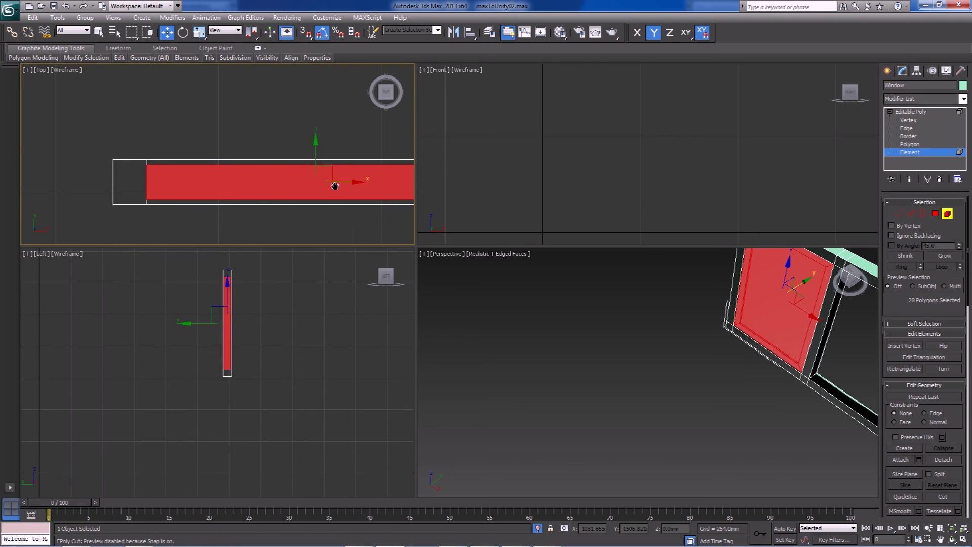
# - Move the first sash frame with its glass along Y and snap it flush with the outer frame's front edge
pyautogui.scroll(-1, 304, 167)
pyautogui.moveTo(234, 184); pyautogui.dragTo(172, 189, button='middle')
pyautogui.moveTo(284, 201); pyautogui.dragTo(222, 203, button='middle')
pyautogui.scroll(-1, 222, 203)
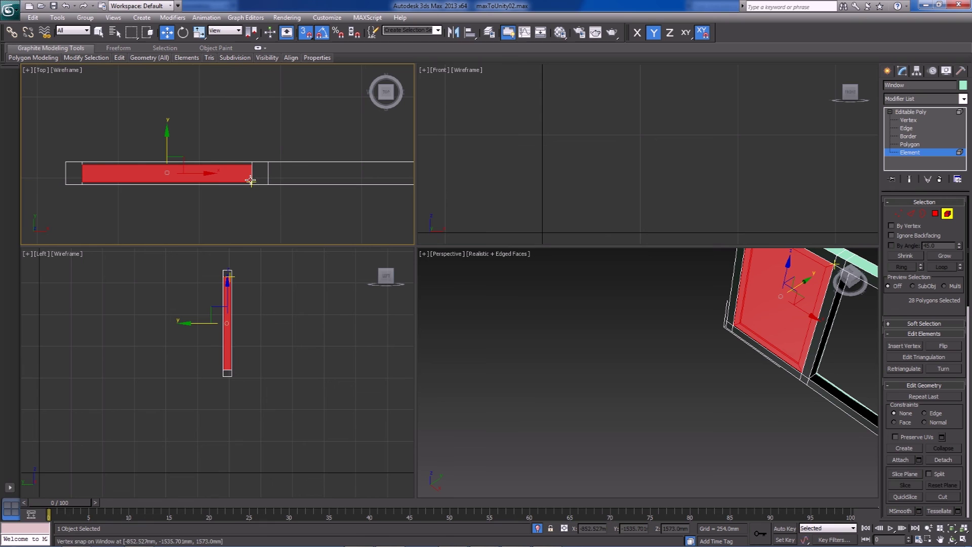
pyautogui.press('s')
pyautogui.moveTo(166, 161); pyautogui.dragTo(167, 159)
pyautogui.moveTo(166, 180); pyautogui.dragTo(254, 152, button='middle')
pyautogui.scroll(2, 157, 172)
pyautogui.scroll(2, 136, 168)
pyautogui.scroll(2, 254, 152)
pyautogui.scroll(2, 223, 218)
pyautogui.scroll(2, 280, 167)
pyautogui.press('s')
pyautogui.moveTo(221, 191); pyautogui.dragTo(222, 184)
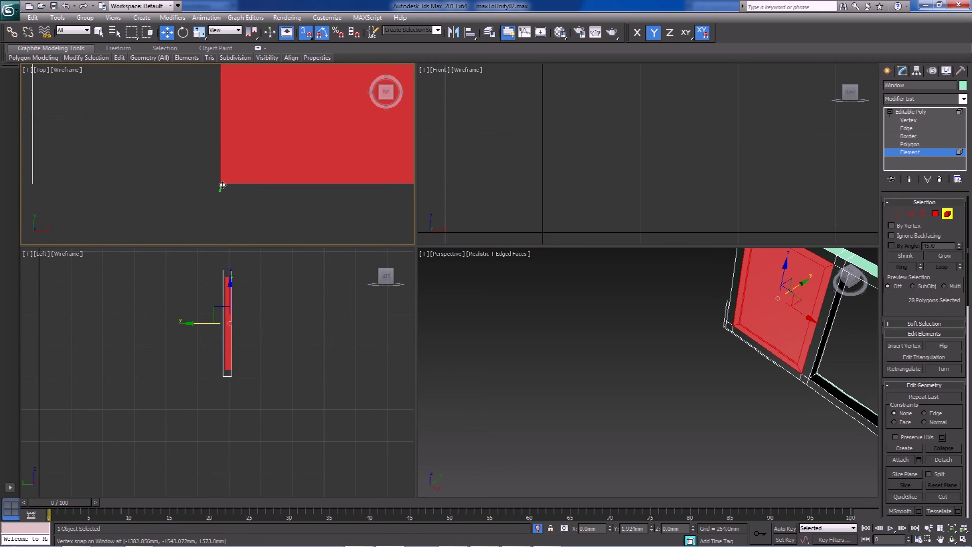
# - Clone the sash frame and its glass along X into the window's second opening as an element
pyautogui.scroll(-4, 279, 189)
pyautogui.scroll(-2, 177, 204)
pyautogui.moveTo(261, 193); pyautogui.dragTo(206, 197, button='middle')
pyautogui.press('s')
pyautogui.keyDown('shift'); pyautogui.moveTo(198, 187); pyautogui.dragTo(397, 187); pyautogui.keyUp('shift')
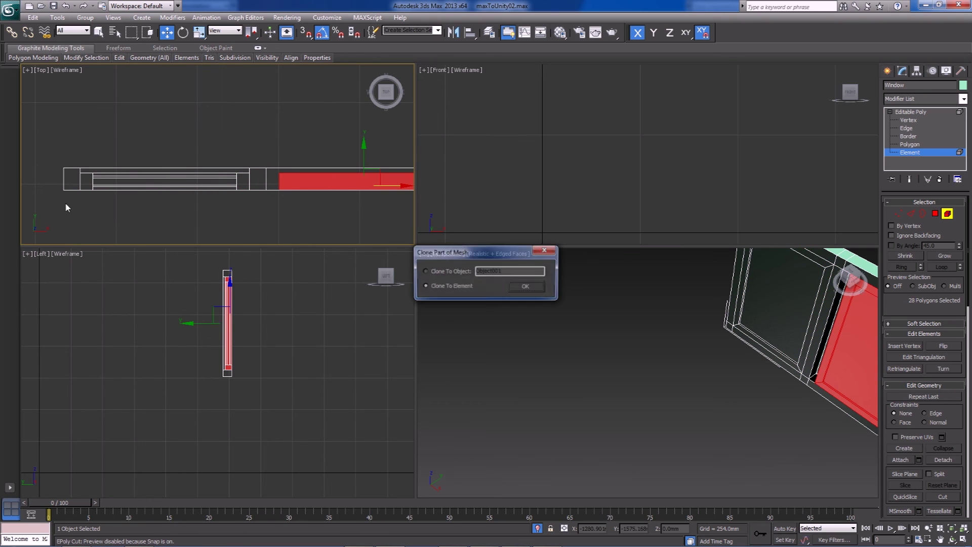
pyautogui.click(525, 287)
# - Move the cloned sash along X closer to the first mullion and along Y slightly beyond the frame's front edge
pyautogui.scroll(5, 268, 193)
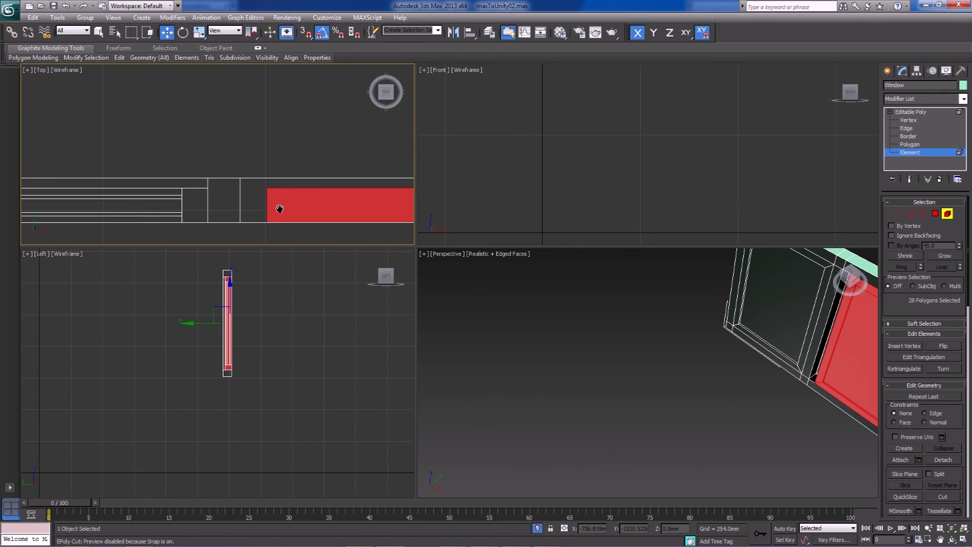
pyautogui.press('s')
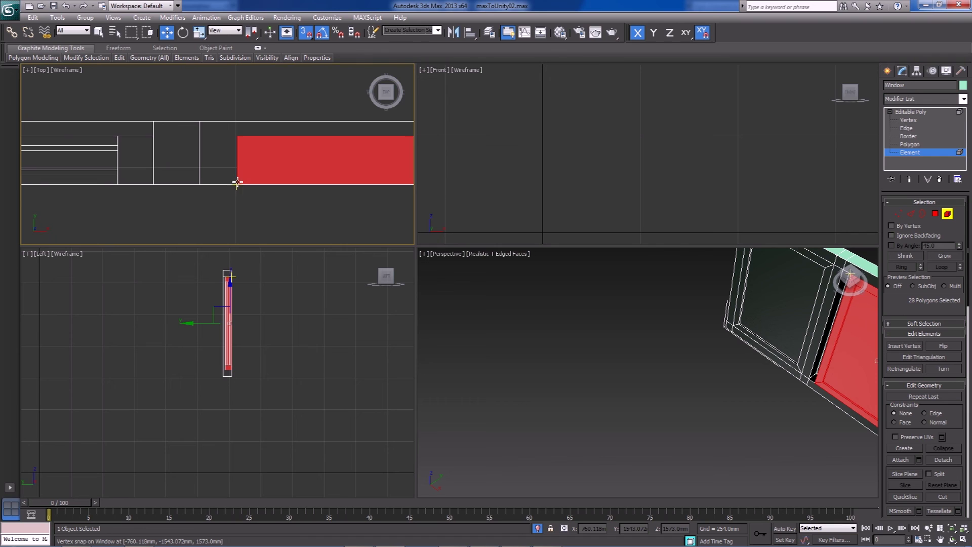
pyautogui.scroll(-4, 255, 184)
pyautogui.press('s')
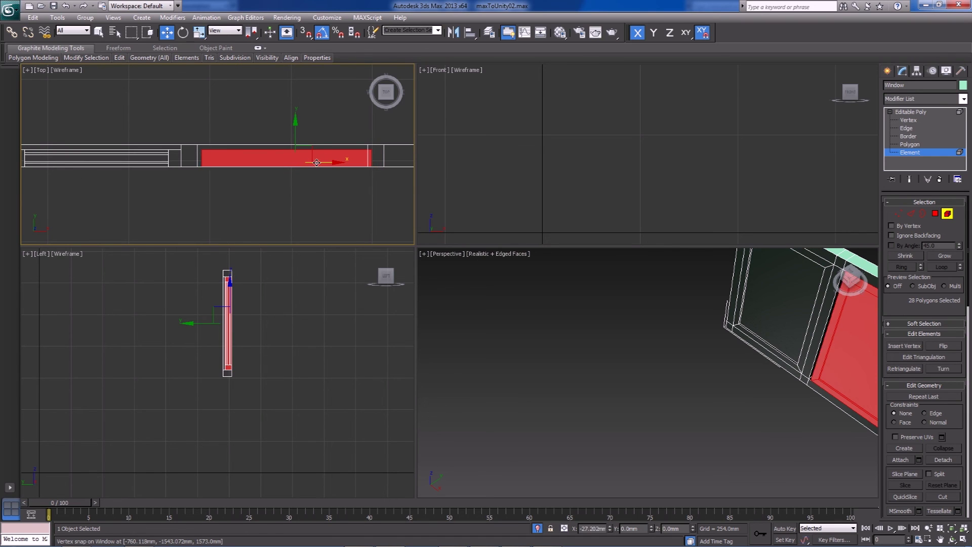
pyautogui.hotkey('alt', 'c')
pyautogui.scroll(4, 243, 185)
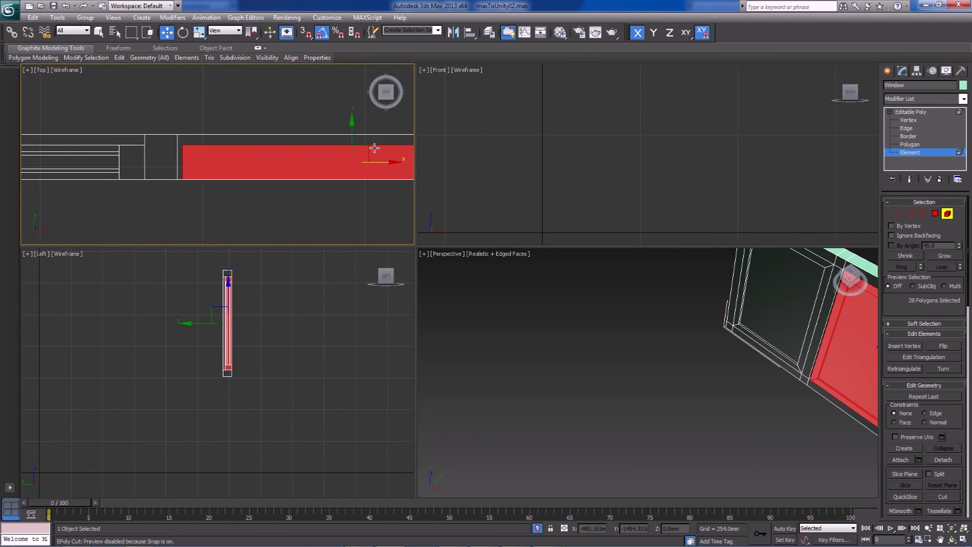
pyautogui.moveTo(349, 146); pyautogui.dragTo(293, 206)
pyautogui.scroll(4, 280, 191)
pyautogui.press('s')
pyautogui.scroll(-2, 253, 210)
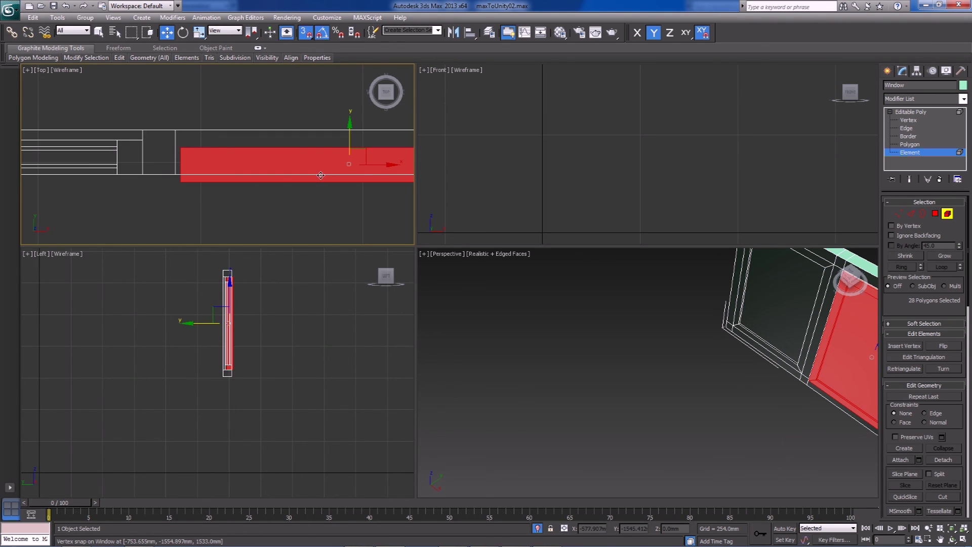
# - Snap the cloned sash's corner along X against the side of the first mullion
pyautogui.press('s')
pyautogui.press('F5')
pyautogui.scroll(4, 226, 202)
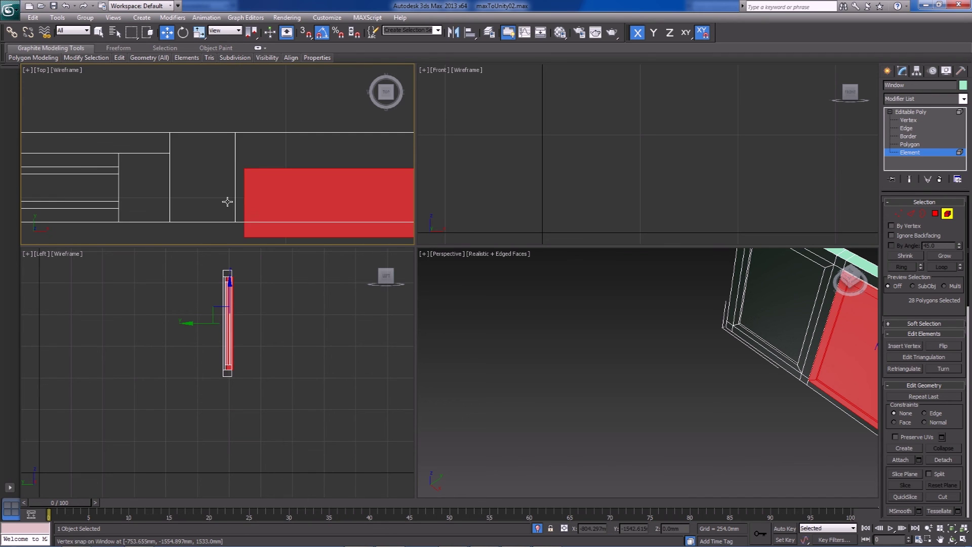
pyautogui.press('s')
pyautogui.moveTo(253, 237); pyautogui.dragTo(252, 223, button='middle')
pyautogui.press('s')
pyautogui.press('s')
pyautogui.press('s')
pyautogui.press('s')
pyautogui.moveTo(246, 224); pyautogui.dragTo(233, 207)
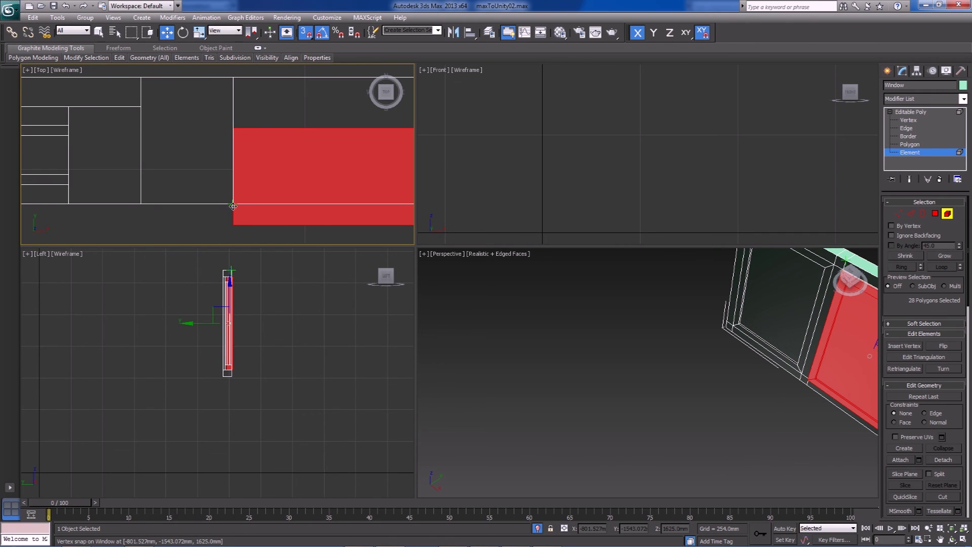
# - Clone the second sash along X as an element into the third opening and snap it against the second mullion
pyautogui.scroll(-6, 233, 206)
pyautogui.press('s')
pyautogui.moveTo(336, 194); pyautogui.dragTo(243, 183, button='middle')
pyautogui.scroll(-1, 242, 184)
pyautogui.keyDown('shift'); pyautogui.moveTo(242, 183); pyautogui.dragTo(432, 186); pyautogui.keyUp('shift')
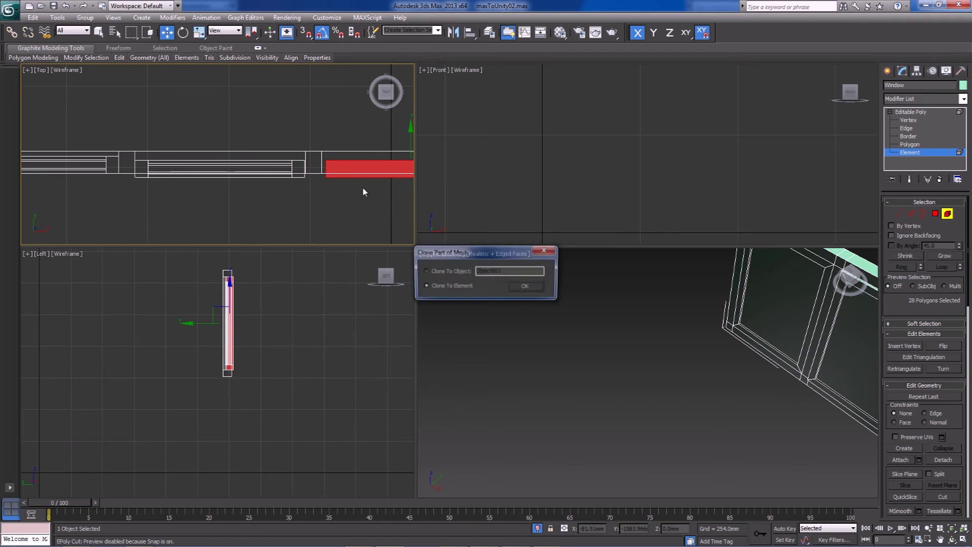
pyautogui.press('Return')
pyautogui.scroll(3, 334, 187)
pyautogui.press('s')
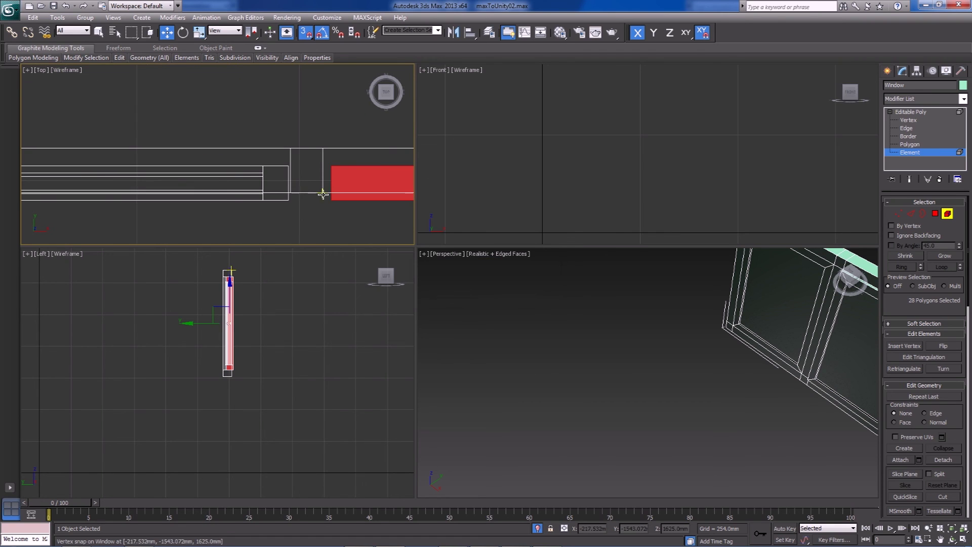
# - Select the first sash with its glass and snap it along Y in line with the other two sashes
pyautogui.scroll(-3, 295, 202)
pyautogui.moveTo(163, 197); pyautogui.dragTo(200, 143, button='middle')
pyautogui.moveTo(195, 188); pyautogui.dragTo(195, 189)
pyautogui.keyDown('alt'); pyautogui.moveTo(248, 143); pyautogui.dragTo(270, 183); pyautogui.keyUp('alt')
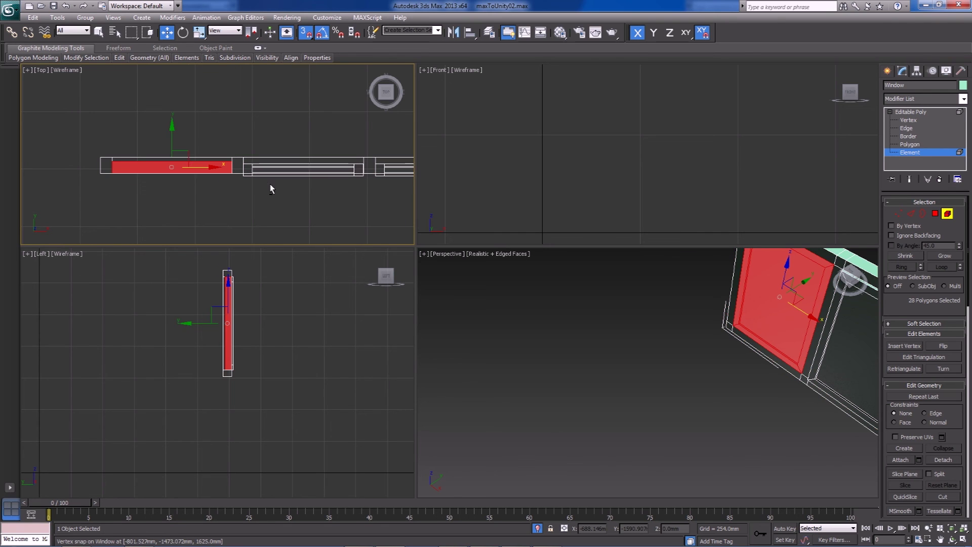
pyautogui.press('s')
pyautogui.moveTo(173, 144); pyautogui.dragTo(137, 193)
pyautogui.scroll(5, 196, 191)
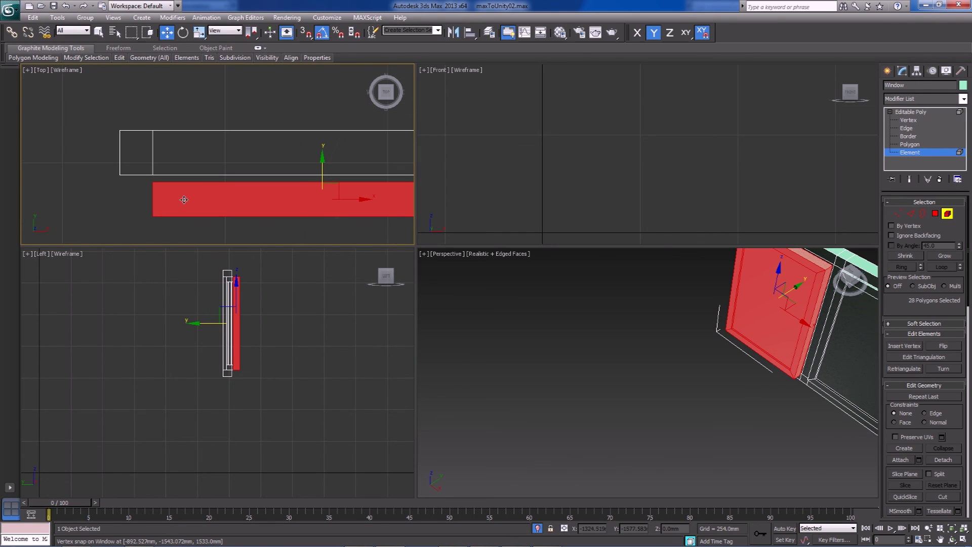
pyautogui.moveTo(208, 207); pyautogui.dragTo(274, 202, button='middle')
pyautogui.press('s')
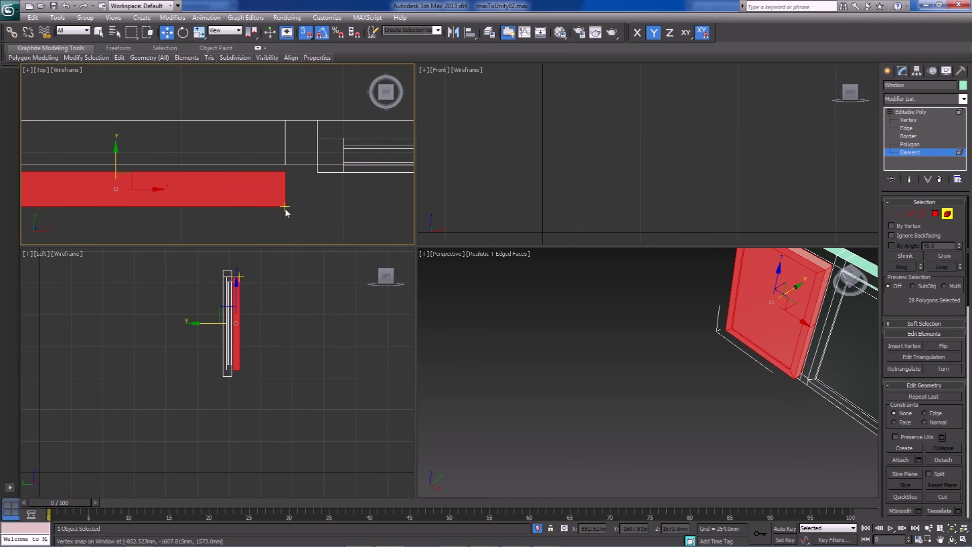
pyautogui.moveTo(285, 205); pyautogui.dragTo(285, 173)
# - Select all three sashes without the outer frame and move them along Y midway into the frame's depth
pyautogui.scroll(-5, 260, 197)
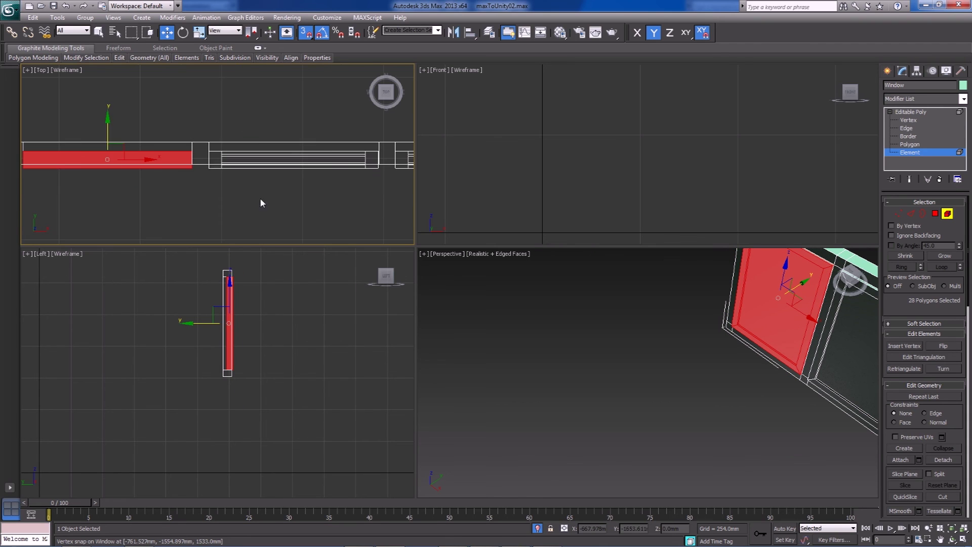
pyautogui.hotkey('ctrl', 'a')
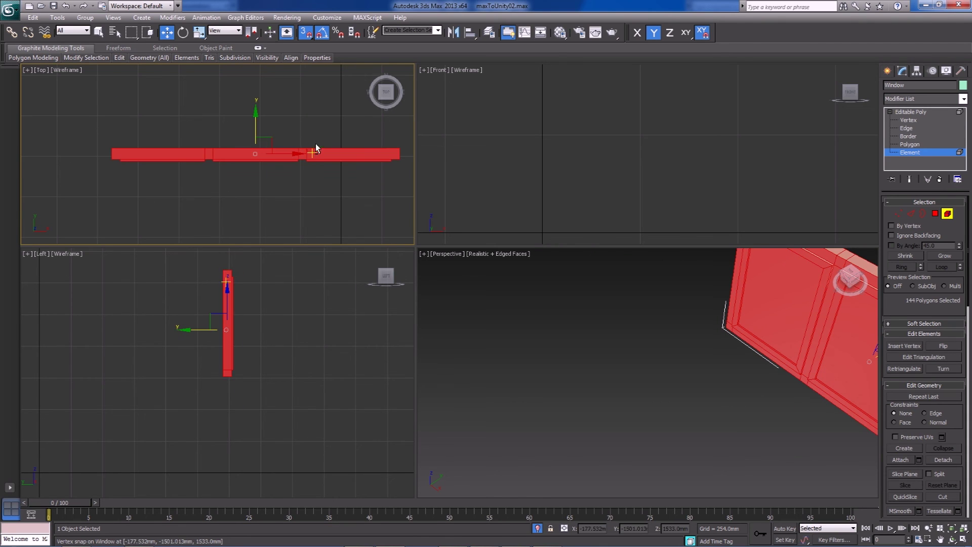
pyautogui.keyDown('alt'); pyautogui.click(306, 152); pyautogui.keyUp('alt')
pyautogui.scroll(5, 212, 174)
pyautogui.press('s')
pyautogui.moveTo(230, 155); pyautogui.dragTo(223, 139)
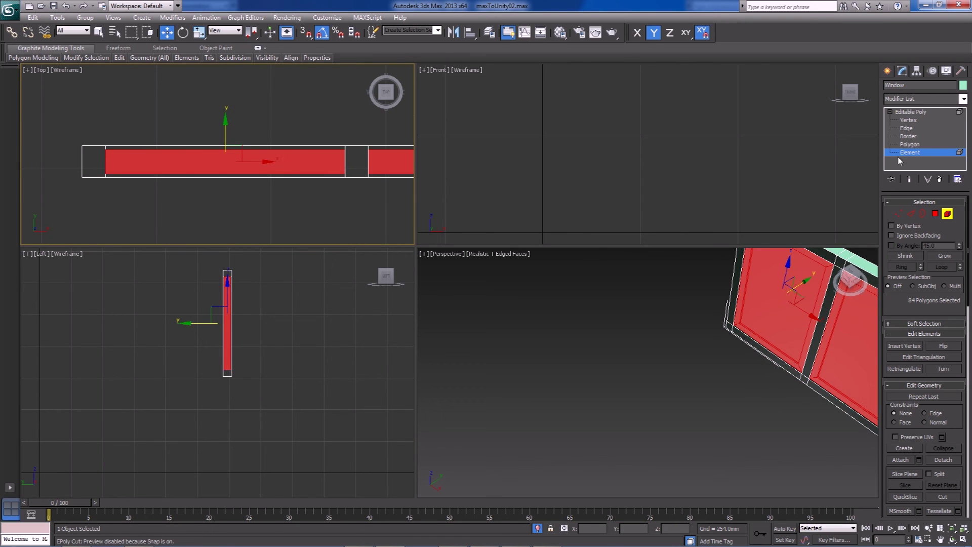
# - Leave element editing, turn off edged faces in the perspective view and unhide all scene objects
pyautogui.click(917, 153)
pyautogui.click(687, 375)
pyautogui.moveTo(688, 376); pyautogui.dragTo(607, 388, button='middle')
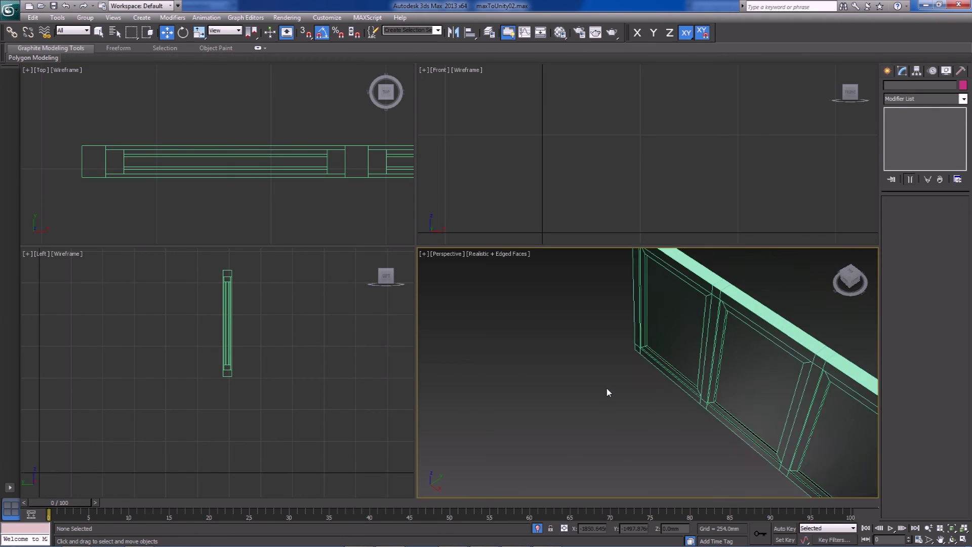
pyautogui.scroll(-3, 606, 388)
pyautogui.press('F4')
pyautogui.rightClick(680, 439)
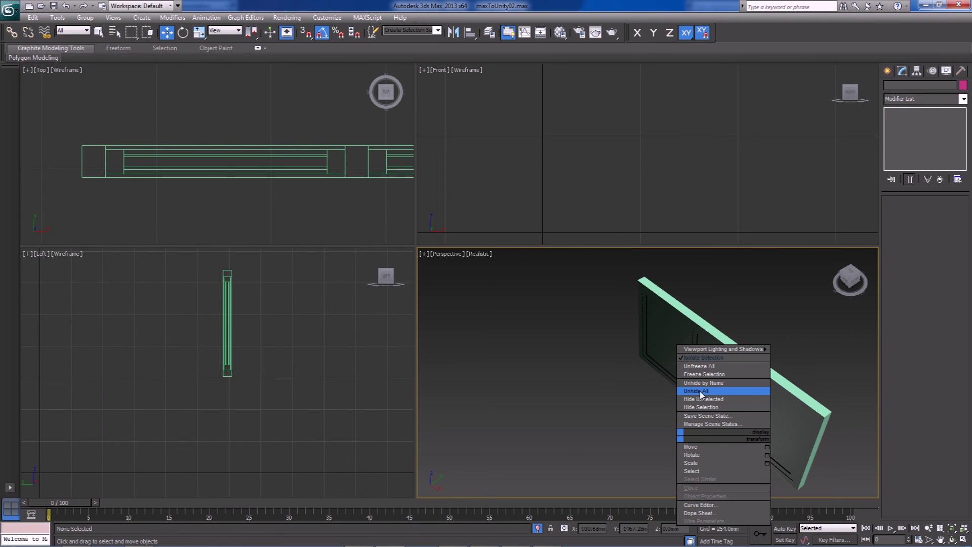
pyautogui.click(701, 391)
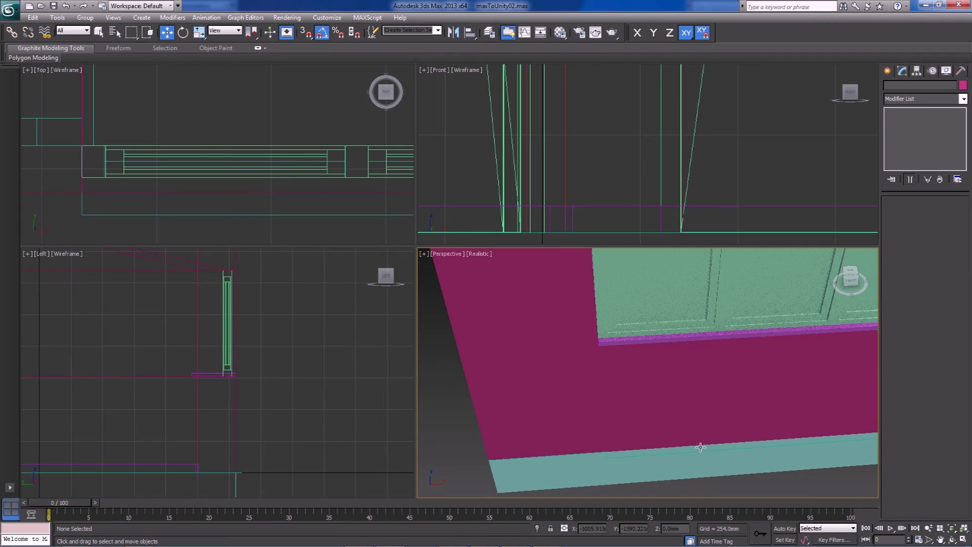
# - Select the whole window and snap it along Y to the exterior face of the front wall
pyautogui.click(211, 169)
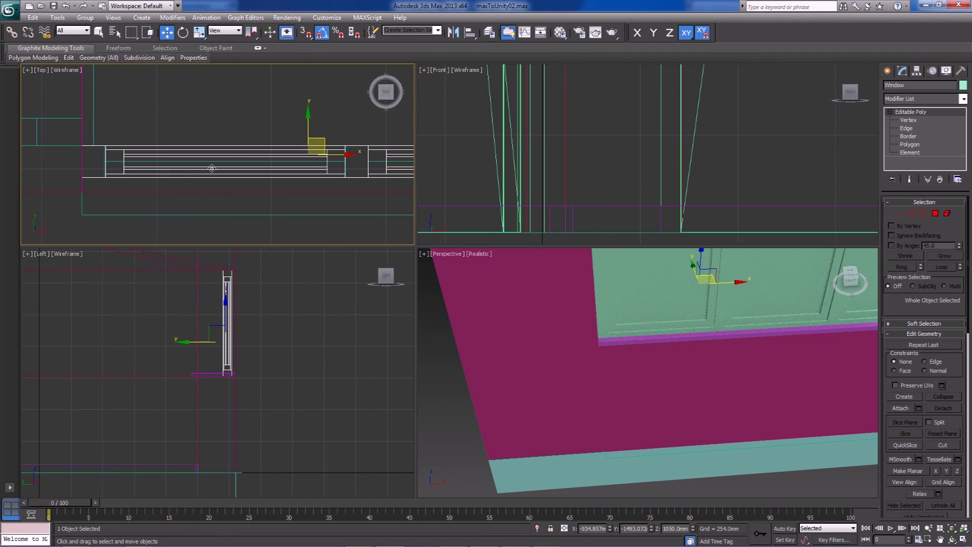
pyautogui.moveTo(308, 122); pyautogui.dragTo(308, 136)
pyautogui.moveTo(157, 210); pyautogui.dragTo(320, 201, button='middle')
pyautogui.scroll(2, 334, 171)
pyautogui.scroll(2, 333, 170)
pyautogui.press('s')
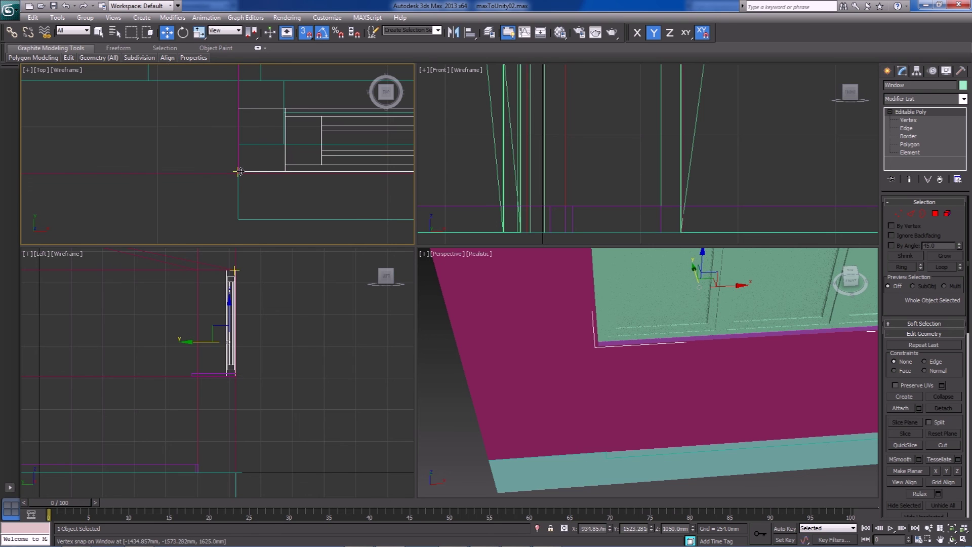
pyautogui.moveTo(239, 172); pyautogui.dragTo(240, 175)
pyautogui.click(688, 483)
# - Hide the Plan layer
pyautogui.scroll(-8, 688, 483)
pyautogui.keyDown('alt'); pyautogui.moveTo(731, 446); pyautogui.dragTo(825, 446, button='middle'); pyautogui.keyUp('alt')
pyautogui.scroll(4, 742, 408)
pyautogui.moveTo(801, 392); pyautogui.dragTo(734, 402, button='middle')
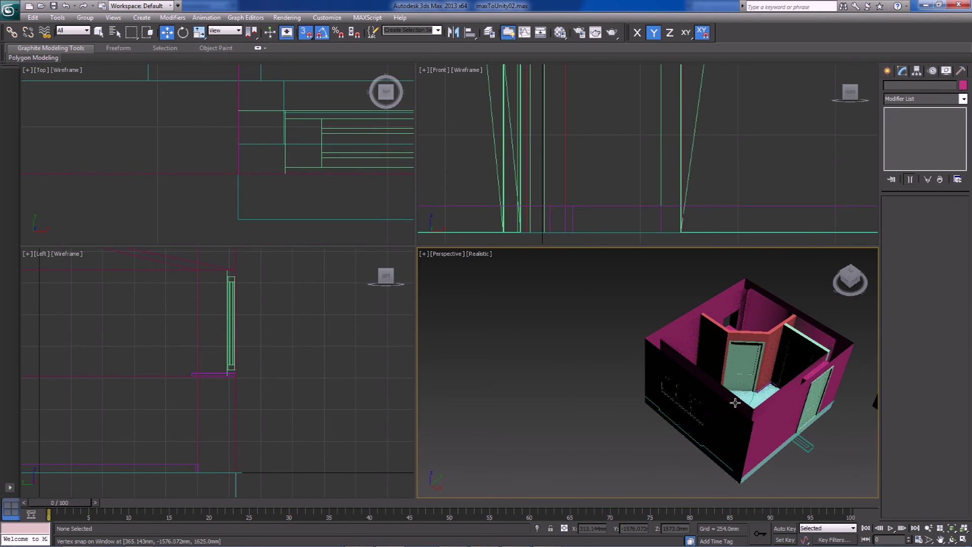
pyautogui.click(963, 530)
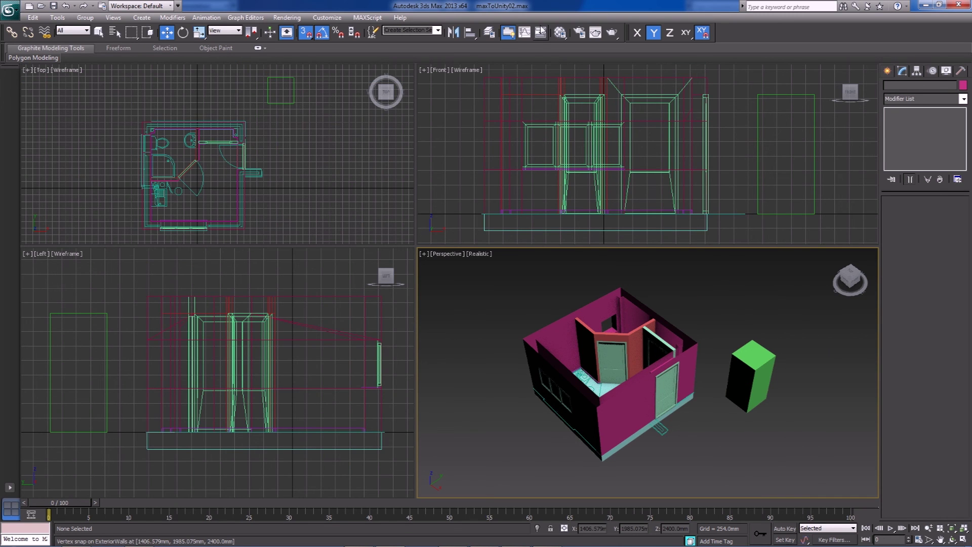
pyautogui.click(488, 33)
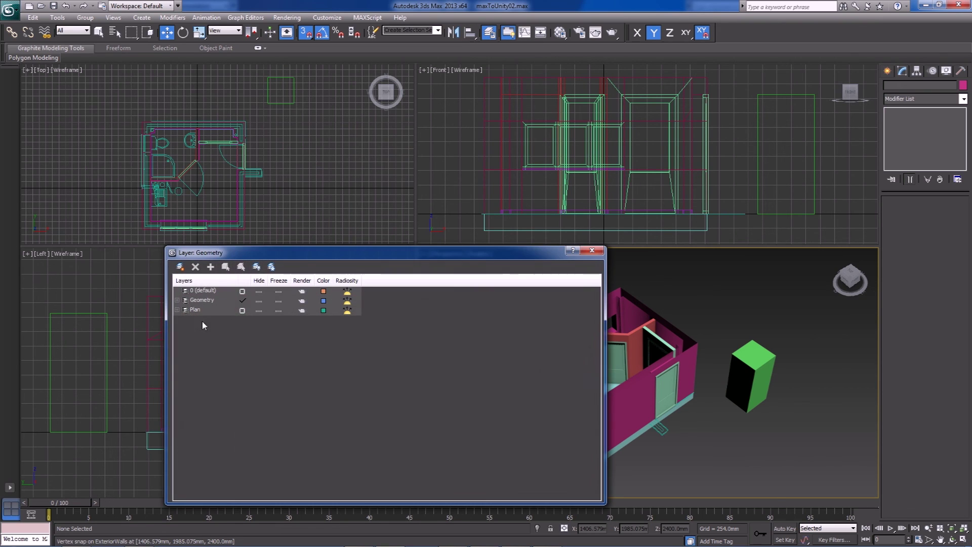
pyautogui.click(260, 309)
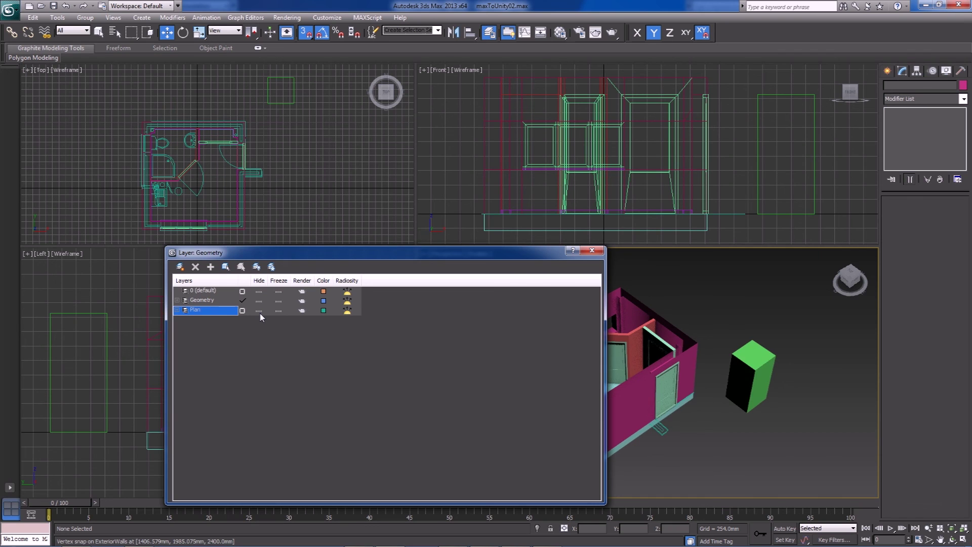
pyautogui.click(259, 313)
pyautogui.moveTo(440, 260); pyautogui.dragTo(226, 236)
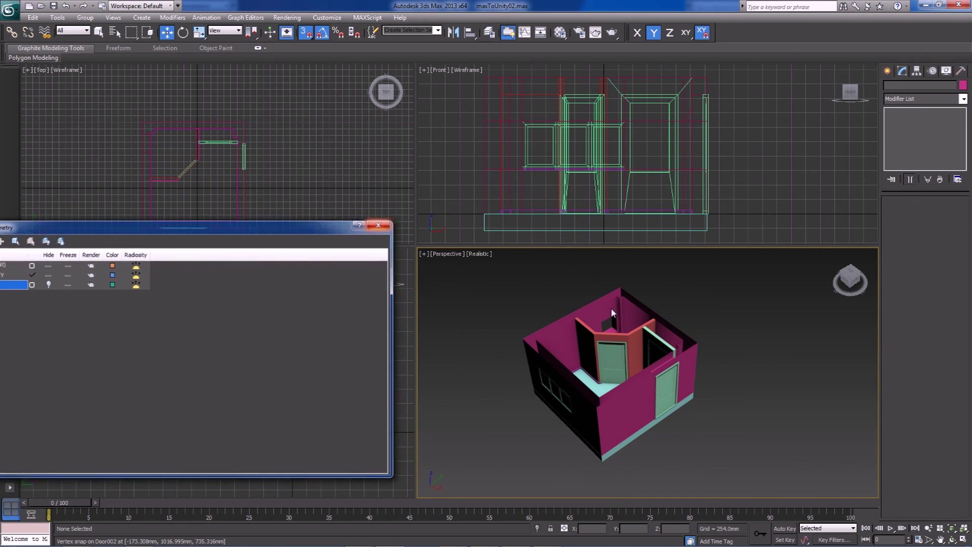
# - Examine the window in the front wall from outside, with and without edged faces
pyautogui.click(964, 529)
pyautogui.keyDown('alt'); pyautogui.moveTo(718, 454); pyautogui.dragTo(734, 380, button='middle'); pyautogui.keyUp('alt')
pyautogui.scroll(5, 733, 380)
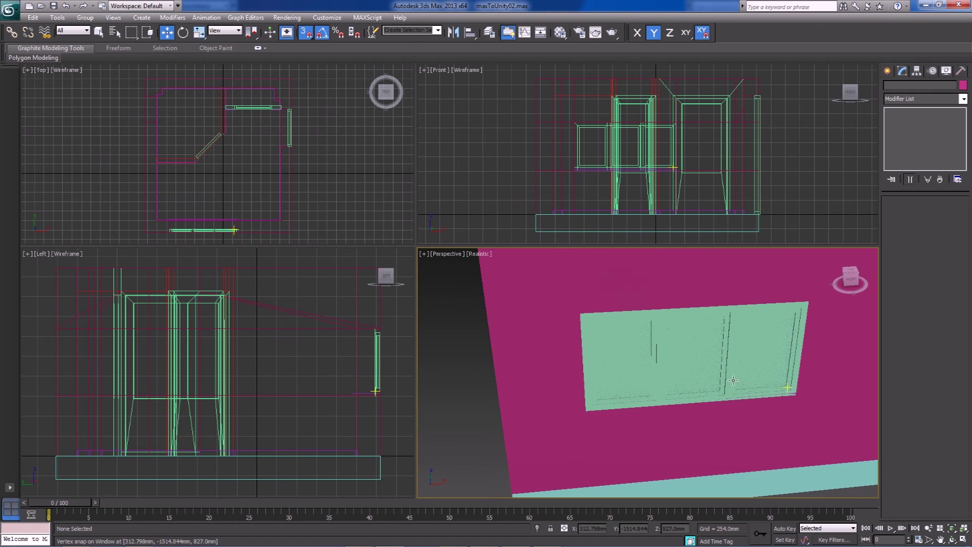
pyautogui.press('F4')
pyautogui.press('F4')
pyautogui.scroll(-5, 659, 379)
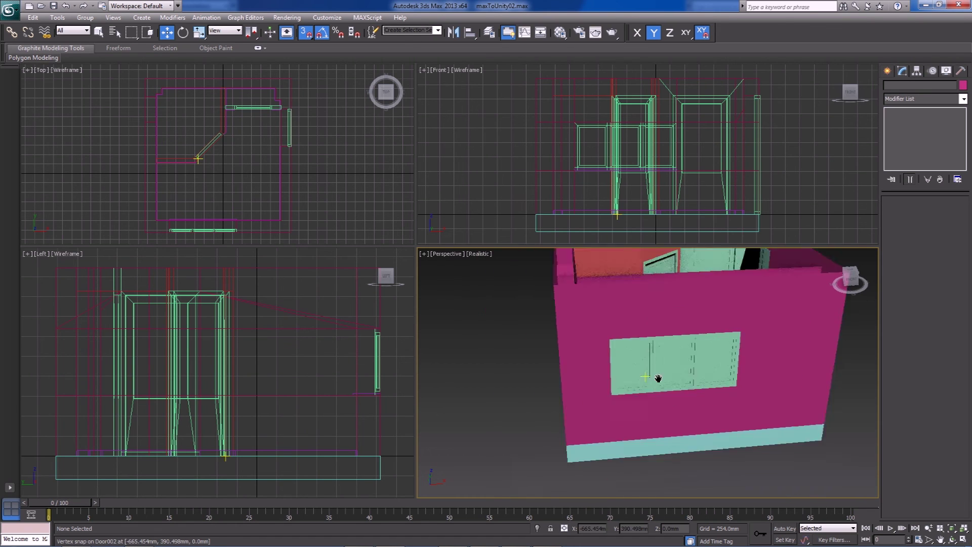
pyautogui.keyDown('alt'); pyautogui.moveTo(658, 378); pyautogui.dragTo(702, 387, button='middle'); pyautogui.keyUp('alt')
# - Select the window and clone it as a separate object away from the front wall
pyautogui.click(704, 376)
pyautogui.press('s')
pyautogui.moveTo(162, 190); pyautogui.dragTo(183, 174, button='middle')
pyautogui.hotkey('alt', 'q')
pyautogui.keyDown('shift'); pyautogui.moveTo(218, 205); pyautogui.dragTo(183, 79); pyautogui.keyUp('shift')
pyautogui.click(450, 257)
pyautogui.click(486, 322)
# - Place the cloned window outside the side wall with the small opening, rotated -90 degrees about Z
pyautogui.keyDown('alt'); pyautogui.moveTo(572, 365); pyautogui.dragTo(607, 358, button='middle'); pyautogui.keyUp('alt')
pyautogui.moveTo(606, 358)
pyautogui.mouseDown()
pyautogui.moveTo(529, 408)
pyautogui.moveTo(540, 406)
pyautogui.moveTo(512, 440)
pyautogui.moveTo(491, 437)
pyautogui.mouseUp()
pyautogui.press('e')
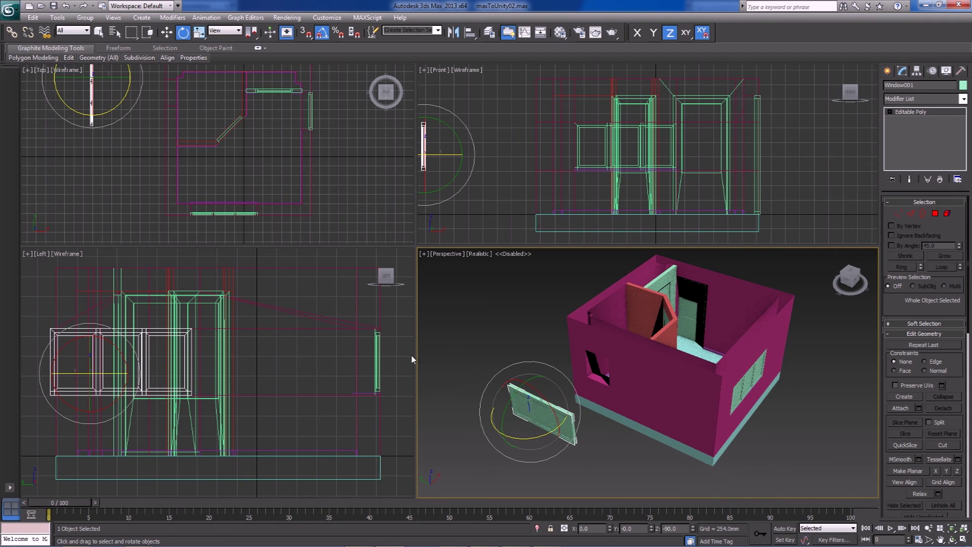
# - Delete two adjacent sashes with their glass from the cloned window, keeping one end sash
pyautogui.click(948, 214)
pyautogui.click(667, 451)
pyautogui.moveTo(668, 450)
pyautogui.keyDown('alt'); pyautogui.mouseDown(button='middle')
pyautogui.moveTo(596, 455)
pyautogui.moveTo(609, 443)
pyautogui.mouseUp(button='middle'); pyautogui.keyUp('alt')
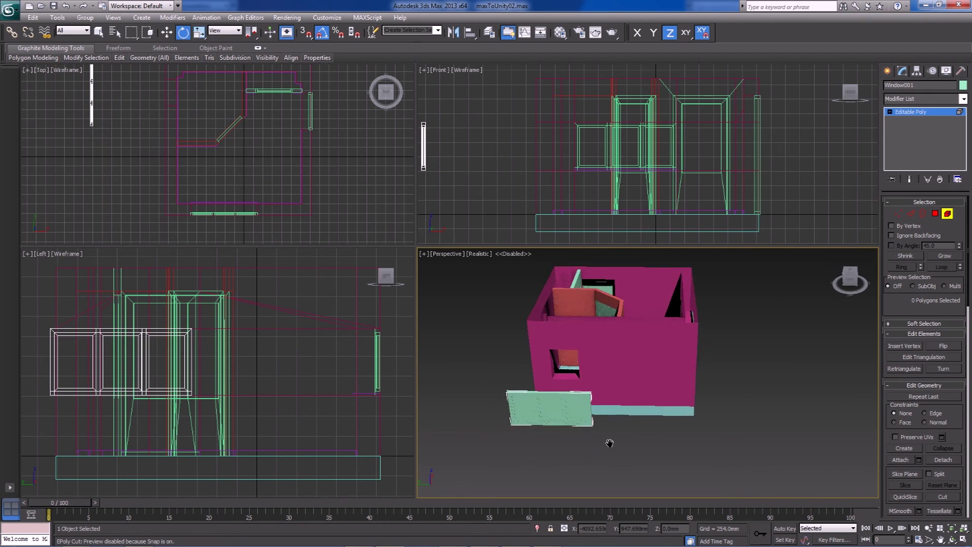
pyautogui.scroll(5, 610, 444)
pyautogui.moveTo(561, 480); pyautogui.dragTo(562, 479)
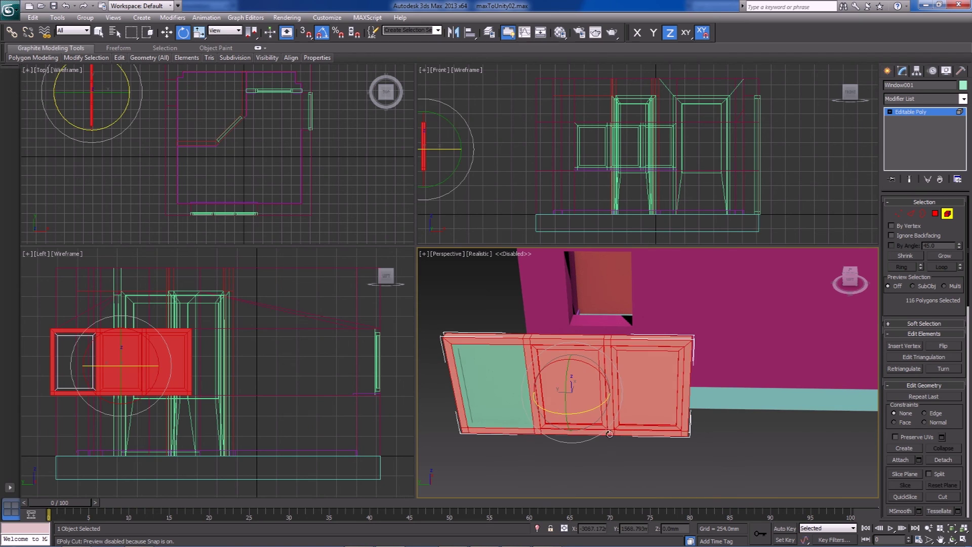
pyautogui.press('Delete')
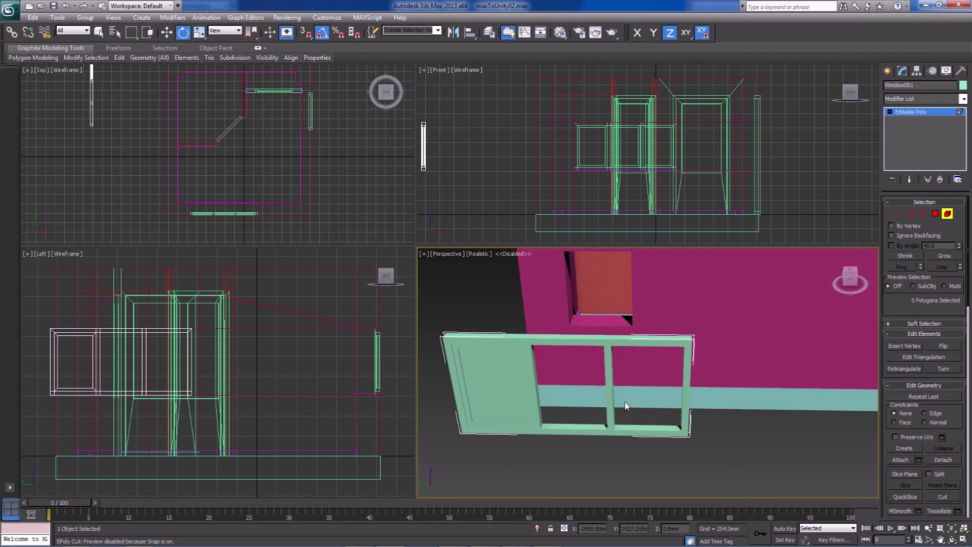
# - Delete the outer frame and mullion polygons around the clone's two empty openings, keeping the part around the remaining sash
pyautogui.moveTo(571, 468); pyautogui.dragTo(569, 467)
pyautogui.press('Delete')
pyautogui.keyDown('alt'); pyautogui.moveTo(631, 426); pyautogui.dragTo(569, 429, button='middle'); pyautogui.keyUp('alt')
pyautogui.moveTo(568, 429); pyautogui.dragTo(625, 412, button='middle')
pyautogui.scroll(4, 624, 412)
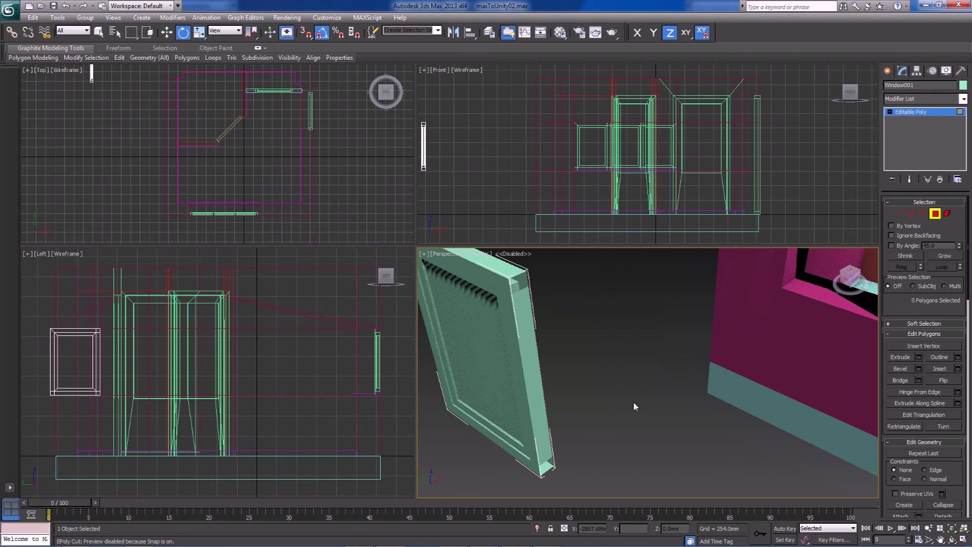
# - Cap the two open borders at the cut ends of the cloned window's frame
pyautogui.click(923, 213)
pyautogui.click(524, 286)
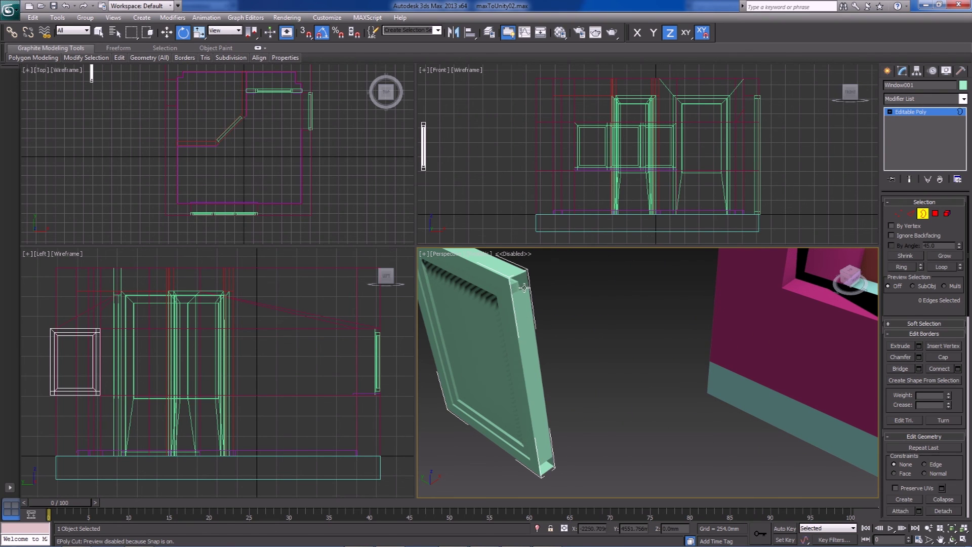
pyautogui.keyDown('ctrl'); pyautogui.click(549, 472); pyautogui.keyUp('ctrl')
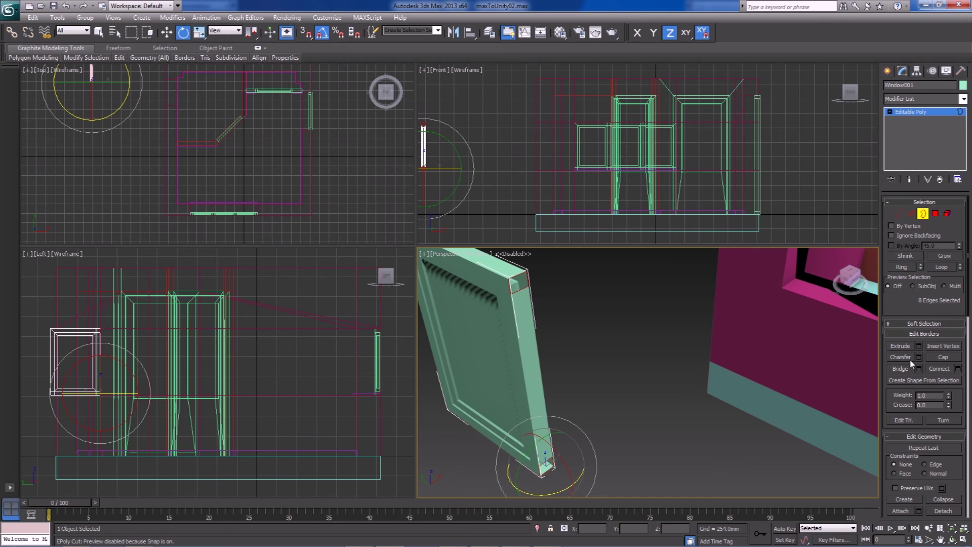
pyautogui.click(944, 357)
pyautogui.click(576, 369)
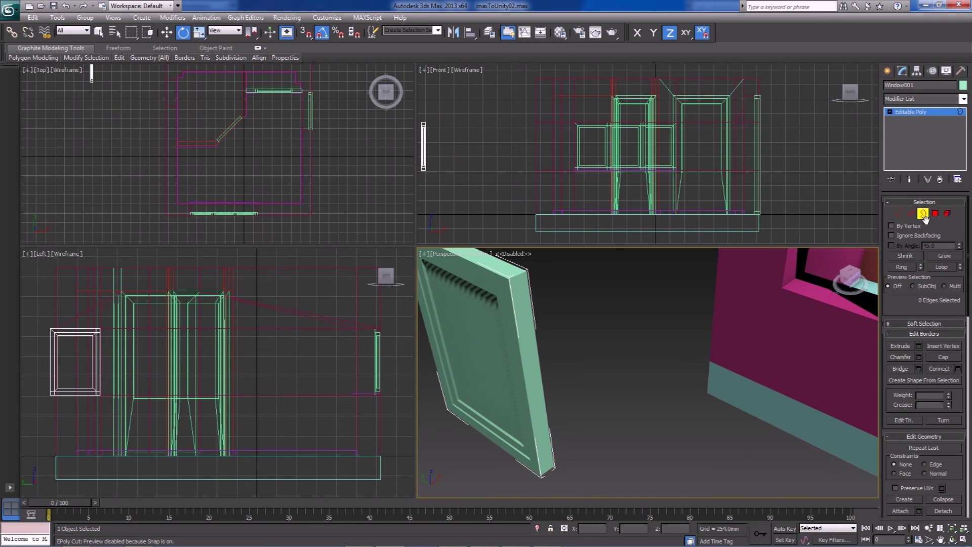
# - Center the cloned window's pivot to the object
pyautogui.click(928, 116)
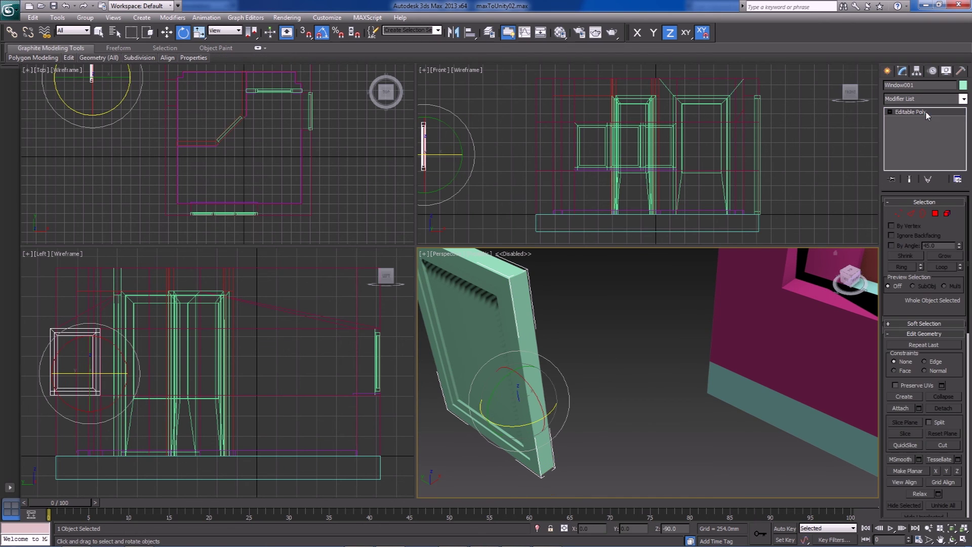
pyautogui.click(917, 71)
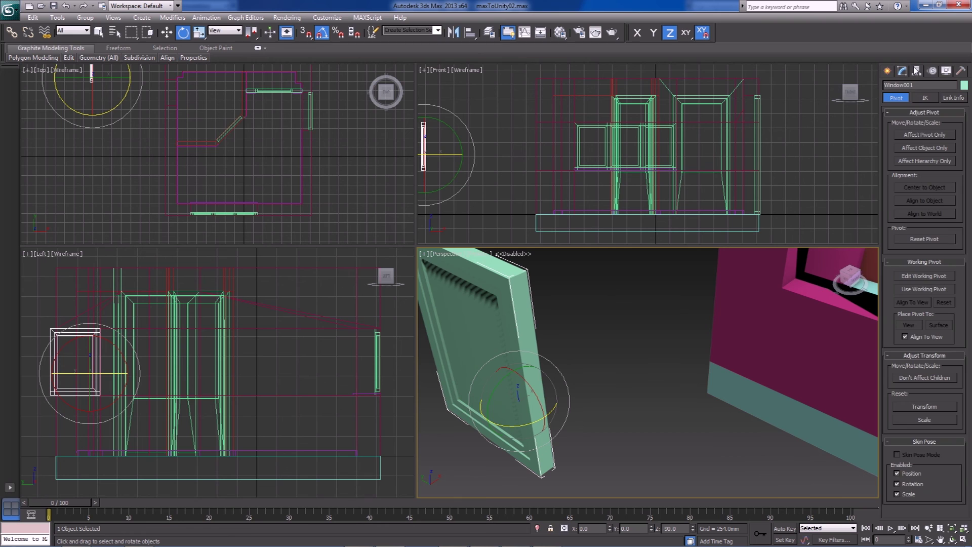
pyautogui.click(925, 135)
pyautogui.click(923, 188)
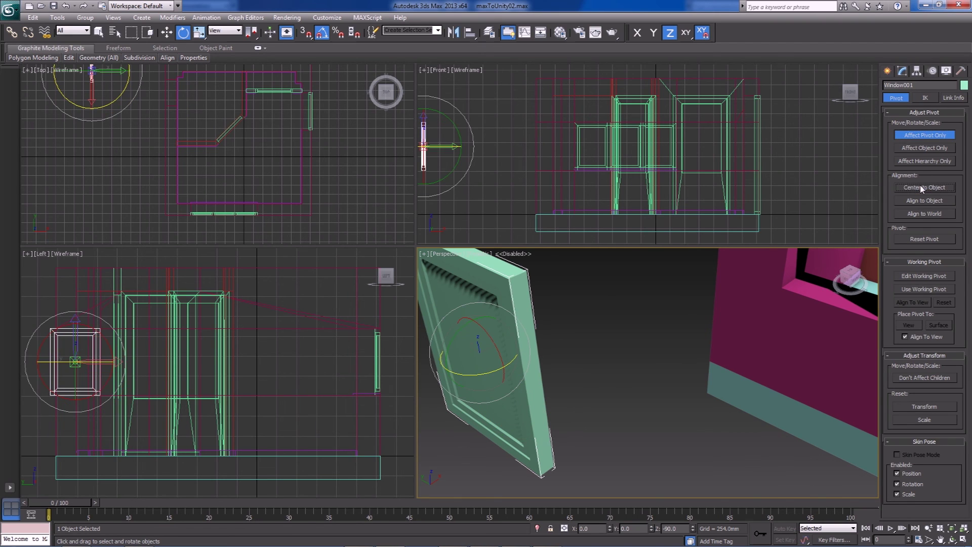
pyautogui.click(924, 135)
# - Move the cloned window into the side wall's small opening, snapping its end corner to the opening's corner
pyautogui.rightClick(124, 171)
pyautogui.press('w')
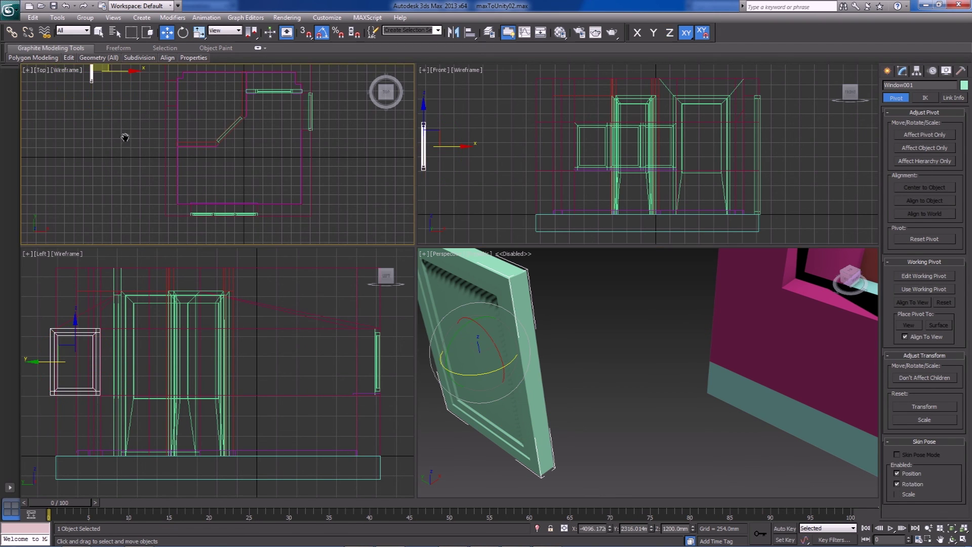
pyautogui.moveTo(130, 112); pyautogui.dragTo(156, 184, button='middle')
pyautogui.moveTo(134, 132); pyautogui.dragTo(206, 161)
pyautogui.scroll(5, 225, 170)
pyautogui.moveTo(124, 182); pyautogui.dragTo(210, 167, button='middle')
pyautogui.scroll(3, 212, 146)
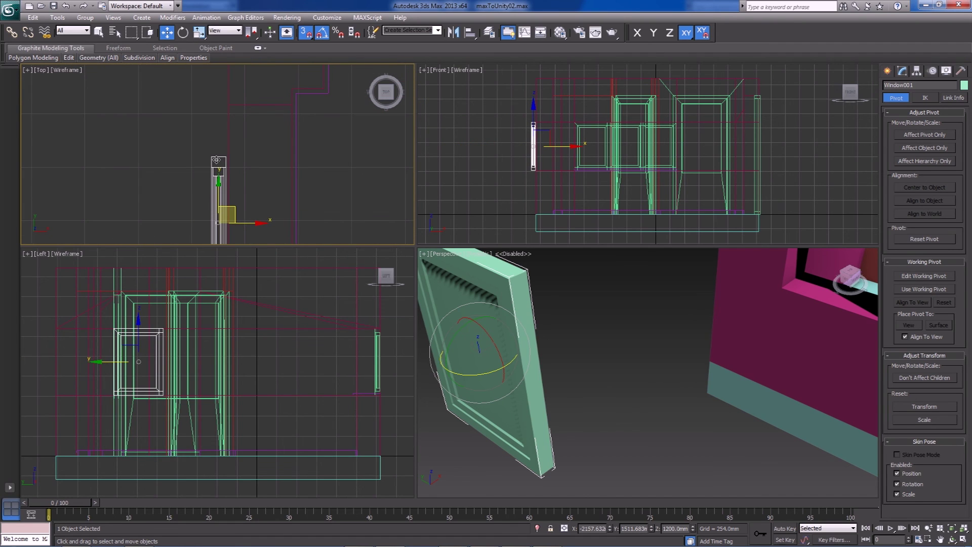
pyautogui.moveTo(217, 160); pyautogui.dragTo(234, 108)
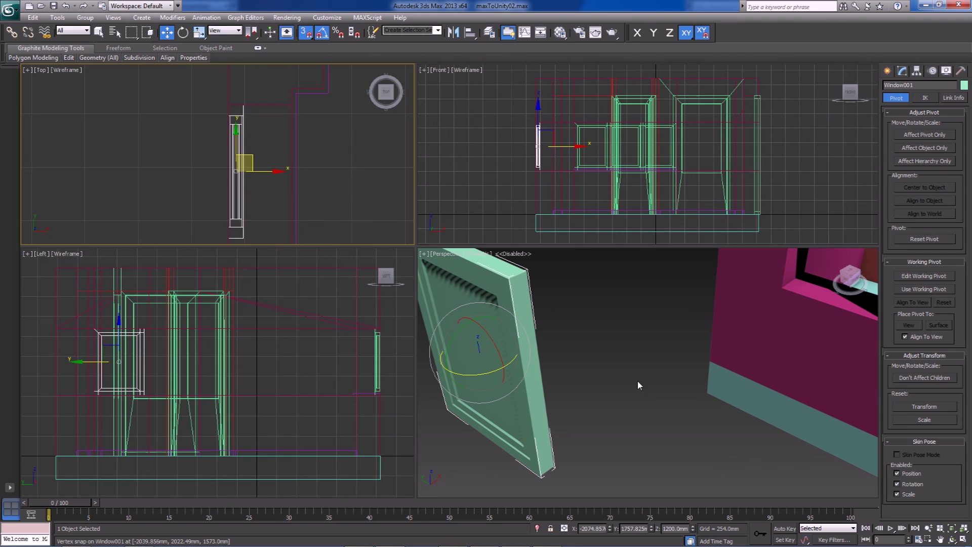
# - Fit the cloned window to the opening's width by moving its other end's vertices along Y onto the opening's edge with vertex snapping
pyautogui.moveTo(298, 216); pyautogui.dragTo(283, 207, button='middle')
pyautogui.scroll(-3, 284, 207)
pyautogui.rightClick(639, 372)
pyautogui.scroll(-2, 649, 375)
pyautogui.moveTo(697, 386)
pyautogui.mouseDown(button='middle')
pyautogui.moveTo(655, 415)
pyautogui.moveTo(713, 392)
pyautogui.mouseUp(button='middle')
pyautogui.scroll(2, 655, 414)
pyautogui.moveTo(248, 204); pyautogui.dragTo(245, 198, button='middle')
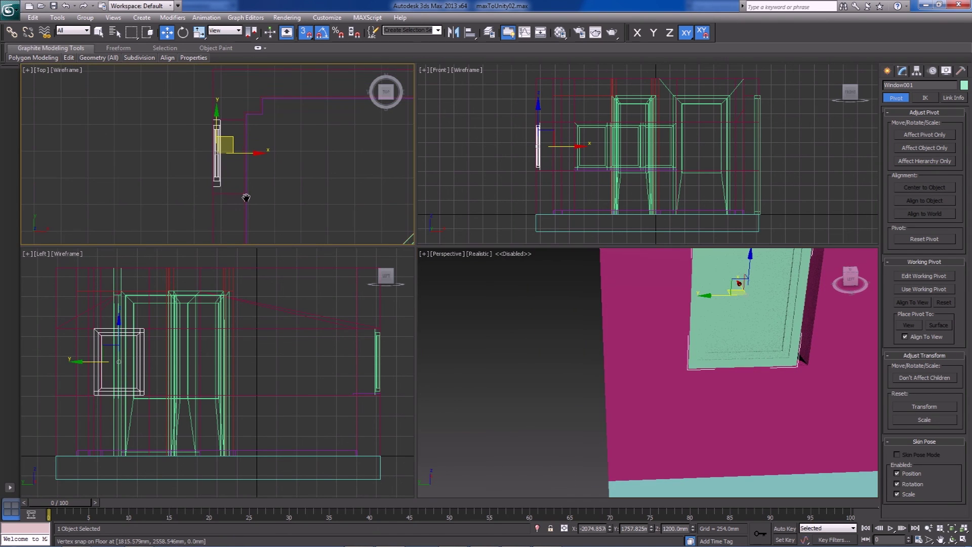
pyautogui.click(903, 71)
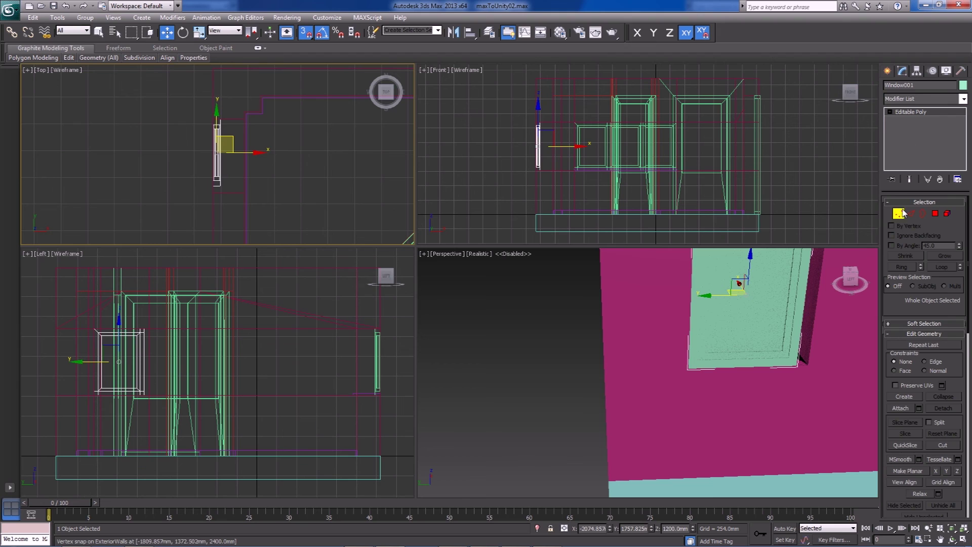
pyautogui.scroll(3, 233, 172)
pyautogui.press('s')
pyautogui.moveTo(175, 173); pyautogui.dragTo(235, 219)
pyautogui.press('F6')
pyautogui.moveTo(248, 206)
pyautogui.mouseDown(button='middle')
pyautogui.moveTo(259, 144)
pyautogui.moveTo(241, 167)
pyautogui.mouseUp(button='middle')
pyautogui.scroll(3, 256, 142)
pyautogui.moveTo(216, 122); pyautogui.dragTo(216, 130)
pyautogui.press('s')
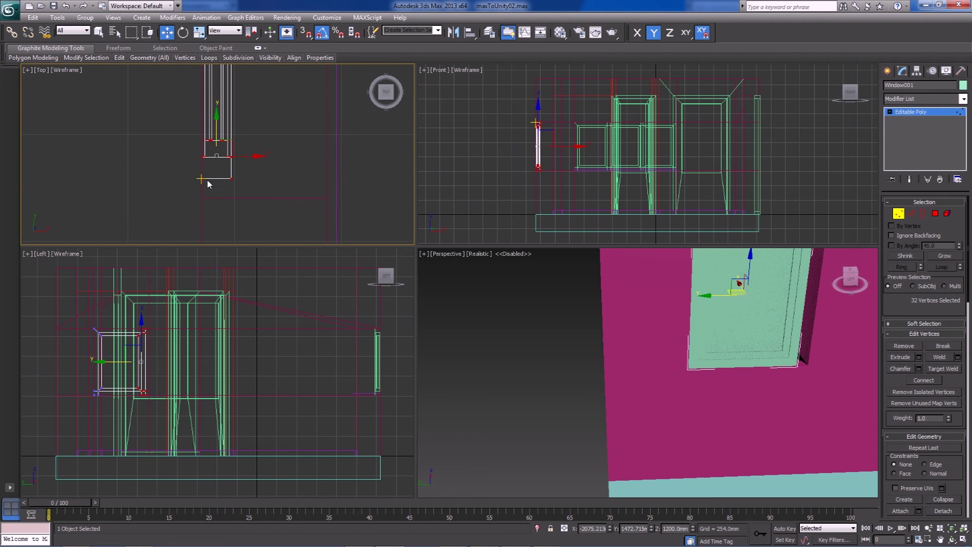
pyautogui.moveTo(207, 181); pyautogui.dragTo(202, 191)
pyautogui.scroll(-3, 183, 188)
pyautogui.click(167, 177)
# - Show edged faces in the perspective view and leave vertex editing on the fitted side window
pyautogui.scroll(-2, 170, 174)
pyautogui.moveTo(792, 340); pyautogui.dragTo(777, 353, button='middle')
pyautogui.hotkey('alt', 'c')
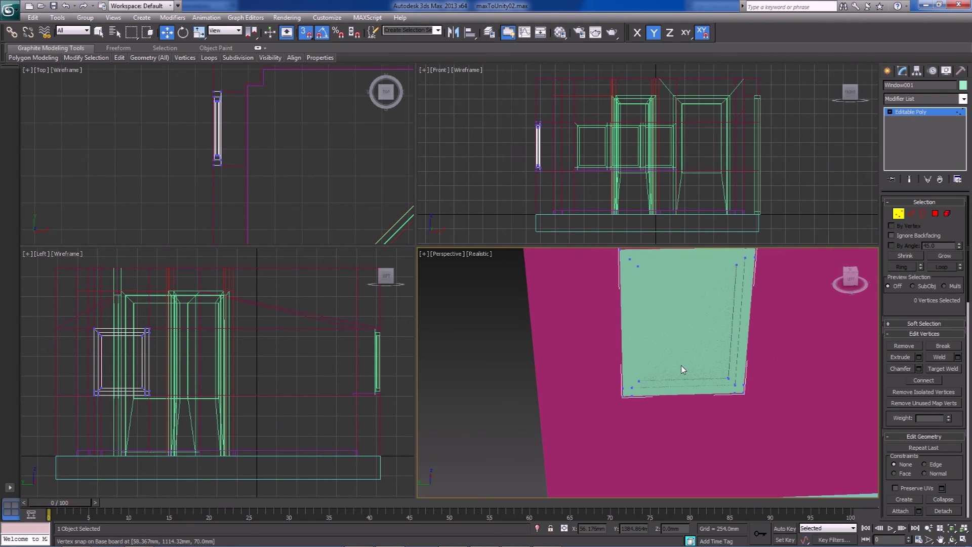
pyautogui.press('d')
pyautogui.moveTo(560, 312); pyautogui.dragTo(582, 328, button='middle')
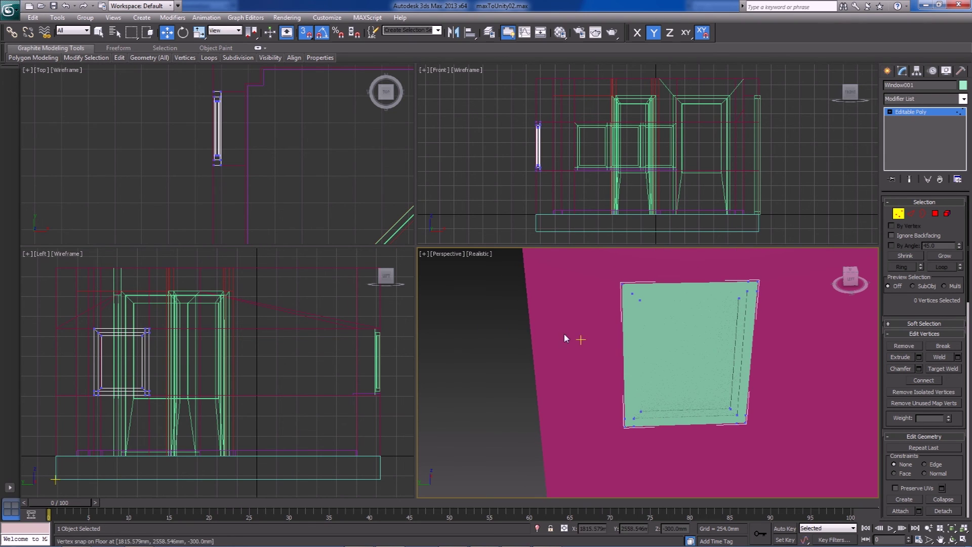
pyautogui.moveTo(245, 185); pyautogui.dragTo(237, 189, button='middle')
pyautogui.moveTo(172, 146); pyautogui.dragTo(228, 165)
pyautogui.hotkey('ctrl', 'z')
pyautogui.click(476, 350)
pyautogui.keyDown('alt'); pyautogui.moveTo(476, 349); pyautogui.dragTo(564, 413, button='middle'); pyautogui.keyUp('alt')
pyautogui.press('F4')
pyautogui.click(899, 214)
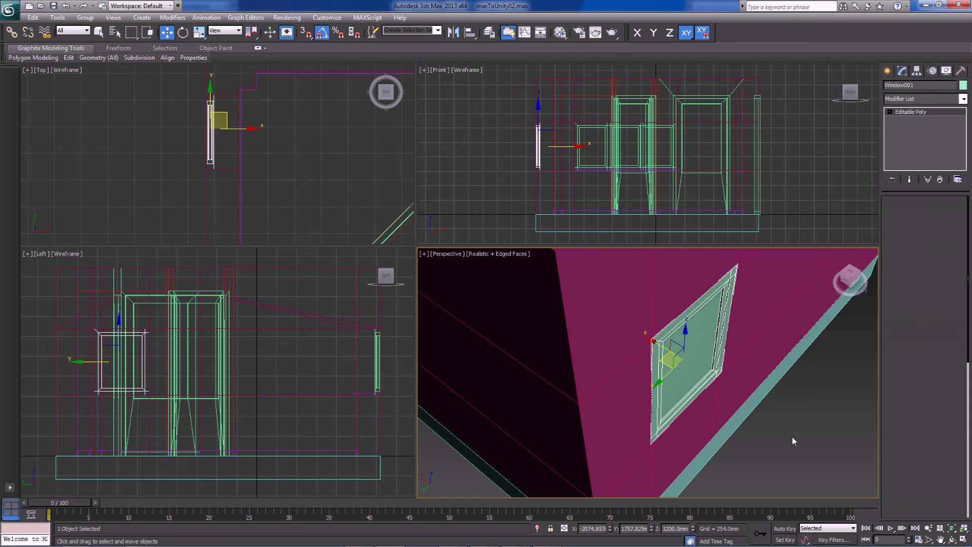
# - Examine the three-sash window and its sash elements from inside the room
pyautogui.click(793, 439)
pyautogui.scroll(-5, 794, 430)
pyautogui.keyDown('alt'); pyautogui.moveTo(795, 417); pyautogui.dragTo(678, 408, button='middle'); pyautogui.keyUp('alt')
pyautogui.scroll(5, 675, 385)
pyautogui.scroll(2, 678, 407)
pyautogui.moveTo(582, 385); pyautogui.dragTo(701, 430, button='middle')
pyautogui.scroll(5, 701, 430)
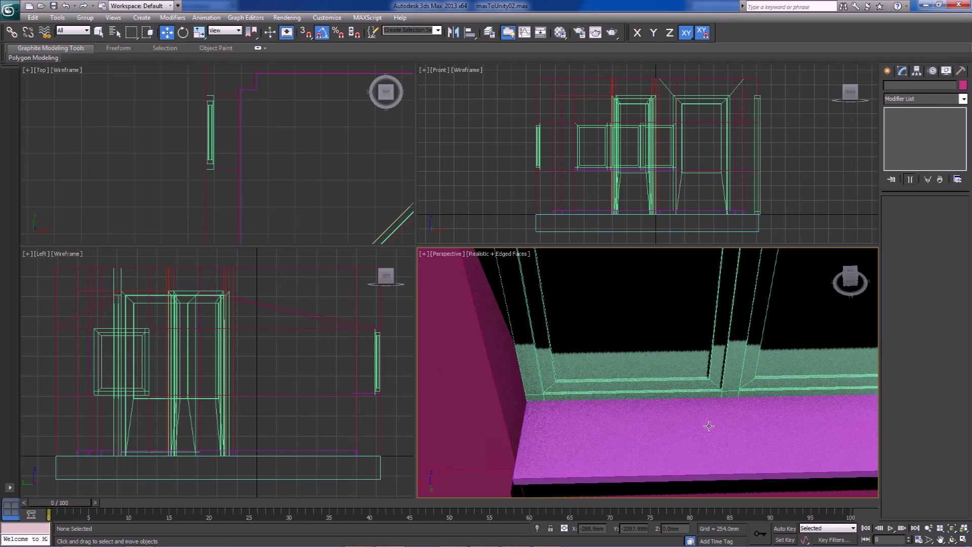
pyautogui.click(738, 391)
pyautogui.scroll(-5, 738, 391)
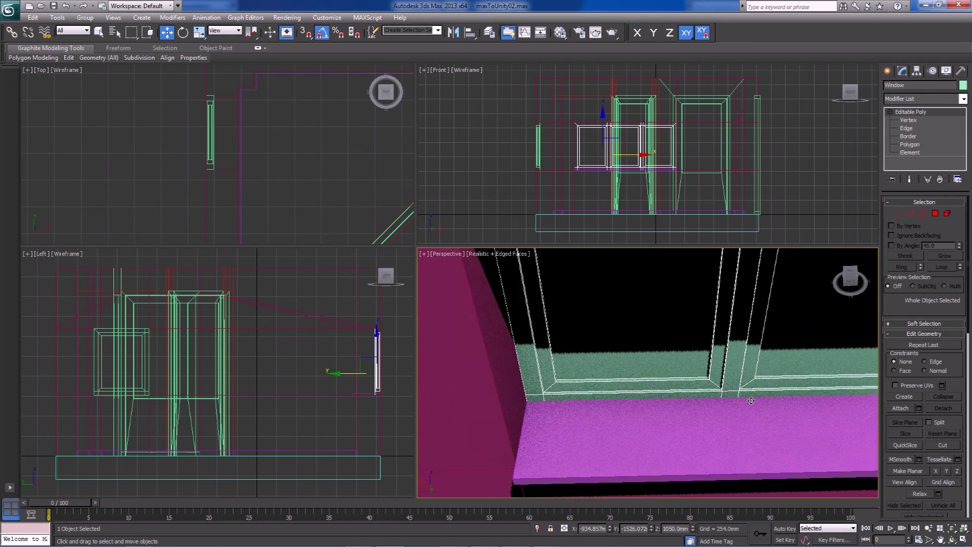
pyautogui.click(947, 213)
pyautogui.click(838, 347)
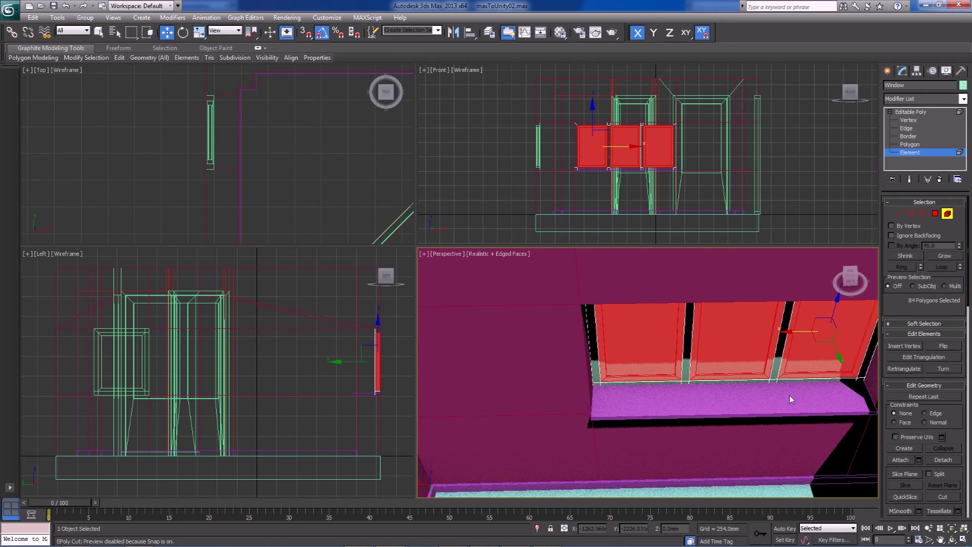
pyautogui.click(947, 213)
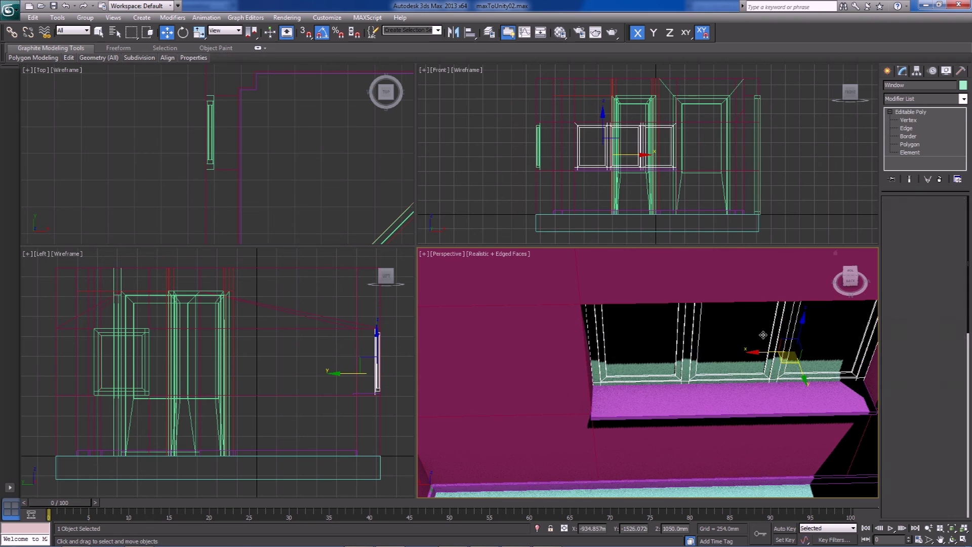
# - Isolate both windows from the rest of the scene and select the three-sash window
pyautogui.scroll(-8, 733, 460)
pyautogui.keyDown('alt'); pyautogui.moveTo(712, 455); pyautogui.dragTo(644, 455, button='middle'); pyautogui.keyUp('alt')
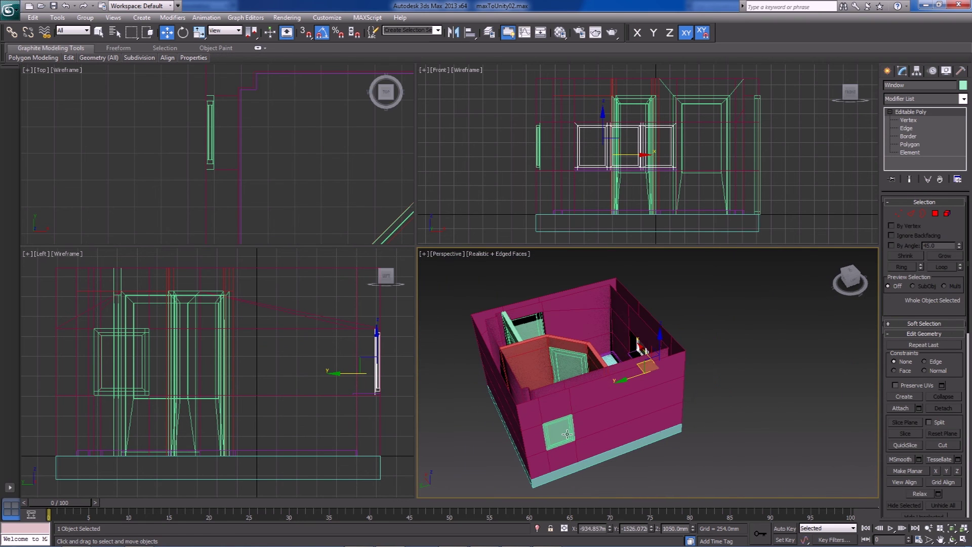
pyautogui.keyDown('ctrl'); pyautogui.click(567, 434); pyautogui.keyUp('ctrl')
pyautogui.rightClick(565, 433)
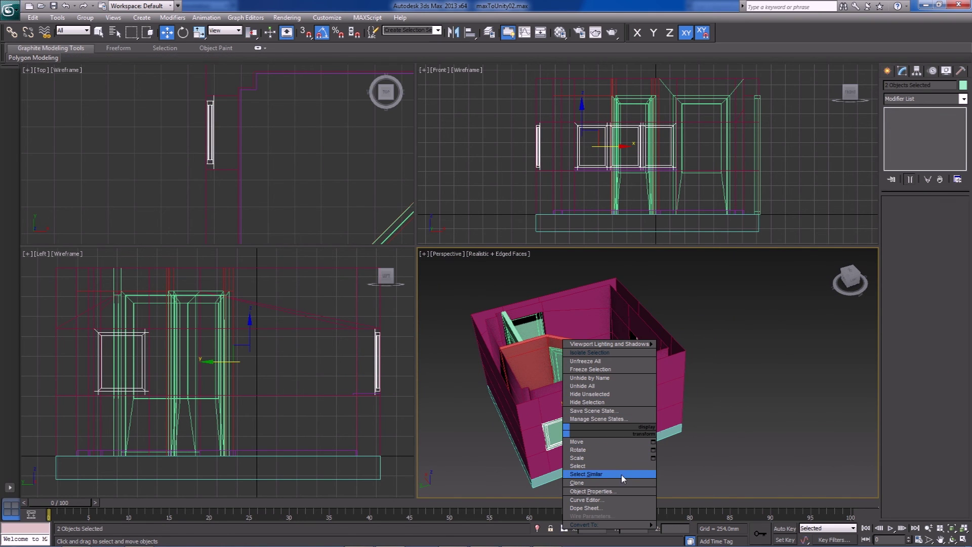
pyautogui.click(624, 355)
pyautogui.click(797, 386)
pyautogui.keyDown('alt'); pyautogui.moveTo(797, 386); pyautogui.dragTo(691, 361, button='middle'); pyautogui.keyUp('alt')
pyautogui.click(708, 430)
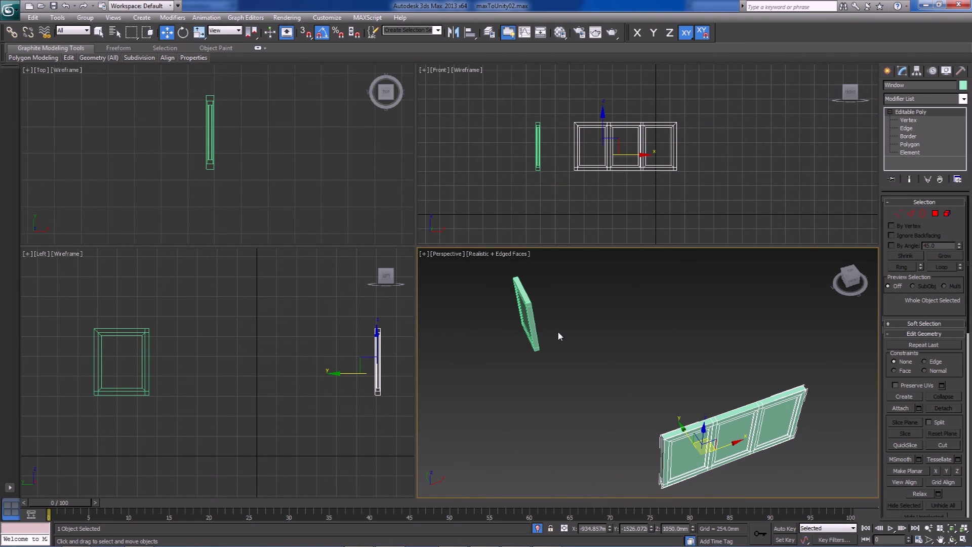
# - Start edge editing on the three-sash window and maximize the perspective view on its first sash
pyautogui.click(912, 214)
pyautogui.scroll(8, 598, 398)
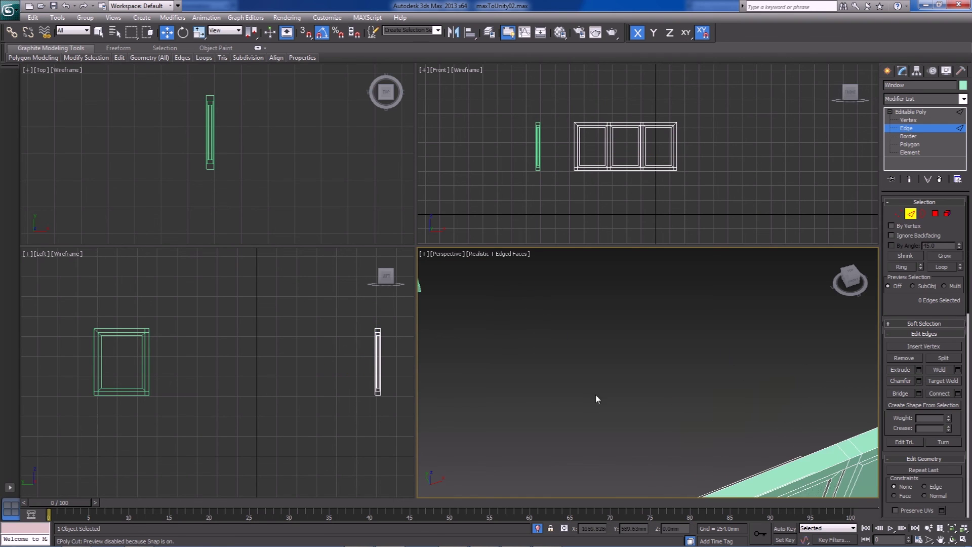
pyautogui.scroll(-8, 612, 364)
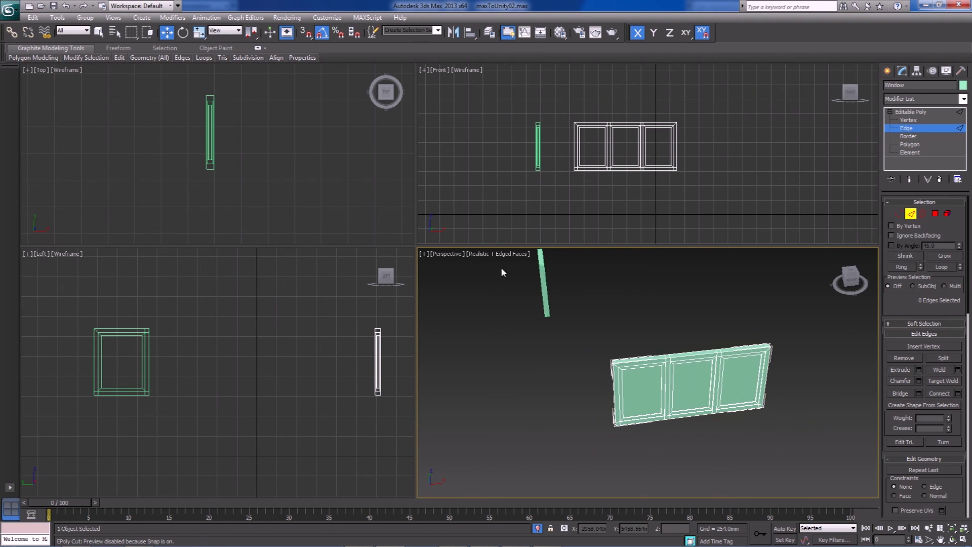
pyautogui.click(962, 540)
pyautogui.scroll(6, 541, 341)
pyautogui.moveTo(530, 290); pyautogui.dragTo(460, 272, button='middle')
pyautogui.scroll(3, 557, 285)
pyautogui.click(489, 278)
pyautogui.press('q')
pyautogui.keyDown('ctrl'); pyautogui.click(514, 272); pyautogui.keyUp('ctrl')
pyautogui.keyDown('ctrl'); pyautogui.click(522, 263); pyautogui.keyUp('ctrl')
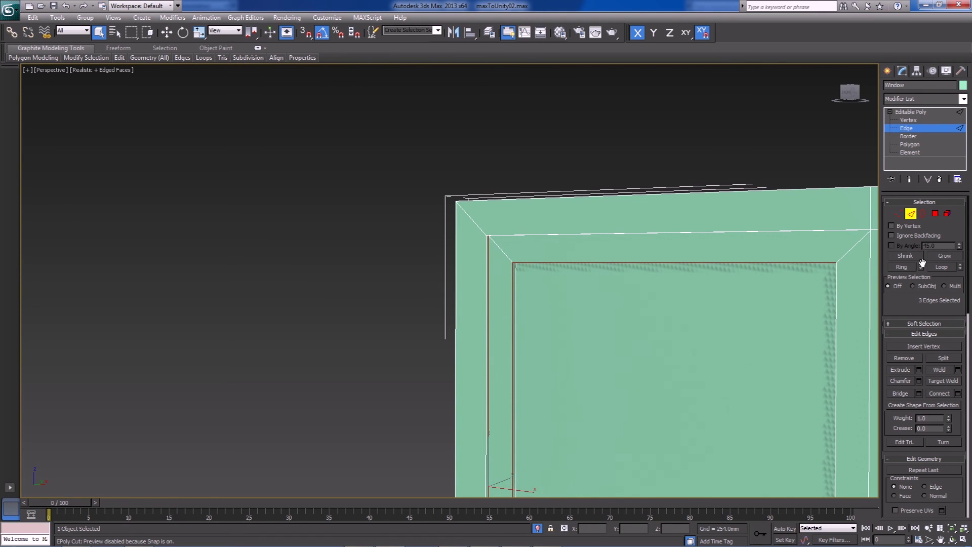
pyautogui.click(942, 267)
pyautogui.keyDown('alt'); pyautogui.moveTo(763, 348); pyautogui.dragTo(856, 405, button='middle'); pyautogui.keyUp('alt')
pyautogui.moveTo(856, 405); pyautogui.dragTo(714, 175, button='middle')
pyautogui.keyDown('alt'); pyautogui.moveTo(714, 174); pyautogui.dragTo(674, 383, button='middle'); pyautogui.keyUp('alt')
pyautogui.keyDown('ctrl'); pyautogui.click(671, 389); pyautogui.keyUp('ctrl')
pyautogui.keyDown('ctrl'); pyautogui.click(671, 404); pyautogui.keyUp('ctrl')
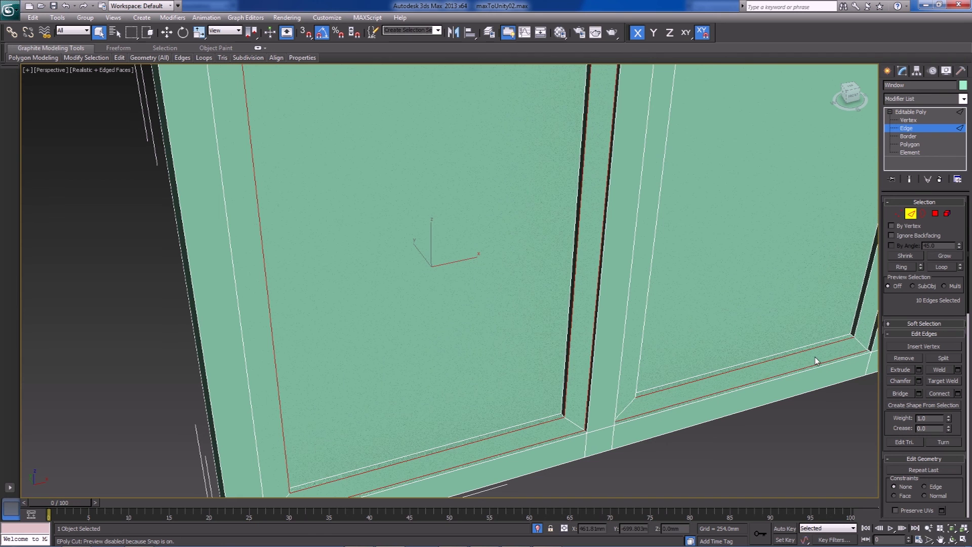
pyautogui.click(941, 267)
pyautogui.keyDown('alt'); pyautogui.moveTo(704, 330); pyautogui.dragTo(532, 344, button='middle'); pyautogui.keyUp('alt')
pyautogui.keyDown('ctrl'); pyautogui.click(533, 348); pyautogui.keyUp('ctrl')
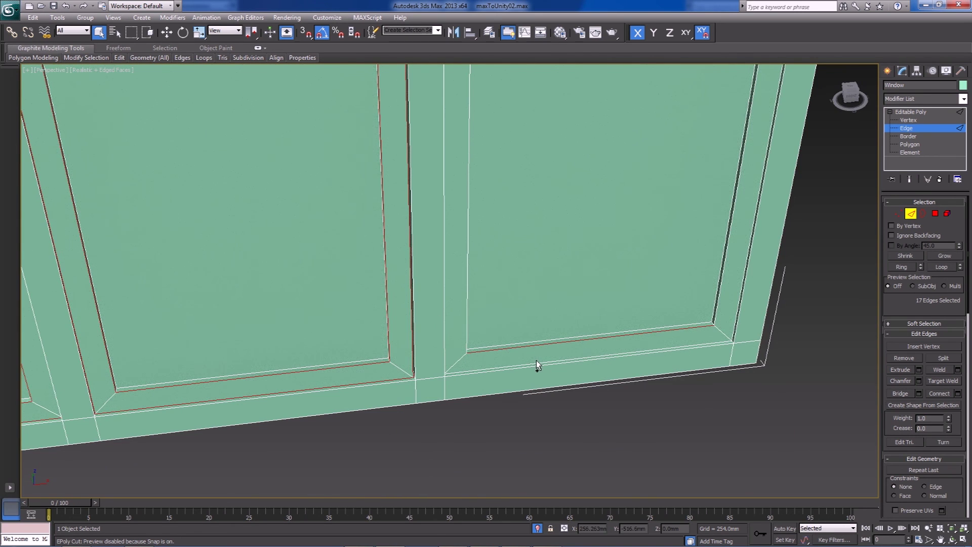
pyautogui.keyDown('ctrl'); pyautogui.click(536, 361); pyautogui.keyUp('ctrl')
pyautogui.moveTo(536, 361)
pyautogui.keyDown('alt'); pyautogui.mouseDown(button='middle')
pyautogui.moveTo(560, 380)
pyautogui.moveTo(506, 373)
pyautogui.moveTo(533, 362)
pyautogui.mouseUp(button='middle'); pyautogui.keyUp('alt')
pyautogui.scroll(-3, 533, 361)
pyautogui.scroll(-3, 339, 379)
pyautogui.click(508, 407)
# - Chamfer the inner and outer edge loops of the three sash frames by 2 mm on the window's visible face
pyautogui.keyDown('alt'); pyautogui.moveTo(508, 407); pyautogui.dragTo(409, 364, button='middle'); pyautogui.keyUp('alt')
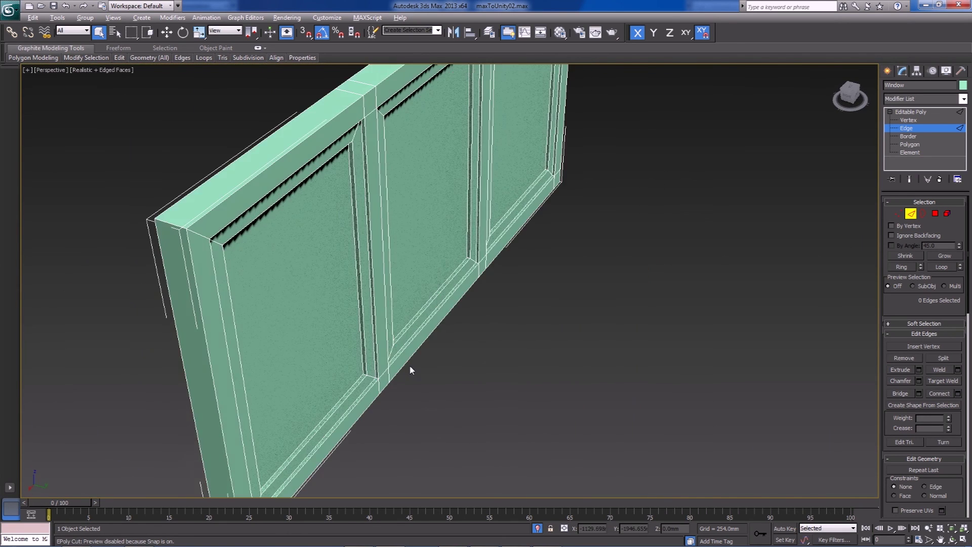
pyautogui.click(355, 389)
pyautogui.keyDown('ctrl'); pyautogui.click(357, 394); pyautogui.keyUp('ctrl')
pyautogui.keyDown('alt'); pyautogui.moveTo(371, 367); pyautogui.dragTo(393, 219, button='middle'); pyautogui.keyUp('alt')
pyautogui.keyDown('alt'); pyautogui.moveTo(551, 411); pyautogui.dragTo(550, 407, button='middle'); pyautogui.keyUp('alt')
pyautogui.keyDown('ctrl'); pyautogui.click(551, 400); pyautogui.keyUp('ctrl')
pyautogui.keyDown('ctrl'); pyautogui.click(549, 415); pyautogui.keyUp('ctrl')
pyautogui.keyDown('alt'); pyautogui.moveTo(550, 415); pyautogui.dragTo(579, 419, button='middle'); pyautogui.keyUp('alt')
pyautogui.scroll(4, 534, 380)
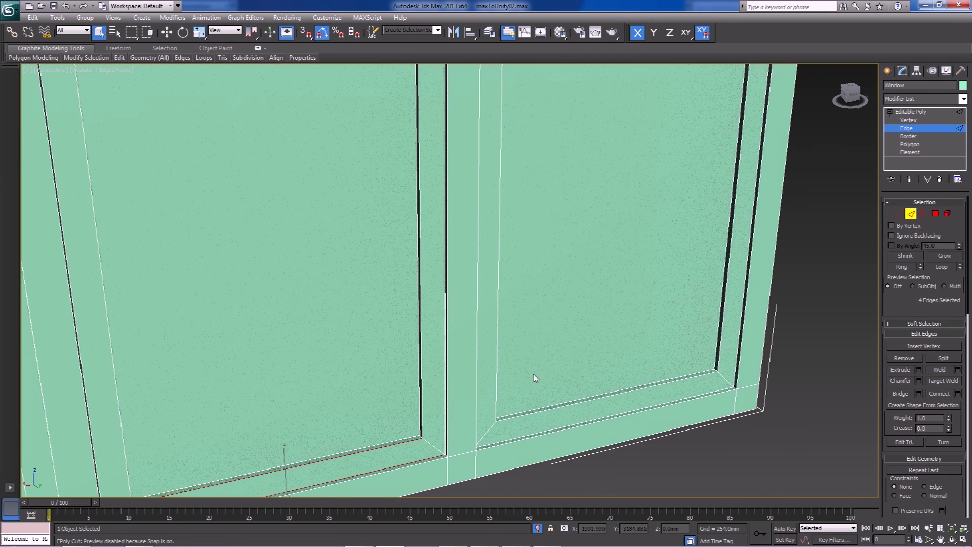
pyautogui.keyDown('ctrl'); pyautogui.click(535, 412); pyautogui.keyUp('ctrl')
pyautogui.keyDown('ctrl'); pyautogui.click(537, 434); pyautogui.keyUp('ctrl')
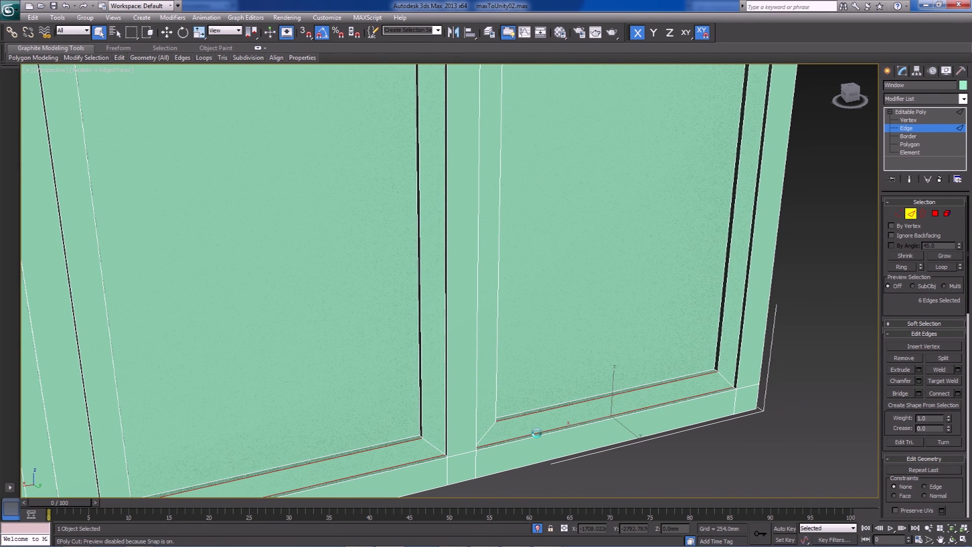
pyautogui.click(943, 267)
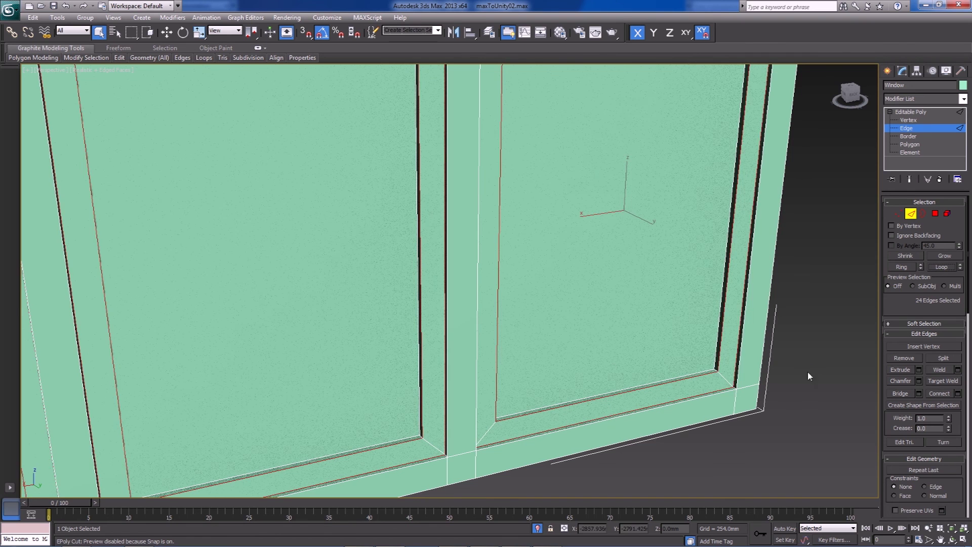
pyautogui.scroll(3, 809, 376)
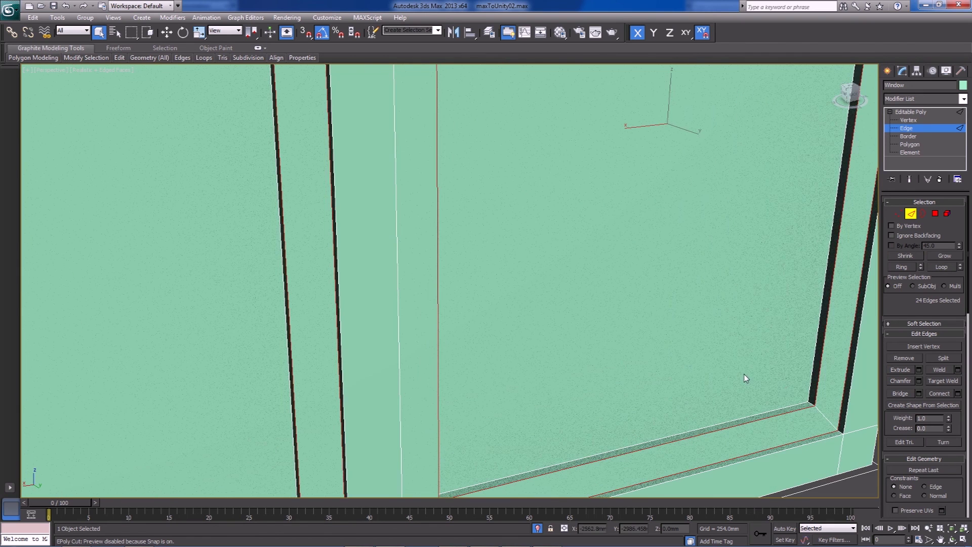
pyautogui.click(919, 381)
pyautogui.write('1')
pyautogui.press('Return')
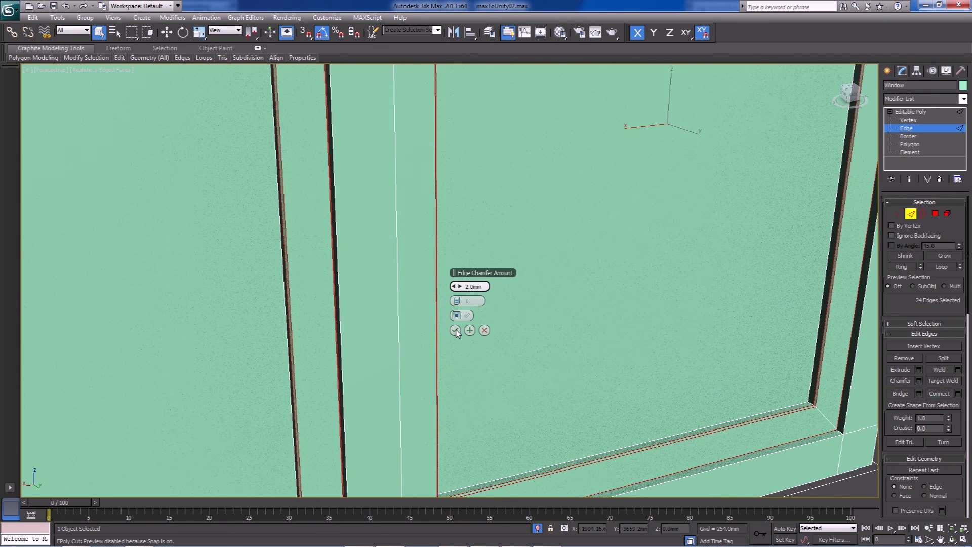
pyautogui.click(456, 330)
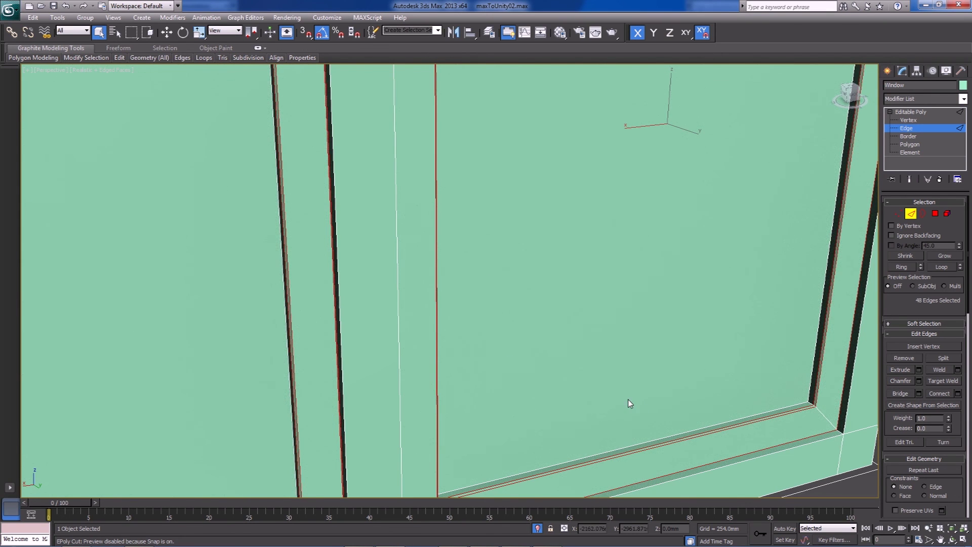
# - Switch to border editing, hide the edged faces and examine the chamfered sash edges up close
pyautogui.scroll(-3, 628, 399)
pyautogui.click(932, 136)
pyautogui.press('F4')
pyautogui.scroll(3, 753, 415)
pyautogui.moveTo(713, 410); pyautogui.dragTo(615, 354, button='middle')
pyautogui.scroll(4, 475, 347)
pyautogui.scroll(-1, 459, 405)
pyautogui.scroll(-6, 462, 403)
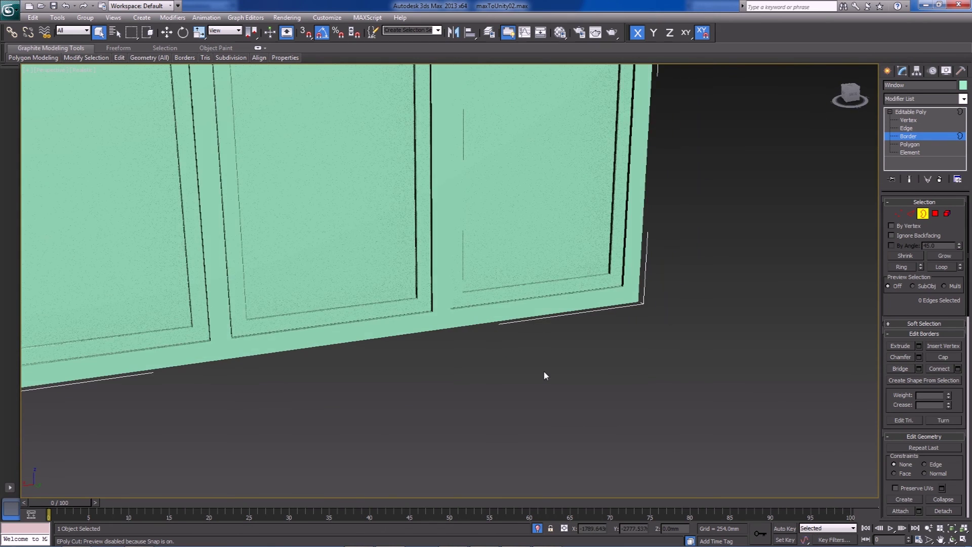
# - Leave border editing on the three-sash window and add a Smooth modifier with Auto Smooth enabled
pyautogui.scroll(-5, 544, 376)
pyautogui.scroll(4, 525, 340)
pyautogui.moveTo(637, 281); pyautogui.dragTo(406, 279, button='middle')
pyautogui.scroll(-2, 405, 279)
pyautogui.click(912, 111)
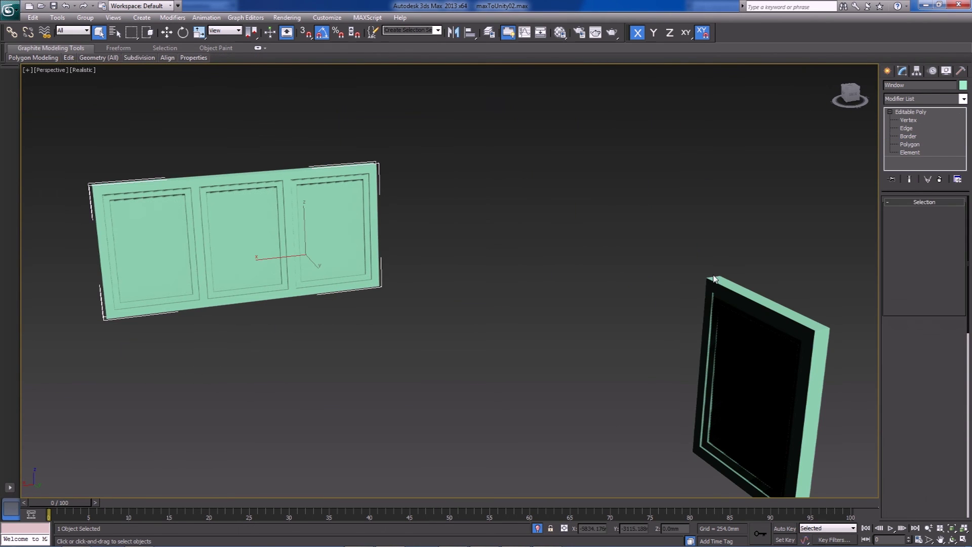
pyautogui.click(953, 100)
pyautogui.scroll(-10, 920, 353)
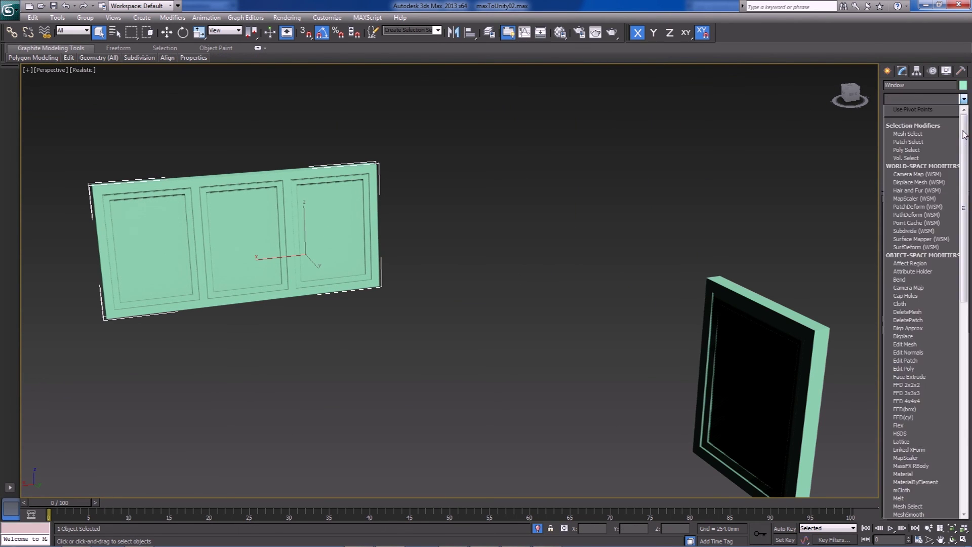
pyautogui.click(919, 287)
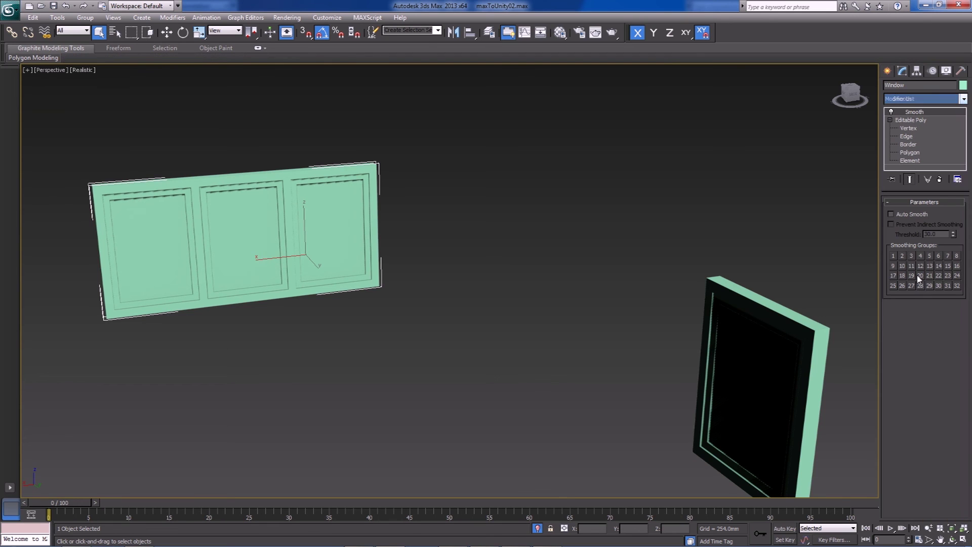
pyautogui.click(917, 214)
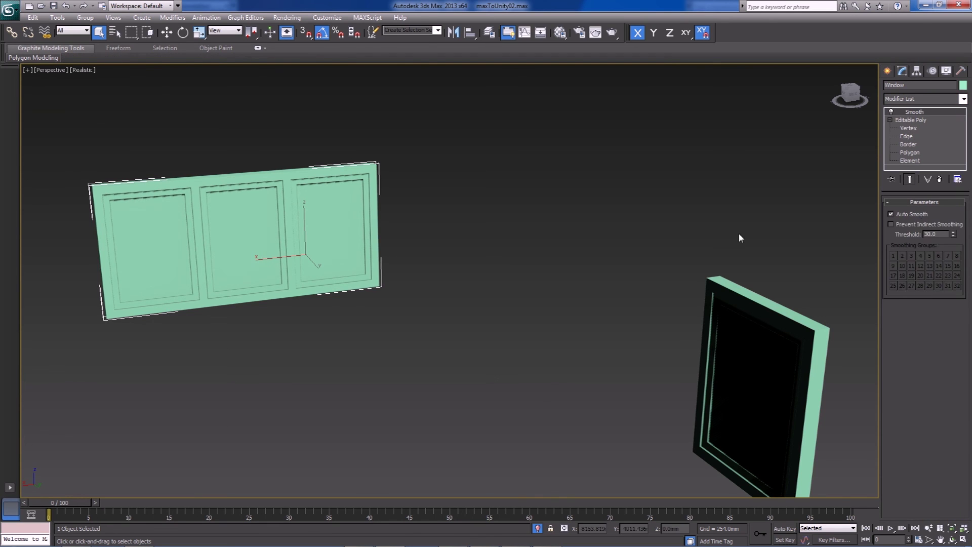
# - Select the single-sash window, start edge editing and show edged faces around its lower frame
pyautogui.click(539, 298)
pyautogui.moveTo(641, 358); pyautogui.dragTo(555, 358, button='middle')
pyautogui.click(606, 382)
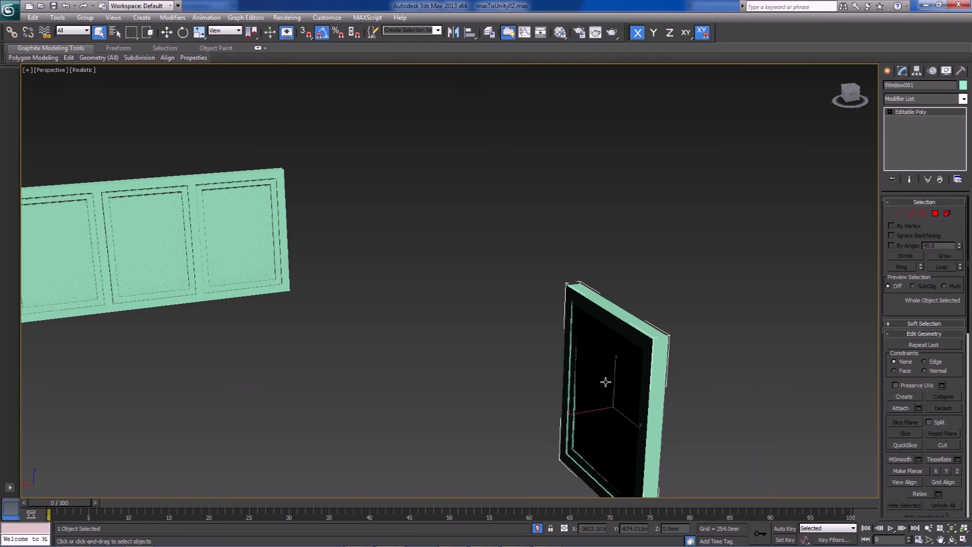
pyautogui.keyDown('alt'); pyautogui.moveTo(605, 382); pyautogui.dragTo(661, 428, button='middle'); pyautogui.keyUp('alt')
pyautogui.click(911, 216)
pyautogui.scroll(4, 644, 319)
pyautogui.hotkey('alt', 'c')
pyautogui.moveTo(592, 373); pyautogui.dragTo(535, 298, button='middle')
pyautogui.press('F4')
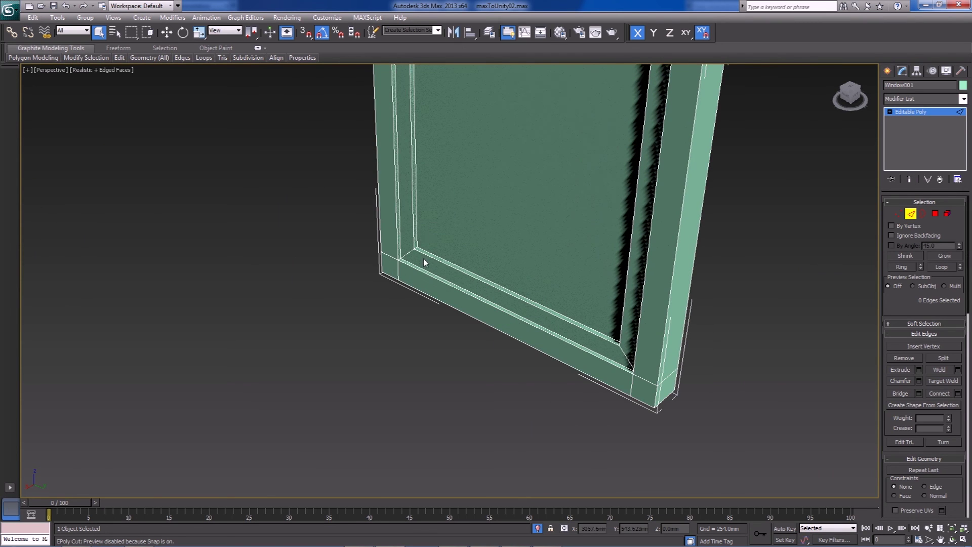
# - Chamfer the inner and outer edge loops of the single-sash frame by 2.794 mm and leave edge editing
pyautogui.moveTo(424, 261); pyautogui.dragTo(428, 288, button='middle')
pyautogui.click(426, 303)
pyautogui.keyDown('ctrl'); pyautogui.click(435, 294); pyautogui.keyUp('ctrl')
pyautogui.click(941, 267)
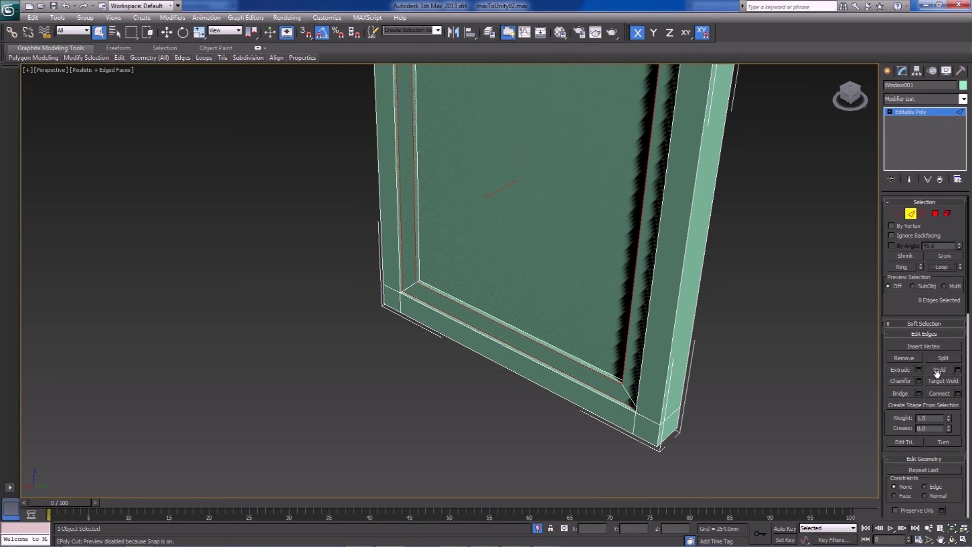
pyautogui.click(920, 381)
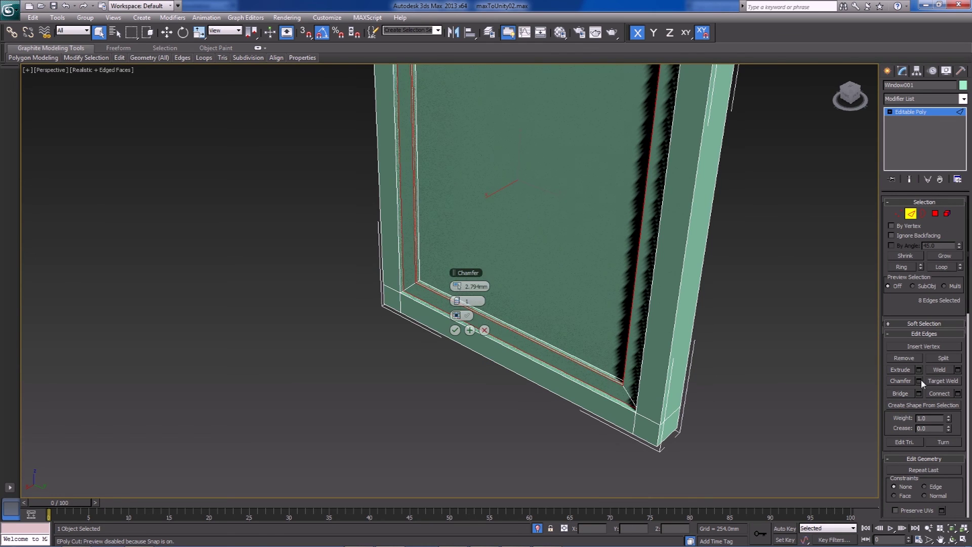
pyautogui.click(459, 331)
pyautogui.click(834, 243)
pyautogui.click(911, 116)
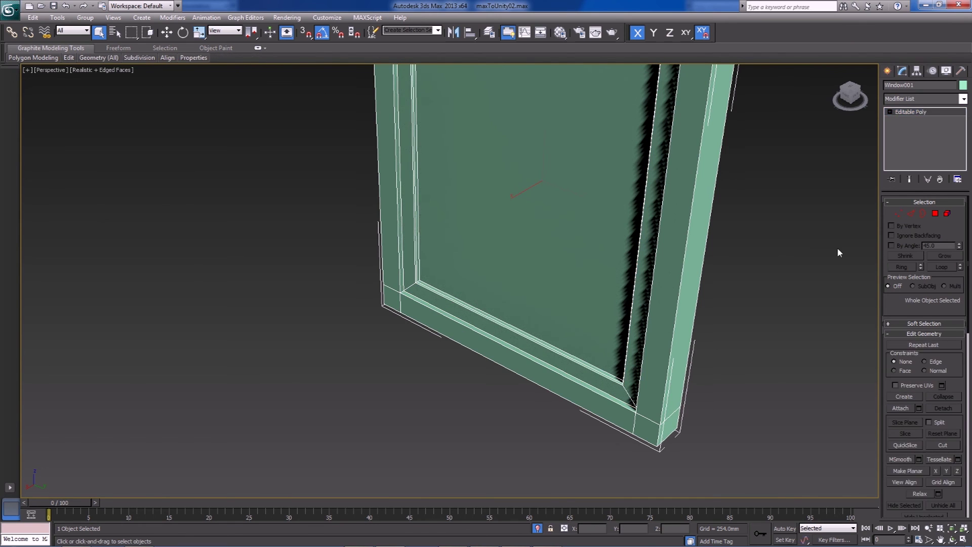
# - Renumber the object names of the single-sash and three-sash windows in sequence, then clear the selection
pyautogui.click(789, 337)
pyautogui.scroll(-7, 788, 339)
pyautogui.click(497, 276)
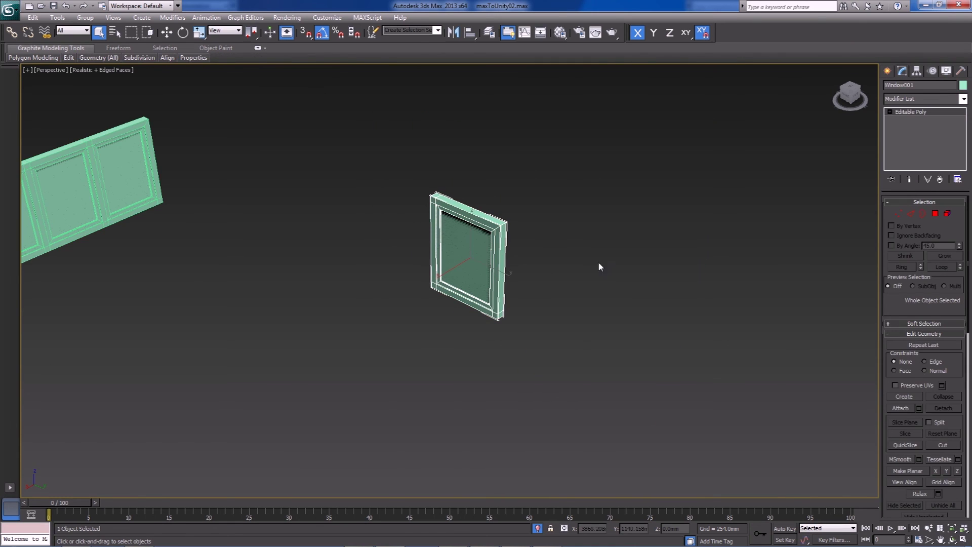
pyautogui.click(170, 202)
pyautogui.click(425, 389)
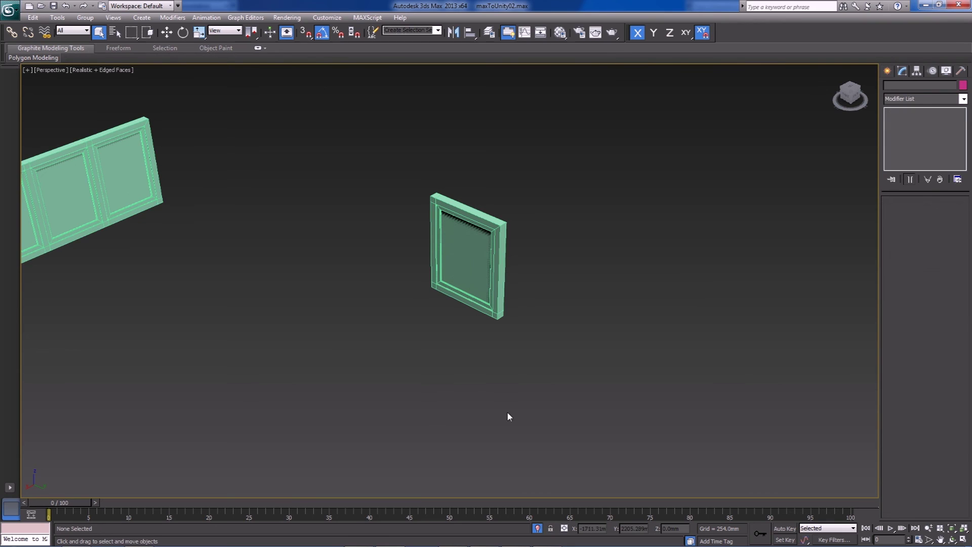
pyautogui.press('w')
pyautogui.click(476, 261)
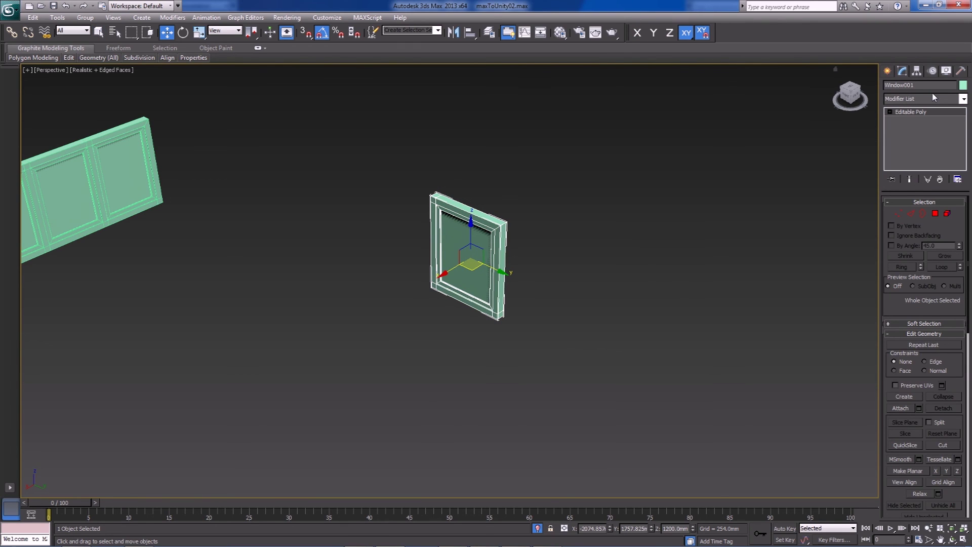
pyautogui.click(124, 157)
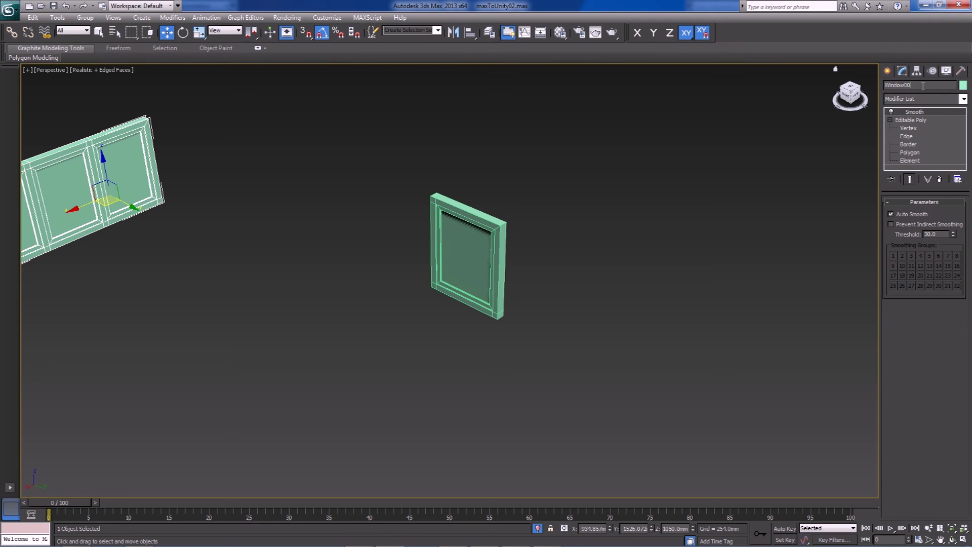
pyautogui.click(708, 214)
pyautogui.rightClick(734, 211)
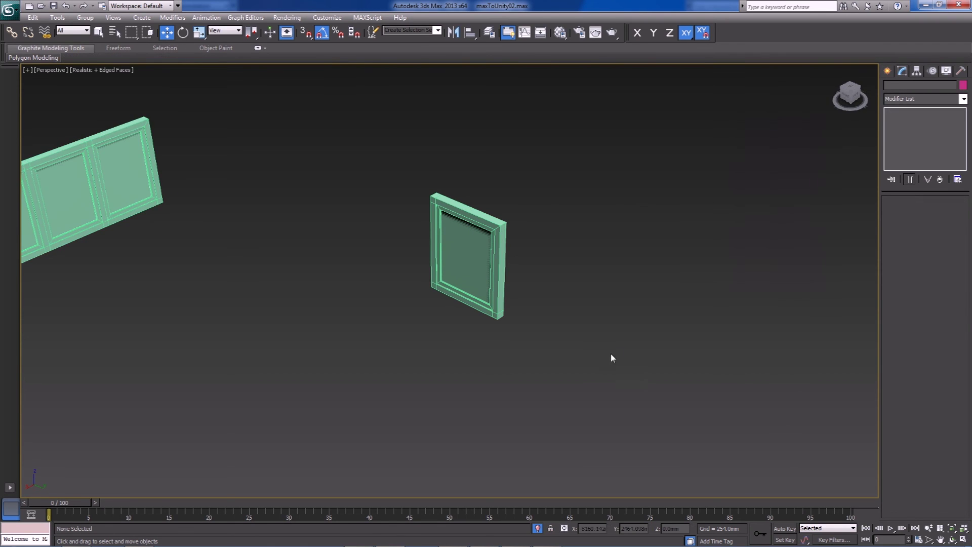
# - Exit isolation and renumber the three doors in sequence, naming the outer-wall door Door001
pyautogui.click(537, 529)
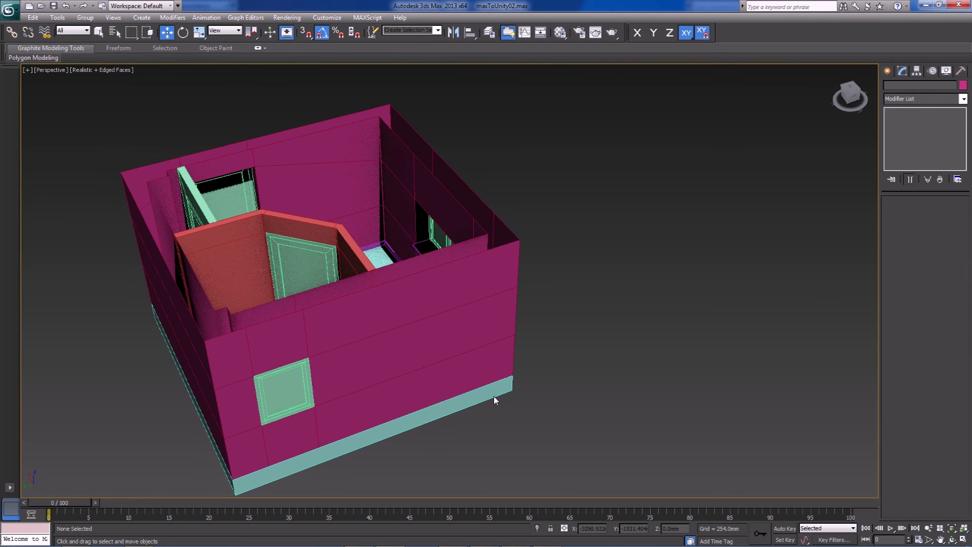
pyautogui.click(323, 280)
pyautogui.keyDown('alt'); pyautogui.moveTo(505, 256); pyautogui.dragTo(400, 211, button='middle'); pyautogui.keyUp('alt')
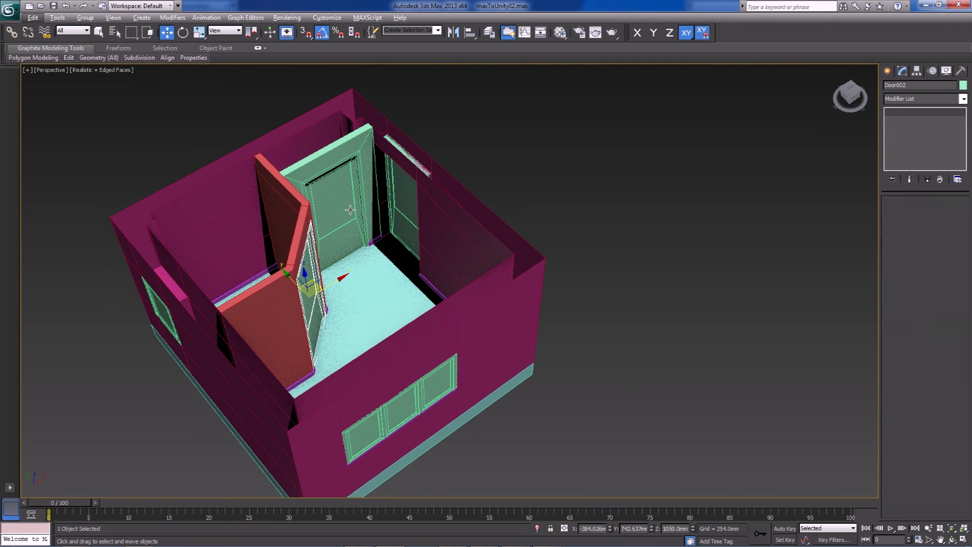
pyautogui.click(404, 212)
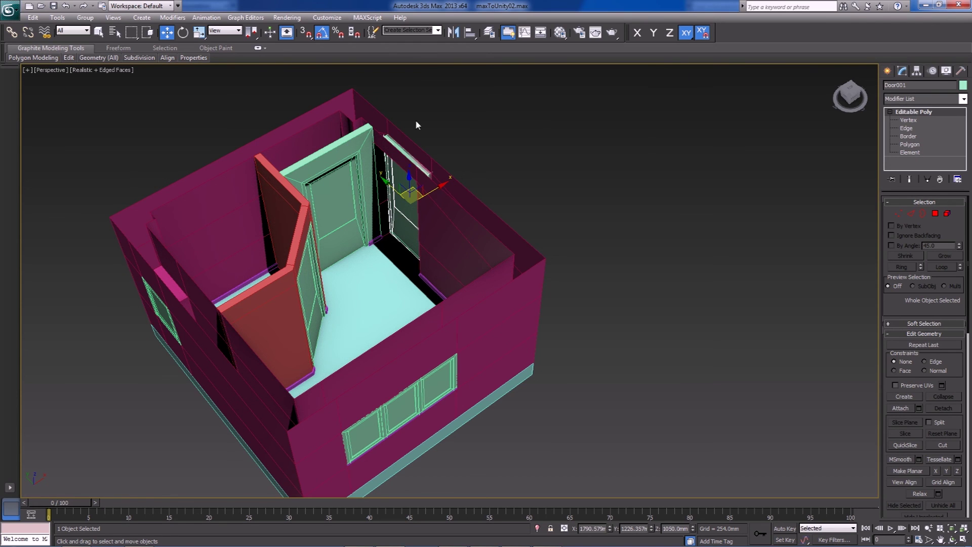
pyautogui.click(324, 234)
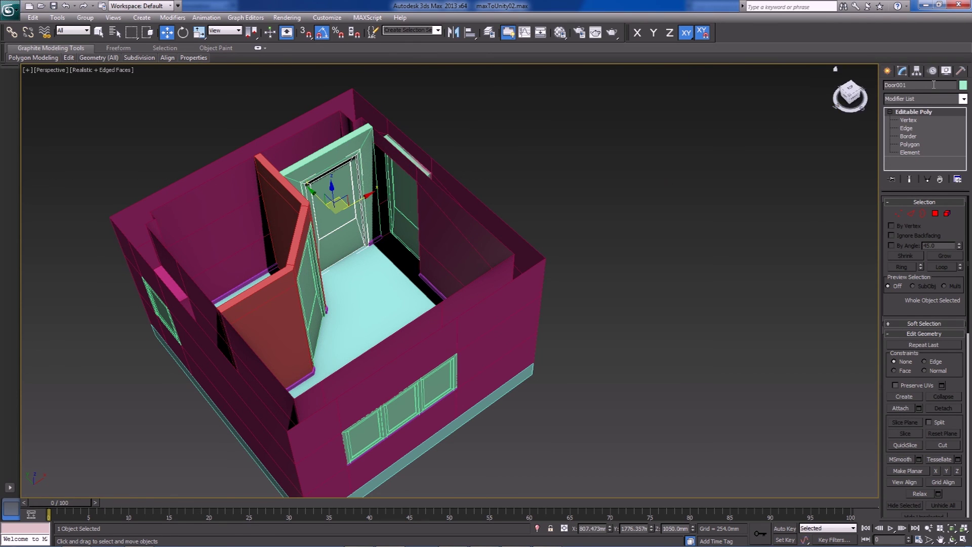
pyautogui.click(317, 300)
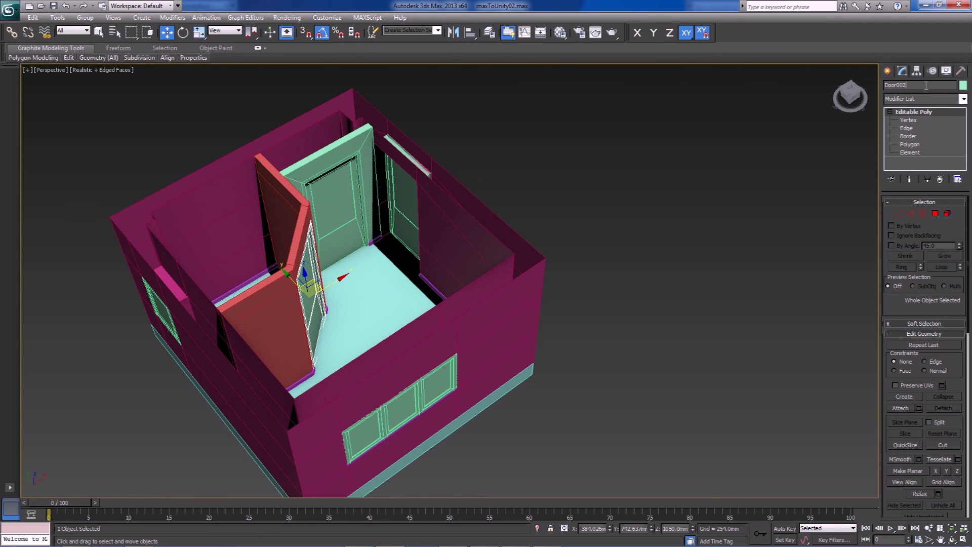
pyautogui.click(565, 167)
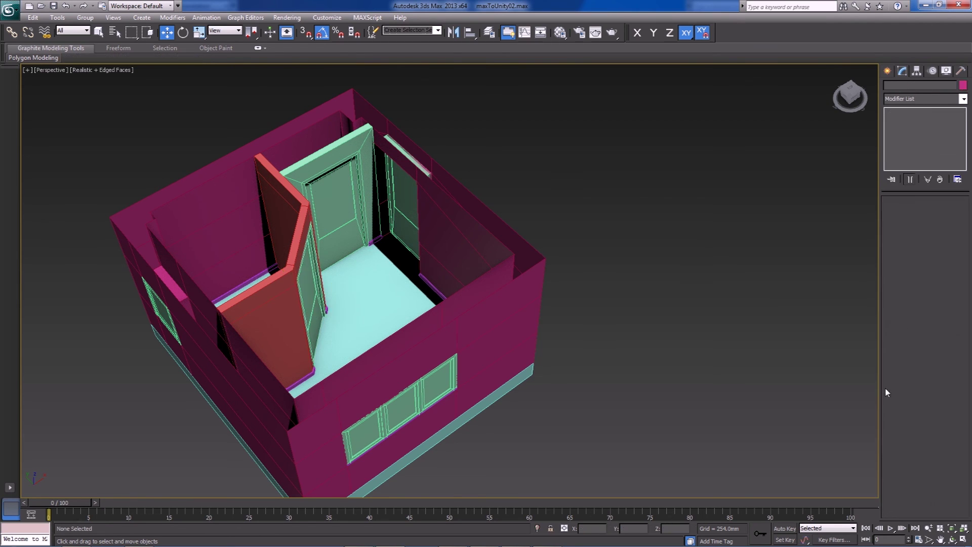
# - Examine the baseboard pieces and door frames inside the room up close, along with the whole room from outside
pyautogui.click(963, 528)
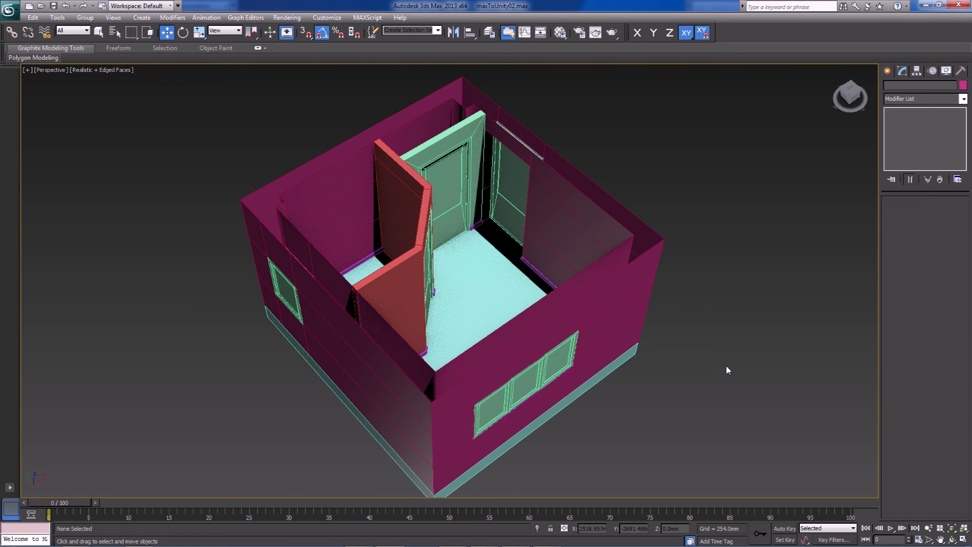
pyautogui.keyDown('alt'); pyautogui.moveTo(725, 365); pyautogui.dragTo(577, 280, button='middle'); pyautogui.keyUp('alt')
pyautogui.scroll(6, 576, 279)
pyautogui.moveTo(591, 213); pyautogui.dragTo(440, 323, button='middle')
pyautogui.scroll(3, 448, 293)
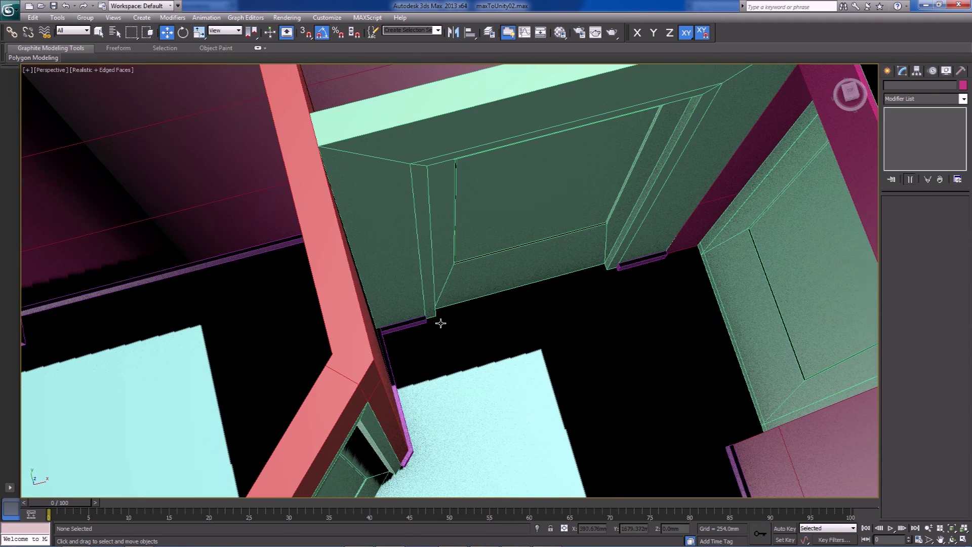
pyautogui.click(414, 324)
pyautogui.scroll(-8, 410, 324)
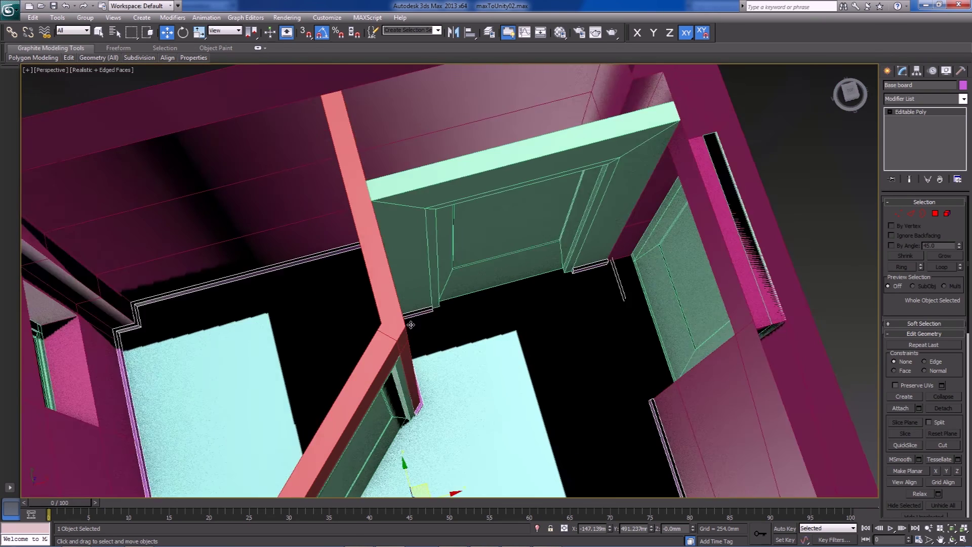
pyautogui.click(712, 287)
pyautogui.scroll(3, 646, 294)
pyautogui.keyDown('alt'); pyautogui.moveTo(645, 289); pyautogui.dragTo(509, 281, button='middle'); pyautogui.keyUp('alt')
pyautogui.scroll(4, 536, 324)
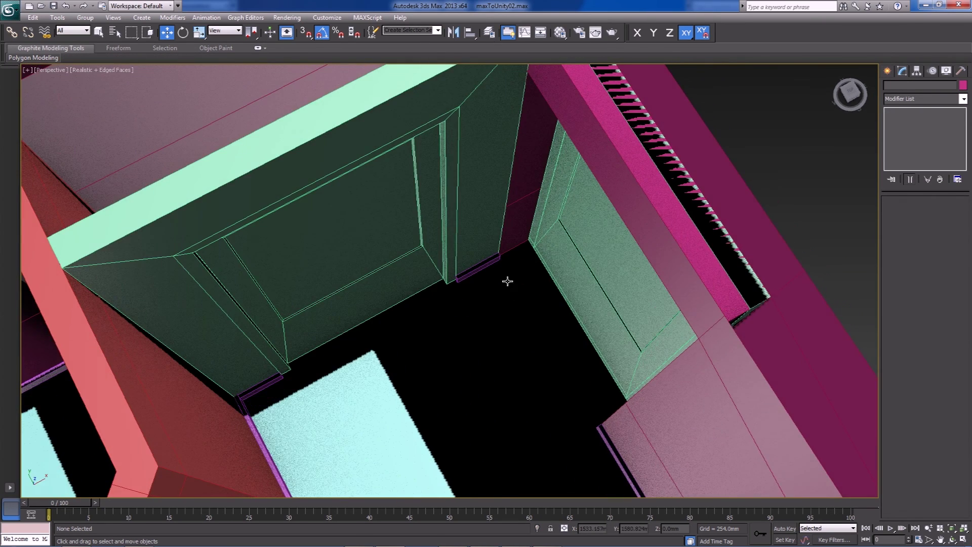
pyautogui.keyDown('alt'); pyautogui.moveTo(560, 253); pyautogui.dragTo(545, 305, button='middle'); pyautogui.keyUp('alt')
pyautogui.keyDown('alt'); pyautogui.moveTo(583, 295); pyautogui.dragTo(553, 282, button='middle'); pyautogui.keyUp('alt')
pyautogui.scroll(-5, 553, 283)
pyautogui.keyDown('alt'); pyautogui.moveTo(565, 345); pyautogui.dragTo(686, 357, button='middle'); pyautogui.keyUp('alt')
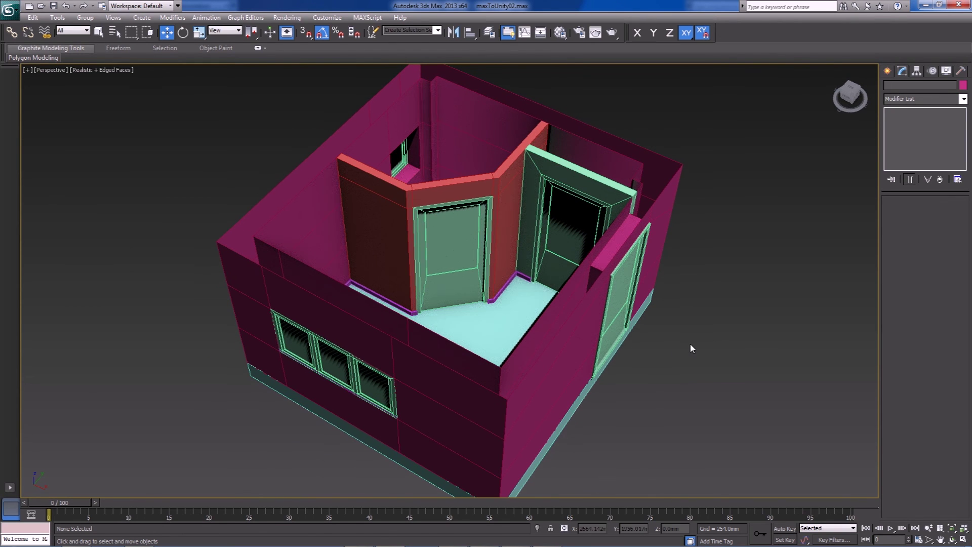
pyautogui.moveTo(752, 335); pyautogui.dragTo(739, 327, button='middle')
pyautogui.scroll(-3, 725, 336)
pyautogui.moveTo(668, 301); pyautogui.dragTo(679, 309, button='middle')
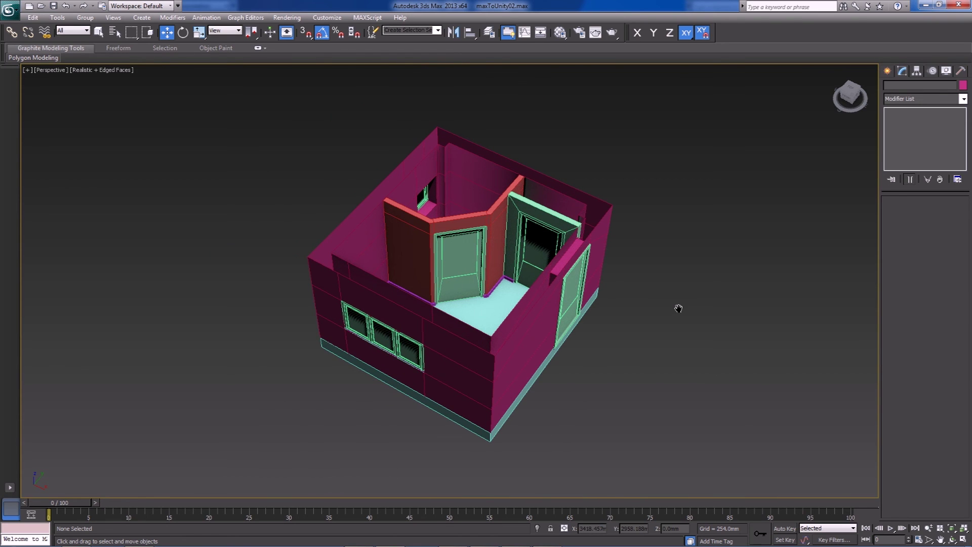